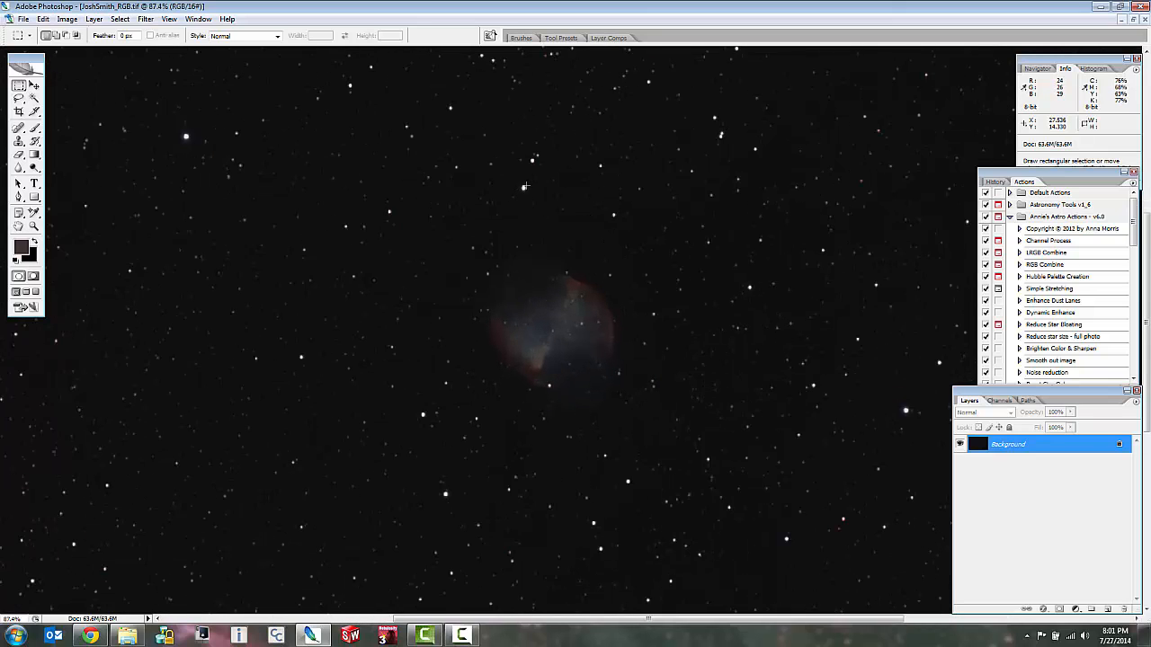
scroll(524, 186, up, 2)
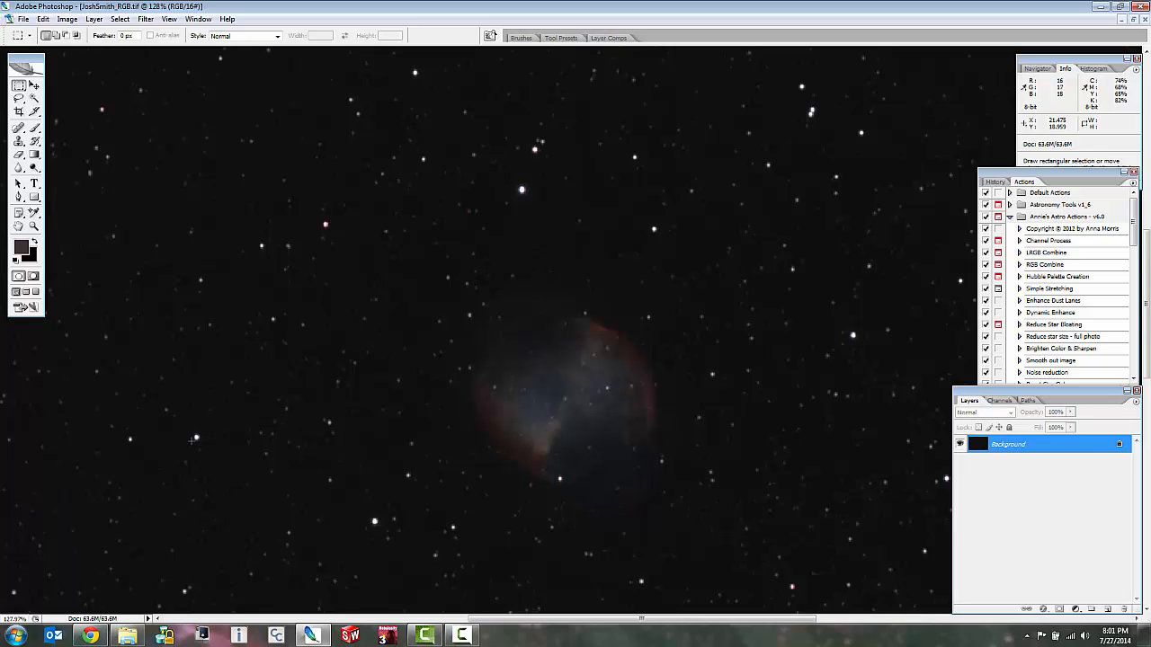
Examine the star field and the nebula up close and at full view to judge star sizes and colours.
scroll(192, 441, up, 2)
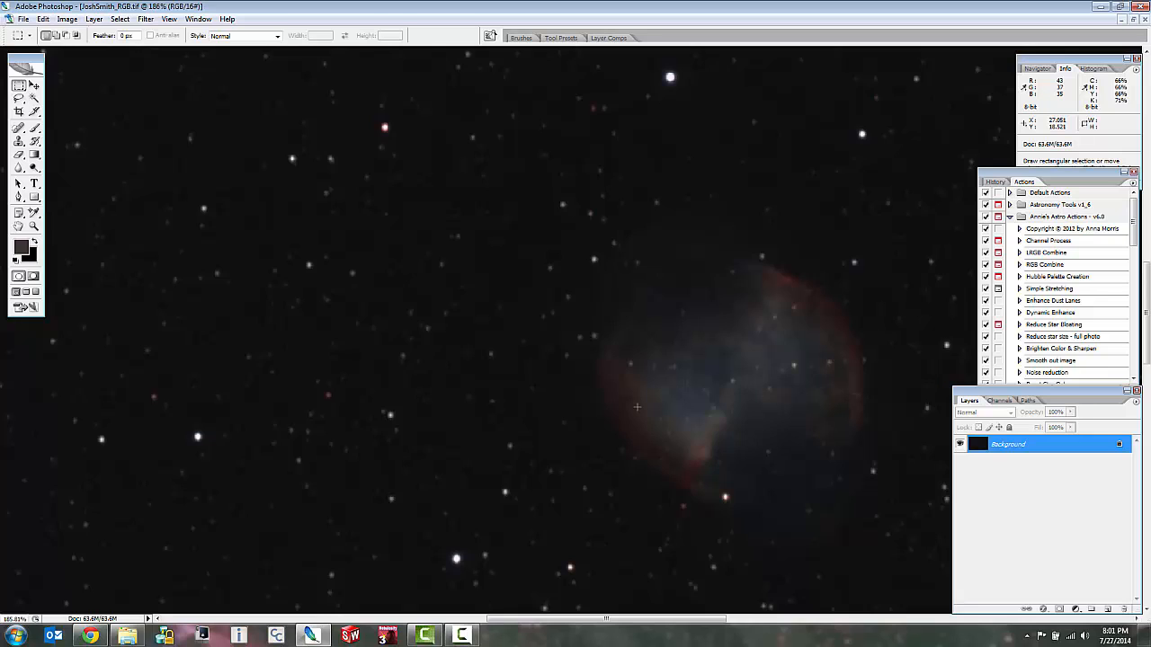
scroll(636, 407, down, 3)
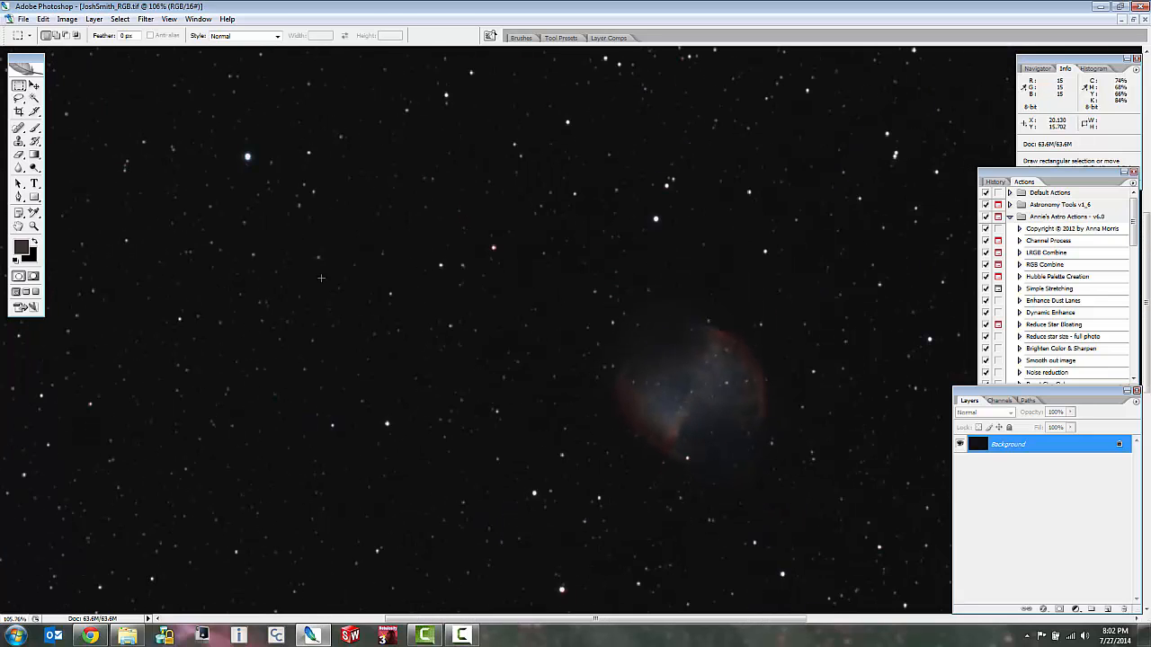
scroll(675, 213, up, 4)
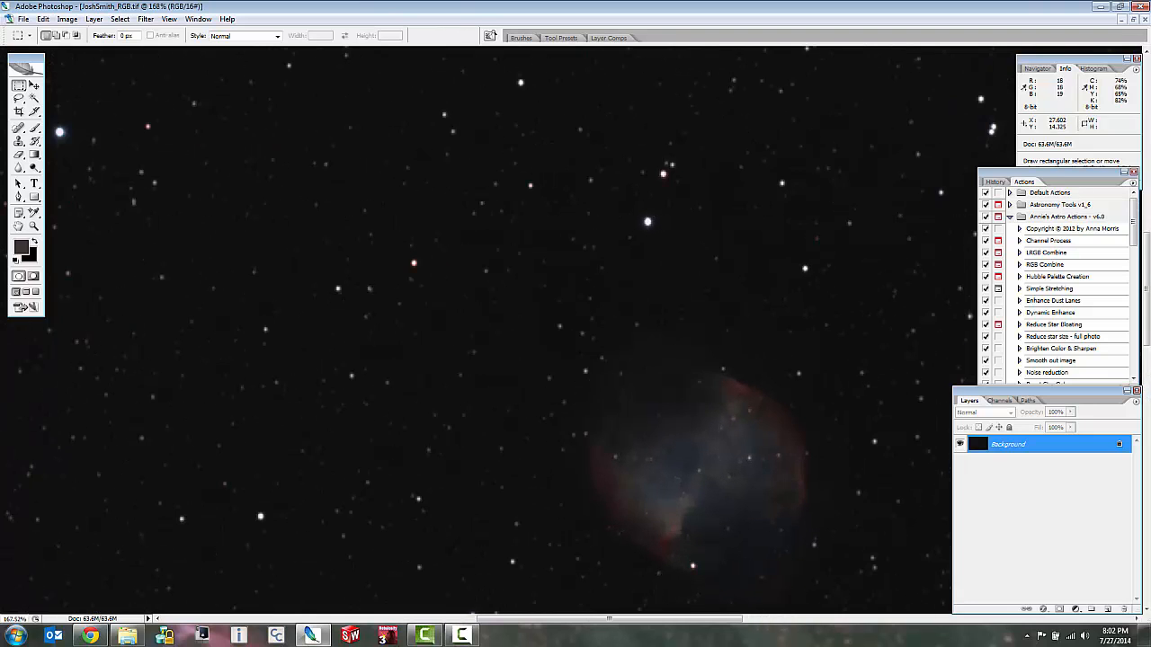
scroll(655, 220, up, 5)
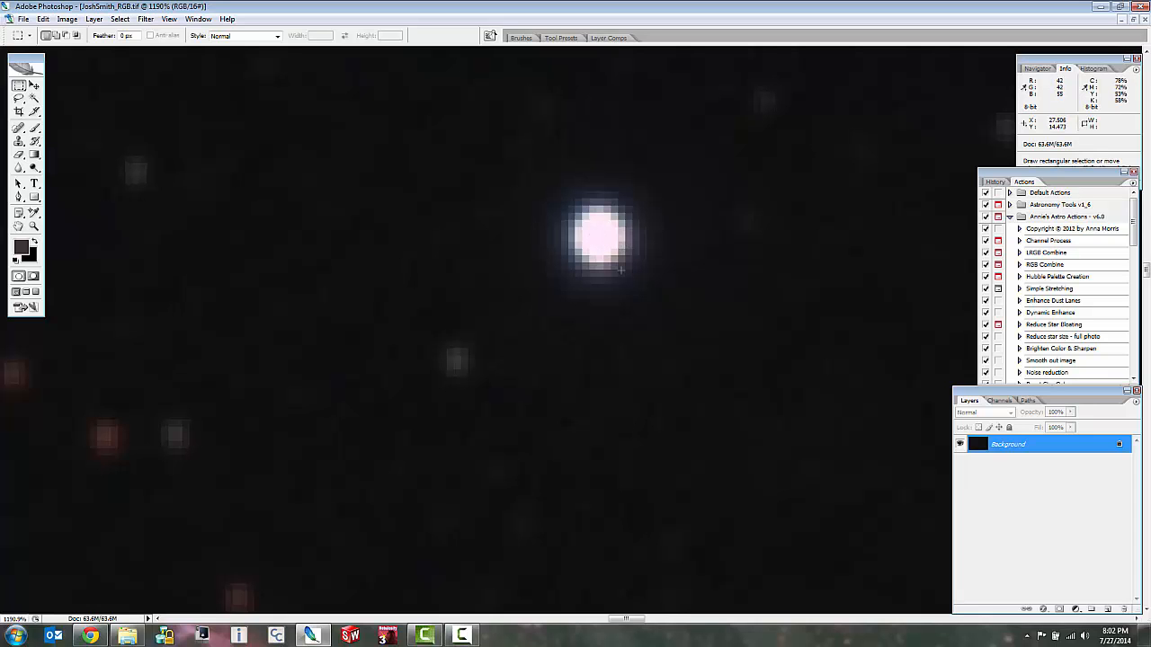
scroll(621, 268, down, 4)
scroll(621, 268, down, 7)
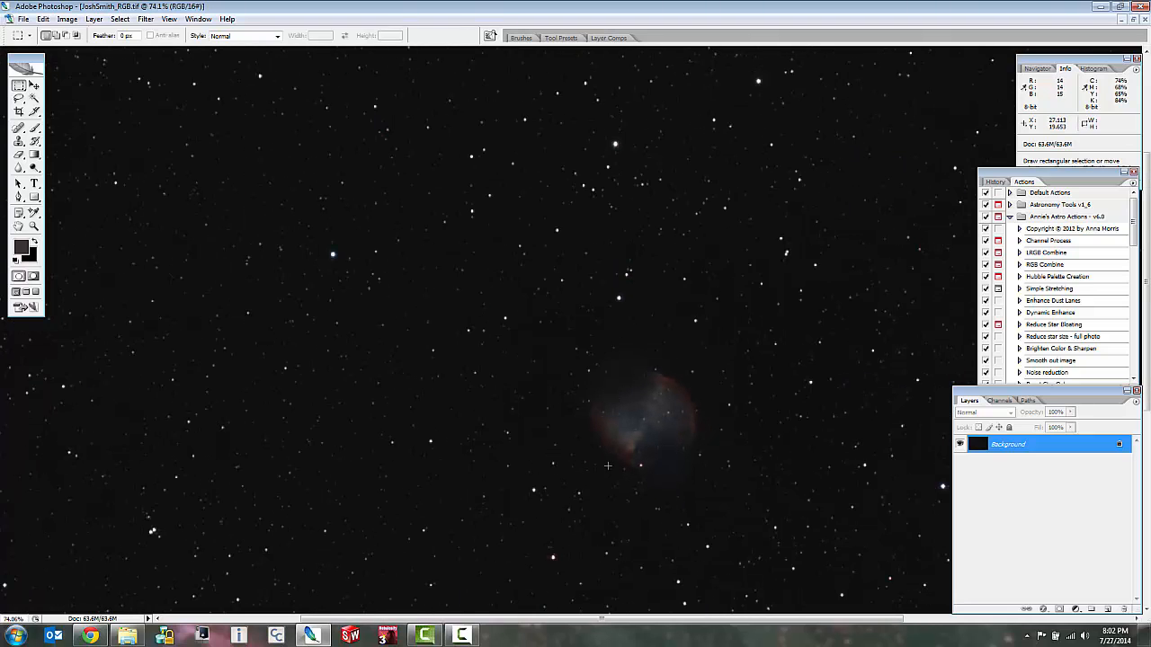
scroll(608, 465, down, 1)
scroll(661, 506, up, 1)
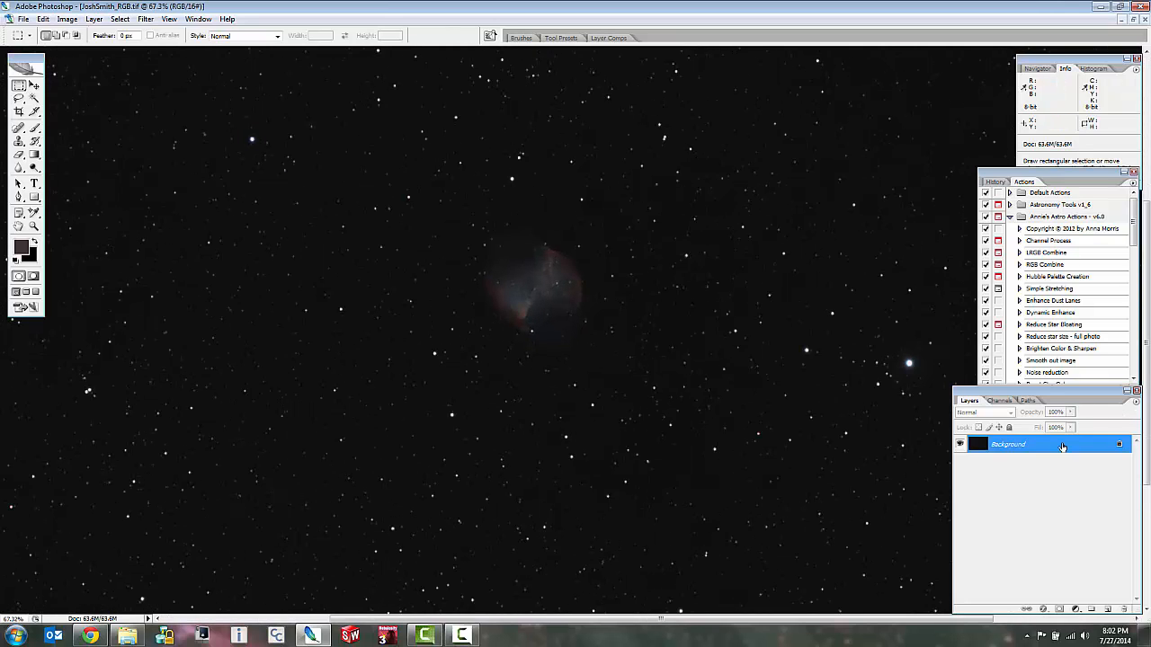
Duplicate the background layer and brighten the copy with a Levels midtone value of 1.35.
drag(1025, 445, 1107, 609)
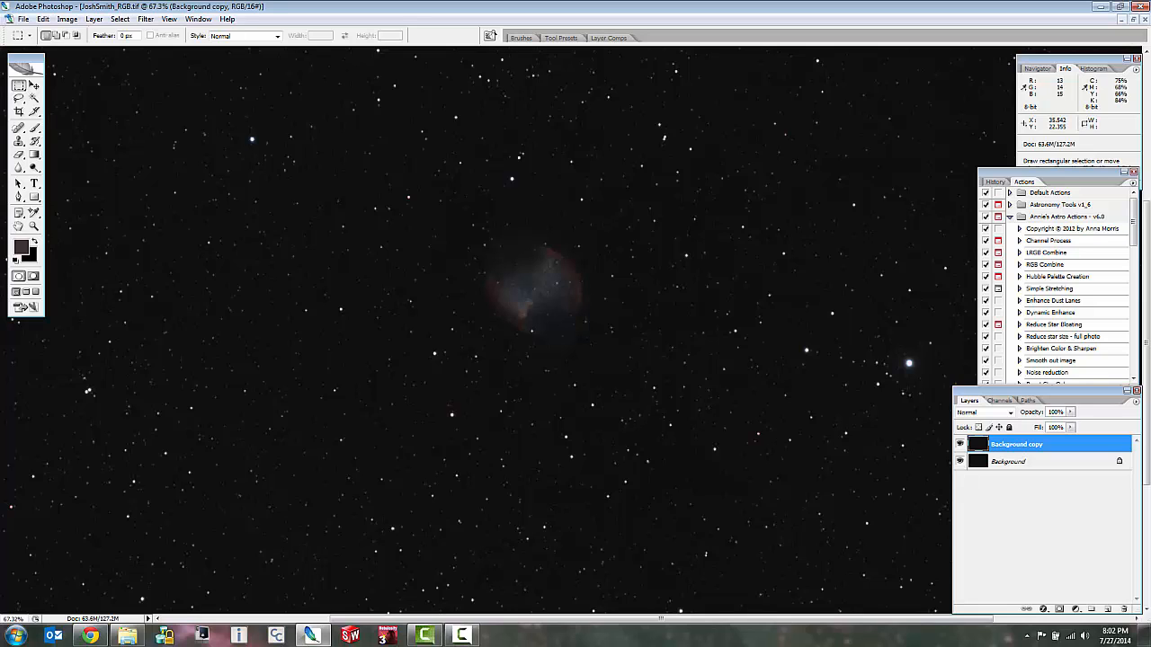
key(ctrl+l)
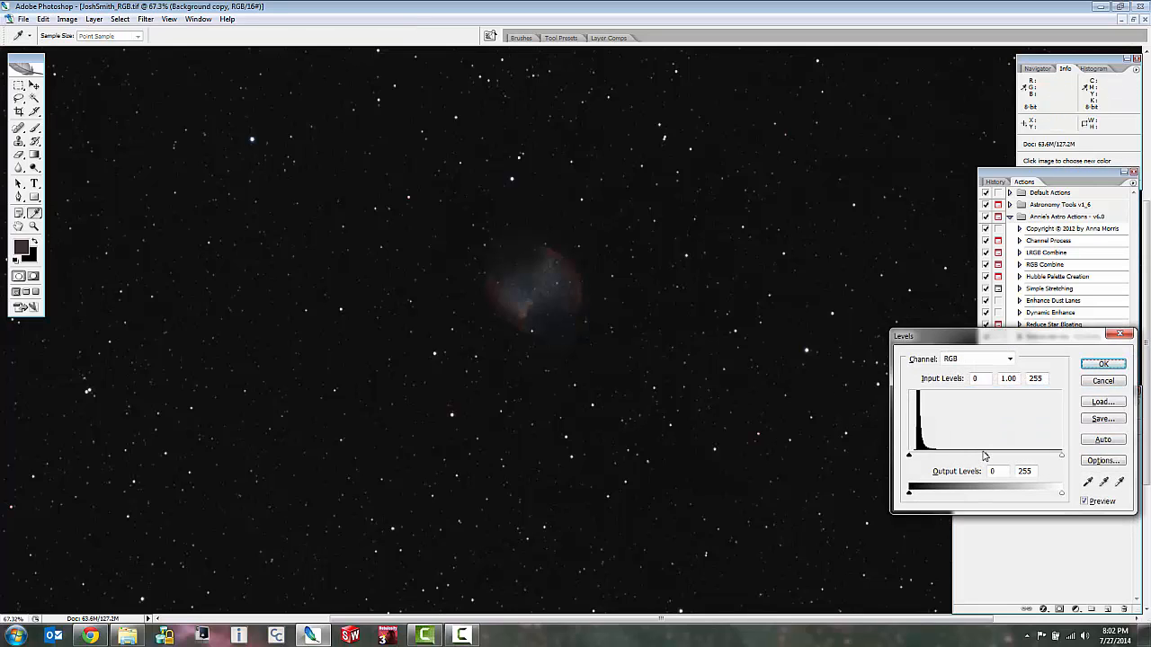
drag(987, 459, 968, 457)
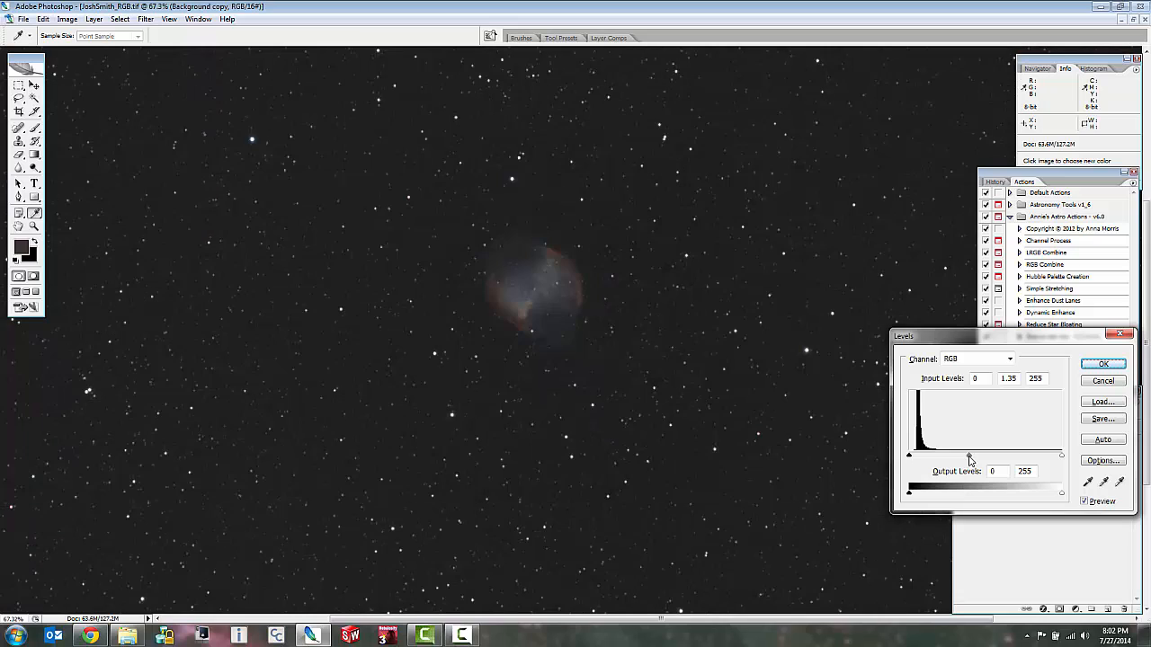
click(1102, 364)
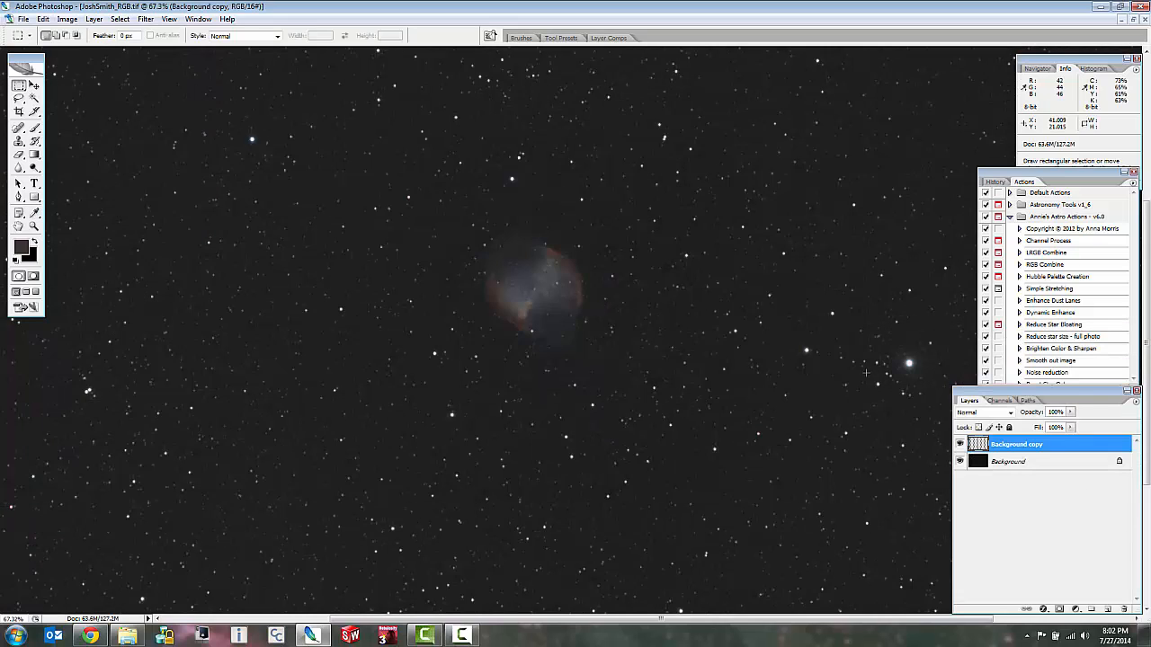
Darken the sky background of the copied layer with a Levels black point of 11.
key(ctrl+l)
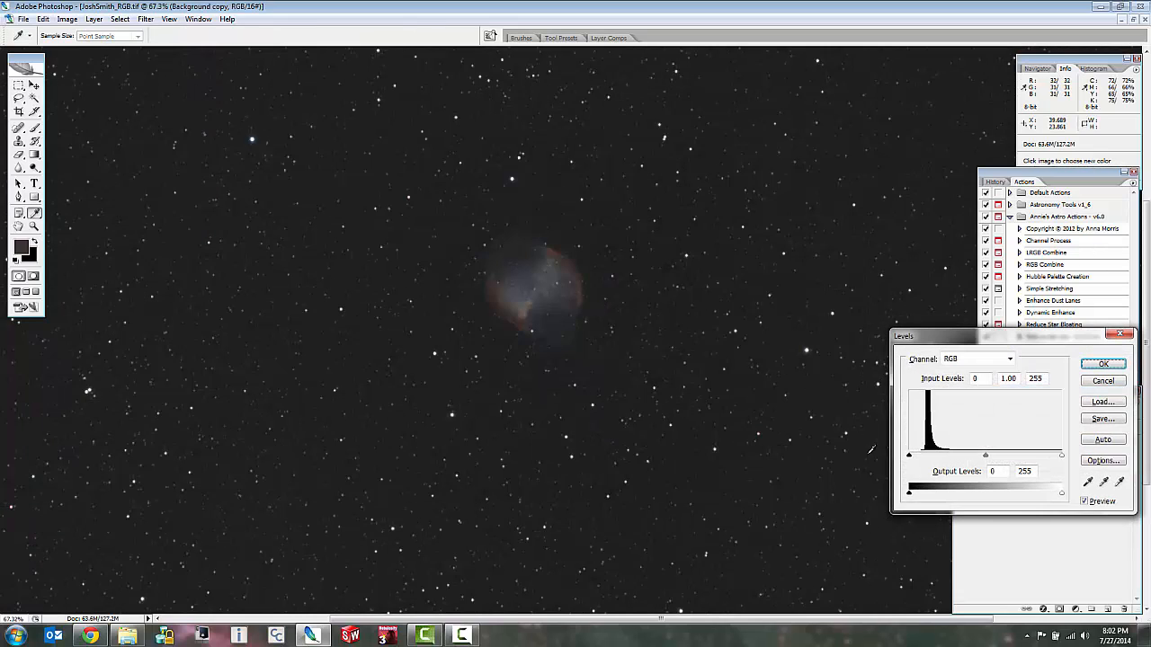
drag(909, 459, 916, 458)
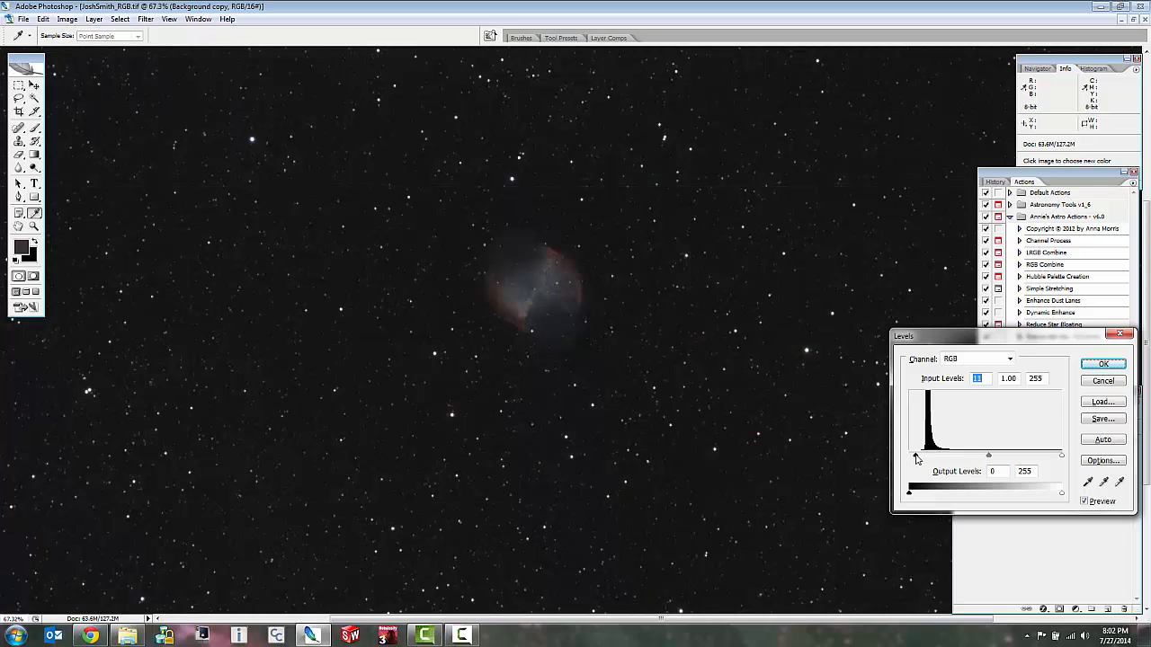
click(1102, 364)
Stretch the copied layer again with Levels, brightening the midtones and raising the black point slightly.
key(ctrl+l)
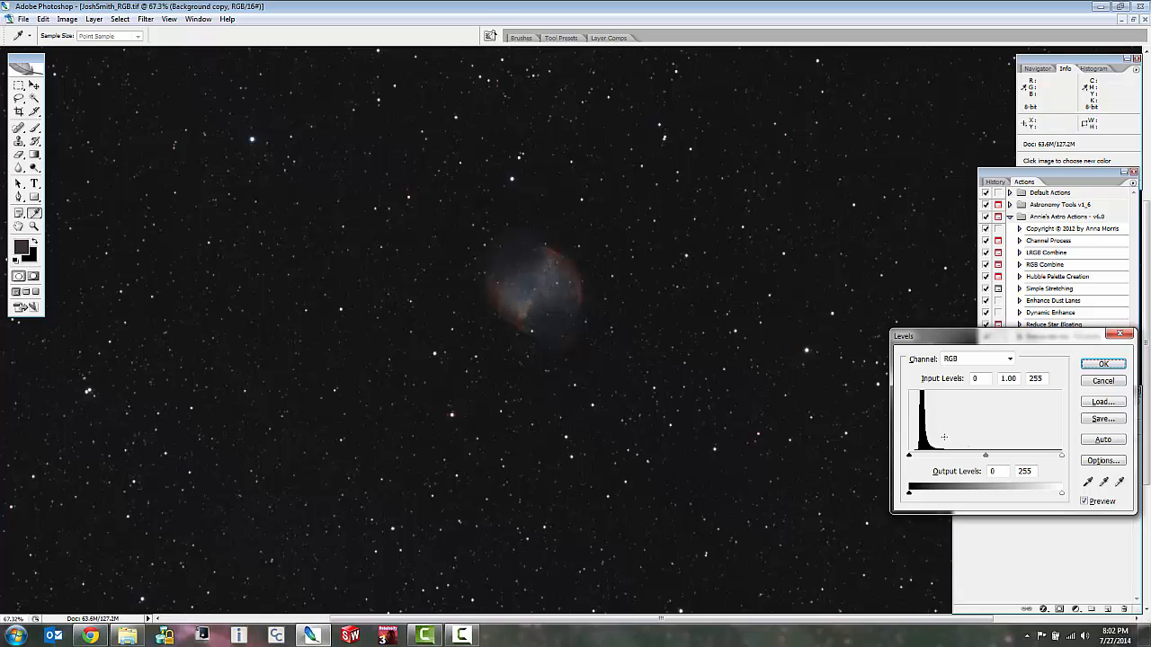
drag(985, 458, 913, 457)
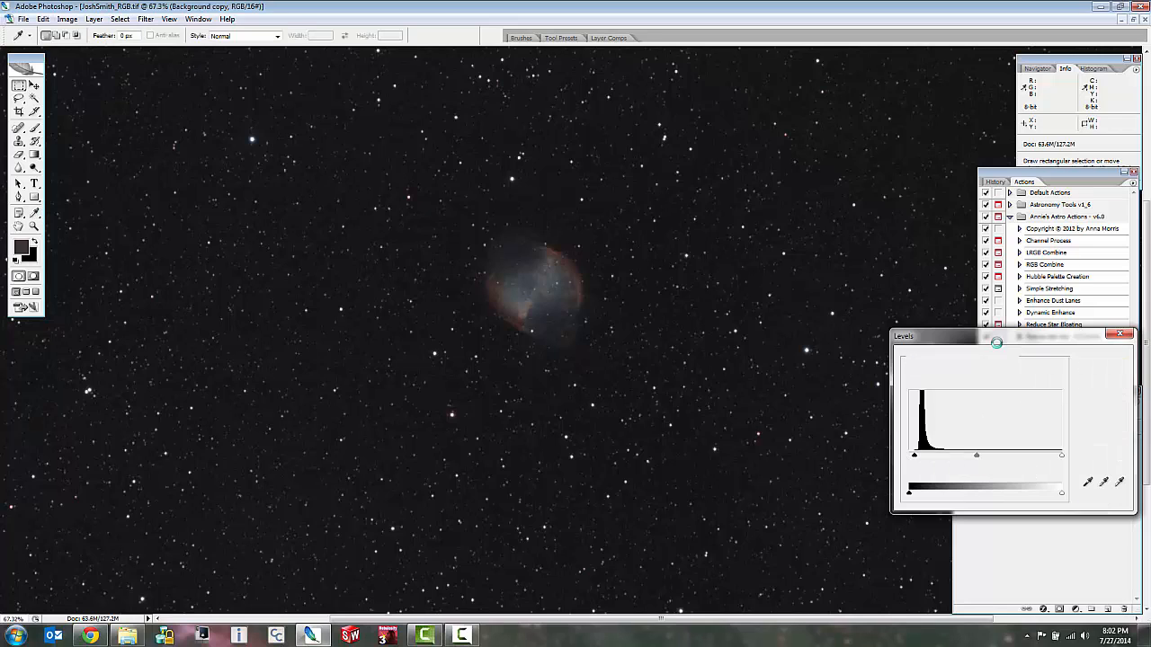
click(1099, 365)
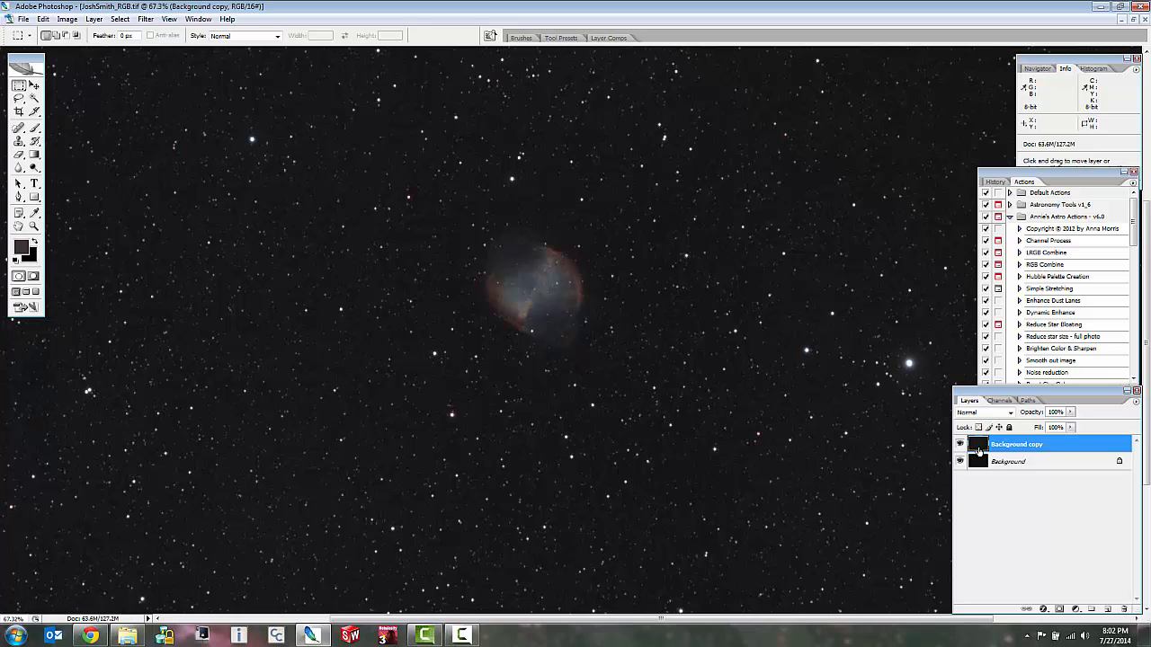
Apply another Levels stretch to the copied layer with midtones at 1.26 and the black point at 4.
key(ctrl+l)
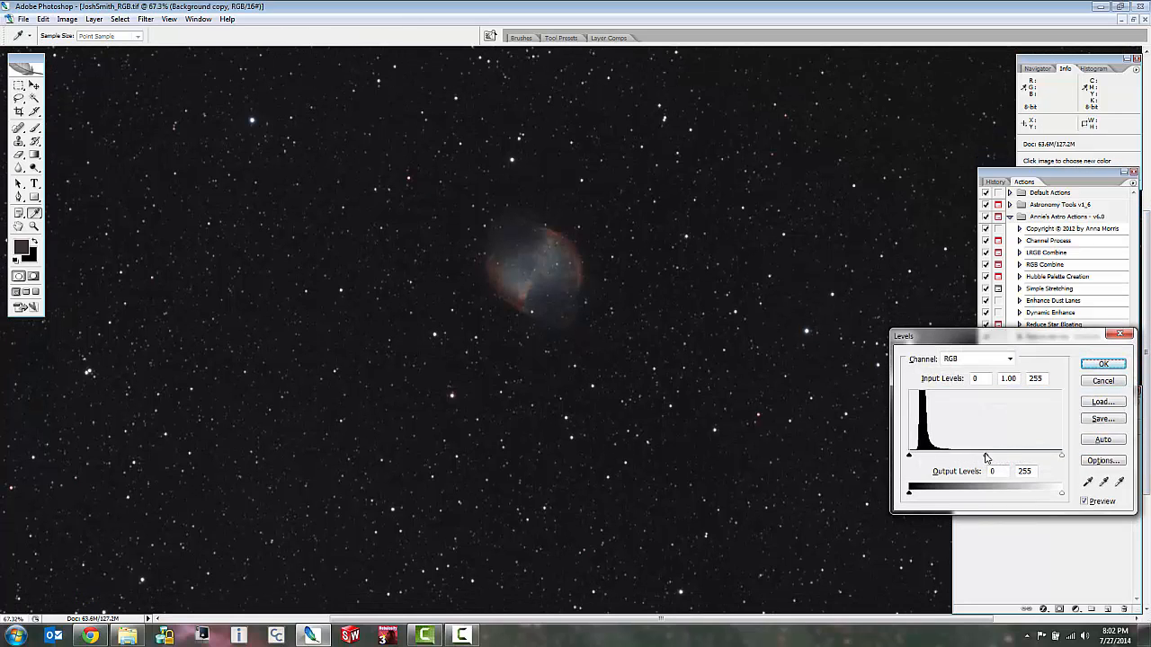
drag(983, 458, 955, 457)
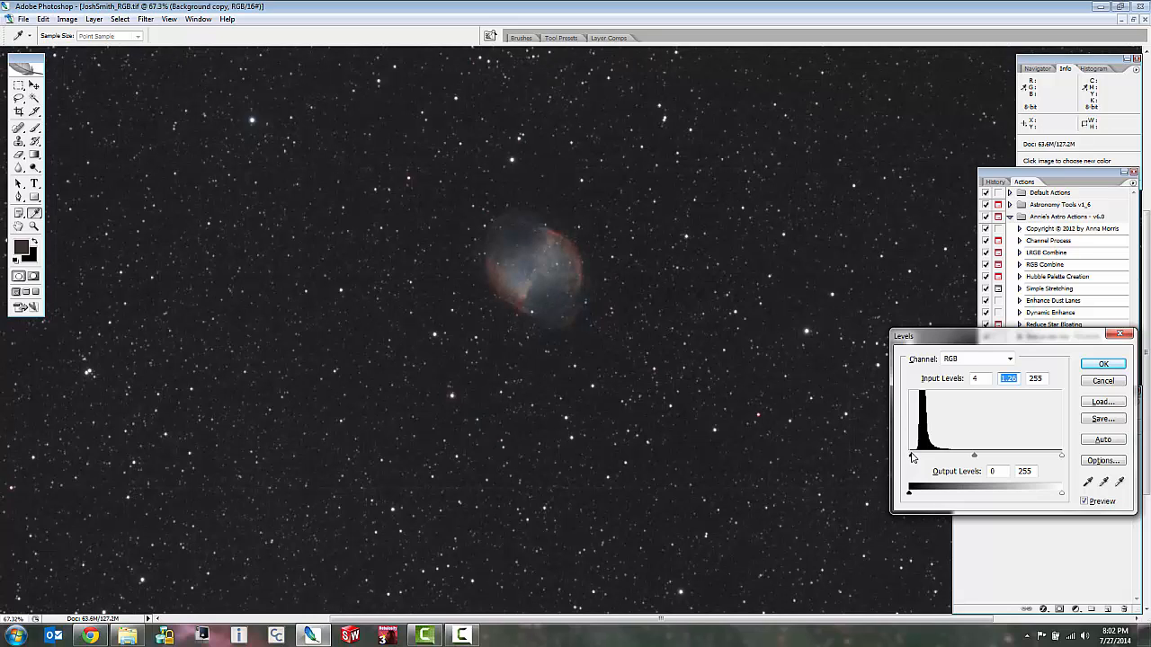
drag(913, 457, 912, 458)
click(1103, 364)
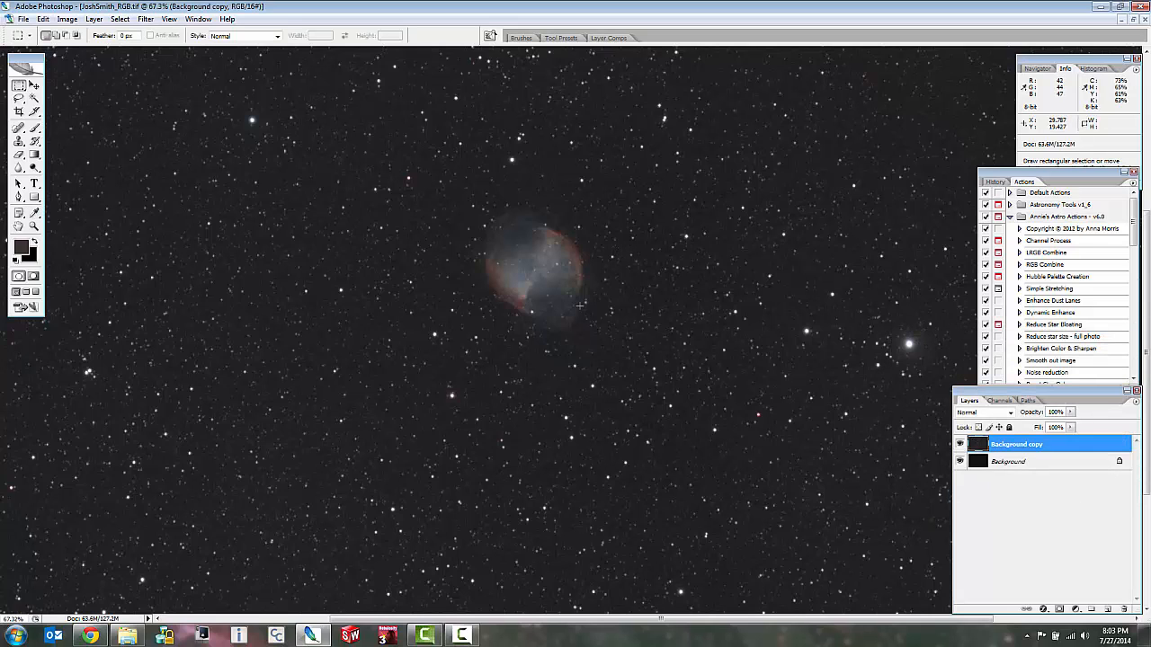
Compare the stars beside the nebula's lower edge with the stretched layer hidden and shown.
scroll(580, 305, up, 2)
scroll(501, 268, up, 2)
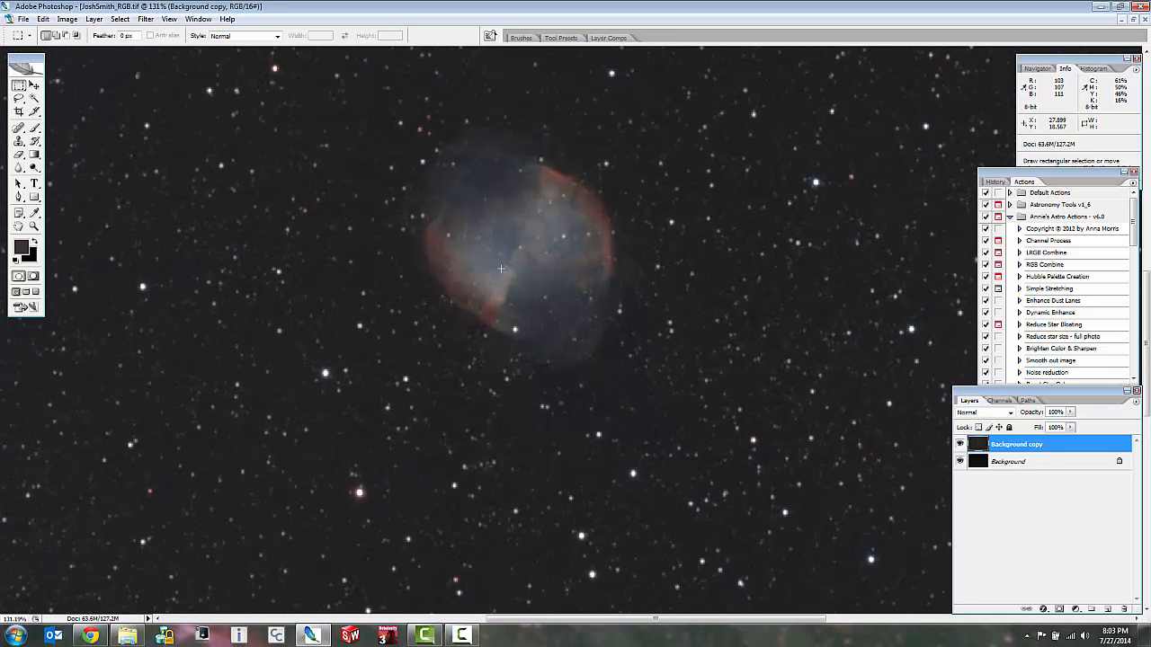
scroll(632, 506, up, 1)
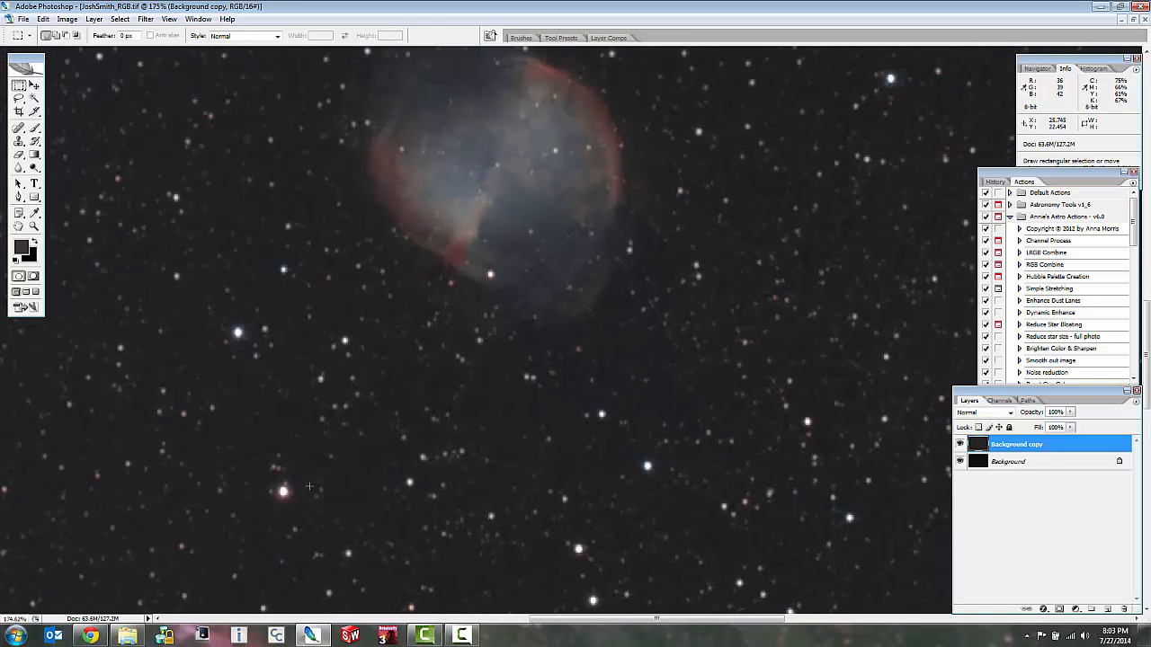
scroll(206, 318, up, 1)
scroll(205, 319, up, 1)
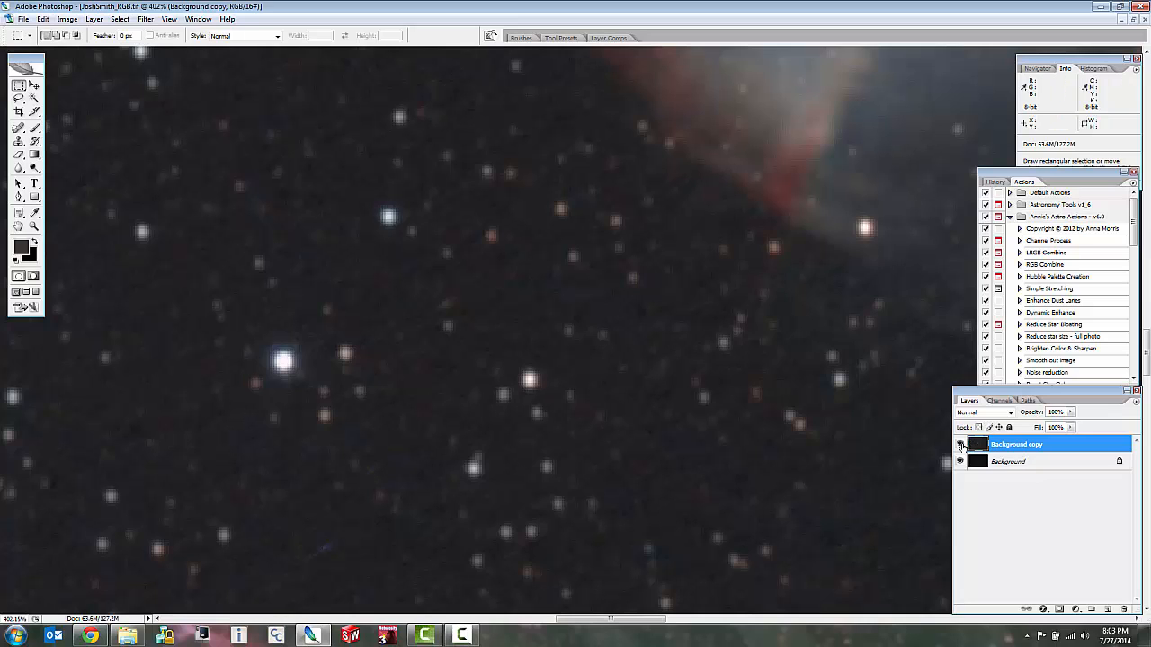
click(961, 444)
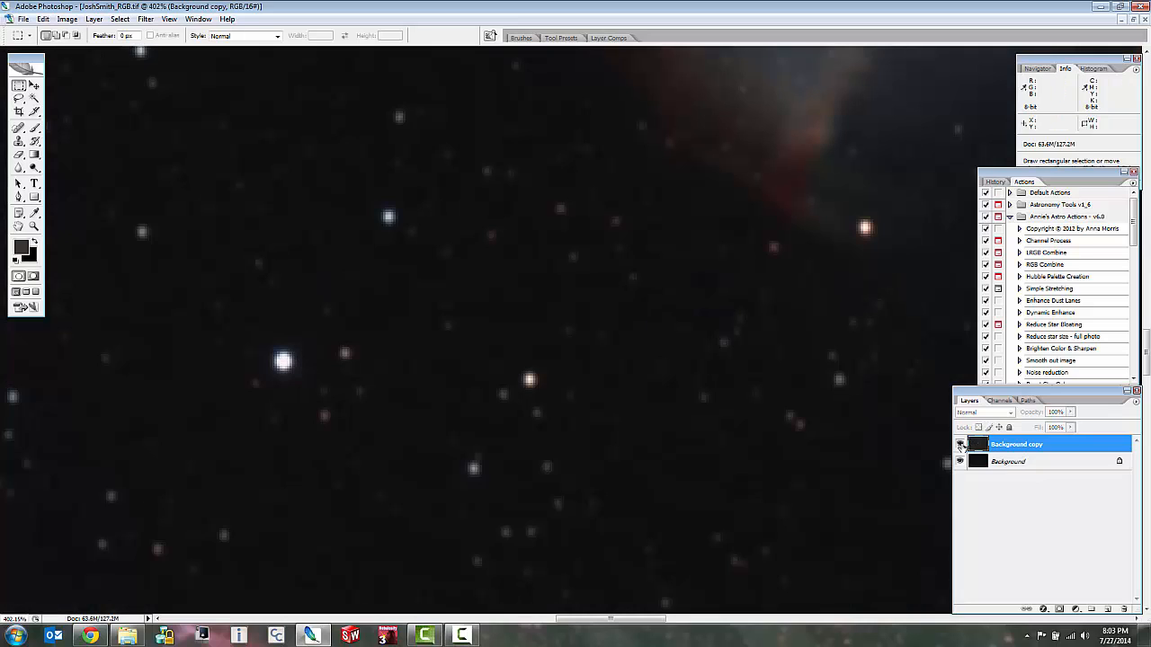
click(960, 444)
click(960, 444)
click(960, 444)
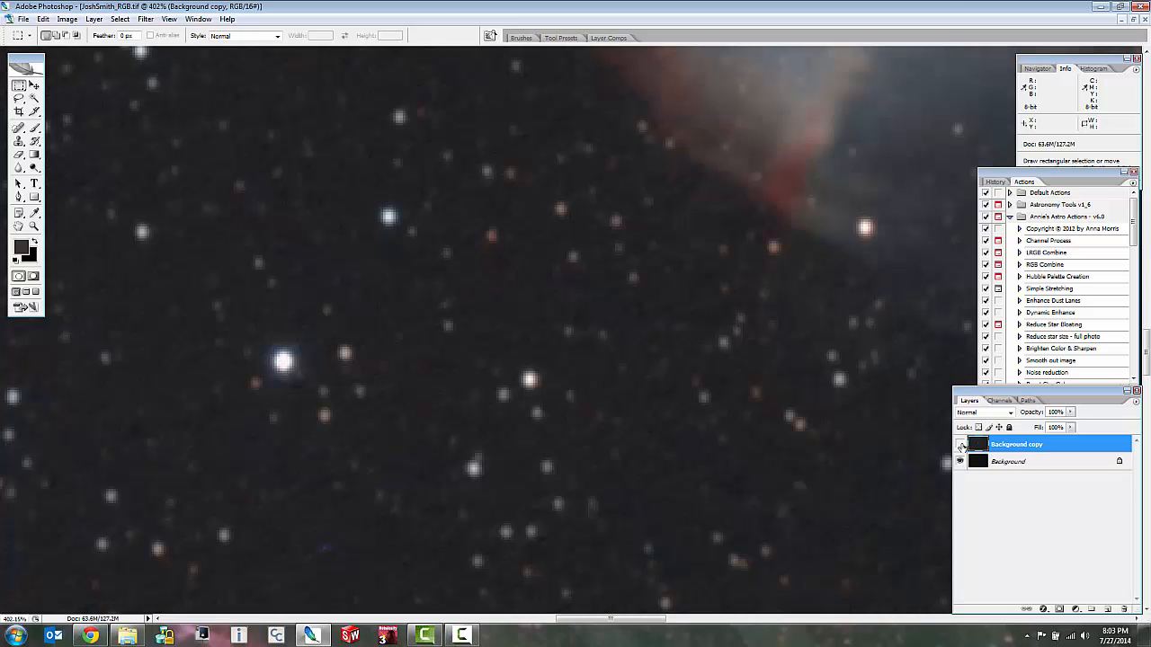
click(961, 444)
click(961, 445)
Examine one bright star at pixel level with the stretched layer hidden and shown to compare its size.
scroll(270, 365, up, 5)
scroll(270, 371, up, 2)
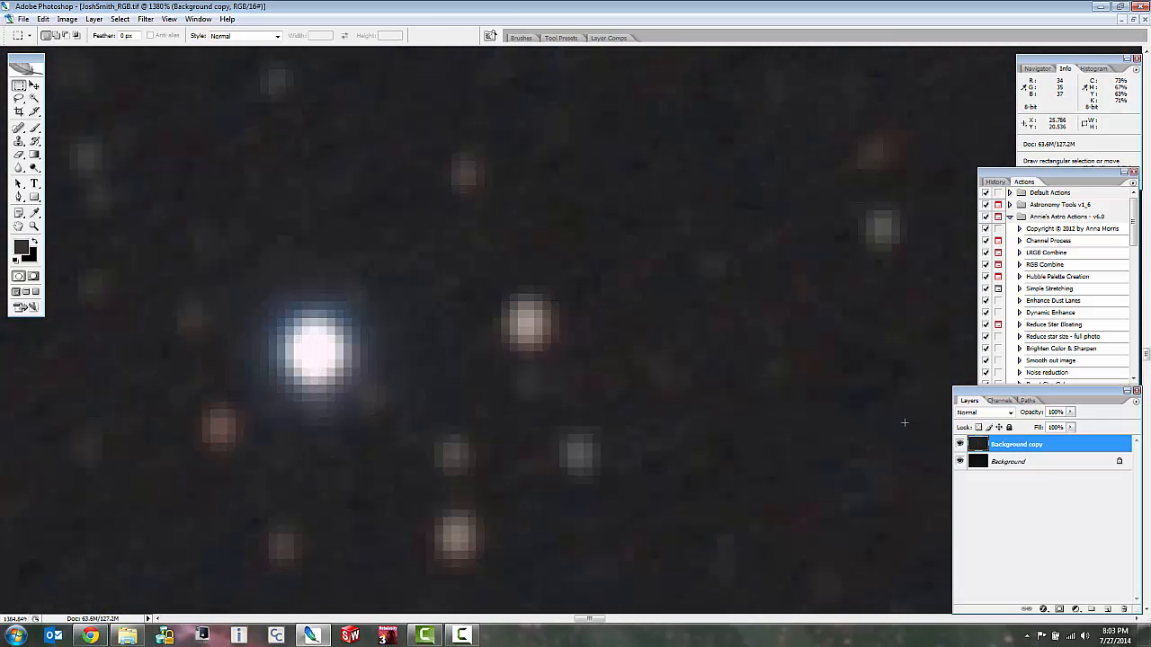
click(960, 444)
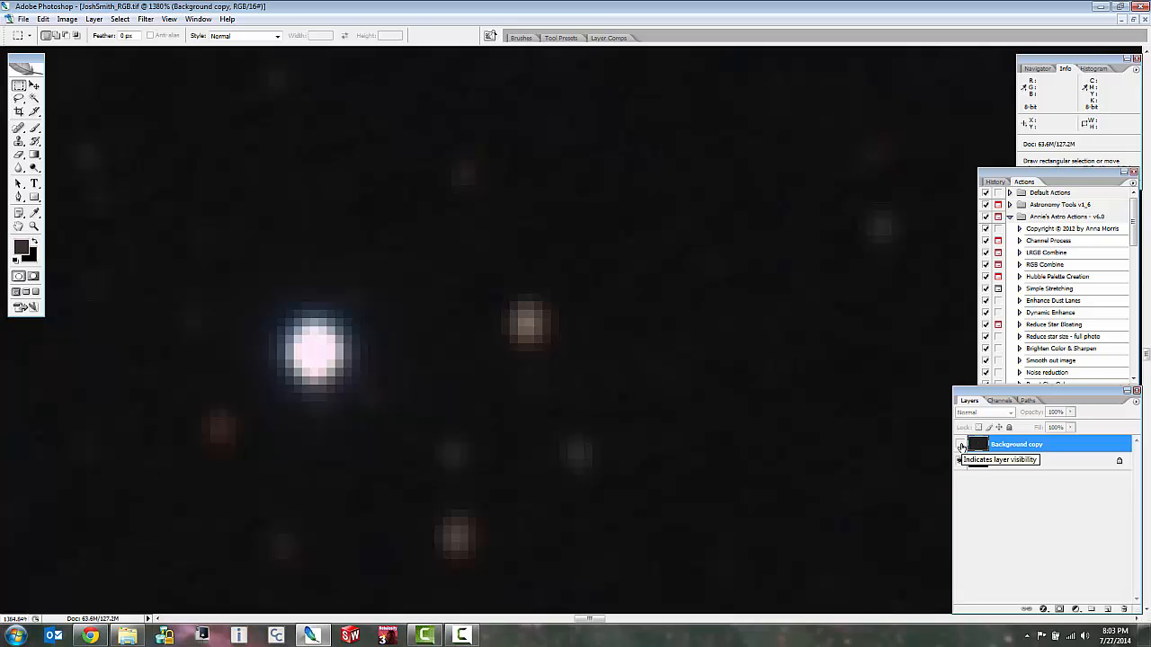
click(961, 445)
click(960, 446)
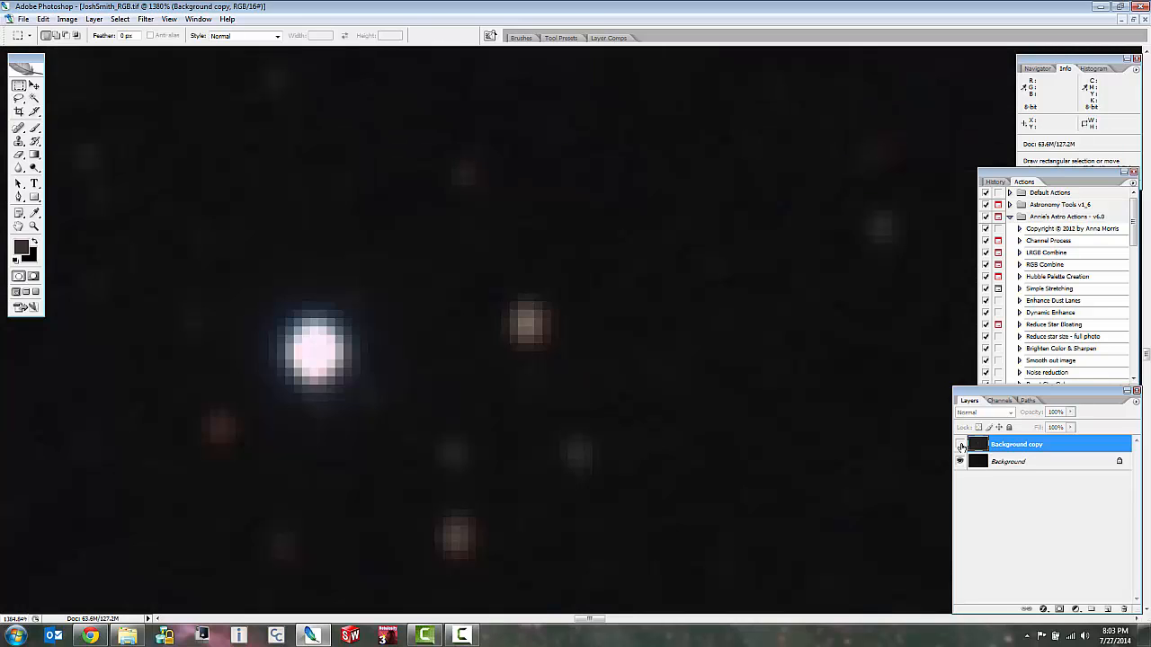
click(961, 446)
scroll(765, 405, down, 5)
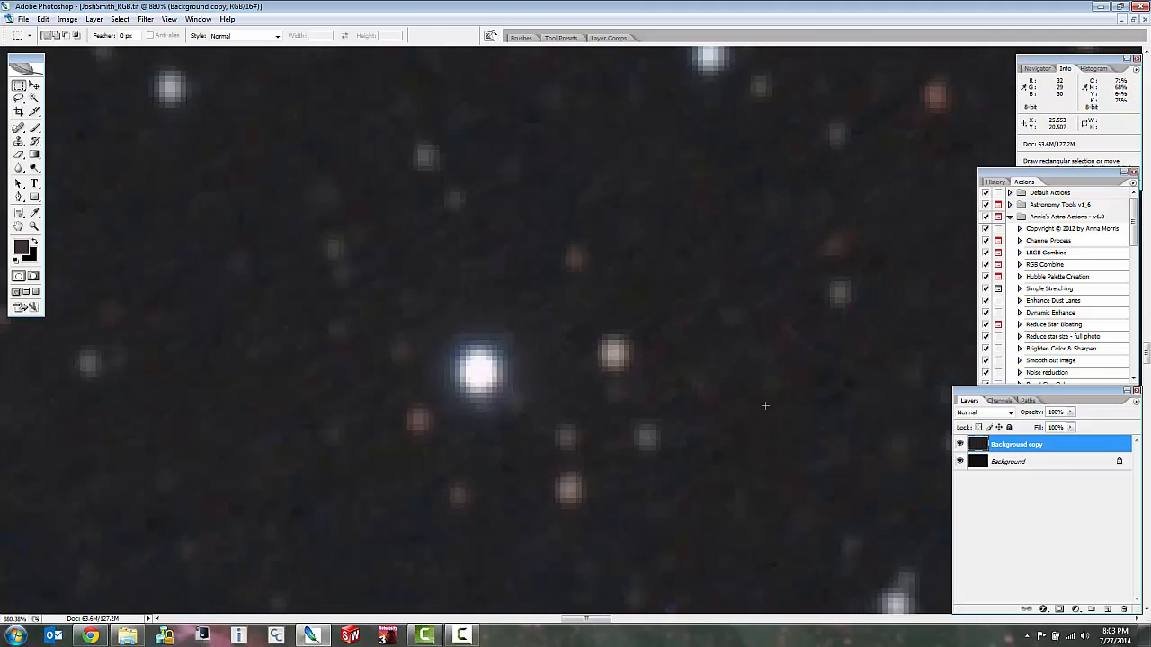
scroll(765, 405, down, 9)
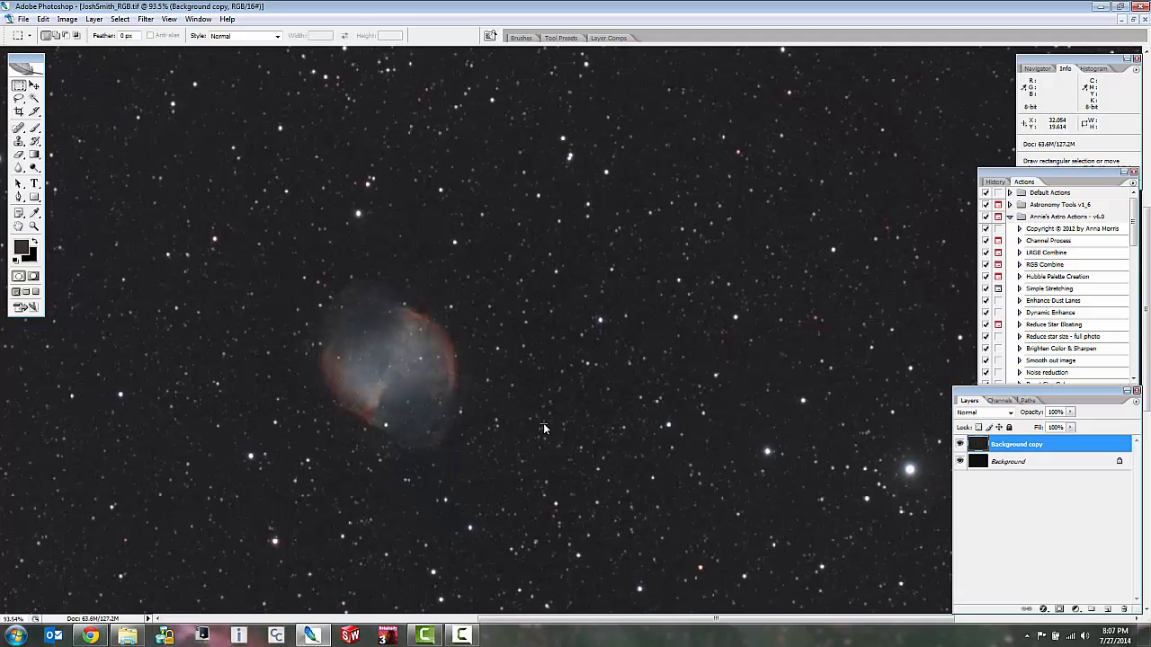
scroll(648, 415, down, 4)
Start a Color Range selection with fuzziness at 32 and sample the bright star above the nebula.
scroll(657, 411, up, 1)
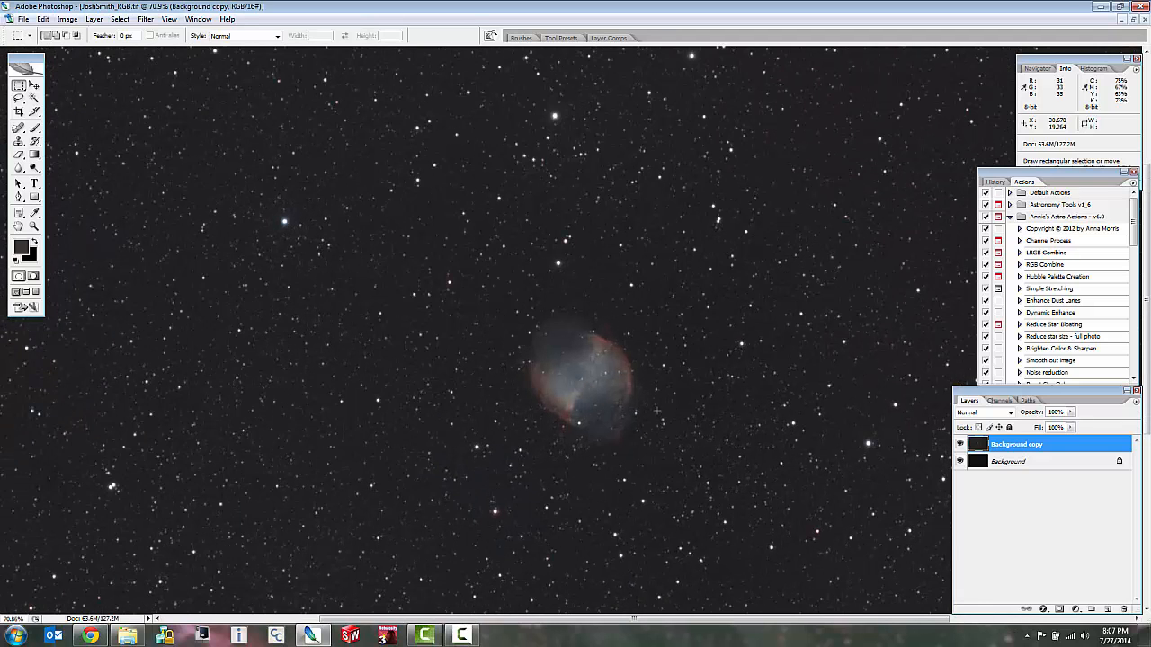
scroll(652, 407, up, 2)
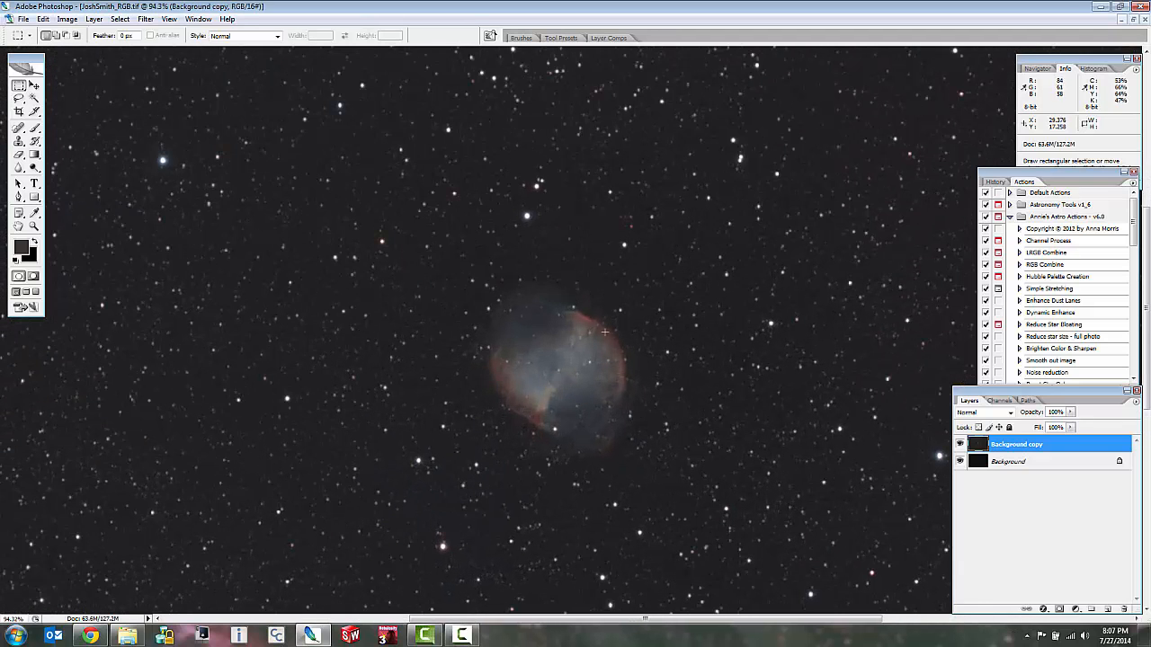
click(119, 19)
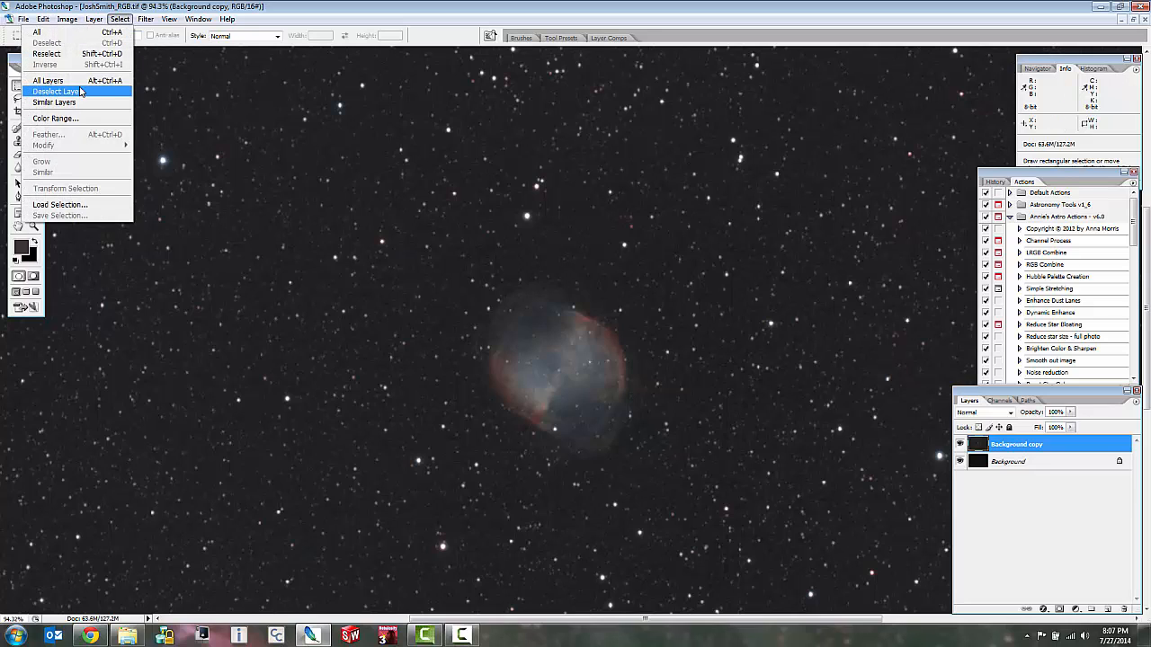
click(82, 119)
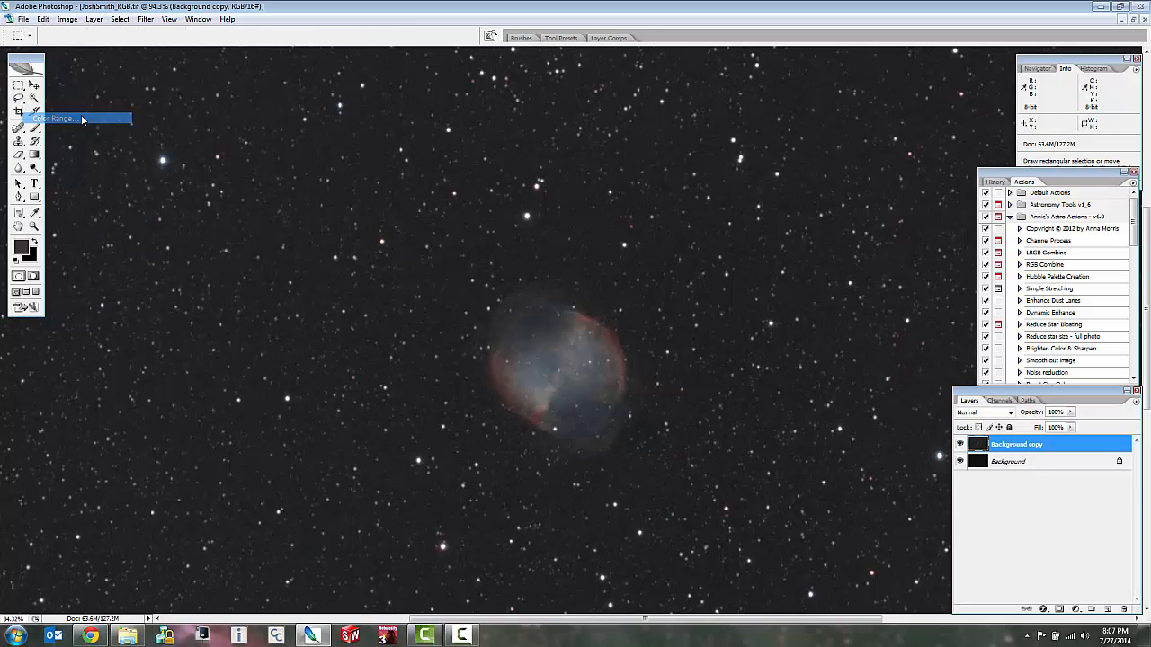
drag(580, 158, 379, 108)
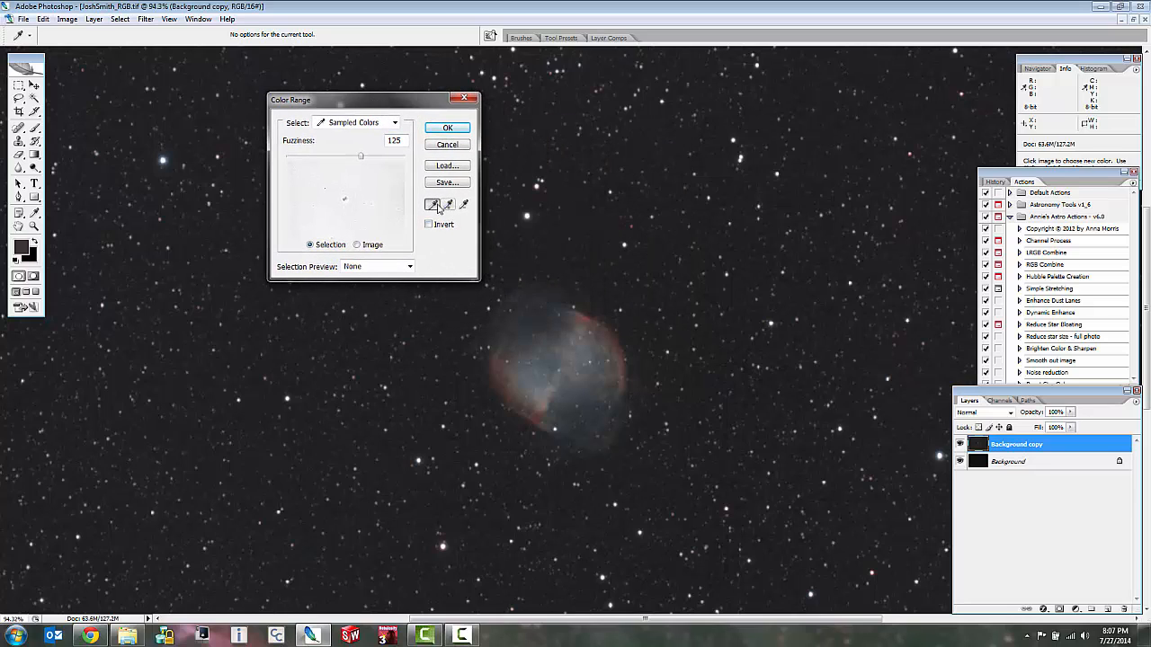
drag(361, 161, 308, 158)
click(433, 207)
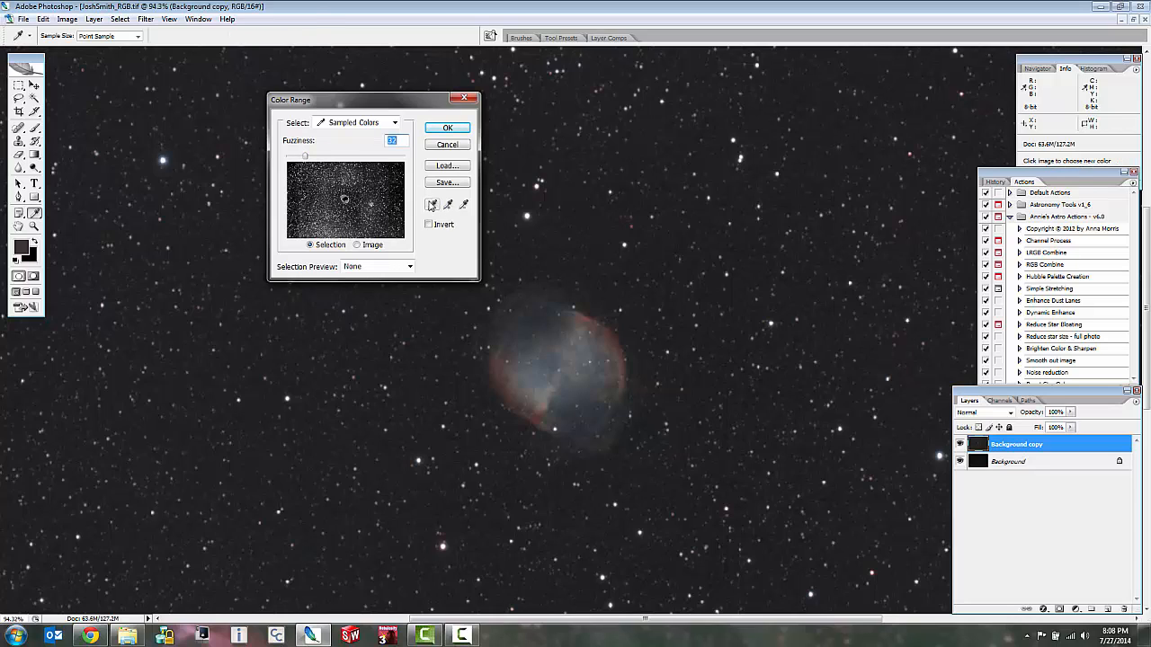
click(435, 211)
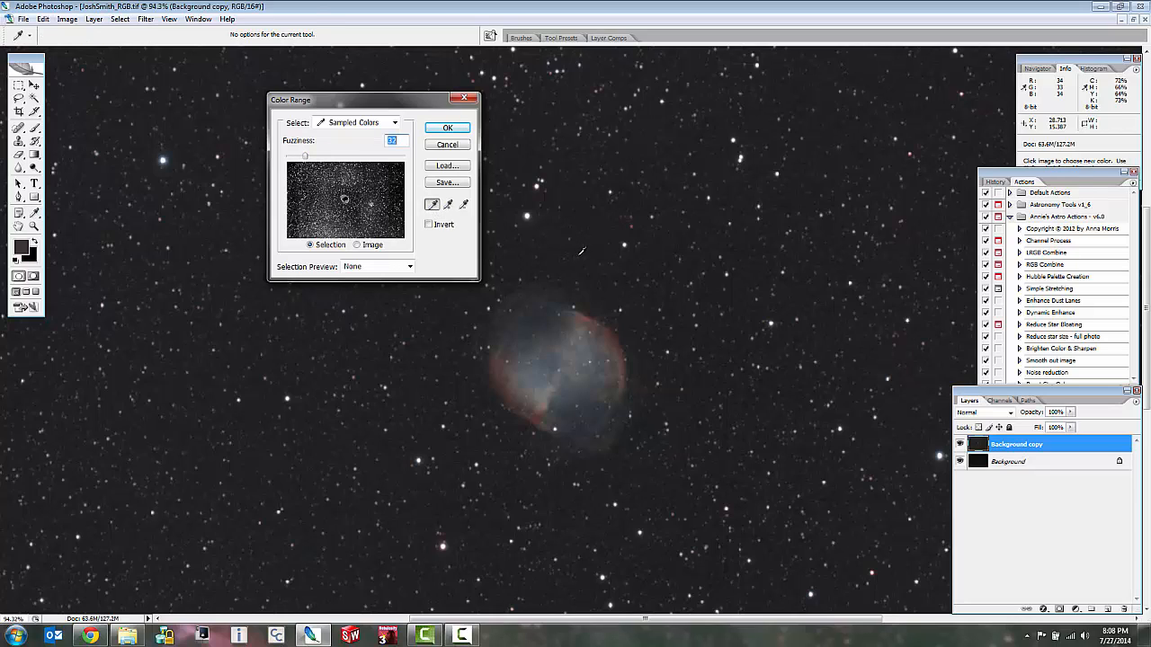
click(528, 214)
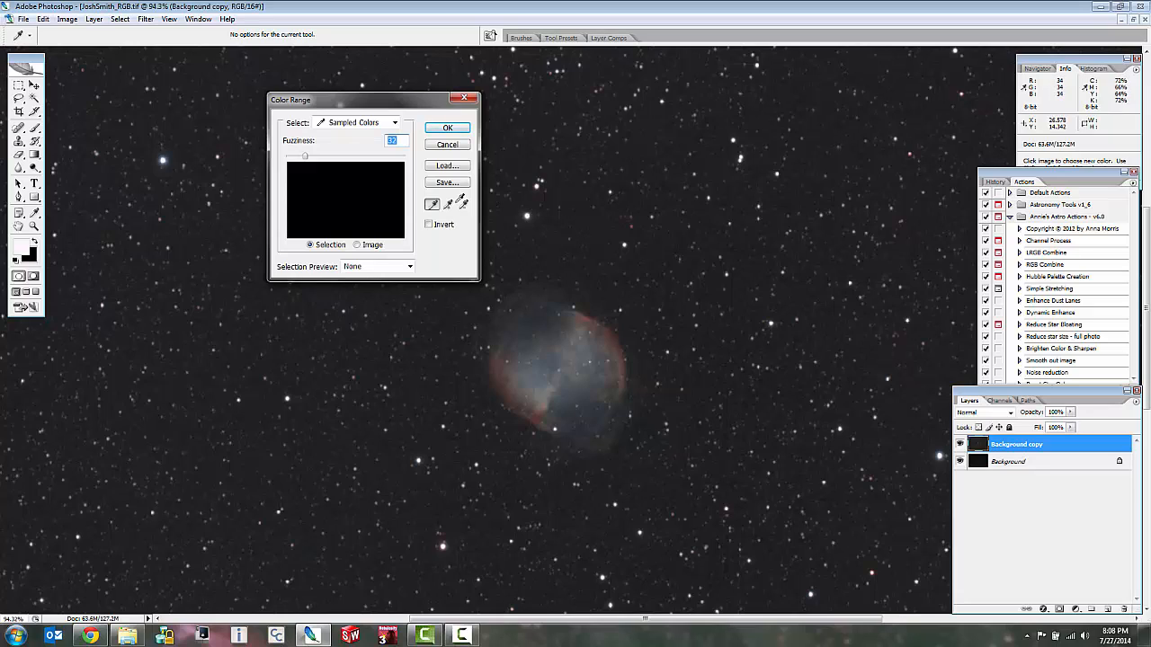
Add two fainter stars to the sampled colors, raise the fuzziness to 200, and apply the Color Range selection.
drag(304, 158, 347, 160)
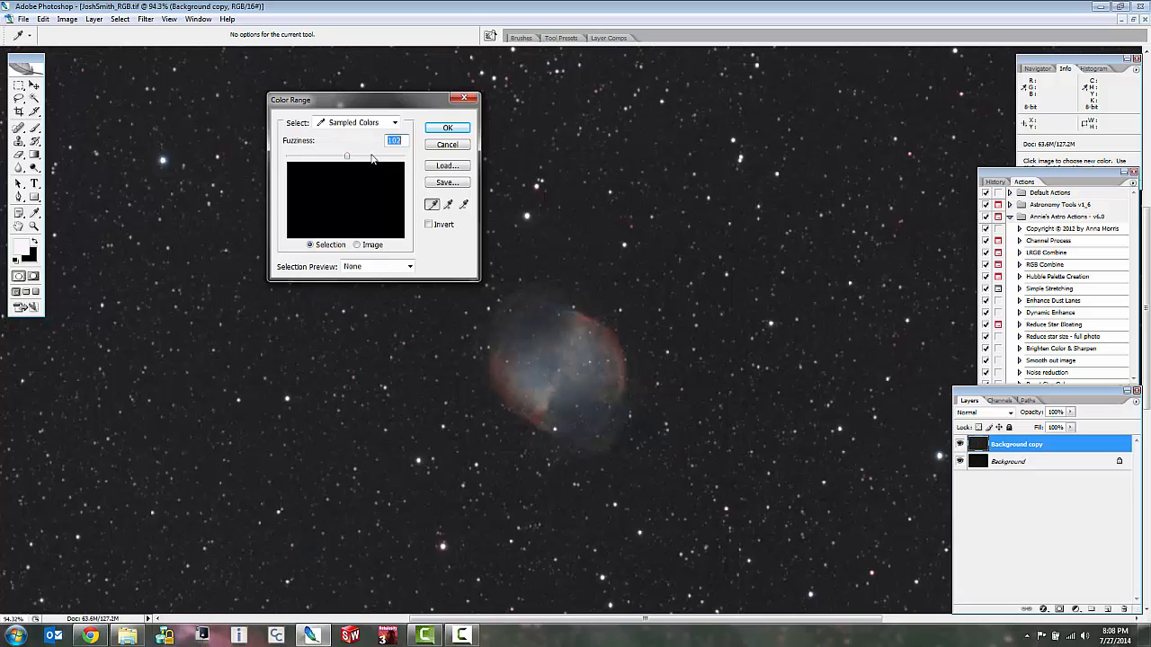
click(449, 206)
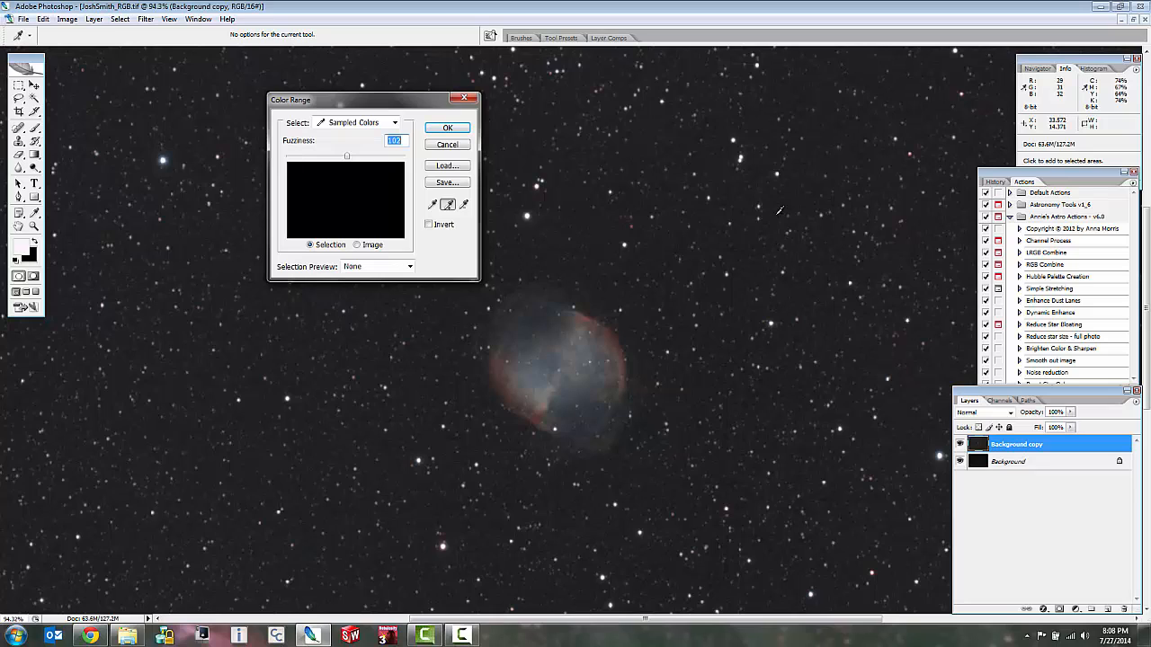
click(220, 154)
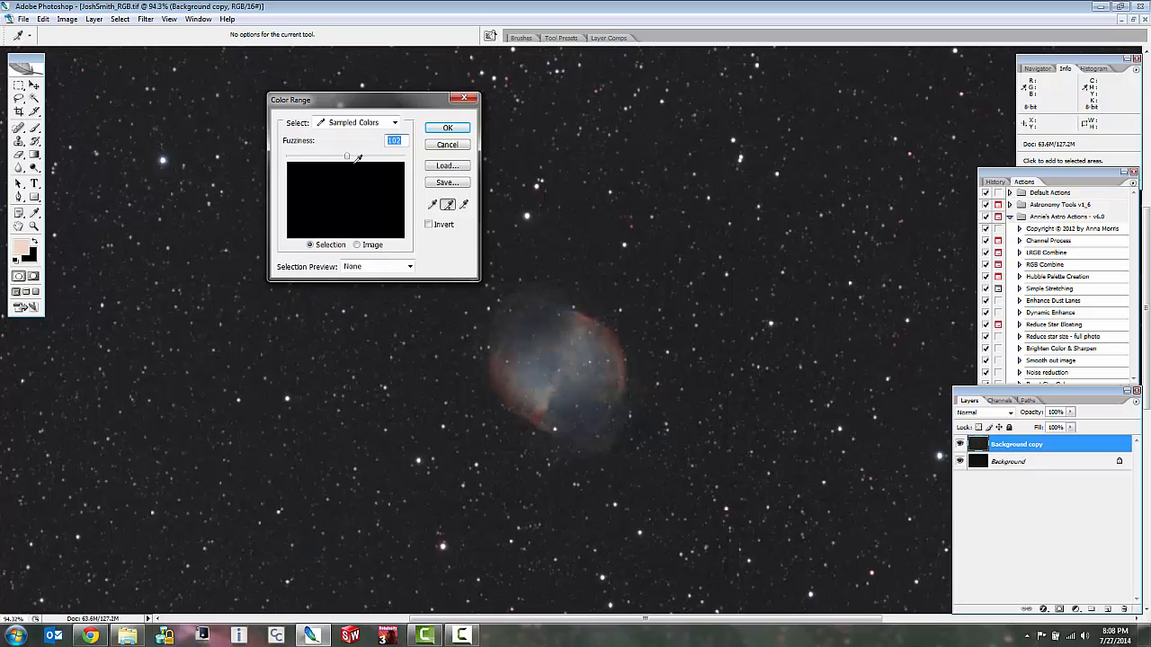
drag(350, 159, 408, 161)
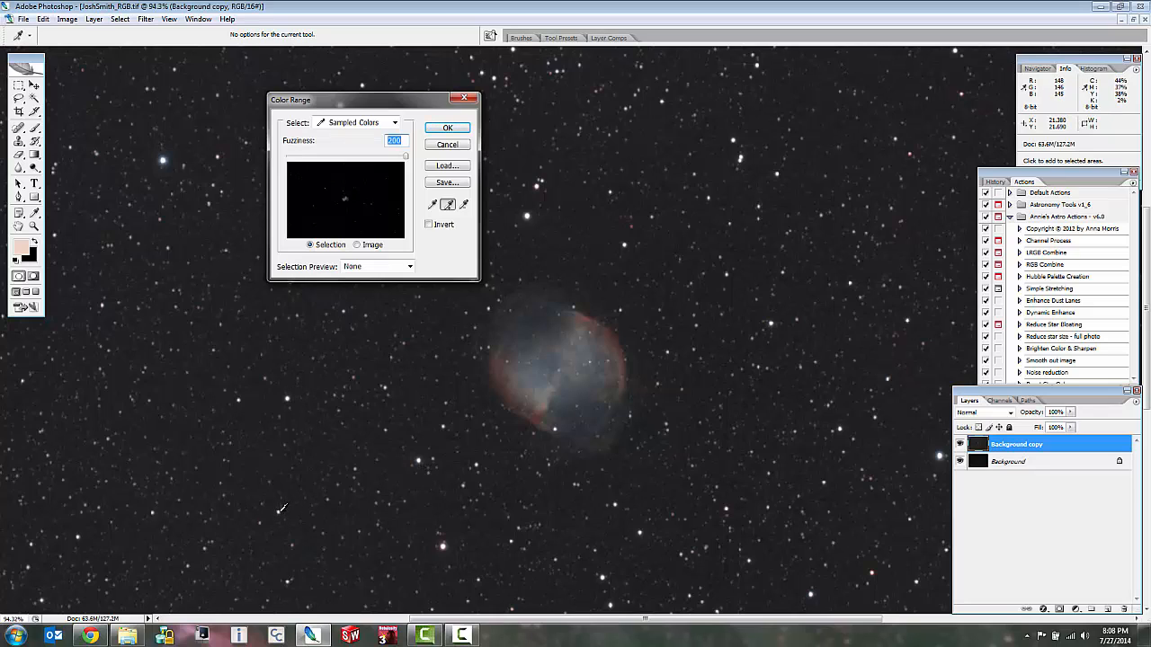
click(280, 511)
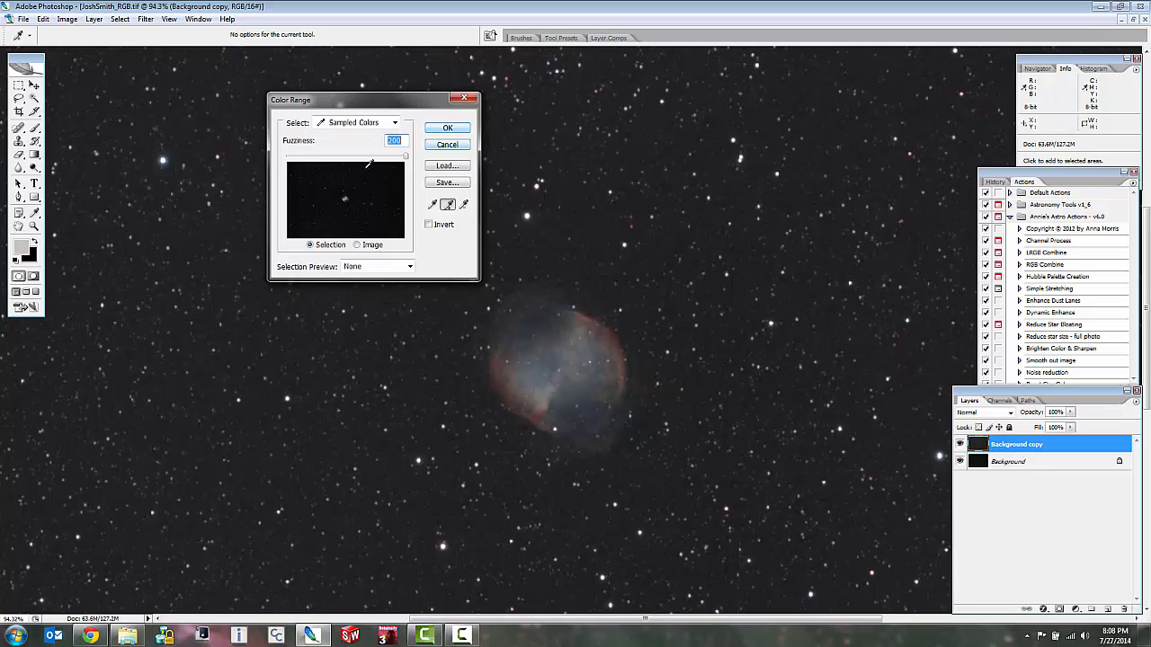
click(447, 129)
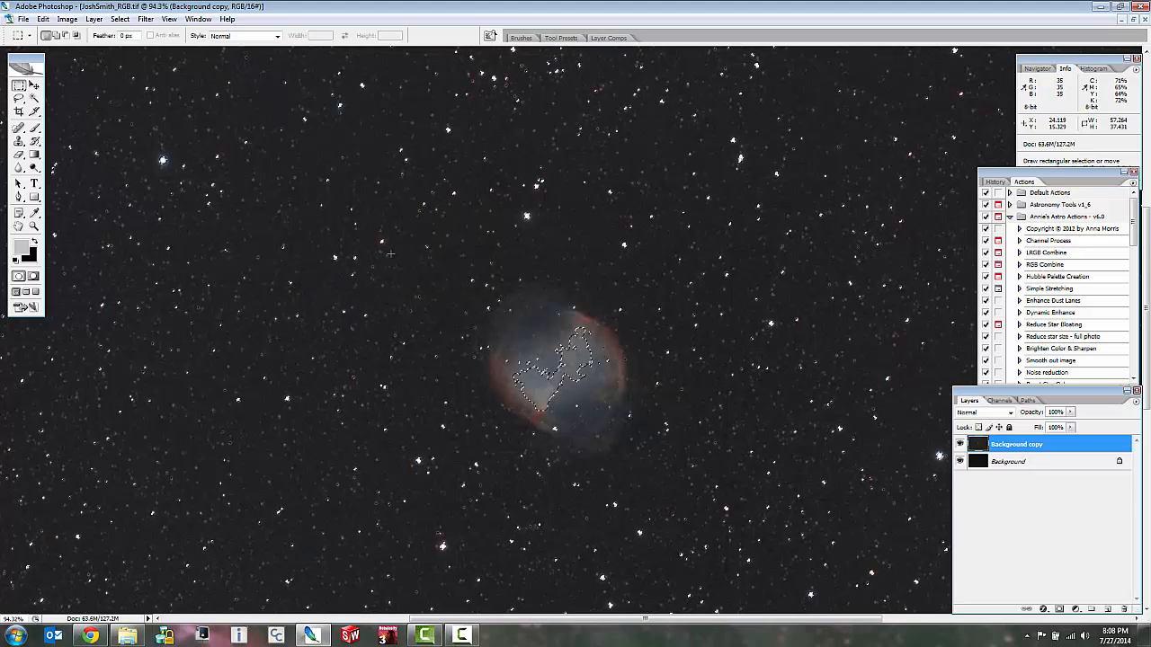
Examine the selection outlines on the bright blue star and the smaller stars around it.
scroll(158, 155, up, 1)
scroll(160, 158, up, 18)
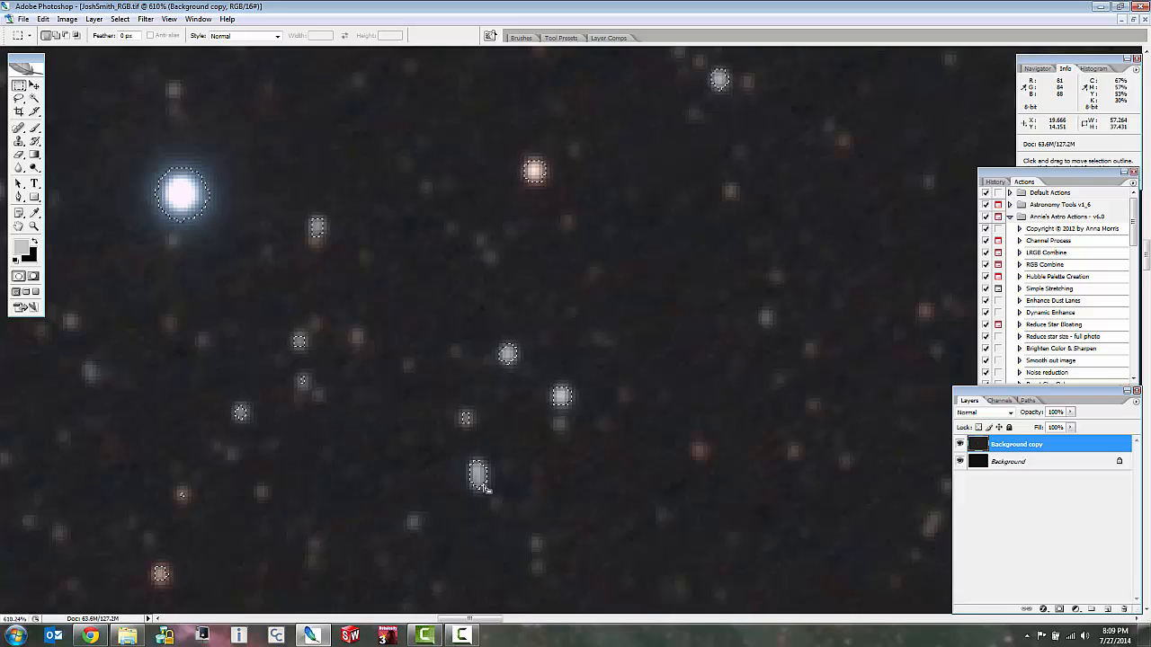
scroll(479, 476, up, 6)
scroll(484, 485, down, 13)
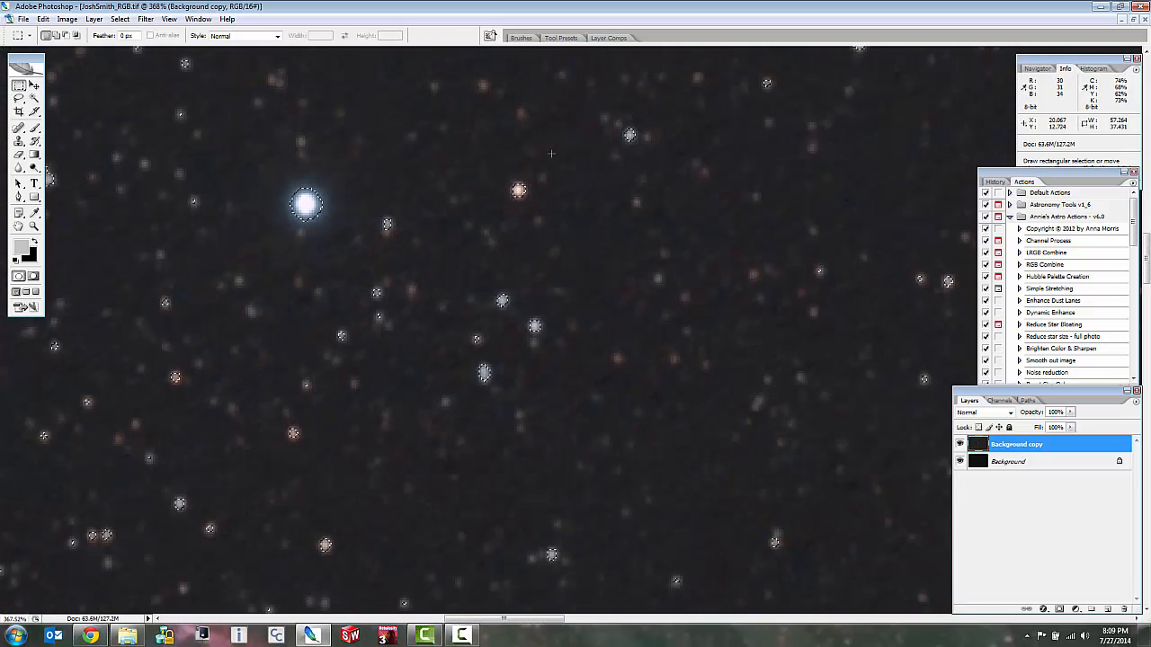
scroll(520, 298, down, 5)
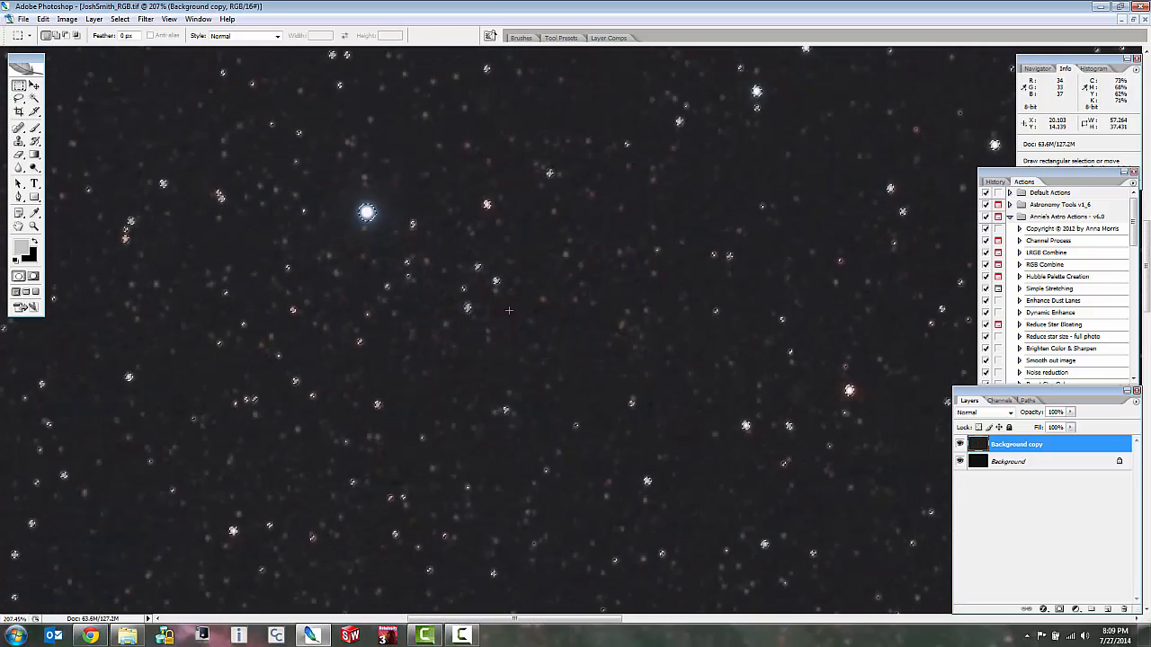
scroll(849, 499, down, 5)
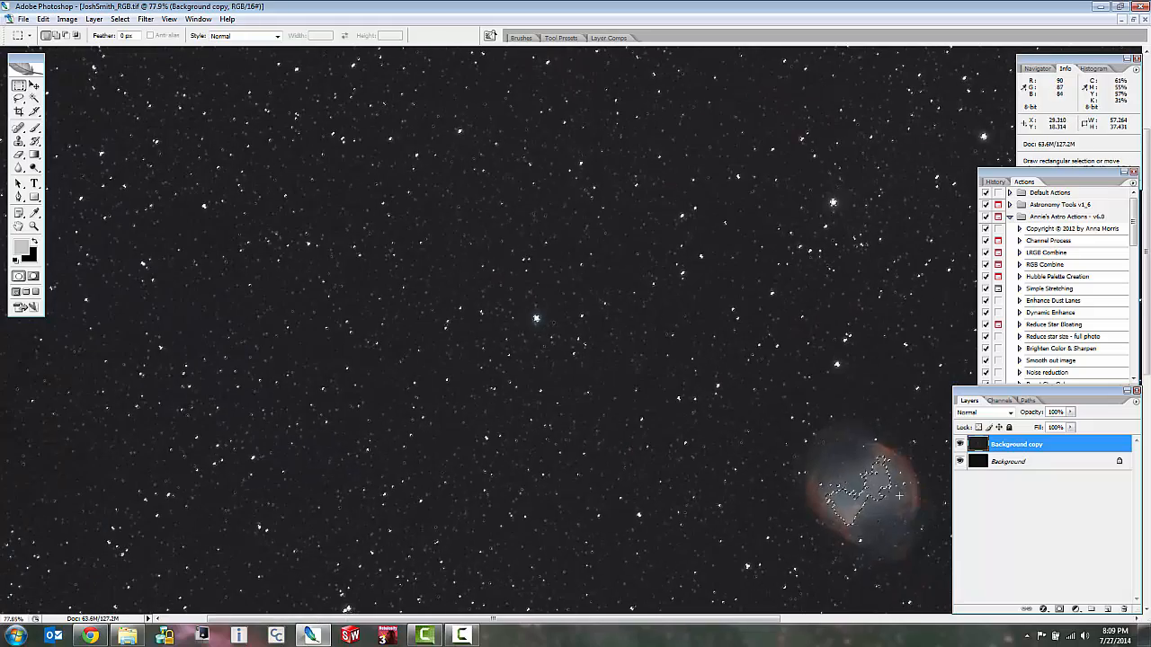
Subtract the selected patch in the nebula's core from the selection with a freehand Lasso outline.
scroll(575, 386, up, 5)
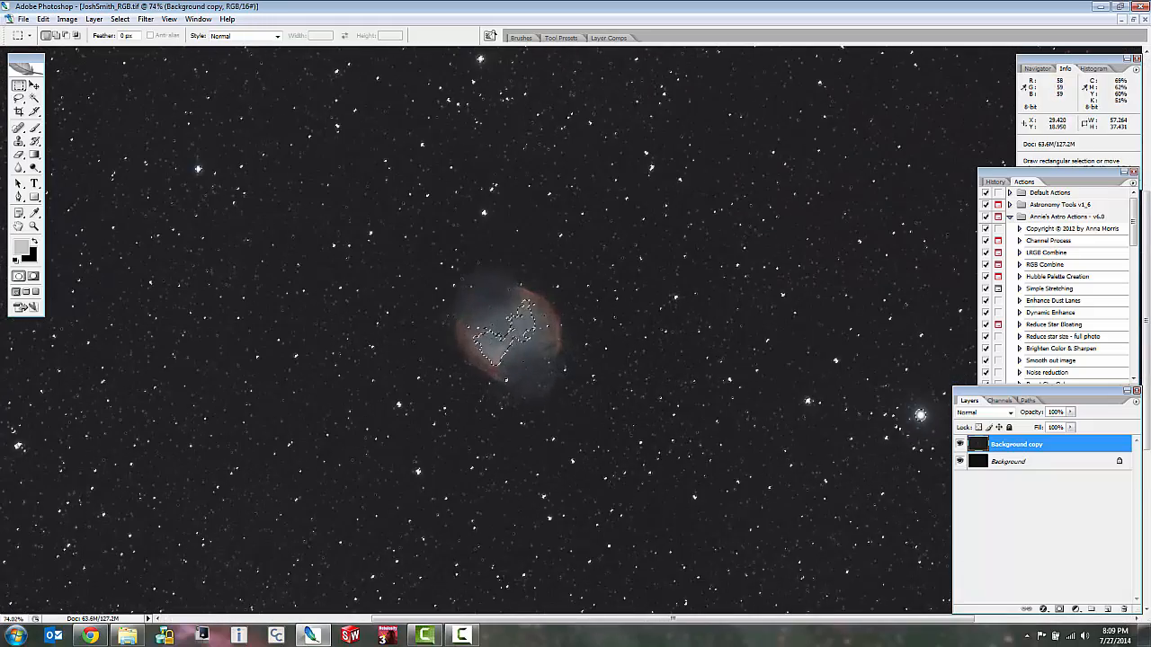
scroll(504, 342, up, 3)
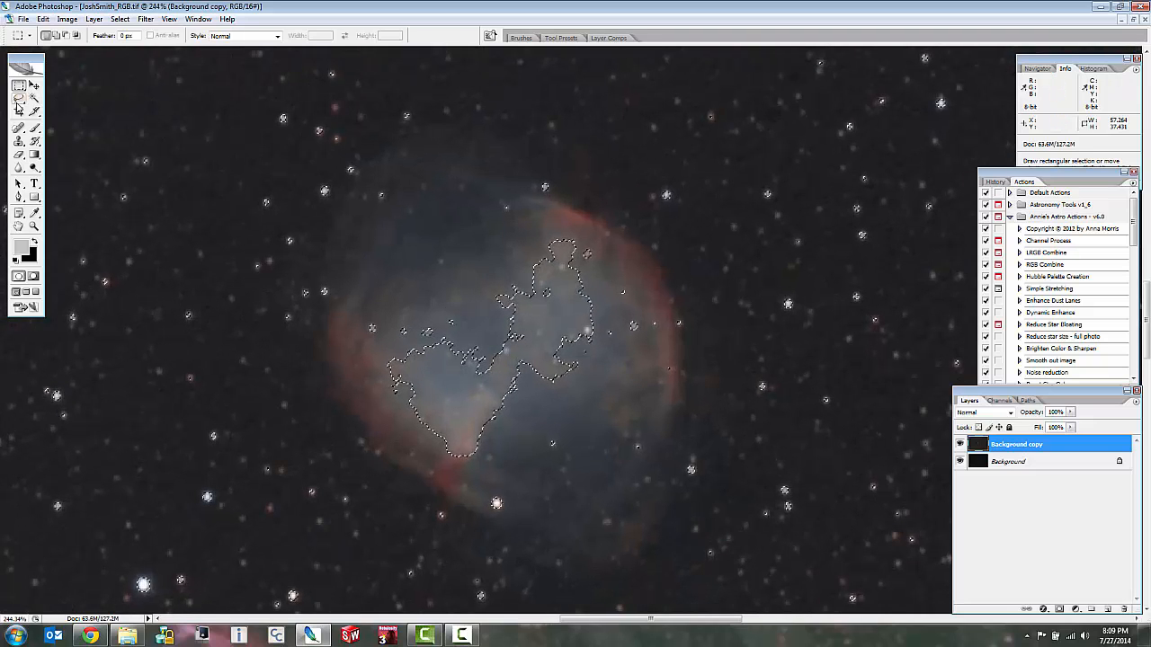
click(19, 98)
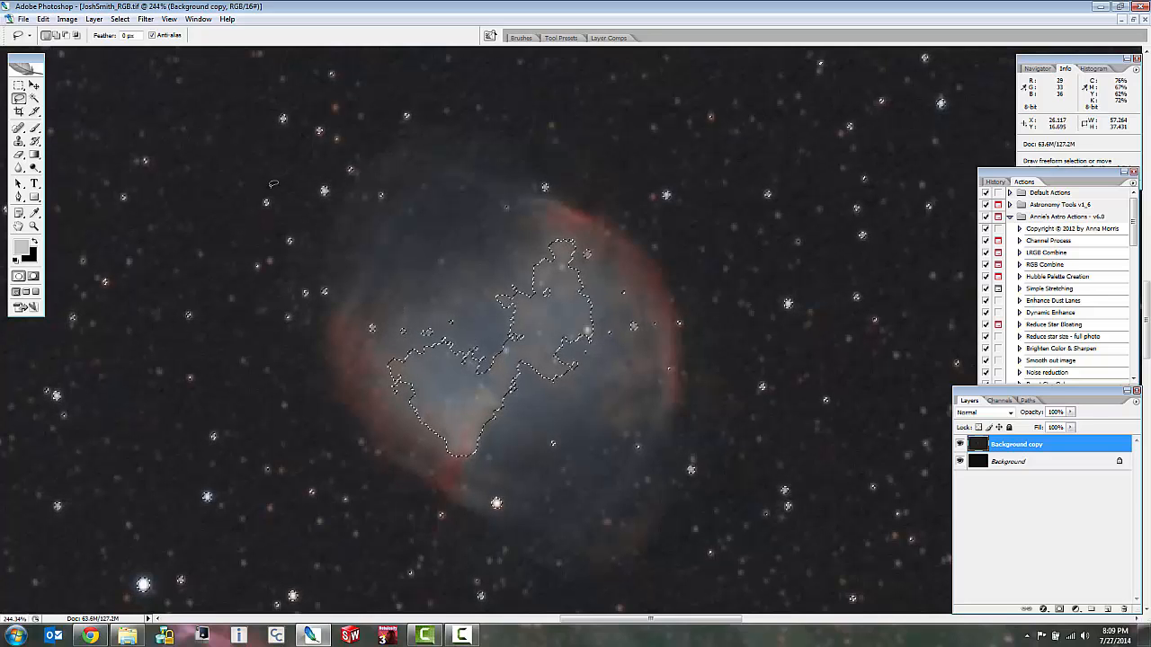
key(alt)
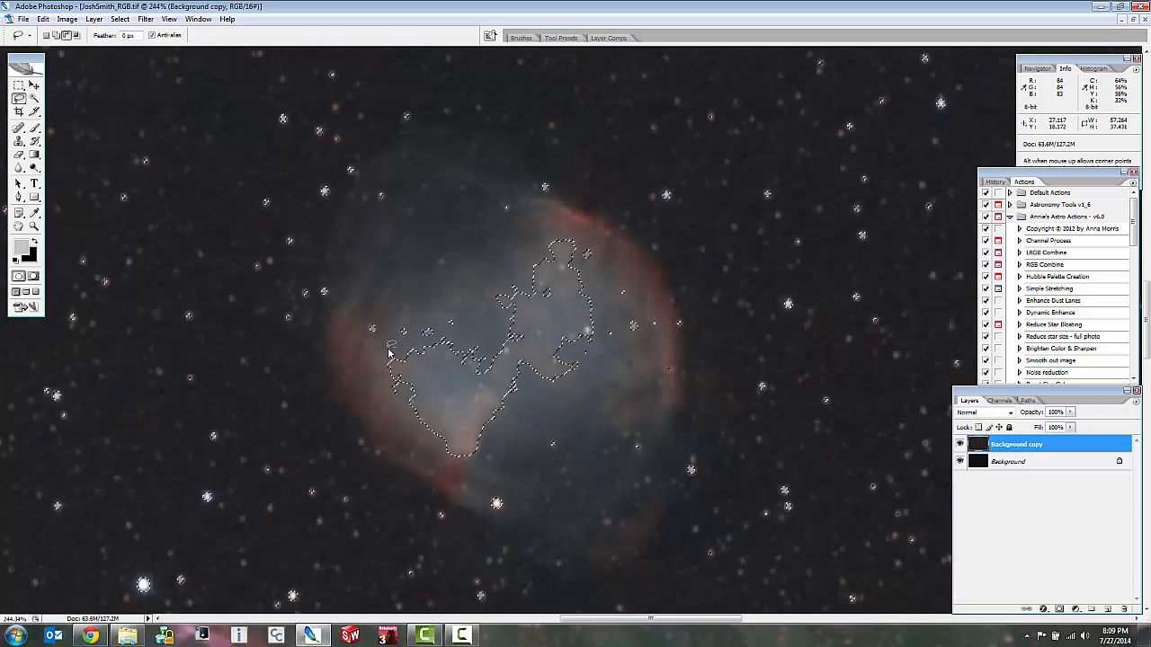
mouse_move(389, 348)
mouse_down()
mouse_move(376, 356)
mouse_move(392, 418)
mouse_move(432, 462)
mouse_move(482, 467)
mouse_move(525, 412)
mouse_move(604, 351)
mouse_move(567, 219)
mouse_up()
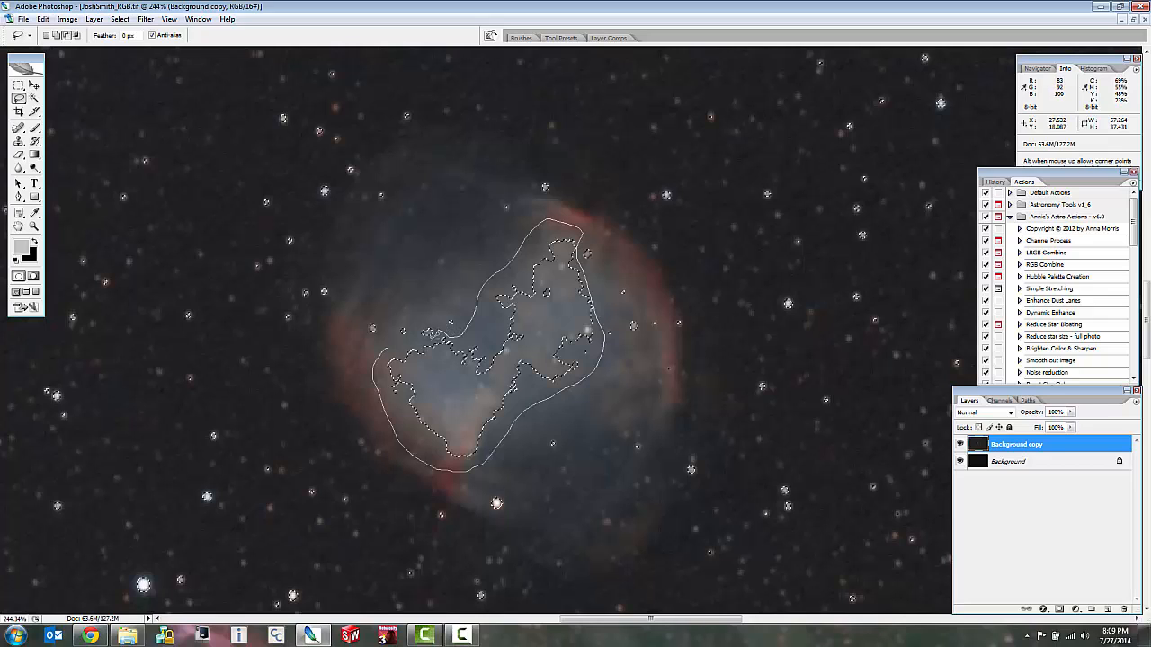
drag(384, 348, 385, 348)
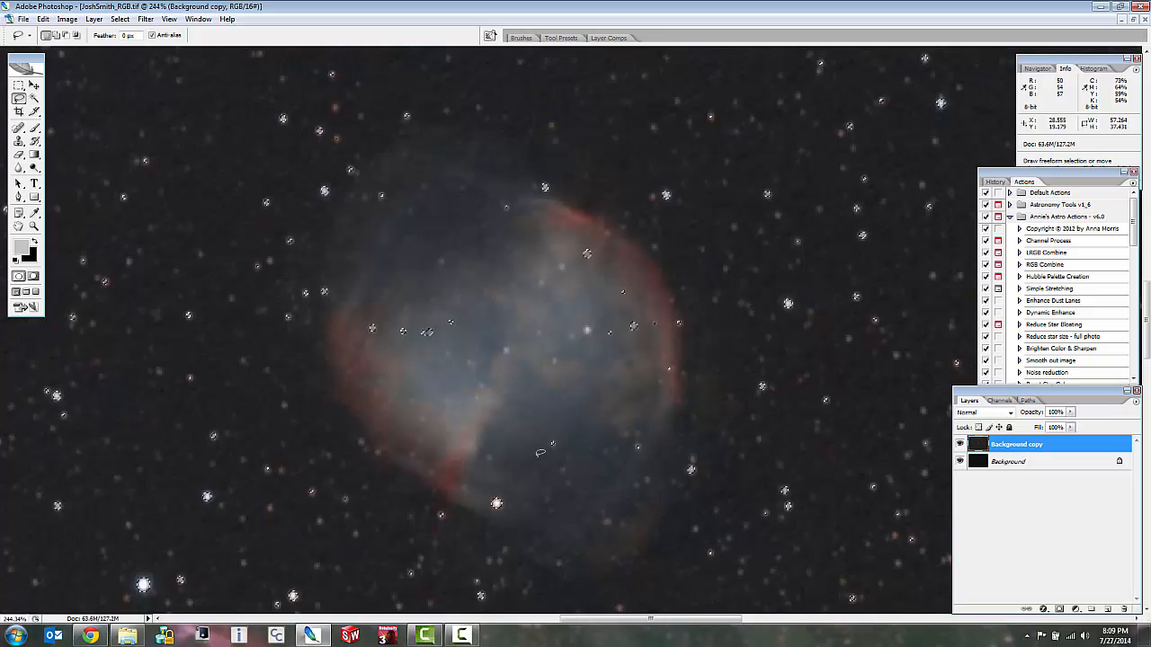
Examine at pixel level how closely the selection encloses the bright stars near the nebula and their halos.
scroll(669, 181, up, 3)
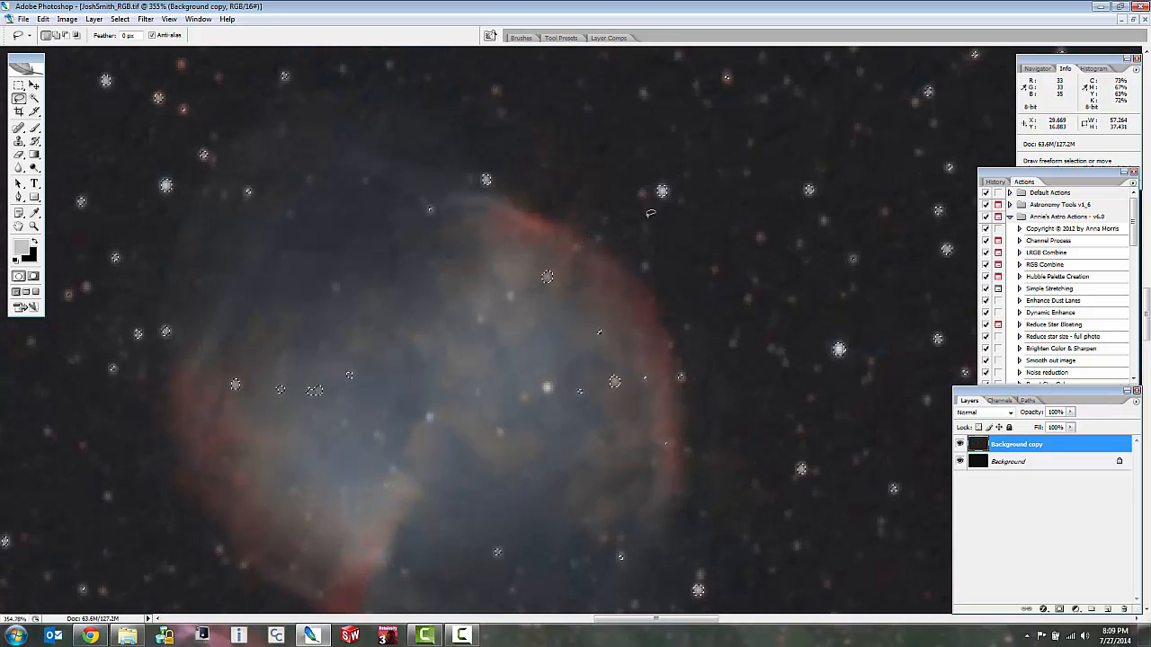
scroll(670, 183, up, 4)
scroll(666, 205, up, 1)
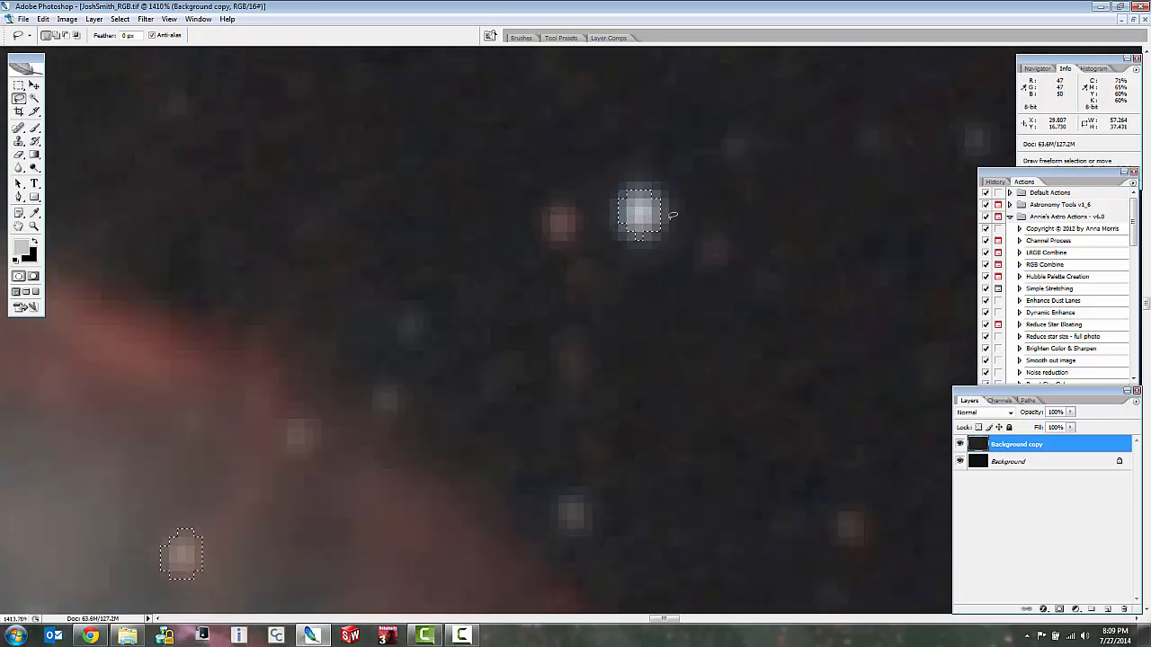
scroll(640, 219, down, 2)
scroll(321, 256, down, 3)
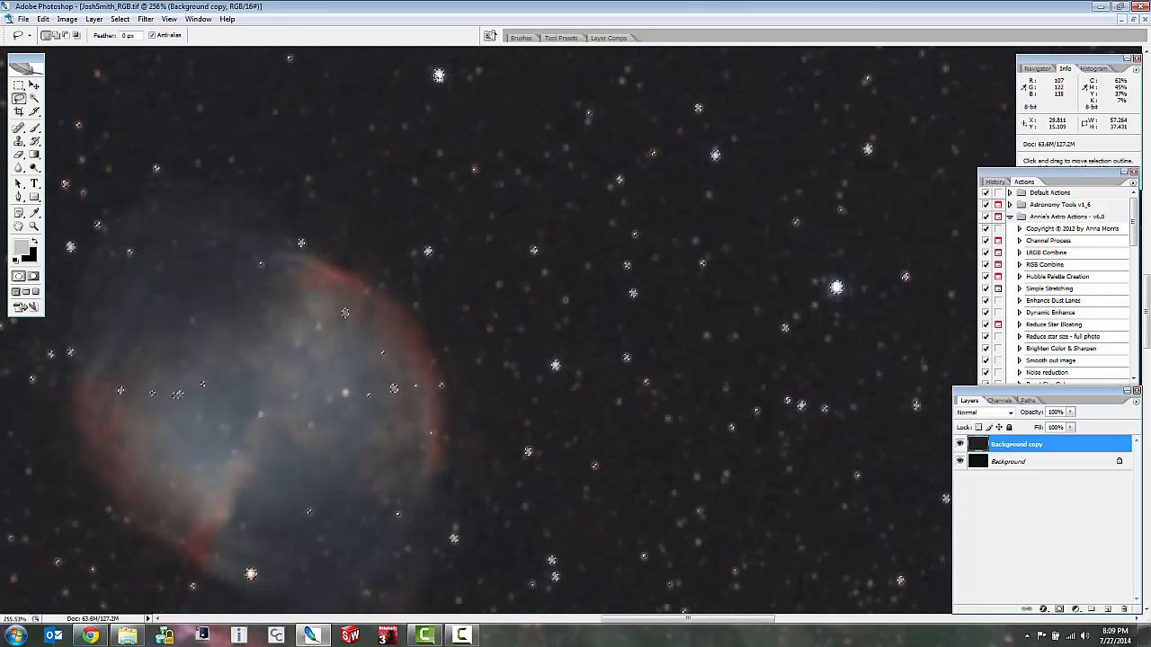
scroll(438, 72, up, 5)
scroll(442, 107, up, 1)
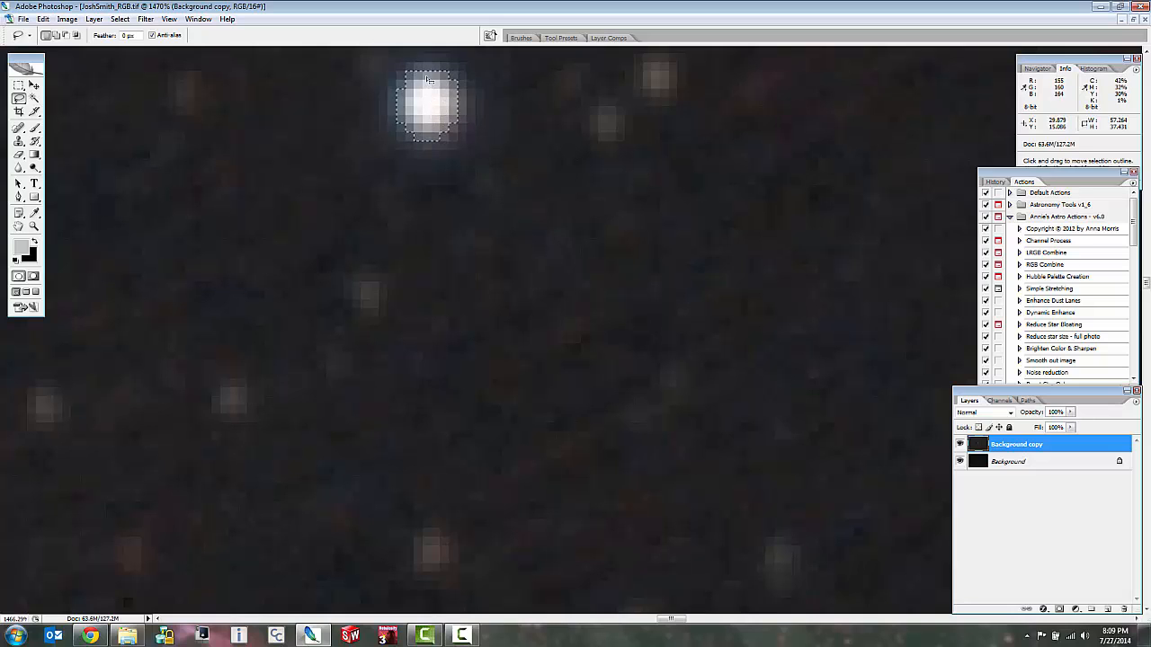
scroll(443, 95, up, 1)
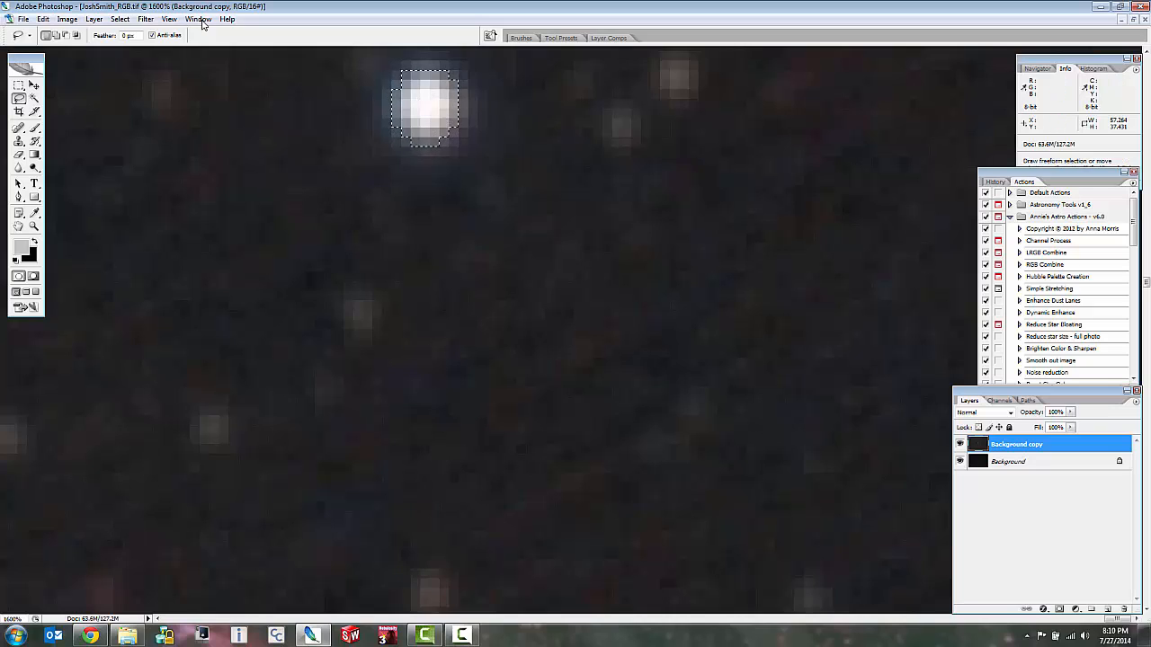
Expand the star selection by 3 pixels and check the outline around the bright star.
click(121, 21)
mouse_move(110, 145)
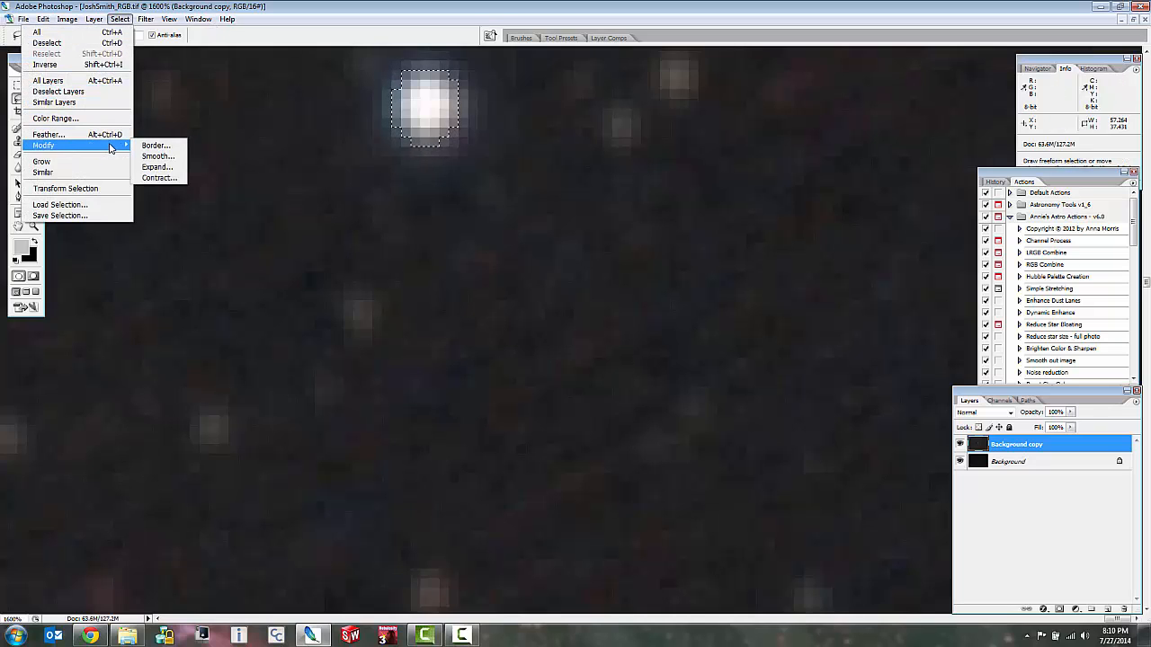
click(158, 166)
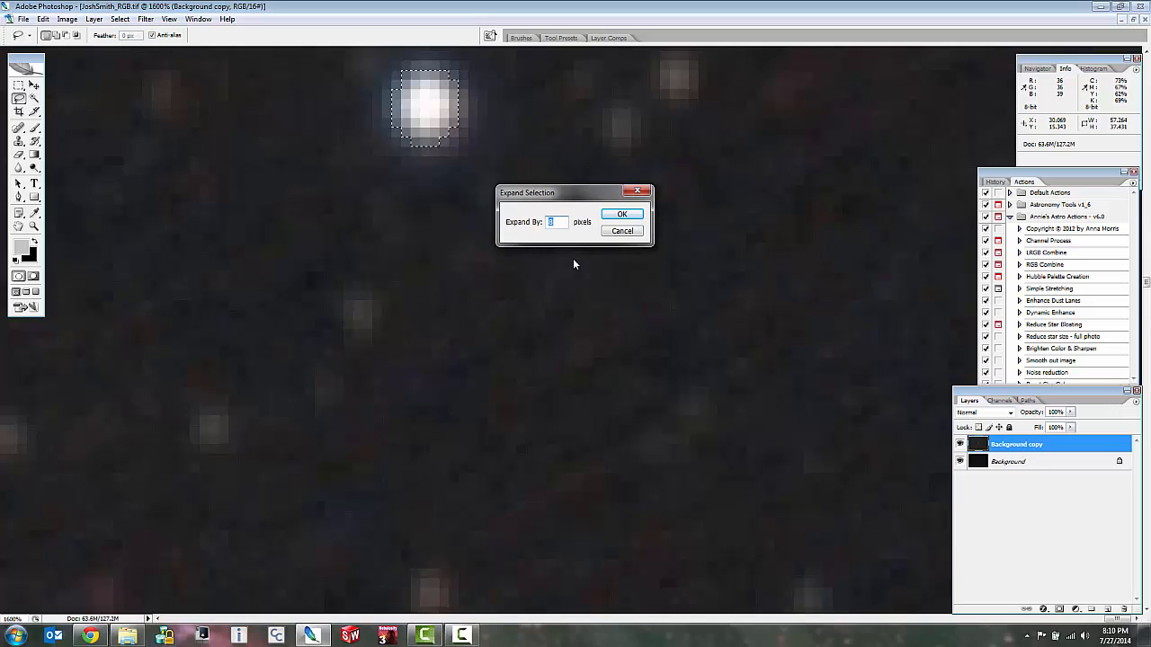
text(3)
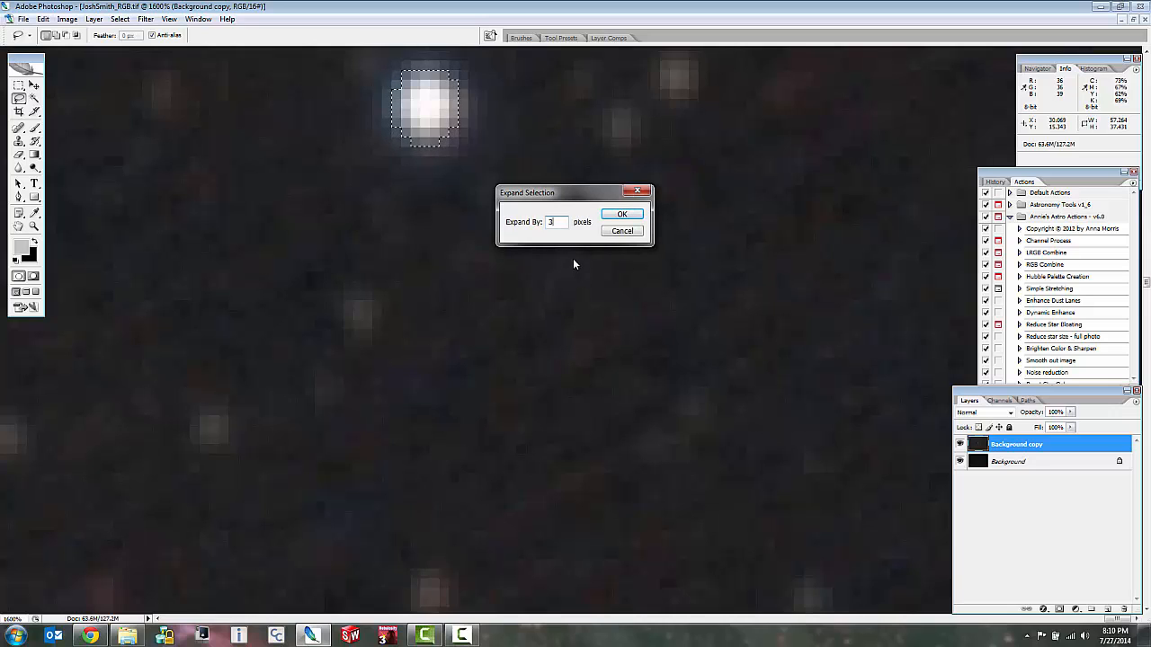
click(621, 216)
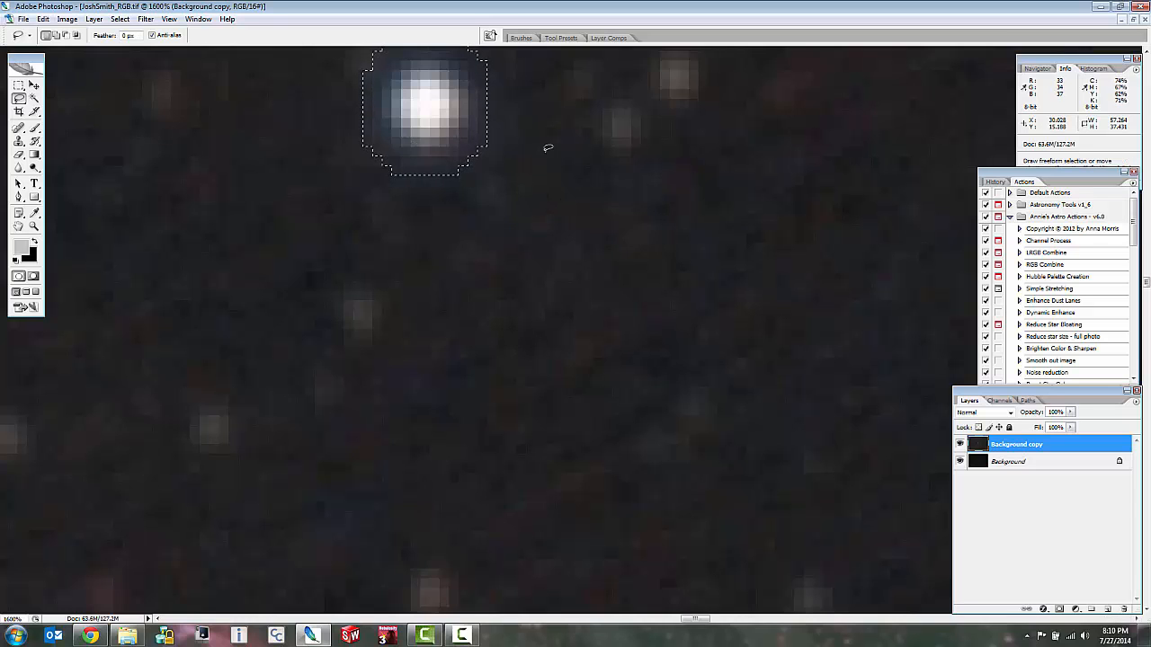
scroll(547, 147, down, 3)
scroll(501, 103, down, 1)
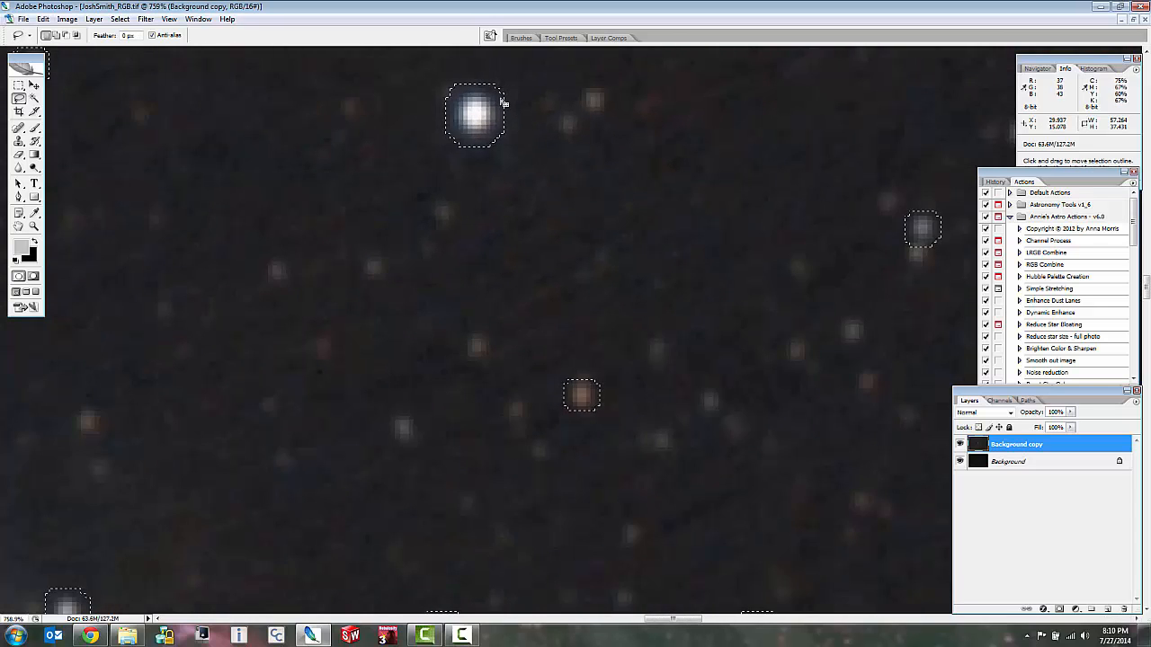
scroll(502, 102, up, 3)
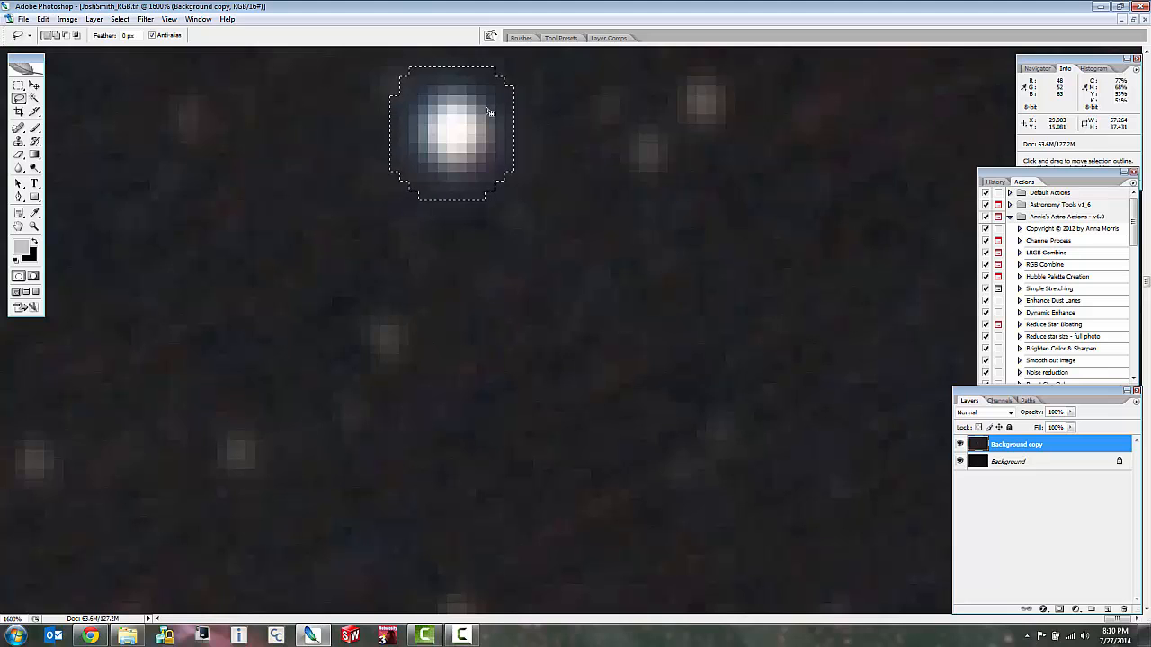
Examine how the expanded selection encloses the bright white star, the small orange star and their neighbours, down to pixel level.
scroll(489, 111, down, 3)
scroll(488, 115, up, 2)
scroll(488, 115, down, 2)
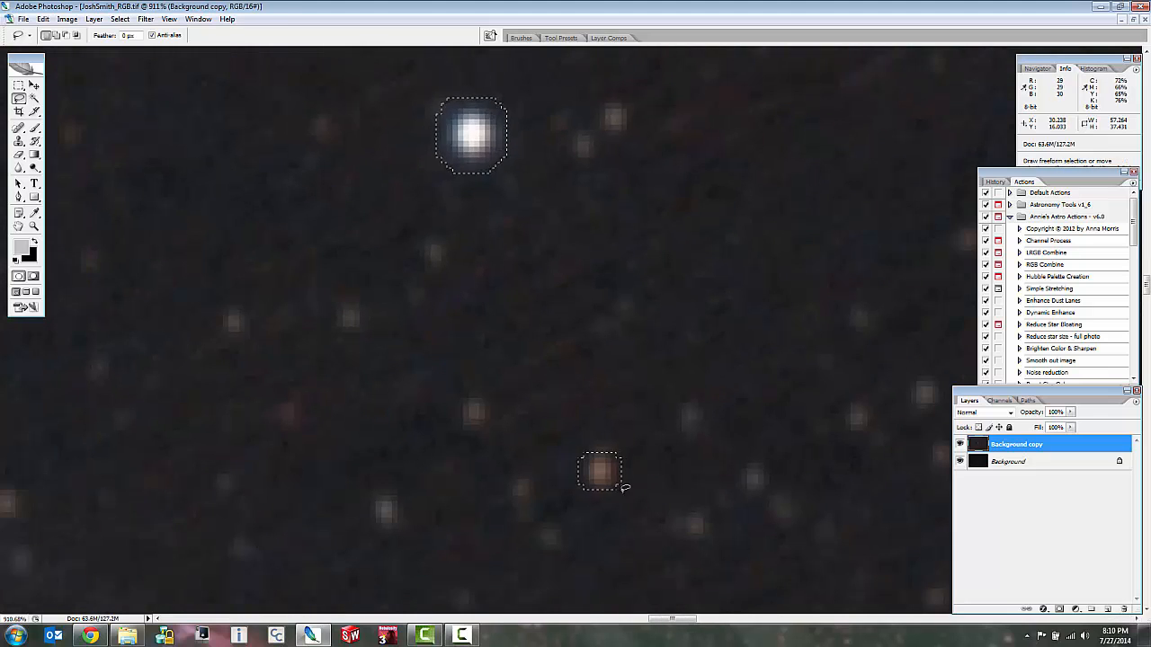
scroll(625, 487, up, 3)
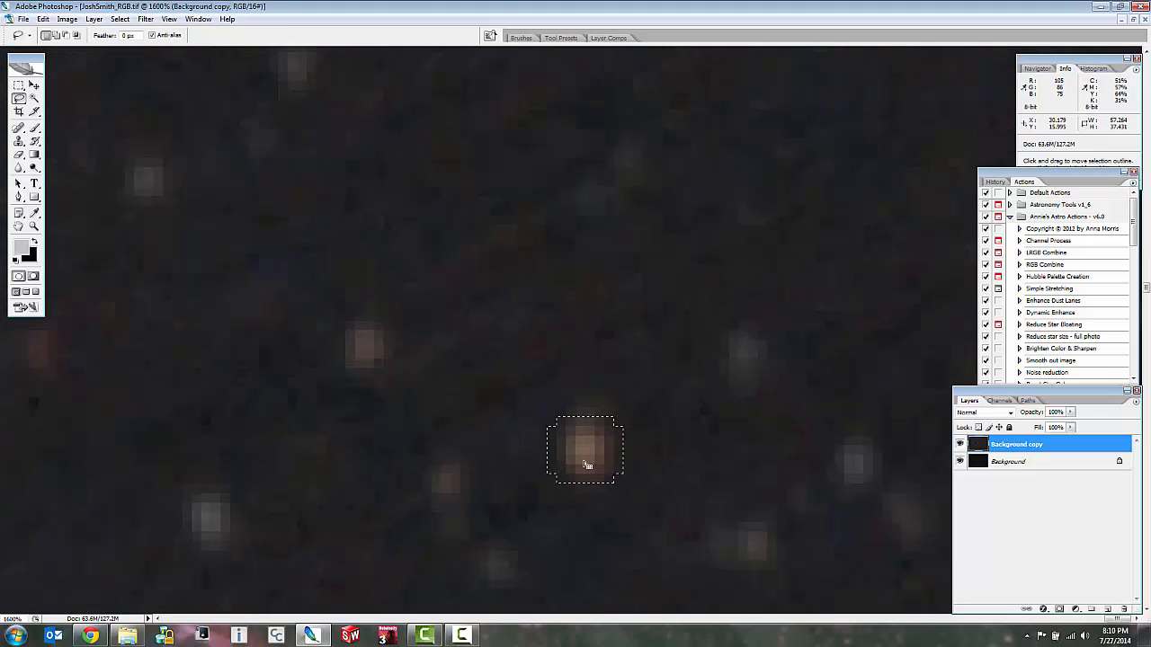
scroll(405, 149, down, 3)
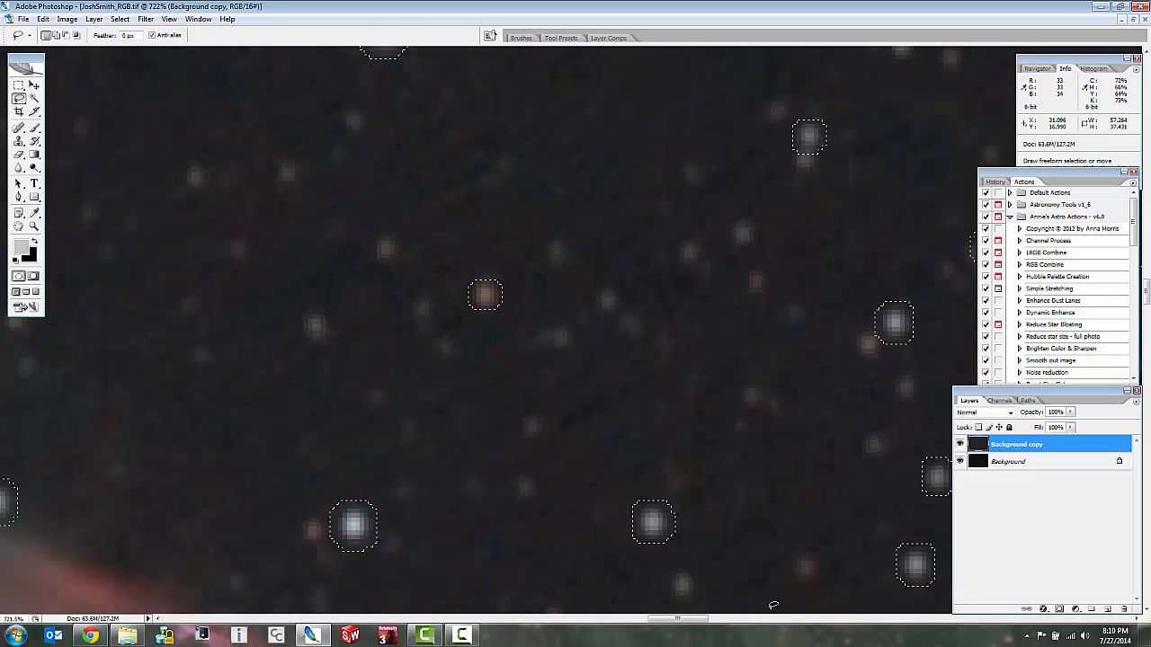
click(461, 636)
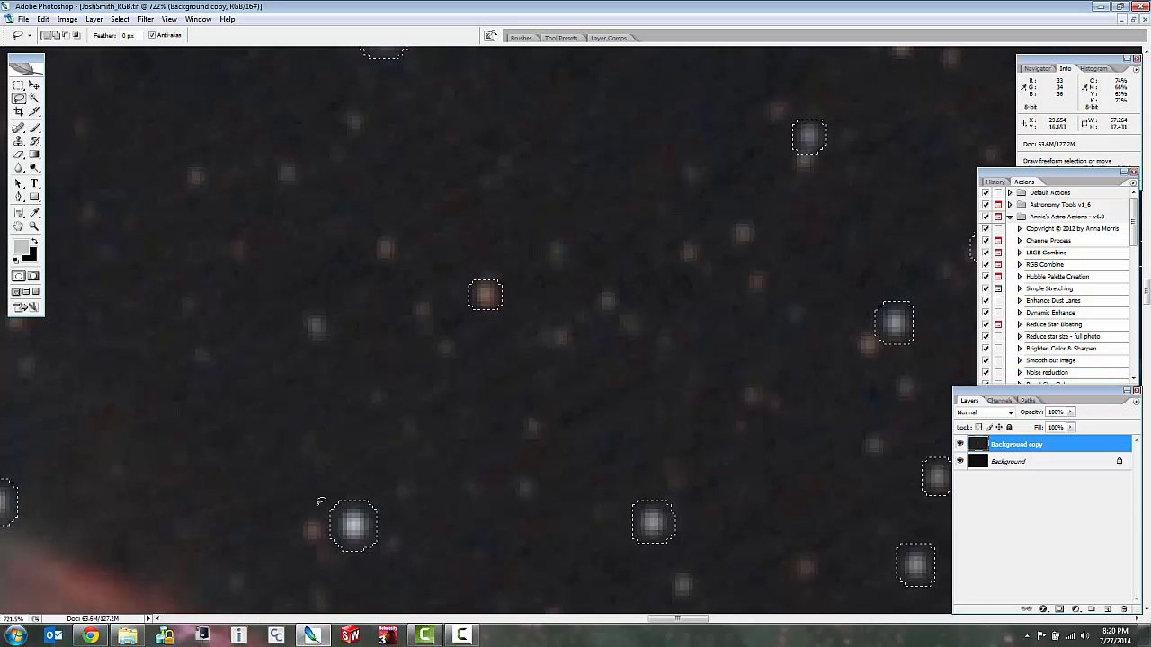
scroll(654, 521, up, 2)
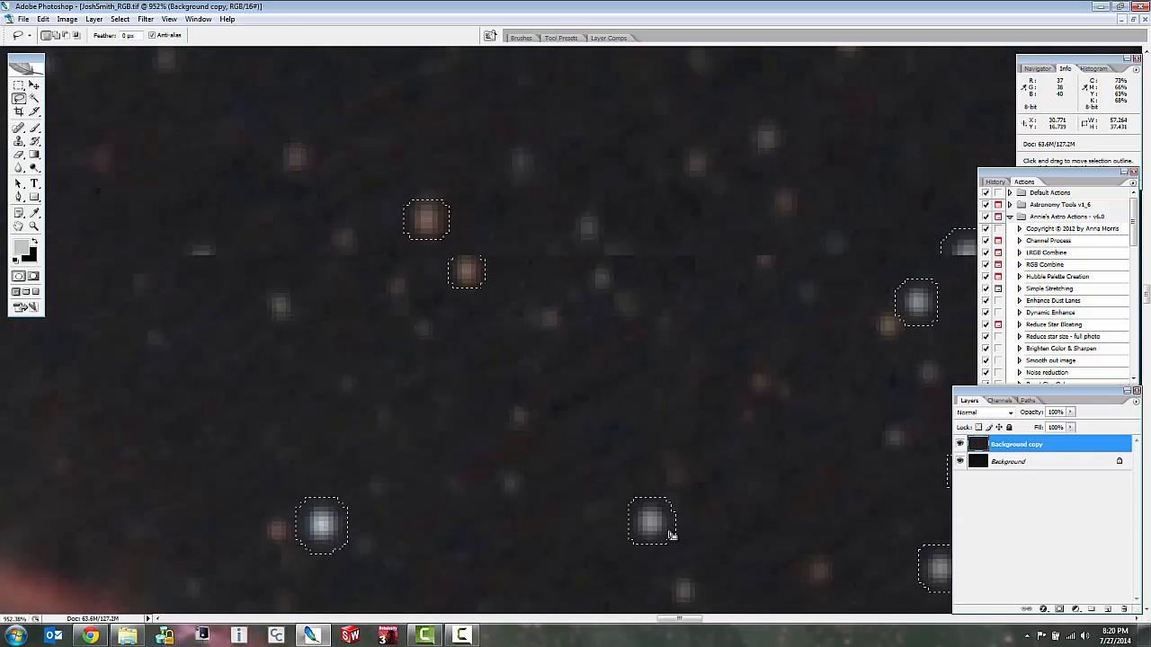
scroll(669, 535, up, 2)
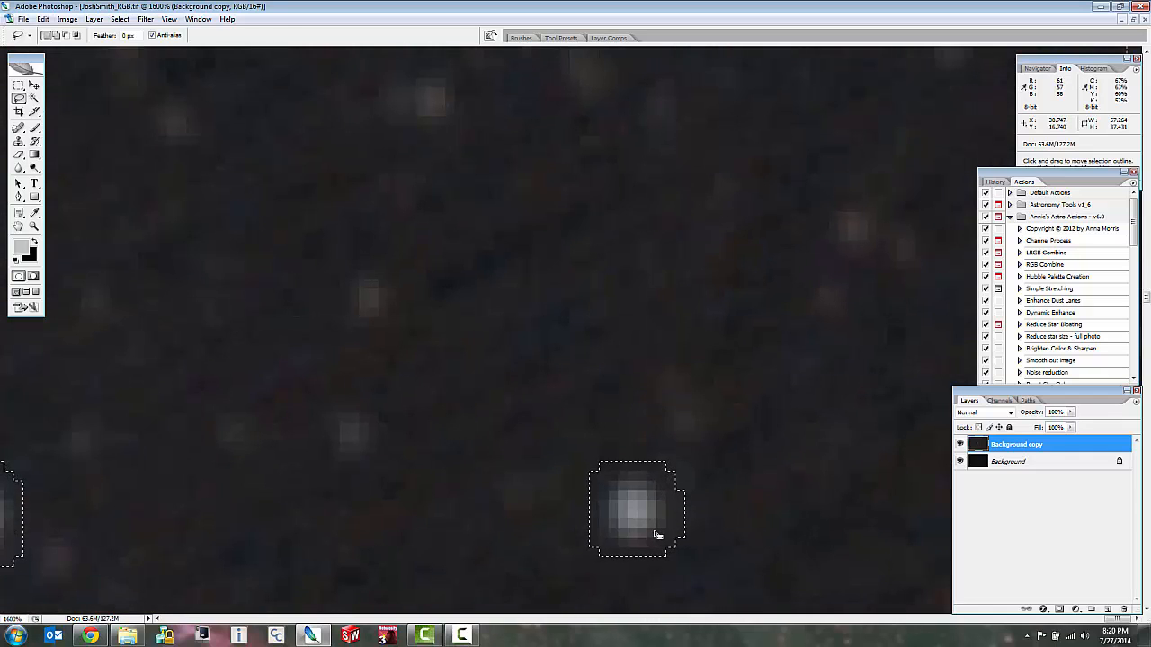
scroll(651, 530, down, 2)
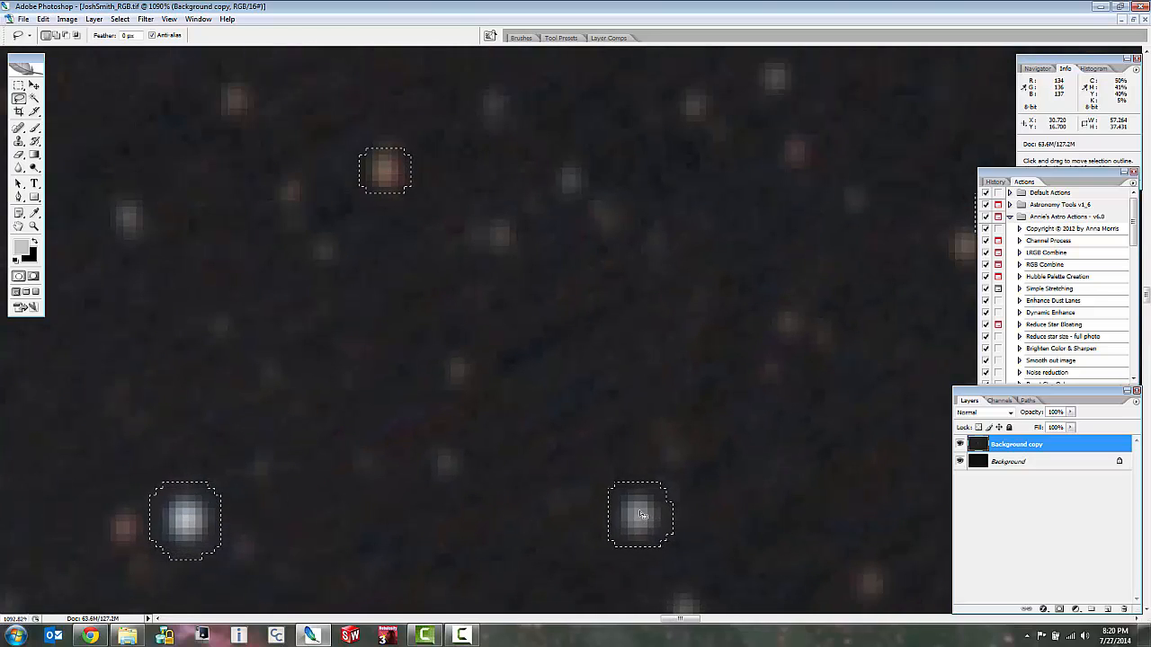
Feather the star selection with a radius of 2 pixels.
right_click(642, 514)
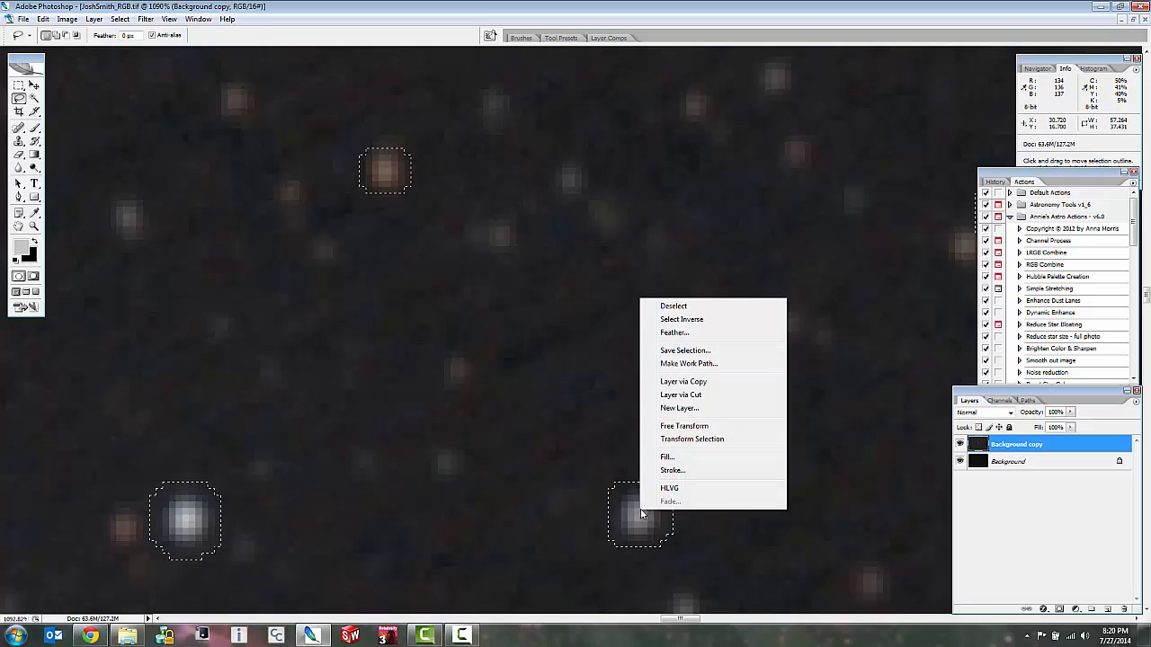
click(675, 334)
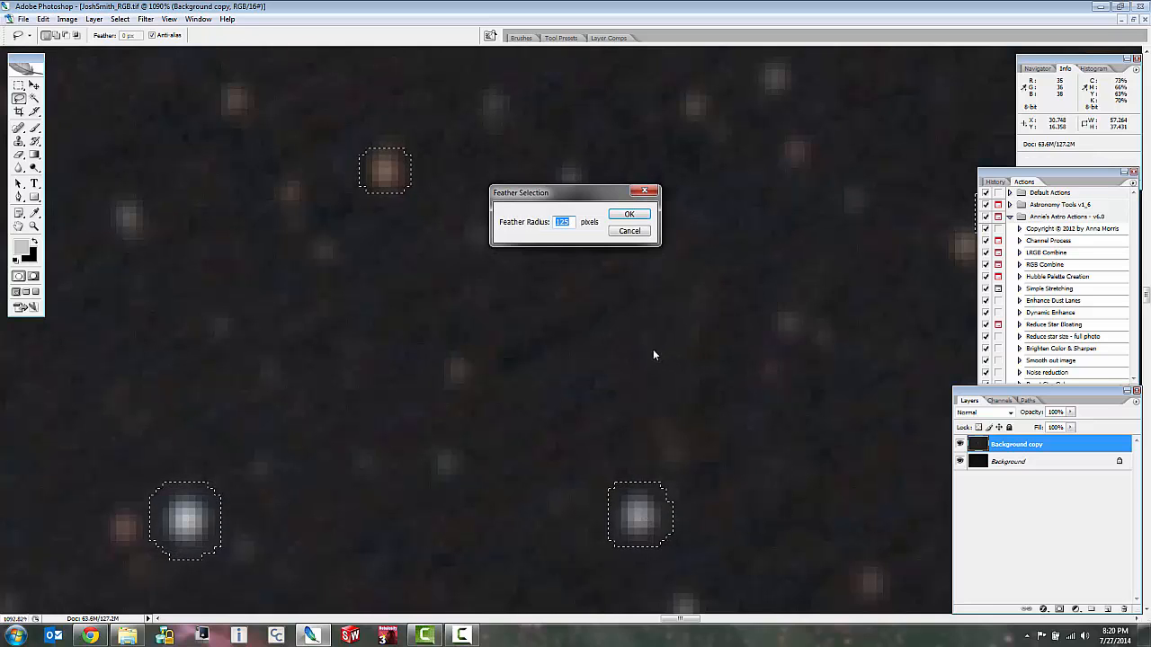
text(3)
key(BackSpace)
text(2)
key(Down)
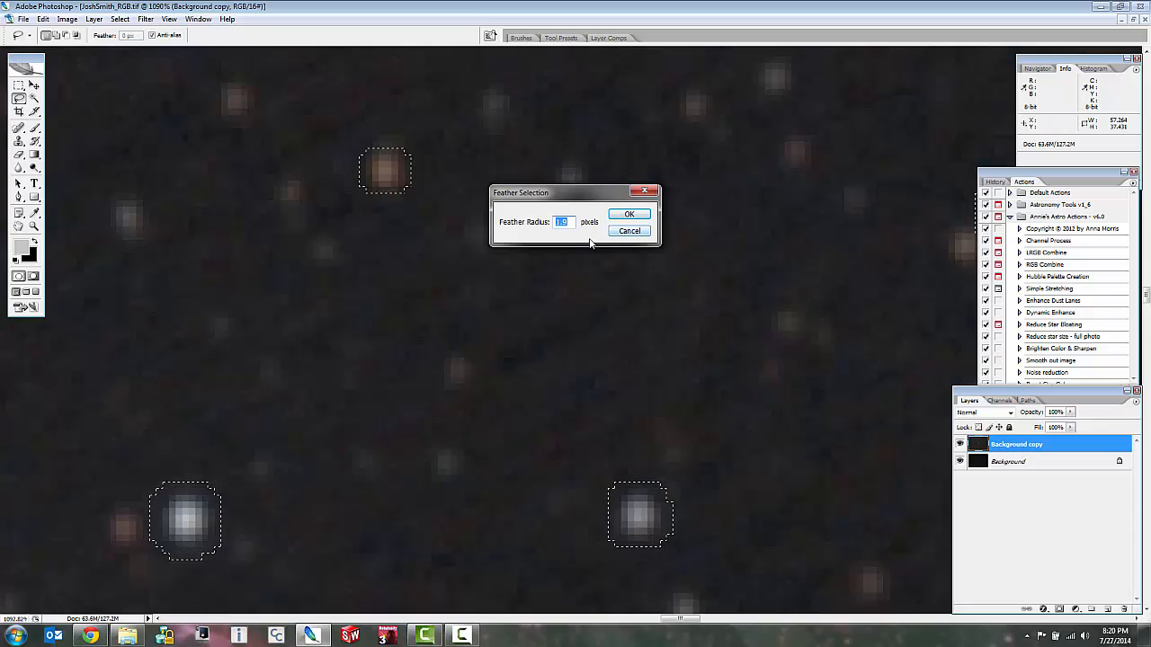
text(2)
click(619, 218)
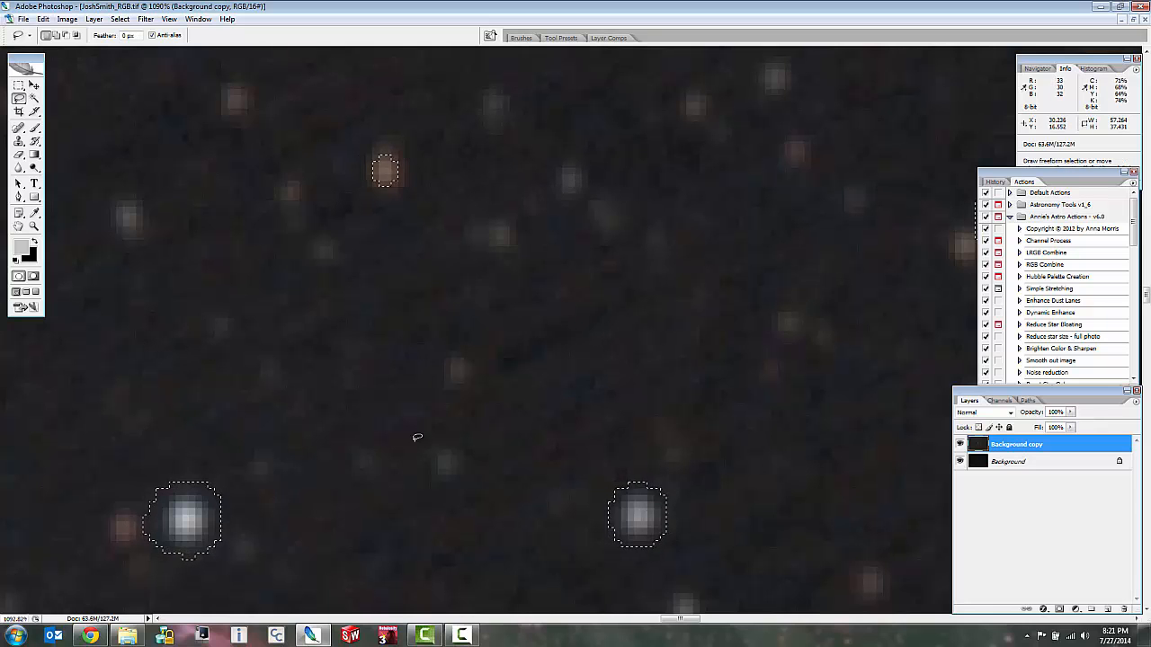
Add a layer mask to the duplicate layer that hides the selected stars, and inspect the star field up close.
scroll(261, 510, down, 5)
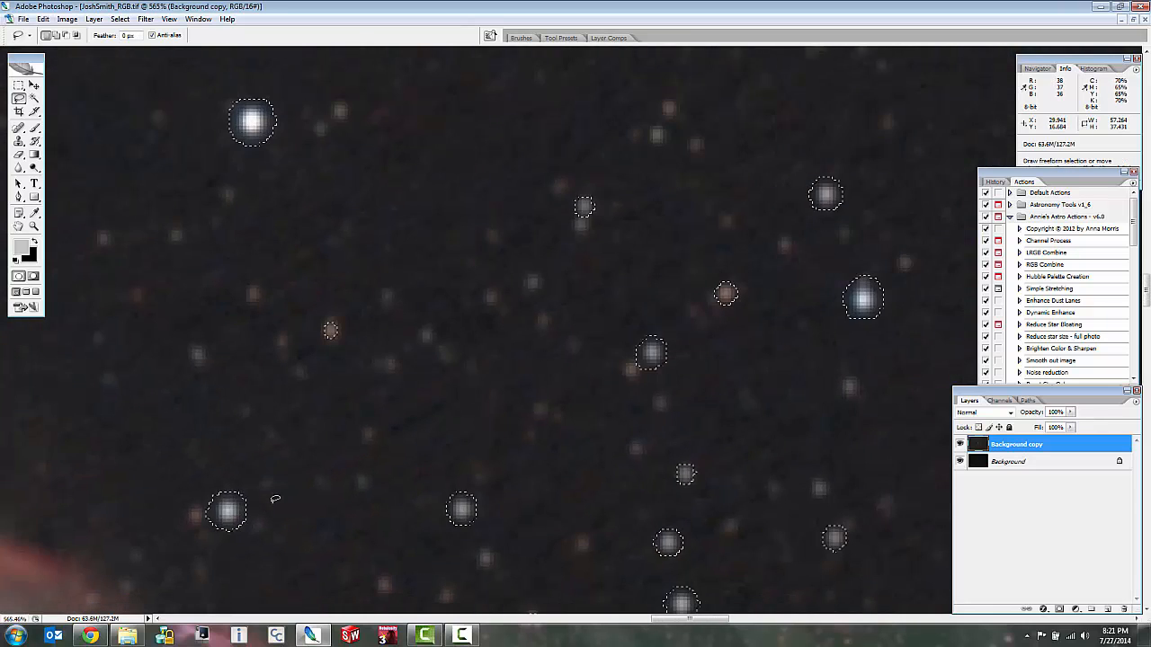
scroll(276, 499, down, 2)
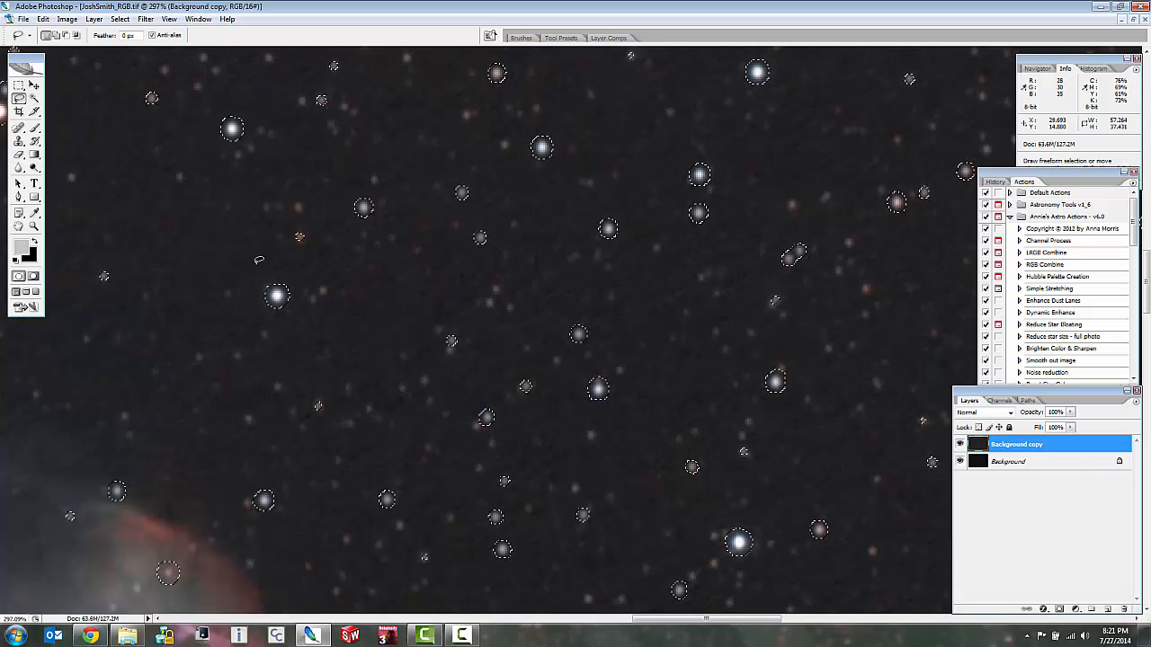
click(93, 19)
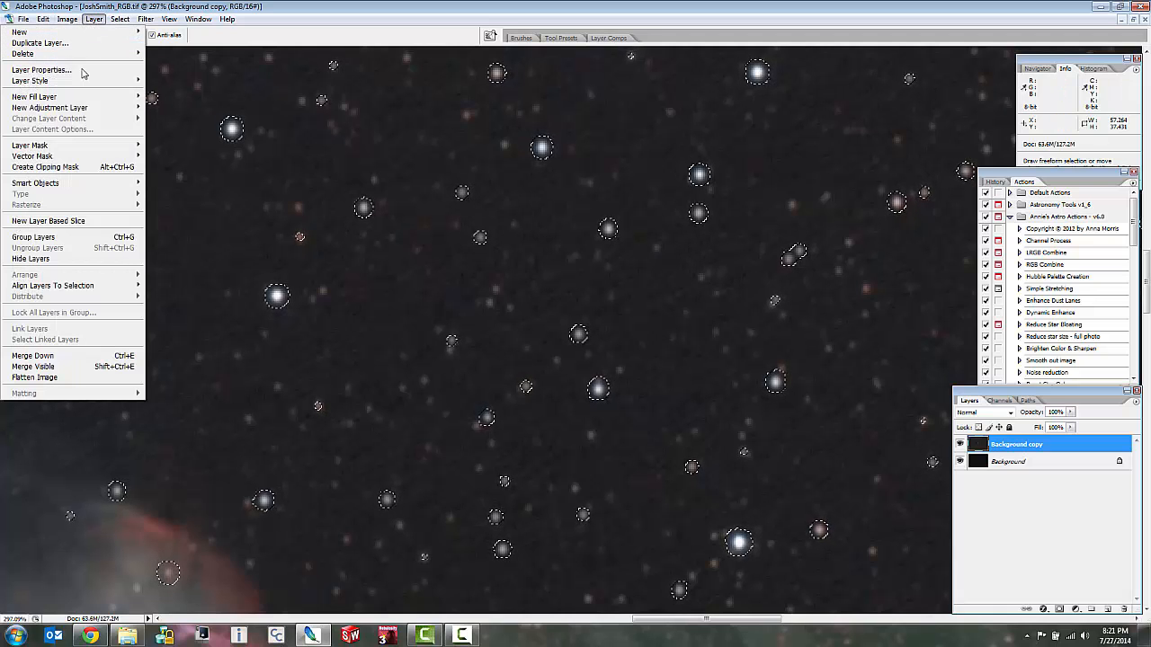
mouse_move(94, 148)
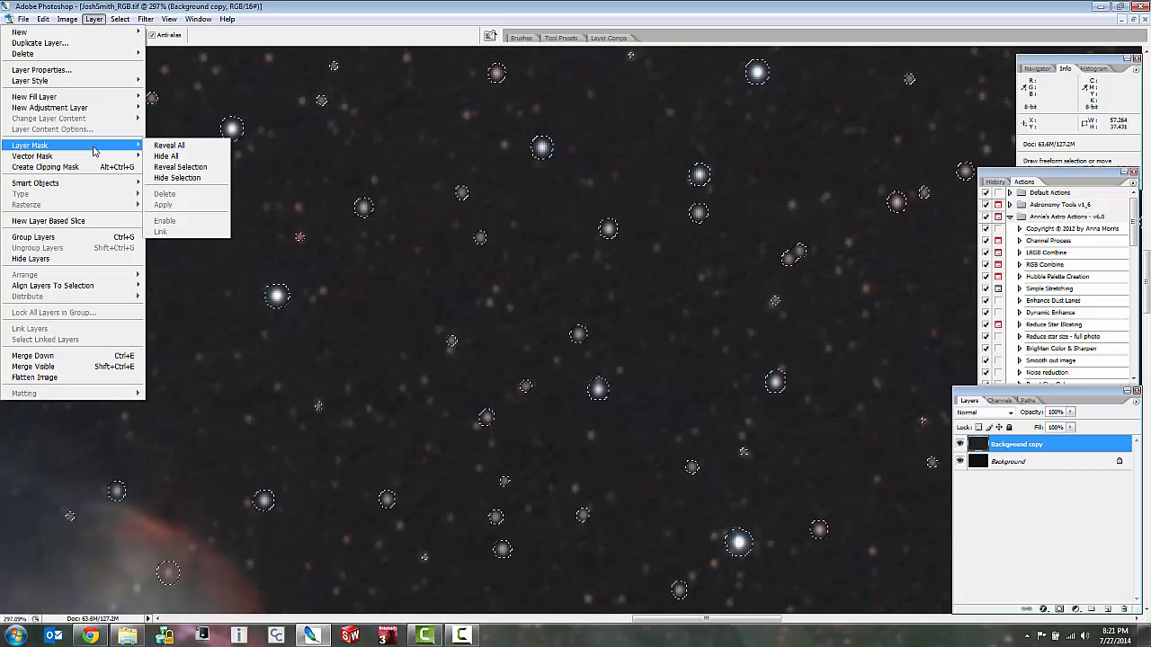
click(174, 179)
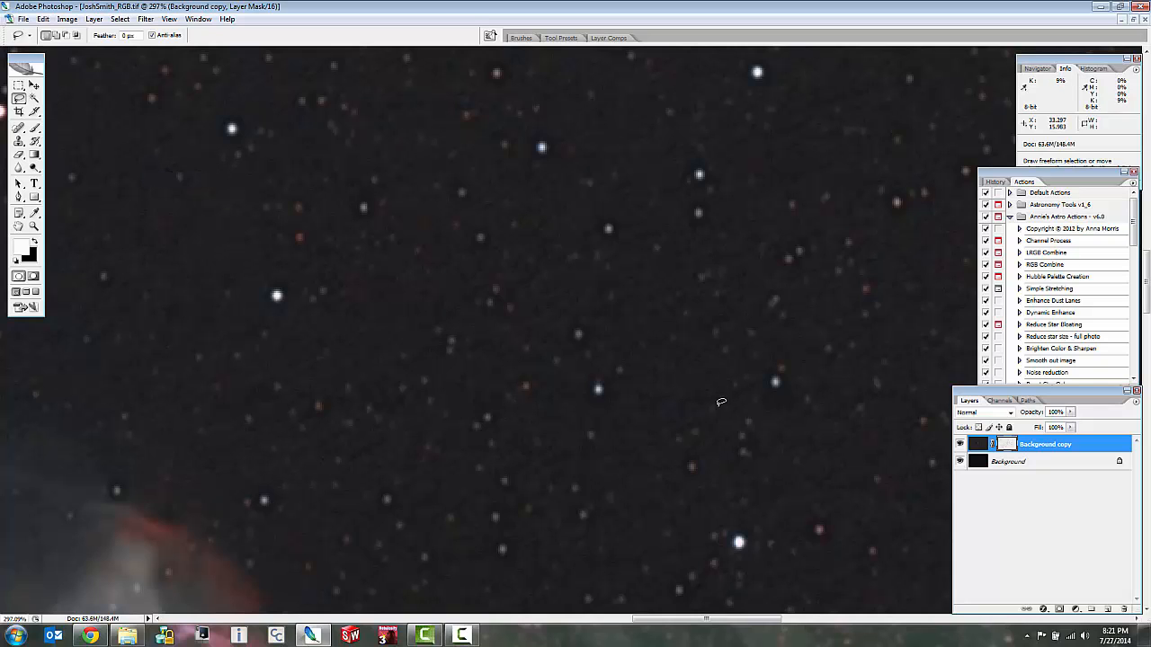
scroll(614, 404, down, 3)
scroll(614, 403, up, 1)
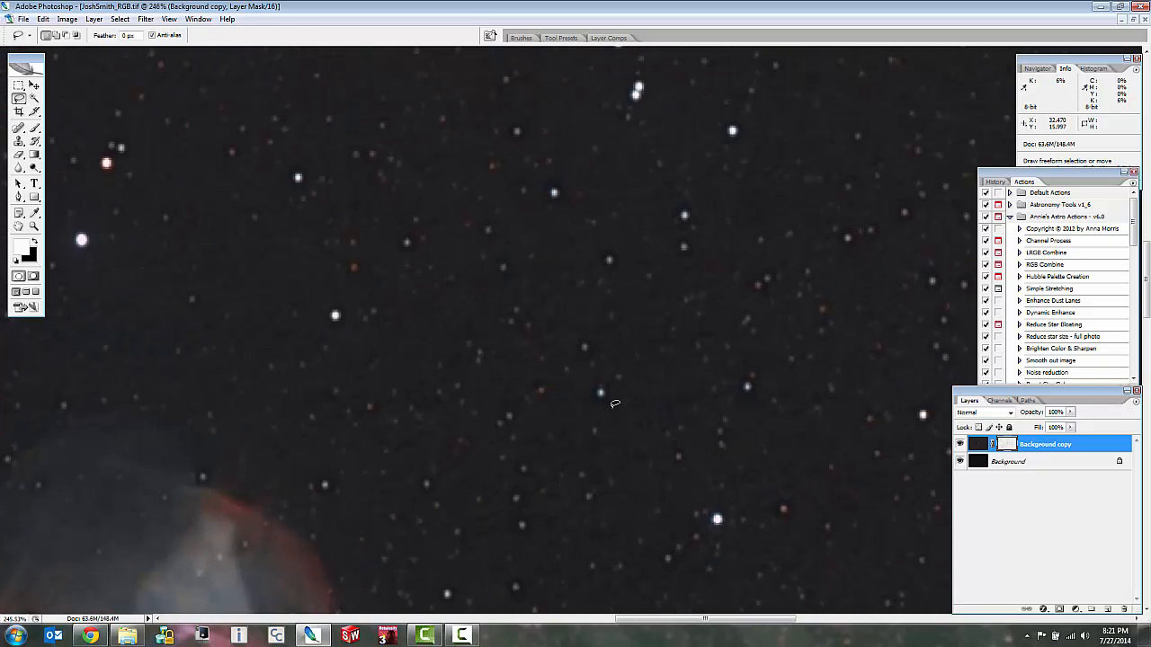
scroll(674, 408, up, 3)
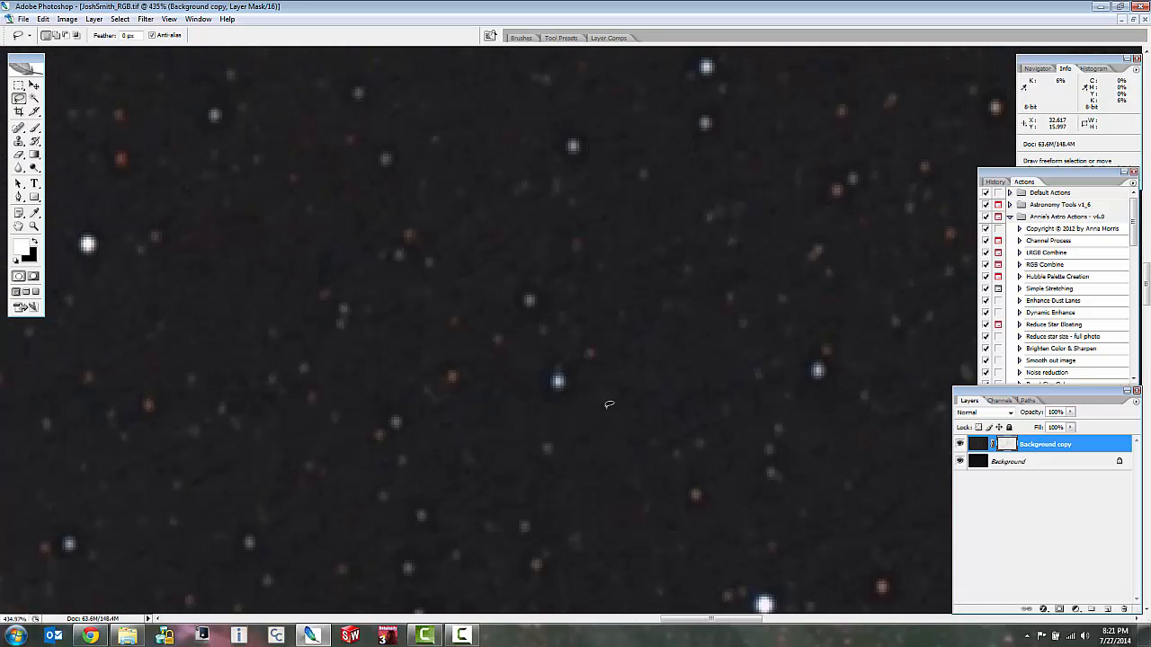
scroll(588, 383, up, 4)
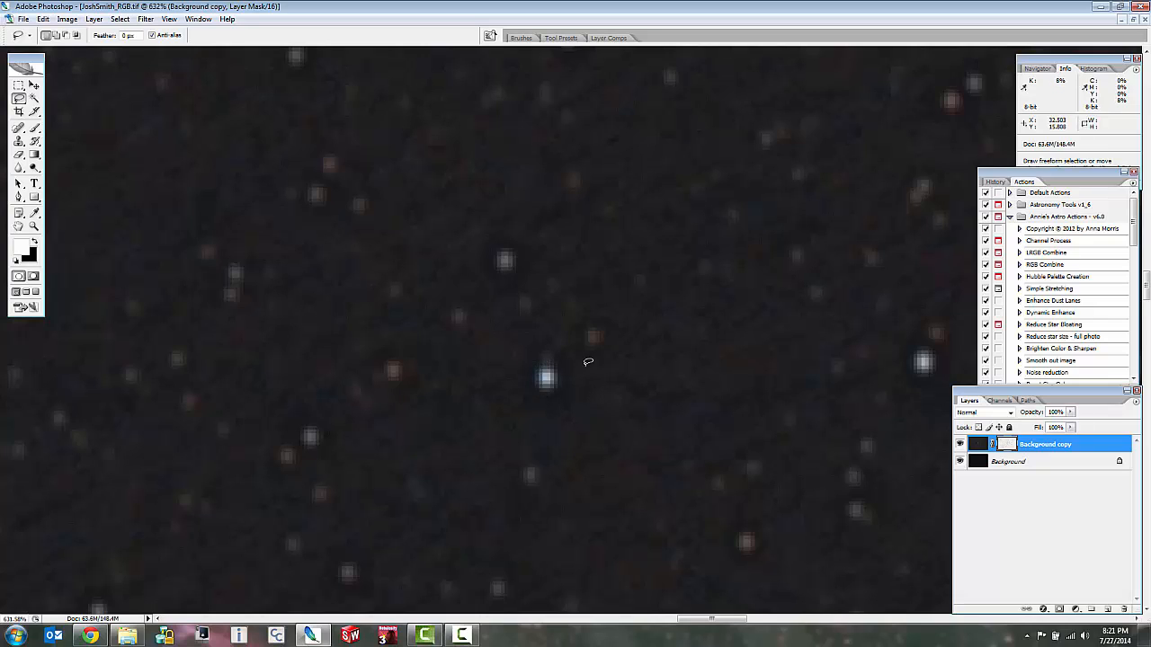
Display the duplicate layer's mask on its own and examine the masked stars and the area around the nebula.
alt+click(1004, 444)
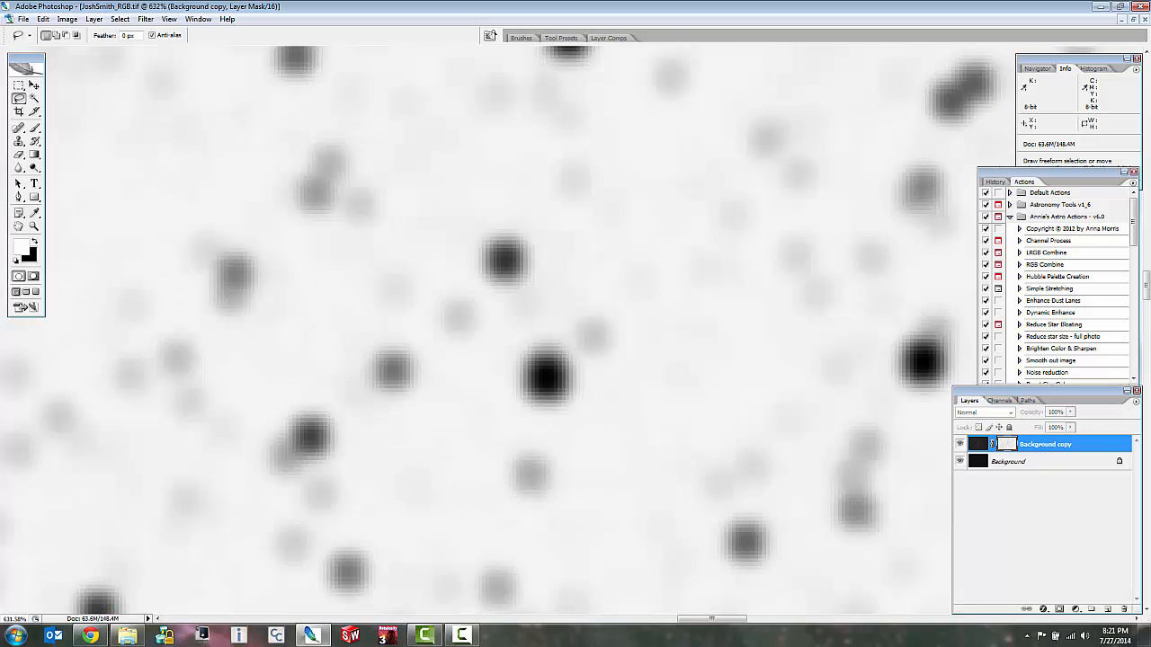
scroll(621, 393, down, 5)
scroll(621, 393, down, 5)
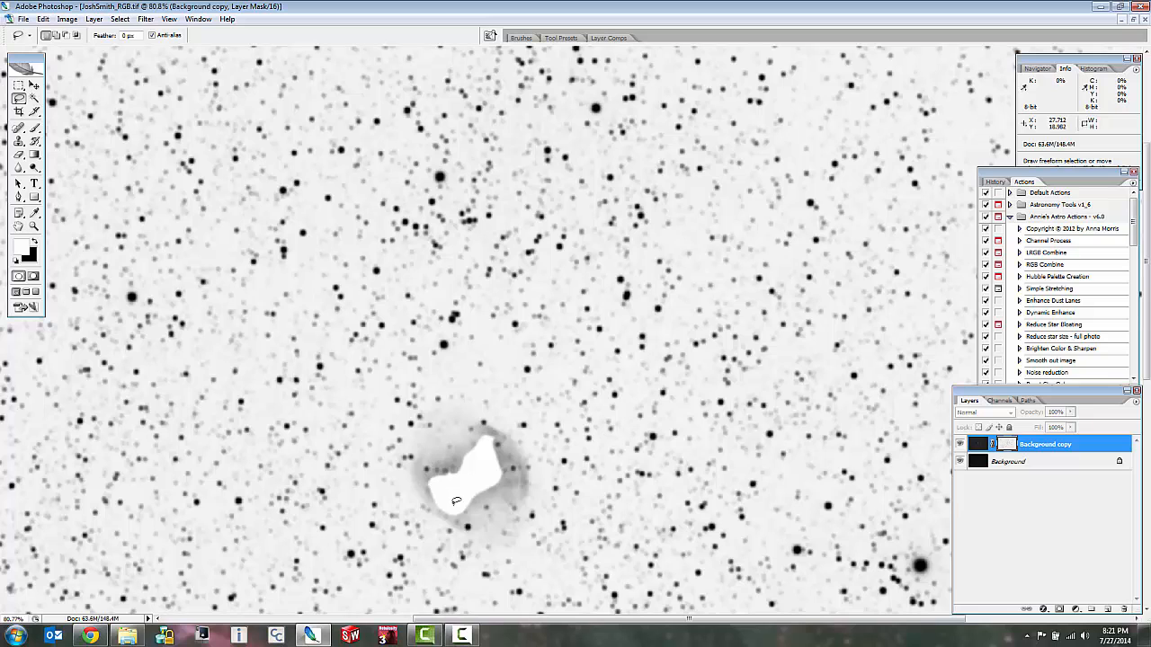
scroll(457, 500, up, 2)
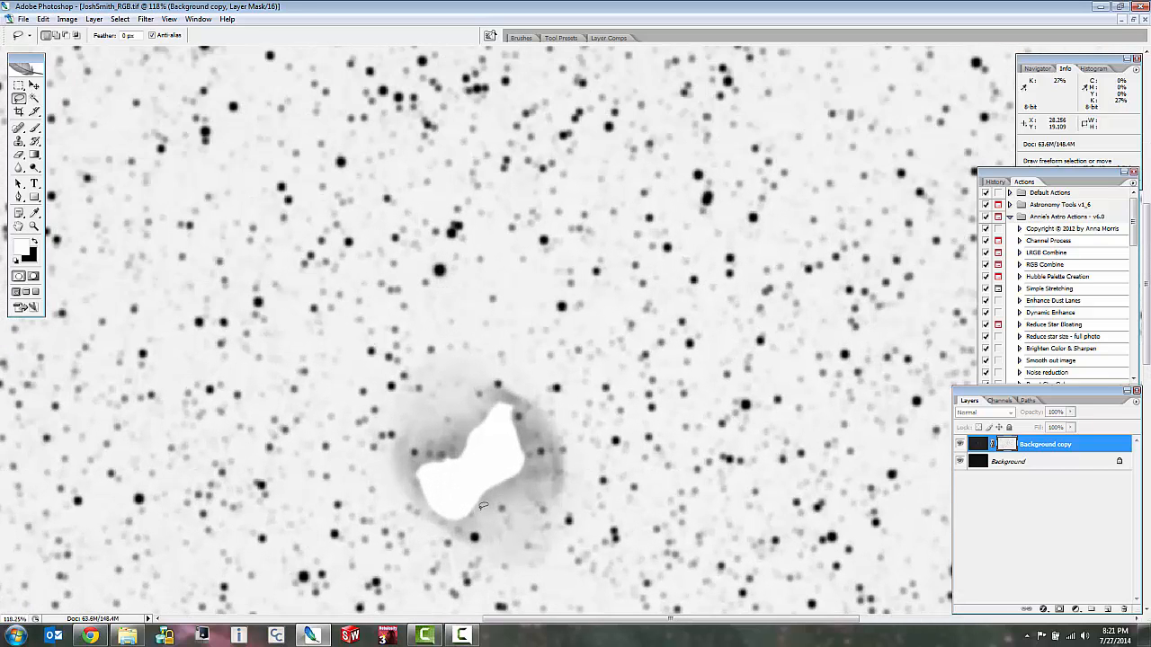
scroll(483, 507, up, 2)
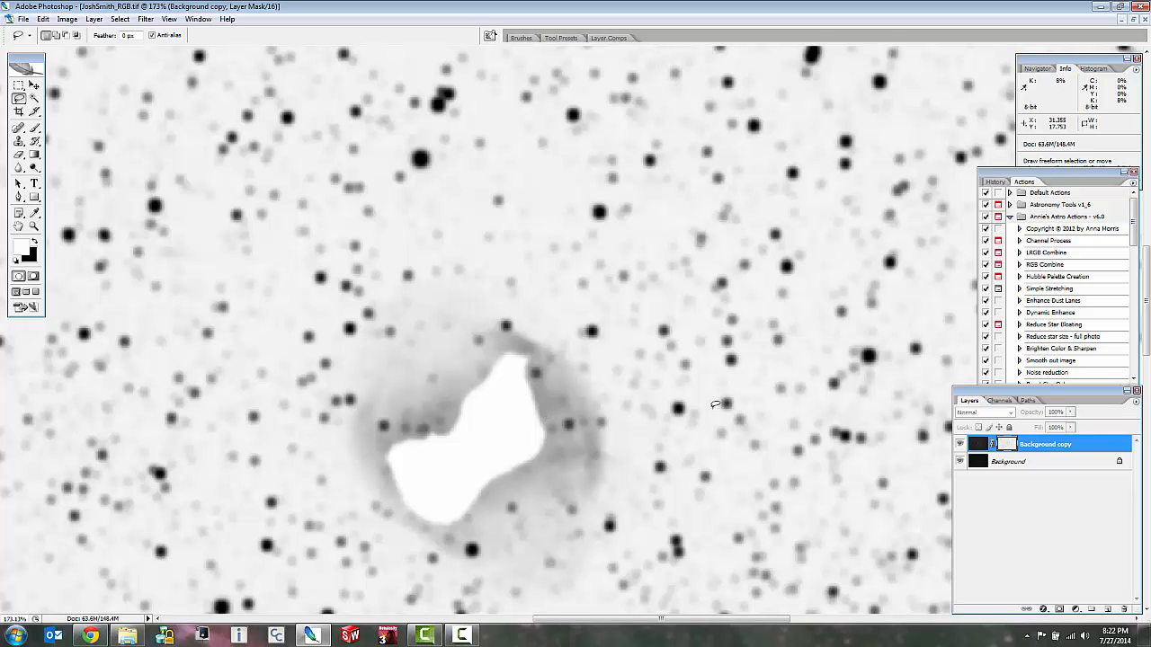
scroll(715, 405, down, 2)
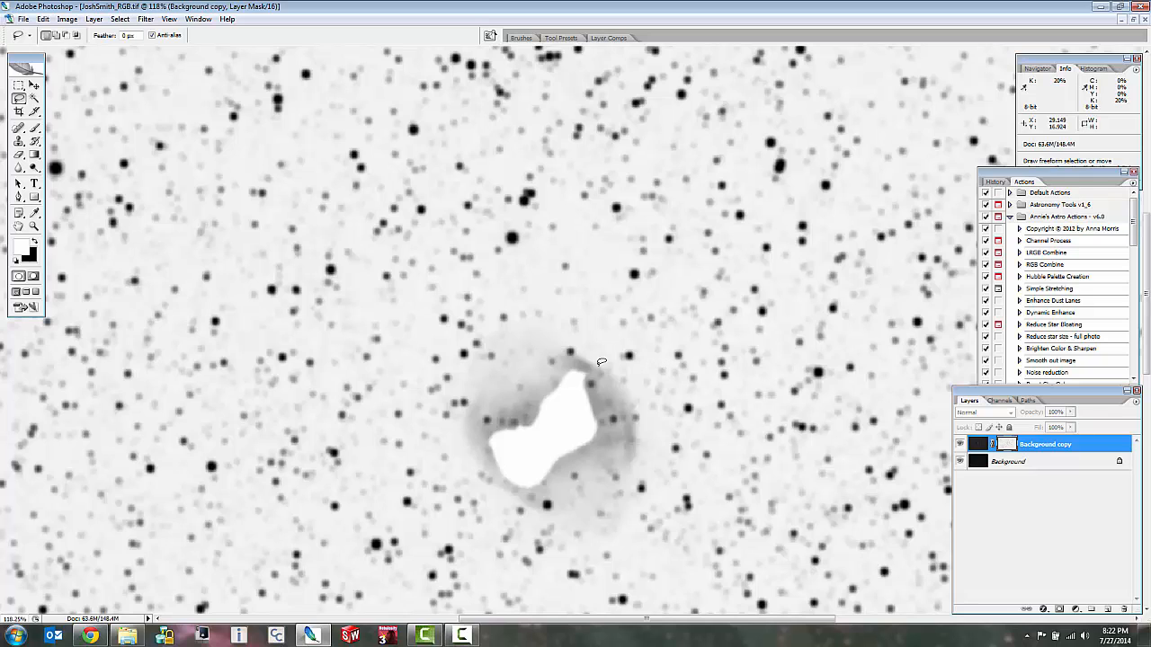
Brighten the mask's background with Levels by setting the white input level to 234, comparing the preview before applying.
key(ctrl+l)
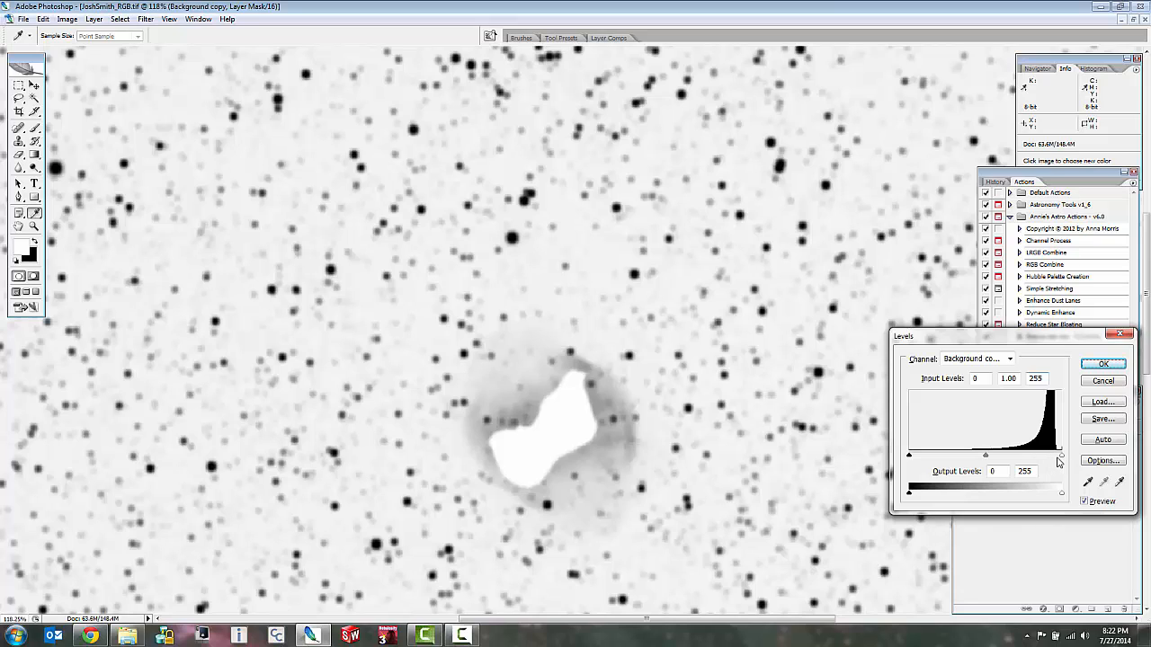
drag(1060, 460, 1057, 460)
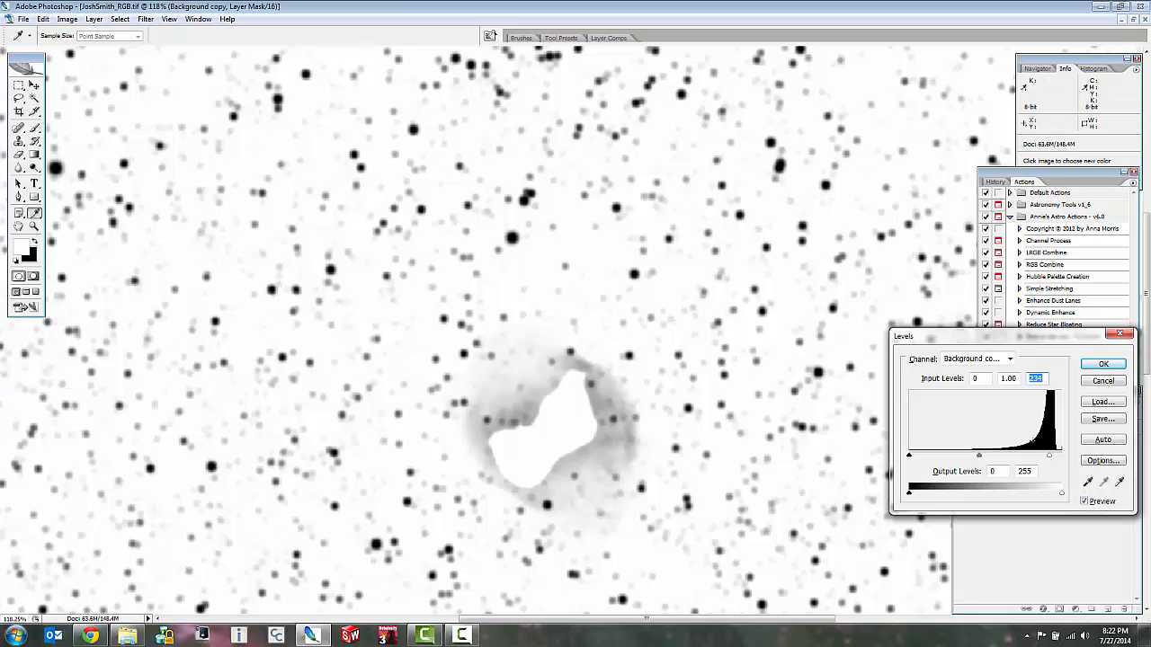
click(1086, 503)
click(1086, 503)
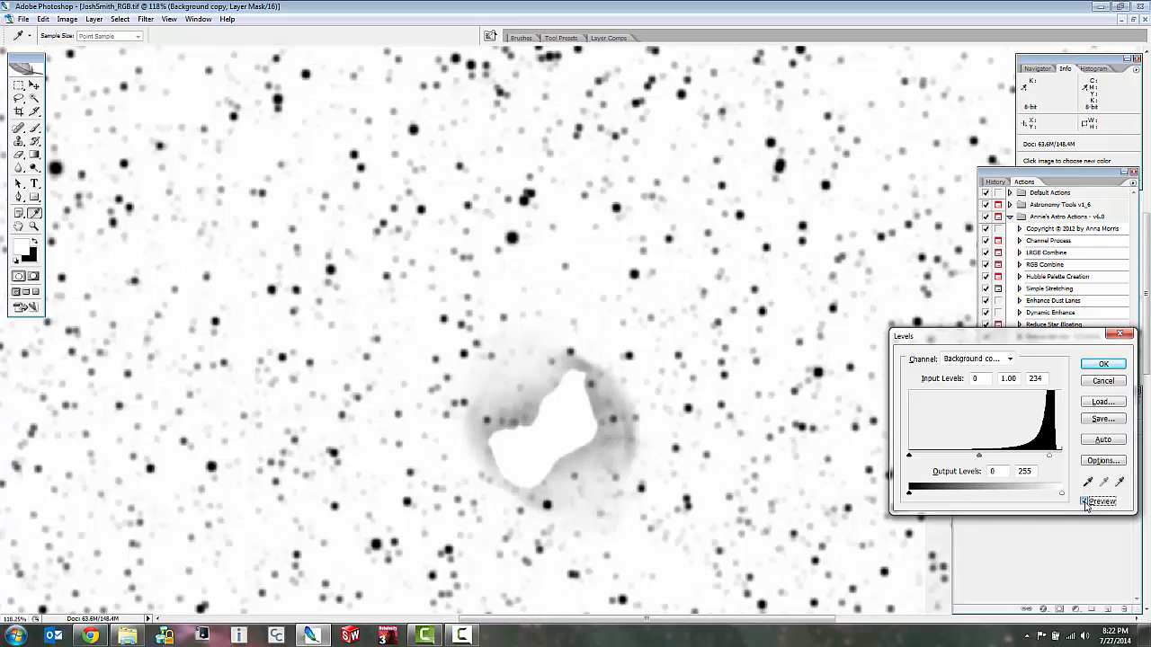
click(1086, 503)
click(1085, 502)
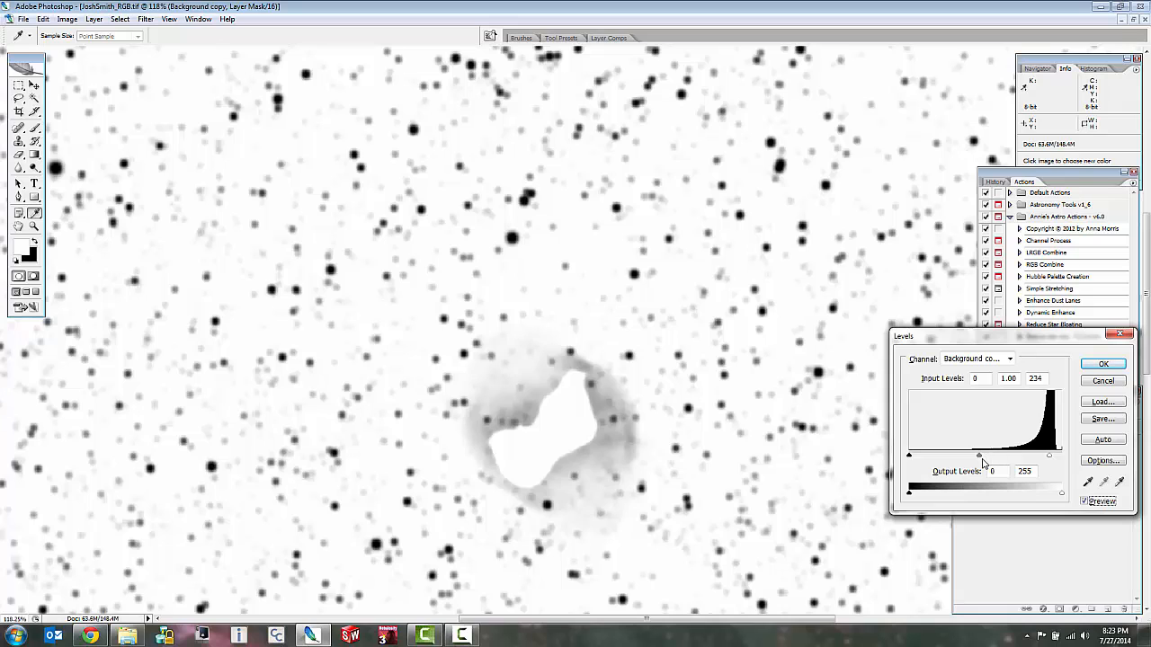
click(1104, 365)
key(l)
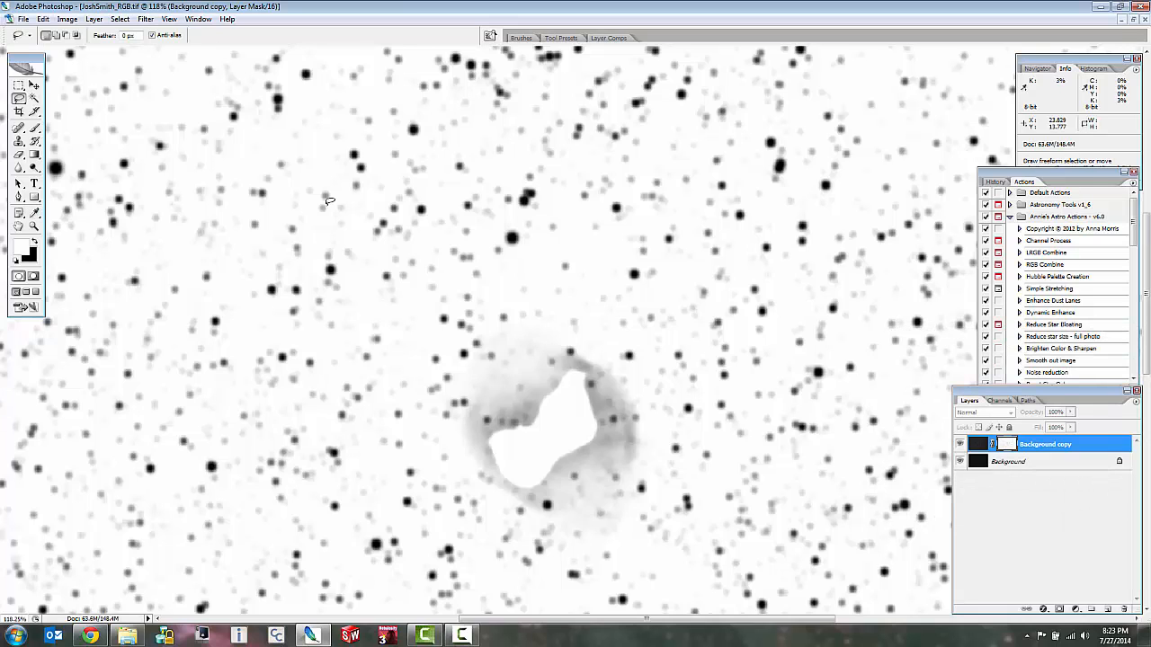
Soften the layer mask with a Gaussian Blur of 2.1 pixels radius and return to the layer's colour image.
click(149, 20)
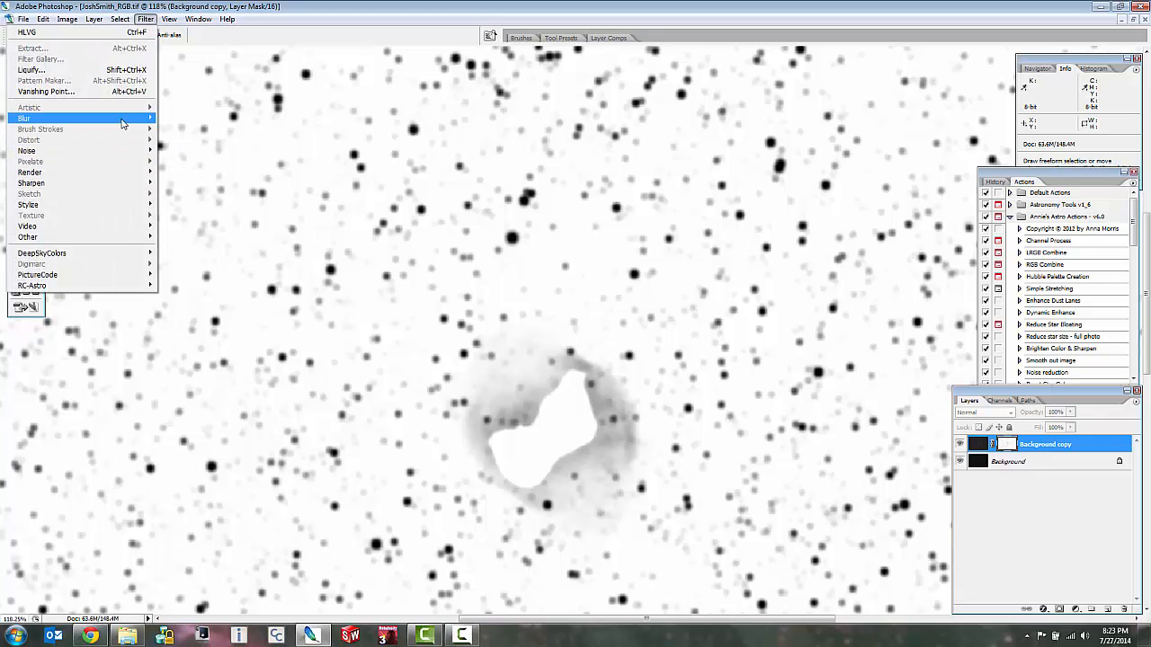
mouse_move(122, 123)
click(185, 161)
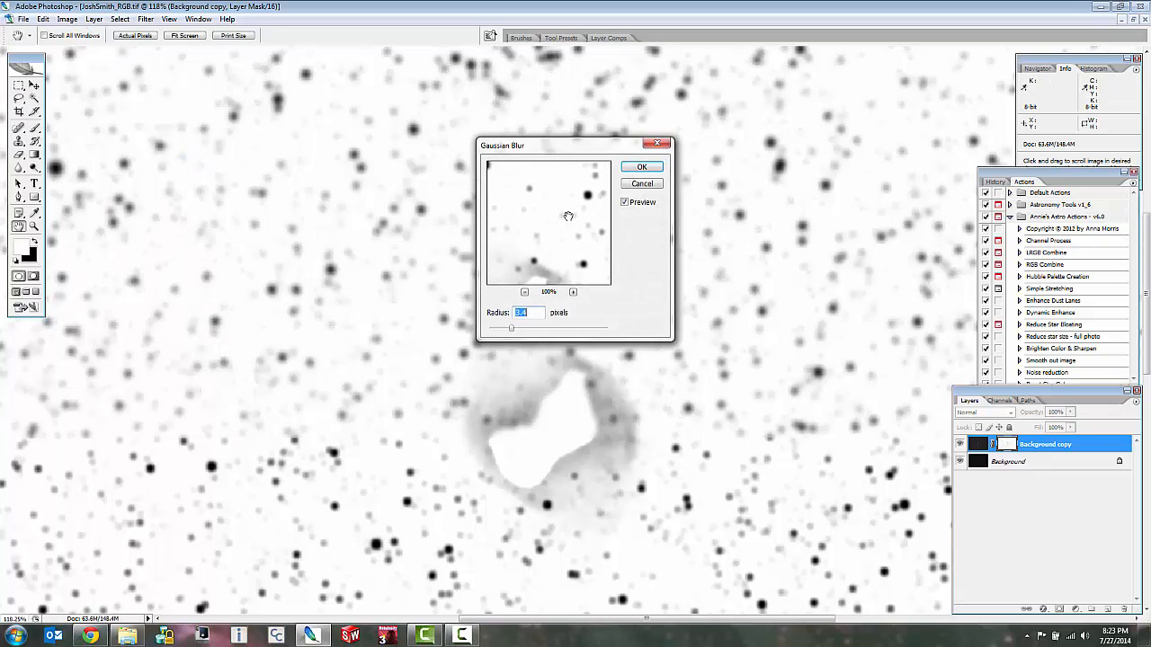
mouse_move(569, 217)
mouse_down()
mouse_move(596, 212)
mouse_move(565, 190)
mouse_move(570, 226)
mouse_move(536, 195)
mouse_move(559, 230)
mouse_move(545, 187)
mouse_move(556, 212)
mouse_up()
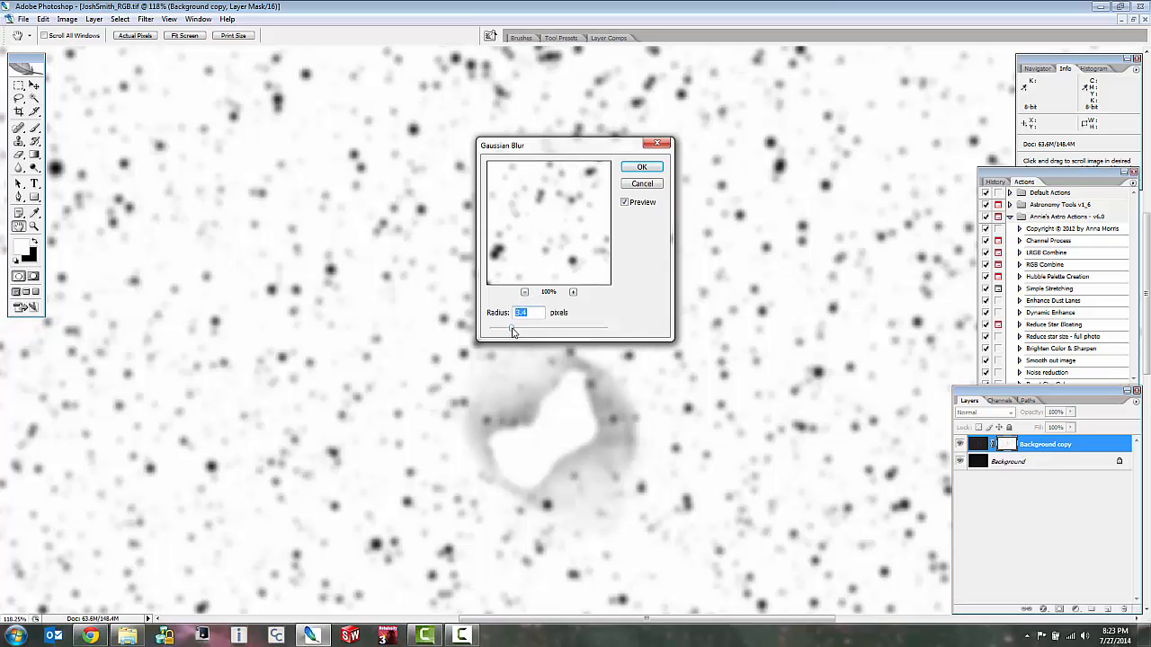
drag(512, 332, 504, 331)
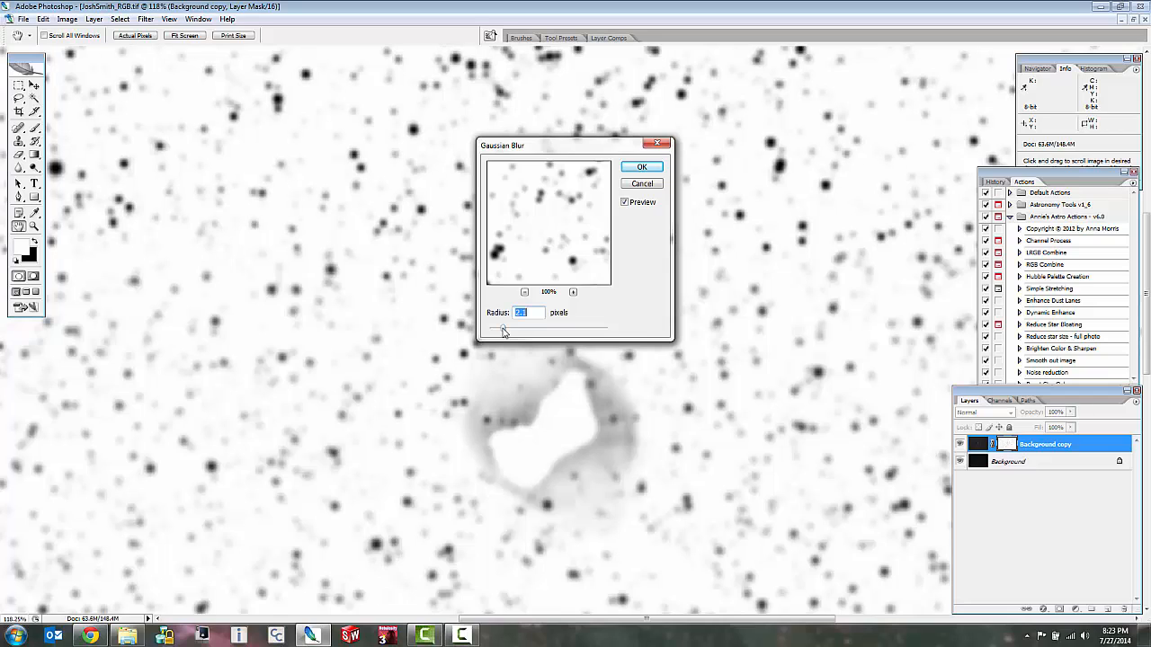
click(647, 168)
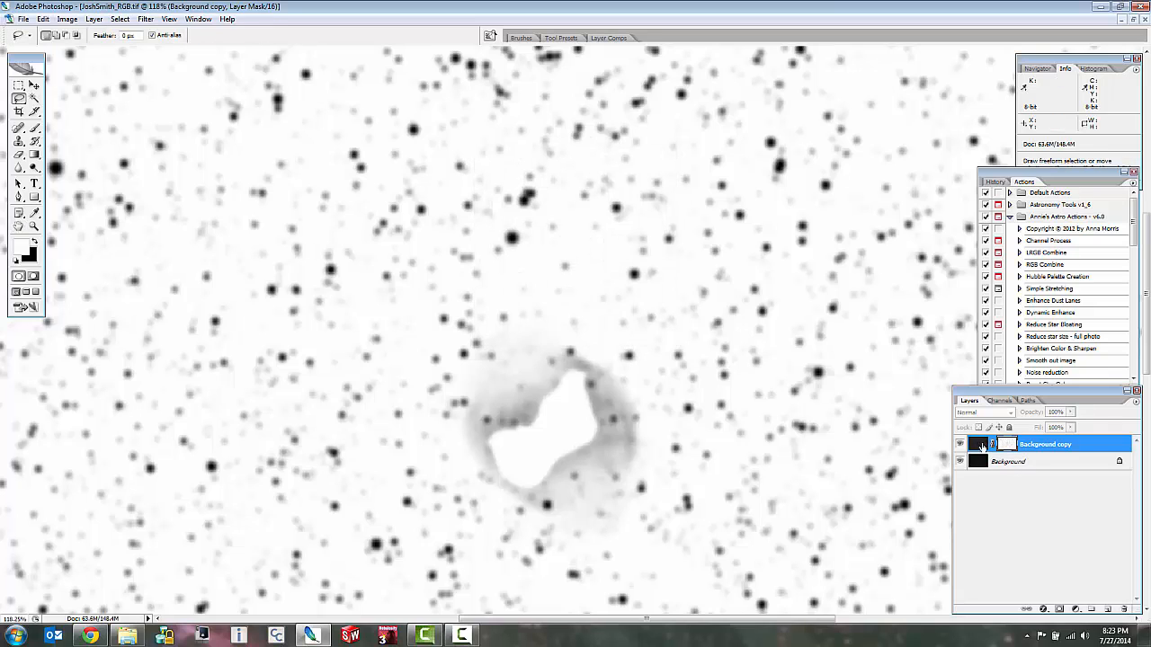
click(979, 445)
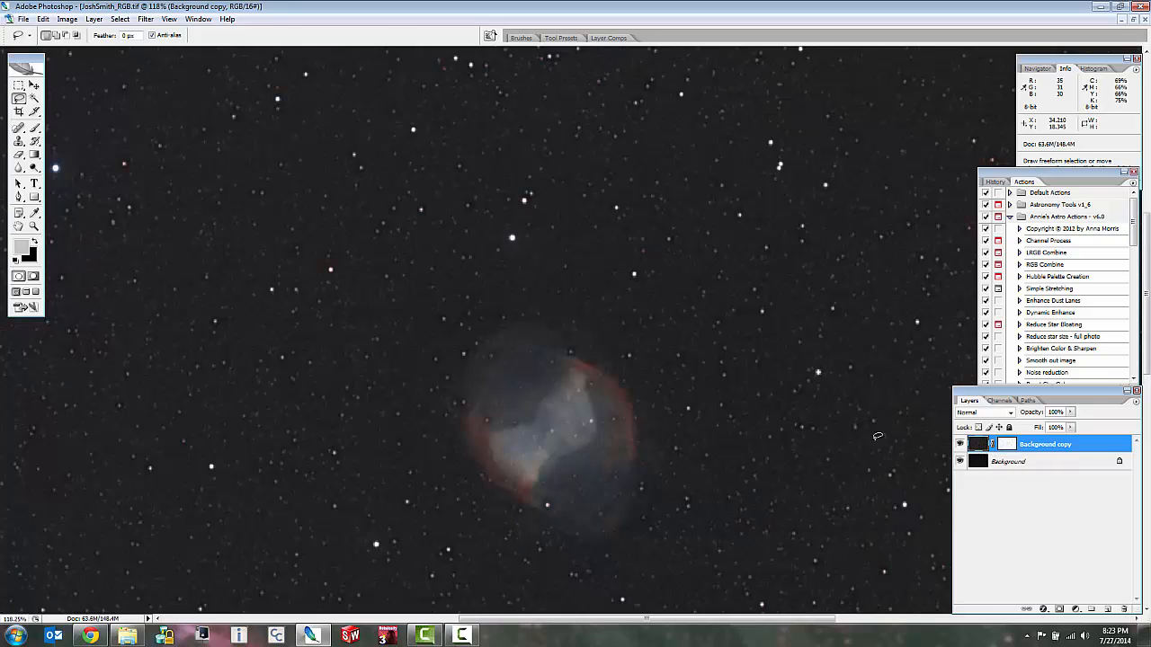
Lighten the duplicate layer's mask around the bright star above the nebula with a Levels midtone of 1.35, and return to the colour image.
scroll(520, 233, up, 6)
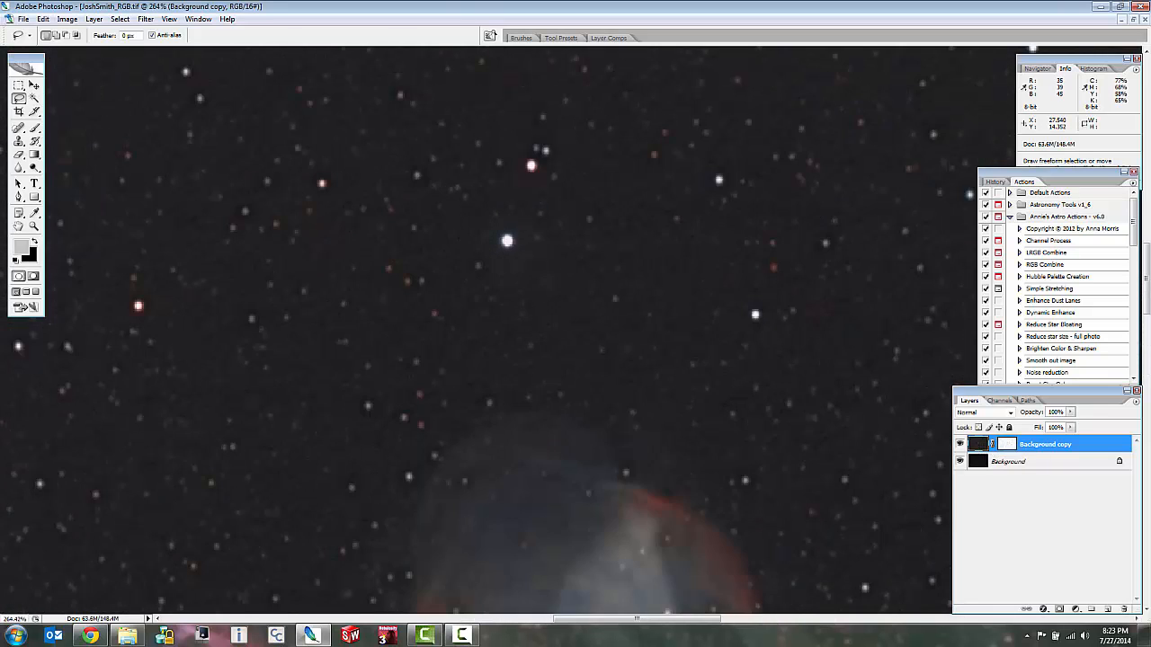
scroll(524, 241, up, 1)
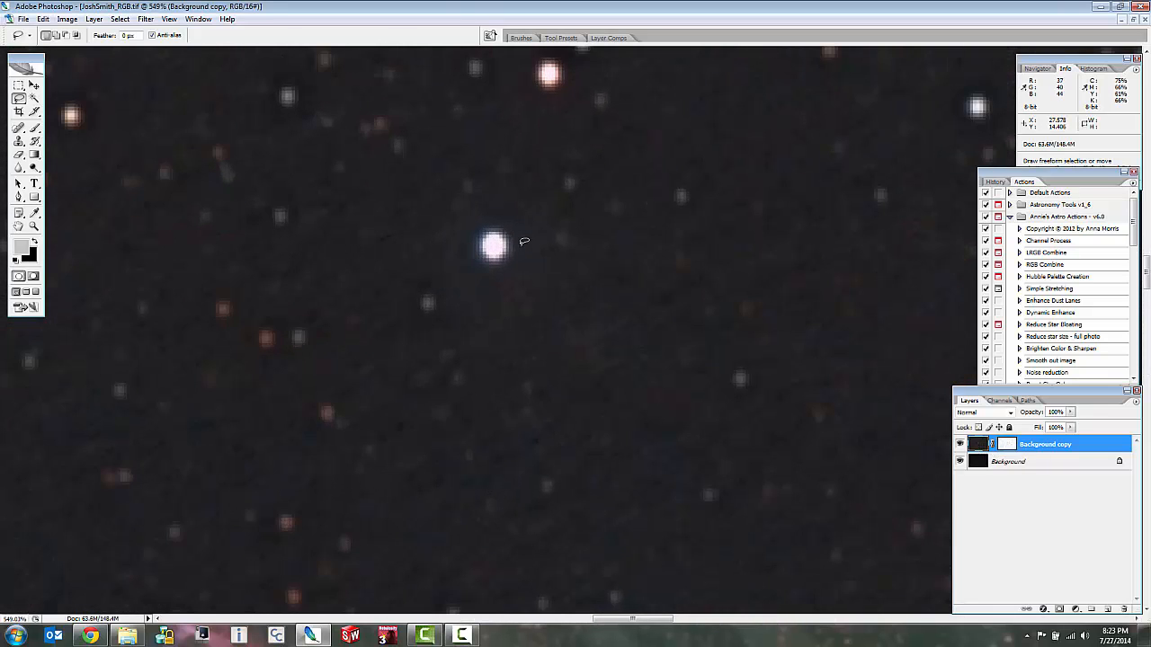
scroll(524, 241, up, 1)
scroll(524, 241, up, 3)
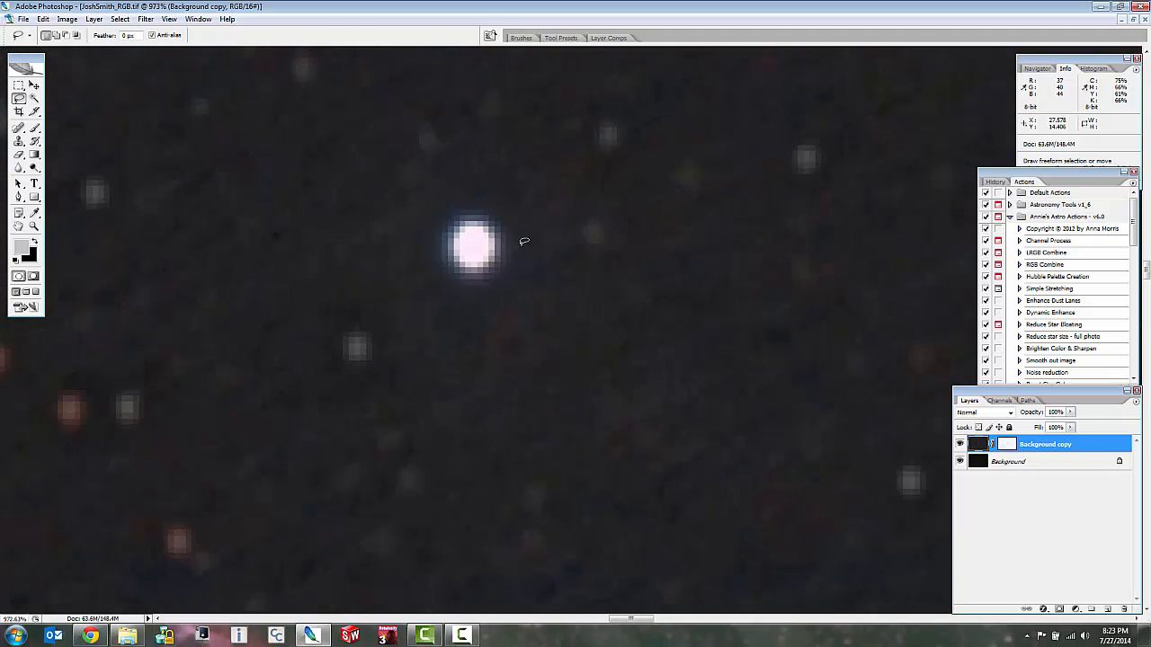
scroll(525, 241, down, 1)
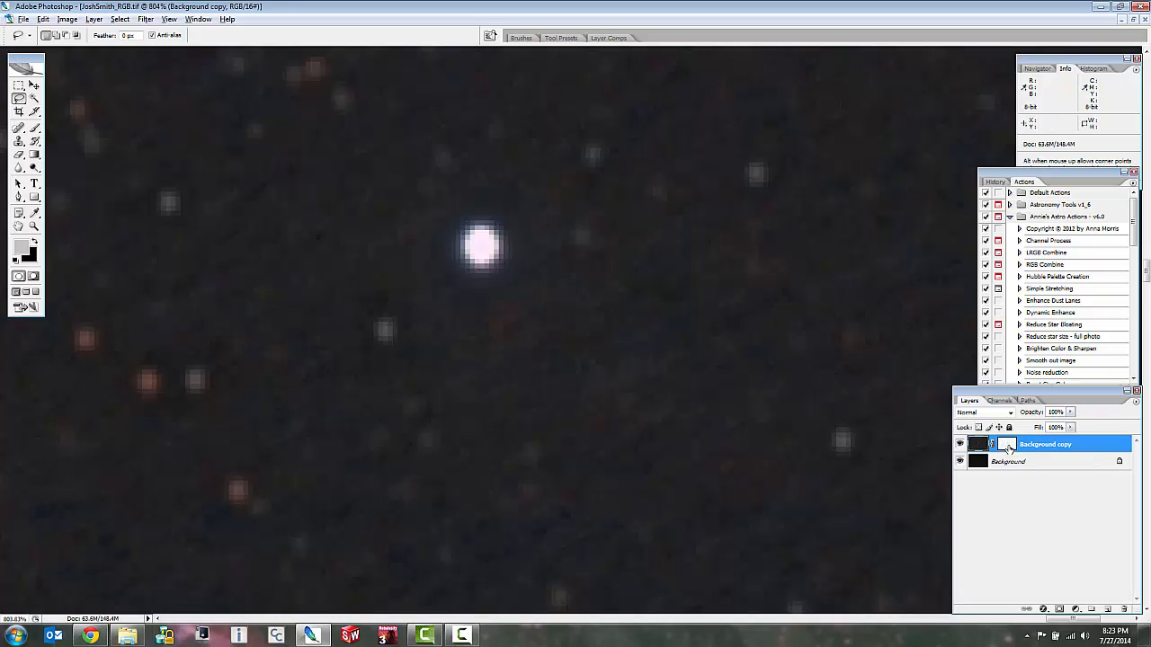
alt+click(1007, 445)
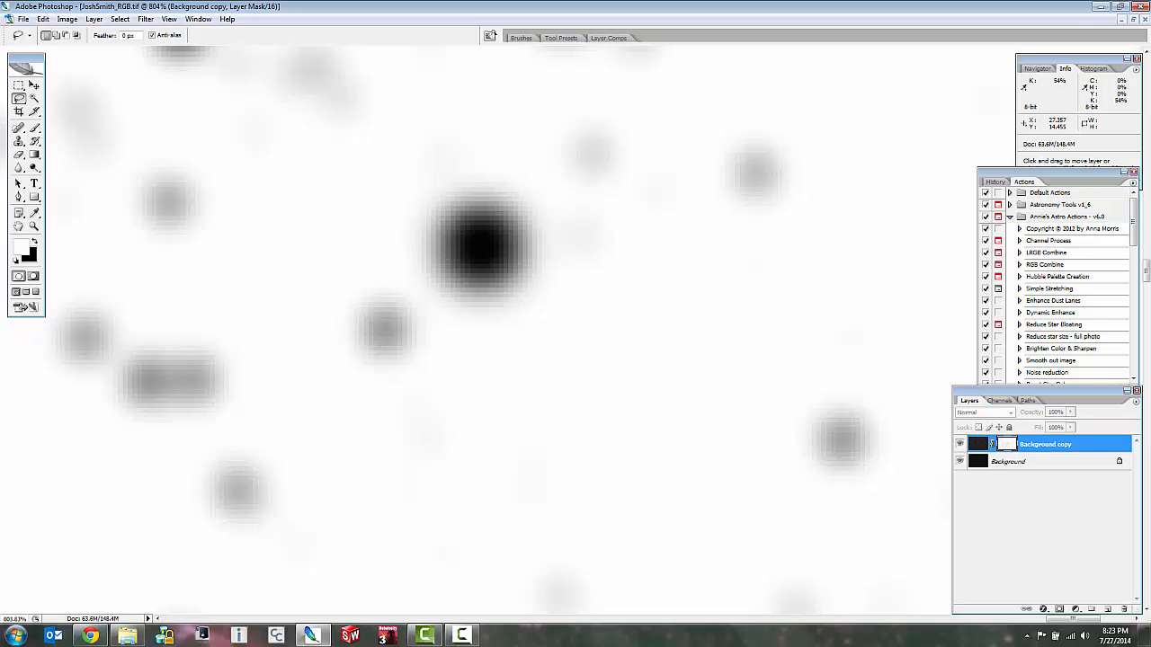
key(ctrl+l)
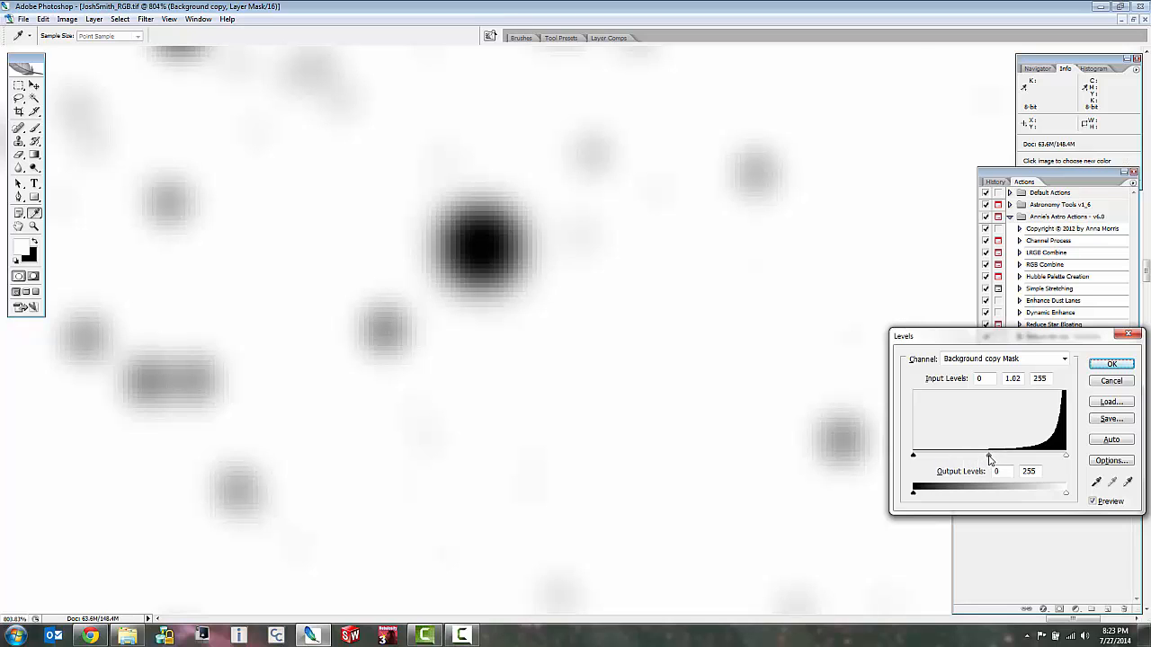
mouse_move(989, 460)
mouse_down()
mouse_move(941, 445)
mouse_move(910, 453)
mouse_move(1030, 461)
mouse_move(974, 458)
mouse_up()
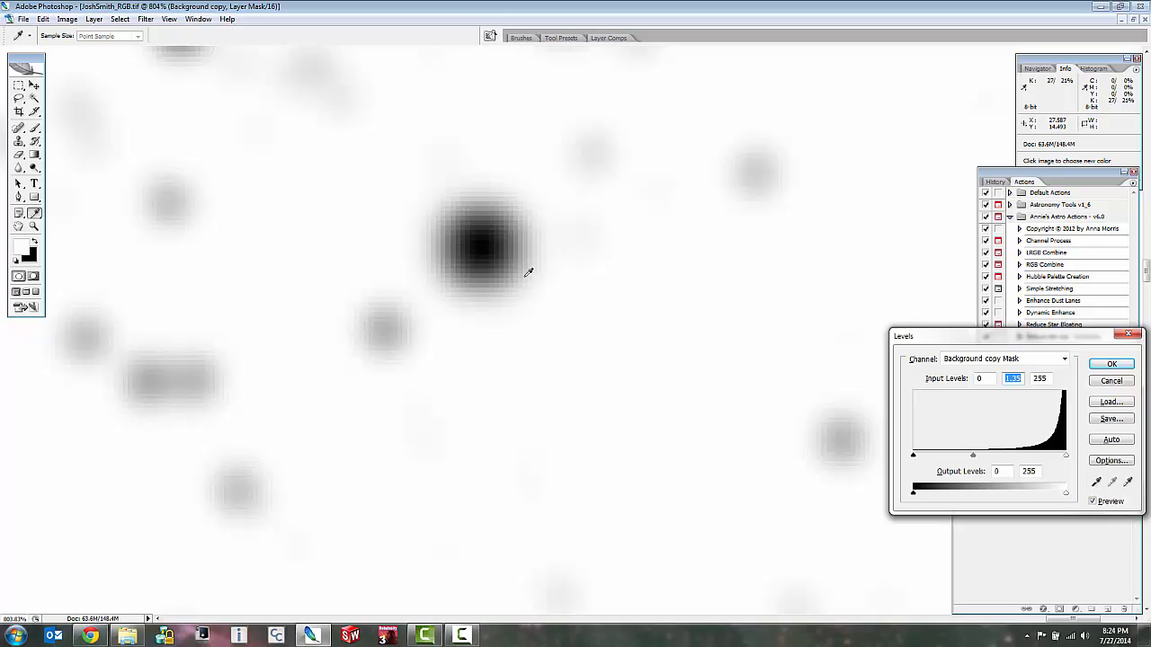
click(1113, 365)
key(l)
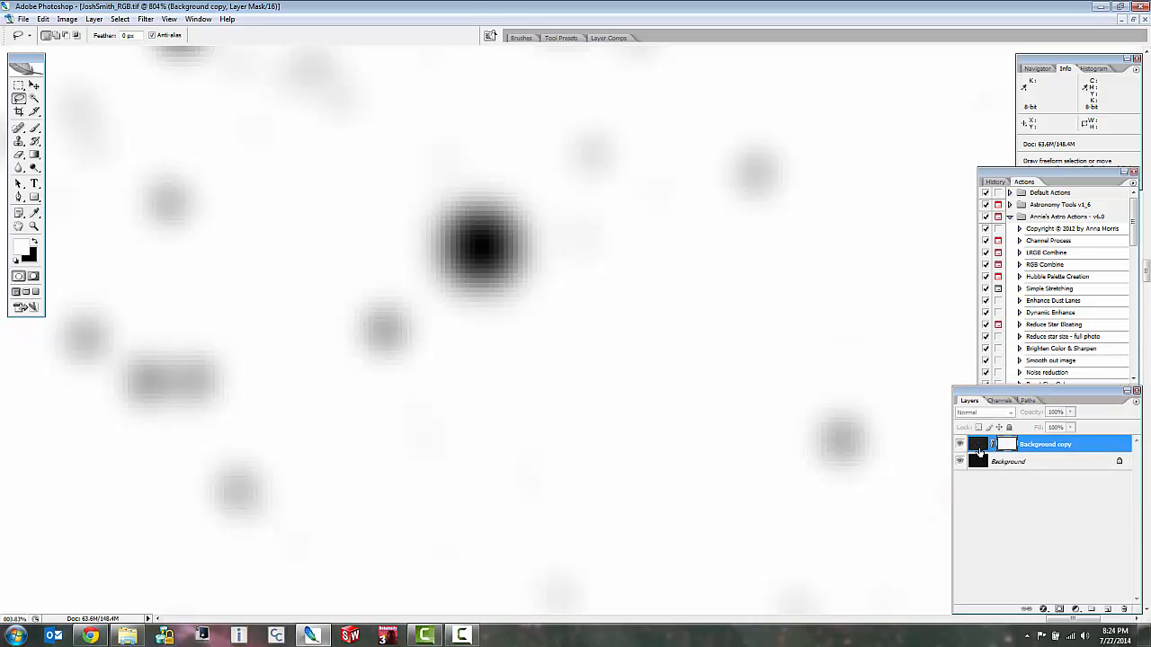
click(978, 446)
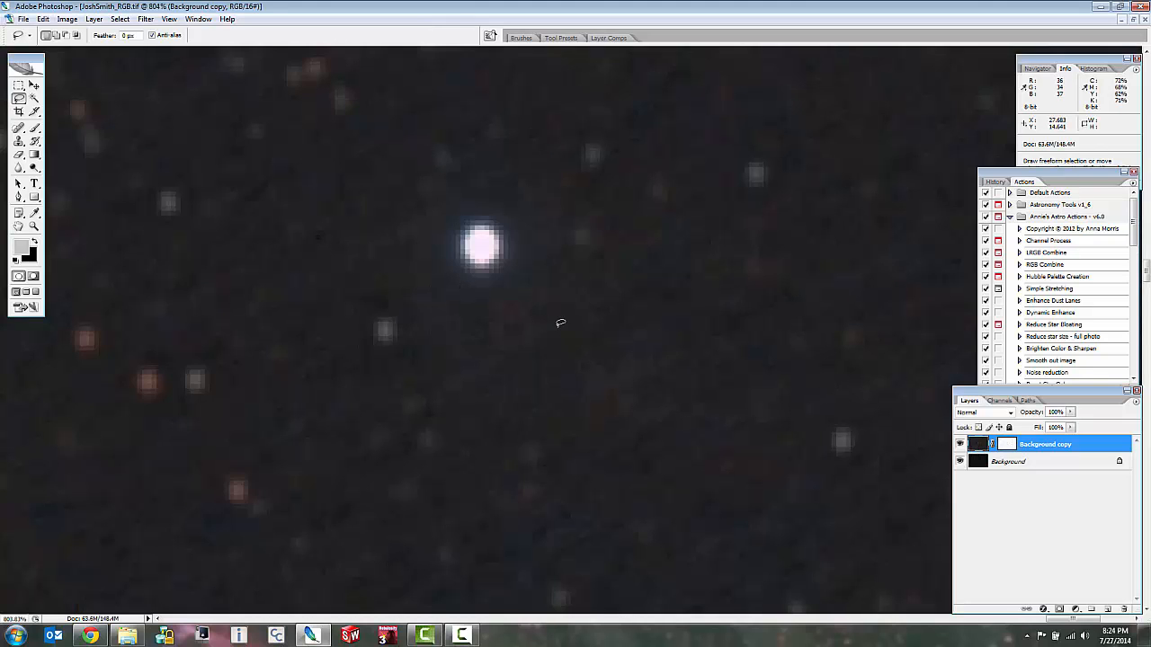
Examine the star field and the stars around the nebula at several magnifications to judge the effect of the lightened mask.
scroll(562, 325, down, 1)
scroll(562, 325, down, 8)
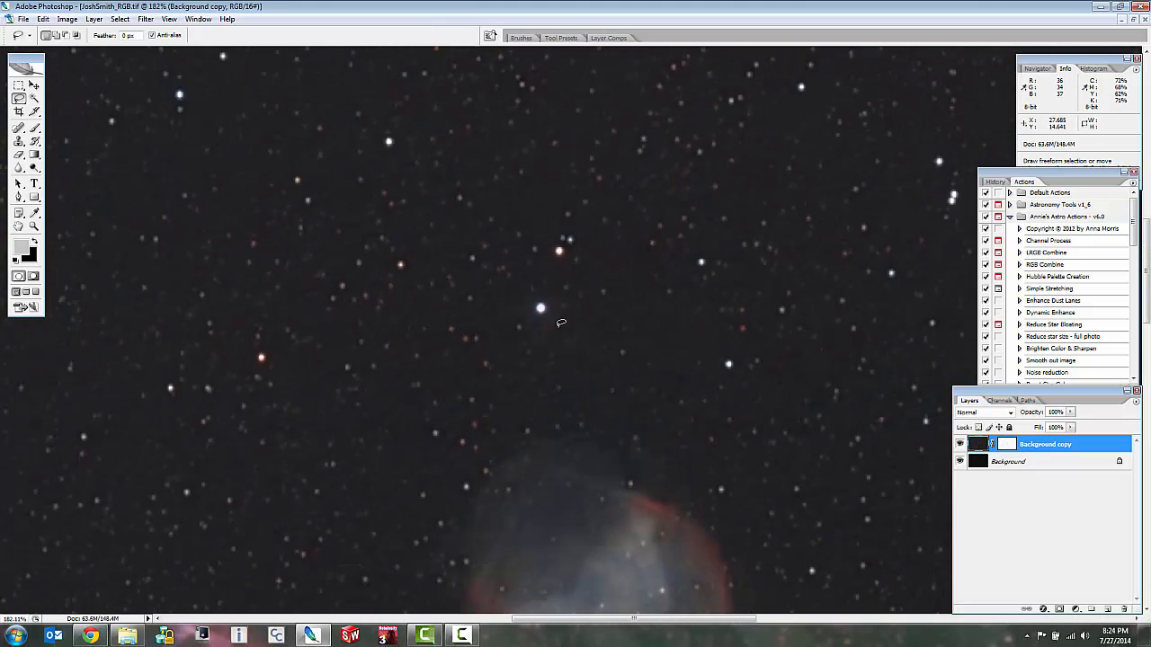
scroll(562, 325, down, 3)
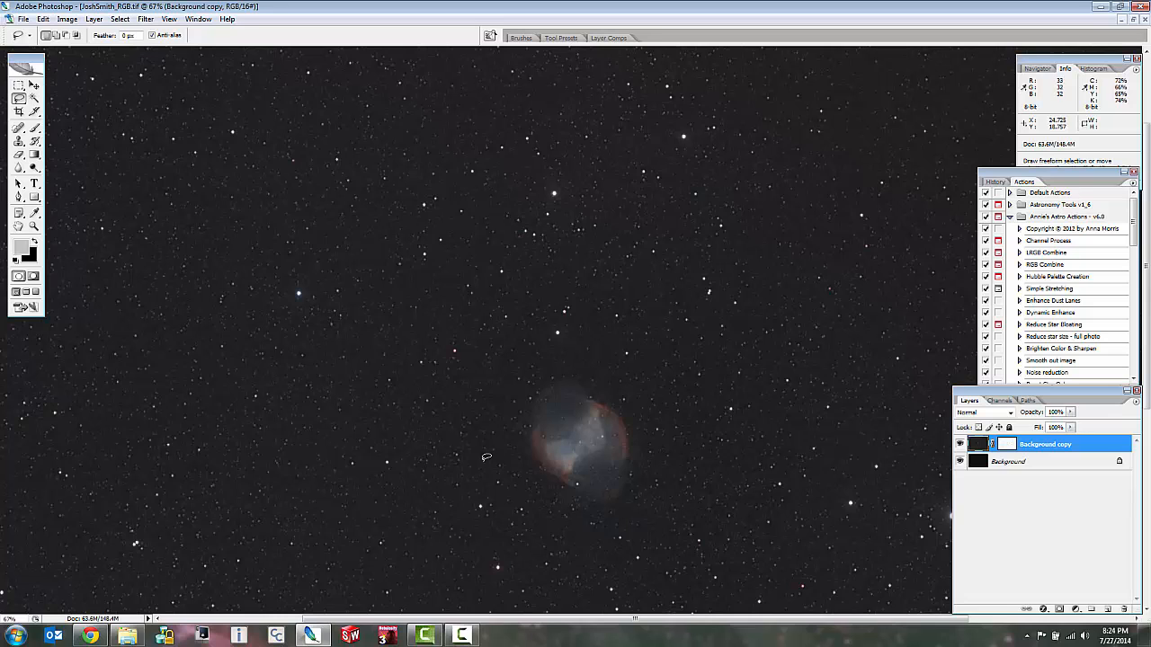
scroll(387, 418, up, 6)
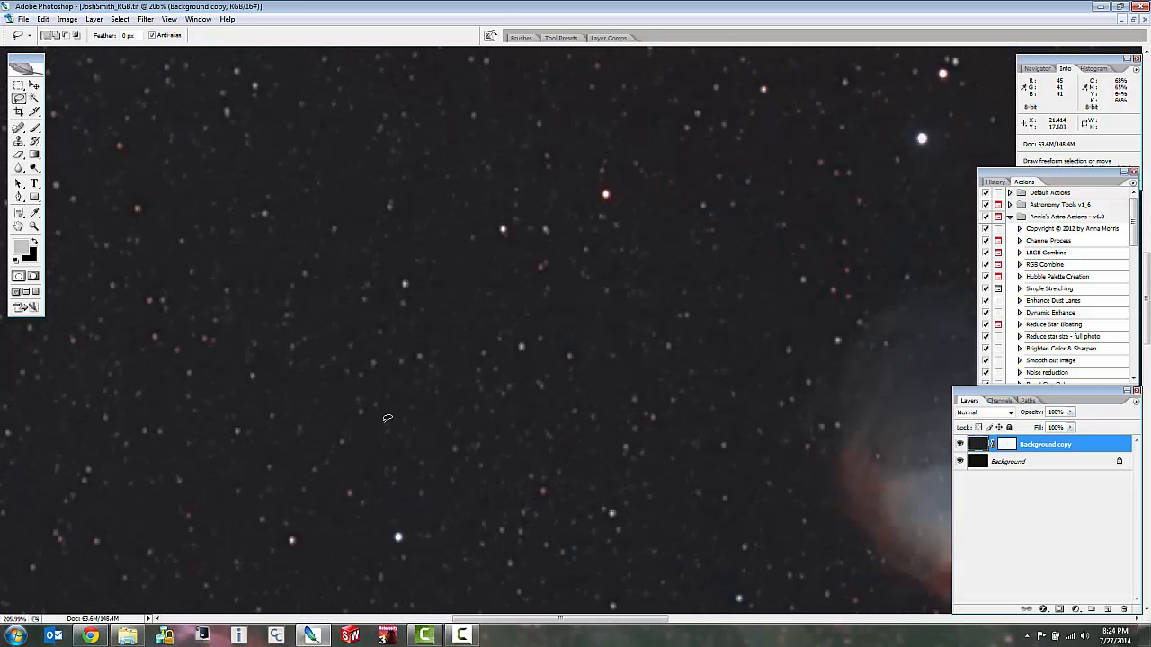
scroll(413, 394, up, 4)
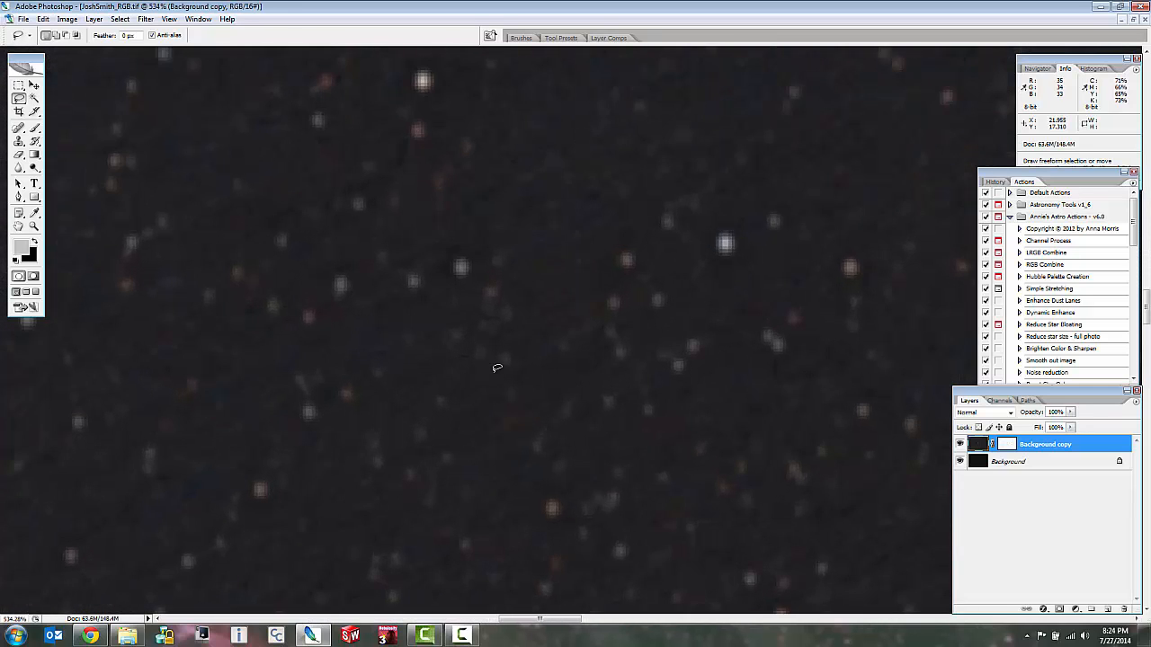
scroll(497, 368, down, 4)
scroll(497, 368, down, 5)
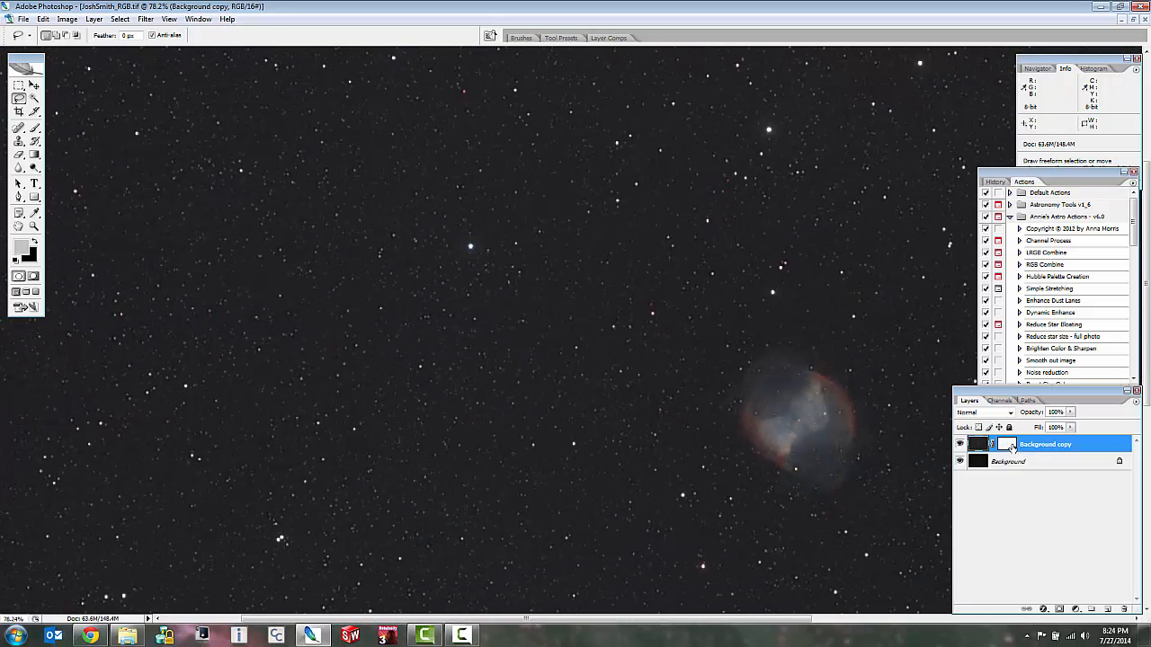
scroll(661, 341, down, 2)
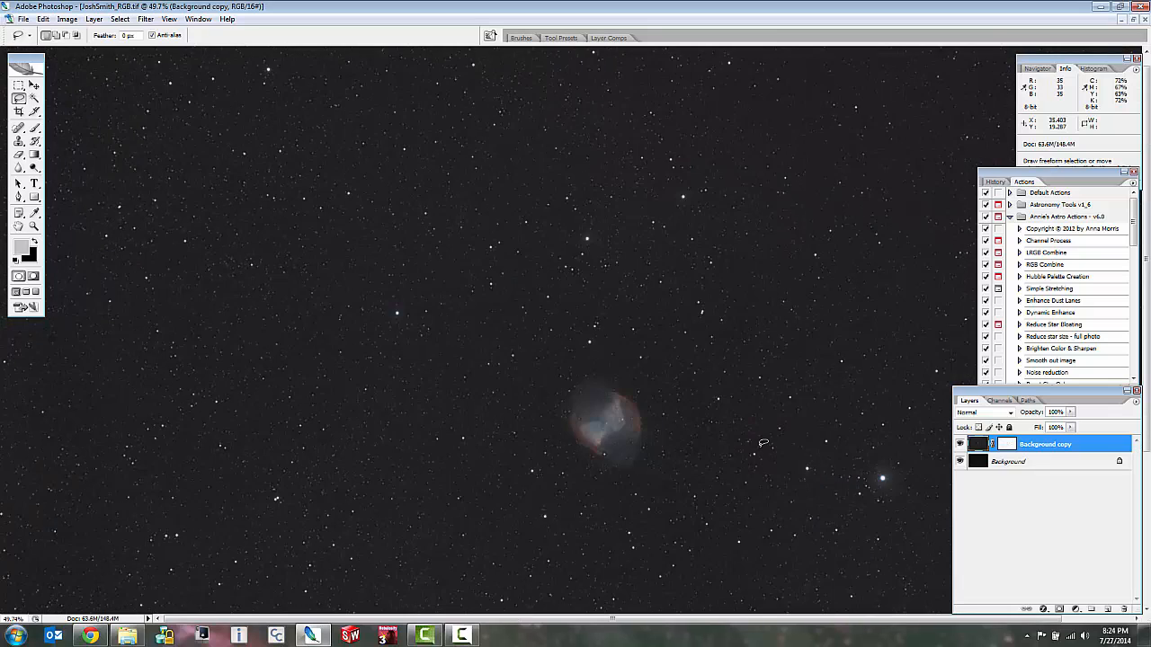
scroll(634, 372, up, 3)
scroll(689, 451, up, 2)
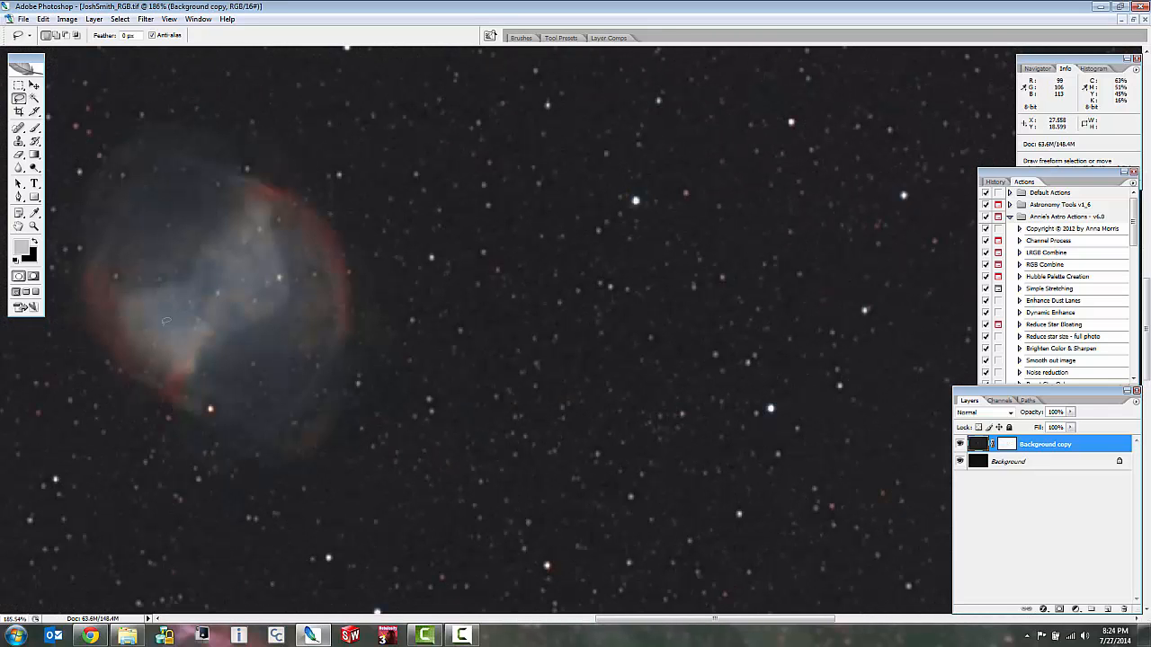
scroll(147, 369, up, 3)
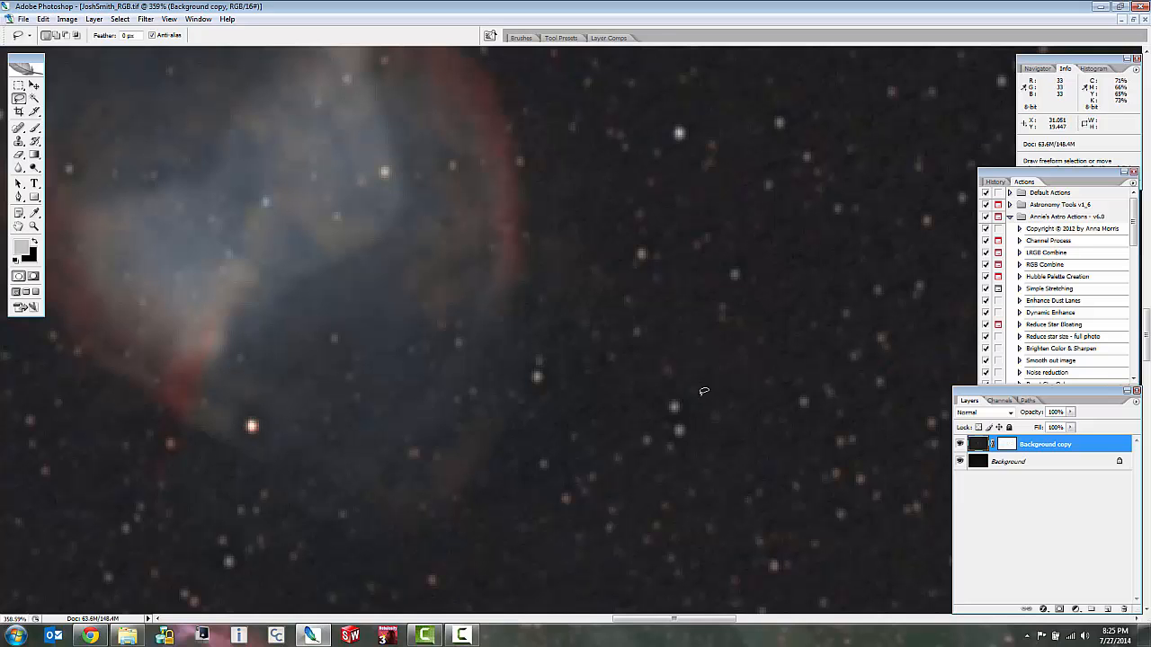
scroll(704, 392, down, 1)
scroll(704, 392, down, 2)
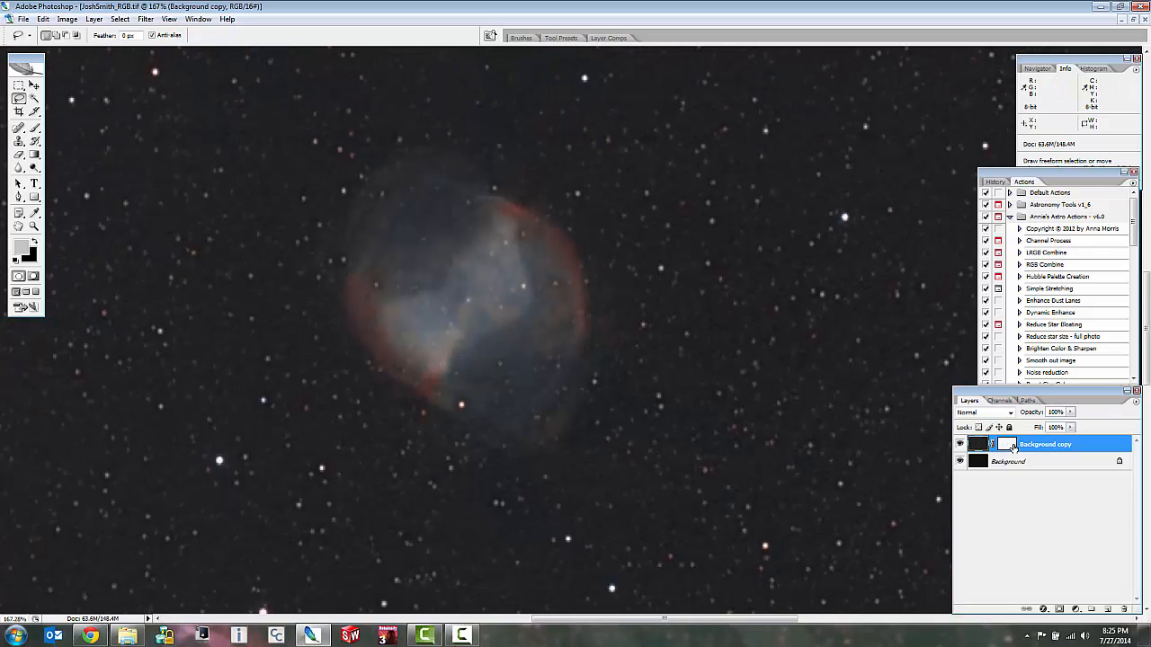
Lighten the layer mask again with a Levels midtone of 1.28, and return to the layer's colour image.
alt+click(1014, 447)
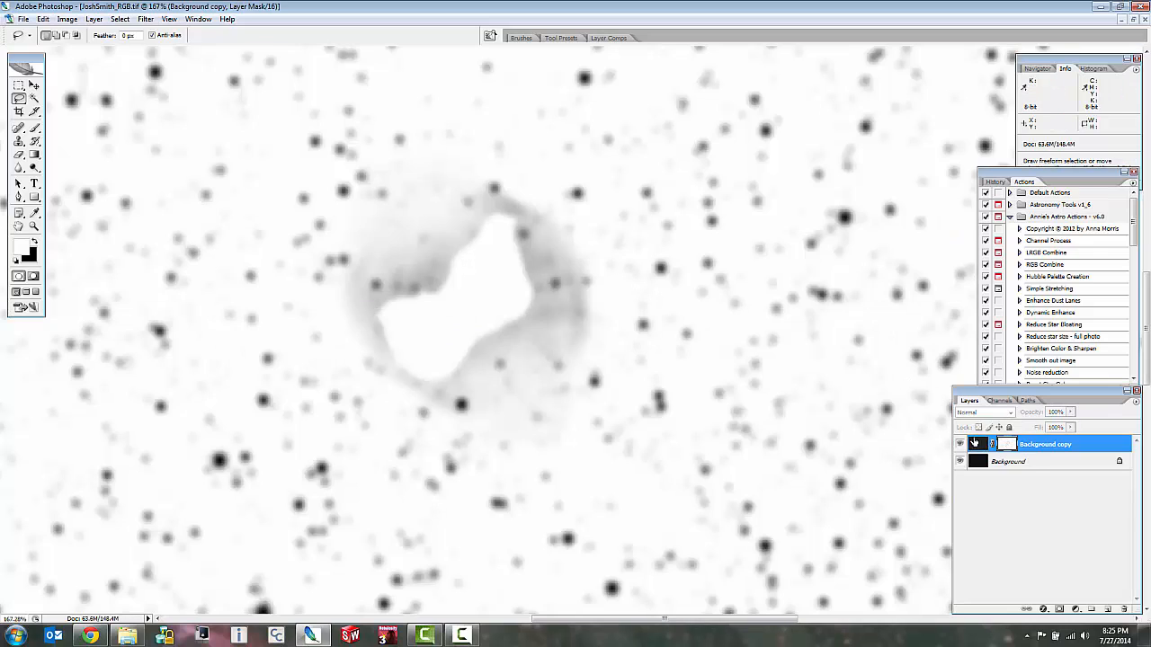
key(ctrl+l)
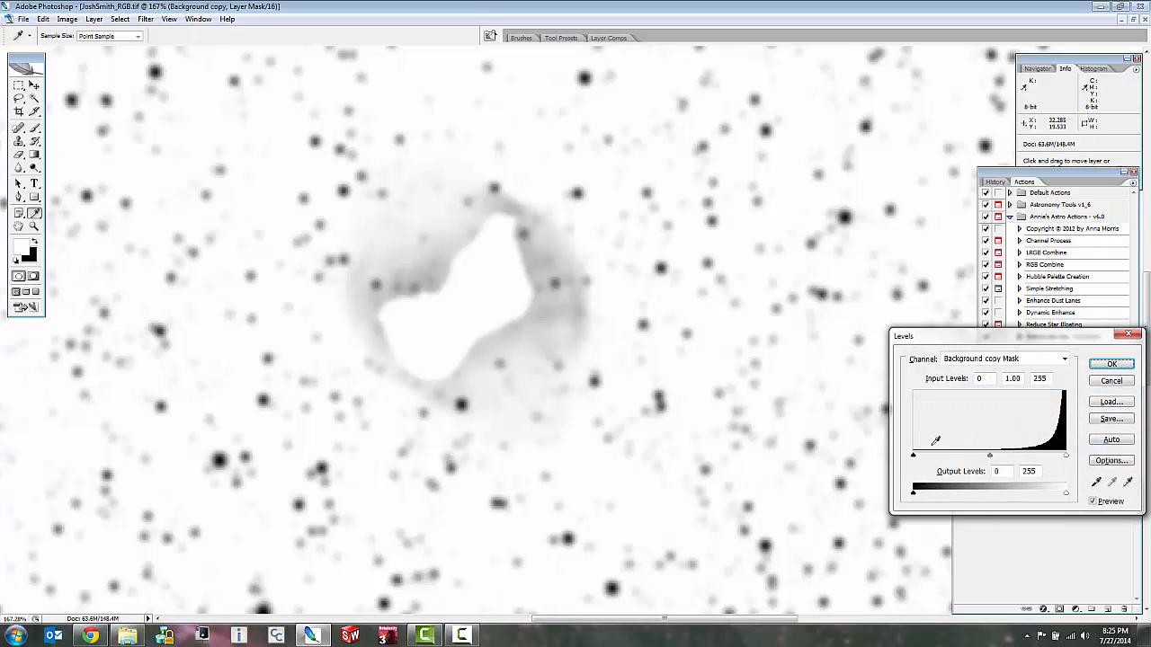
drag(990, 456, 978, 459)
click(1128, 369)
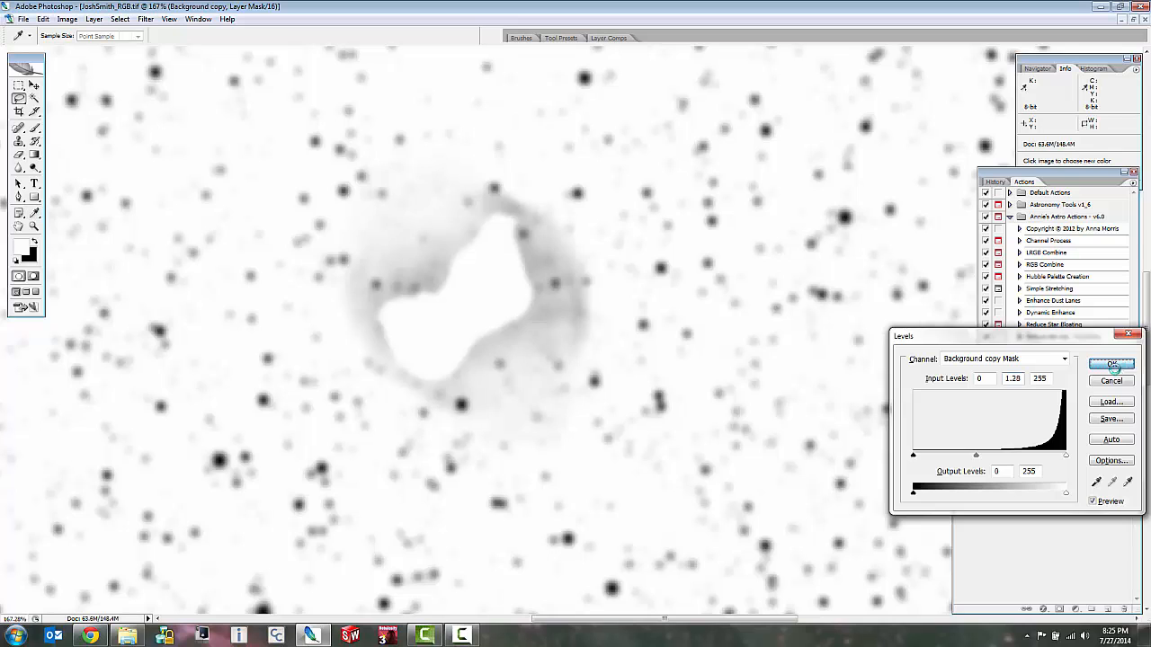
click(979, 444)
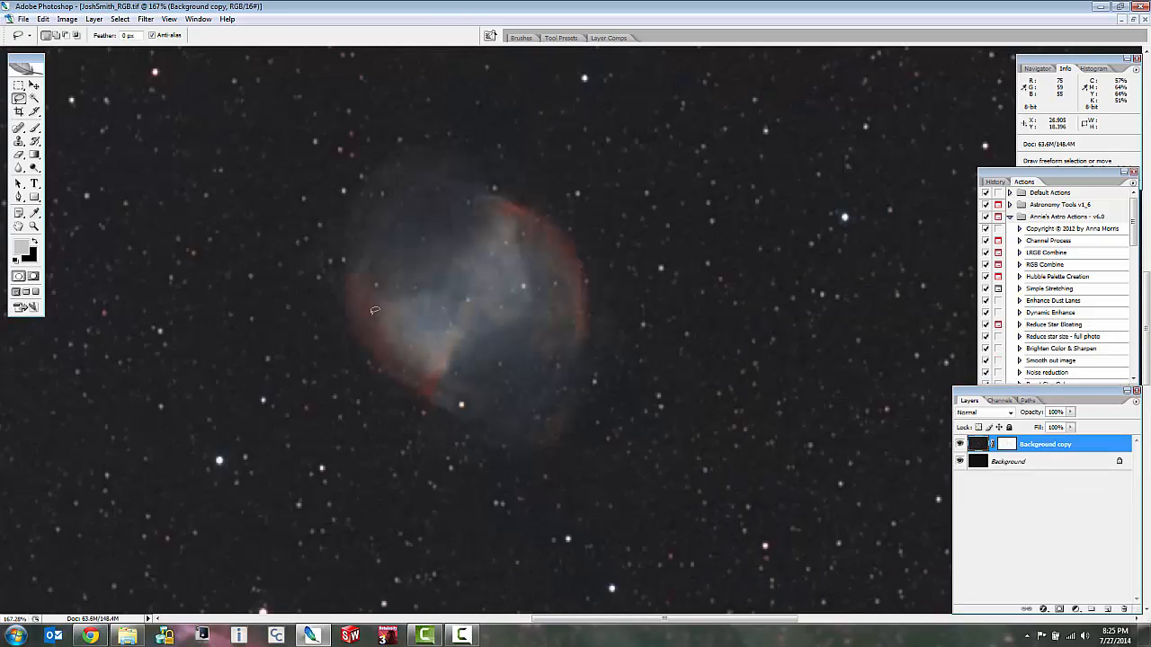
Inspect the bright reddish star at the nebula's lower edge and its surroundings for halos, comparing close-up and wider views.
scroll(593, 65, up, 4)
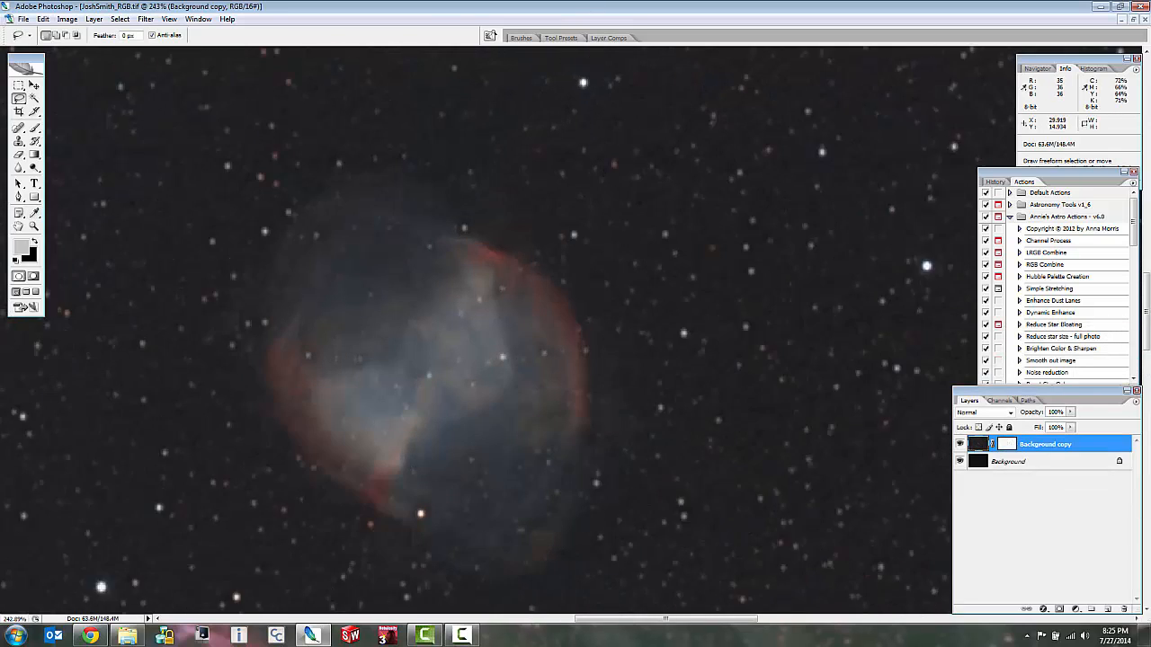
scroll(593, 64, down, 4)
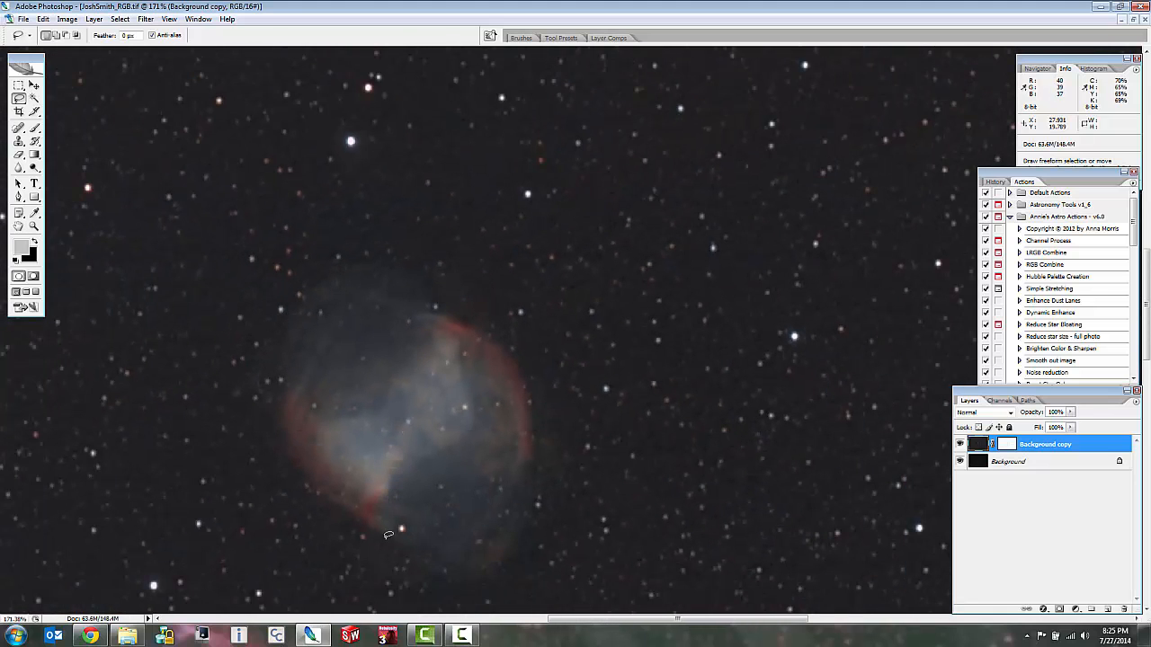
scroll(387, 535, up, 3)
scroll(411, 522, up, 1)
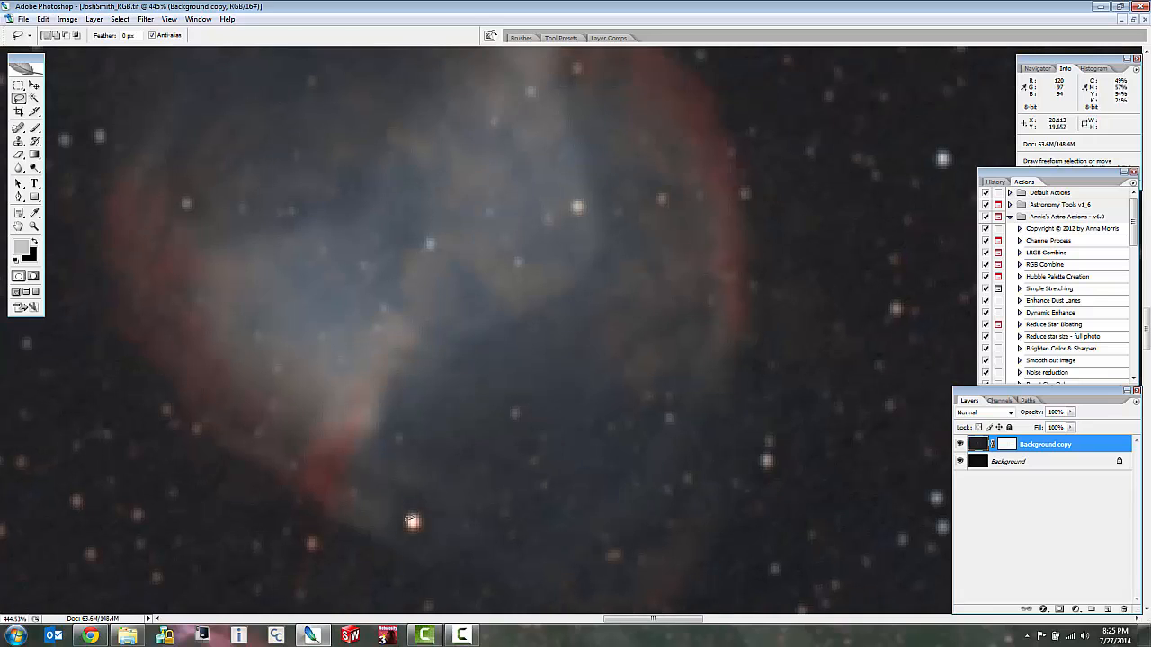
scroll(414, 561, up, 2)
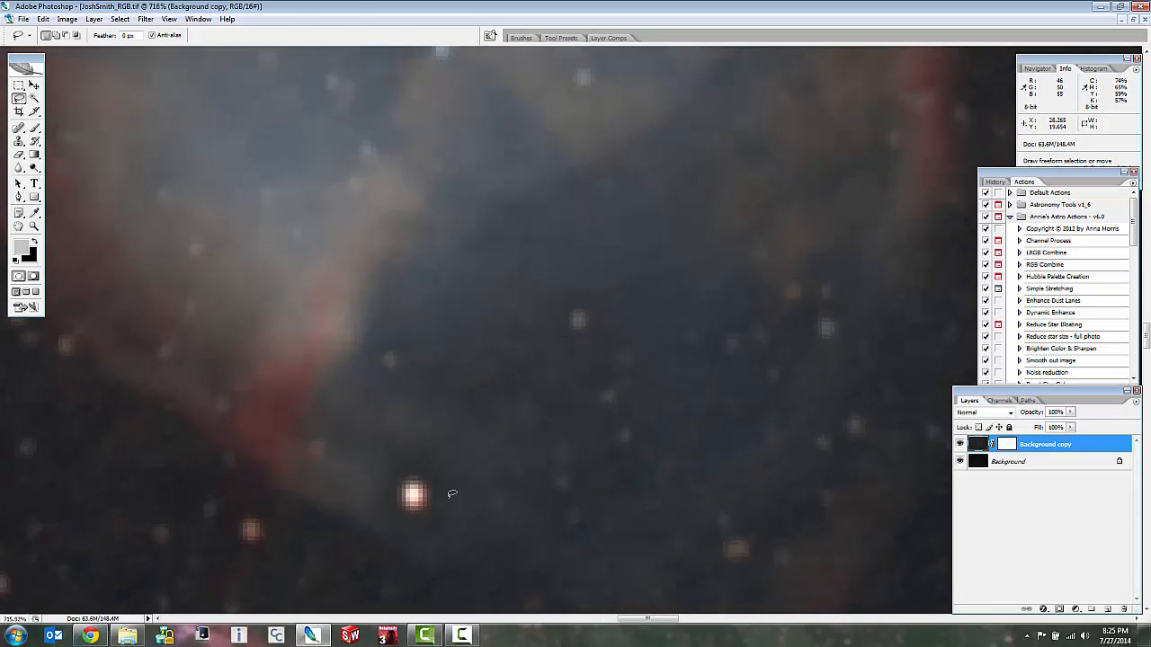
scroll(424, 508, up, 2)
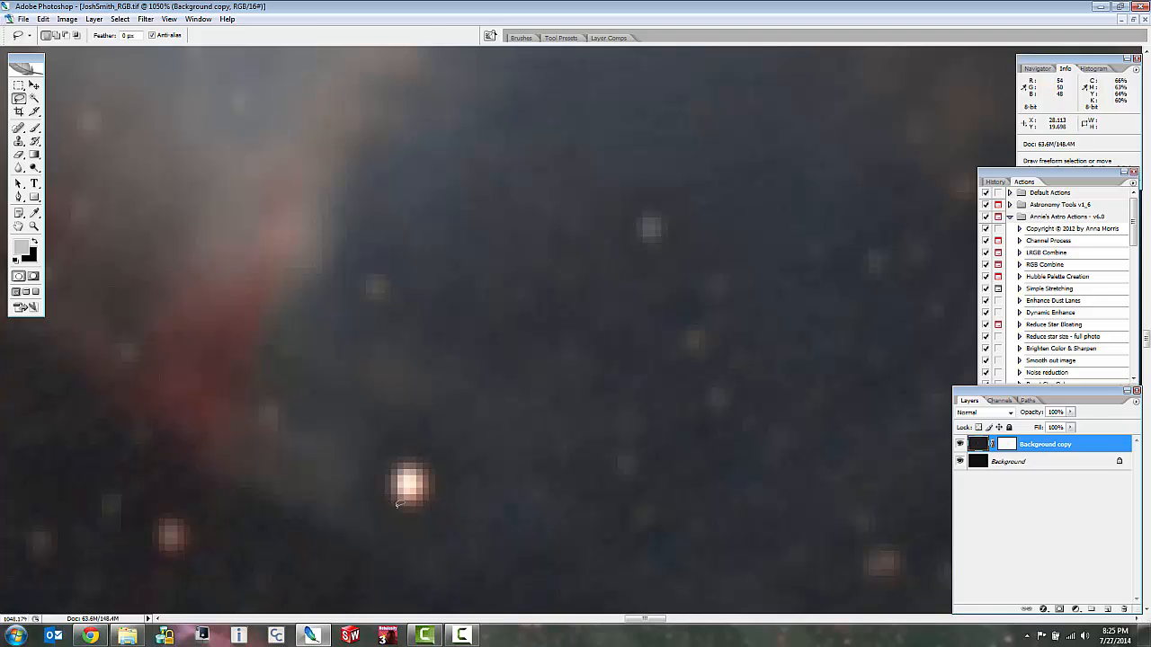
scroll(363, 332, down, 5)
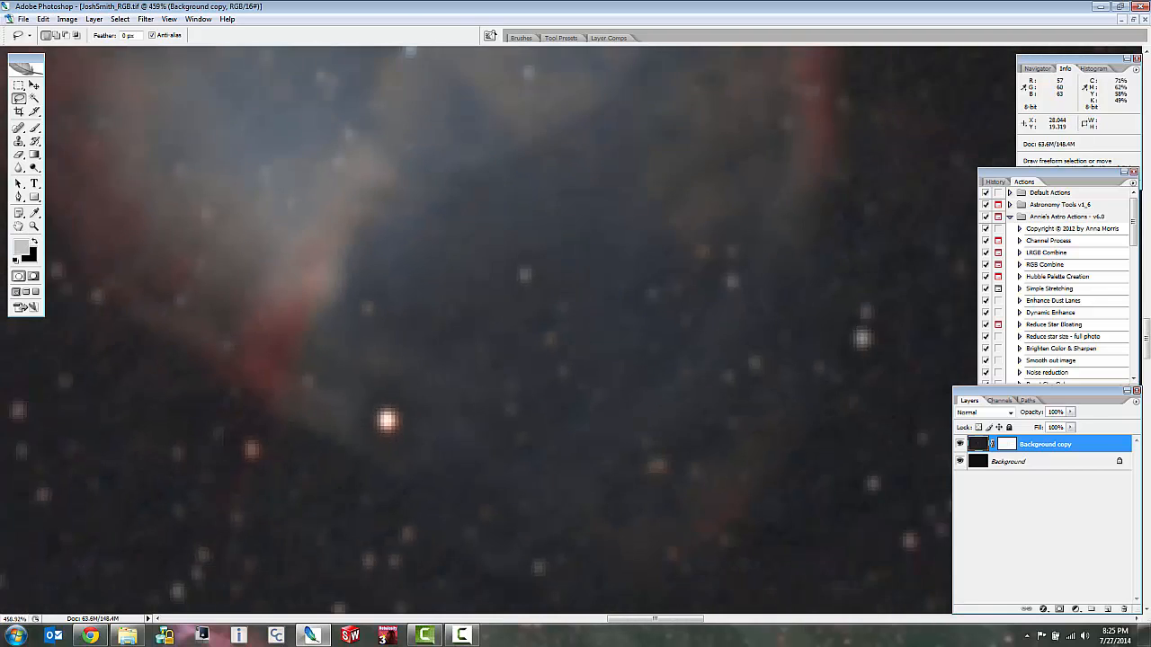
scroll(362, 333, down, 3)
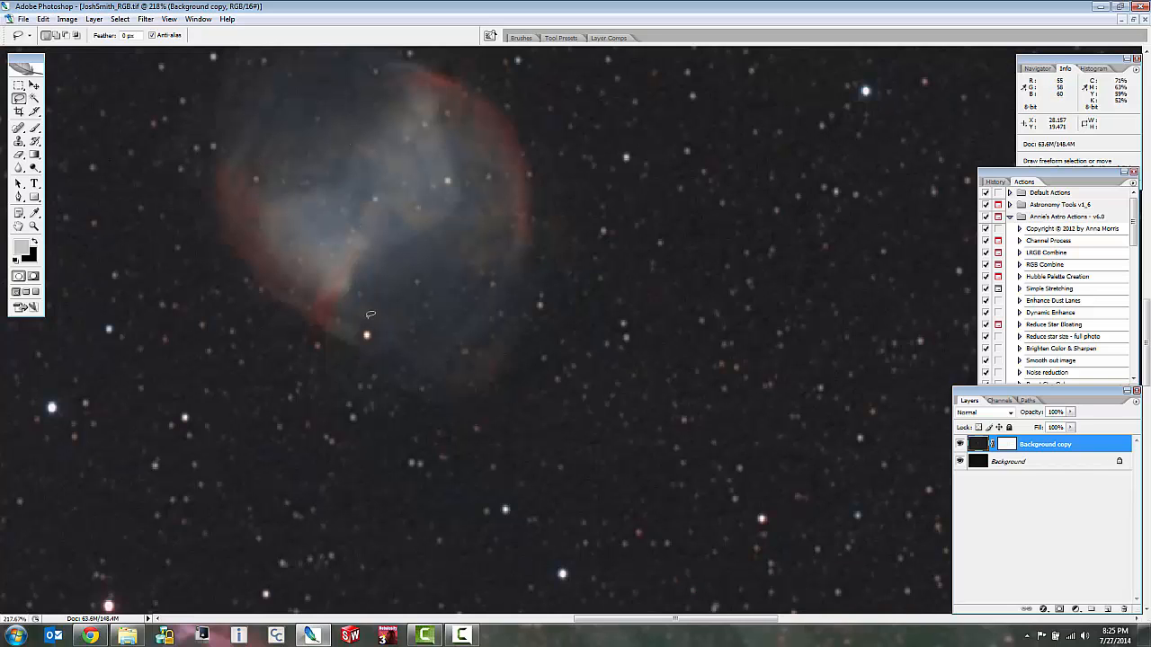
scroll(370, 313, up, 5)
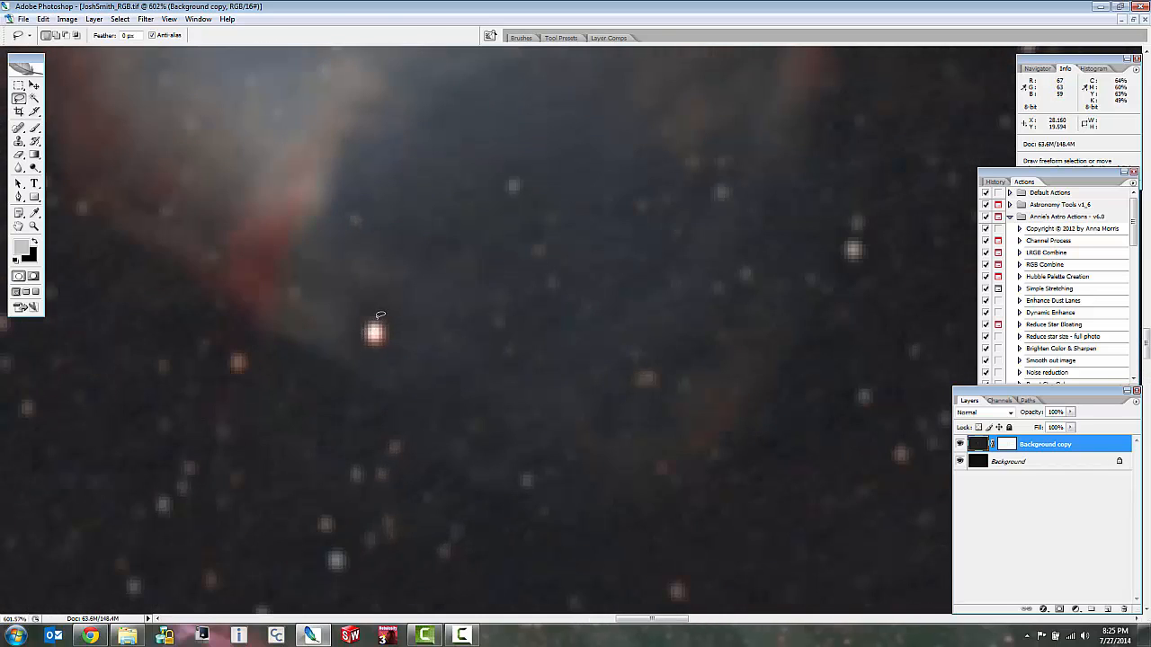
scroll(392, 301, up, 2)
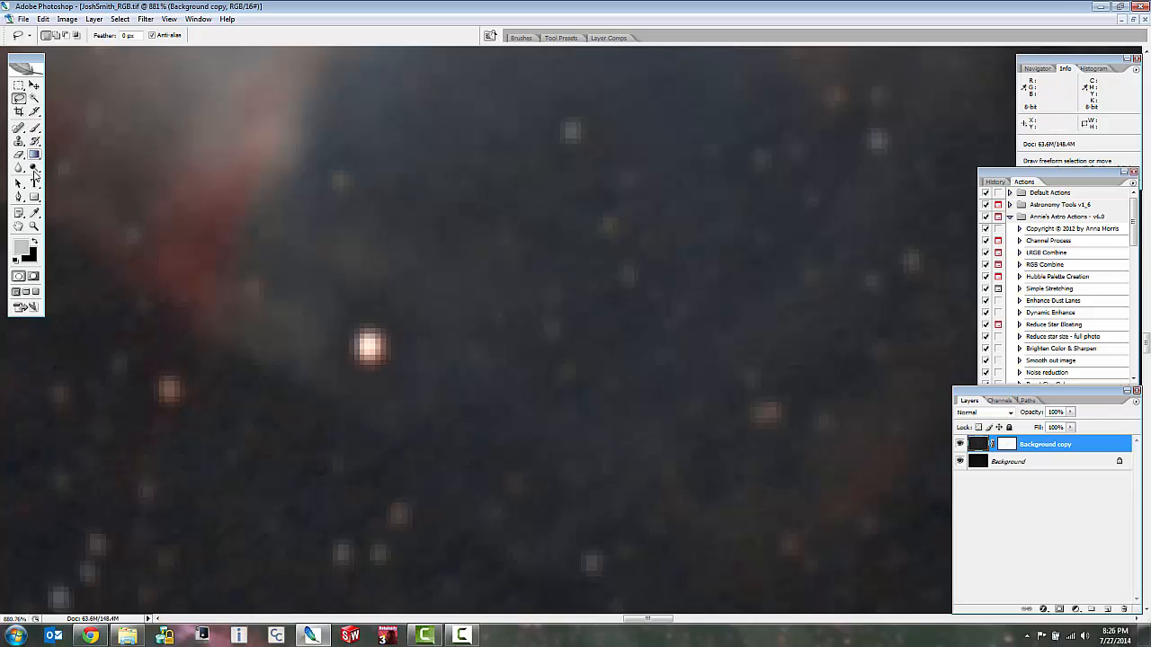
scroll(424, 291, down, 6)
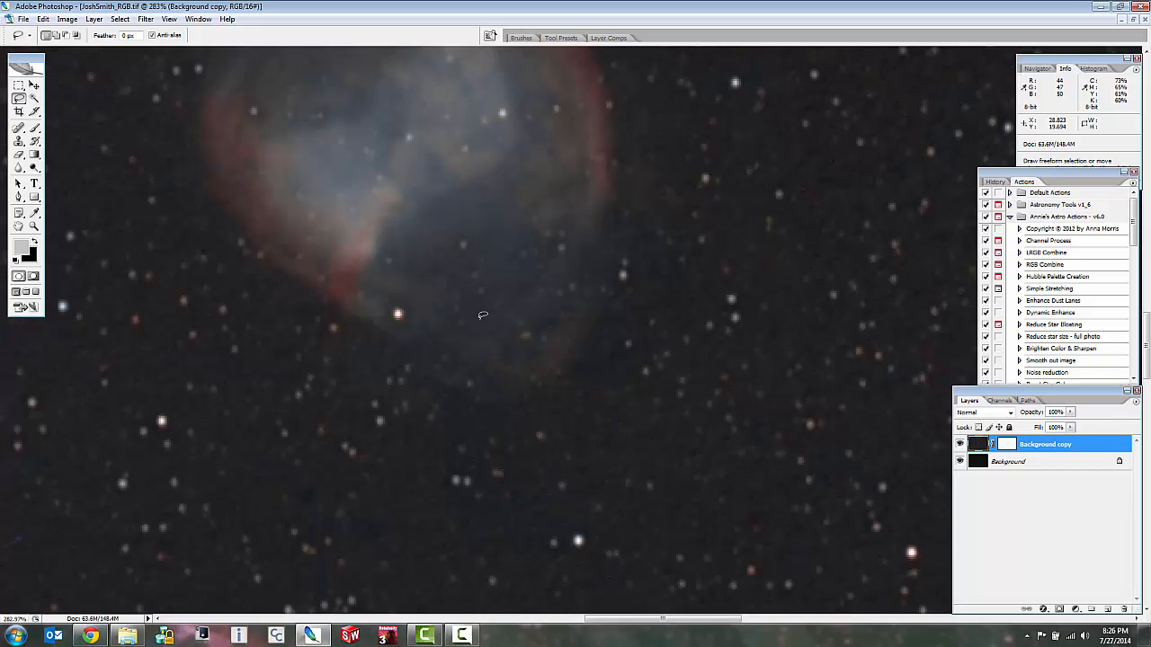
scroll(424, 310, up, 4)
scroll(423, 310, down, 2)
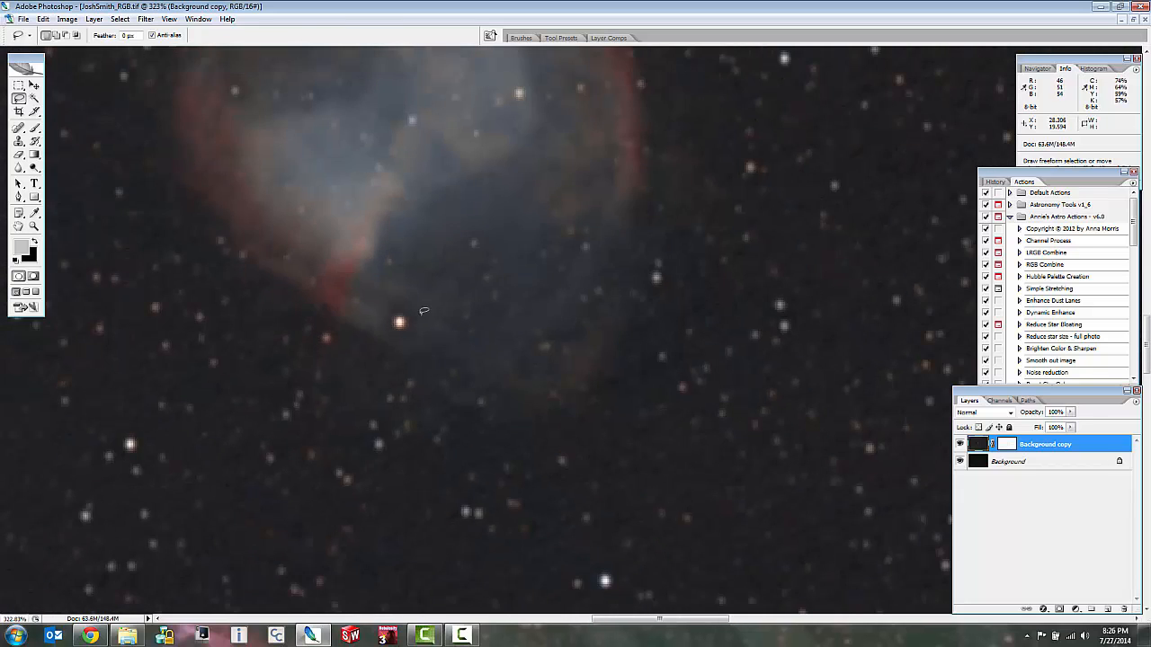
scroll(423, 310, down, 4)
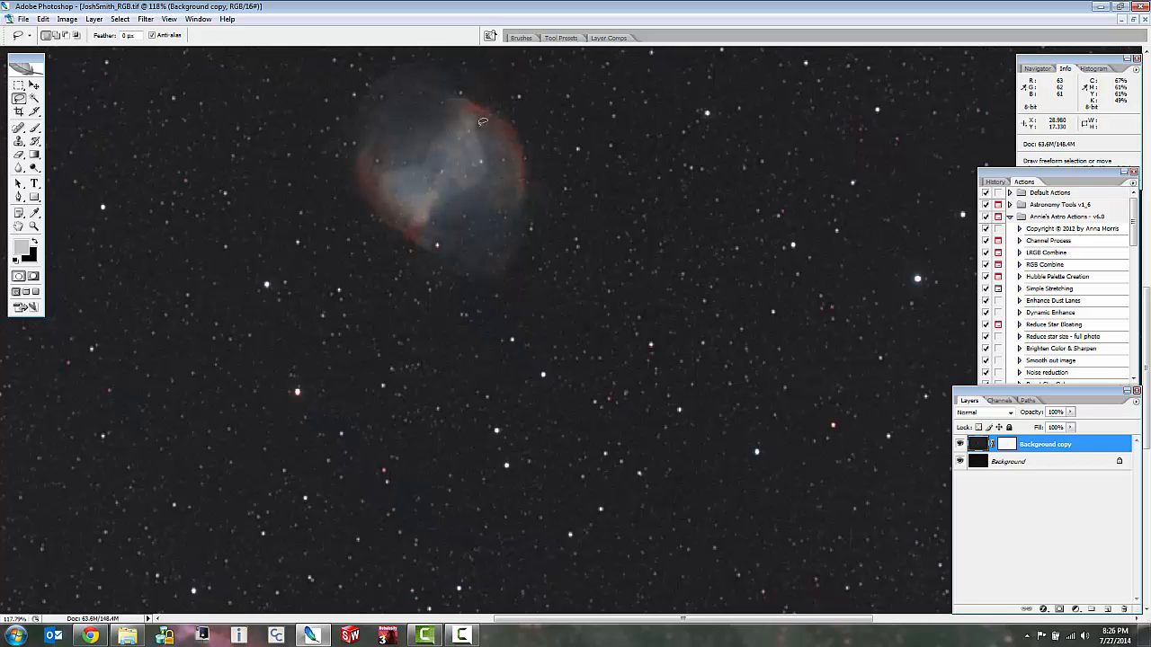
scroll(433, 230, up, 3)
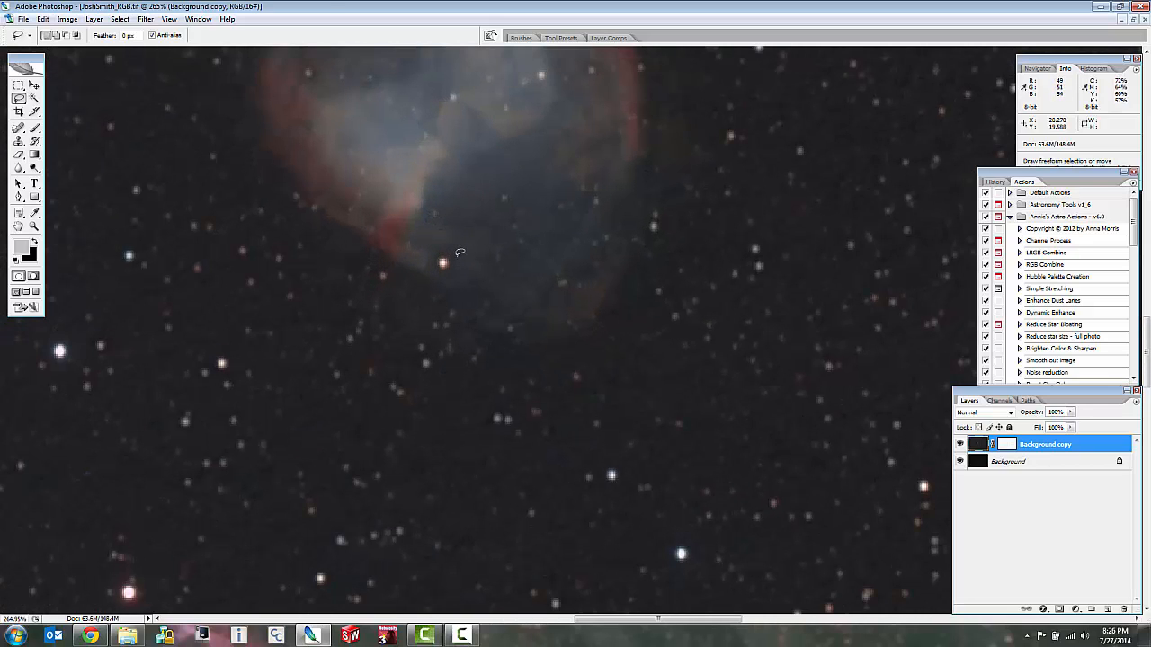
Lasso the bright reddish star at the nebula's lower edge and feather the selection by 2 pixels.
mouse_move(456, 256)
mouse_down()
mouse_move(426, 264)
mouse_move(438, 288)
mouse_move(459, 281)
mouse_move(454, 251)
mouse_up()
right_click(447, 264)
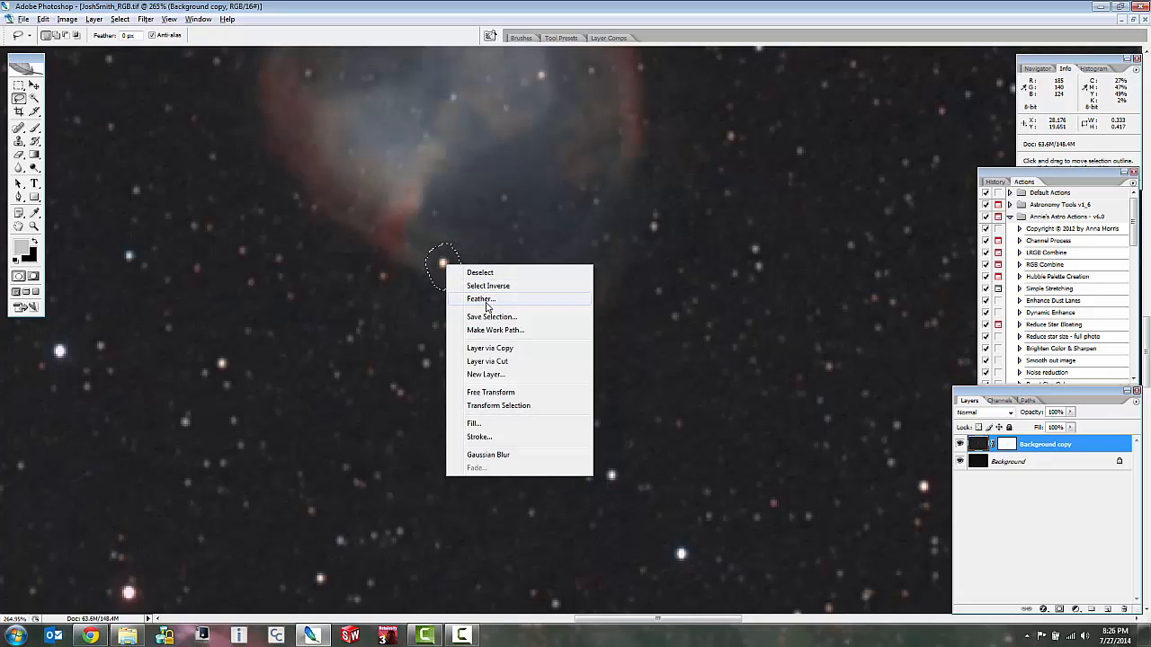
click(489, 306)
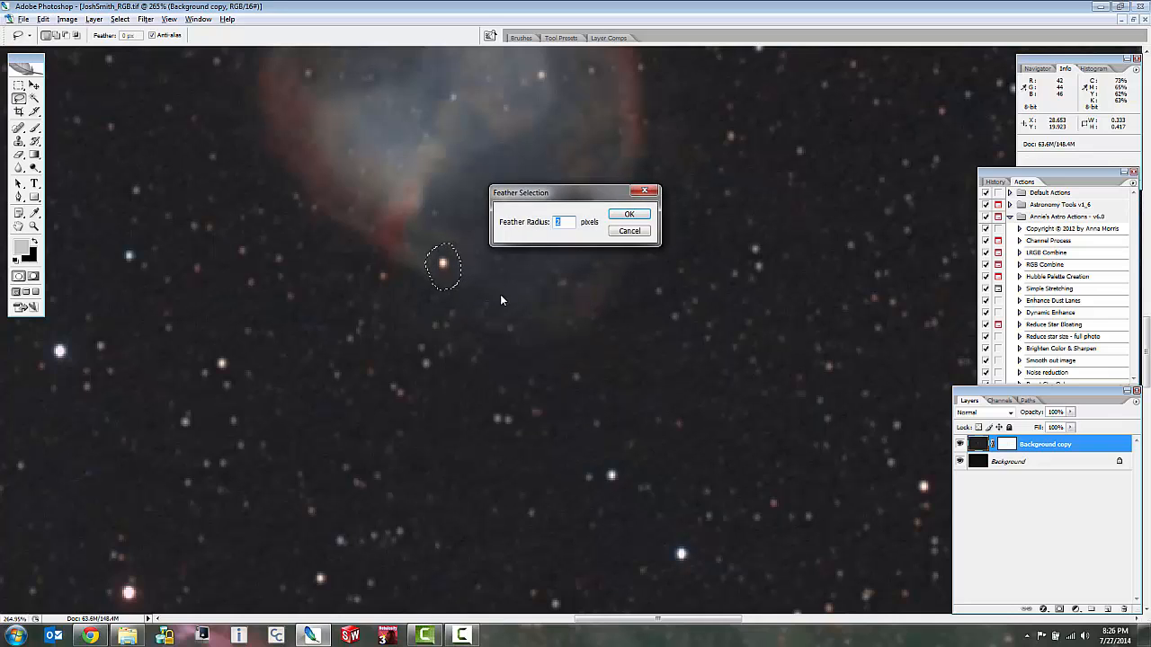
click(628, 215)
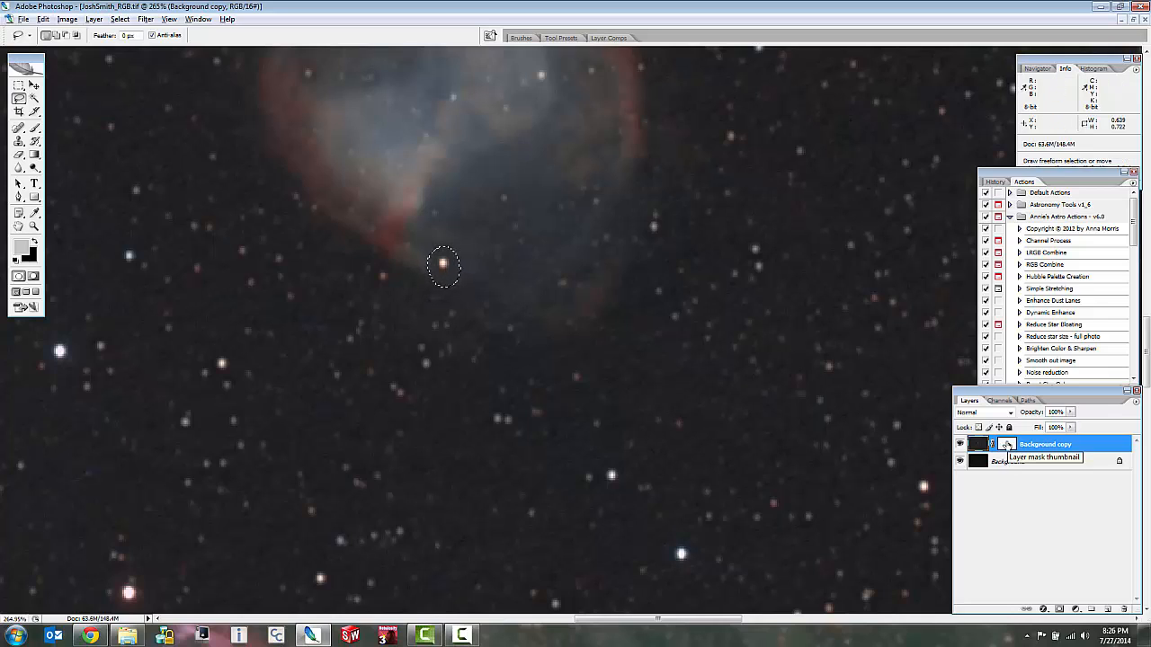
Fill the selected star area on the duplicate layer's mask with white at 75% opacity, and deselect.
click(1006, 445)
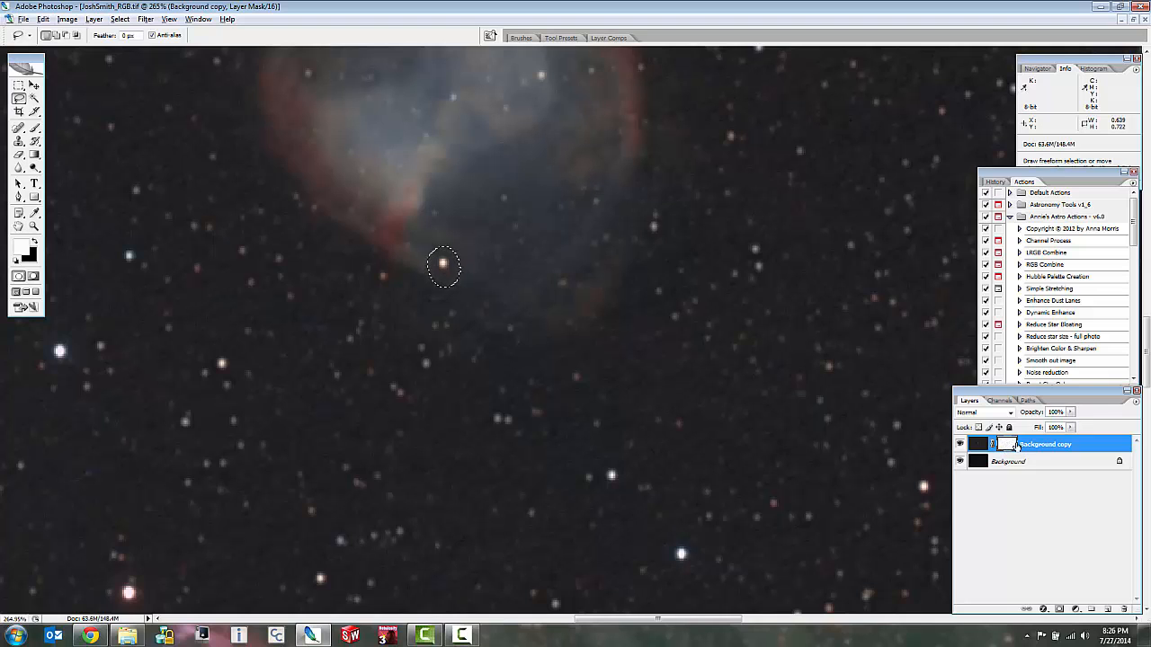
scroll(442, 266, up, 4)
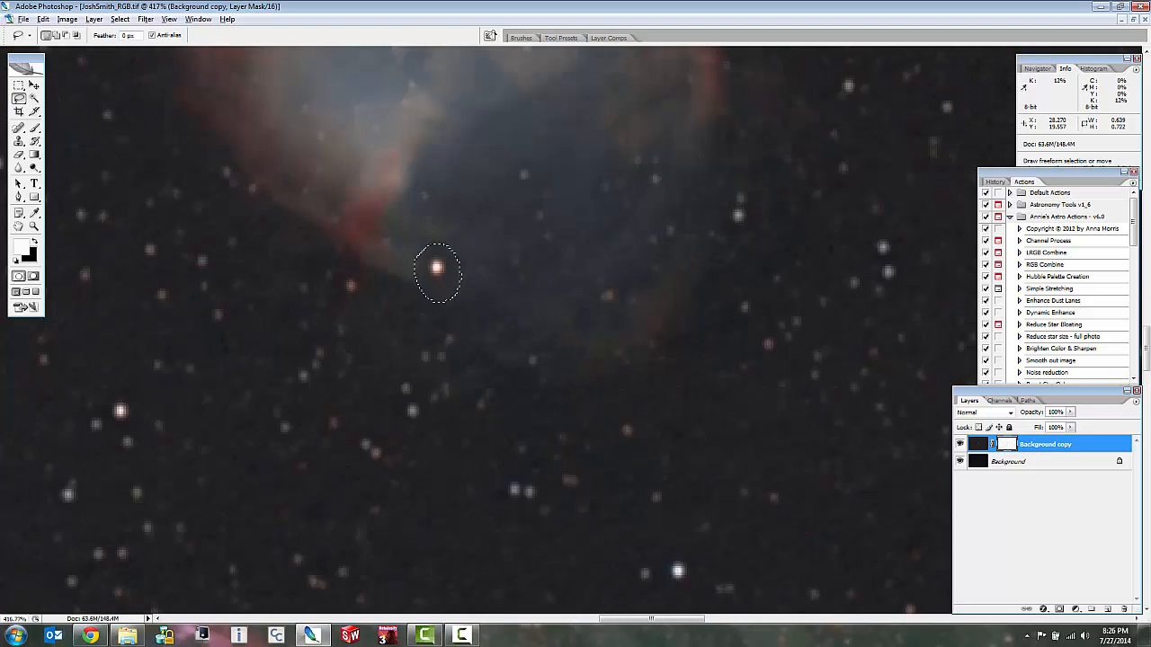
right_click(444, 275)
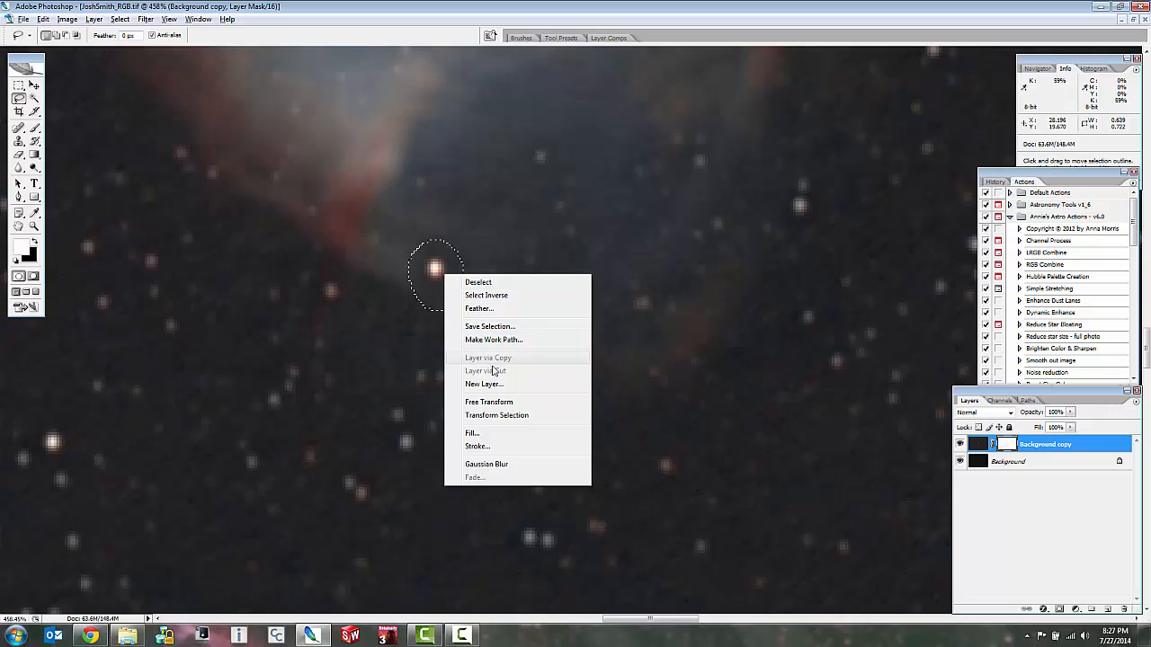
click(485, 438)
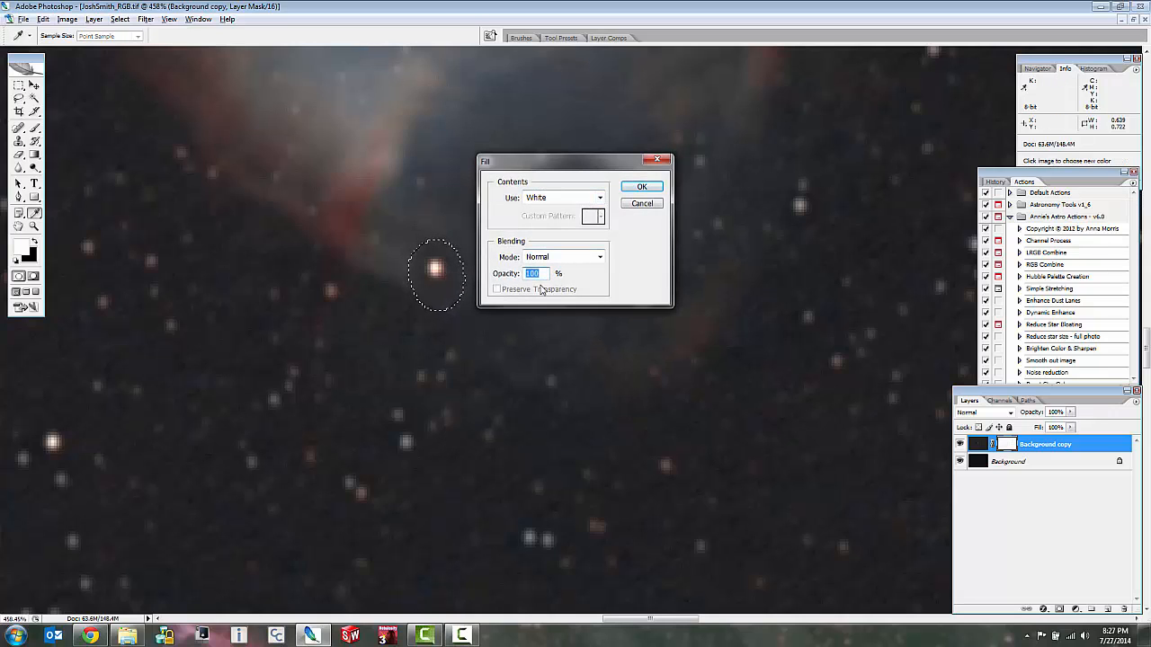
text(75)
click(641, 189)
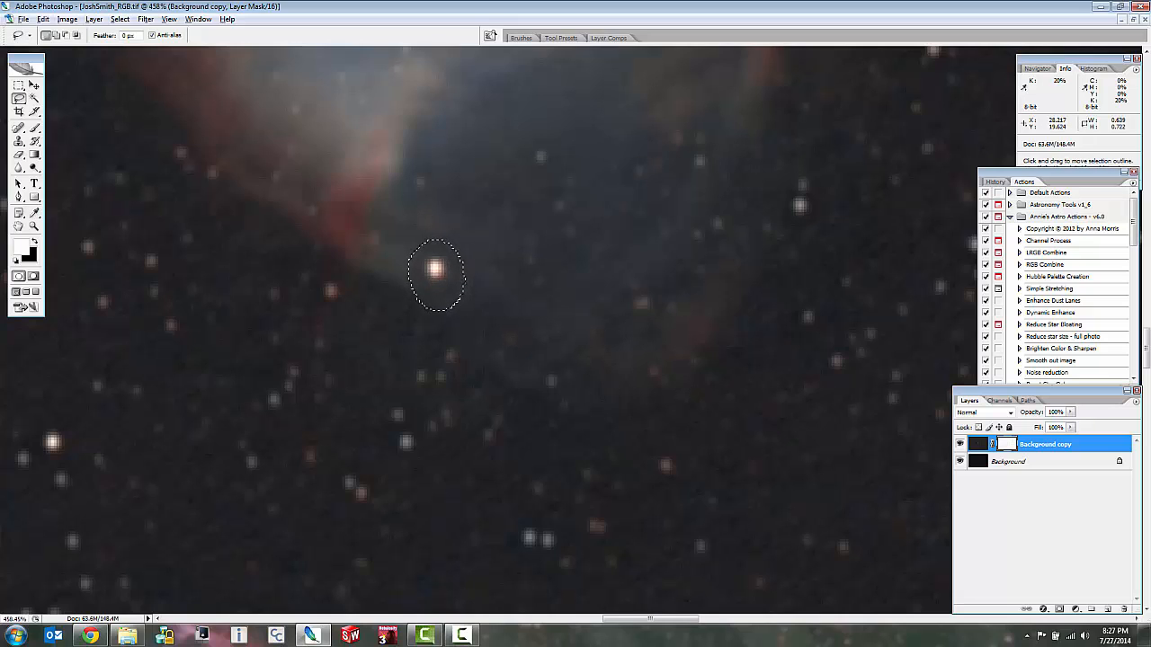
key(ctrl+d)
Compare the retouched star with the duplicate layer hidden and shown, and examine the nebula's left rim close up for dark halos.
scroll(431, 268, up, 9)
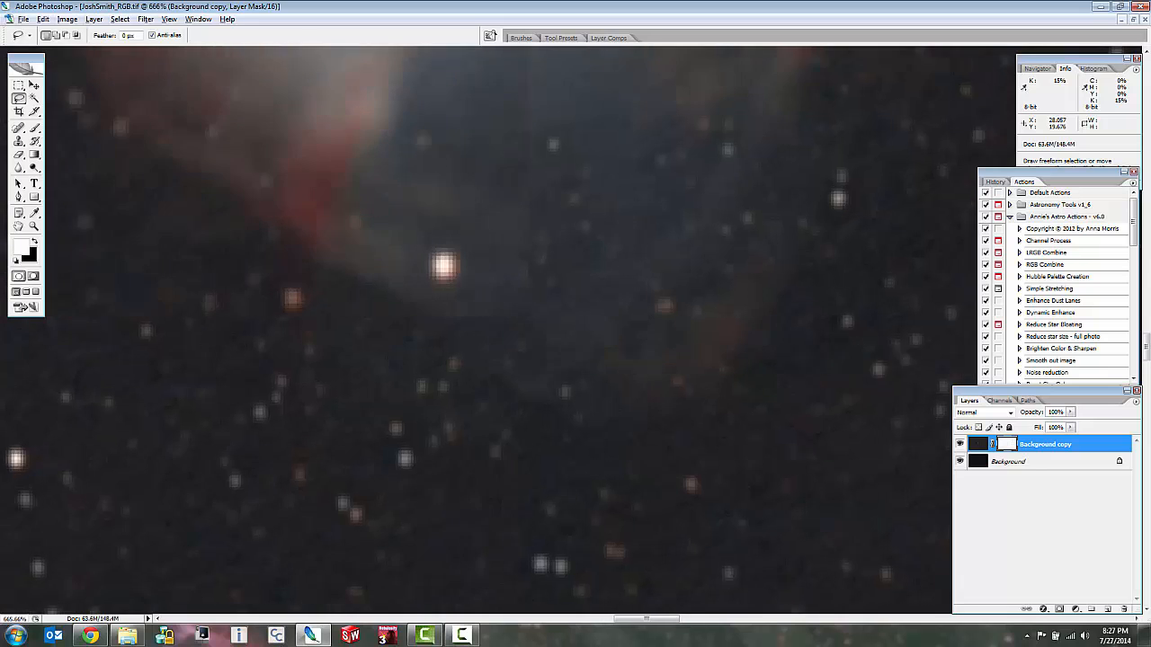
scroll(464, 261, up, 3)
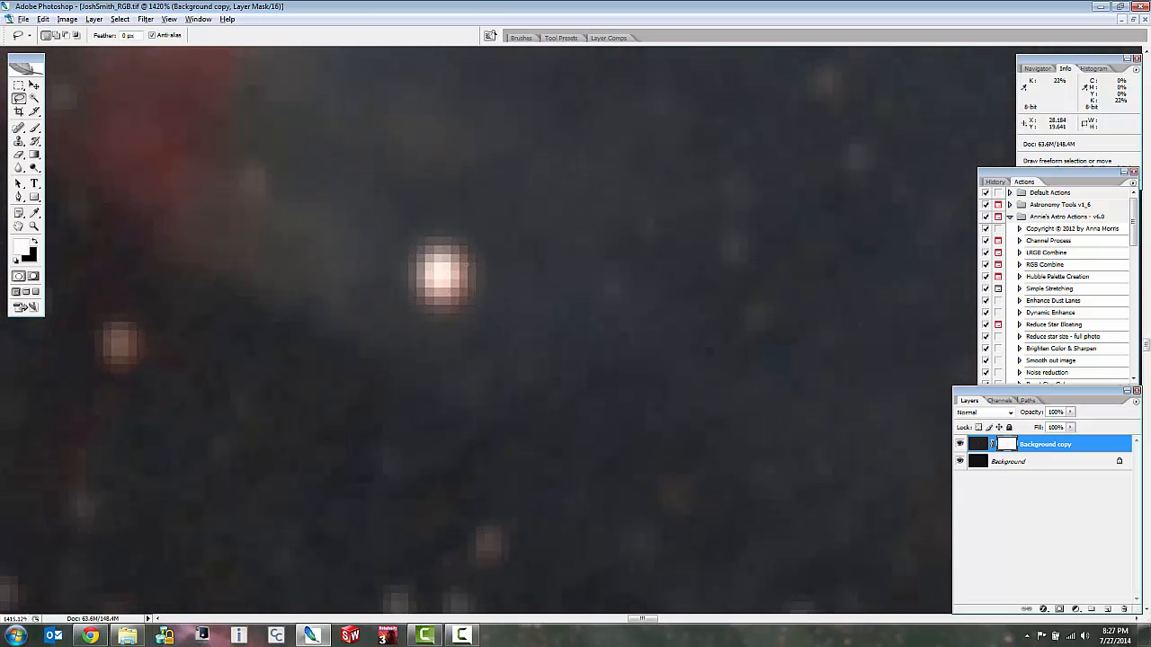
scroll(484, 288, down, 9)
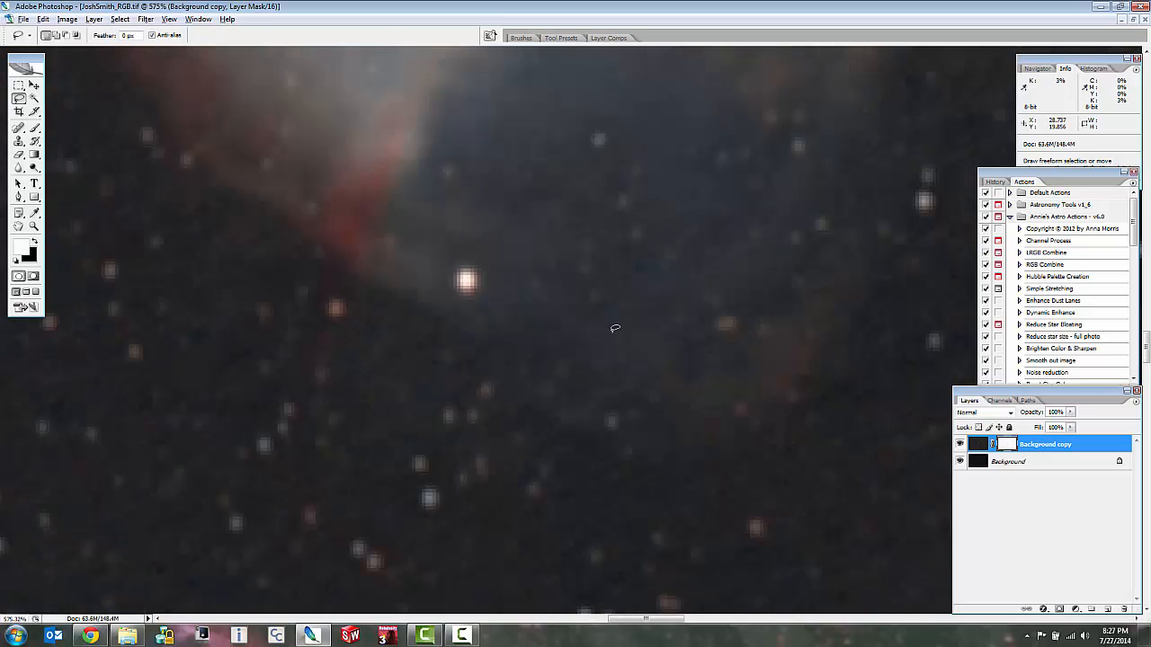
scroll(489, 278, up, 8)
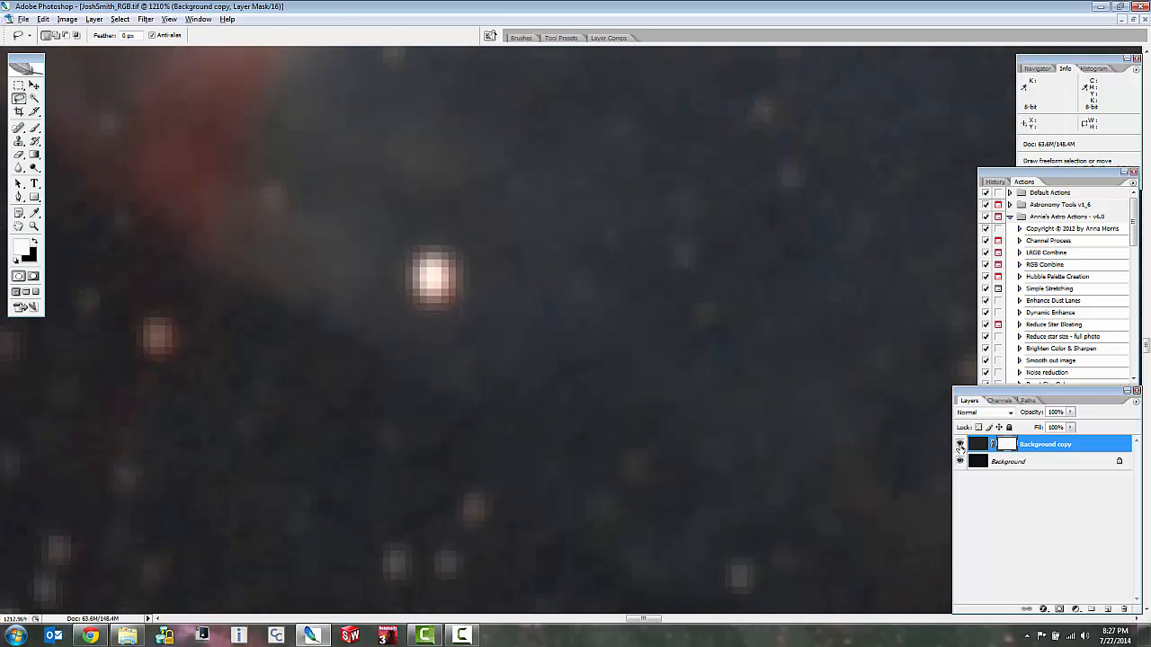
click(961, 445)
click(961, 445)
click(961, 445)
click(960, 446)
scroll(666, 331, down, 8)
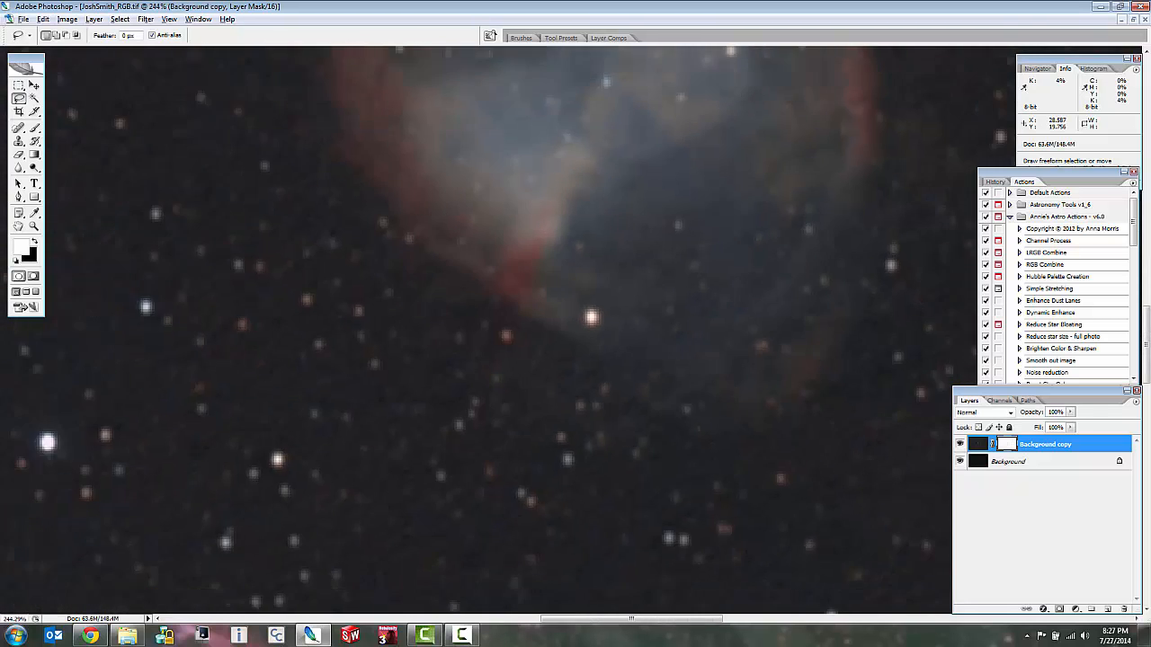
scroll(569, 138, down, 2)
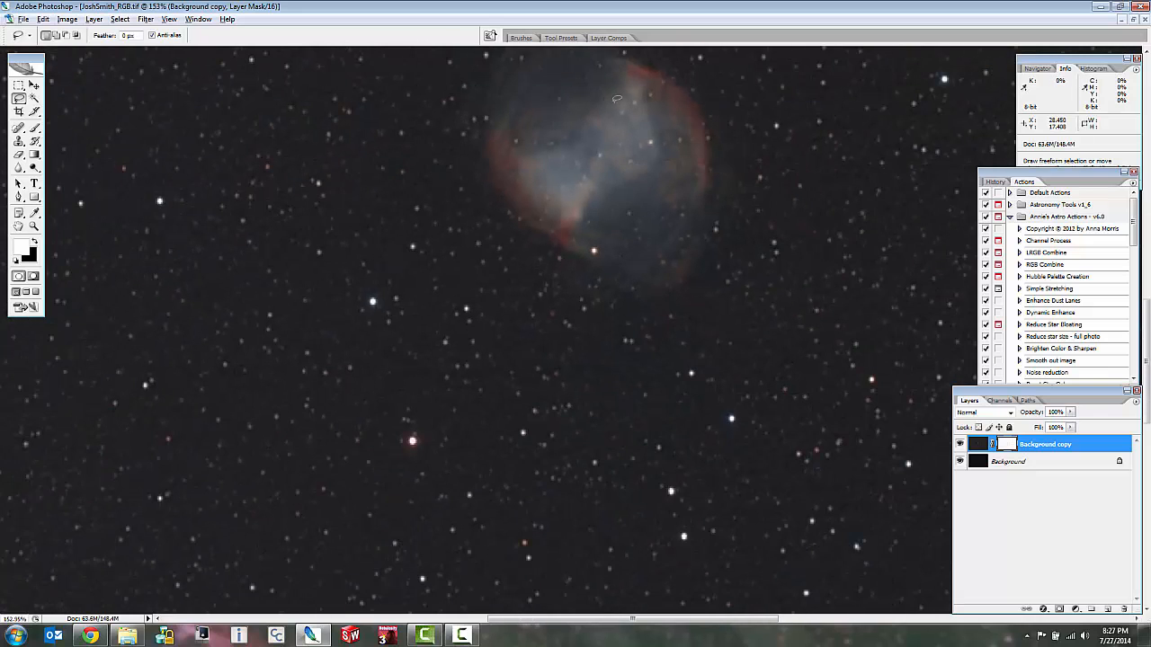
scroll(617, 99, up, 8)
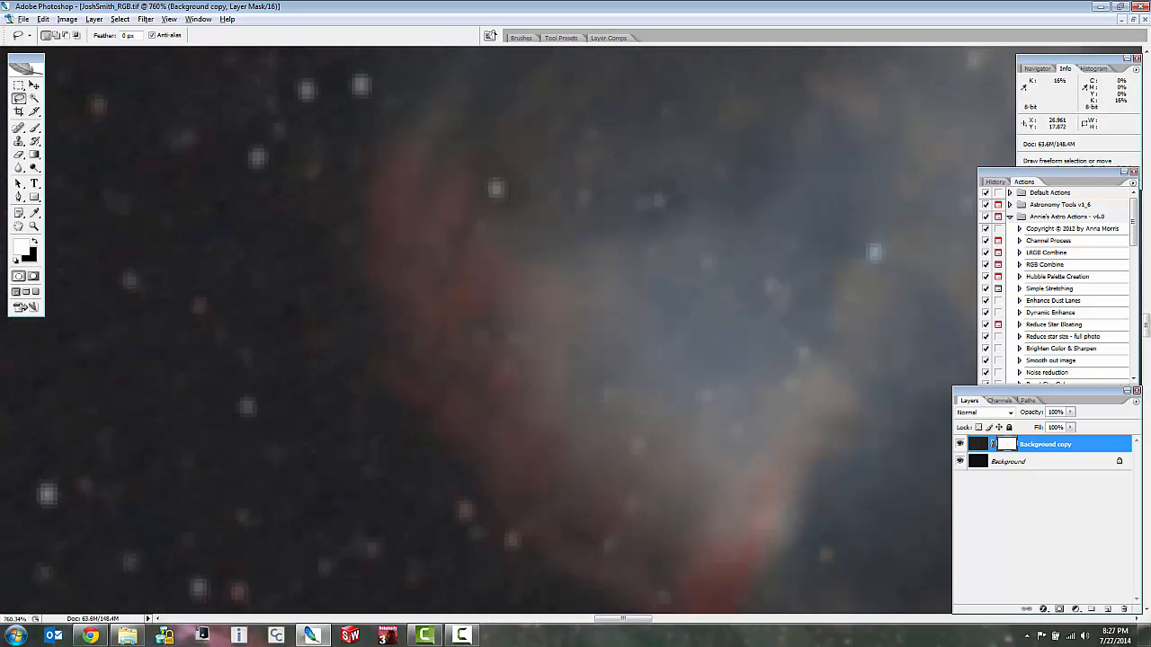
scroll(508, 161, up, 2)
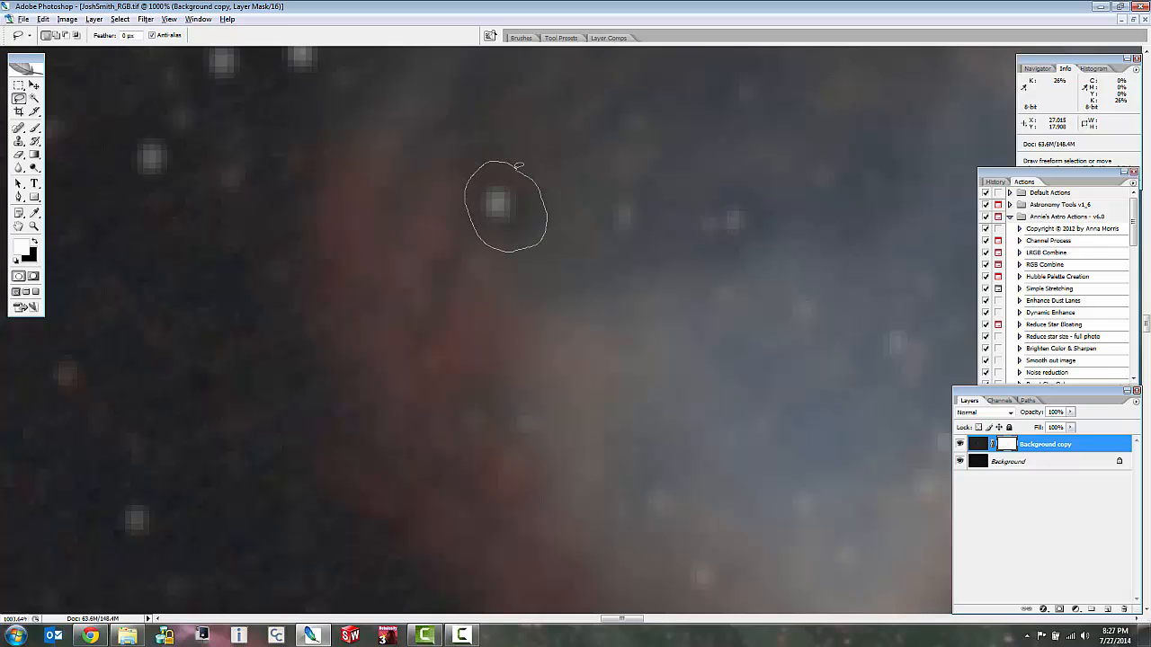
drag(519, 166, 511, 164)
right_click(516, 194)
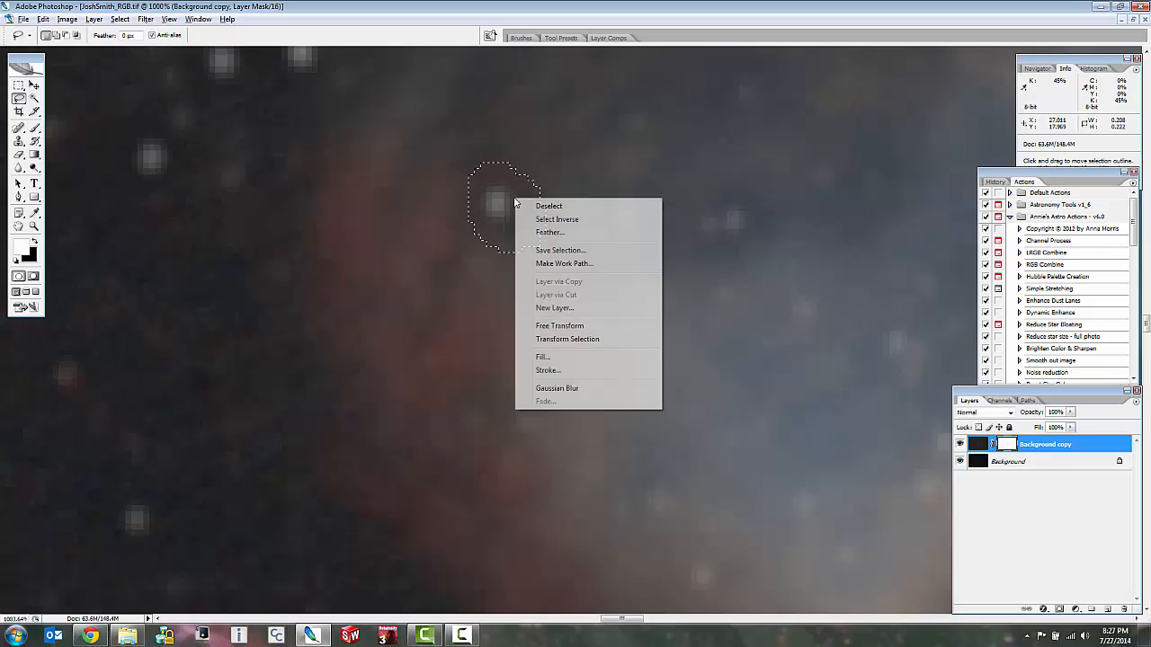
click(546, 233)
click(632, 215)
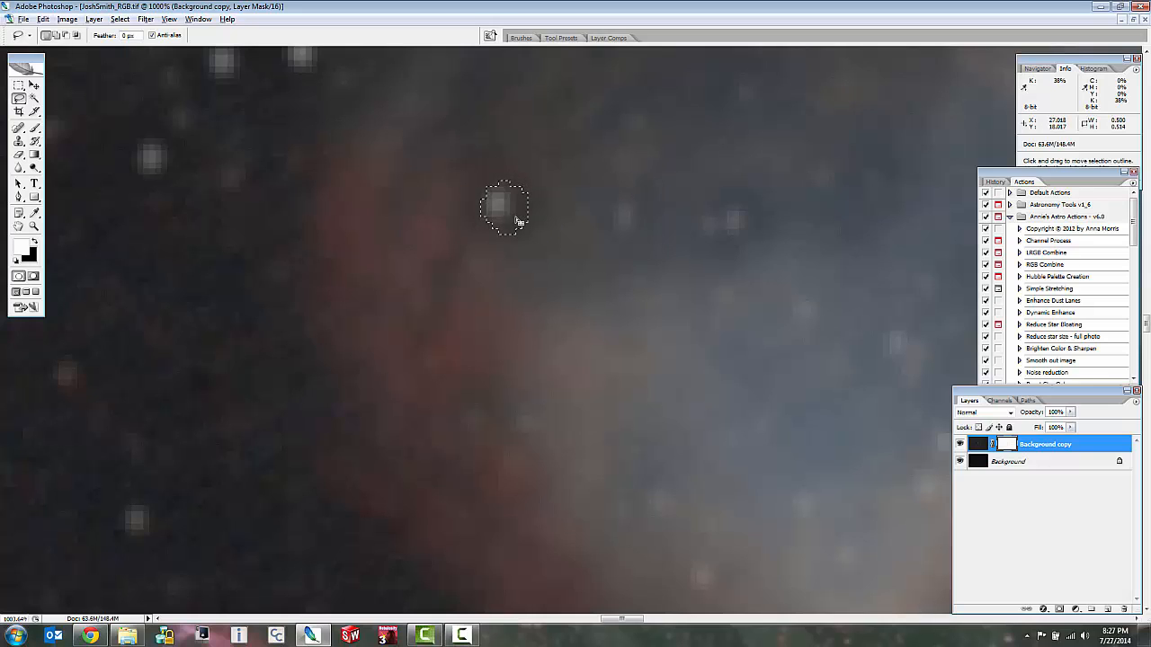
key(ctrl+h)
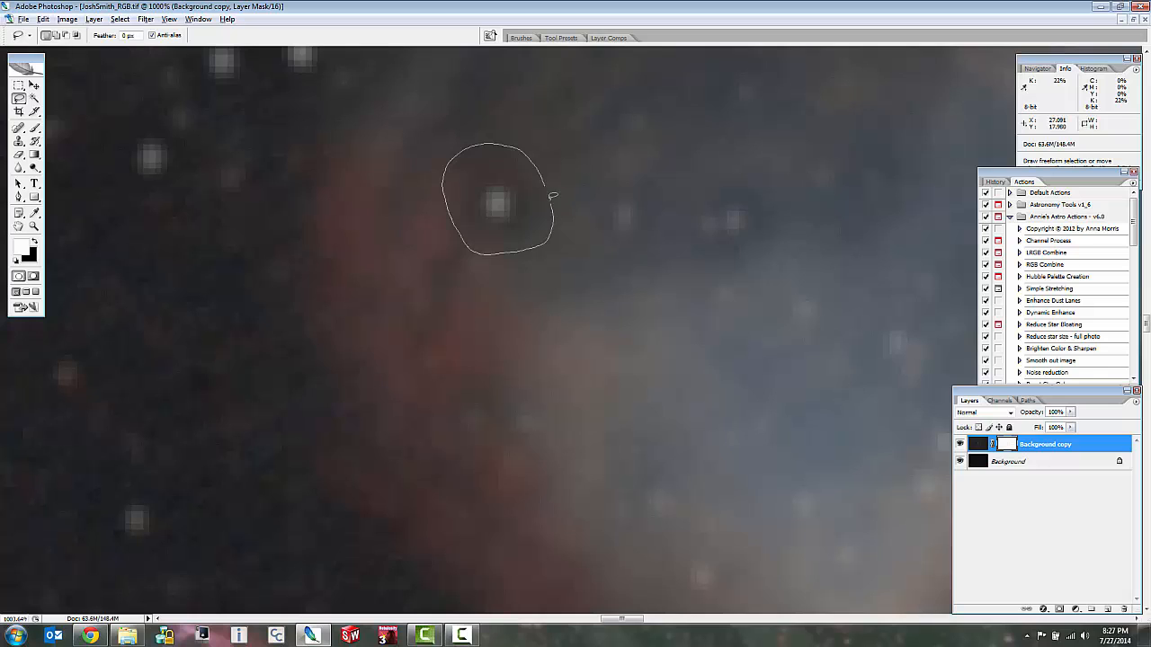
Lasso a wide area around the small white star on the nebula's left rim and feather the selection.
drag(552, 195, 551, 192)
right_click(519, 196)
click(566, 225)
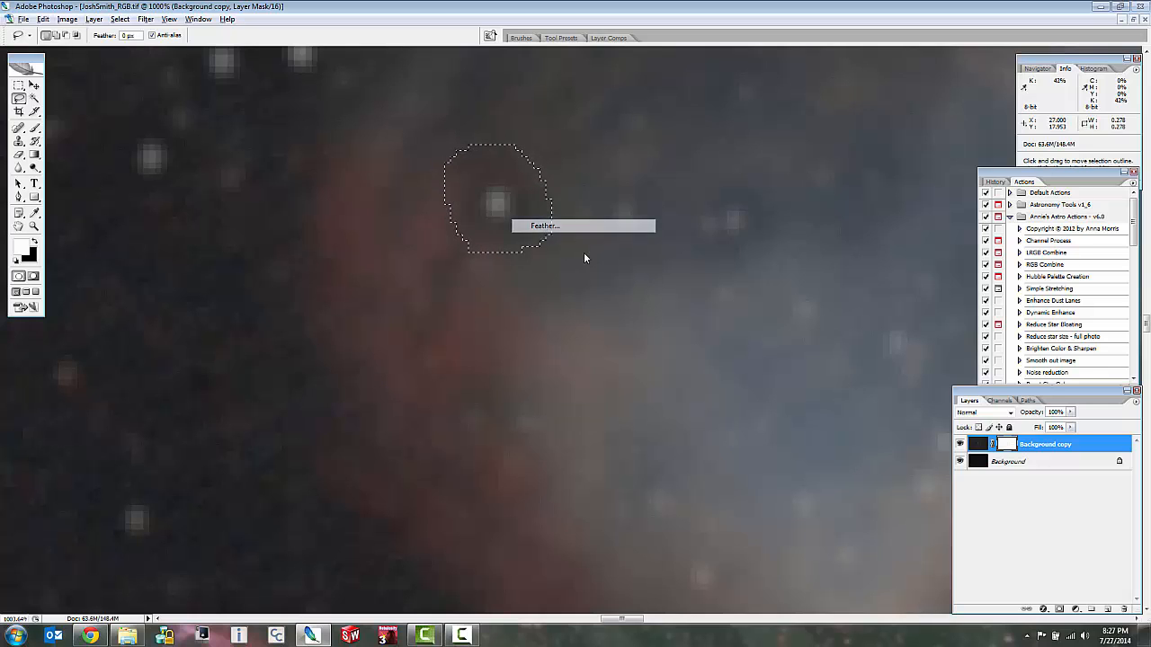
click(633, 214)
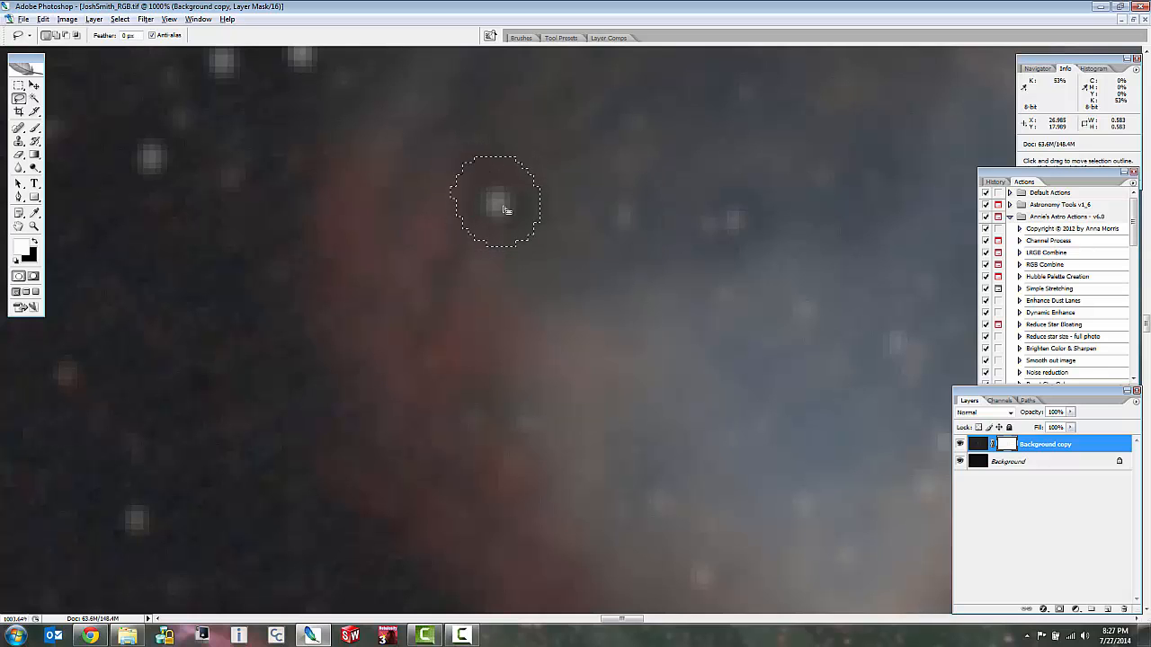
Fill the mask around the left-rim star with white at 75% opacity, and clear the selection.
right_click(501, 203)
click(598, 365)
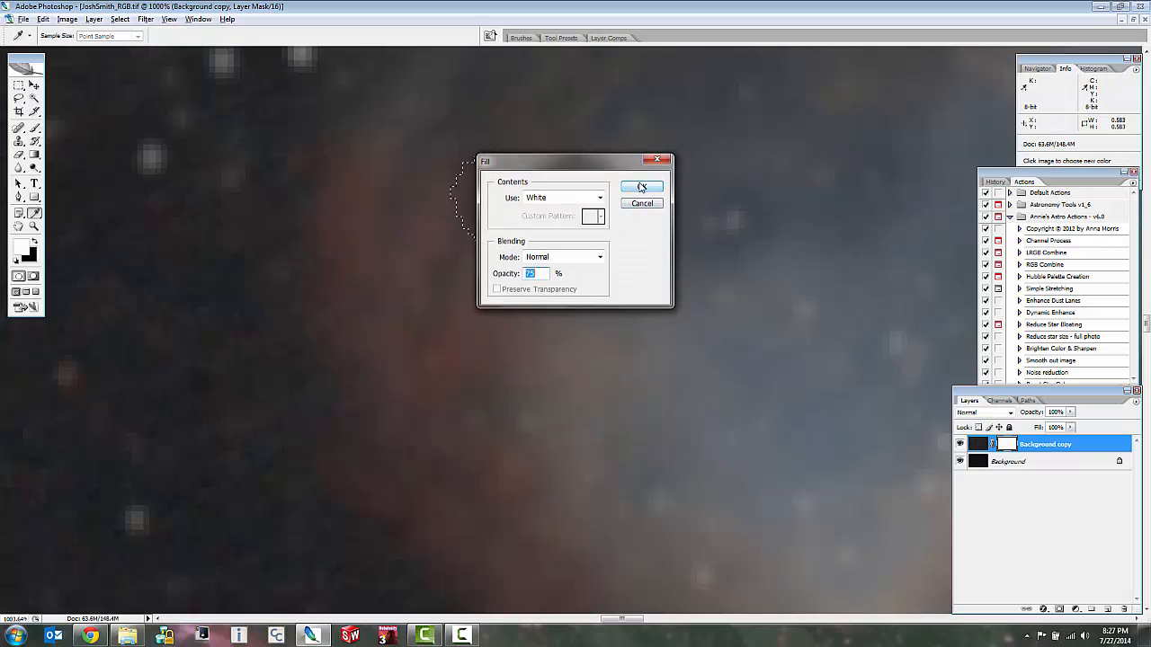
click(642, 186)
key(ctrl+d)
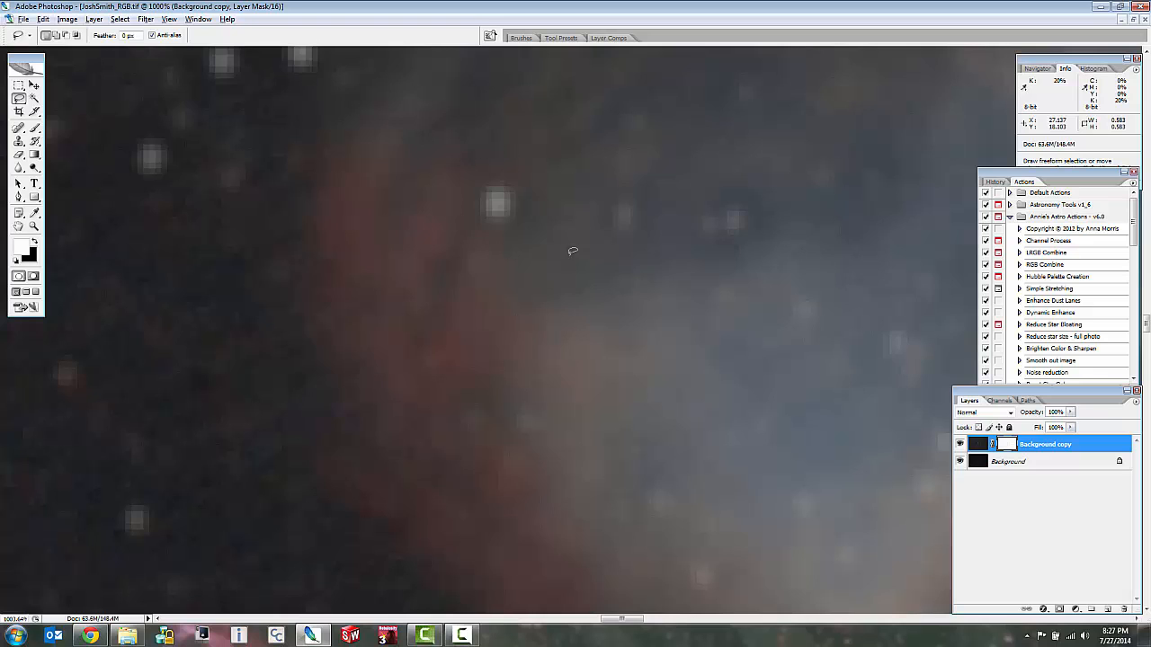
Flatten the image into a single background layer.
scroll(572, 251, down, 6)
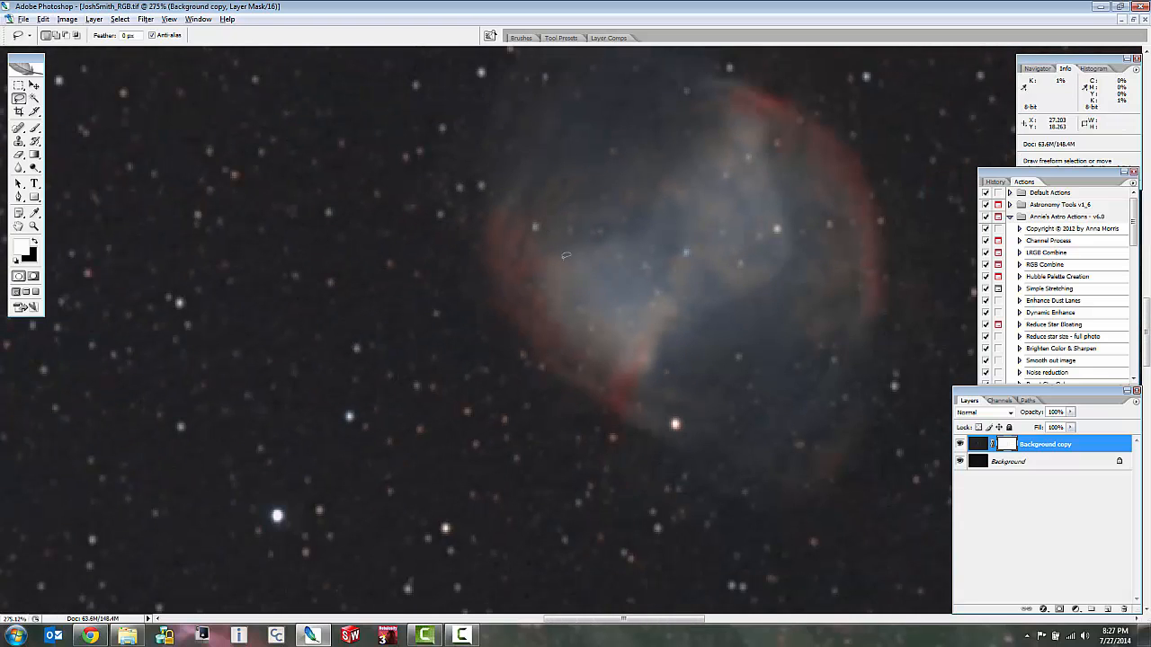
scroll(759, 167, down, 1)
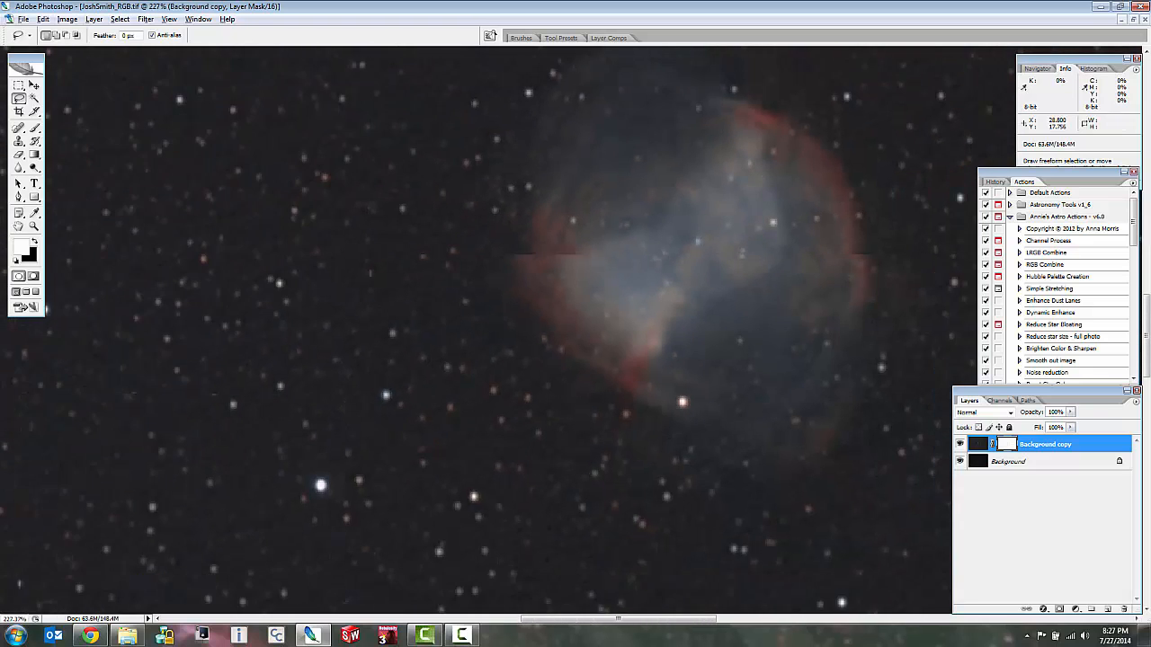
scroll(710, 388, down, 6)
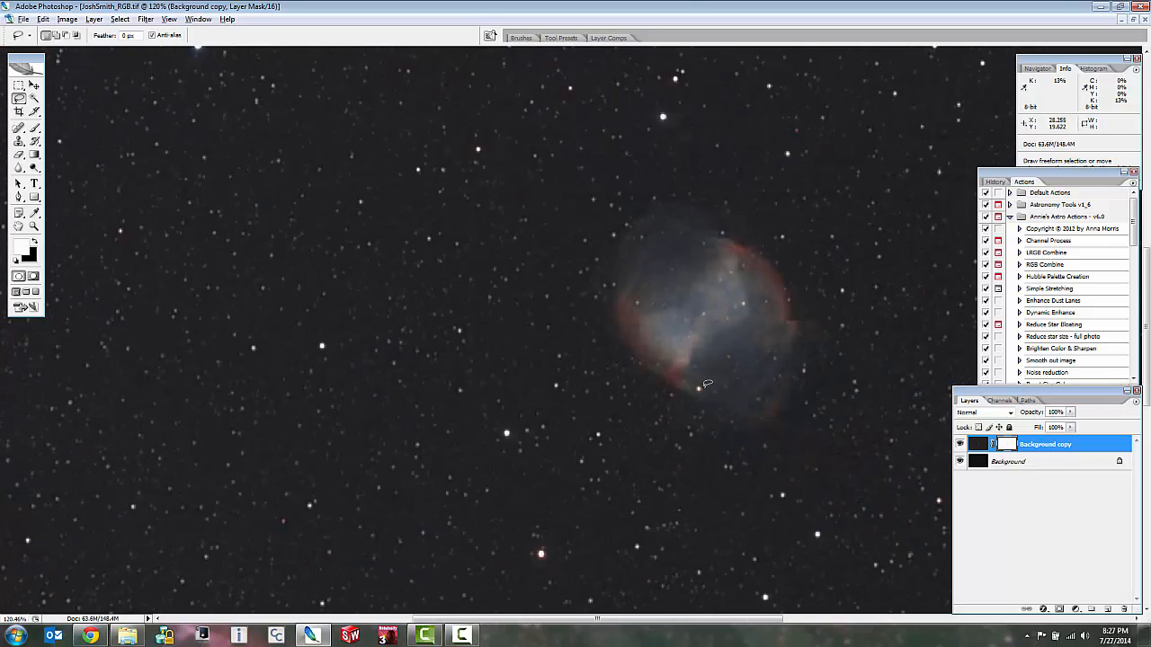
scroll(683, 371, up, 1)
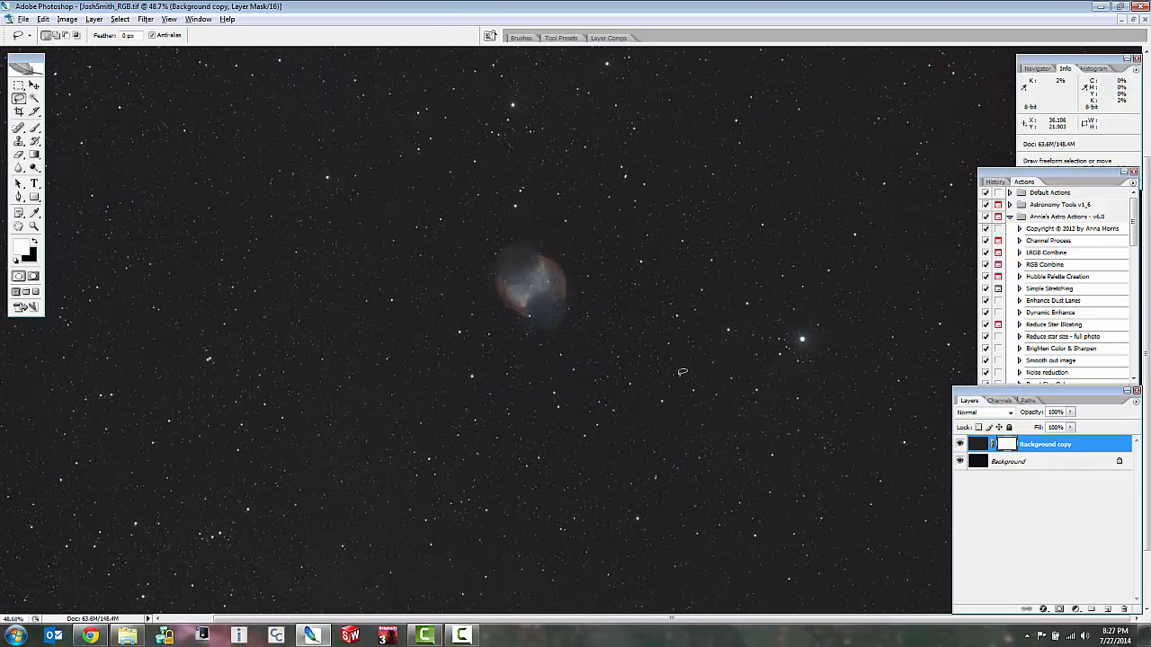
right_click(1031, 465)
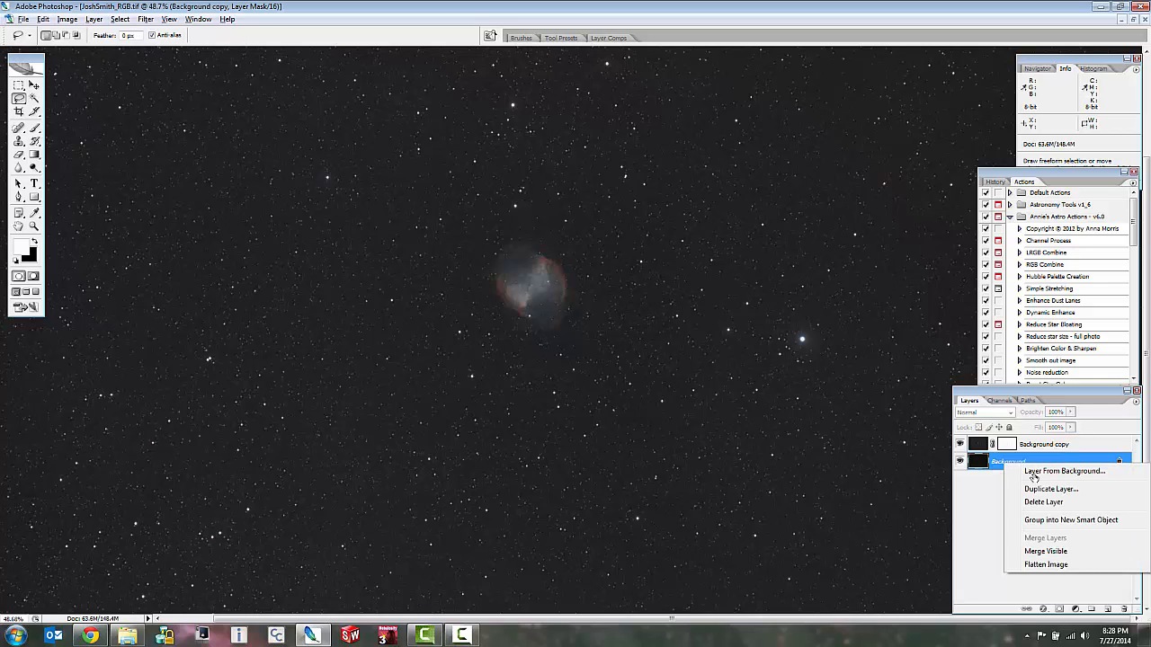
click(1046, 565)
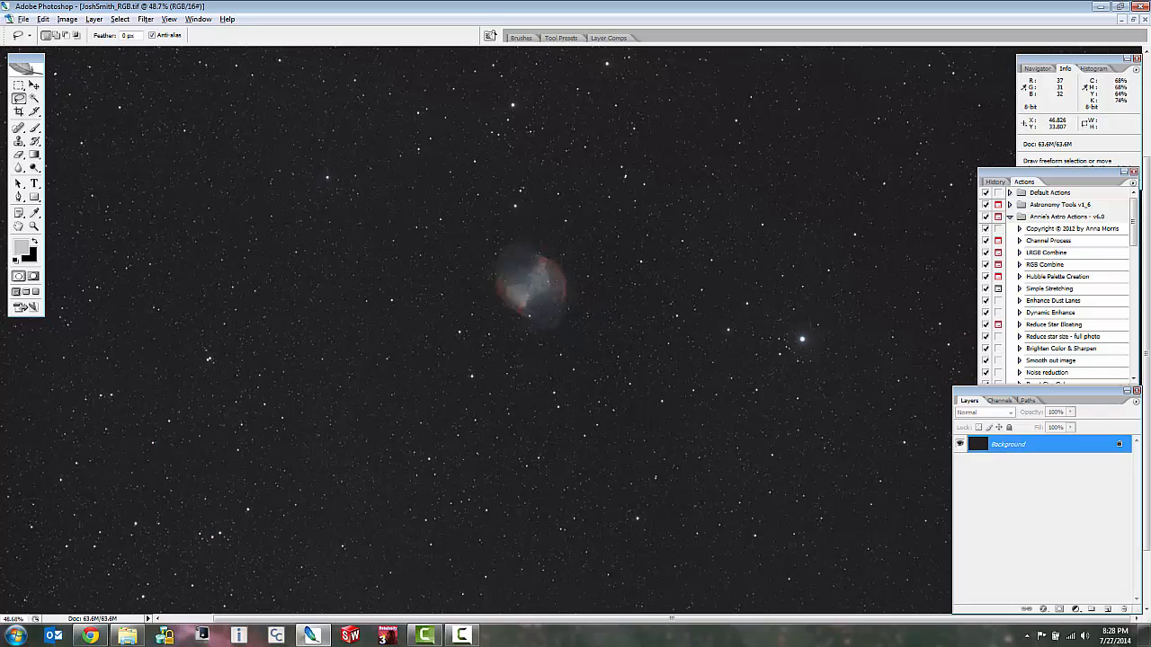
click(462, 636)
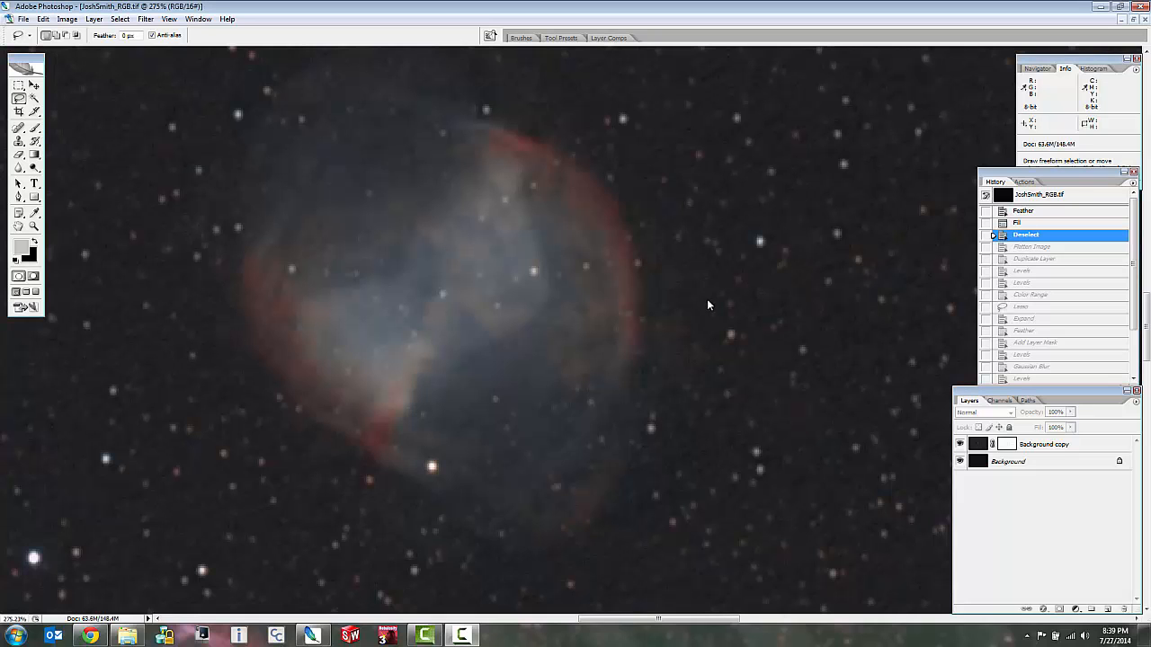
Target the duplicate layer's mask and lasso loosely around the entire nebula, leaving out the small star beside its upper rim.
scroll(706, 299, down, 3)
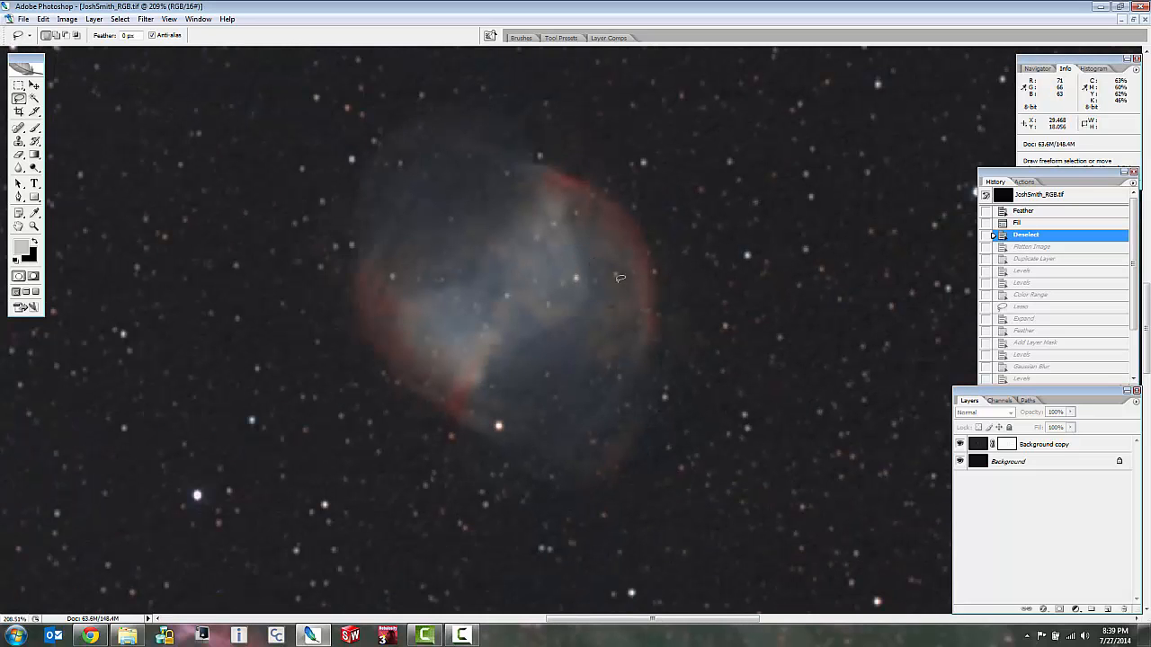
scroll(620, 279, down, 5)
scroll(619, 279, up, 4)
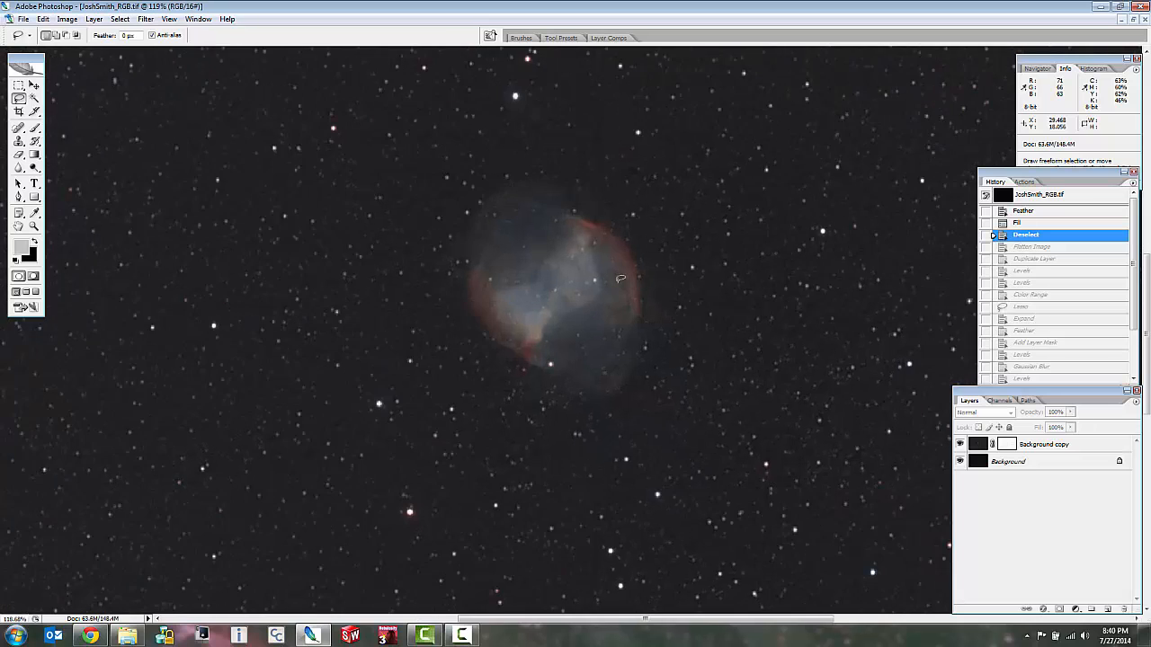
scroll(475, 275, up, 2)
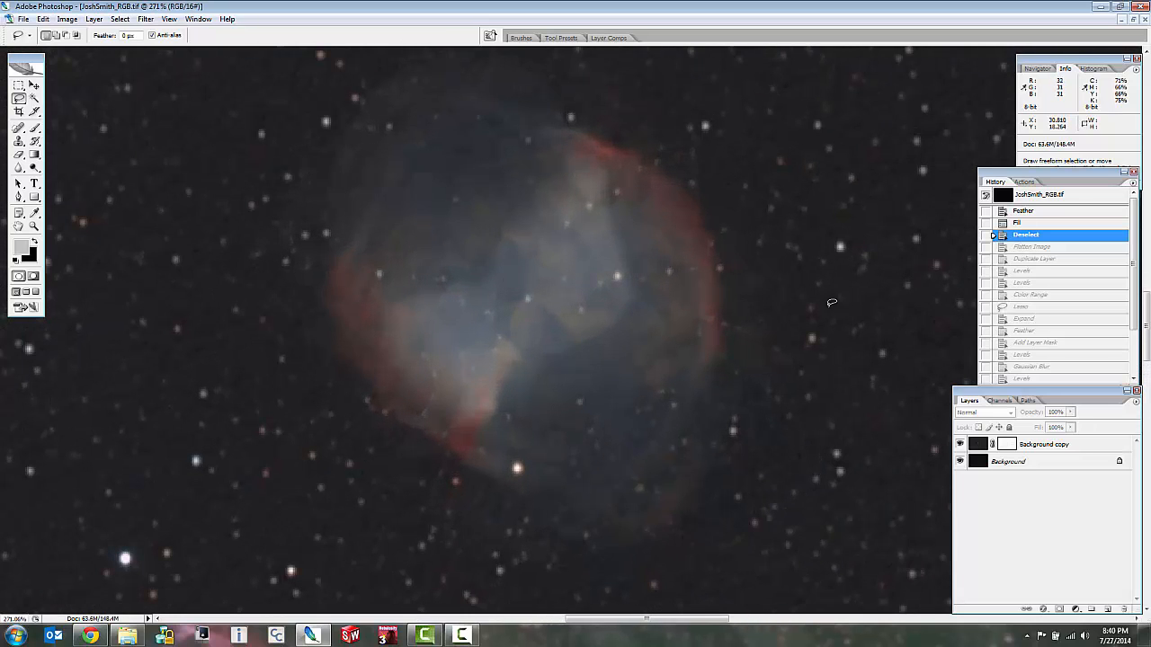
click(1005, 444)
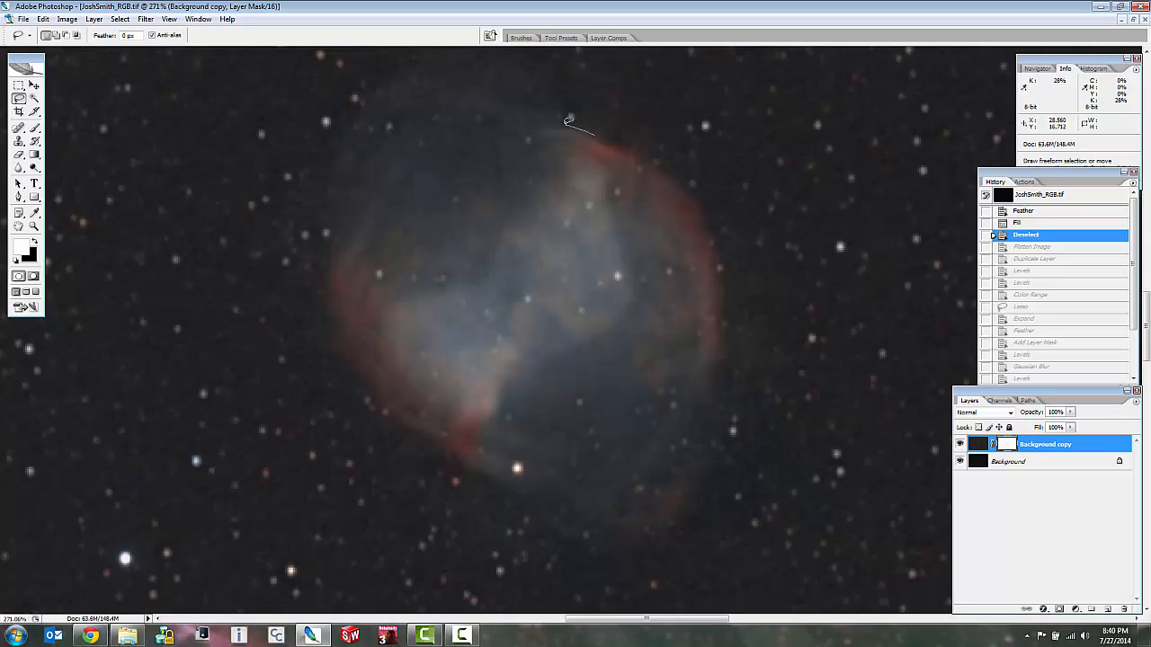
mouse_move(568, 120)
mouse_down()
mouse_move(457, 78)
mouse_move(386, 103)
mouse_move(350, 181)
mouse_up()
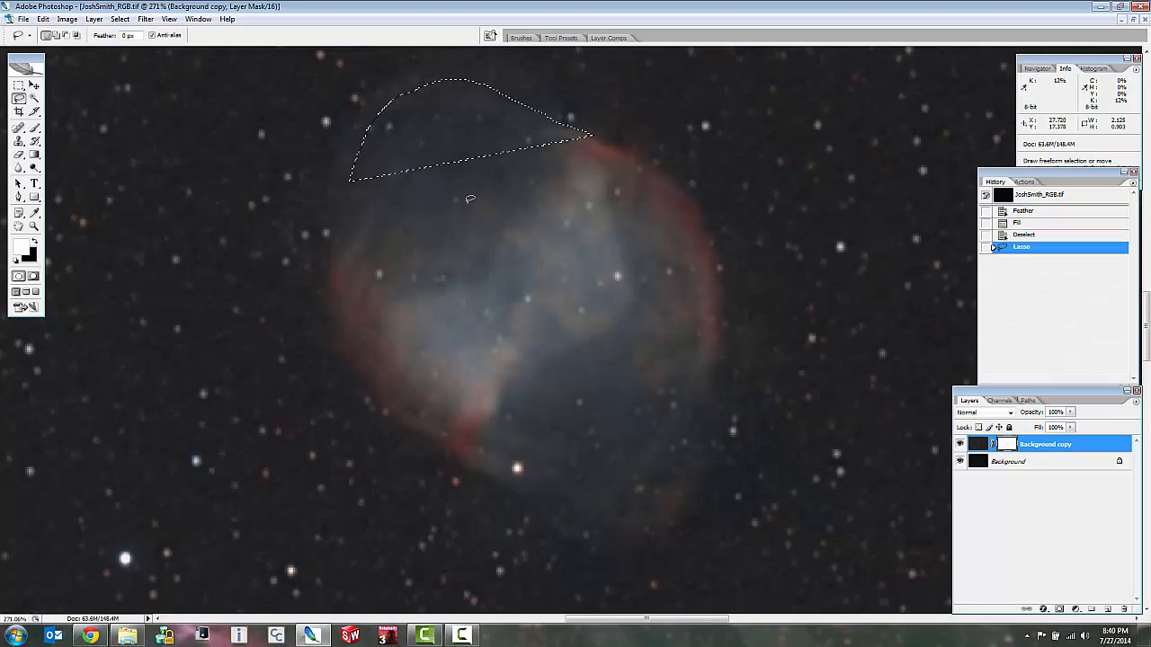
key(ctrl+d)
mouse_move(597, 130)
mouse_down()
mouse_move(538, 71)
mouse_move(430, 50)
mouse_move(362, 83)
mouse_move(311, 159)
mouse_move(287, 270)
mouse_move(343, 393)
mouse_move(388, 444)
mouse_move(505, 521)
mouse_move(619, 555)
mouse_move(713, 515)
mouse_move(779, 379)
mouse_move(745, 215)
mouse_move(582, 85)
mouse_up()
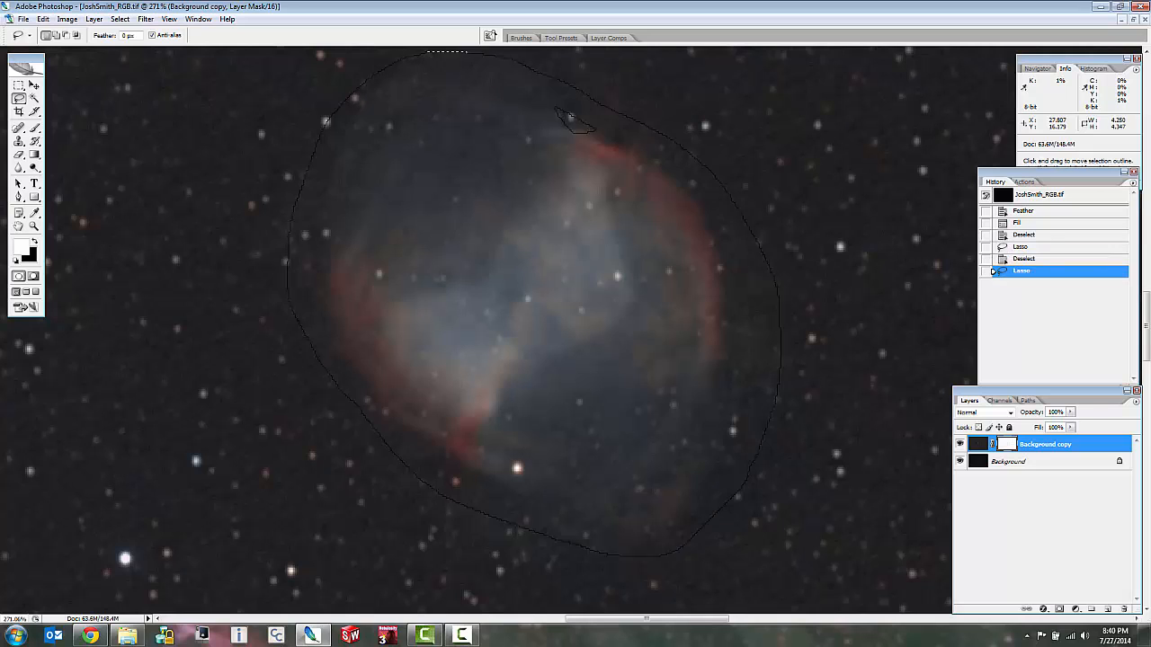
Feather the selection around the nebula with a radius of 15 pixels.
right_click(537, 190)
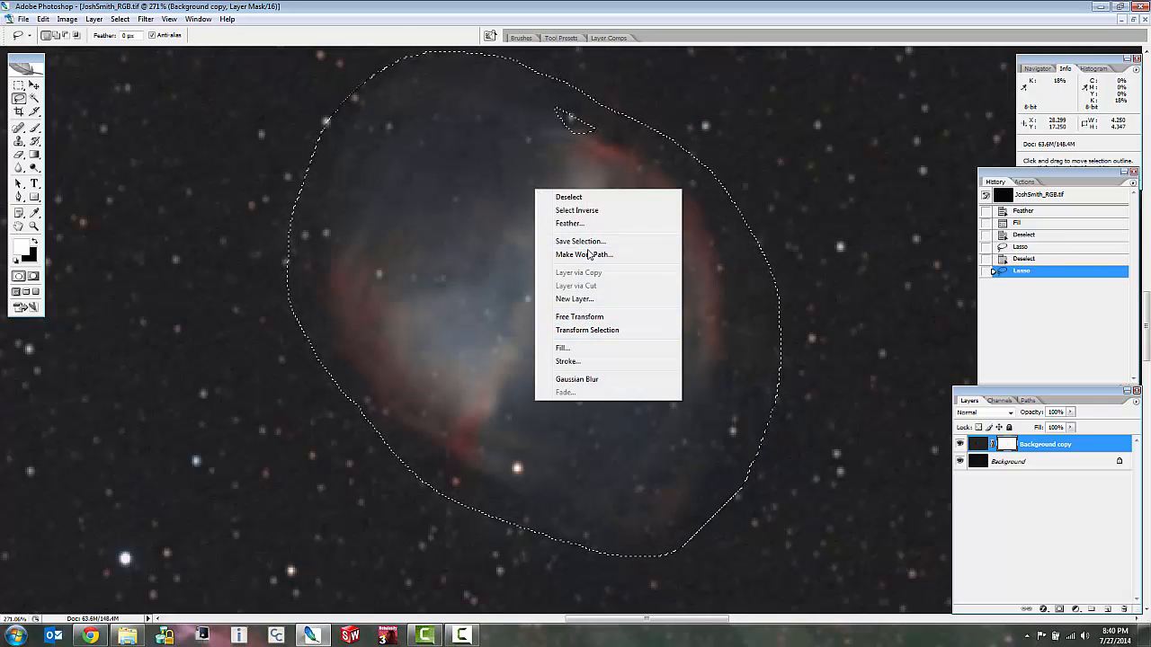
click(569, 223)
text(15)
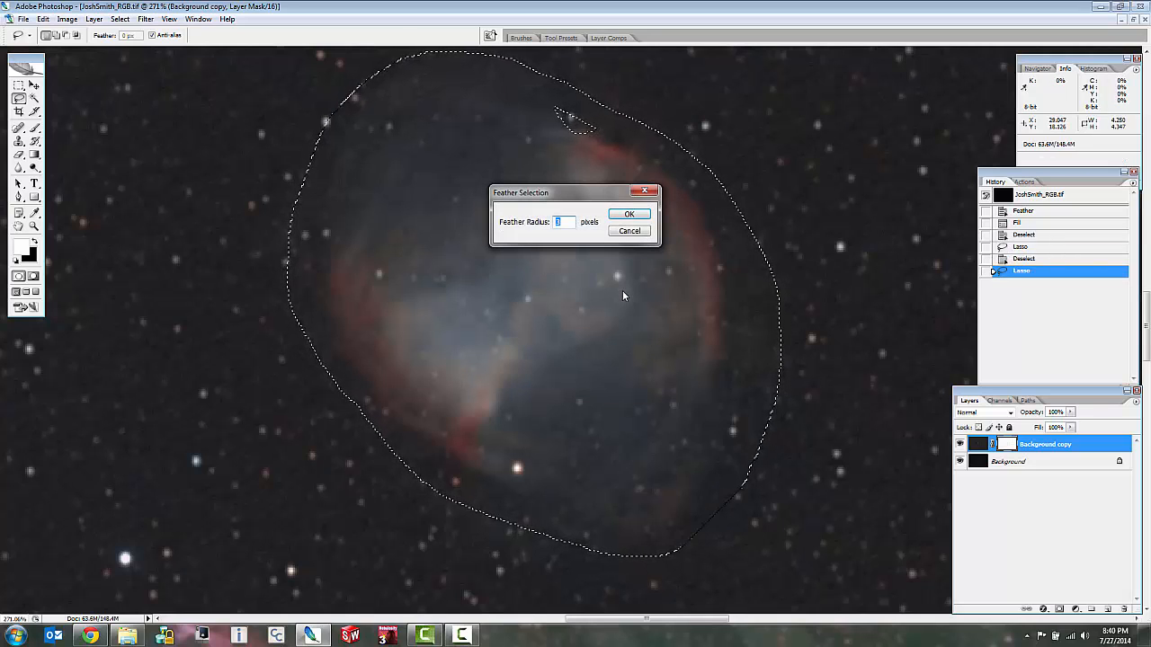
click(644, 214)
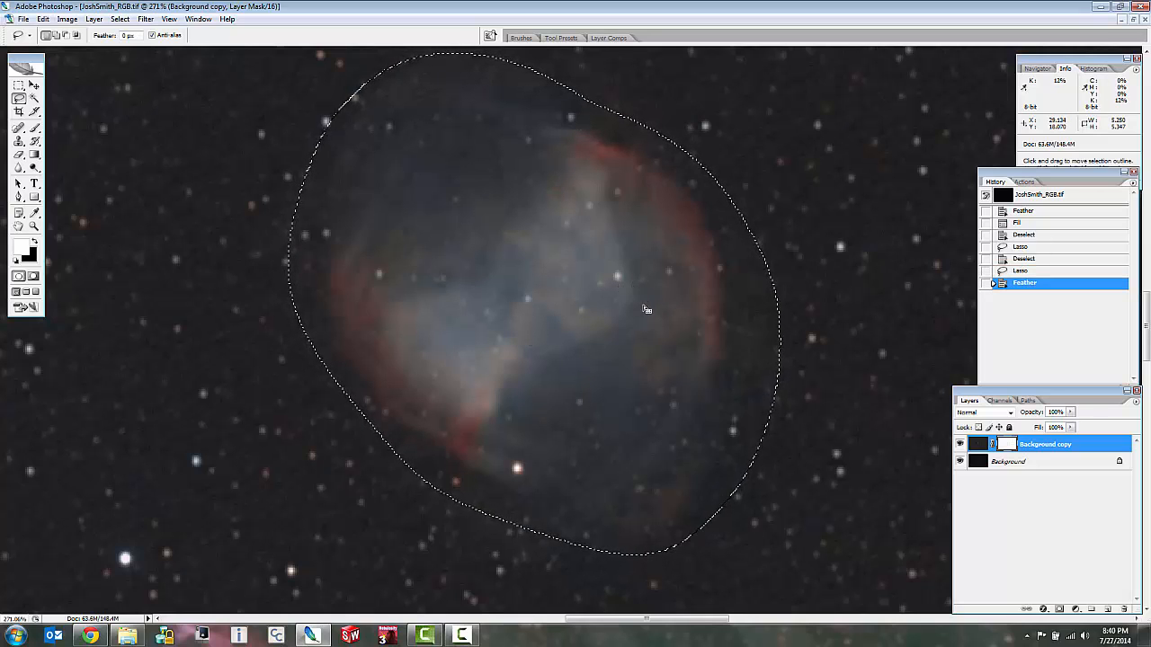
Brighten the mask inside the nebula selection with Levels by raising the midtone input to about 5.2, and clear the selection.
key(ctrl+l)
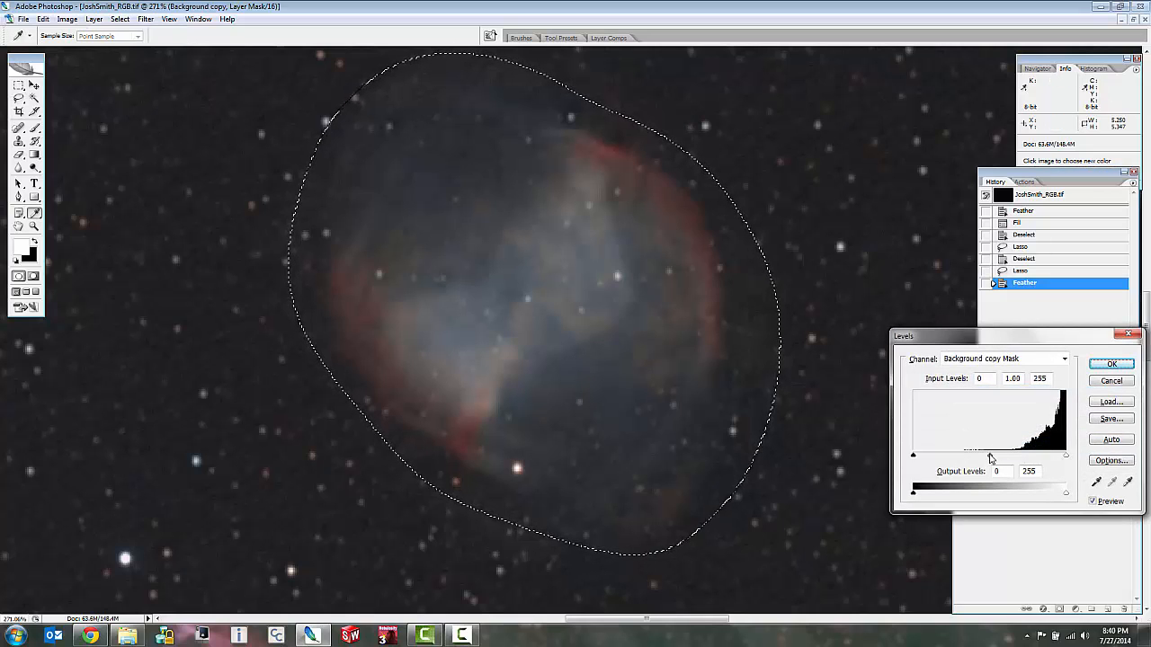
drag(992, 459, 924, 464)
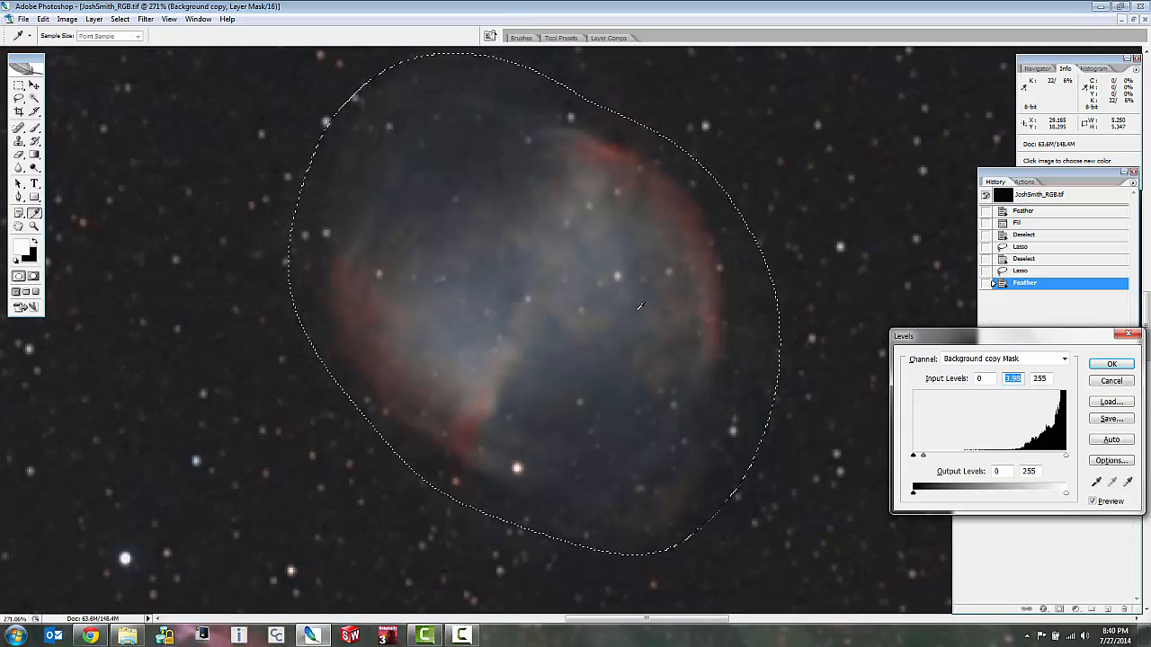
drag(925, 459, 916, 457)
click(1112, 366)
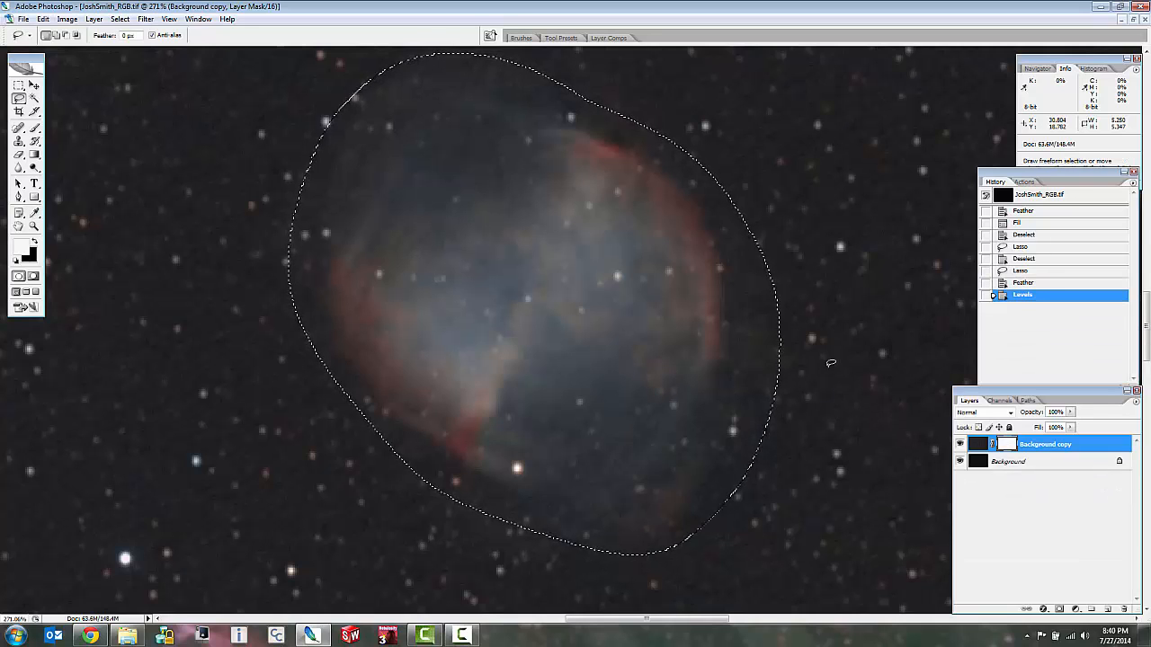
key(ctrl+d)
Examine the nebula close up and compare it with the duplicate layer hidden and shown.
scroll(831, 363, down, 5)
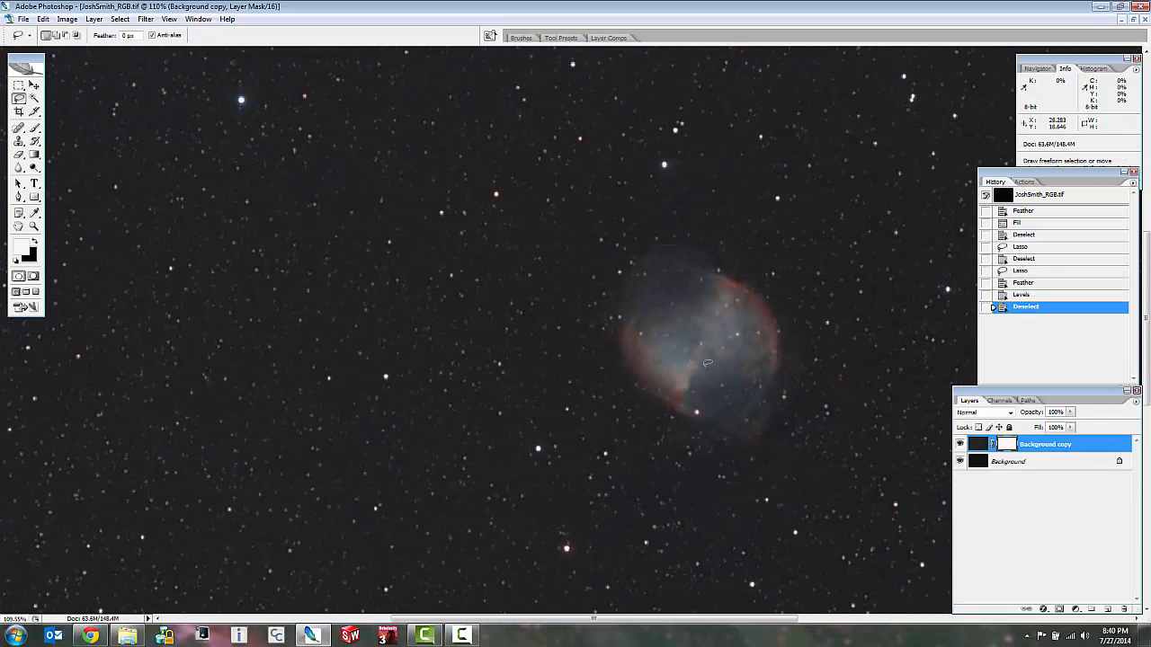
scroll(720, 299, up, 4)
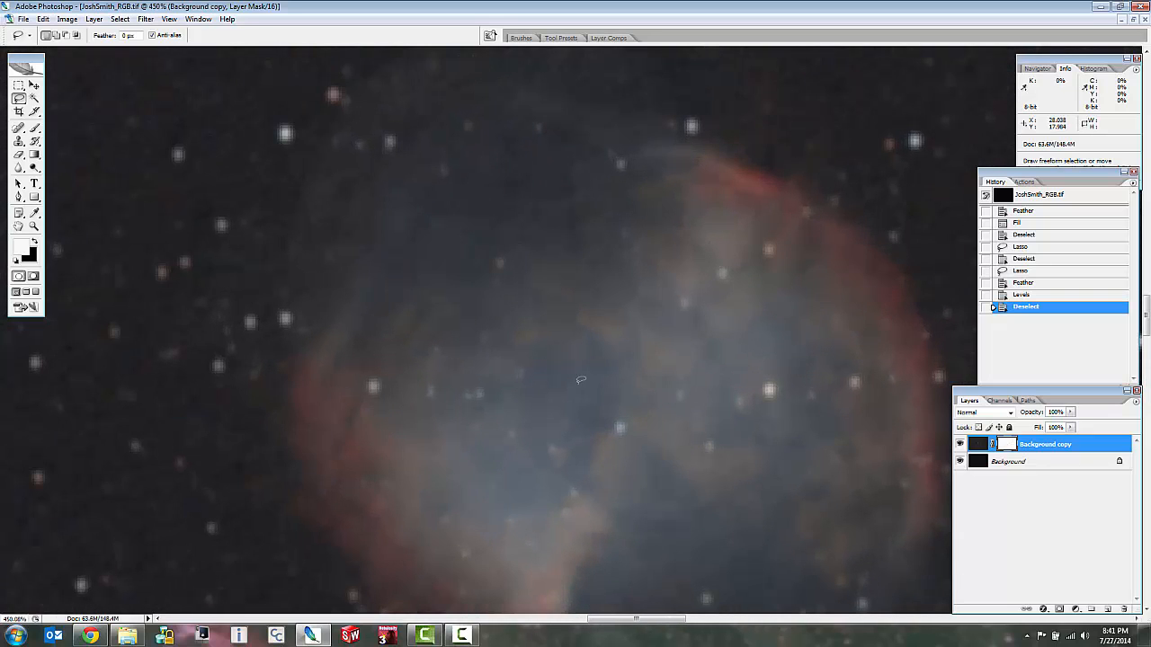
scroll(837, 322, down, 1)
scroll(850, 423, down, 2)
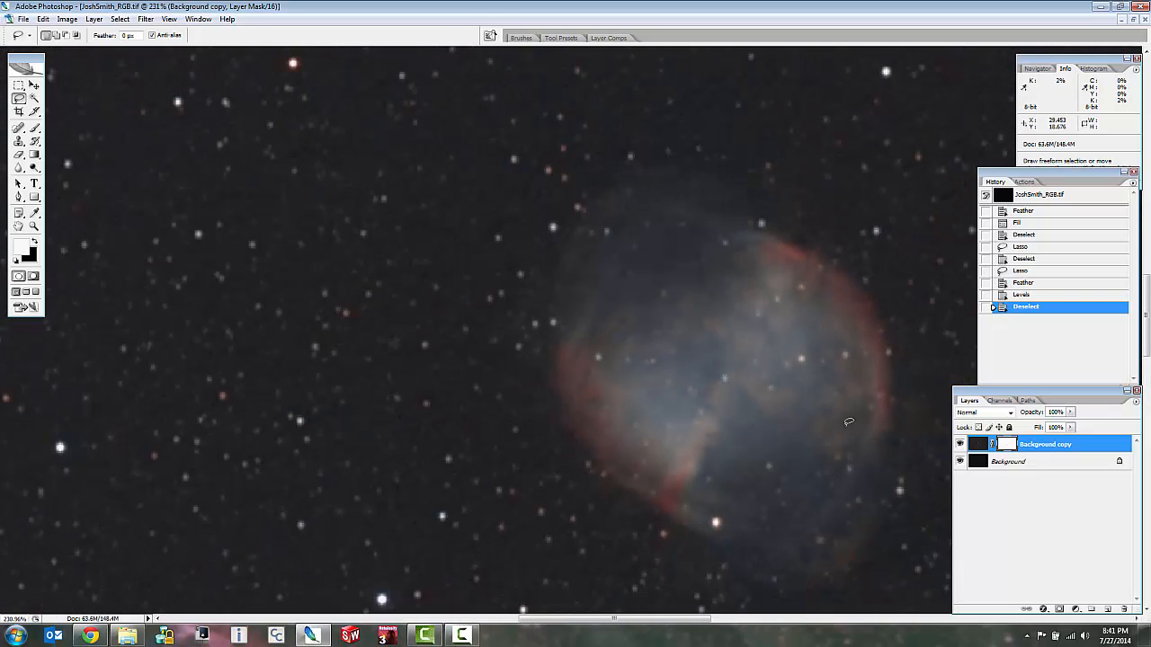
scroll(832, 477, up, 2)
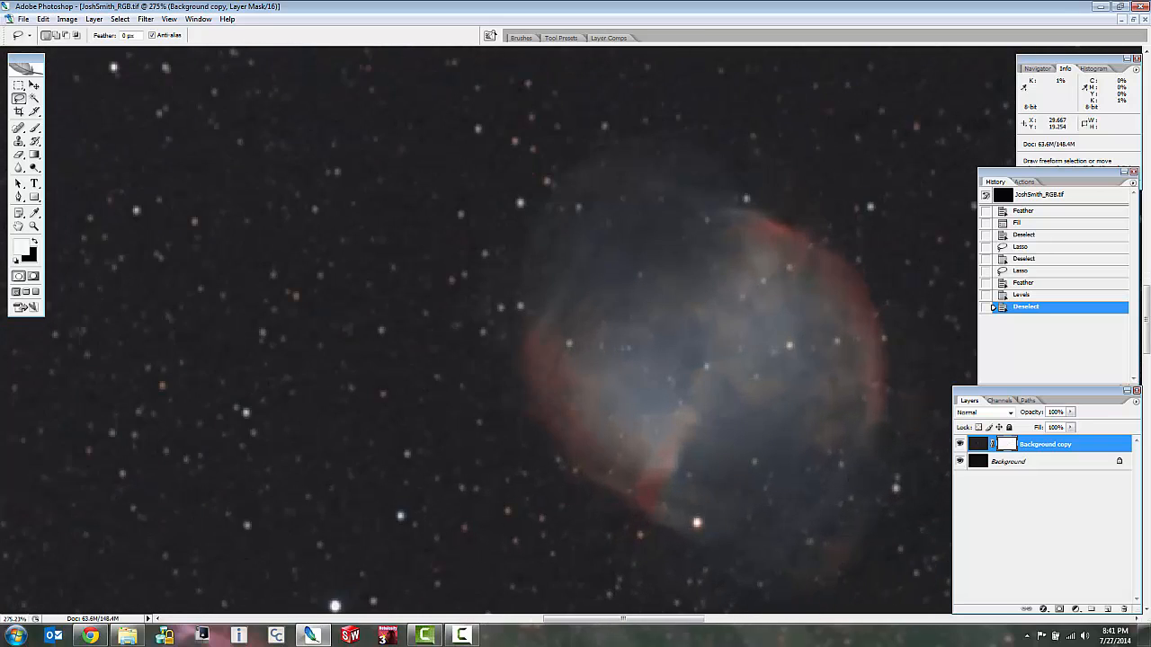
click(961, 445)
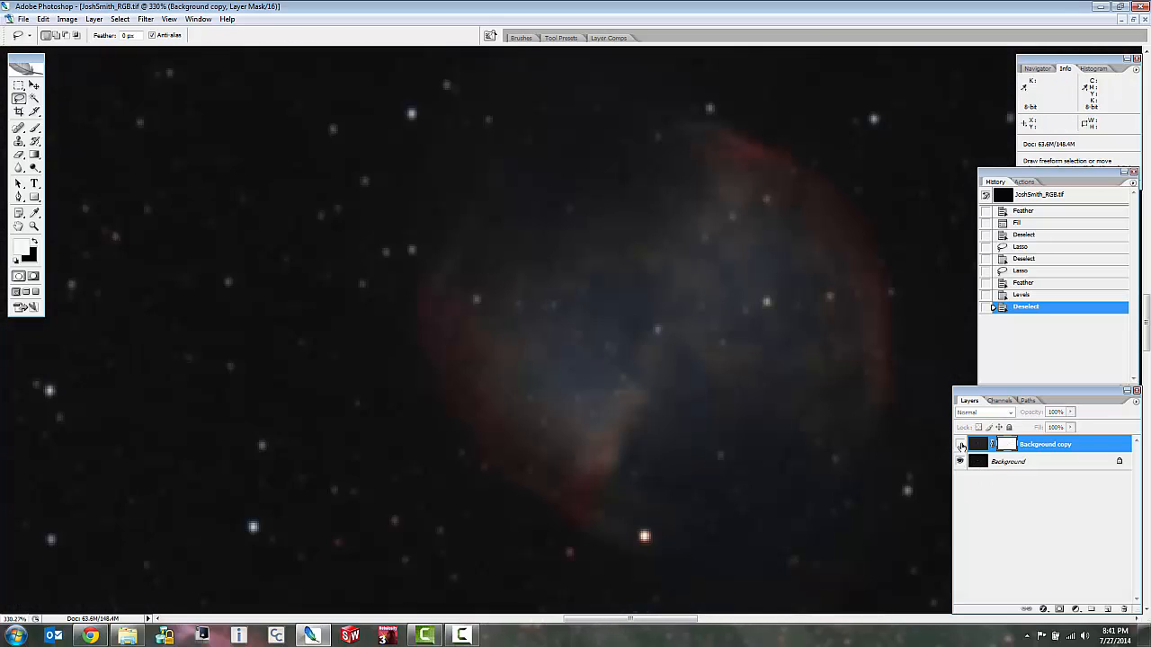
click(960, 445)
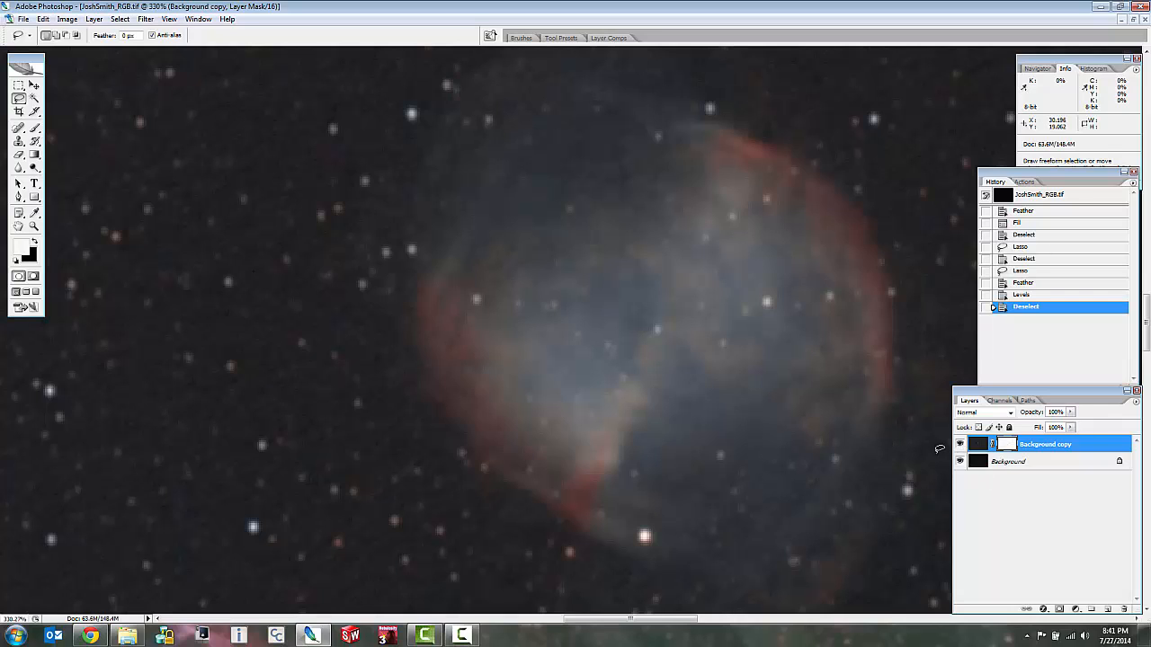
click(960, 445)
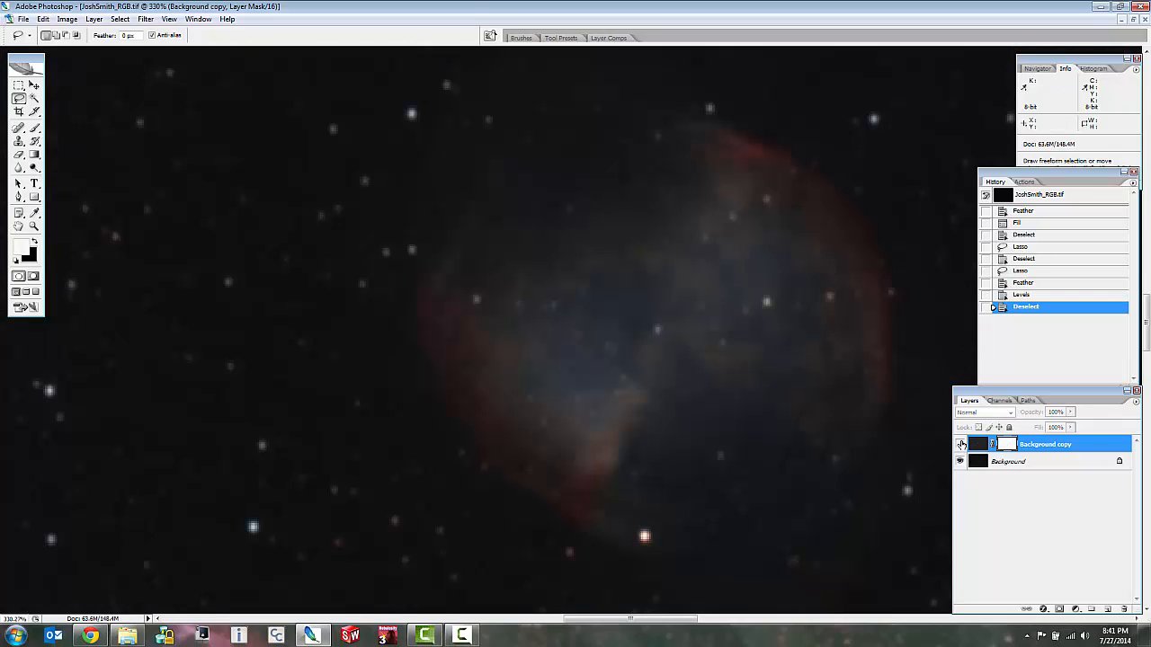
click(961, 445)
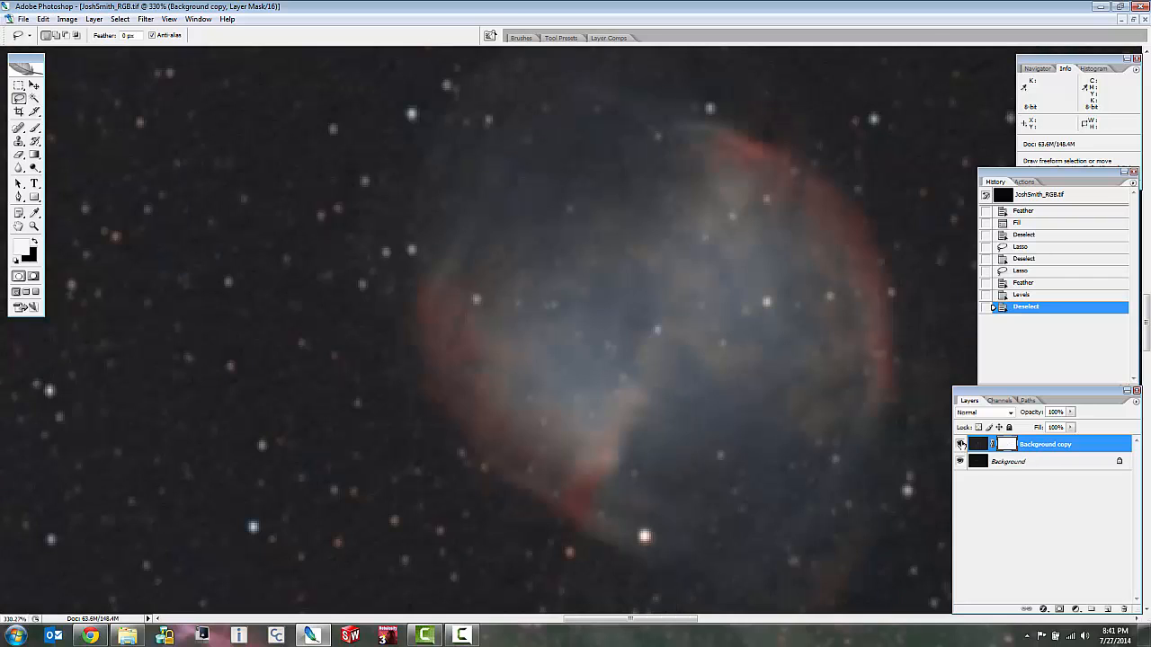
click(960, 445)
scroll(669, 470, down, 3)
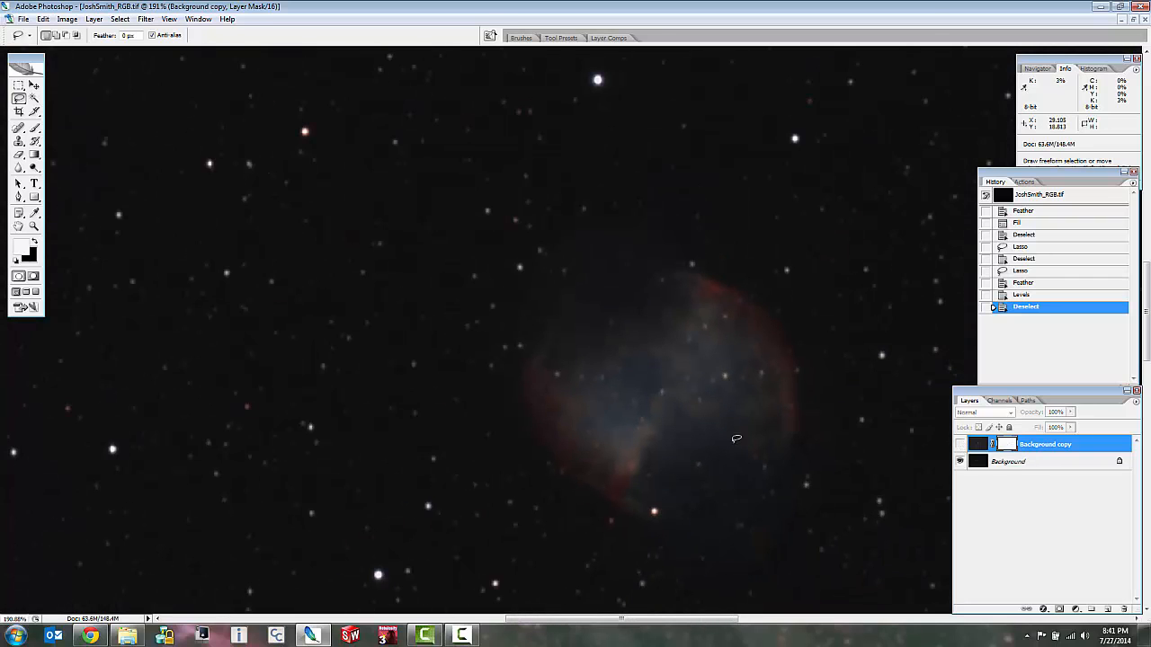
click(960, 445)
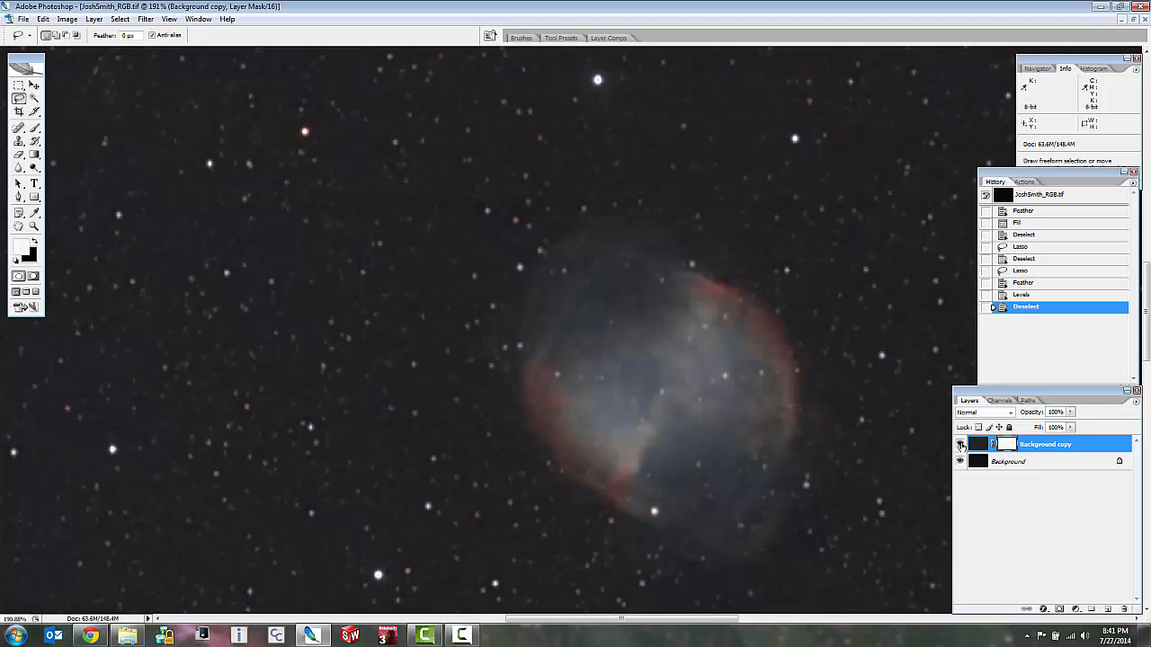
click(960, 445)
click(961, 445)
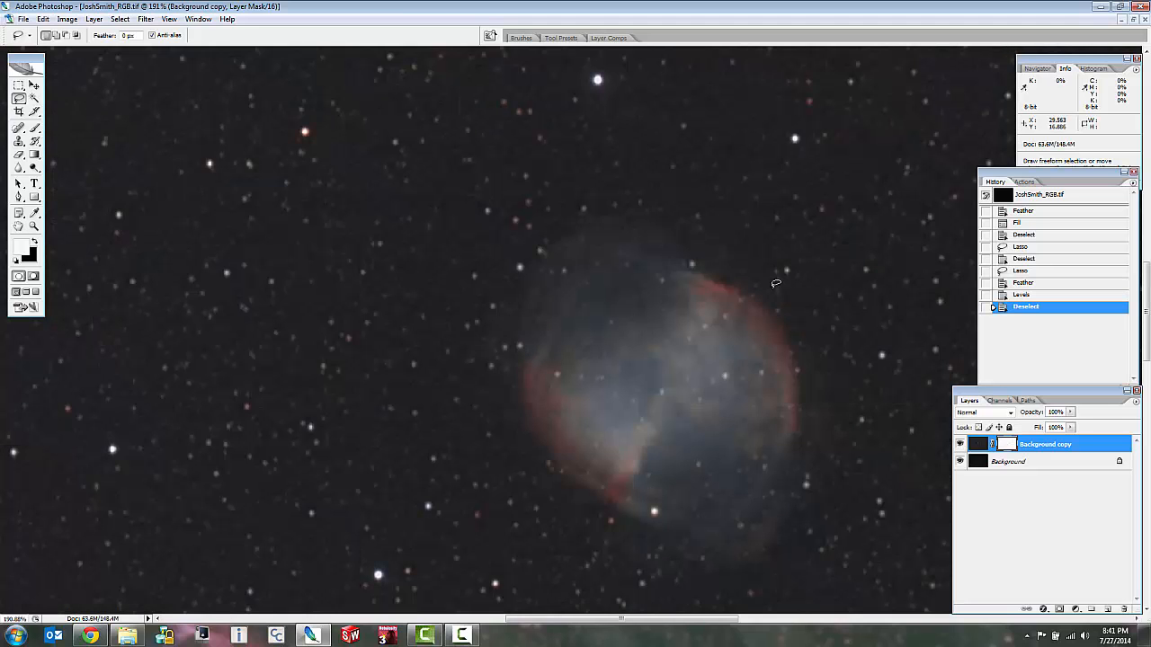
Compare the bright bluish star above the nebula at high magnification with the duplicate layer hidden and shown, and check the surrounding star field.
scroll(602, 54, up, 2)
scroll(601, 54, up, 8)
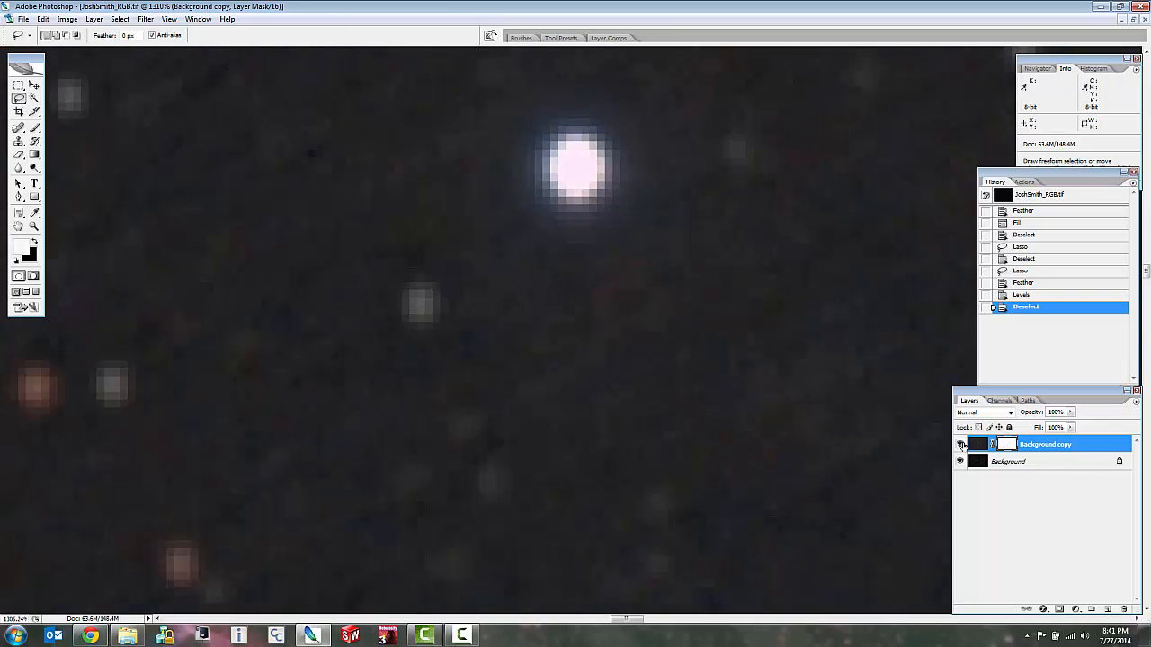
click(960, 445)
click(961, 446)
click(961, 446)
click(960, 445)
scroll(801, 530, down, 15)
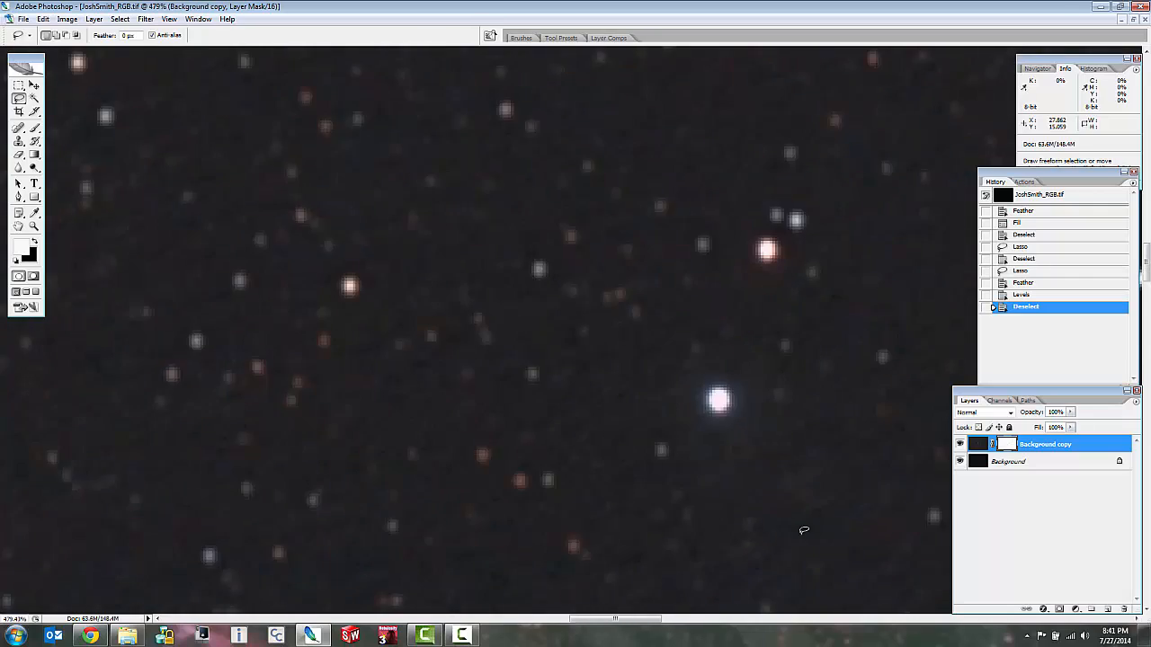
scroll(801, 530, down, 3)
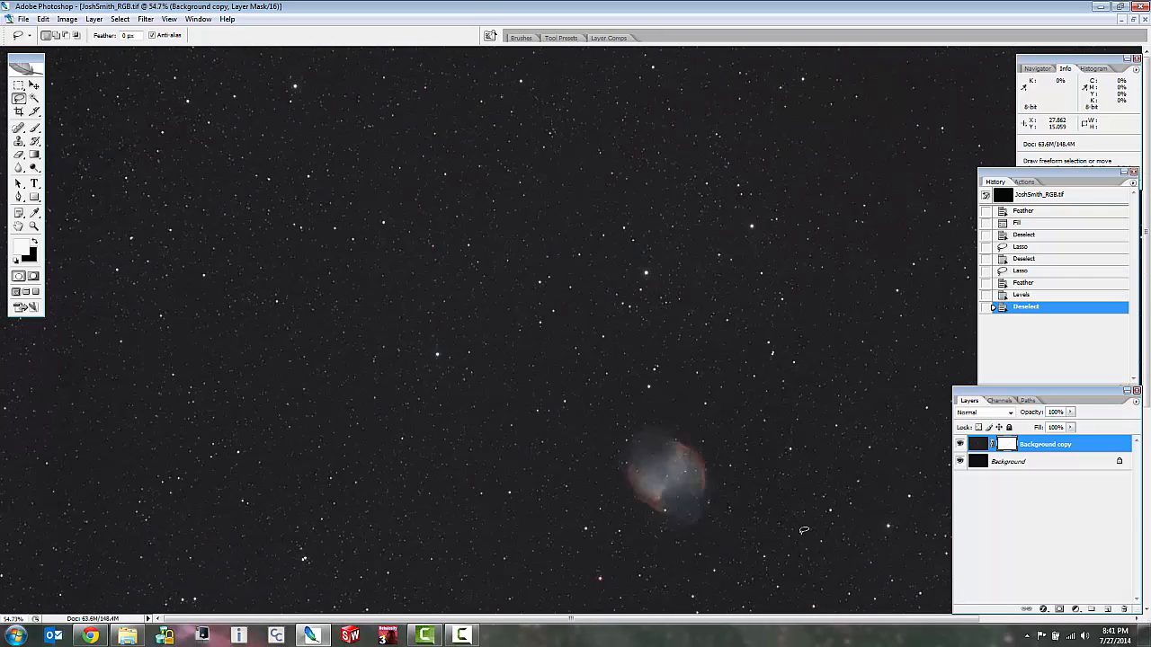
Flatten the image into a single background layer and duplicate that layer.
scroll(559, 393, up, 5)
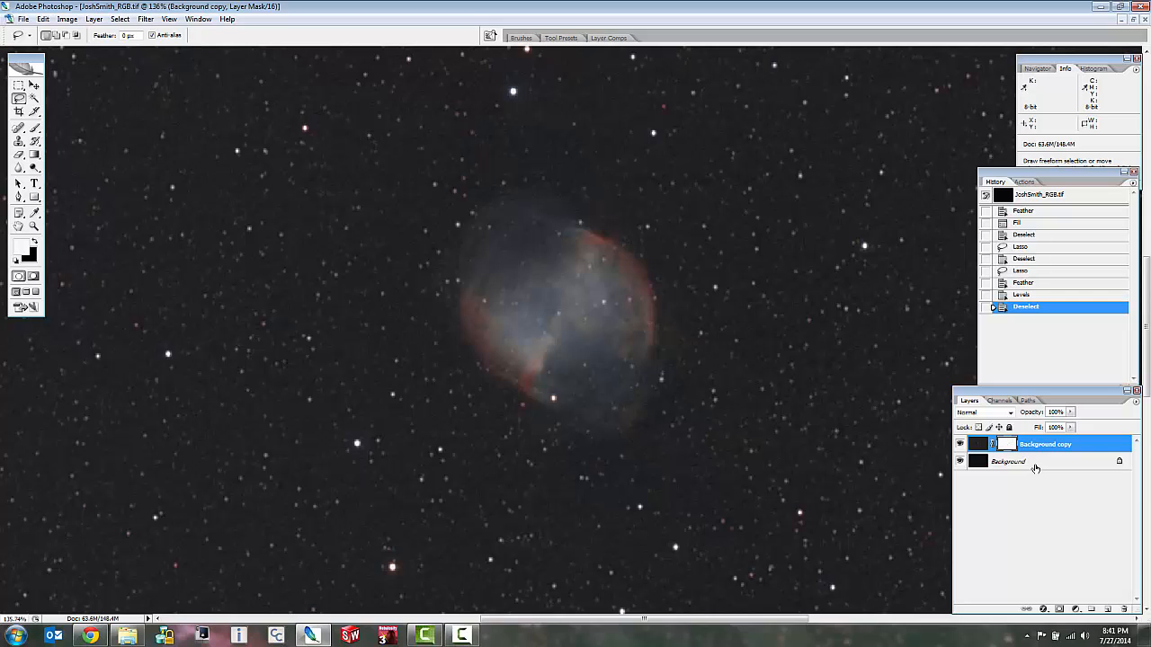
right_click(1007, 464)
click(1046, 568)
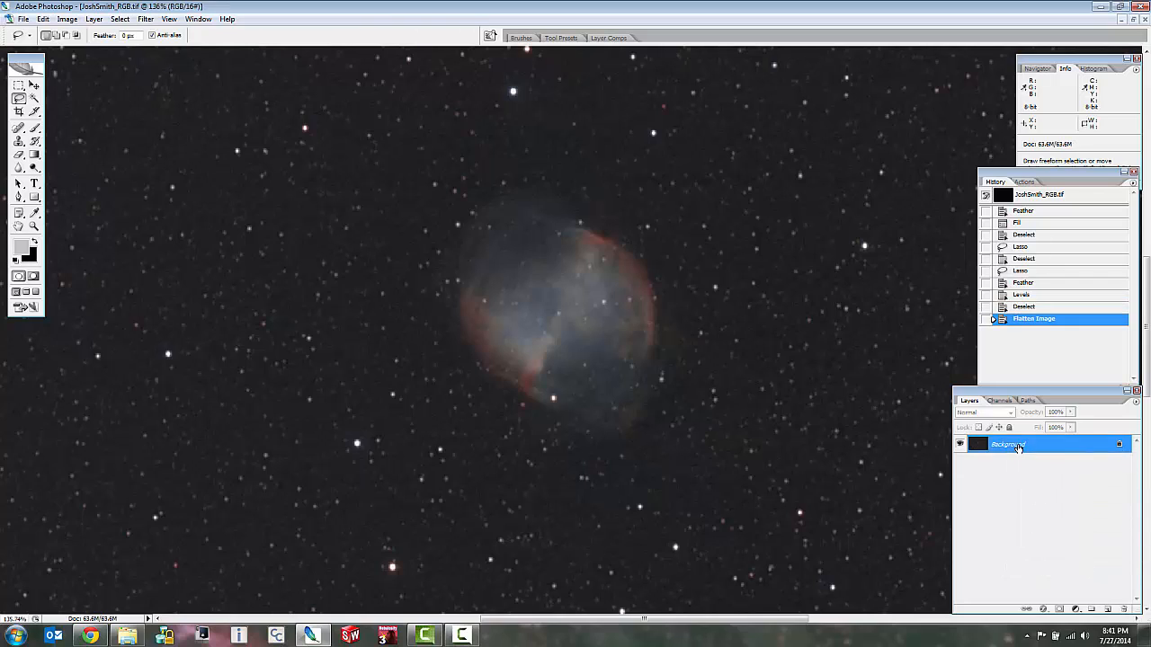
drag(1018, 447, 1108, 609)
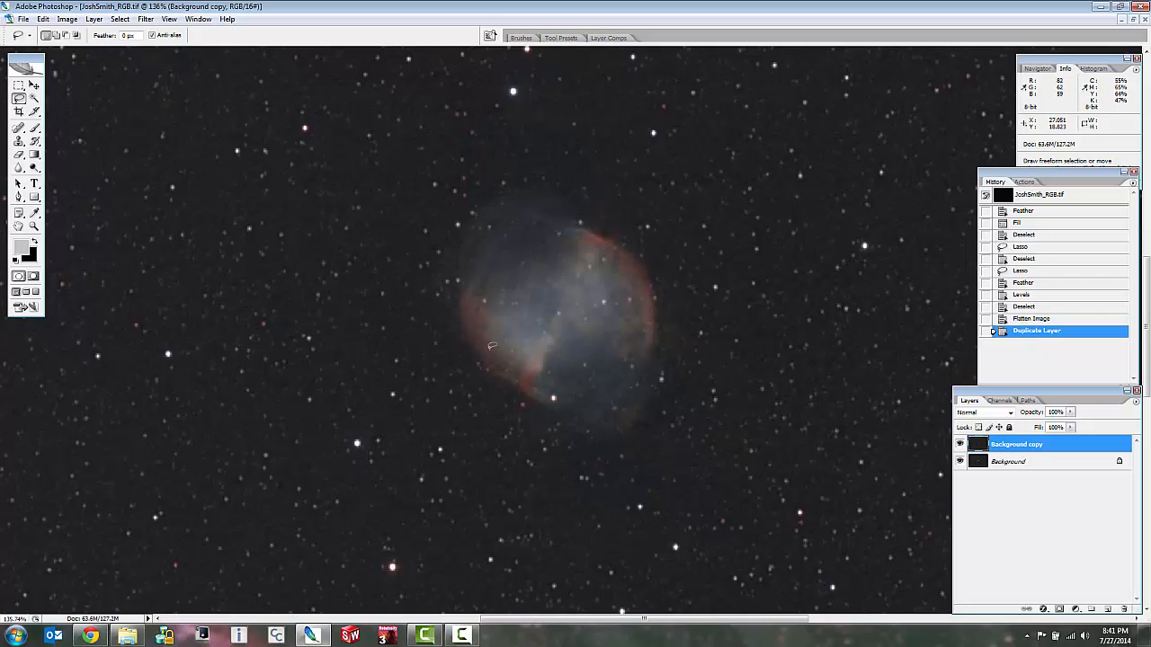
scroll(353, 295, up, 5)
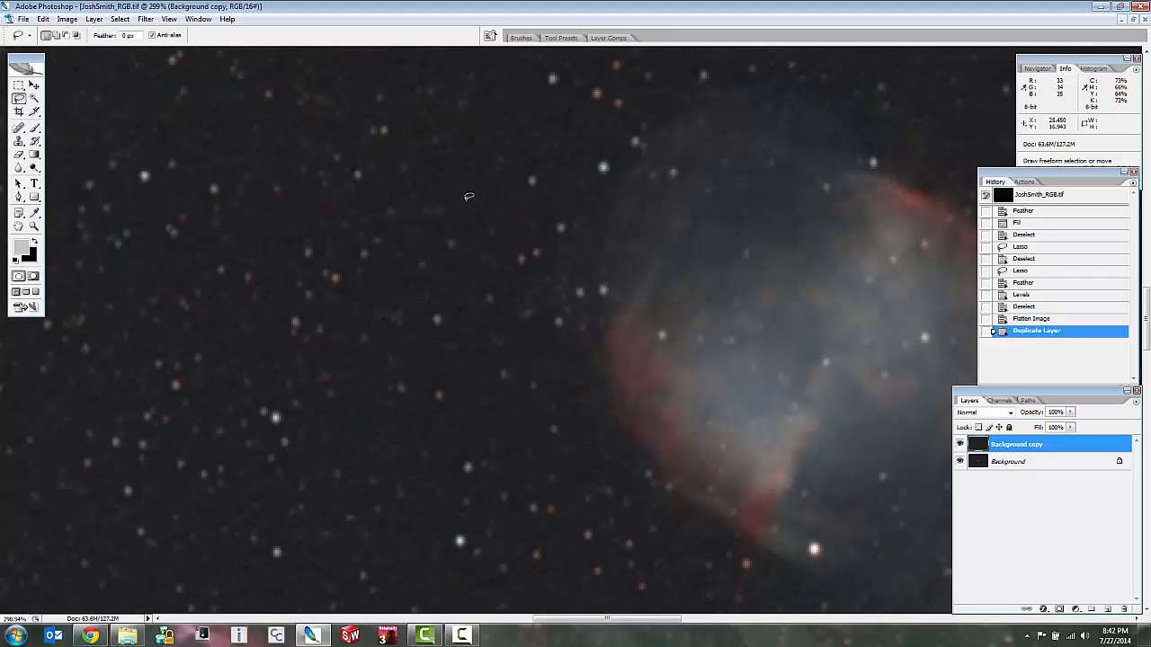
scroll(468, 197, down, 5)
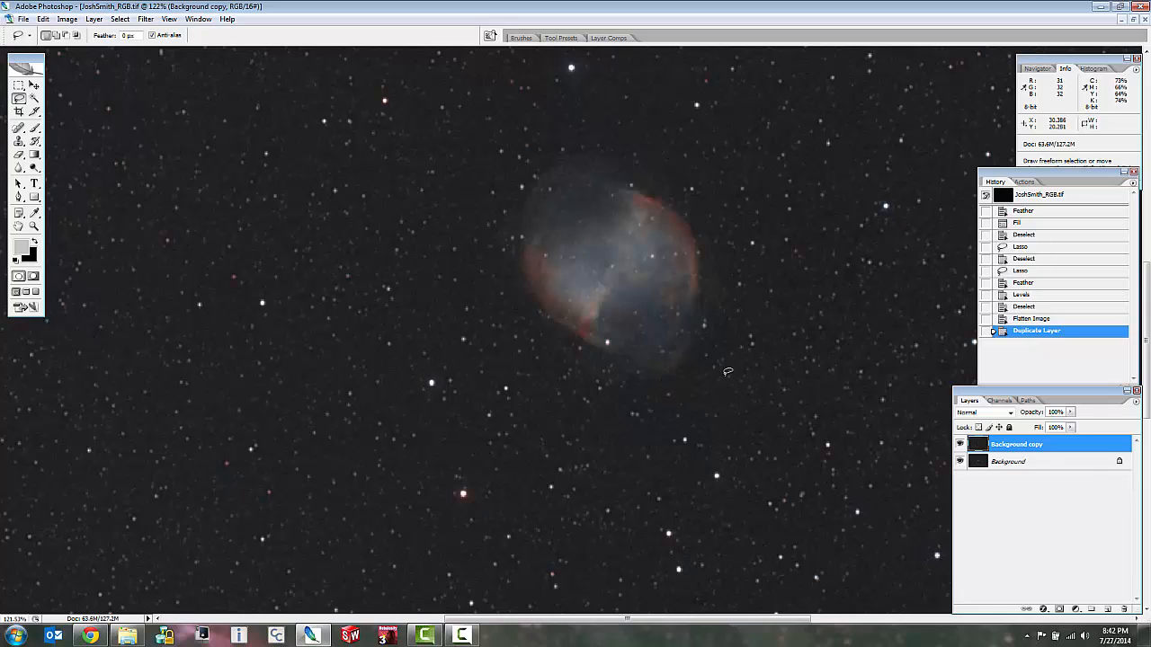
scroll(729, 372, up, 2)
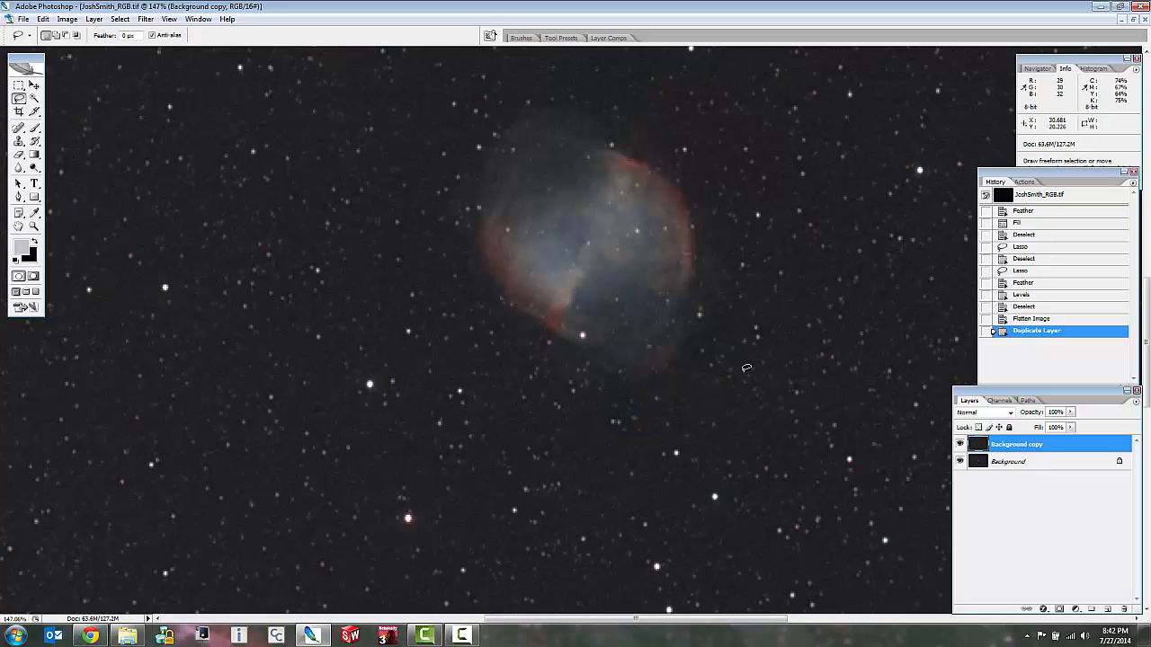
scroll(530, 417, down, 2)
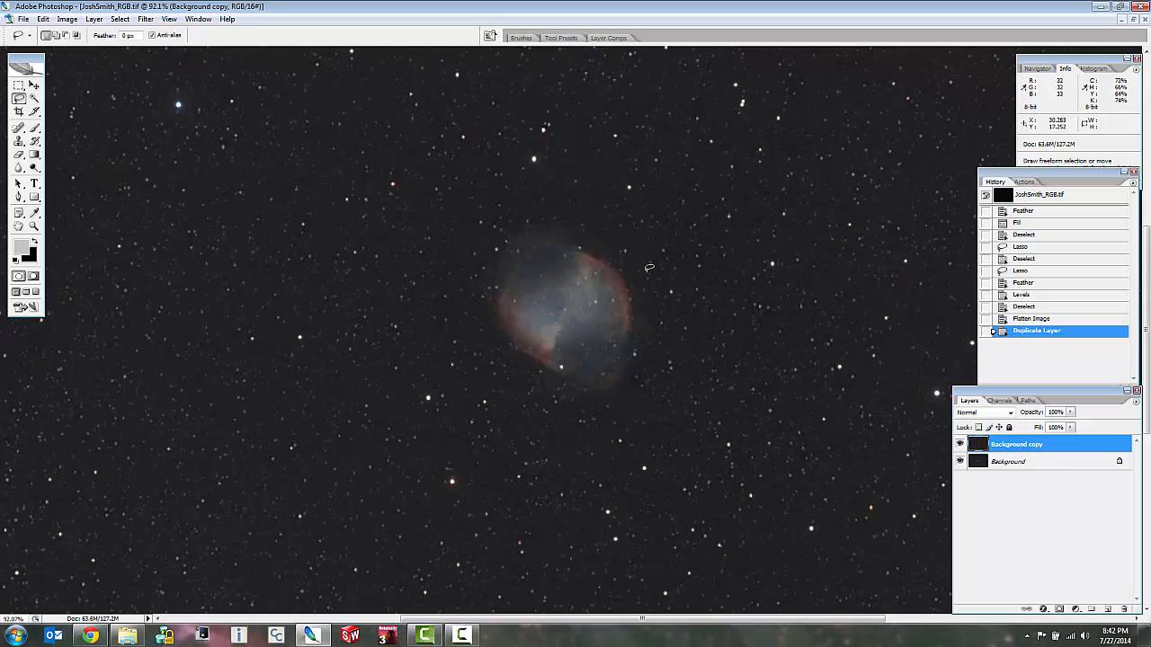
scroll(746, 258, up, 2)
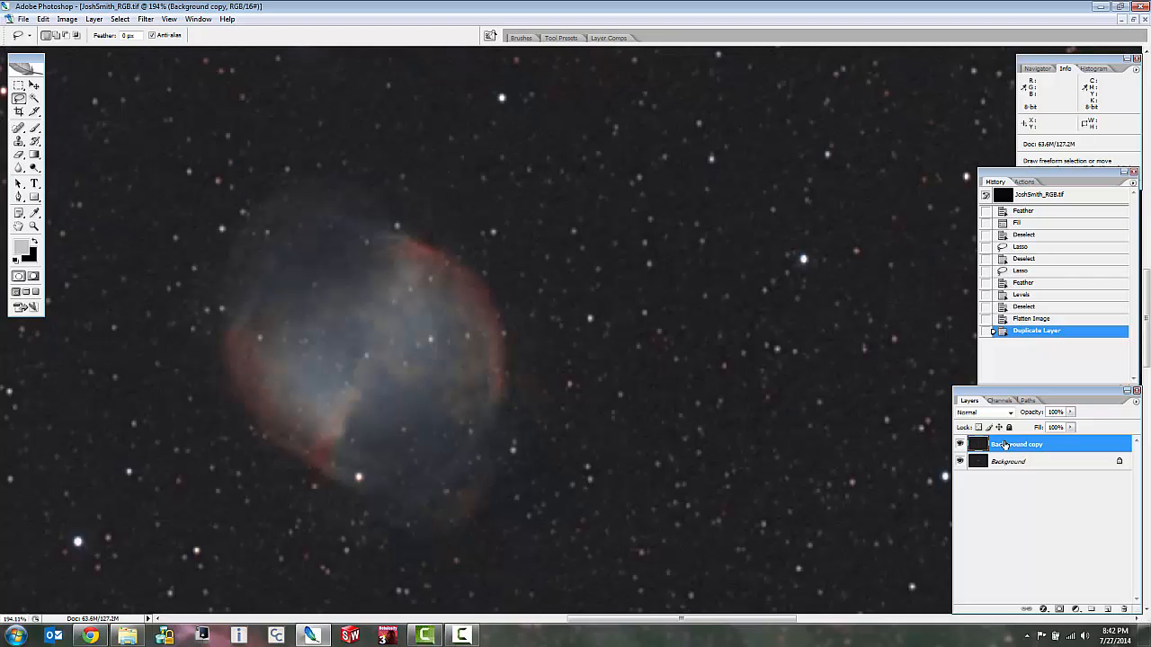
Clear the whole-canvas selection, flatten the image again and duplicate the background layer.
scroll(649, 369, down, 5)
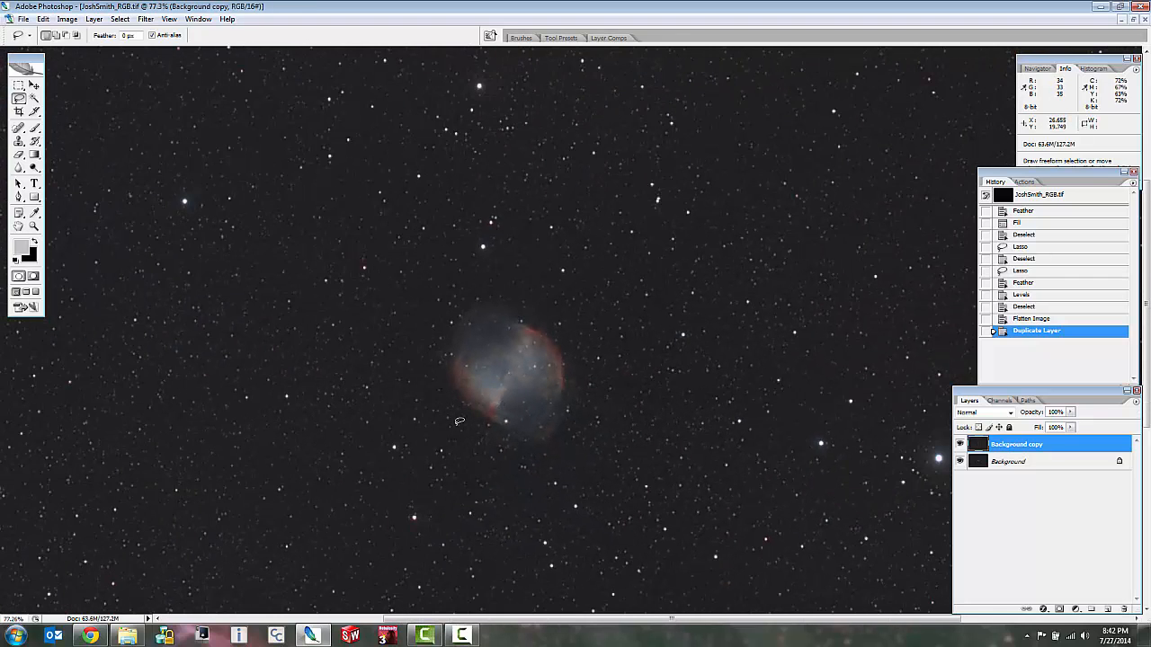
key(ctrl+a)
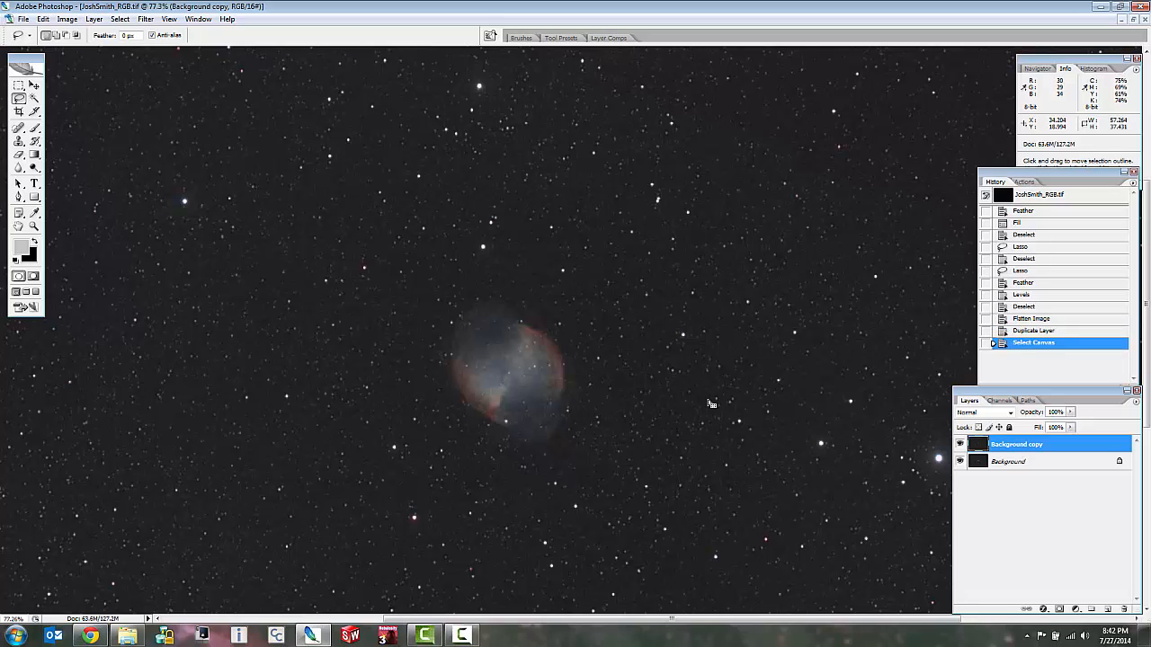
key(ctrl+d)
right_click(1037, 469)
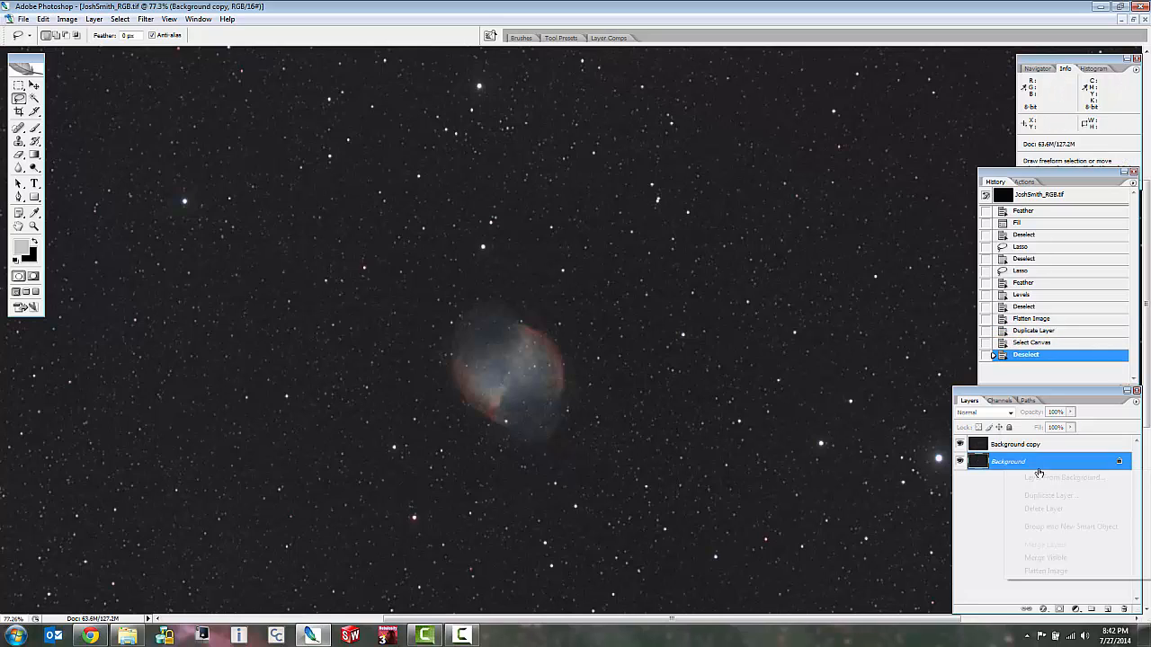
click(1047, 571)
drag(1097, 596, 1108, 609)
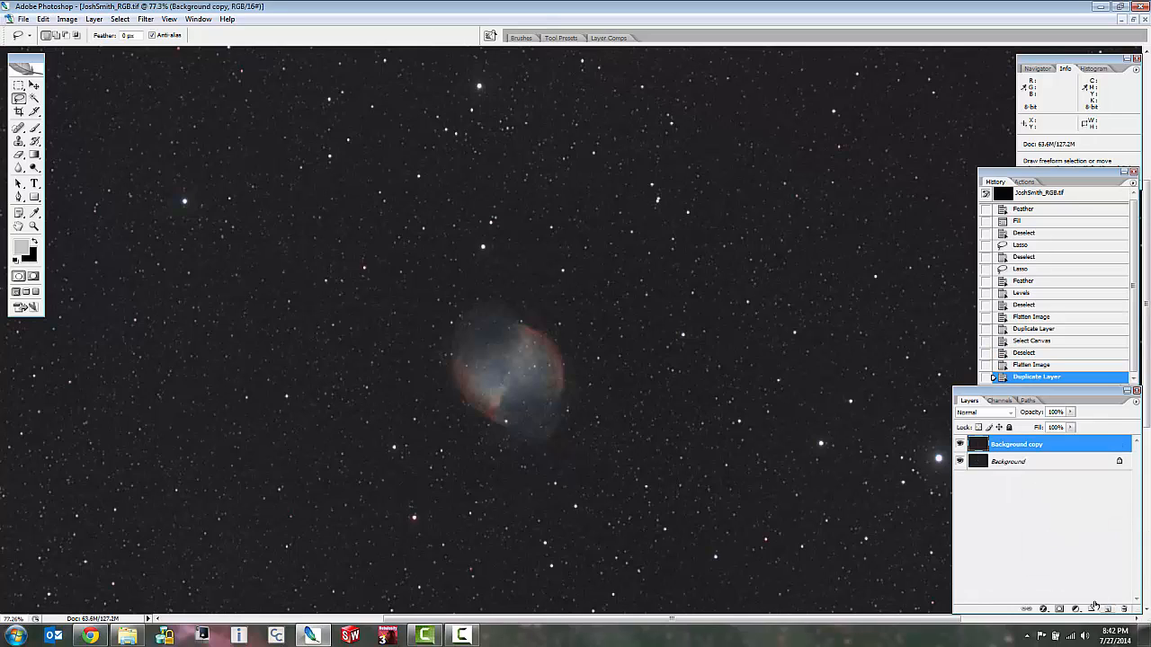
Copy the entire duplicate layer and paste it into a new layer mask on that same layer.
key(ctrl+a)
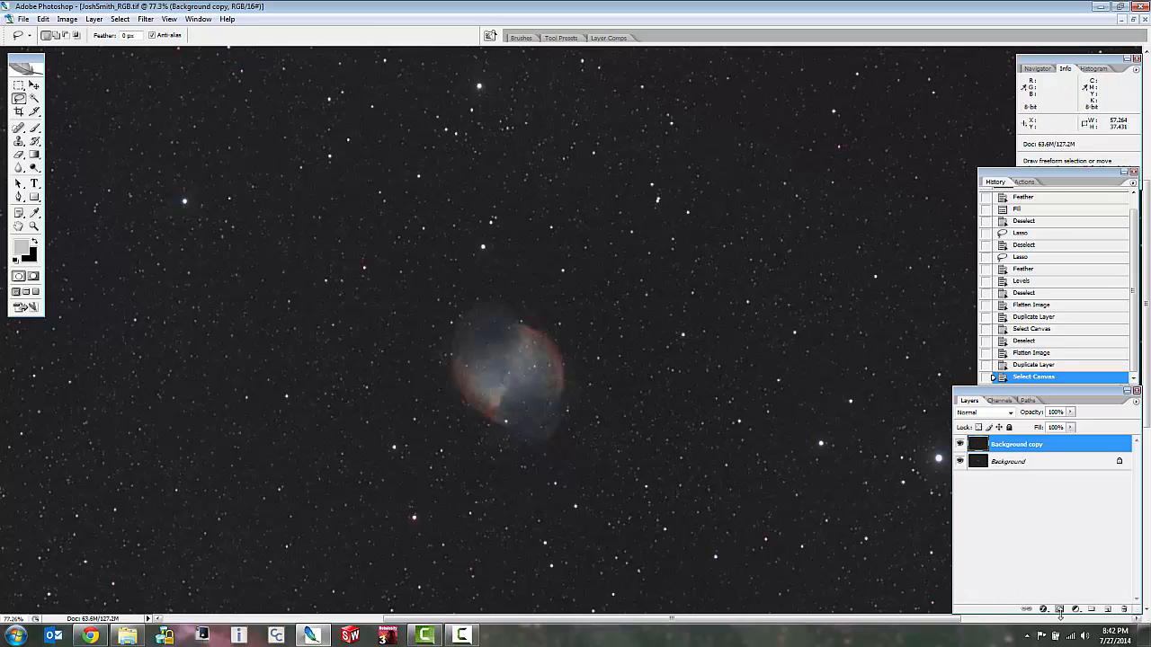
click(1059, 610)
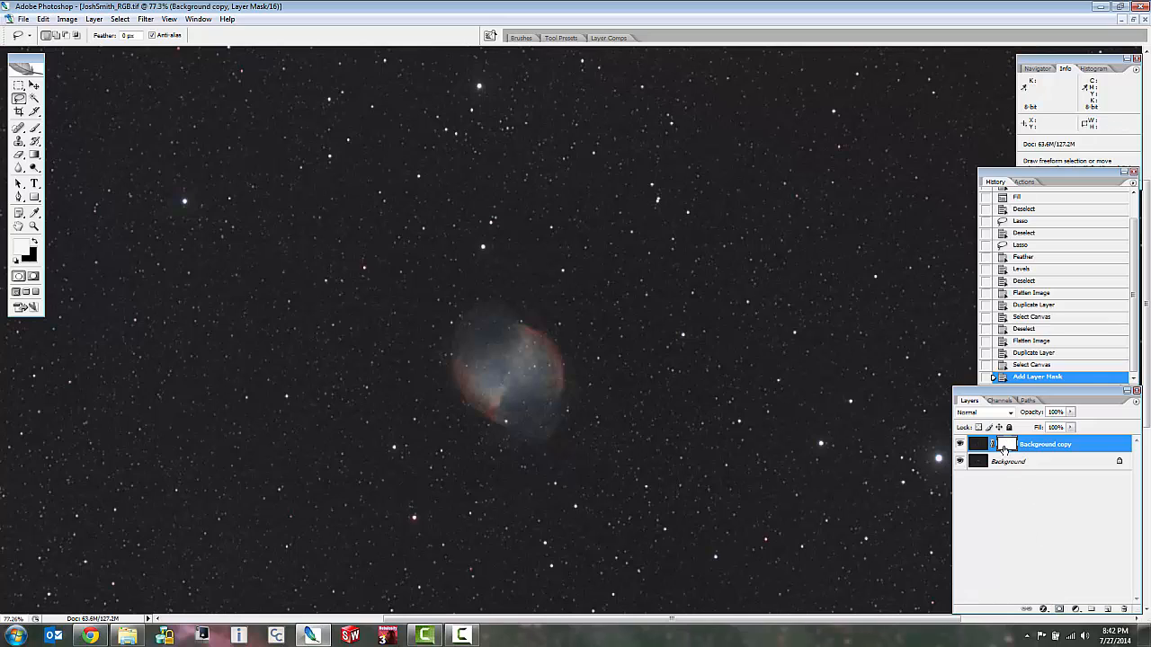
alt+click(1005, 446)
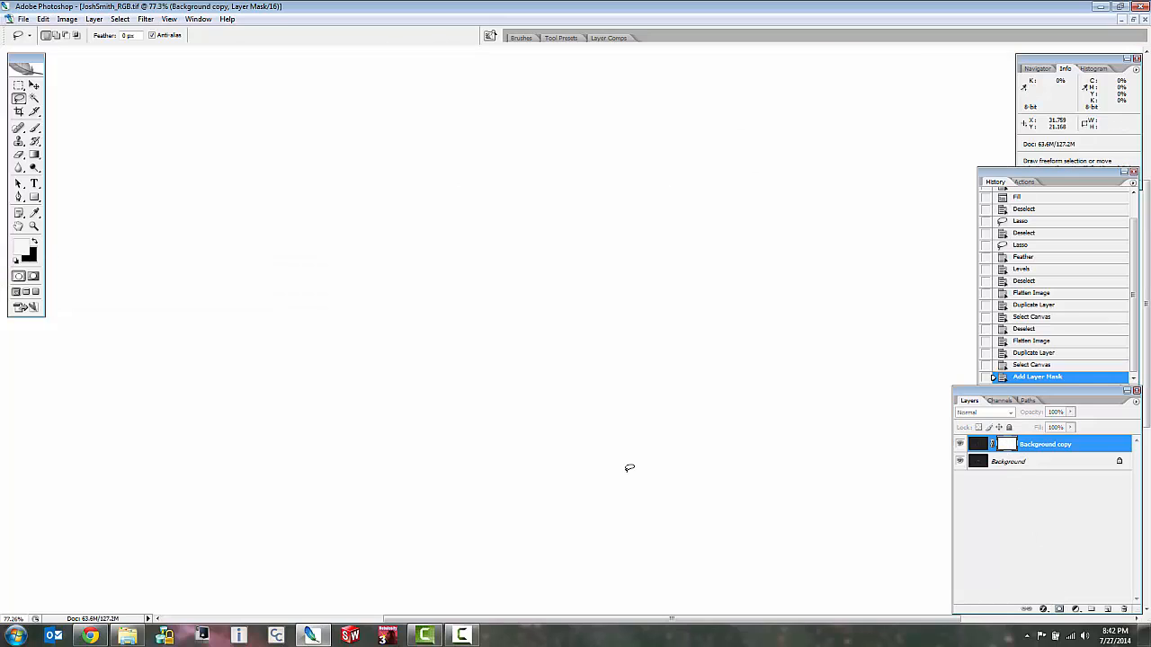
key(ctrl+v)
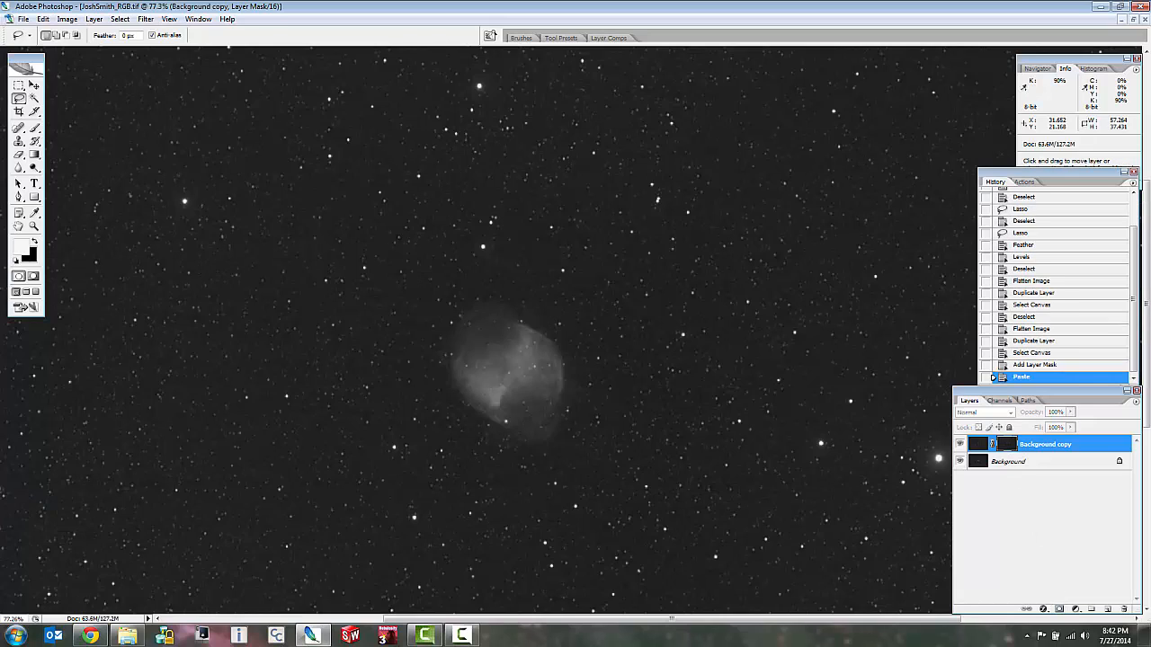
Invert the duplicate layer's pasted grayscale mask and inspect it around the nebula and nearby stars.
click(498, 441)
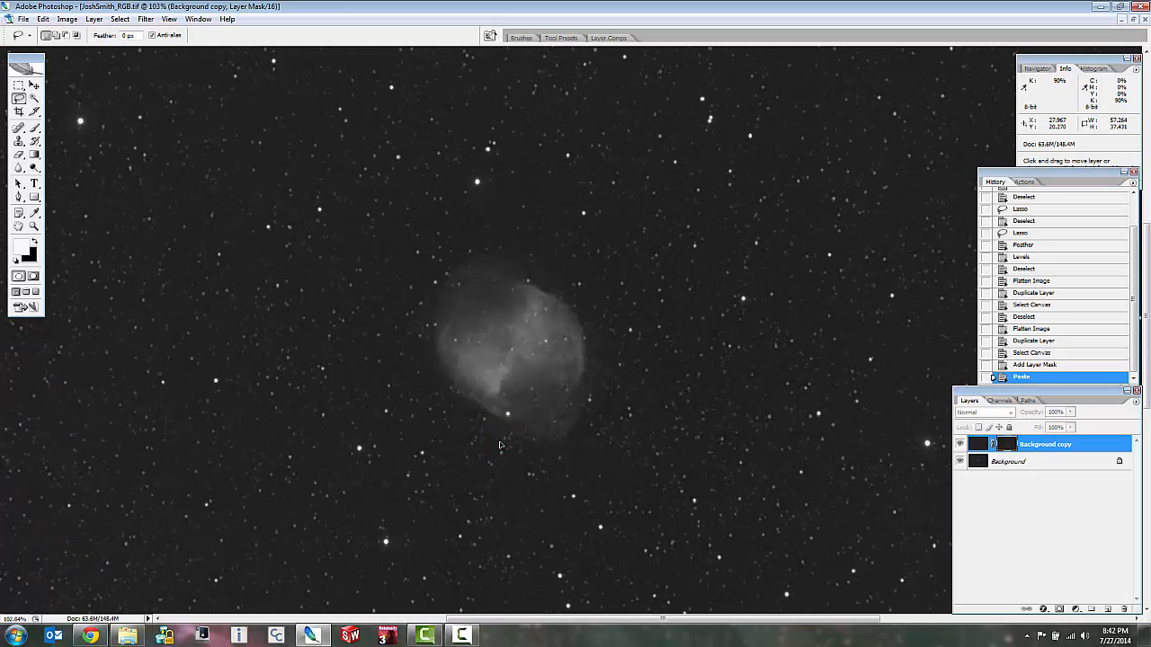
scroll(500, 445, up, 1)
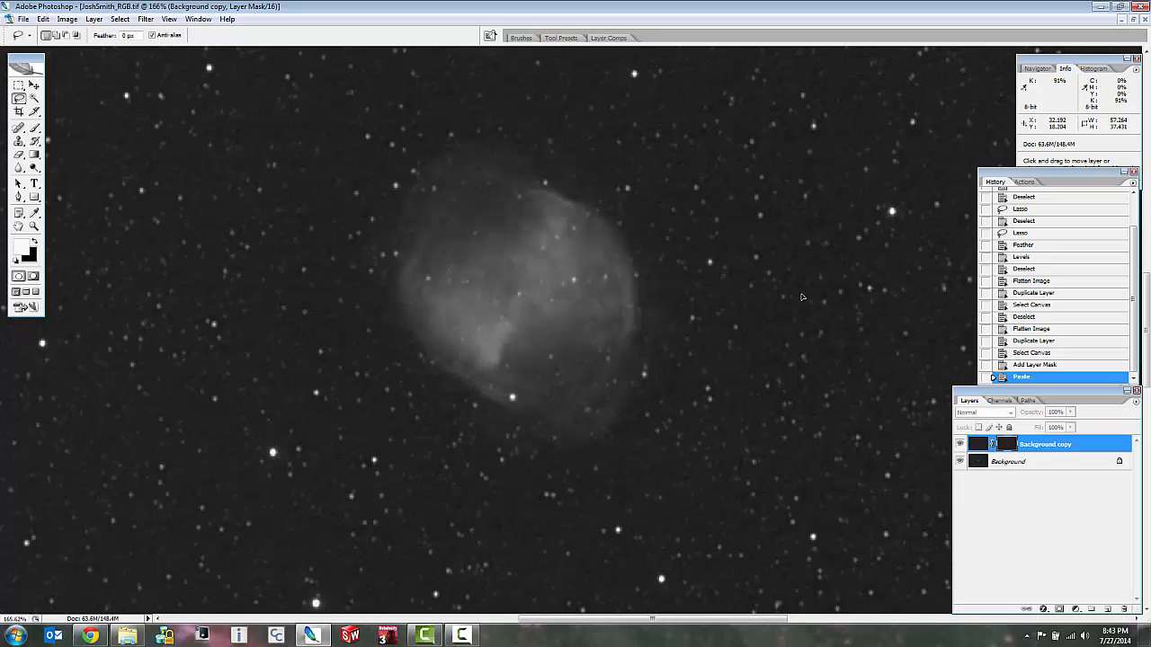
scroll(802, 297, down, 4)
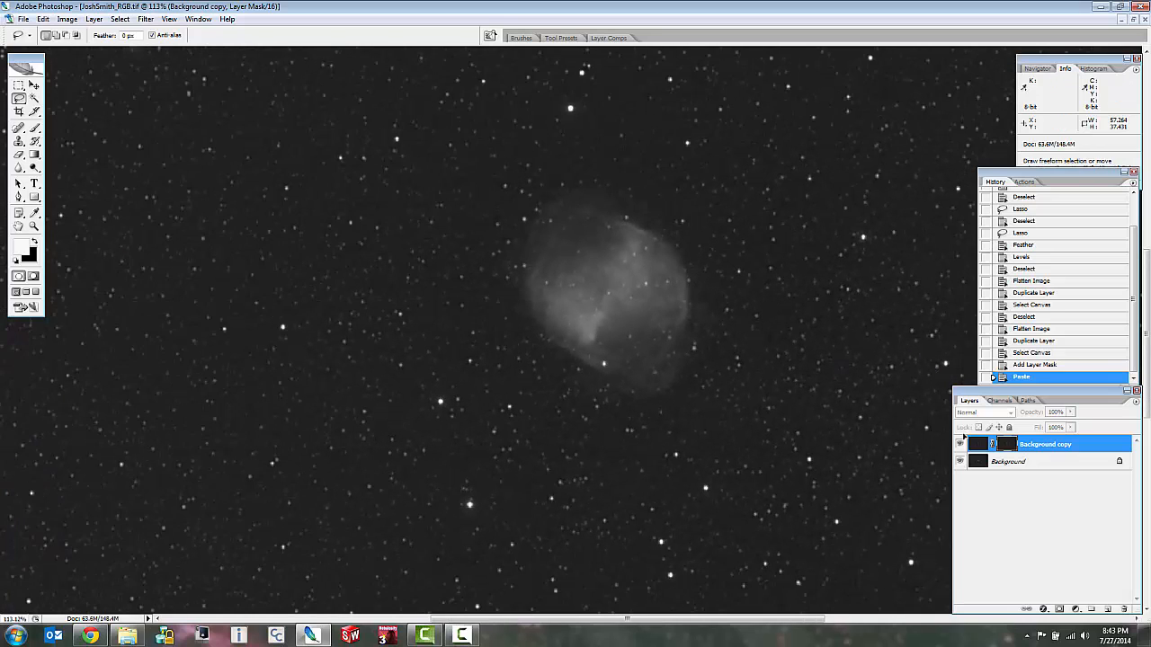
scroll(789, 360, up, 3)
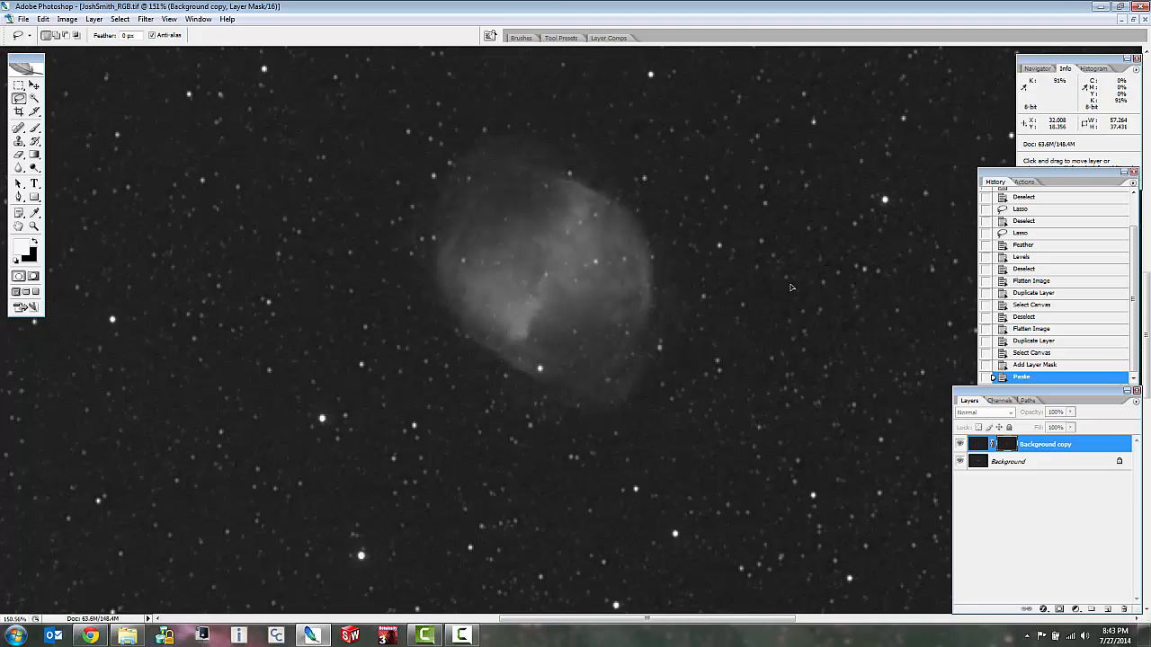
click(121, 19)
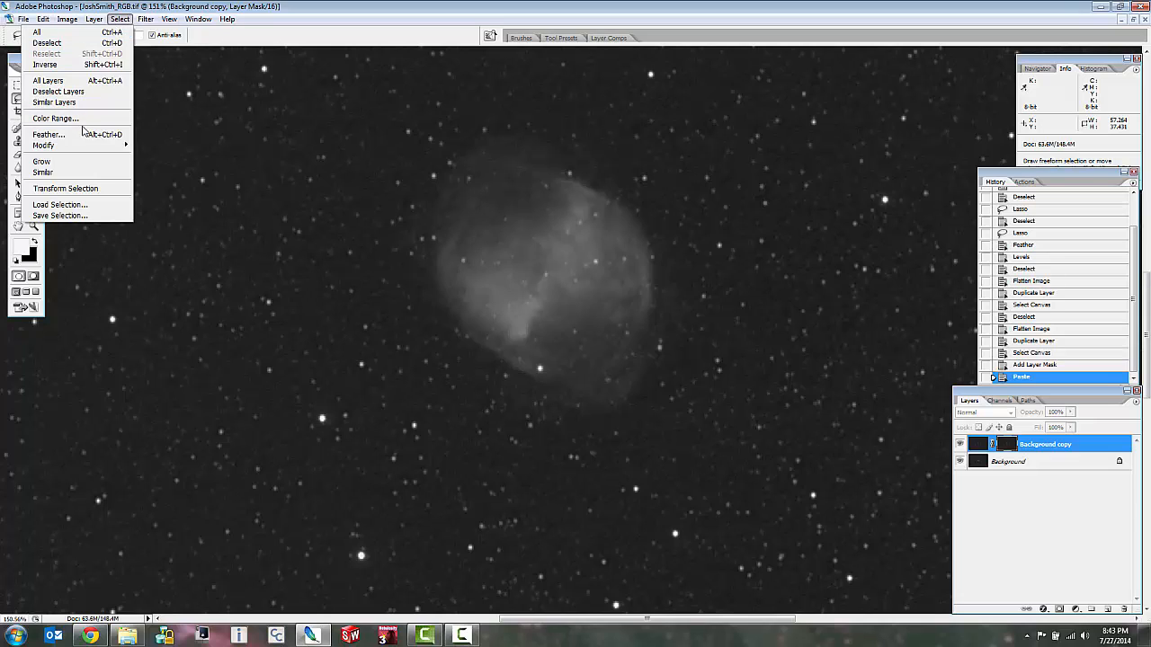
mouse_move(89, 27)
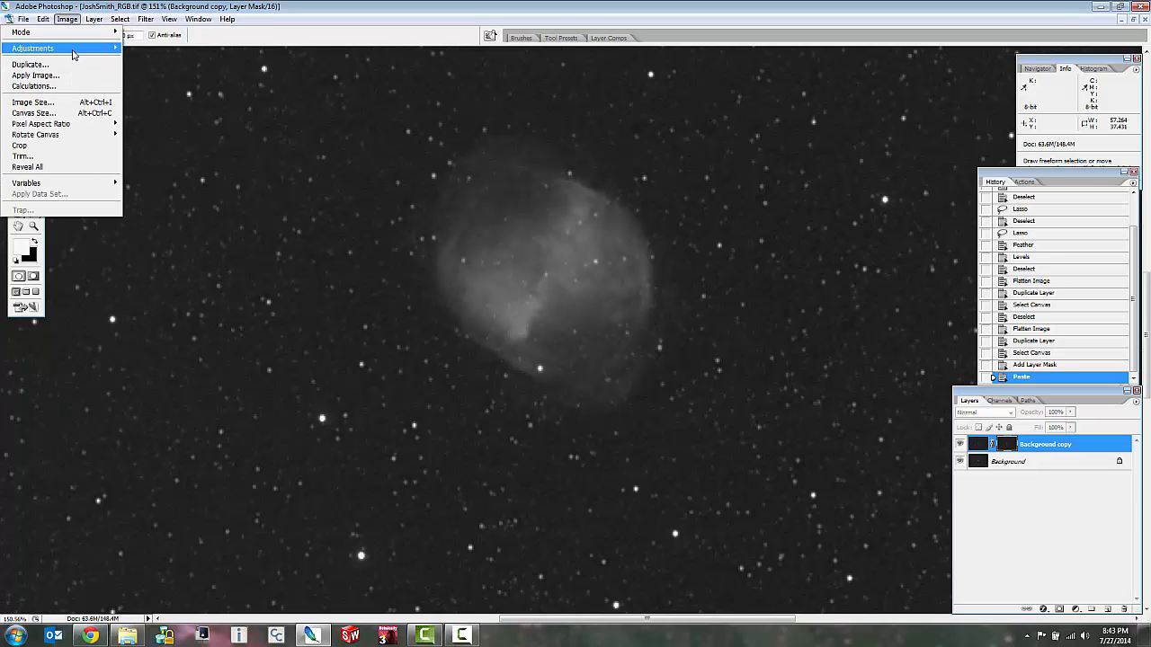
mouse_move(72, 48)
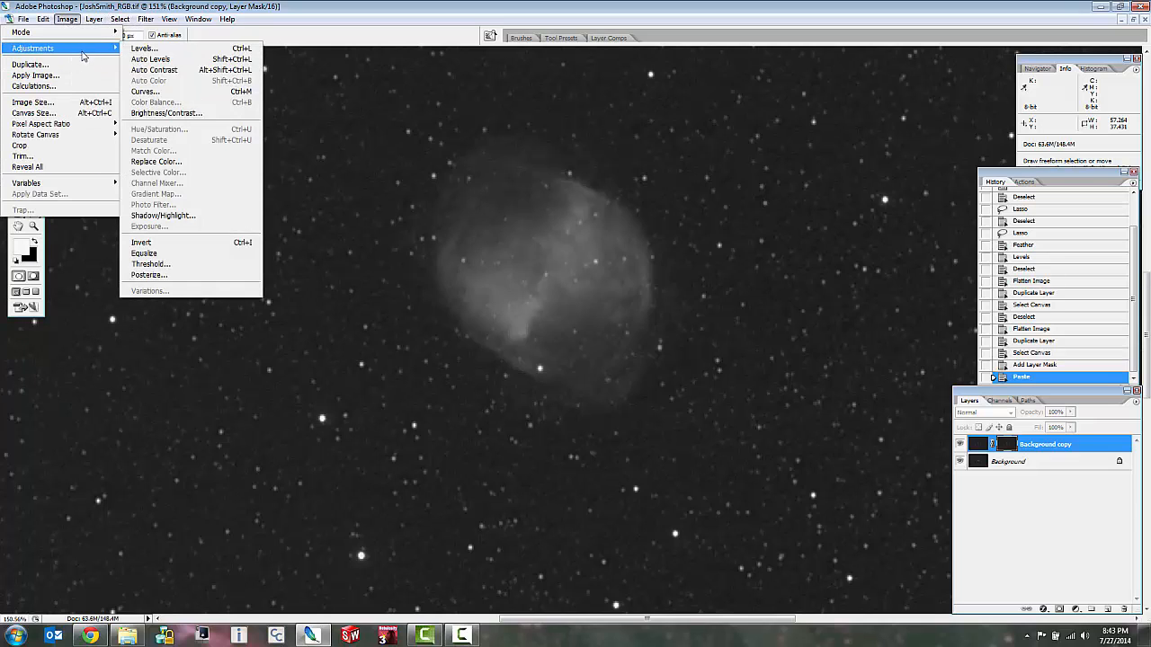
click(159, 243)
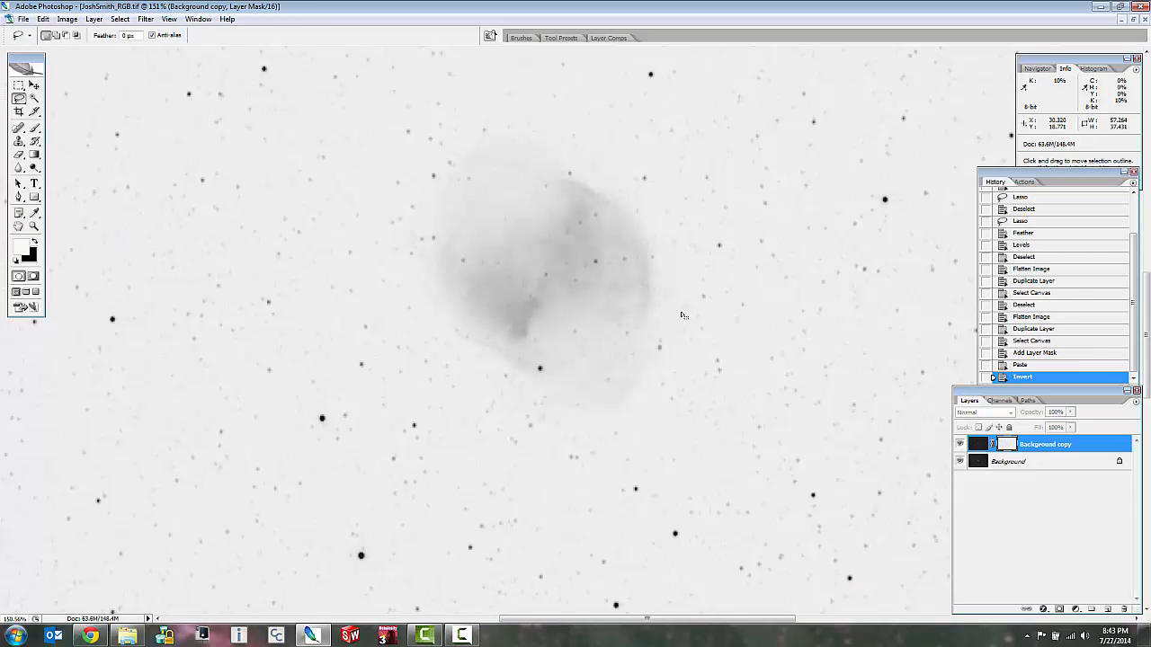
scroll(735, 340, up, 5)
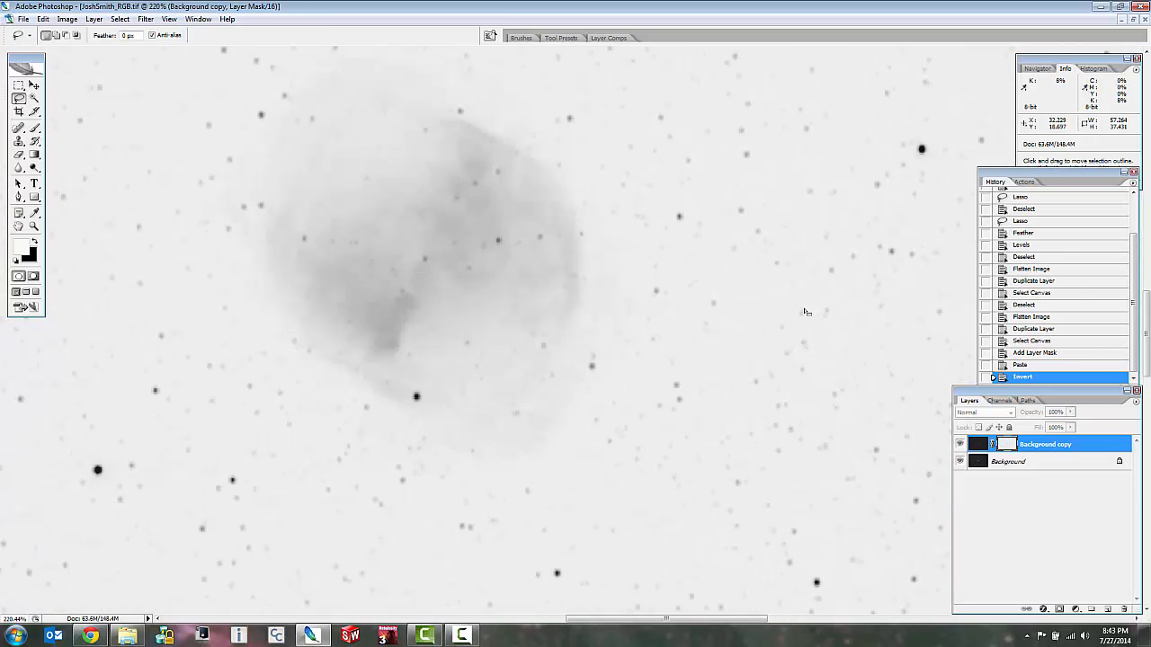
scroll(360, 363, down, 2)
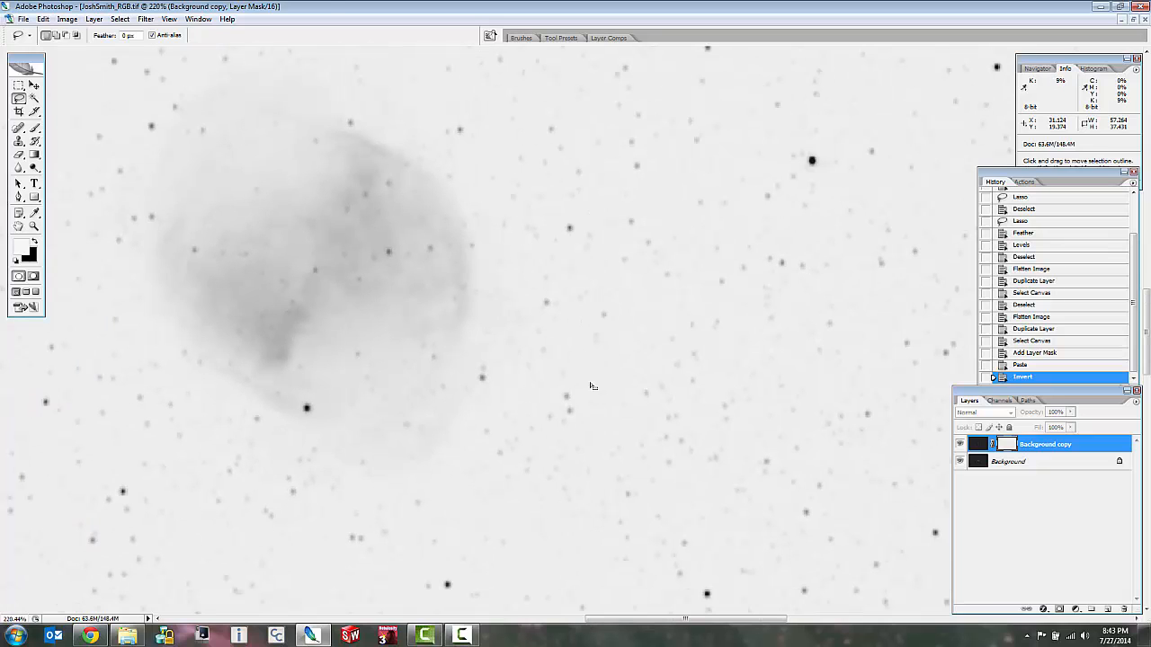
scroll(591, 386, down, 1)
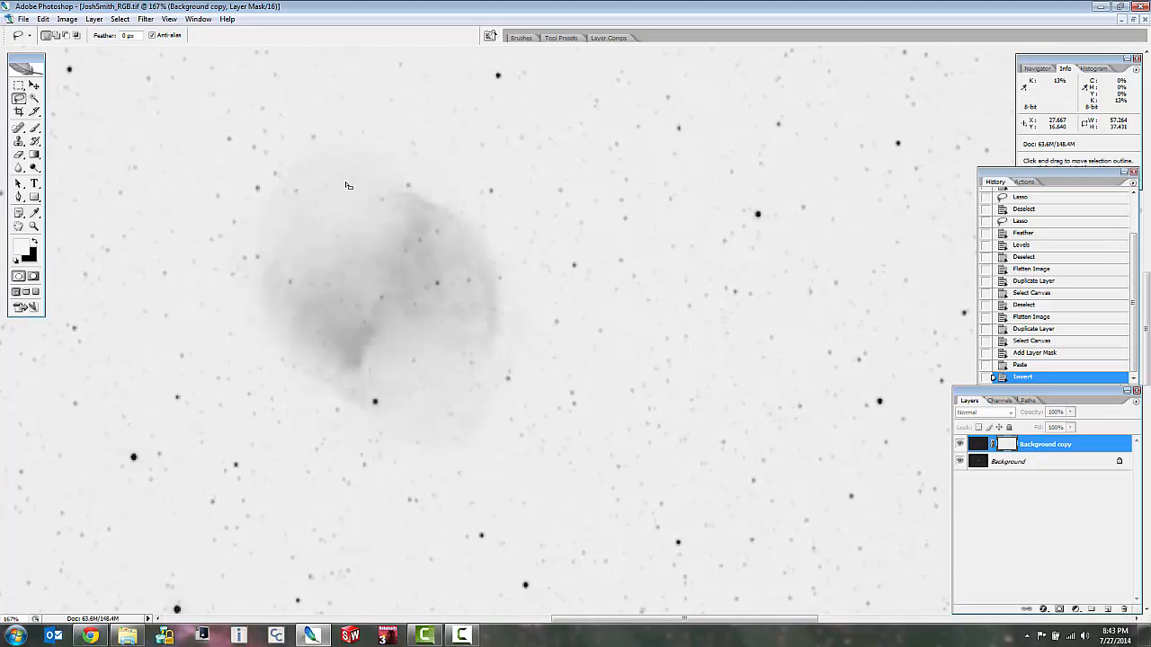
Clear the whole-canvas selection, then outline the nebula on the layer mask with a freehand lasso and feather the selection.
key(ctrl+d)
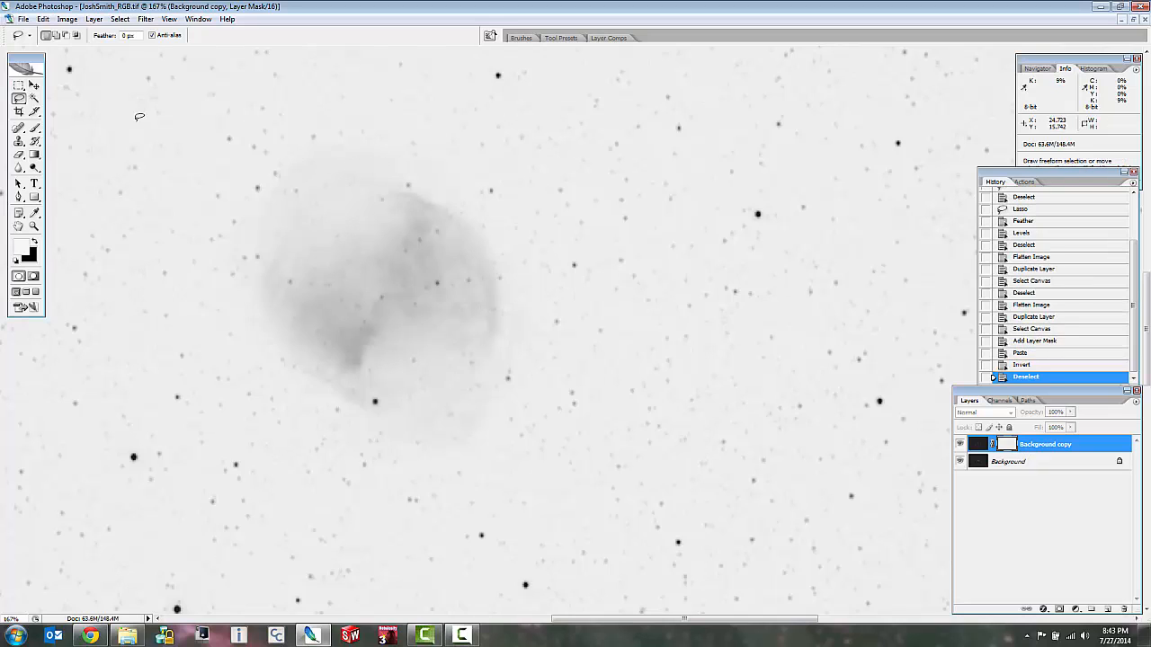
mouse_move(357, 162)
mouse_down()
mouse_move(269, 191)
mouse_move(251, 297)
mouse_move(306, 388)
mouse_move(347, 416)
mouse_move(410, 434)
mouse_move(473, 431)
mouse_move(522, 351)
mouse_move(523, 252)
mouse_move(399, 153)
mouse_move(310, 155)
mouse_move(297, 180)
mouse_up()
right_click(427, 263)
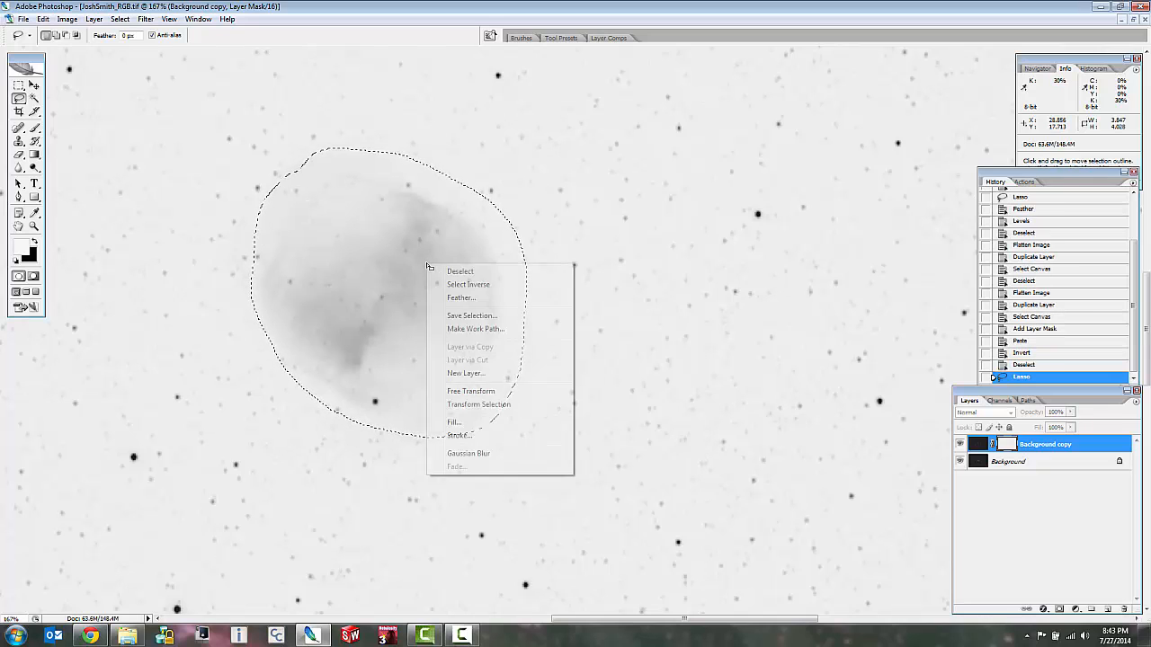
click(461, 297)
click(631, 216)
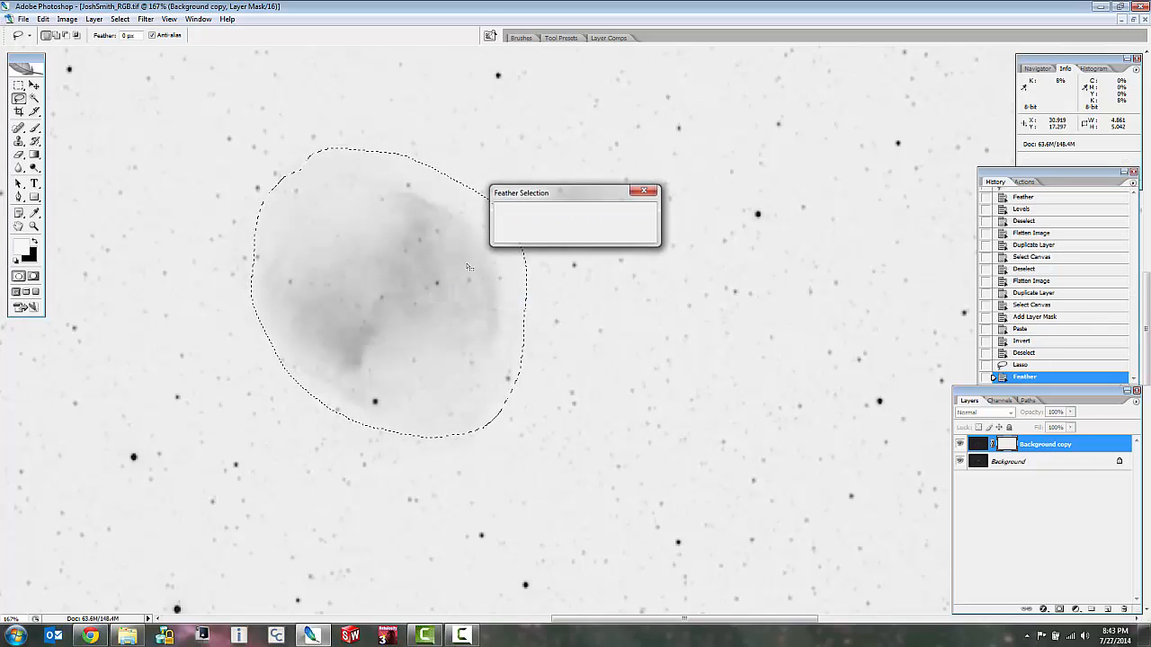
Darken the selected nebula area of the mask with Levels, setting the midtone input to 0.16, and deselect it.
key(ctrl+l)
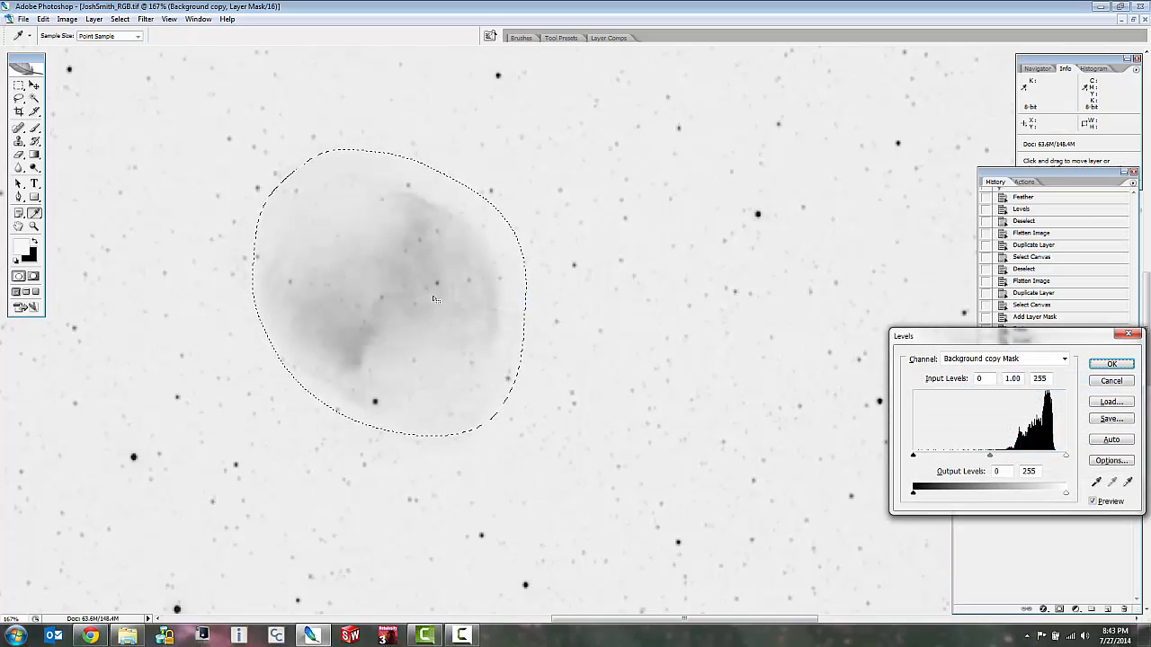
drag(990, 455, 935, 454)
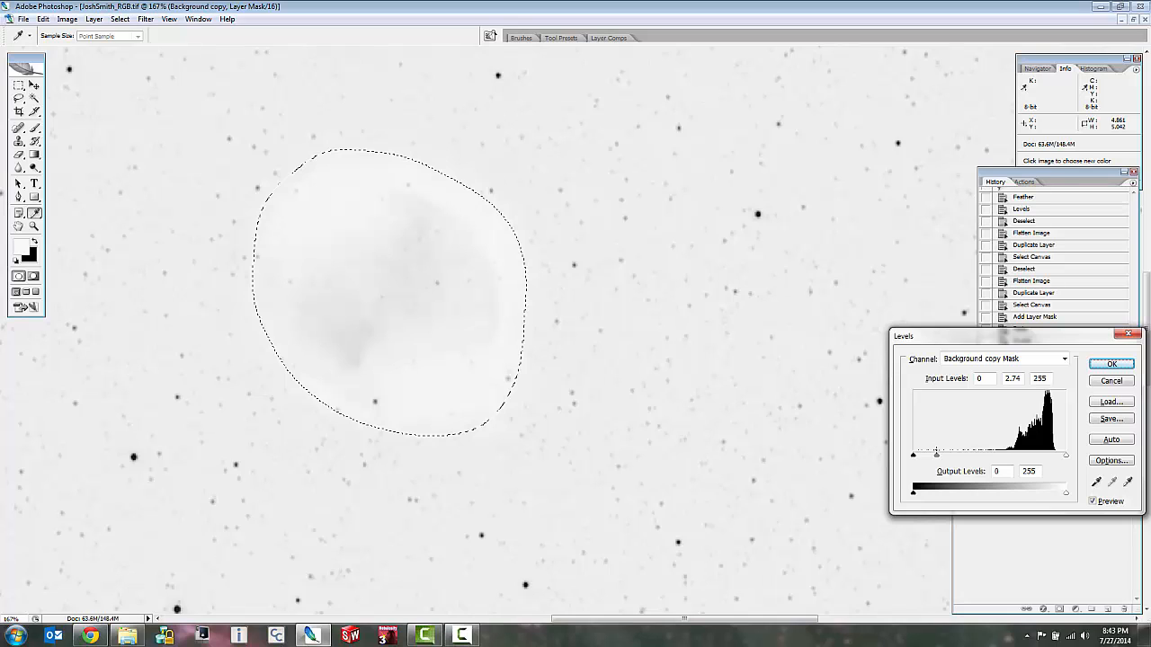
drag(936, 454, 1039, 455)
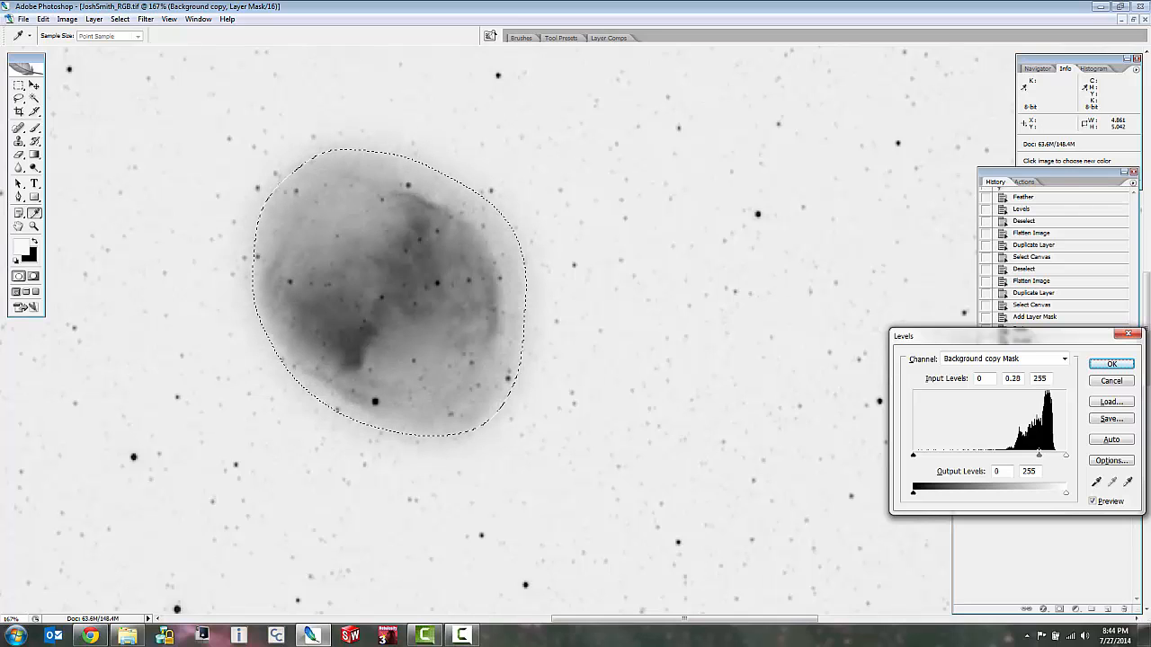
click(1066, 455)
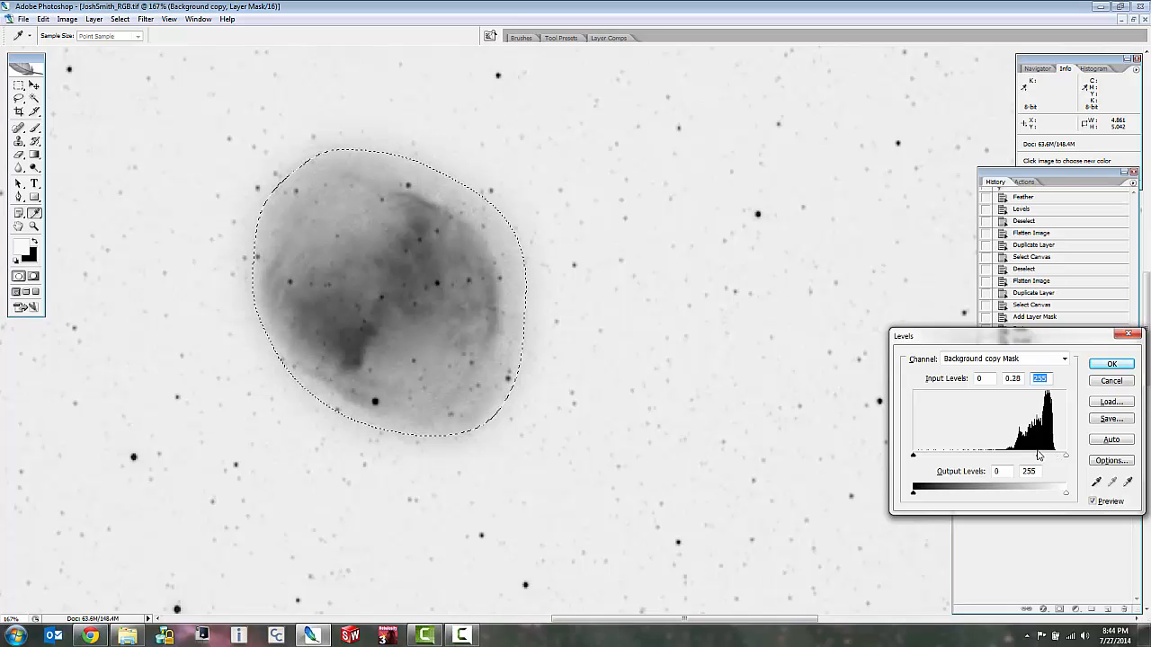
drag(1039, 456, 1050, 460)
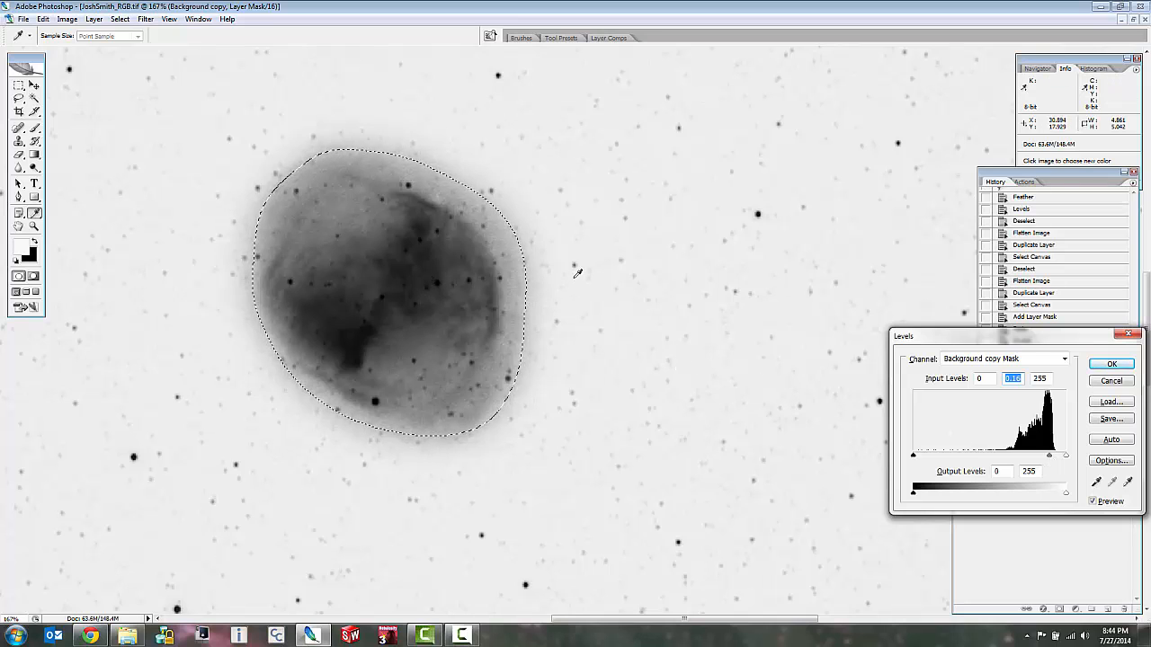
click(1114, 366)
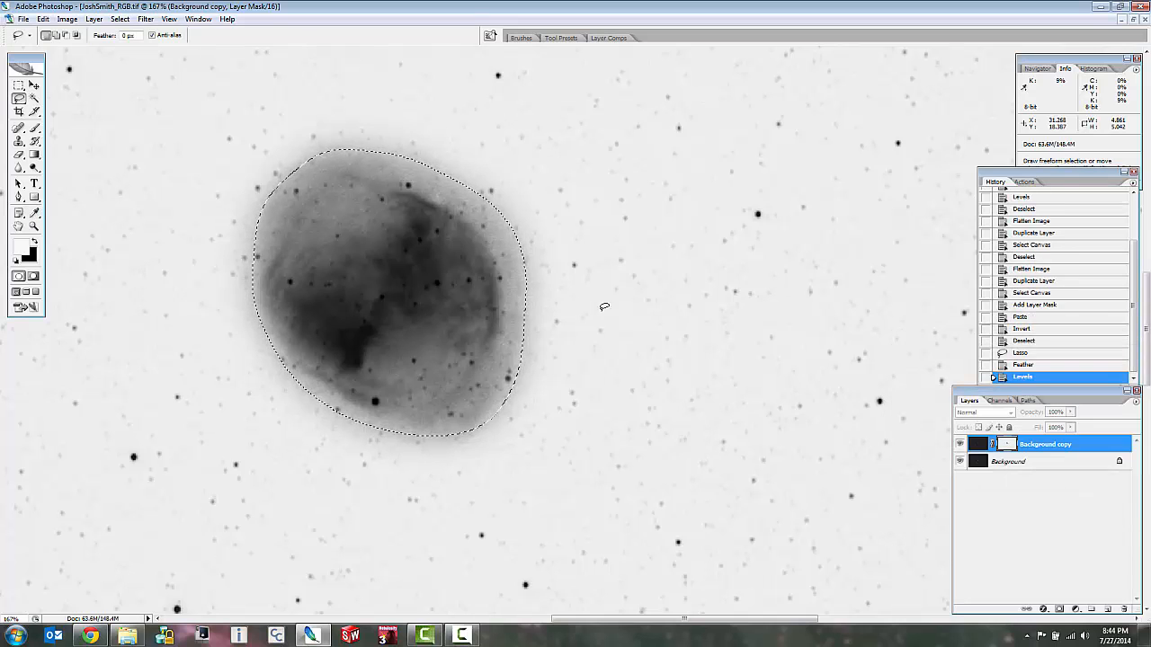
key(ctrl+h)
key(ctrl+d)
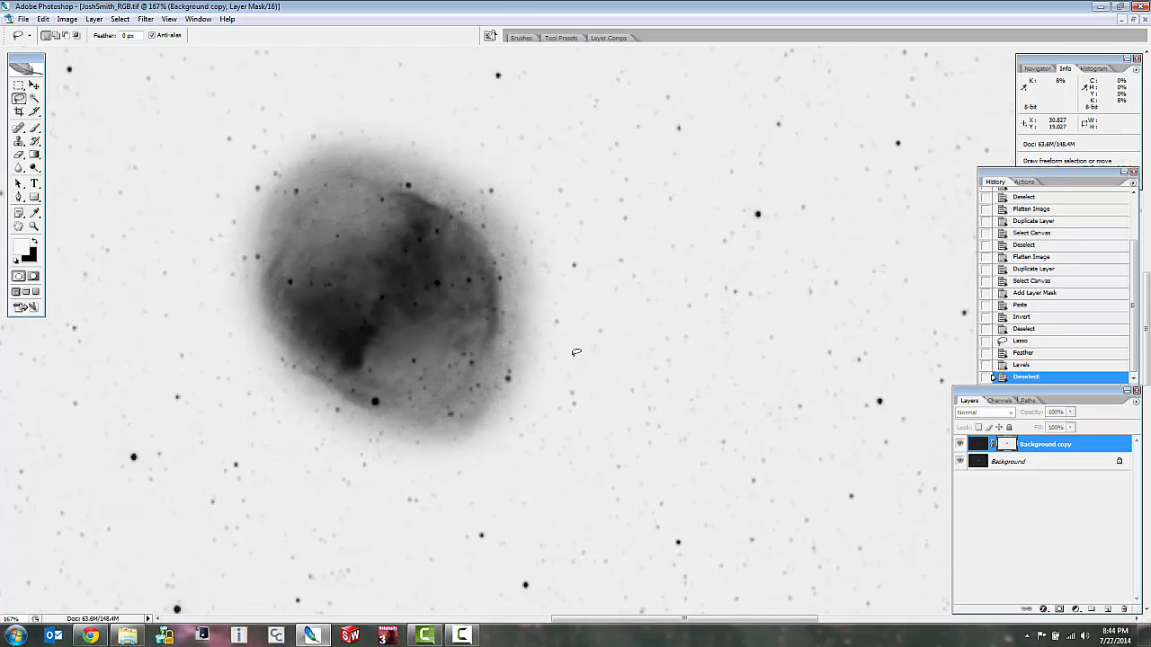
Whiten the sky background across the whole mask with Levels, setting the white input level to 230.
key(ctrl+l)
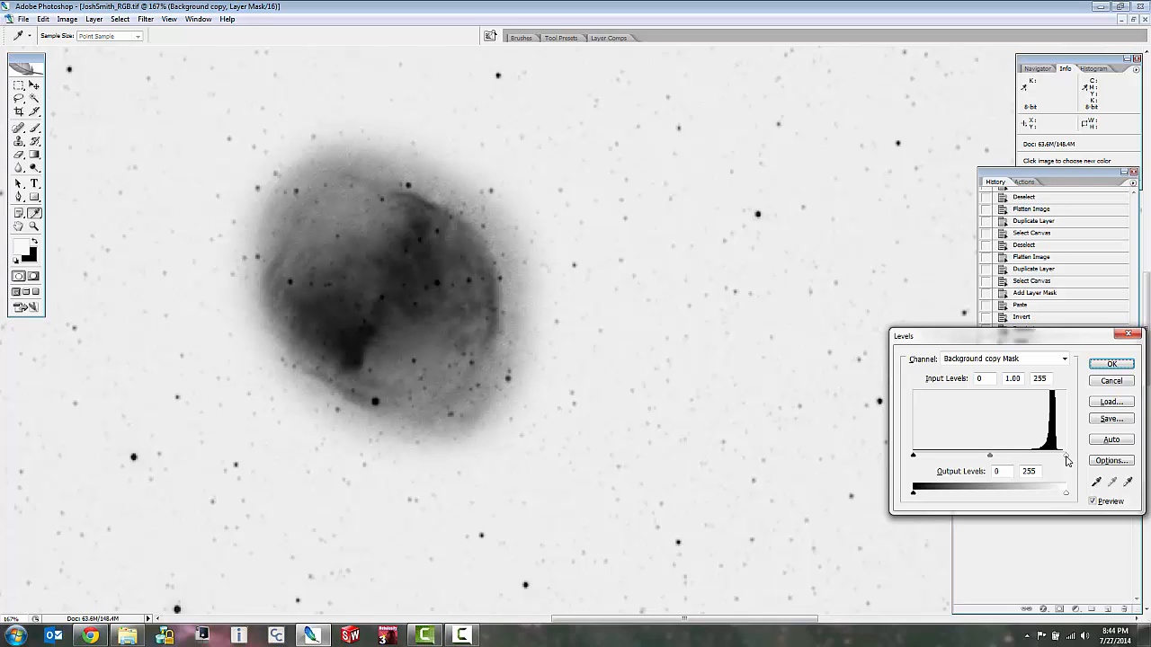
drag(1054, 458, 1053, 458)
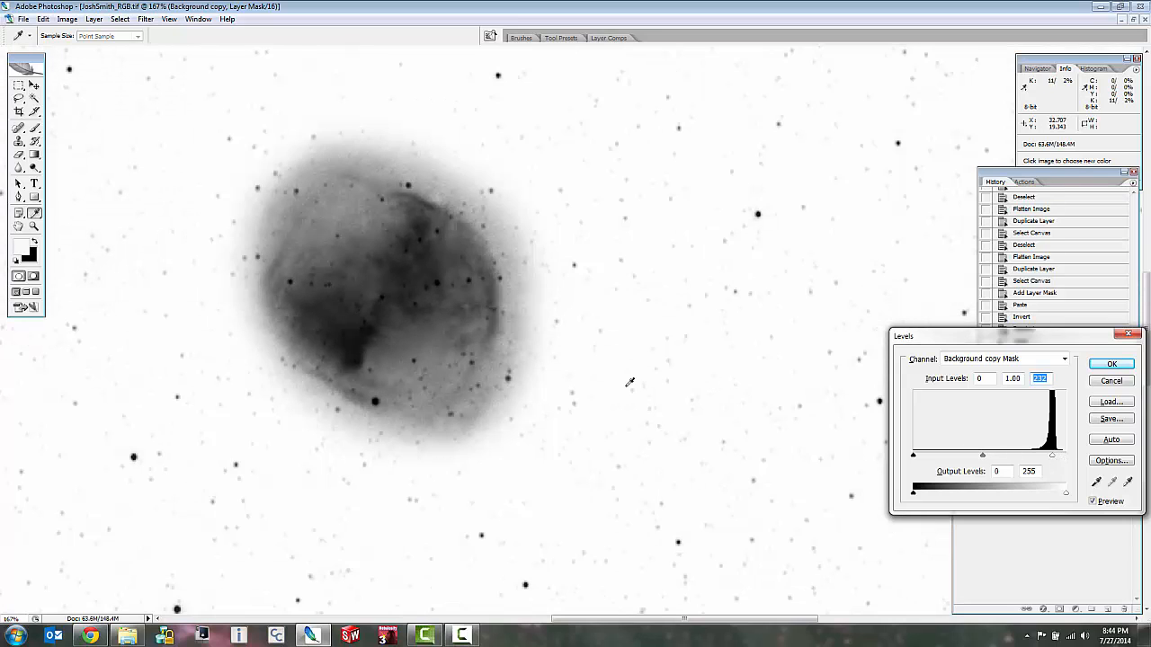
key(Down)
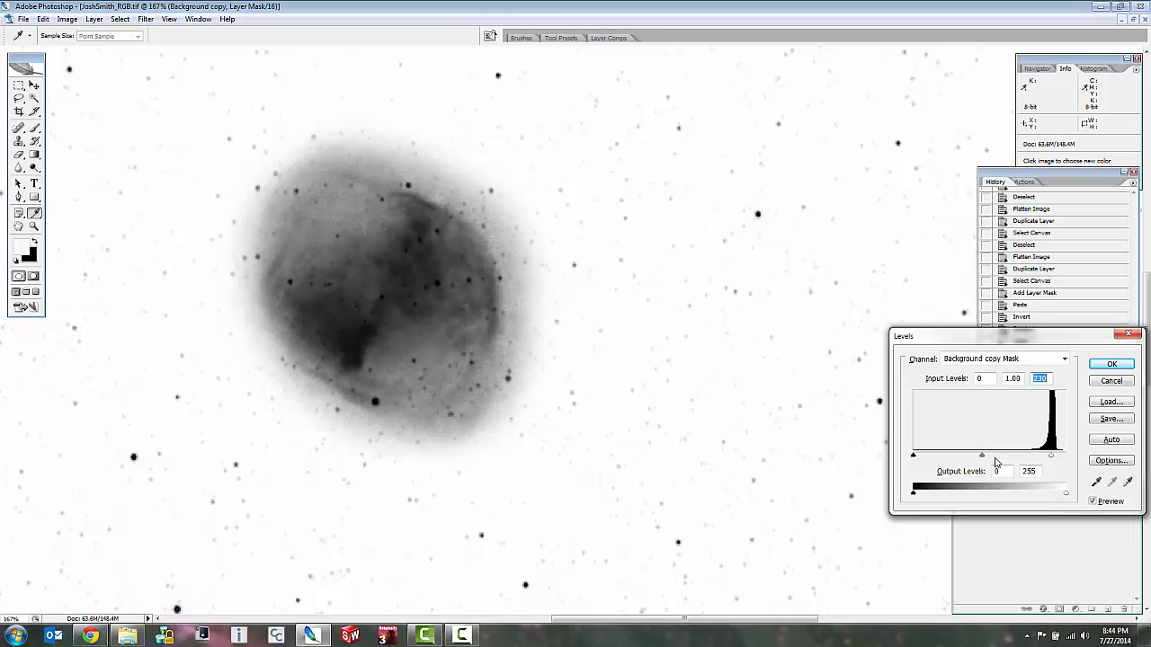
click(1111, 365)
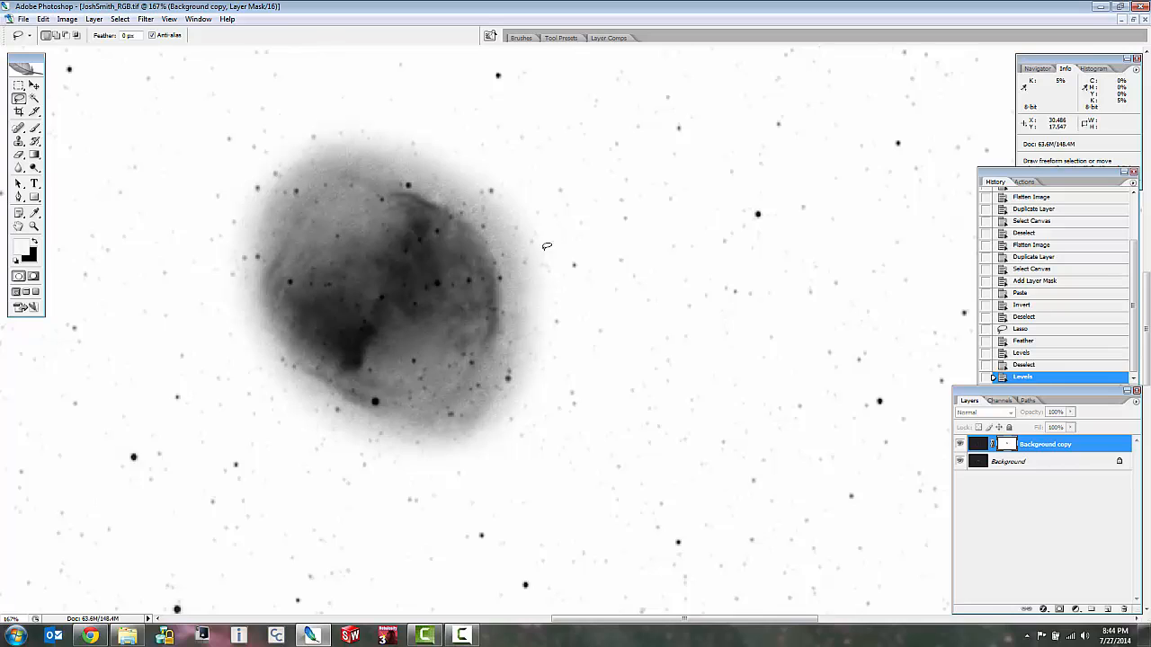
Lasso a wider outline around the nebula and its soft halo on the mask, and feather the selection by 15 pixels.
mouse_move(534, 228)
mouse_down()
mouse_move(344, 105)
mouse_move(248, 141)
mouse_move(225, 271)
mouse_move(258, 371)
mouse_move(319, 434)
mouse_move(421, 459)
mouse_move(502, 449)
mouse_move(544, 261)
mouse_up()
drag(521, 204, 520, 201)
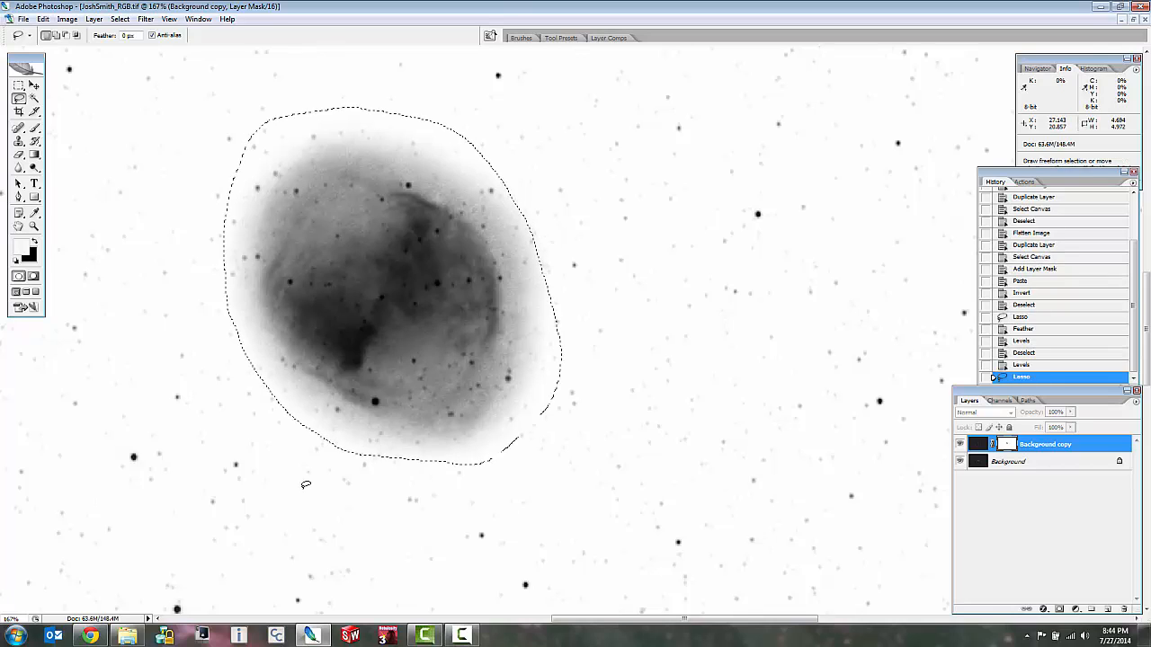
right_click(453, 299)
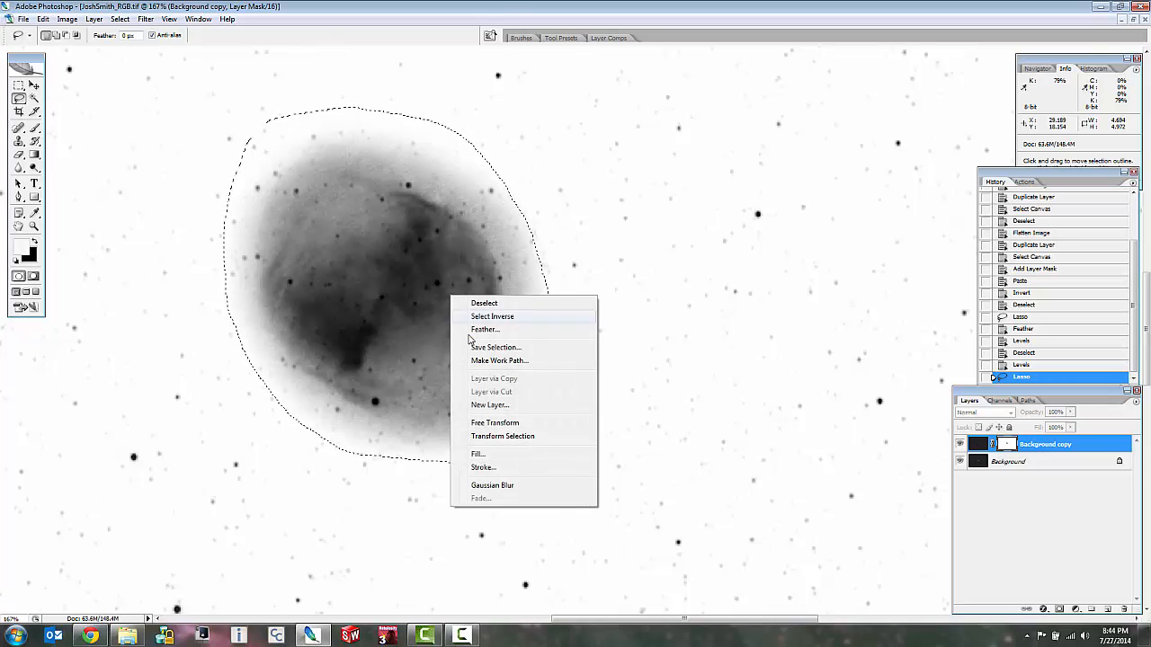
click(483, 330)
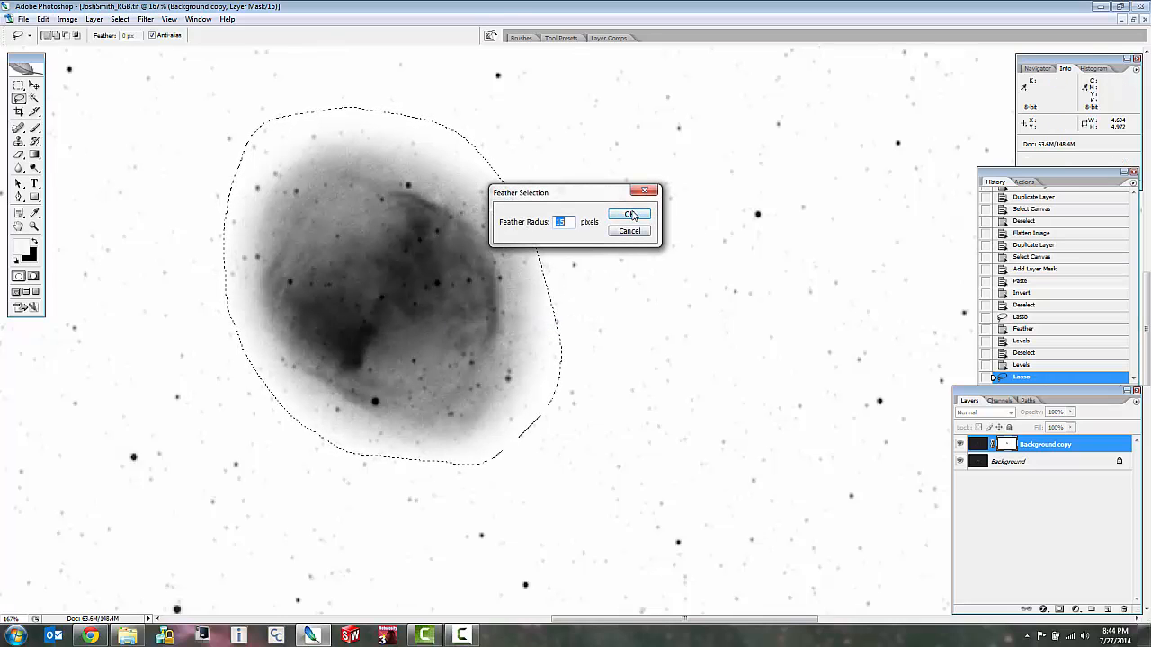
click(629, 214)
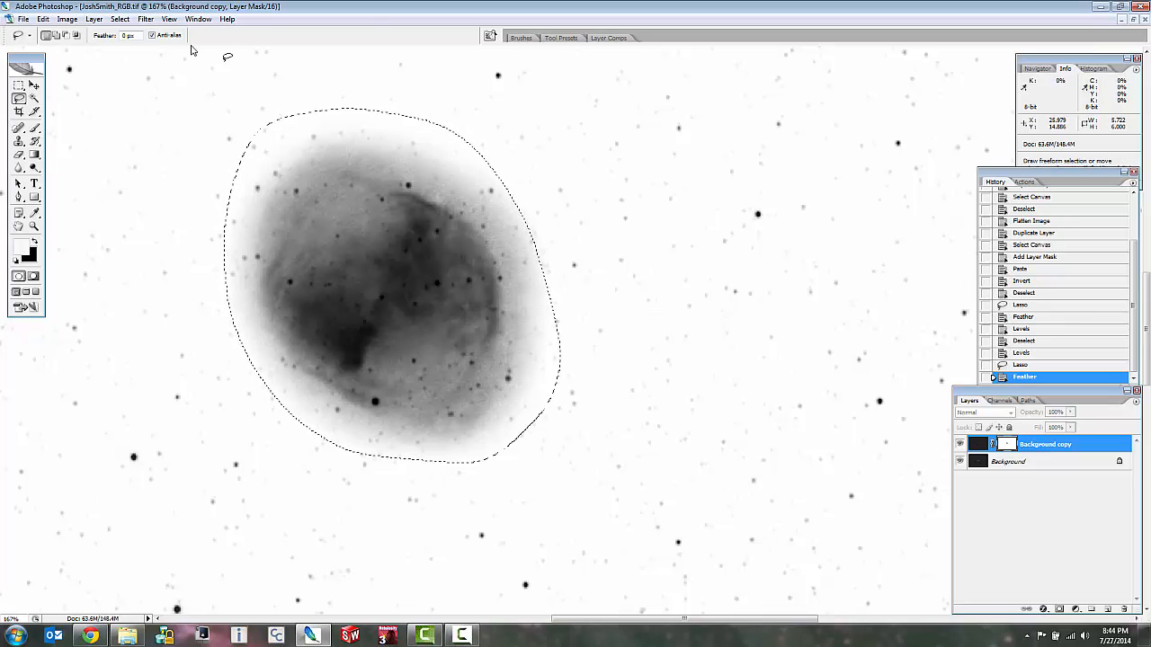
Darken the selected mask area with a Curves point at input 37, output 14, and deselect it.
click(67, 19)
mouse_move(108, 49)
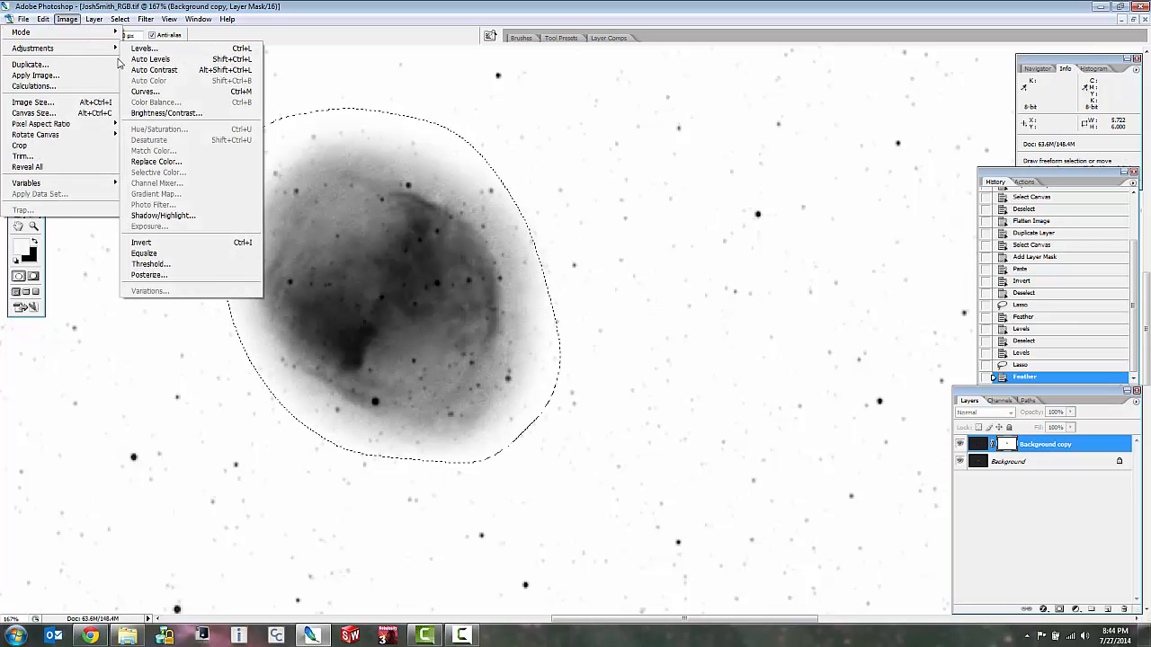
click(145, 91)
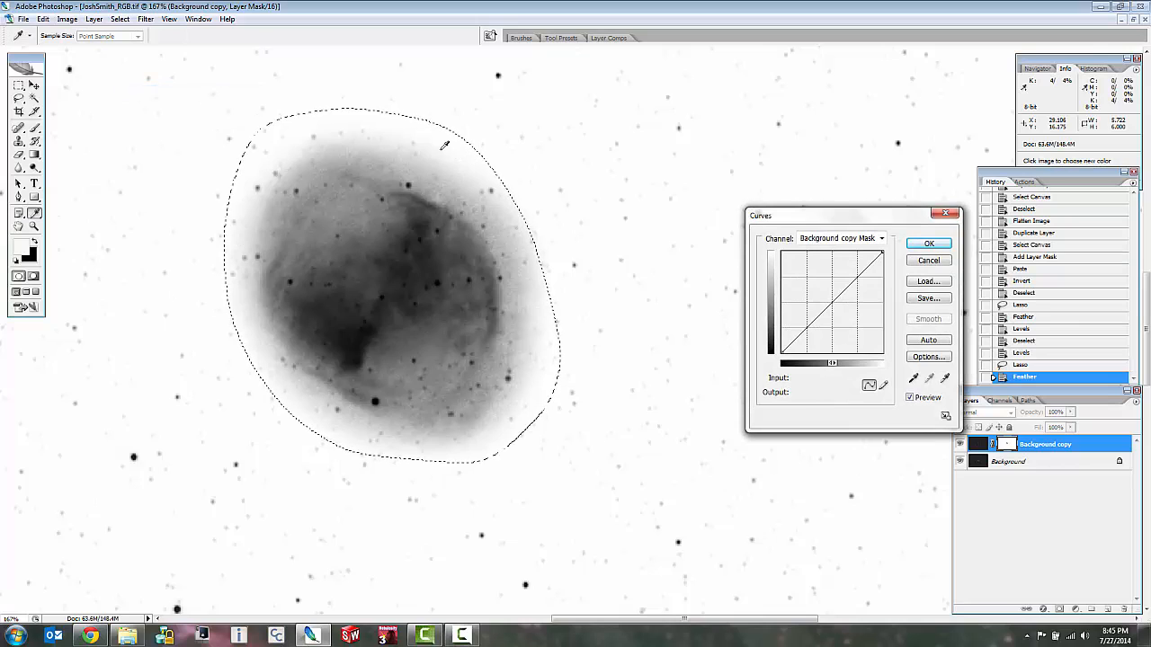
click(433, 262)
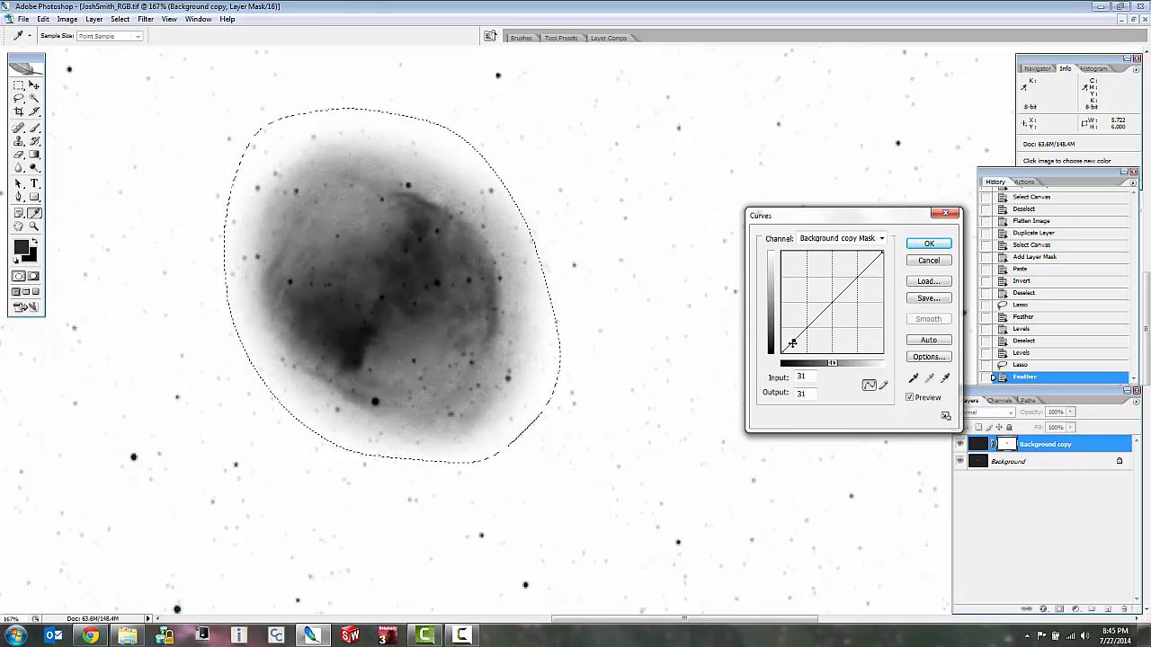
drag(792, 341, 789, 336)
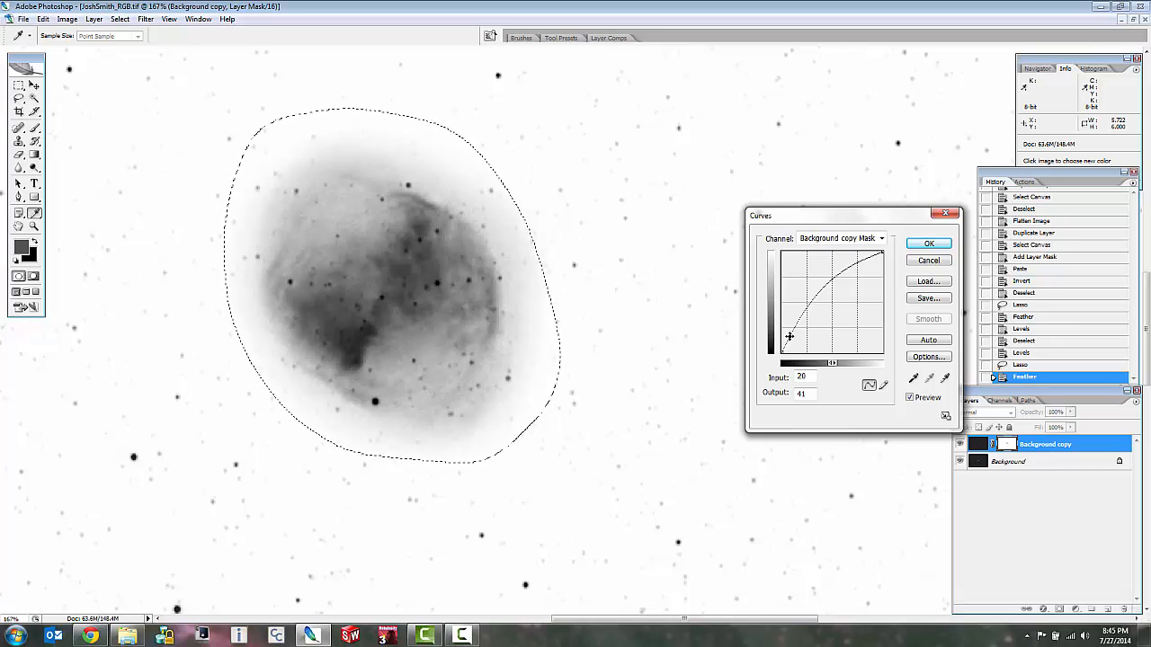
drag(789, 336, 795, 345)
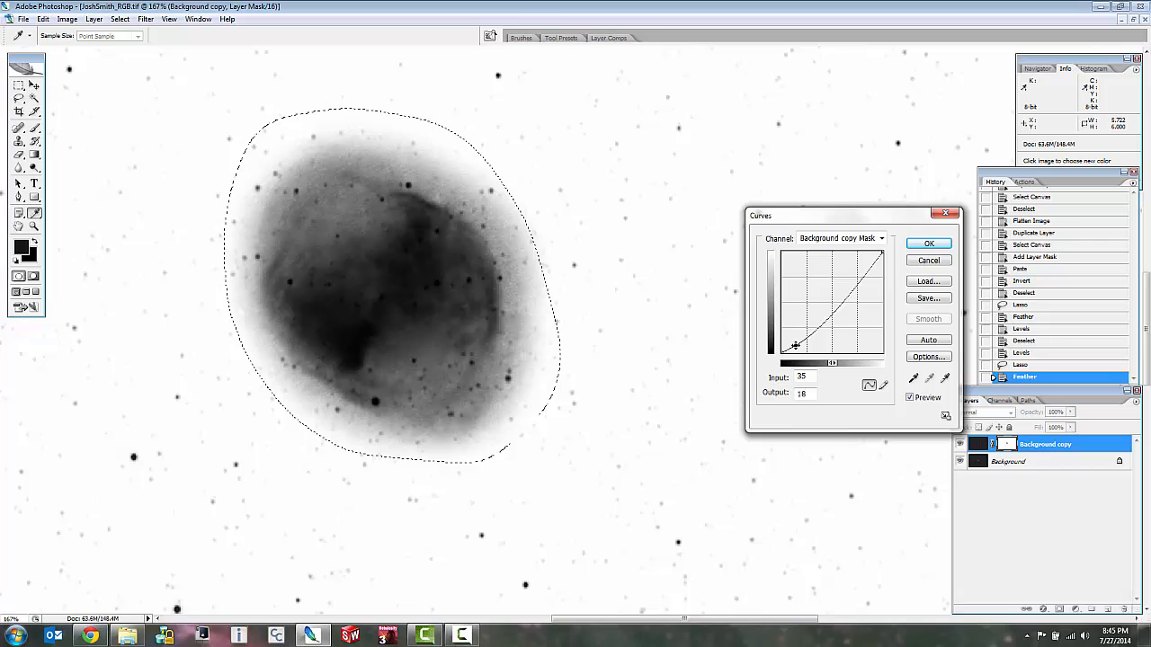
drag(796, 345, 797, 347)
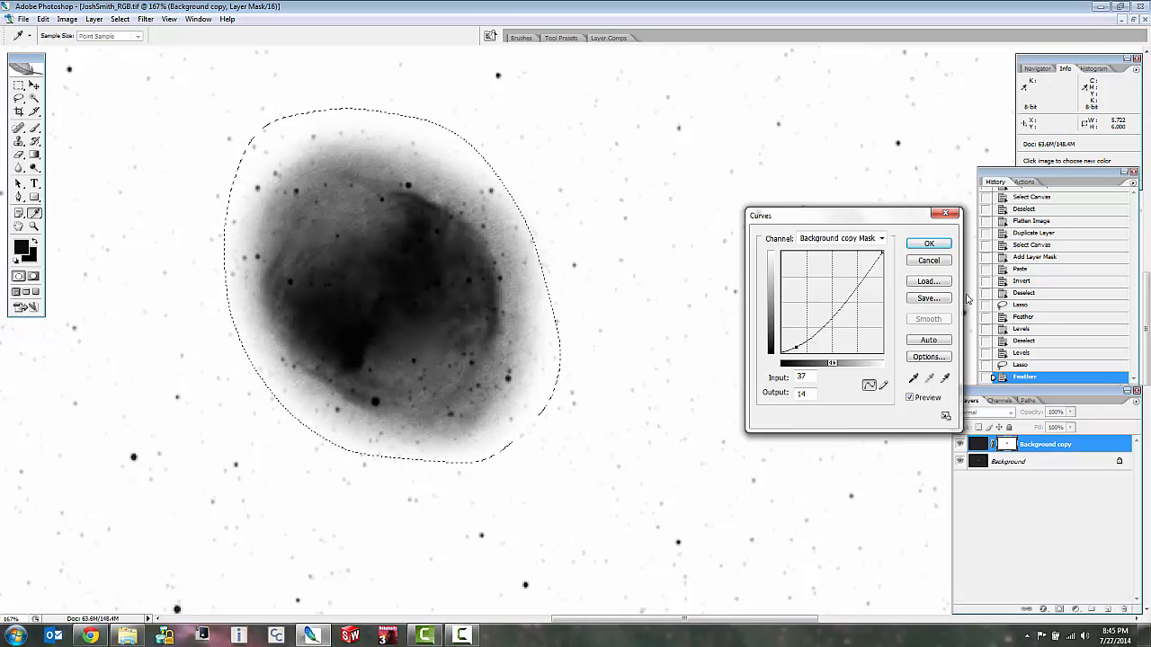
click(929, 244)
key(ctrl+d)
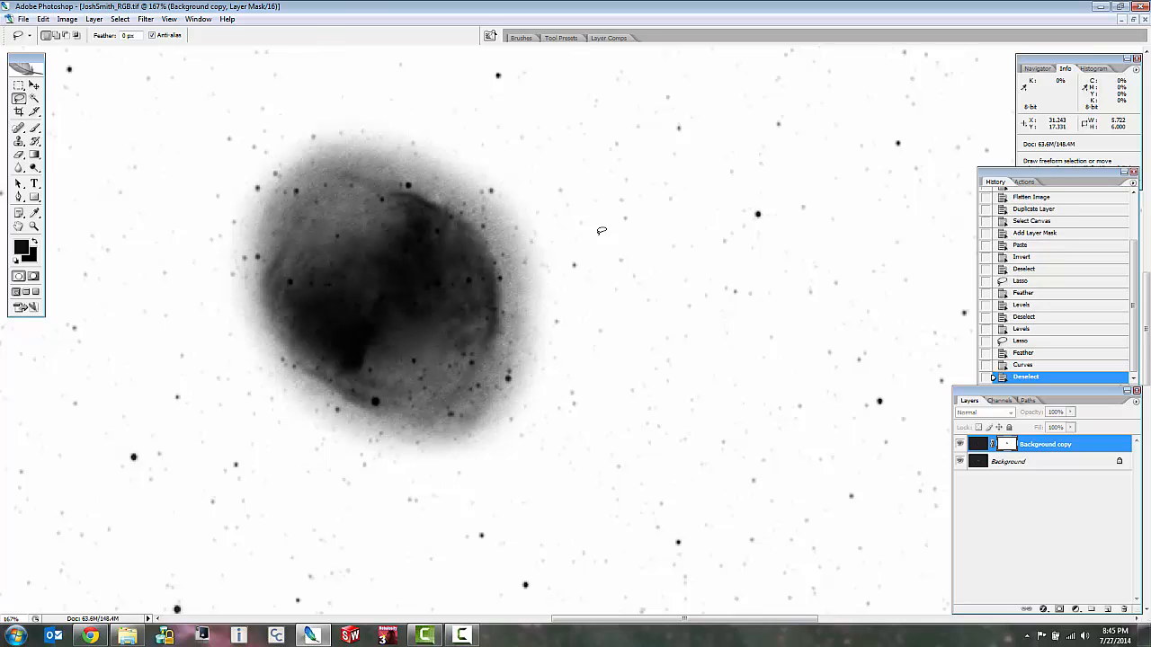
Examine the edited mask up close for the nebula's shading, its feathered edge and the surrounding stars.
scroll(266, 157, up, 3)
scroll(271, 227, up, 2)
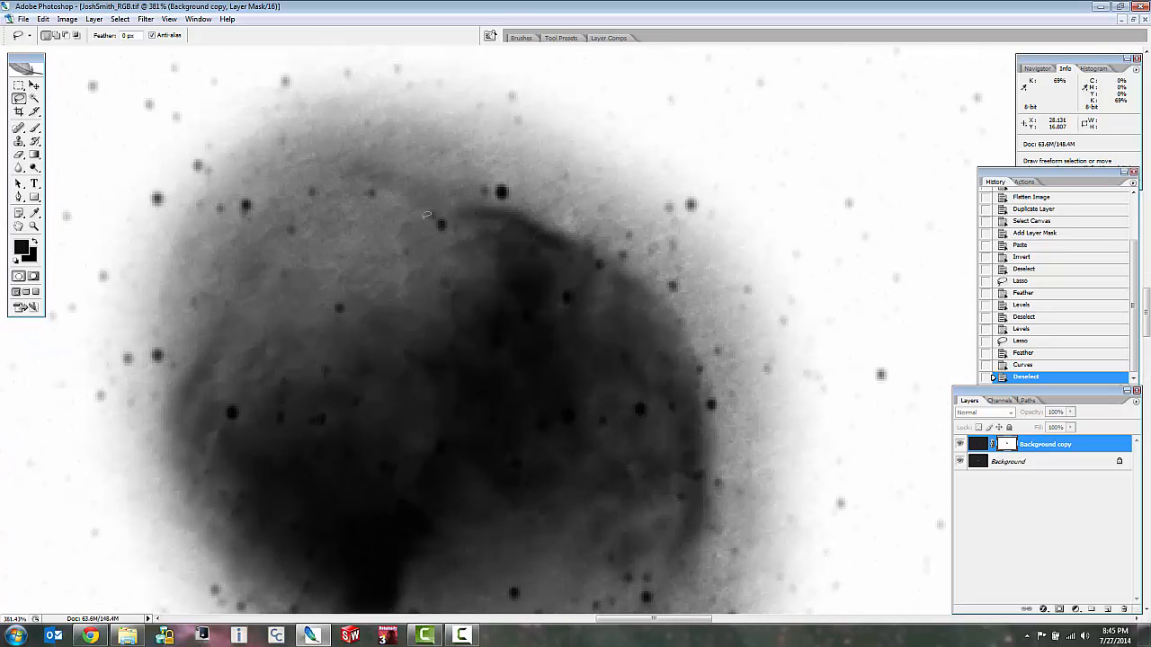
scroll(365, 204, down, 7)
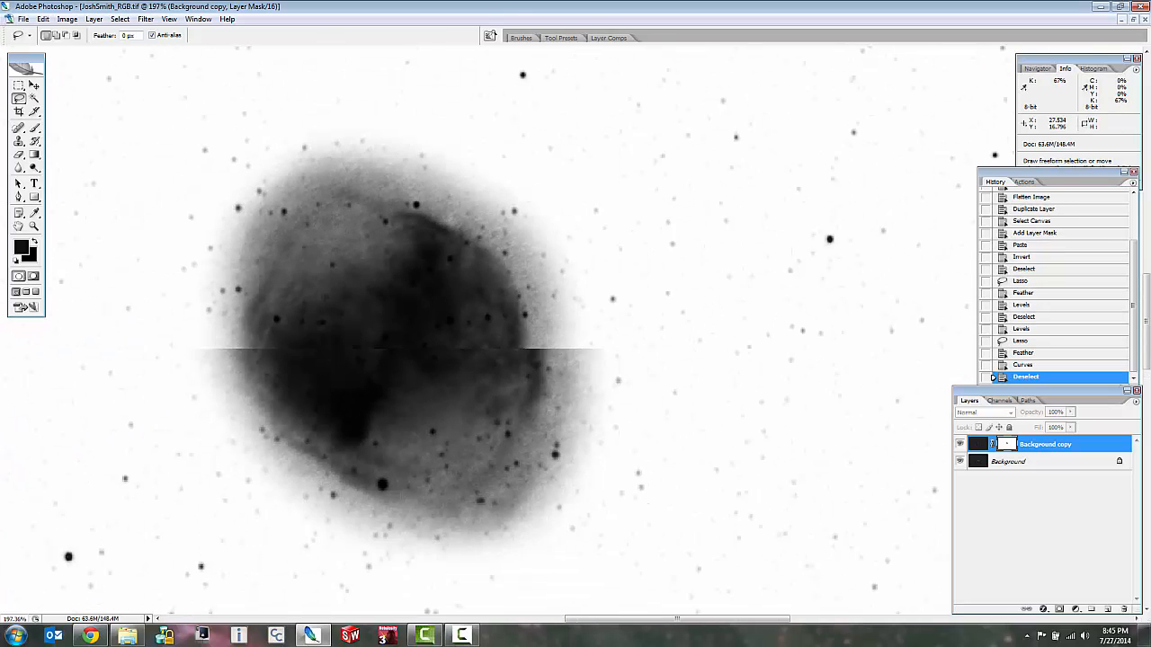
scroll(427, 383, up, 6)
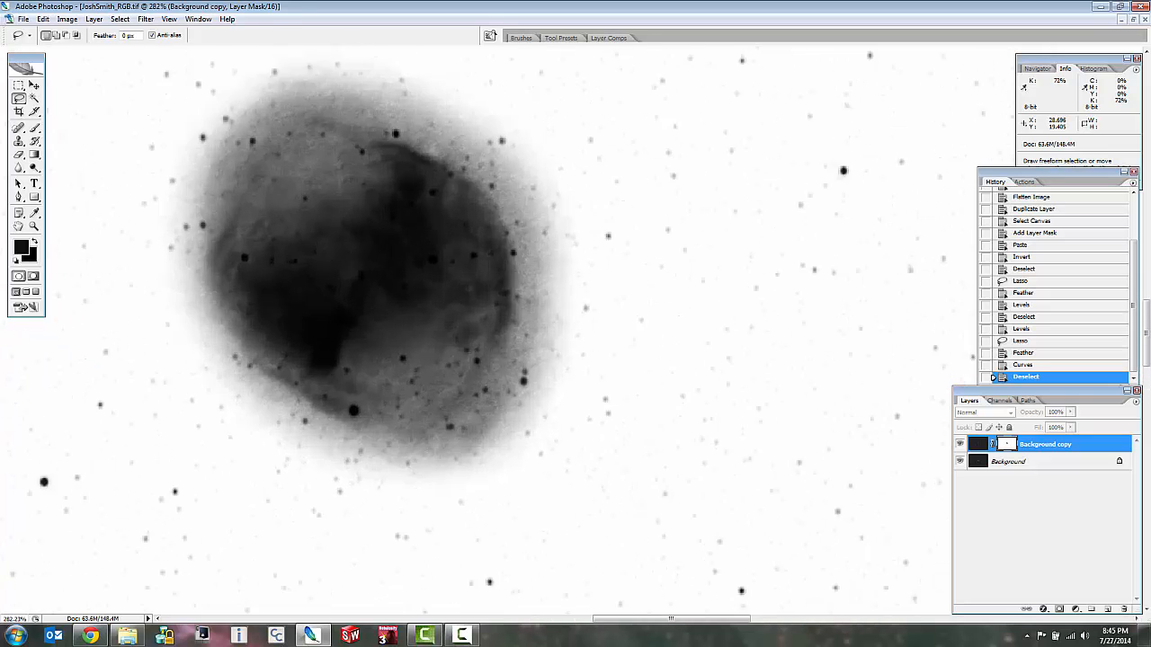
scroll(410, 360, down, 1)
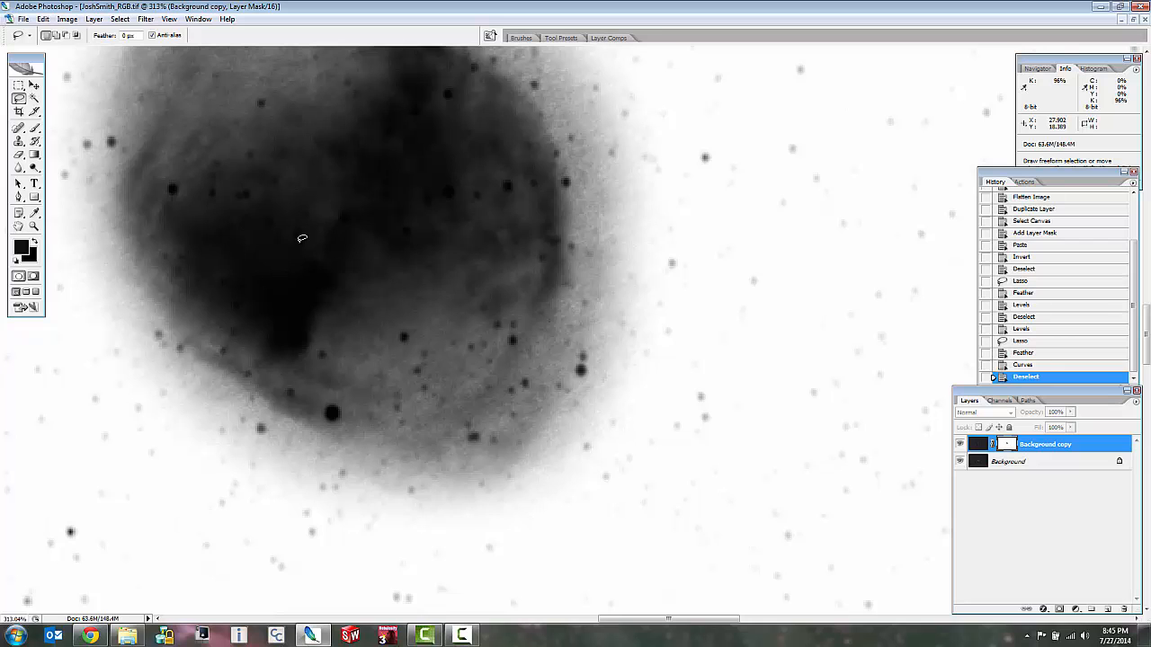
scroll(624, 319, down, 3)
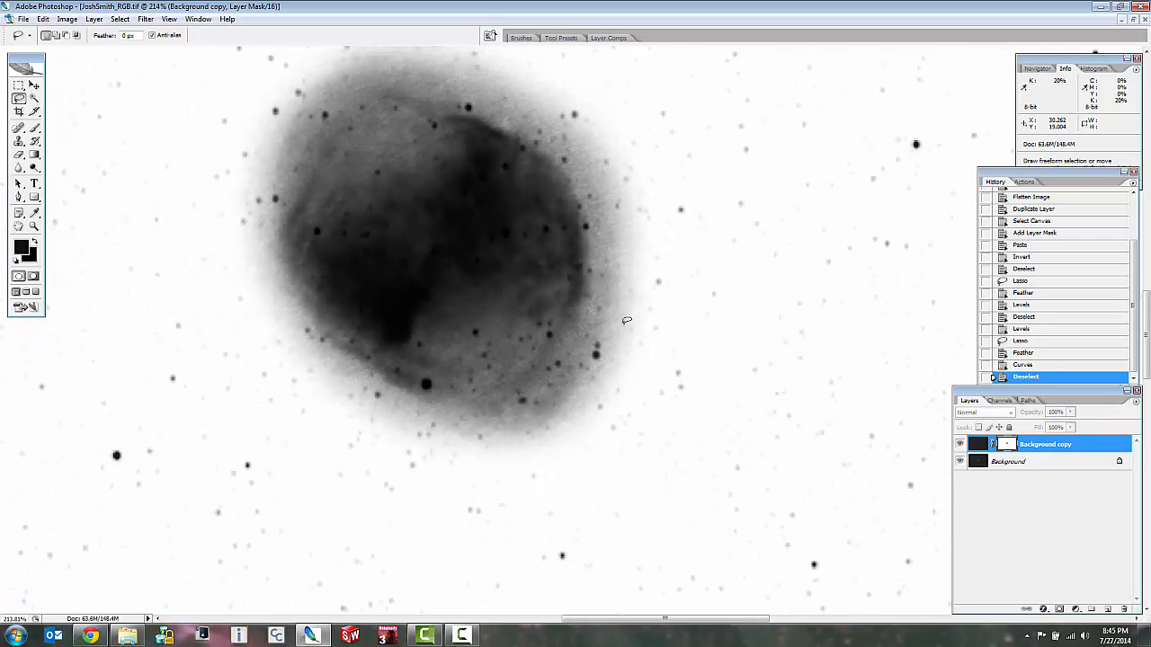
scroll(609, 459, down, 2)
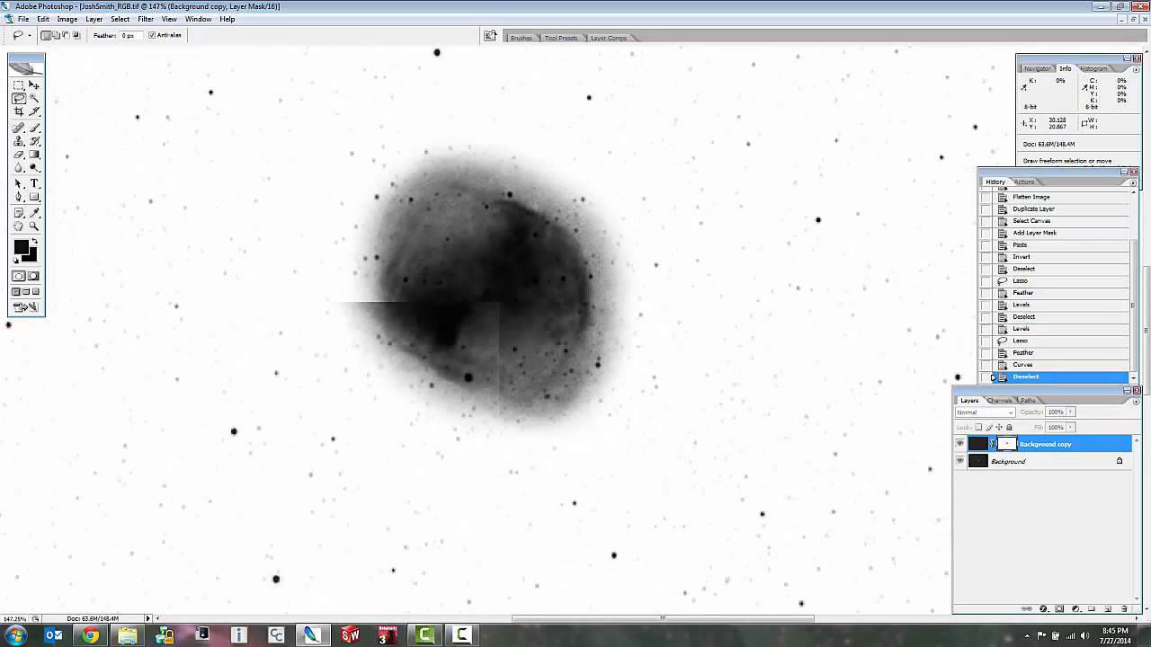
scroll(564, 320, up, 3)
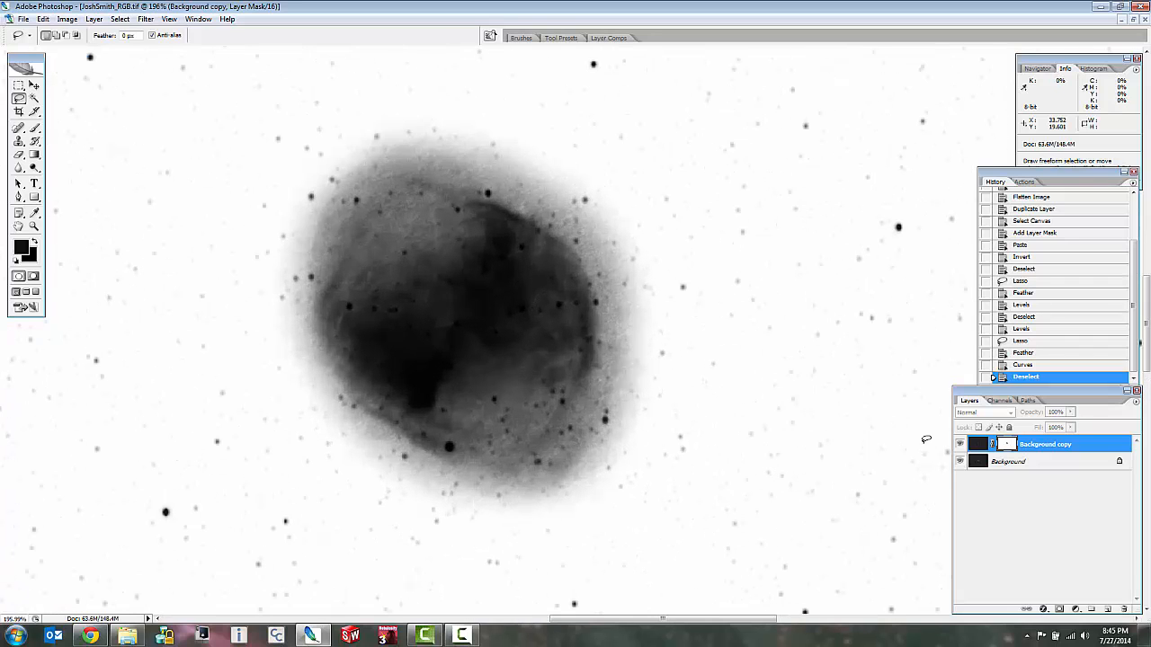
Apply the Noise Ninja filter to the duplicate layer's image with its automatic noise profile, after previewing the nebula and sky.
click(978, 444)
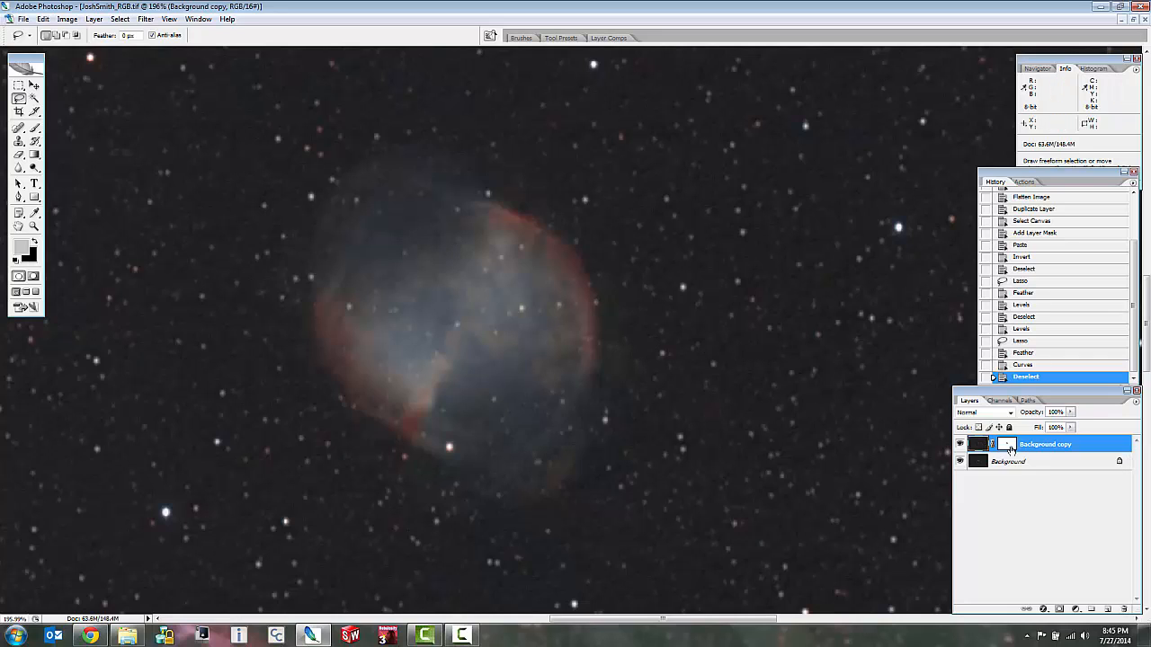
click(140, 22)
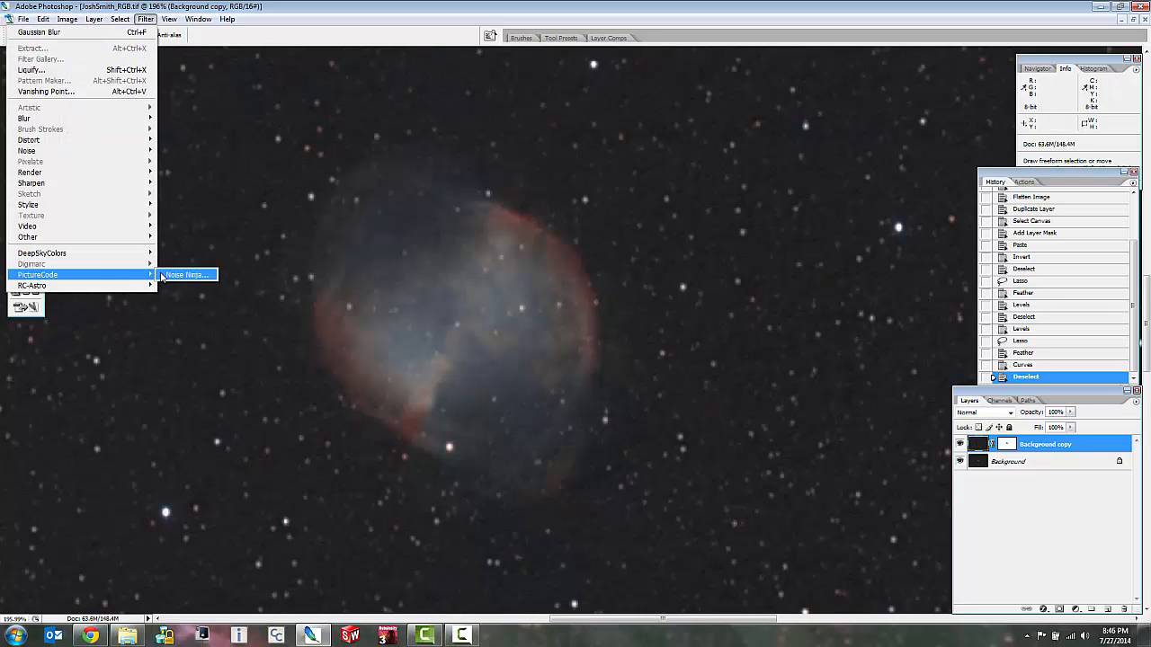
click(164, 275)
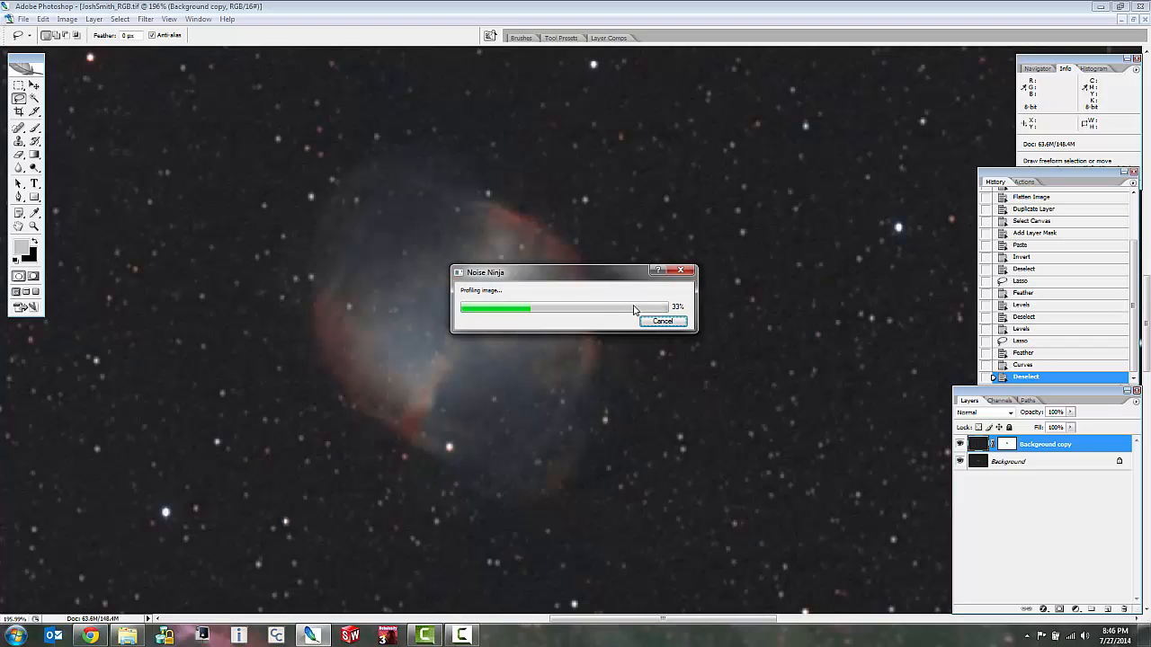
drag(662, 219, 694, 254)
drag(648, 194, 666, 232)
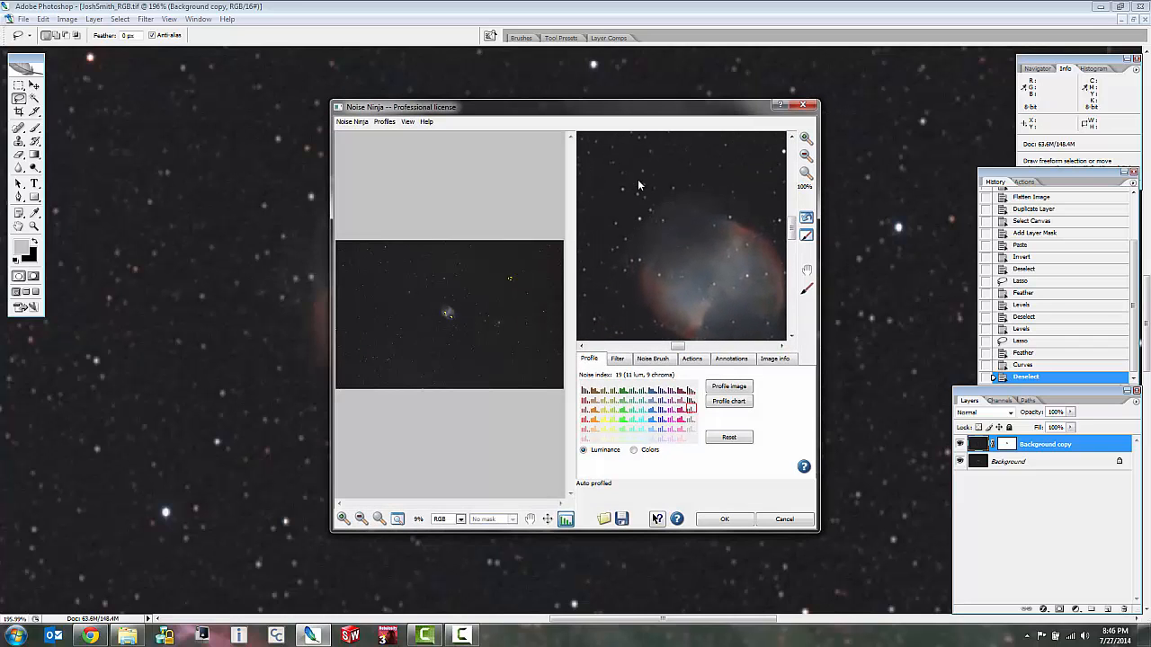
drag(641, 185, 656, 213)
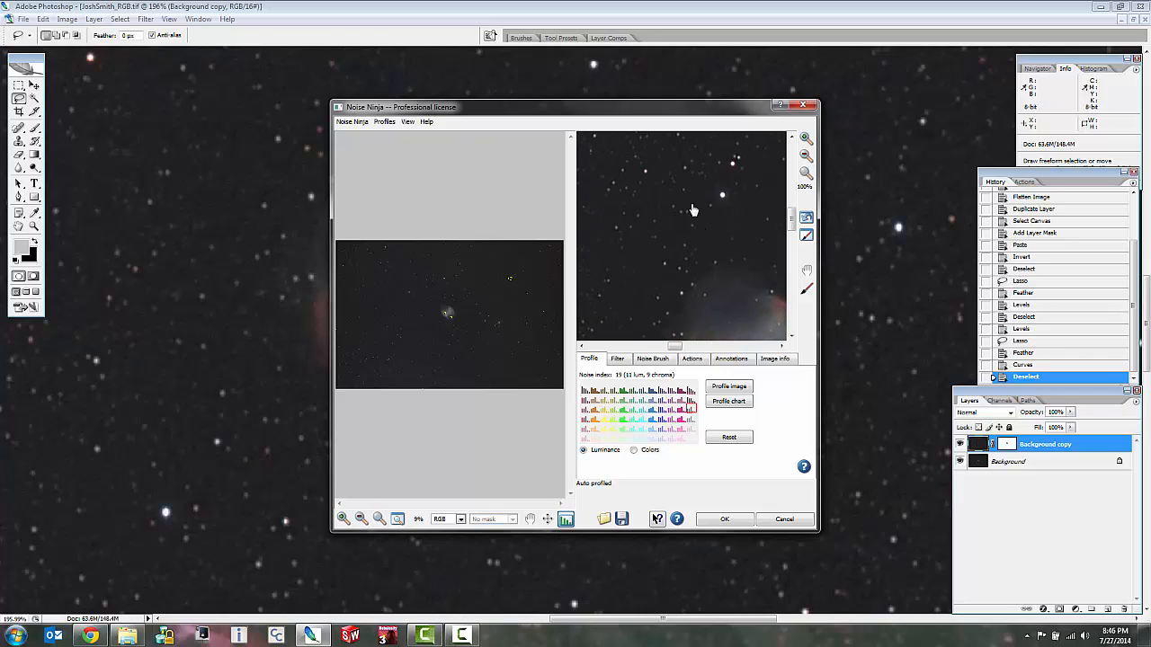
drag(739, 321, 691, 209)
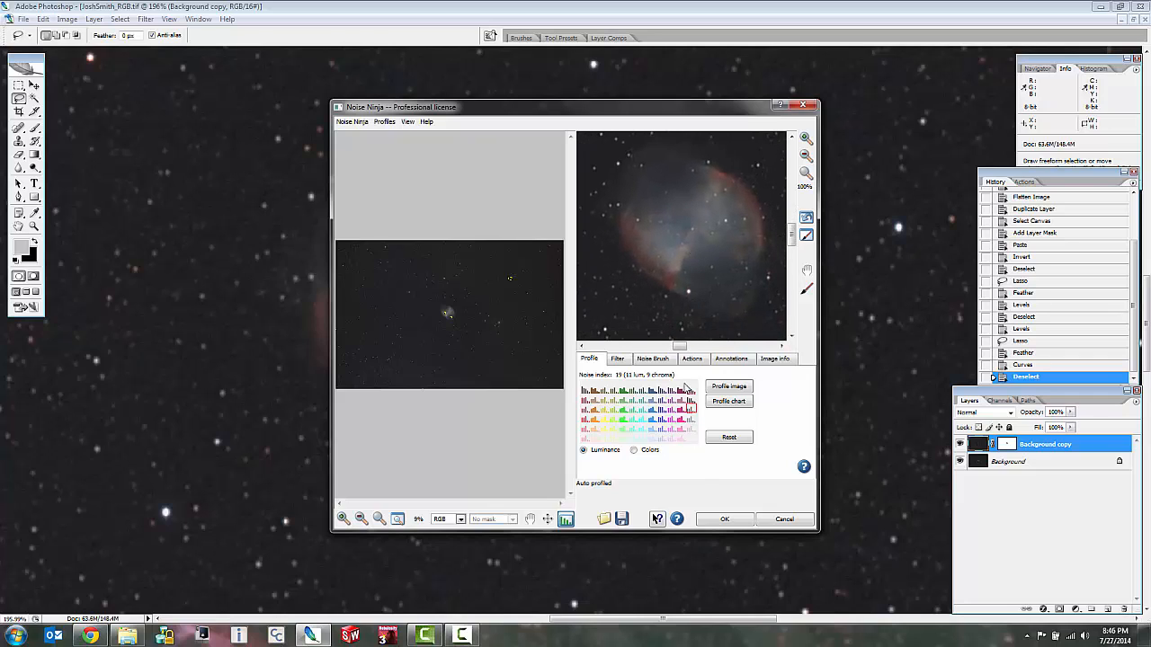
click(720, 521)
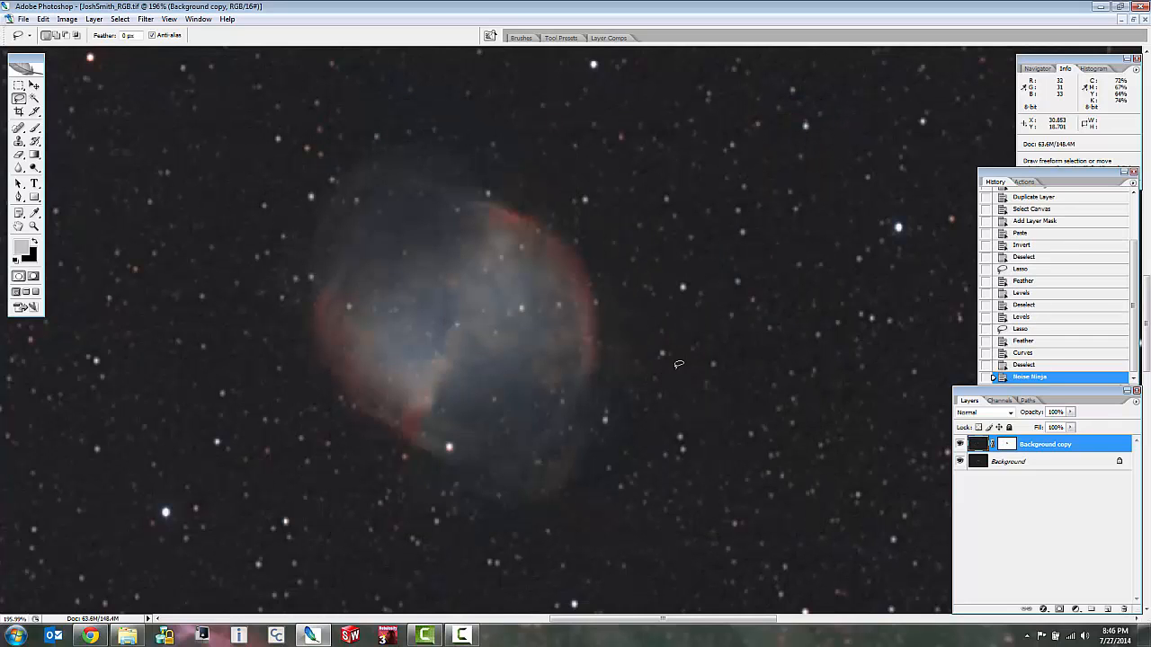
Compare the nebula with the noise-reduced layer shown and hidden, checking its texture and red rim up close.
scroll(193, 184, up, 4)
scroll(299, 258, down, 6)
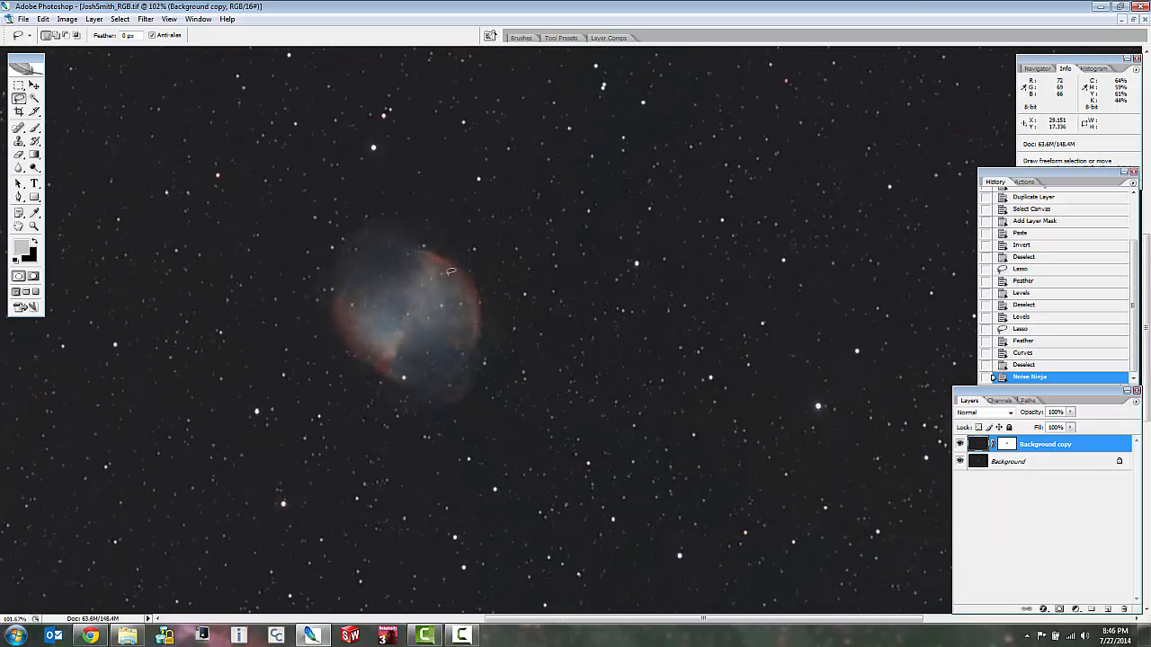
scroll(594, 378, up, 3)
scroll(252, 225, up, 4)
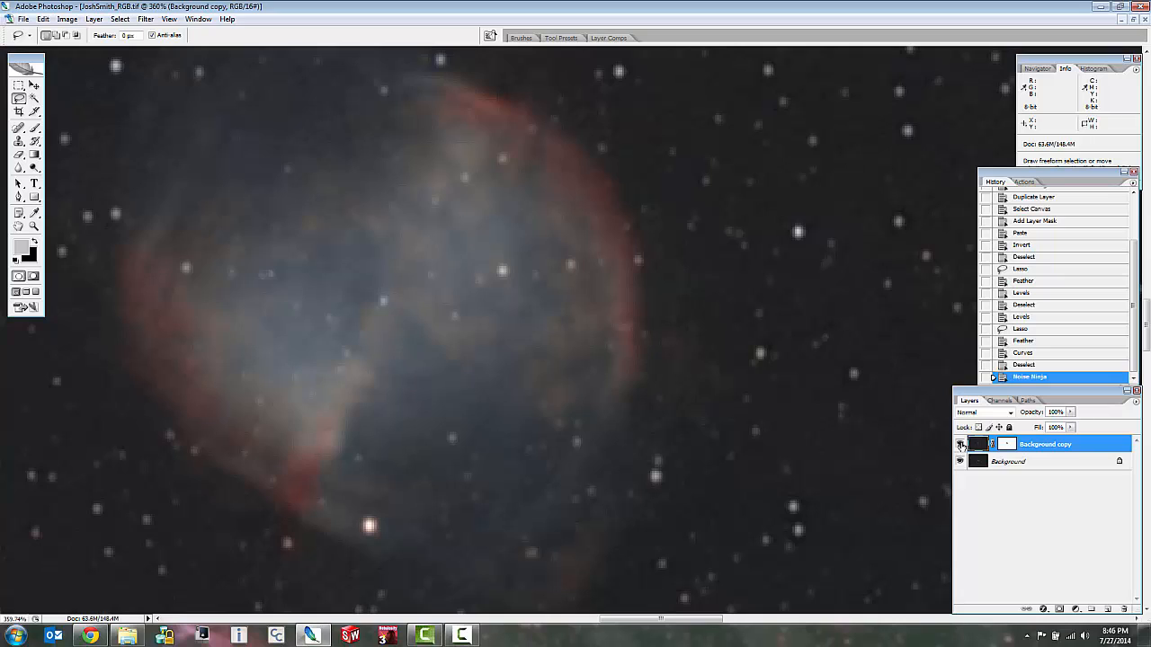
click(960, 445)
click(960, 445)
click(961, 445)
click(961, 445)
click(960, 445)
scroll(274, 202, down, 2)
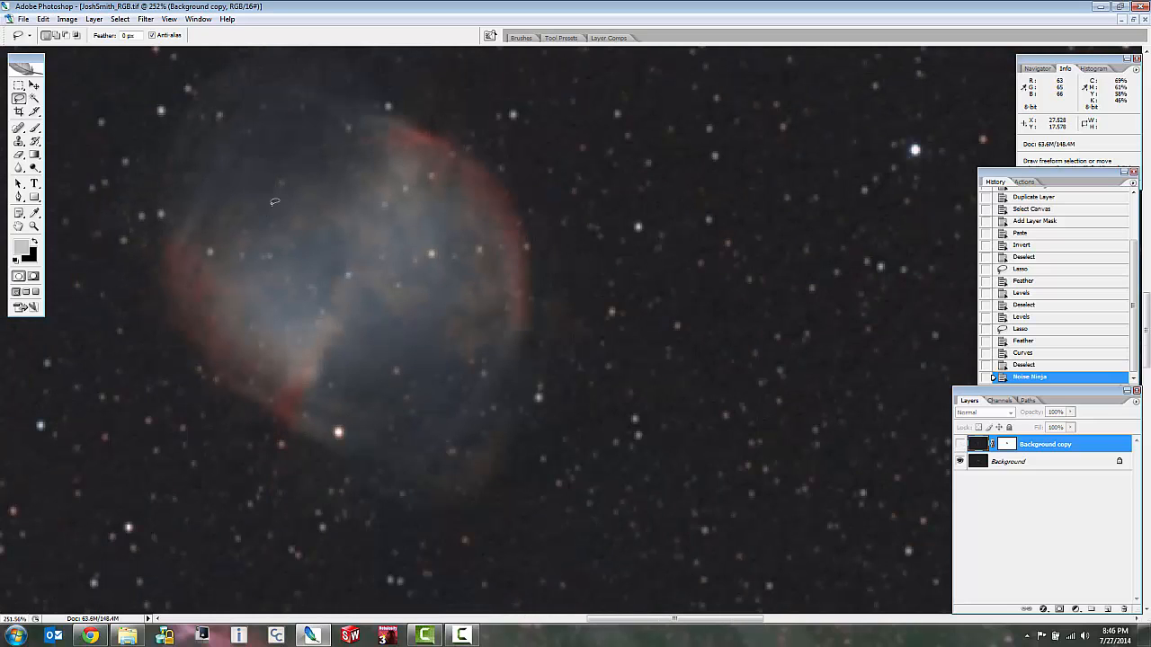
scroll(250, 110, up, 6)
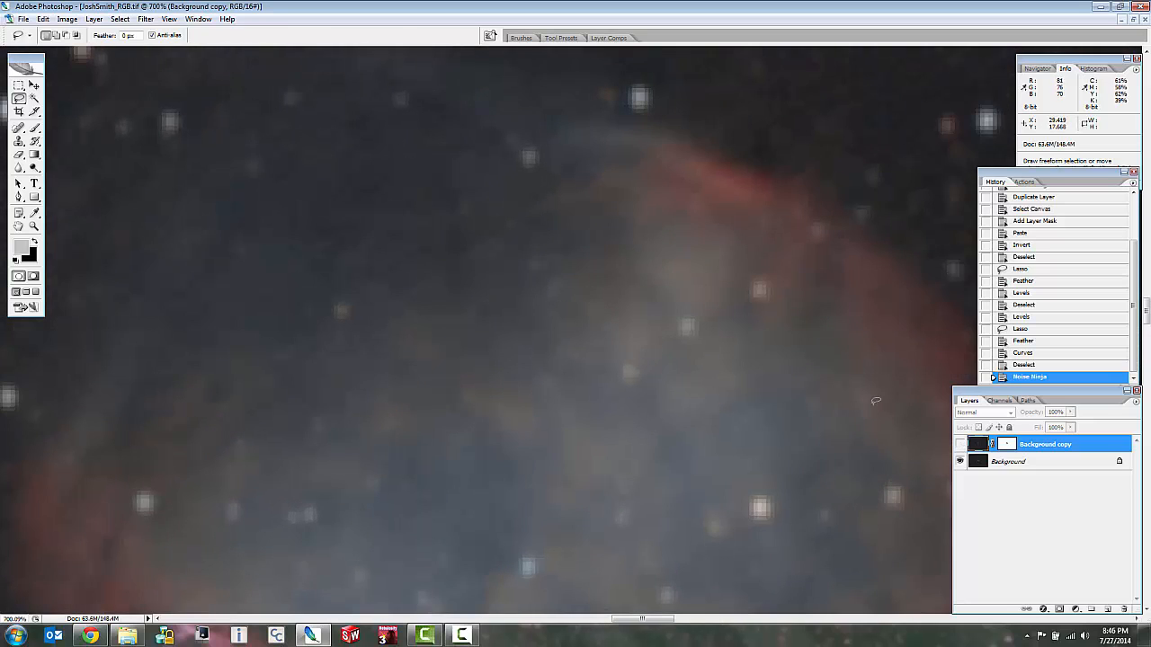
click(961, 446)
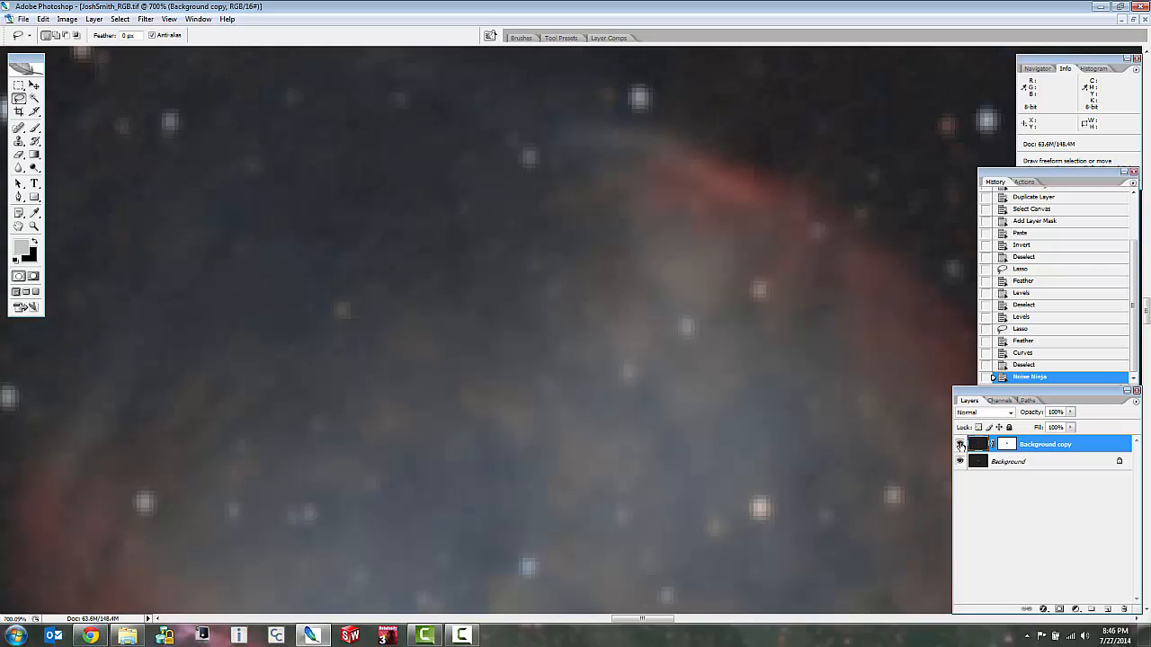
Compare the background sky and stars beside the nebula with the noise-reduced layer shown and hidden.
scroll(454, 333, down, 5)
scroll(454, 334, down, 4)
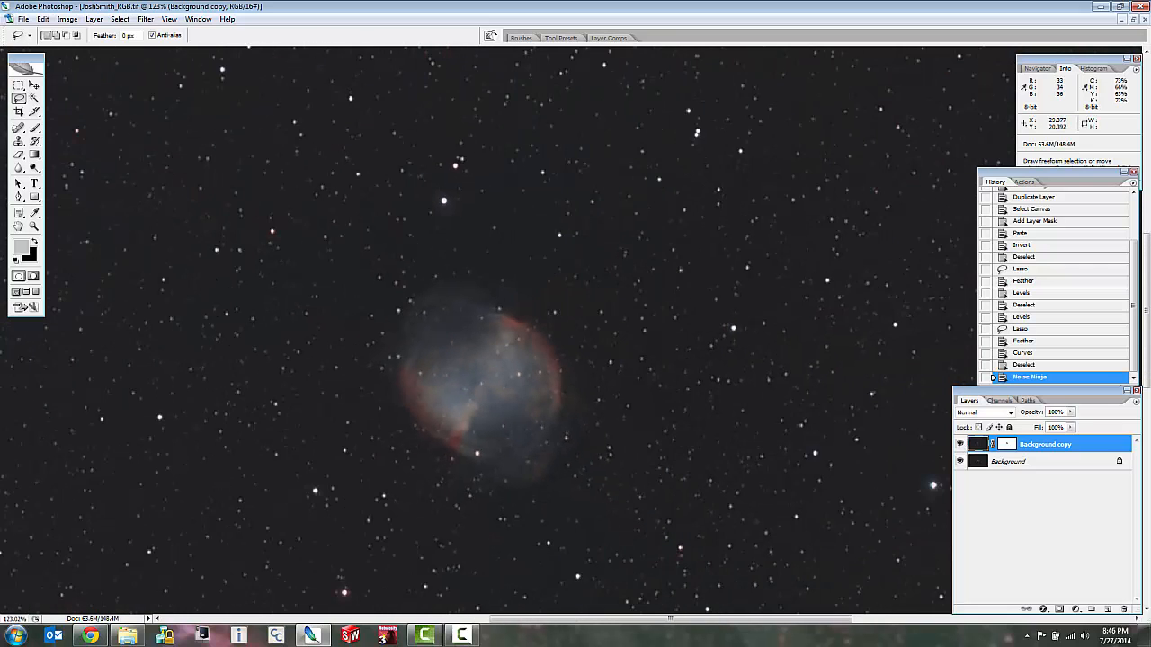
scroll(542, 444, up, 3)
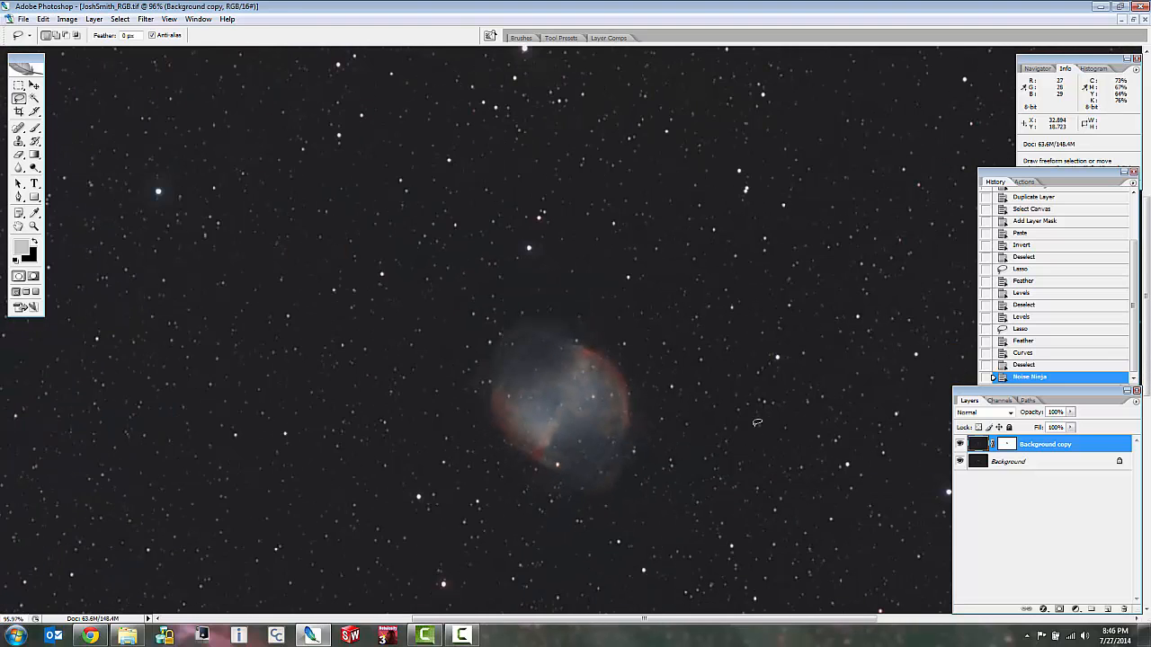
scroll(760, 419, up, 5)
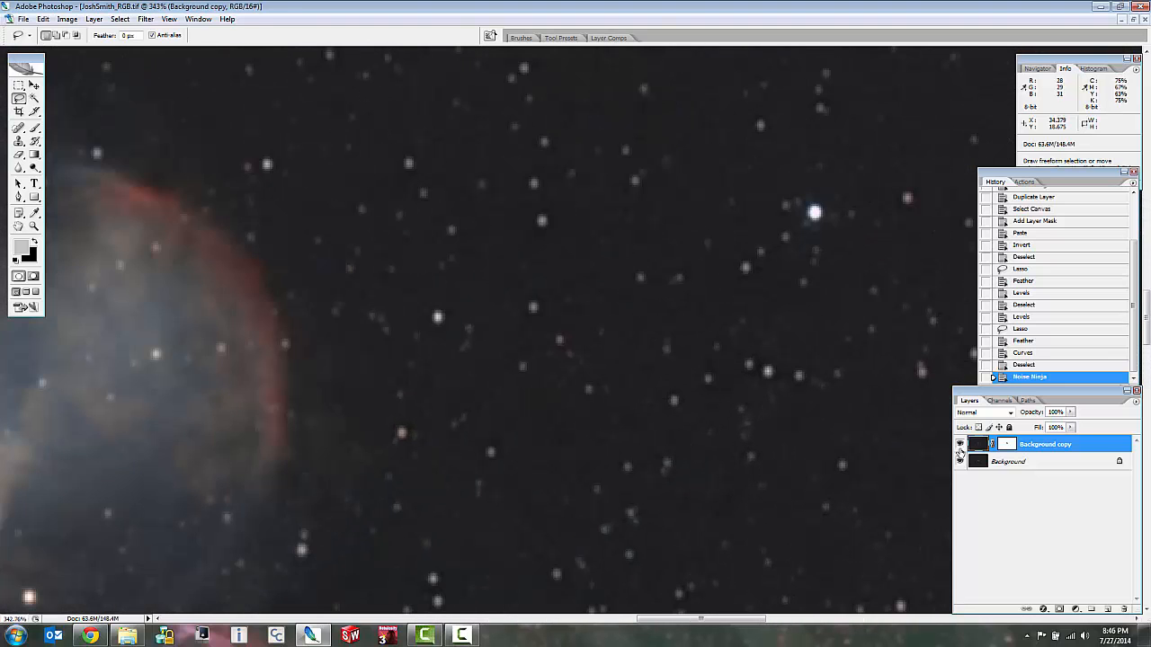
click(961, 445)
click(960, 445)
click(961, 445)
click(960, 445)
Run a second Noise Ninja pass with the automatic profile on the duplicate layer, previewing the star field at 200%.
click(145, 19)
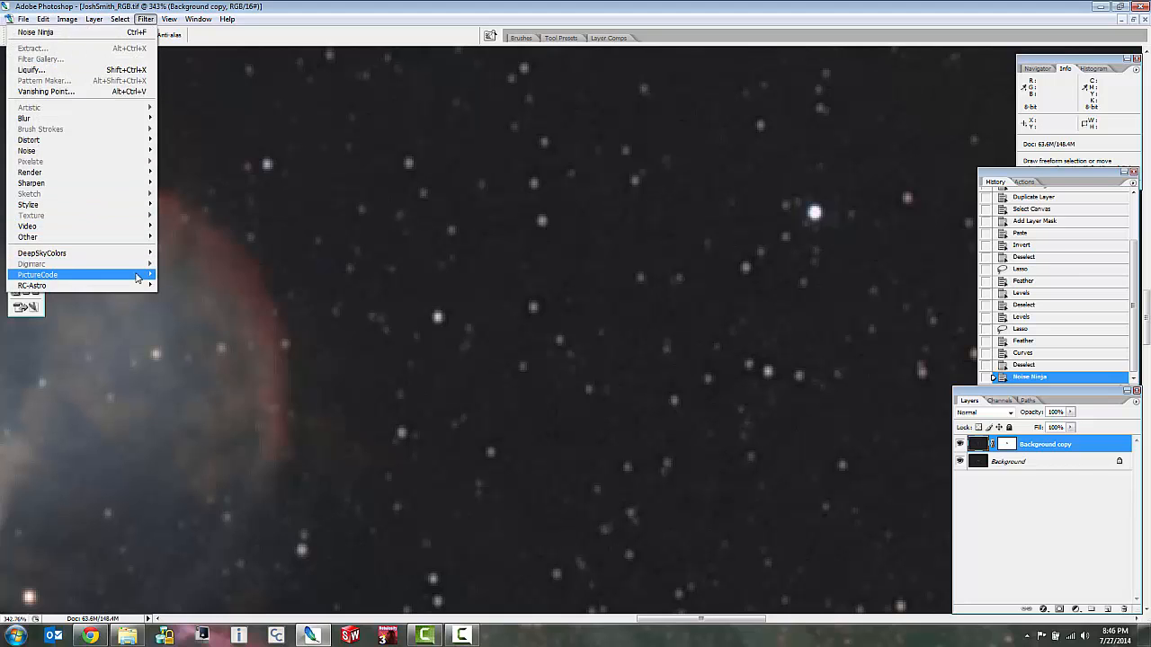
mouse_move(137, 278)
click(185, 275)
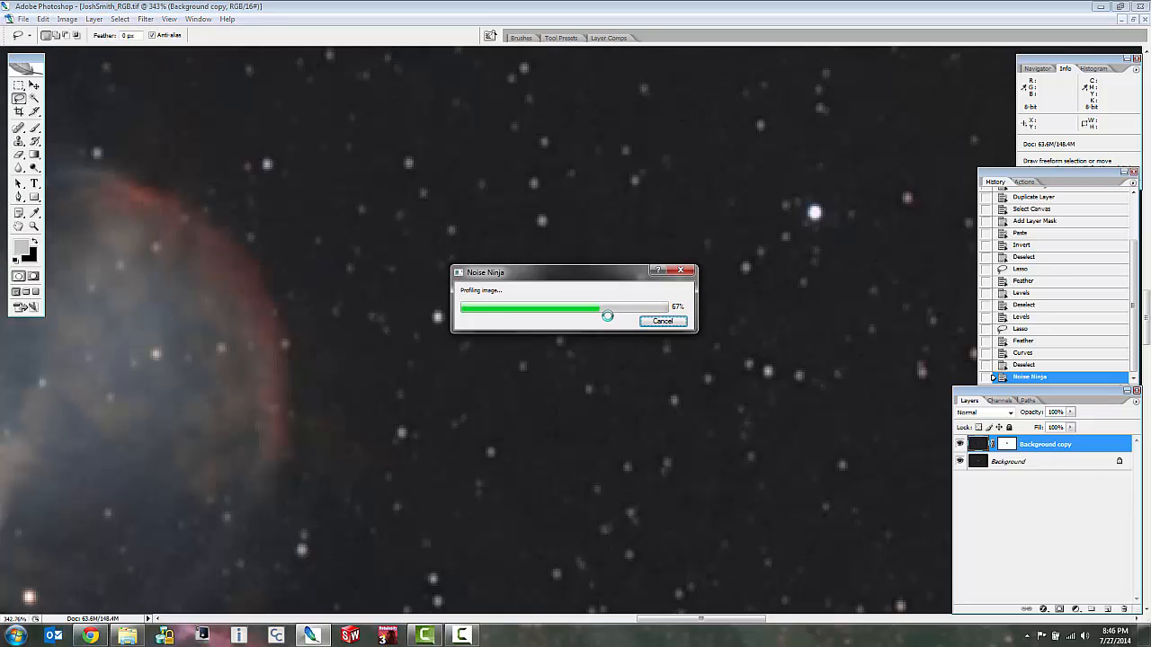
drag(653, 291, 662, 249)
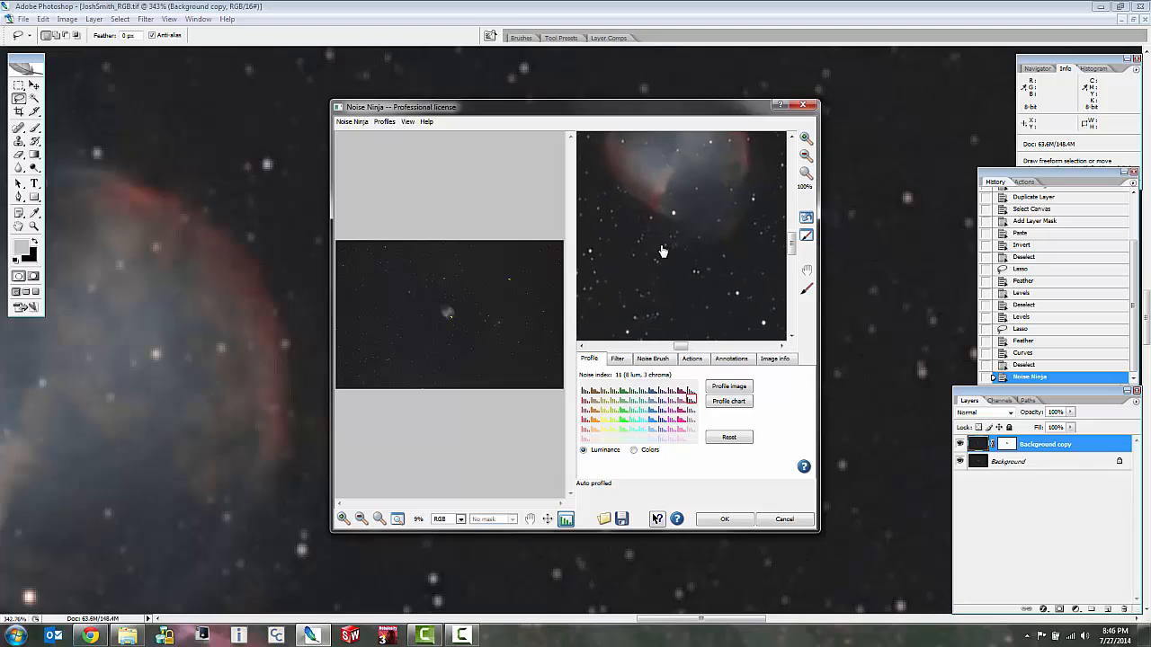
click(807, 137)
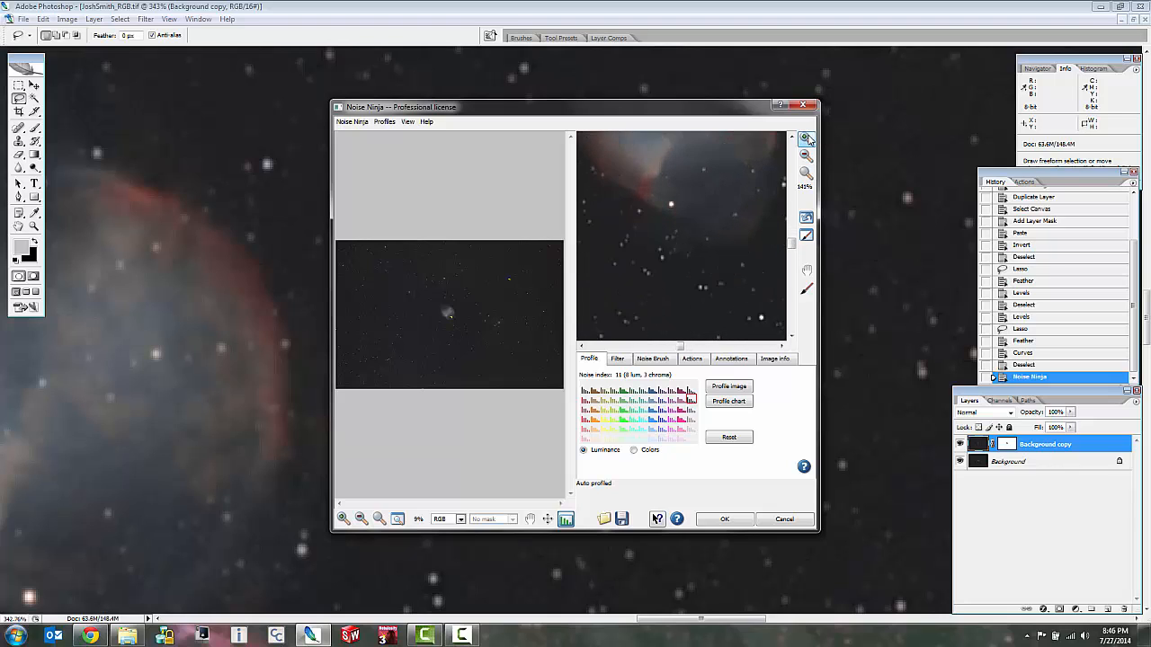
drag(698, 291, 705, 268)
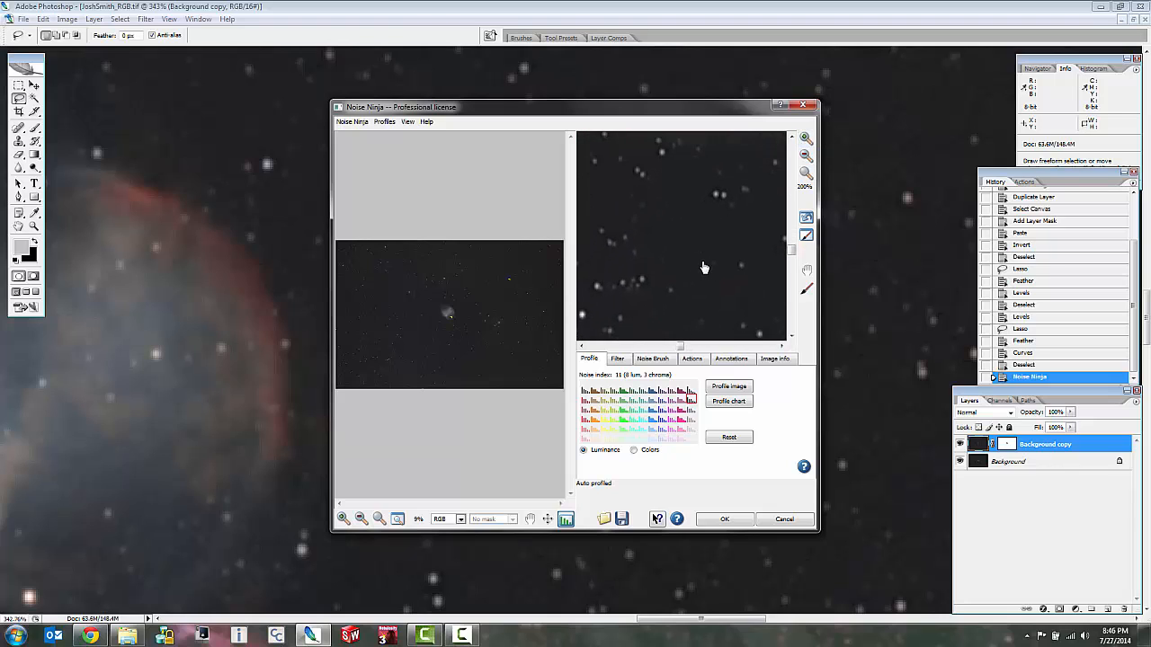
click(725, 520)
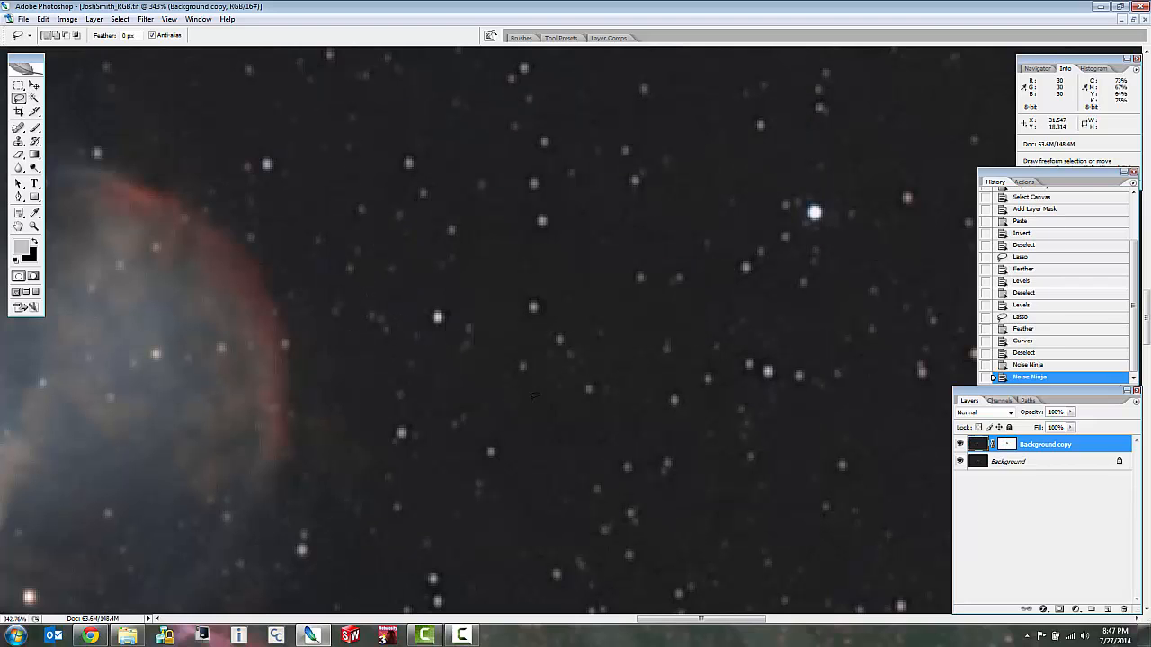
Examine the result of the second noise reduction across the full field, the nebula and individual stars.
scroll(537, 330, down, 10)
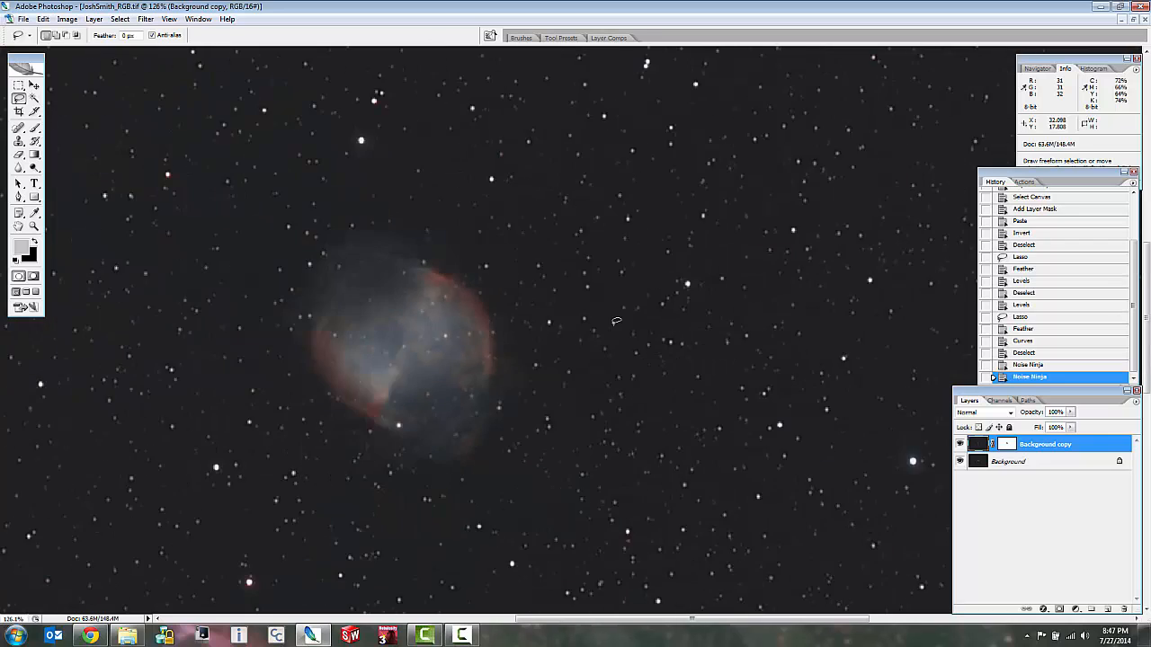
scroll(616, 321, down, 3)
scroll(583, 347, up, 3)
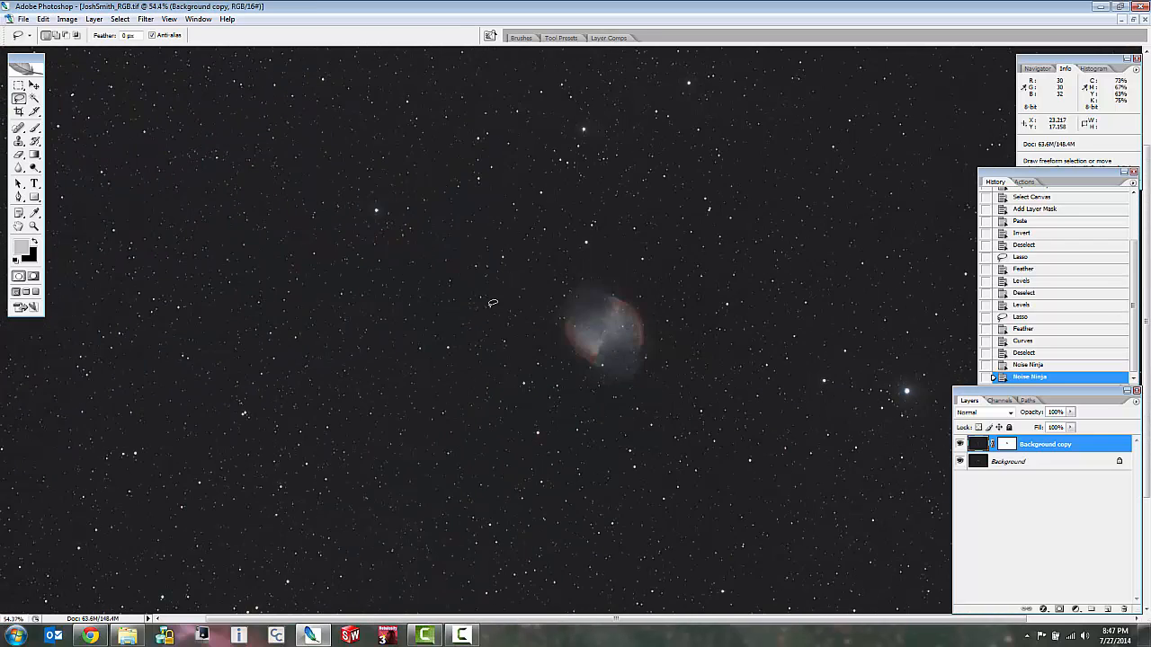
scroll(622, 336, up, 2)
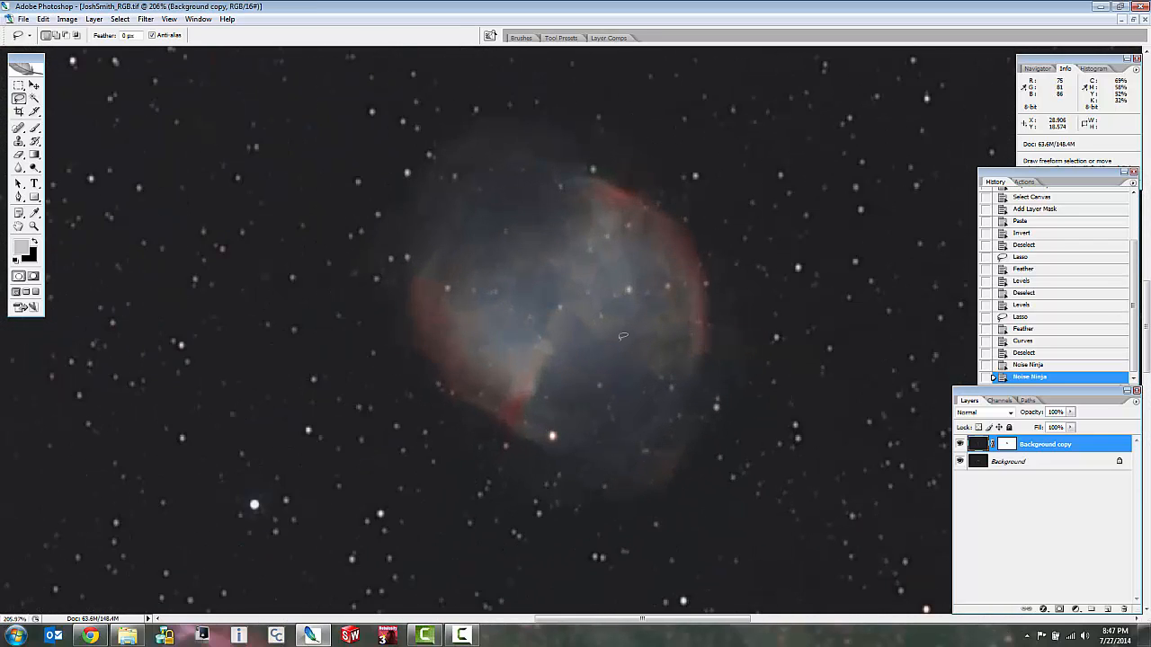
scroll(625, 346, down, 2)
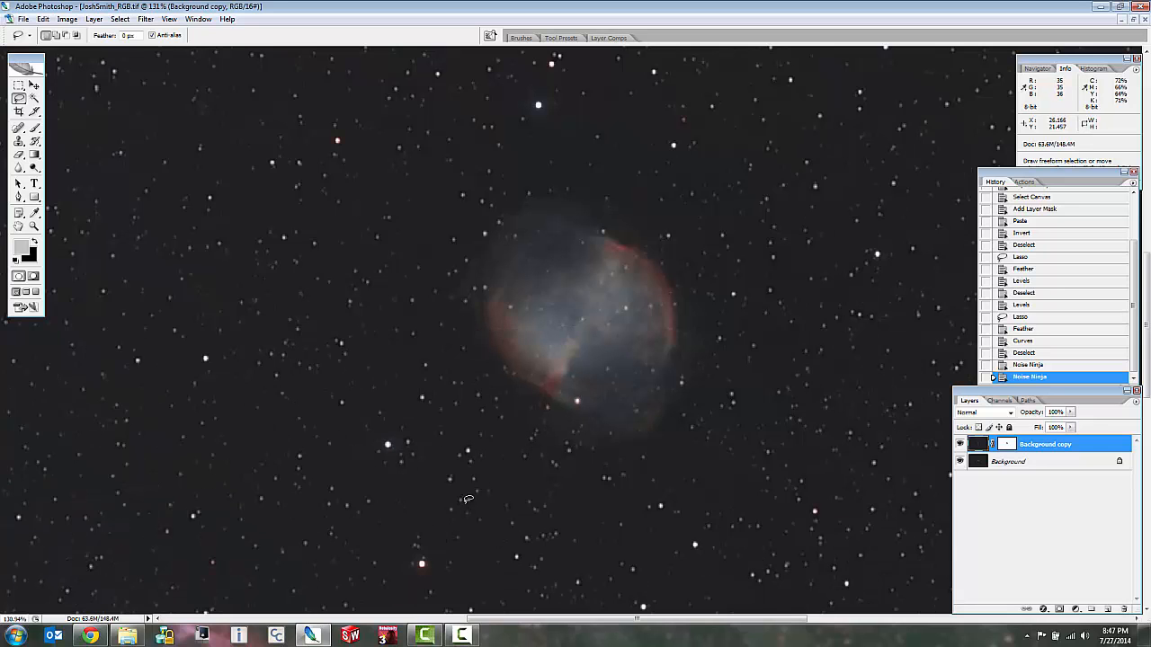
scroll(508, 472, up, 2)
scroll(376, 302, up, 5)
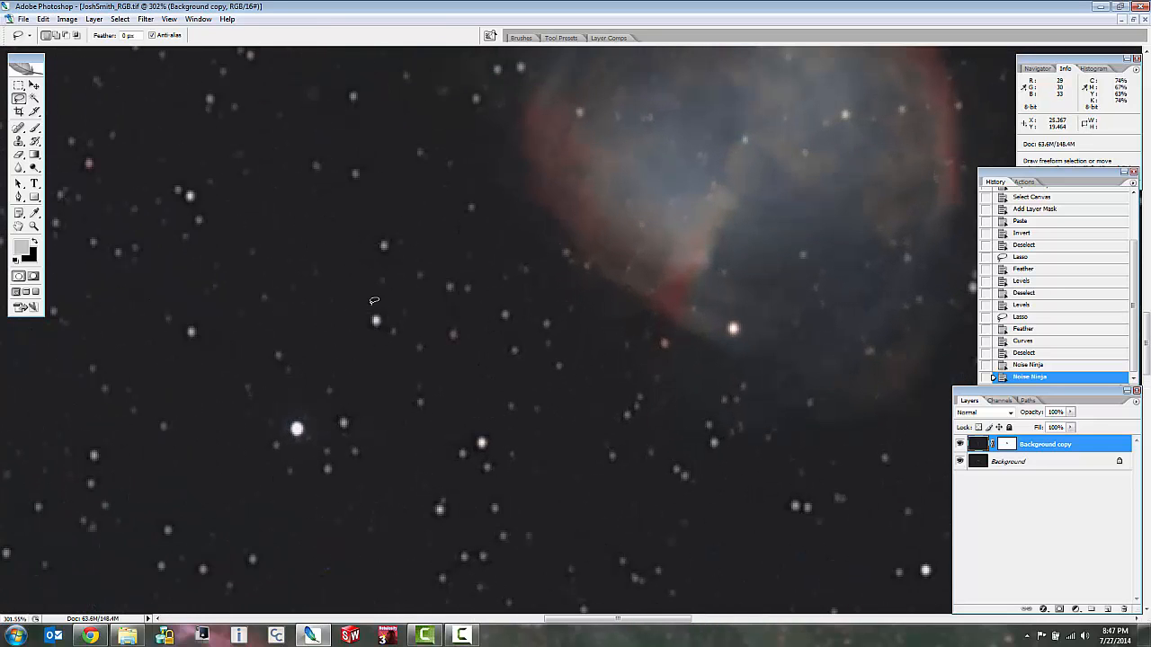
scroll(378, 326, up, 2)
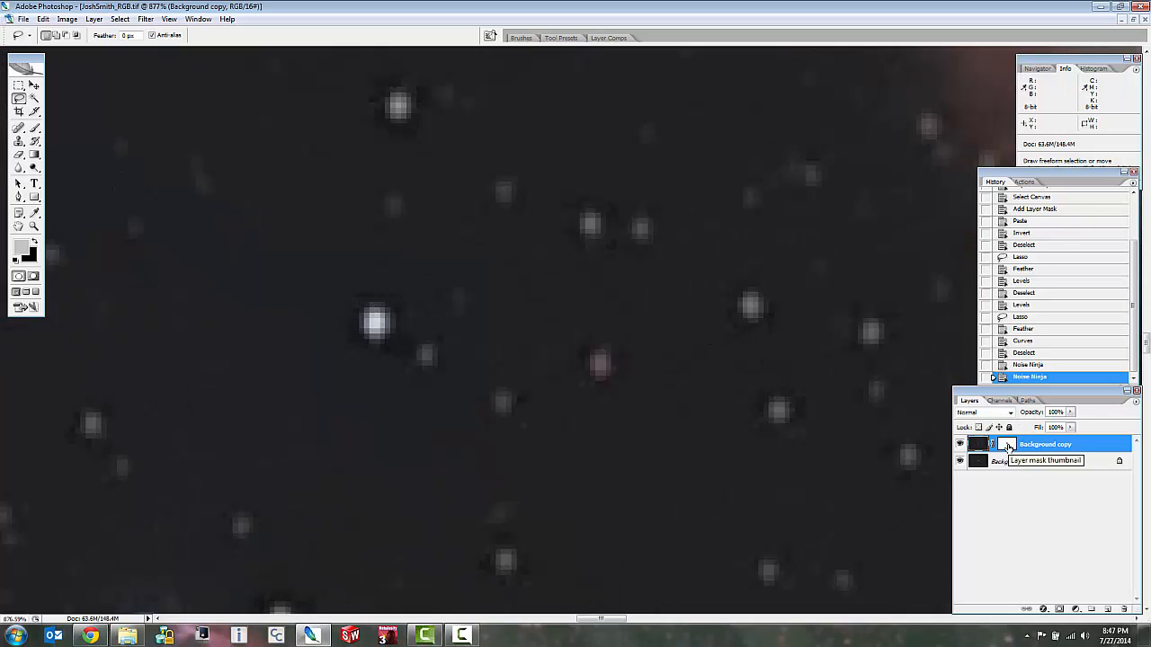
click(1007, 445)
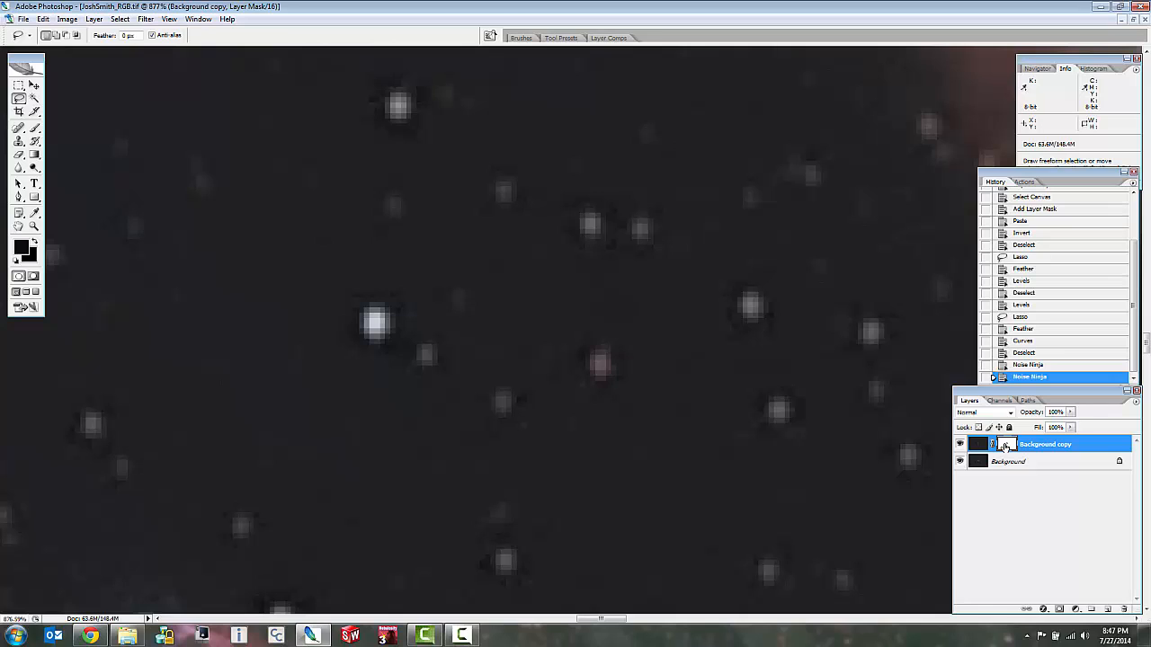
click(145, 19)
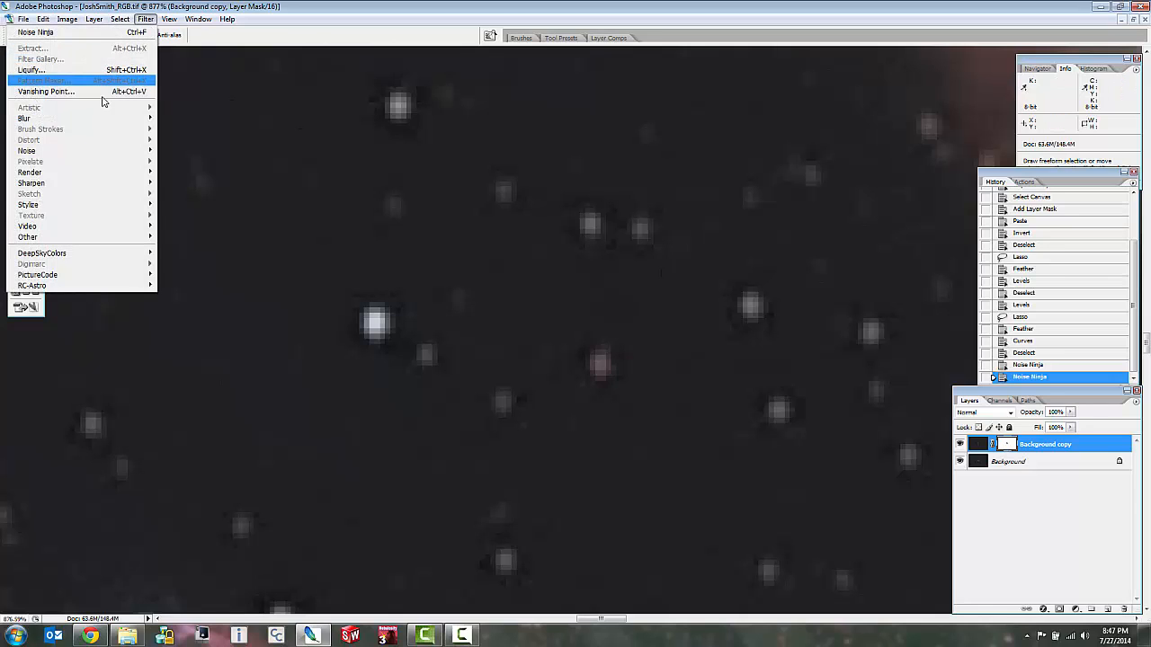
mouse_move(135, 121)
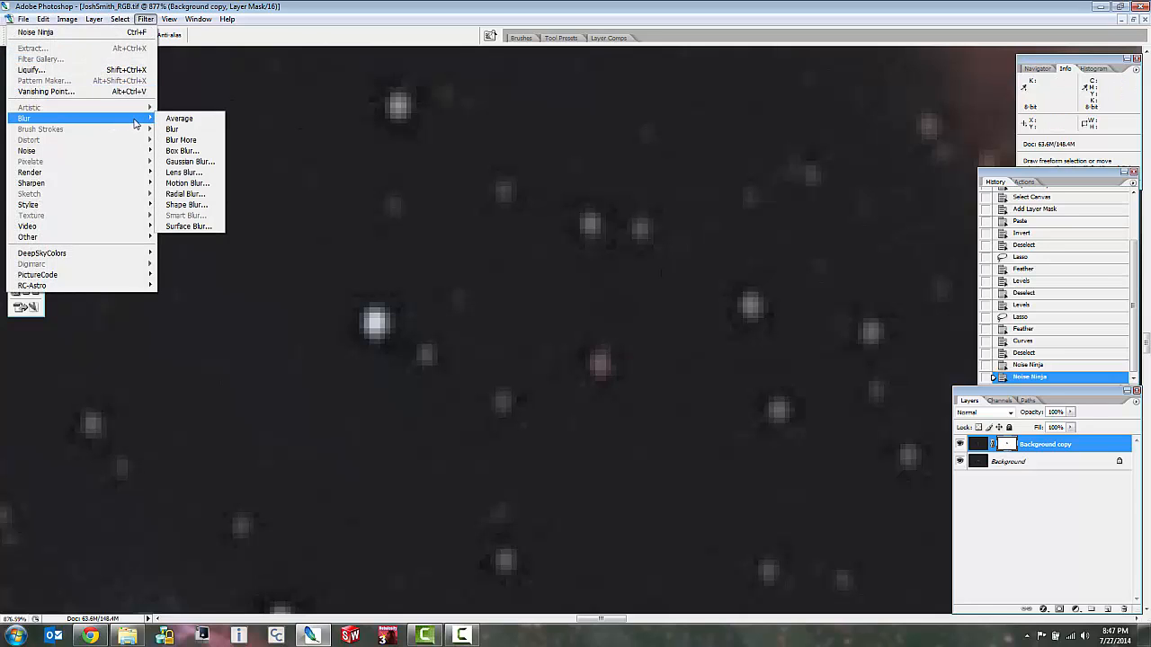
click(197, 168)
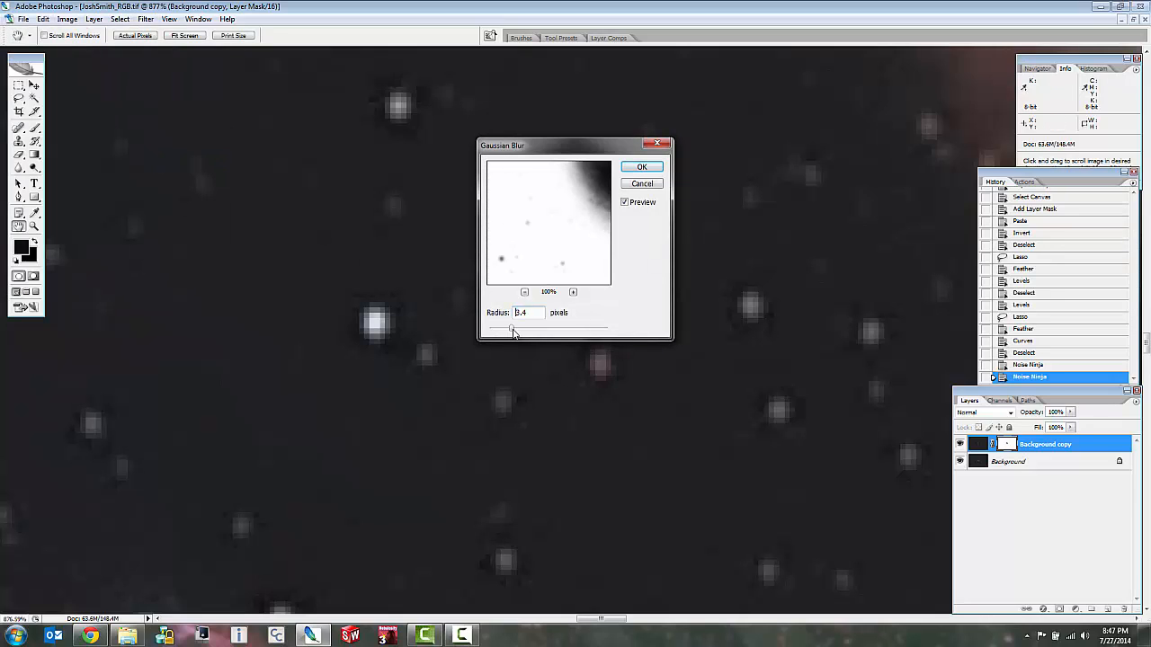
mouse_move(515, 332)
mouse_down()
mouse_move(562, 333)
mouse_move(531, 331)
mouse_up()
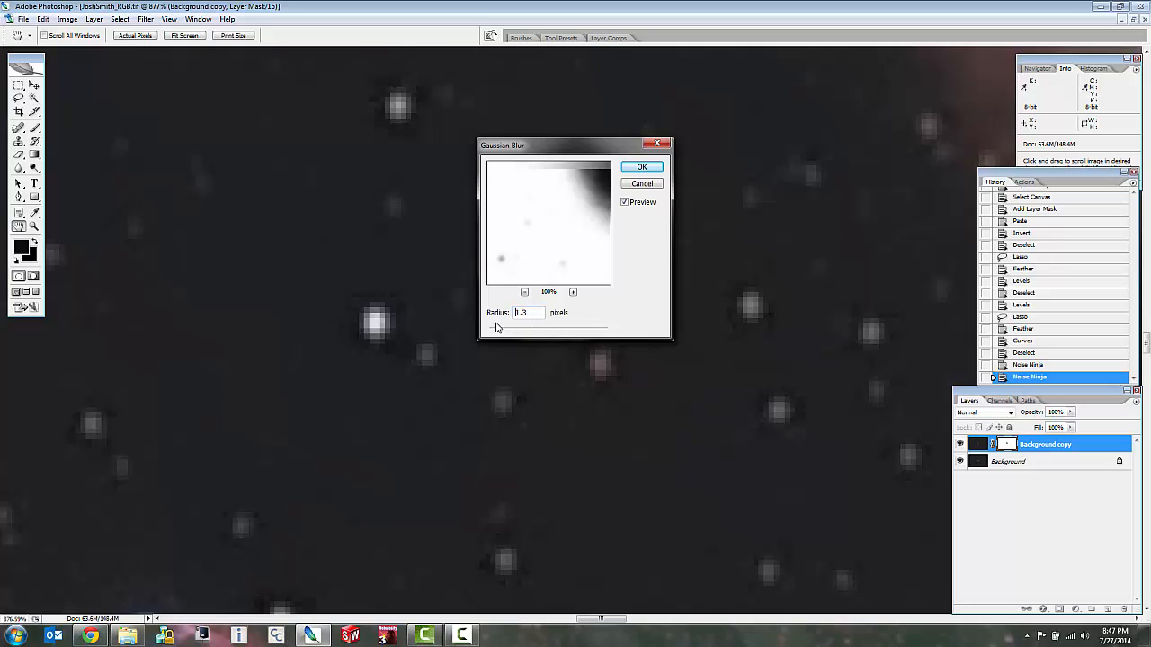
click(643, 185)
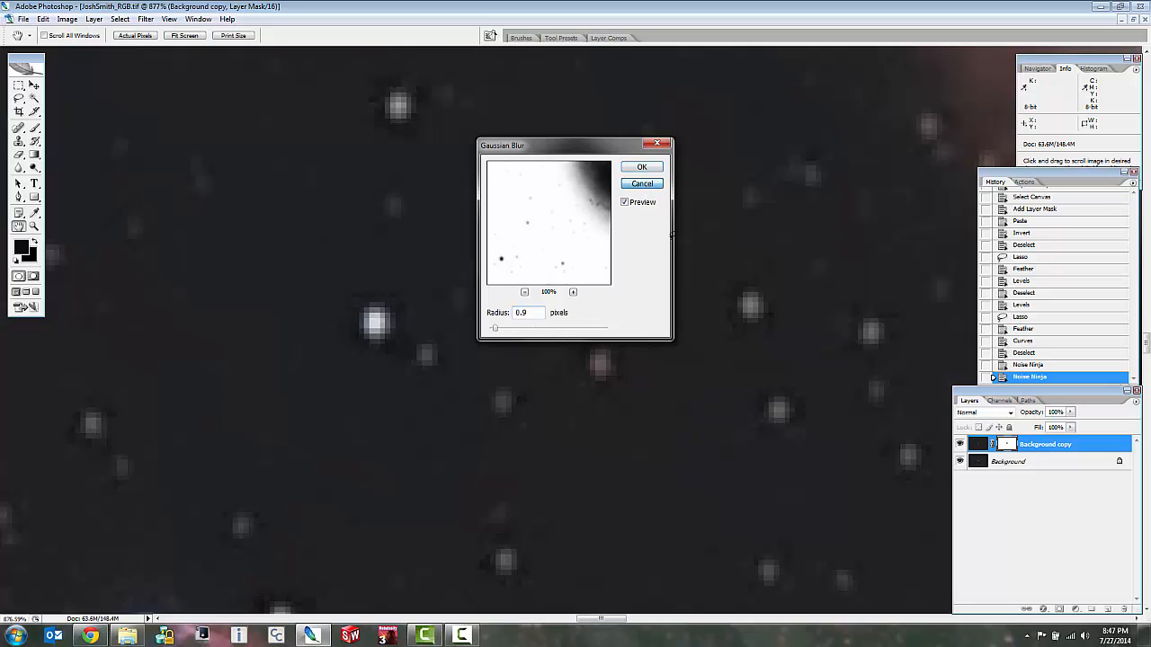
click(462, 636)
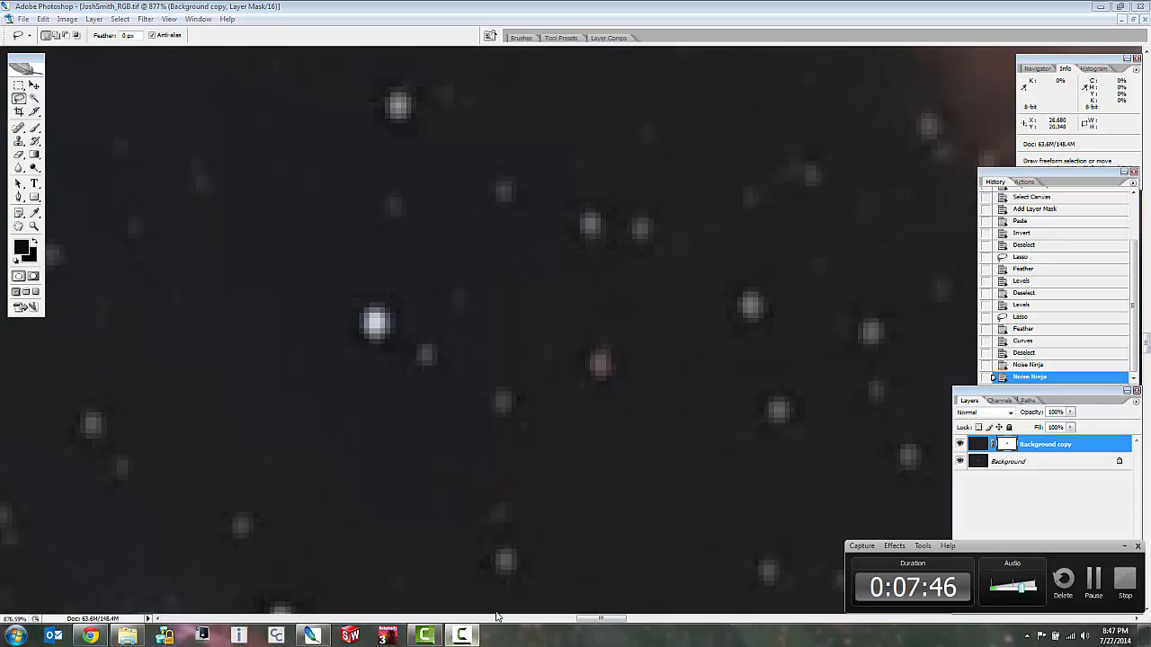
click(1094, 582)
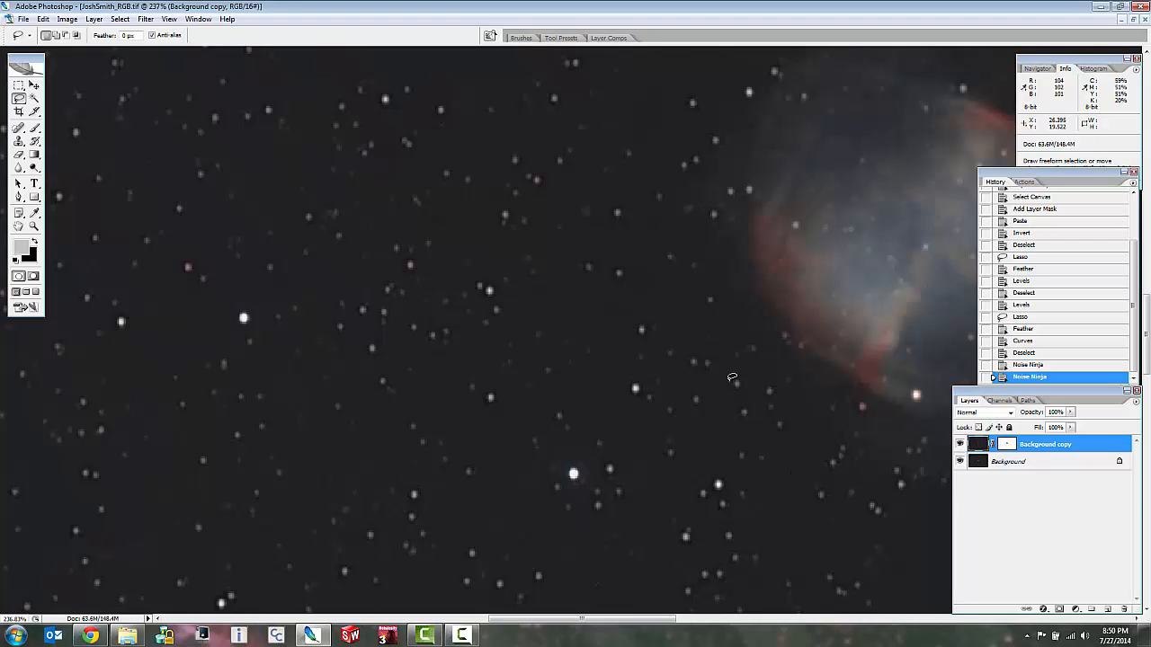
Display the duplicate layer's mask on the canvas for editing.
click(1007, 446)
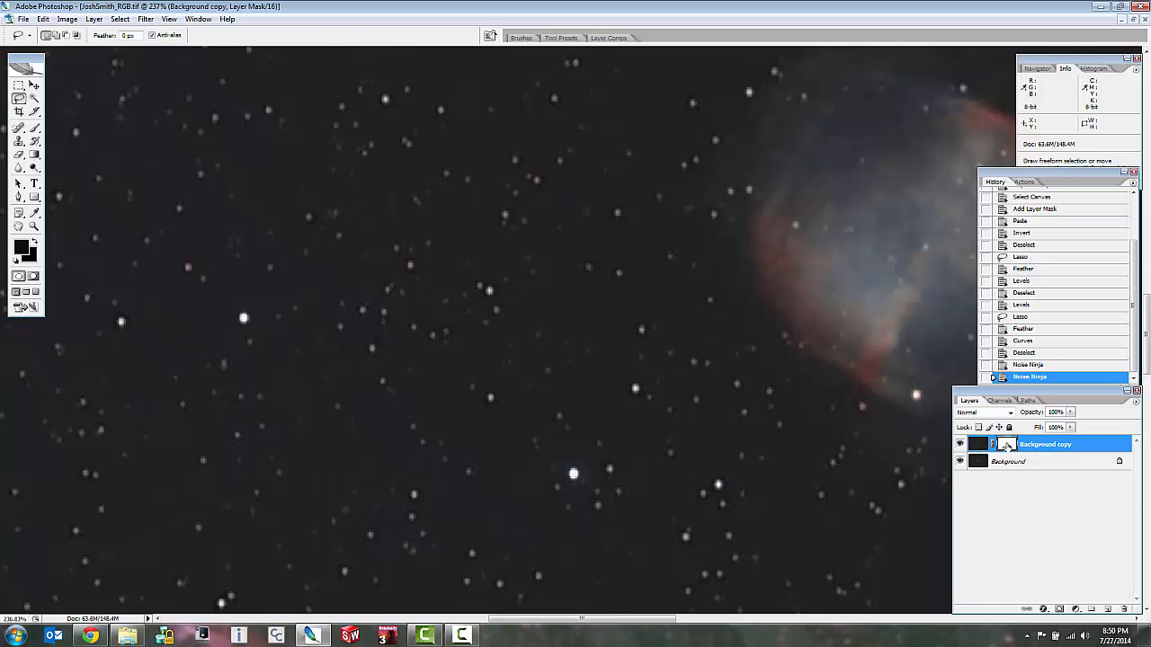
alt+click(1007, 445)
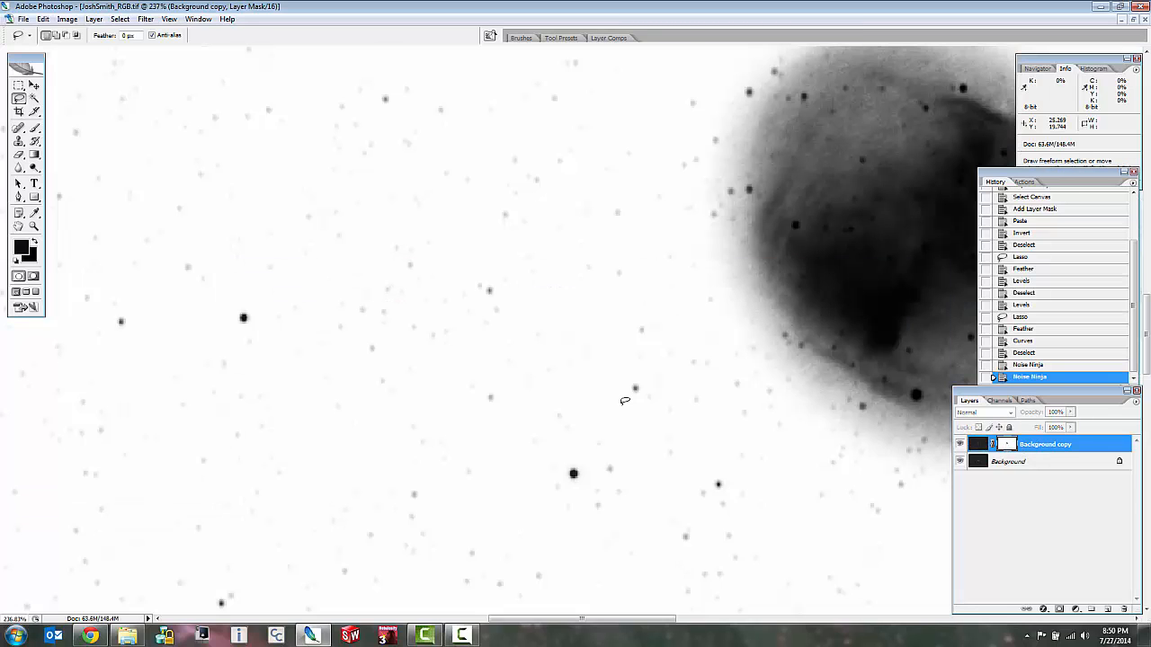
key(ctrl+l)
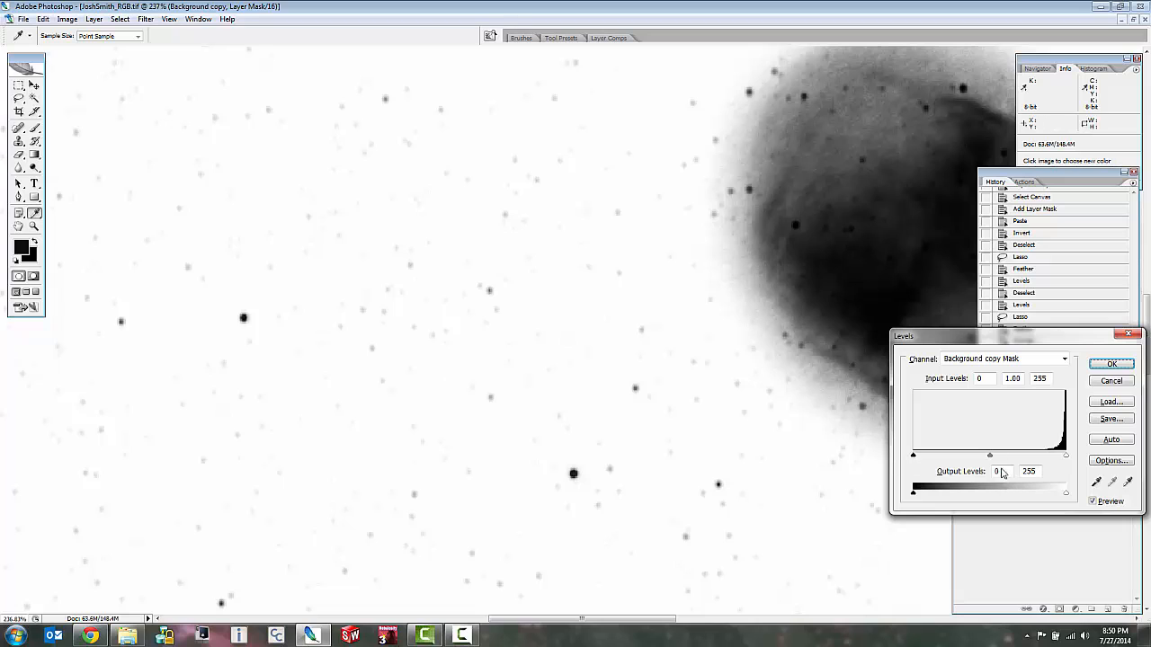
drag(990, 459, 1059, 458)
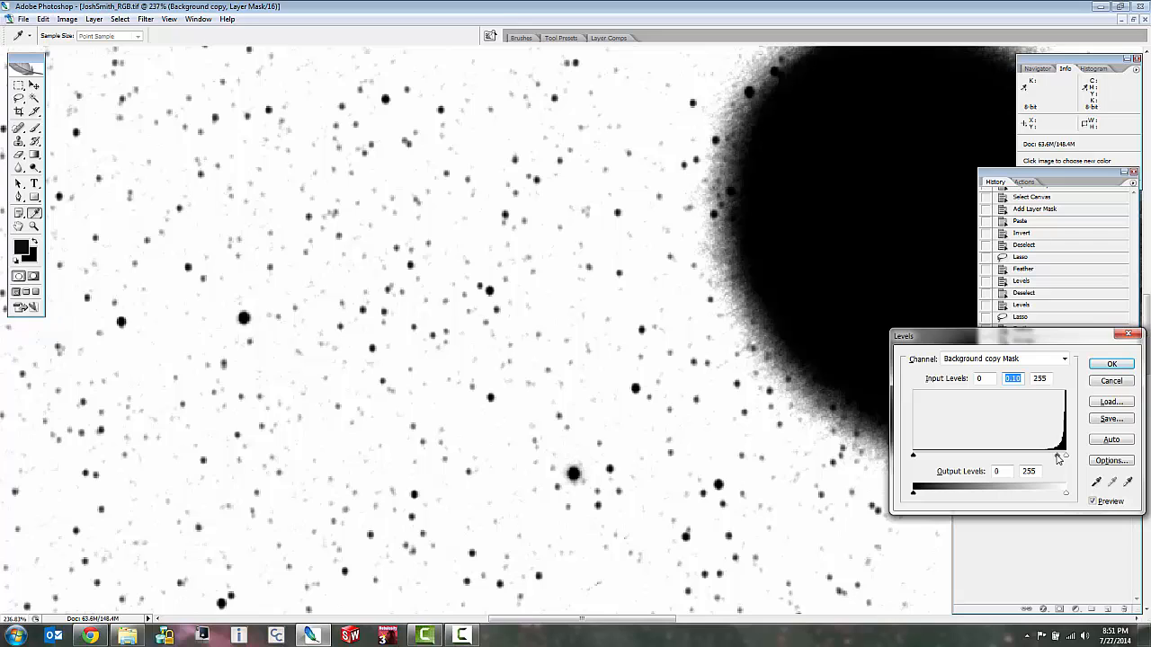
drag(1058, 458, 1018, 452)
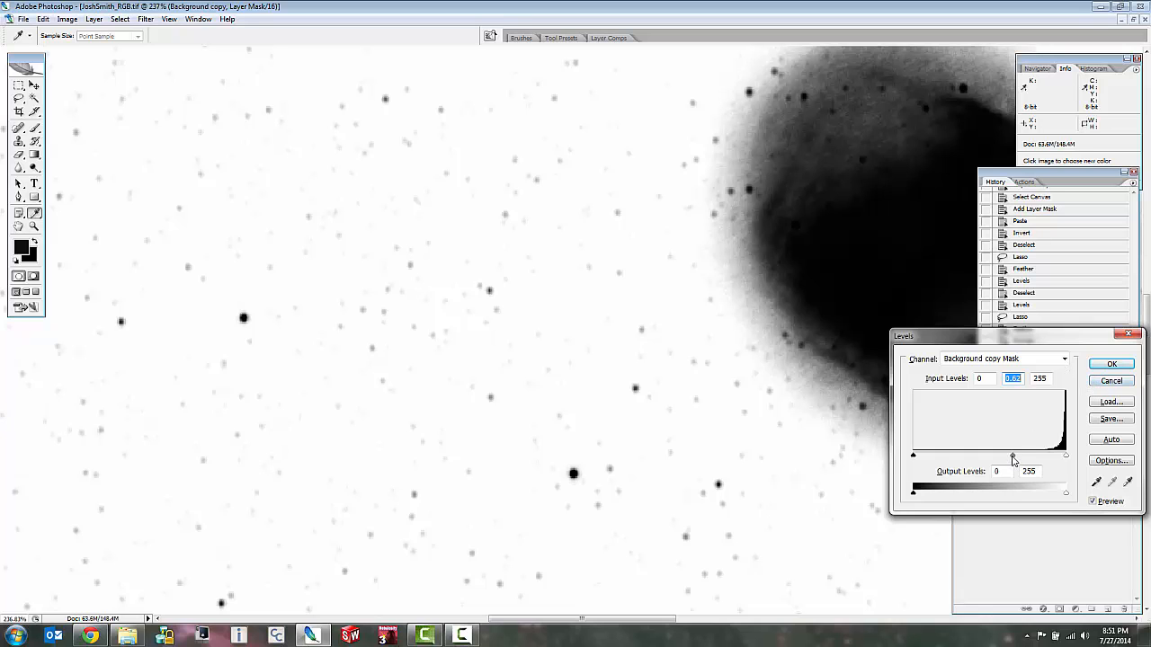
click(1108, 386)
Lasso a loose outline around the nebula on the mask and invert the selection to cover the surrounding star field.
scroll(900, 288, down, 12)
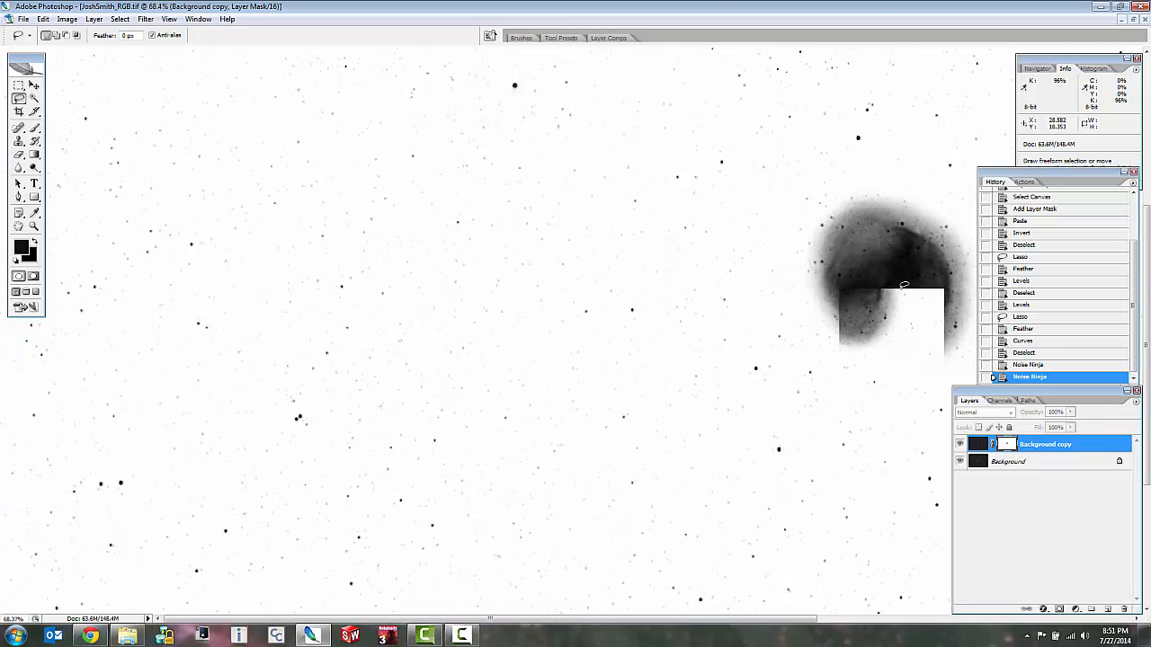
scroll(912, 259, up, 12)
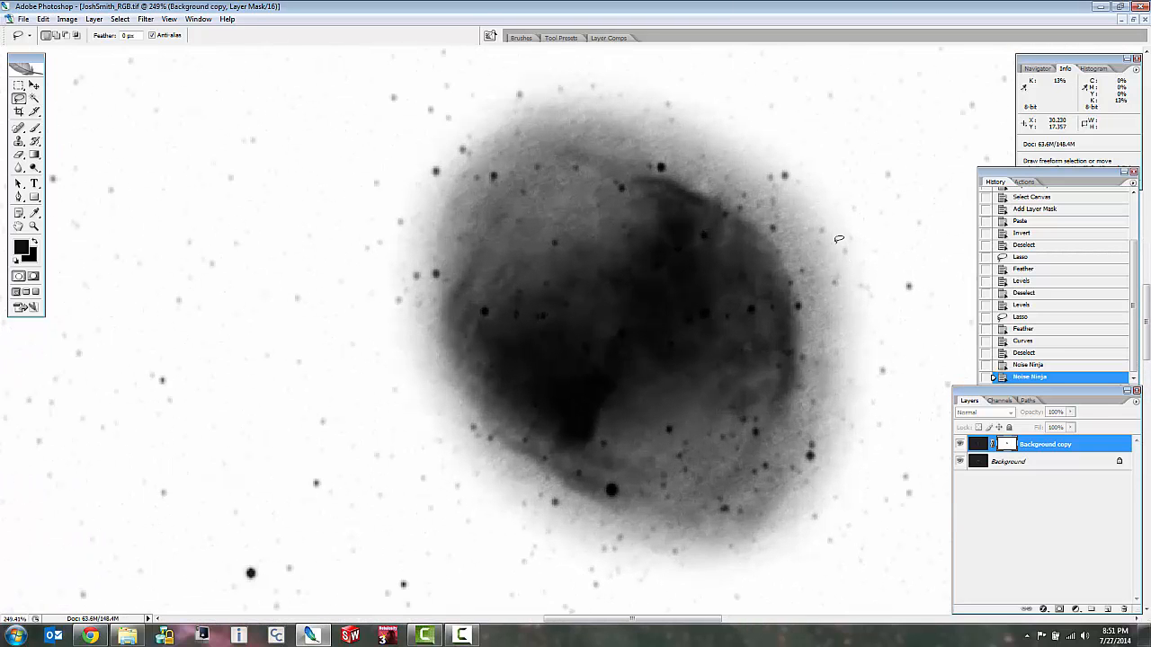
mouse_move(834, 225)
mouse_down()
mouse_move(756, 137)
mouse_move(630, 84)
mouse_move(520, 78)
mouse_move(444, 133)
mouse_move(396, 243)
mouse_move(406, 378)
mouse_move(479, 512)
mouse_move(622, 575)
mouse_move(728, 579)
mouse_move(835, 510)
mouse_move(863, 343)
mouse_move(812, 199)
mouse_move(761, 142)
mouse_up()
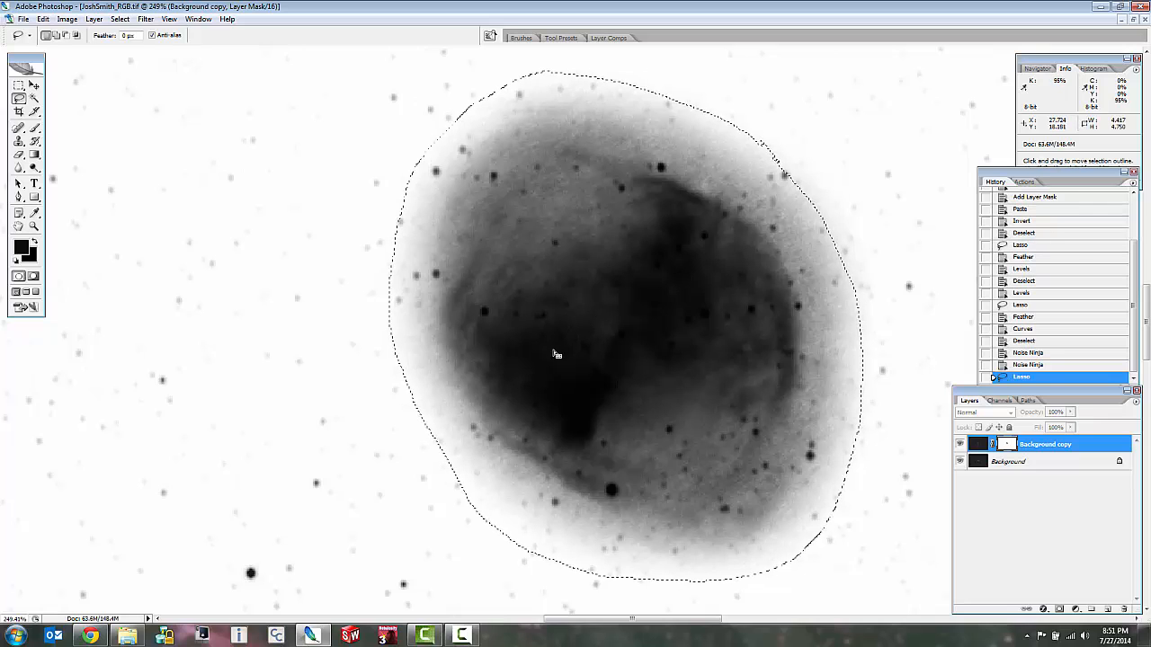
right_click(540, 243)
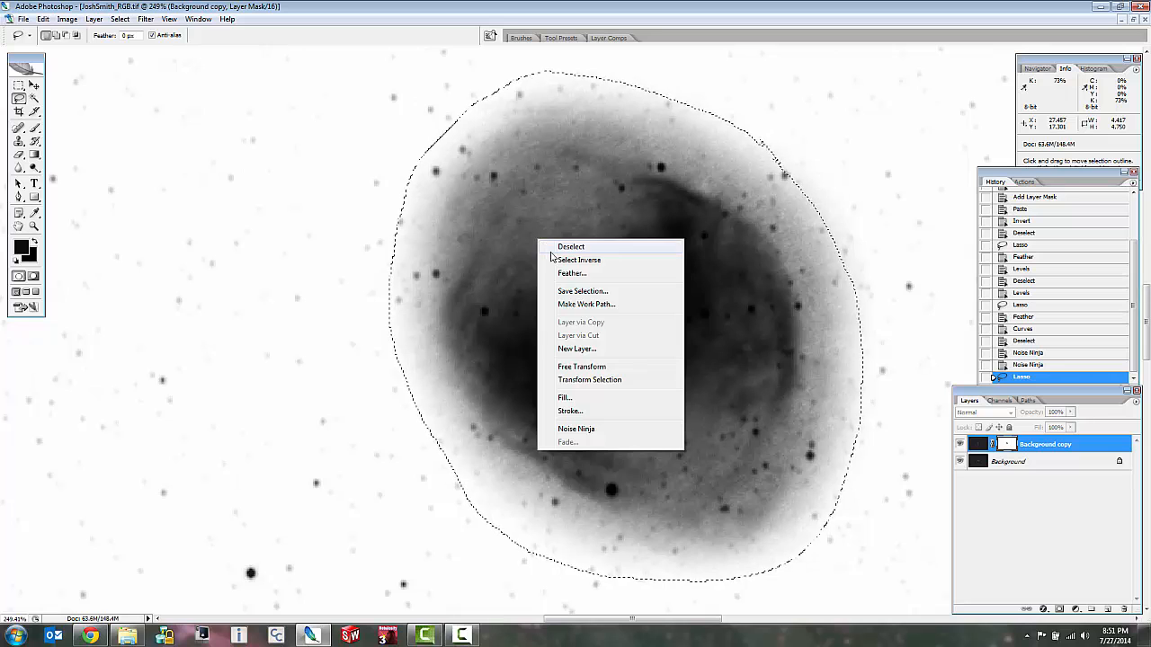
click(564, 264)
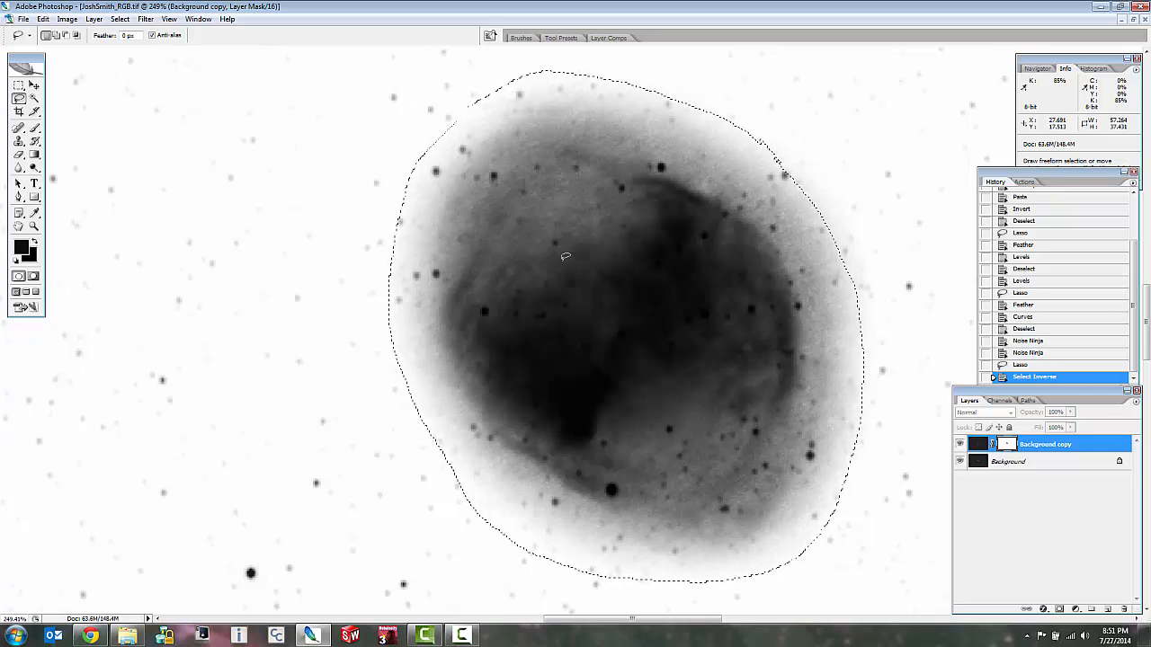
scroll(360, 291, down, 13)
scroll(359, 291, down, 3)
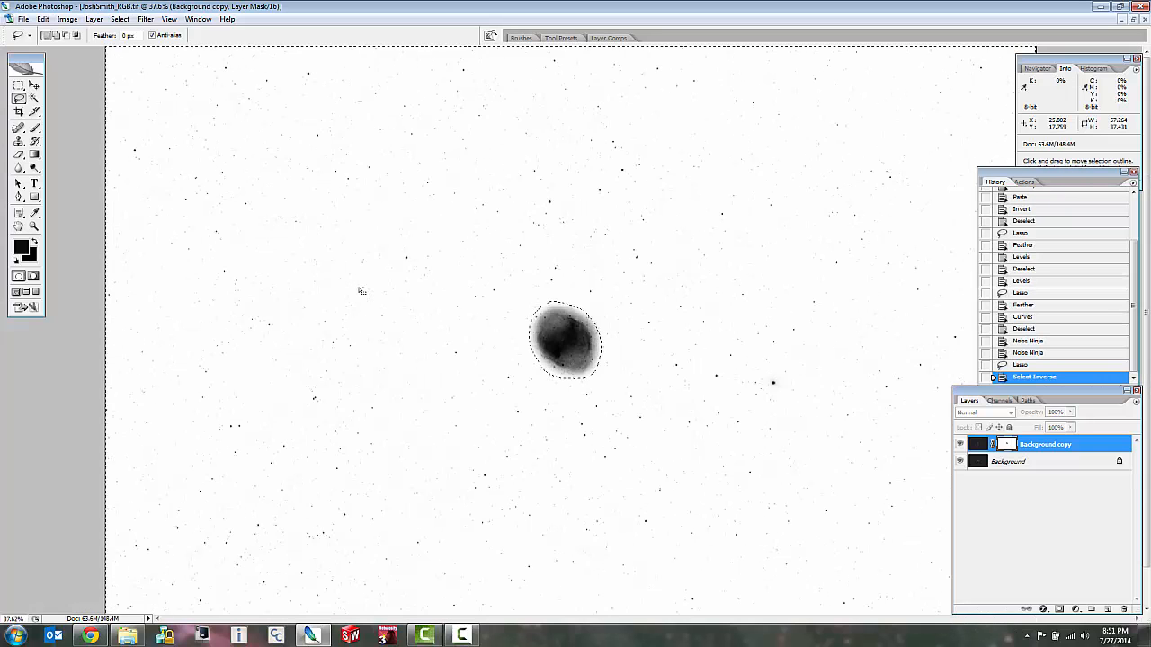
scroll(530, 390, up, 5)
scroll(494, 417, up, 2)
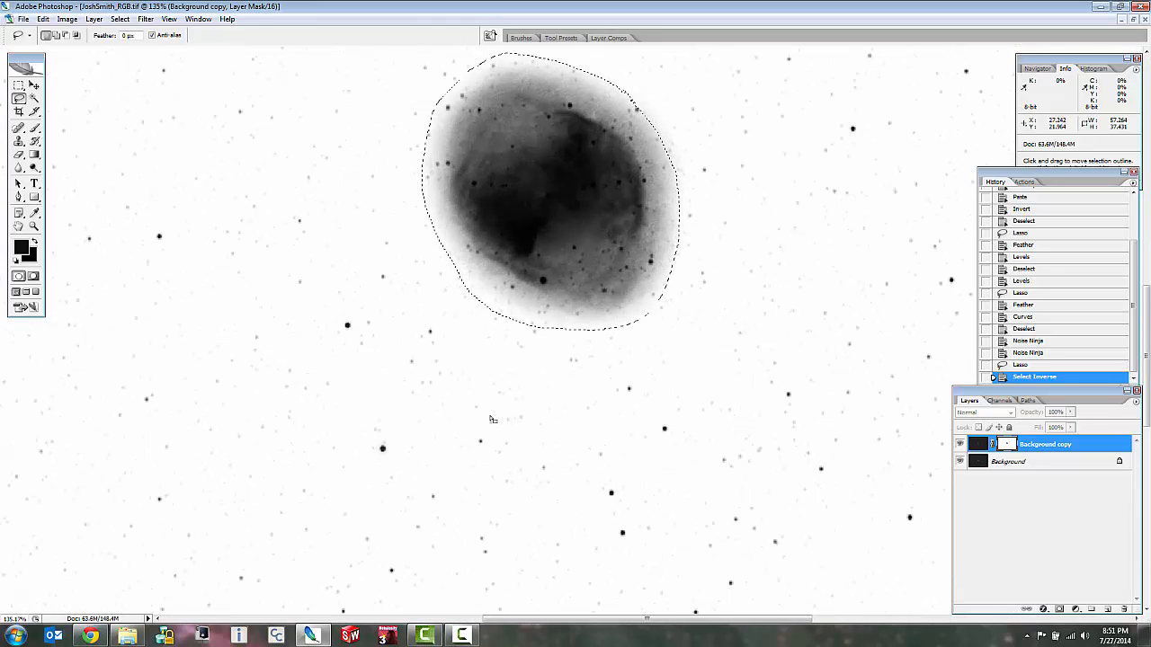
key(ctrl+l)
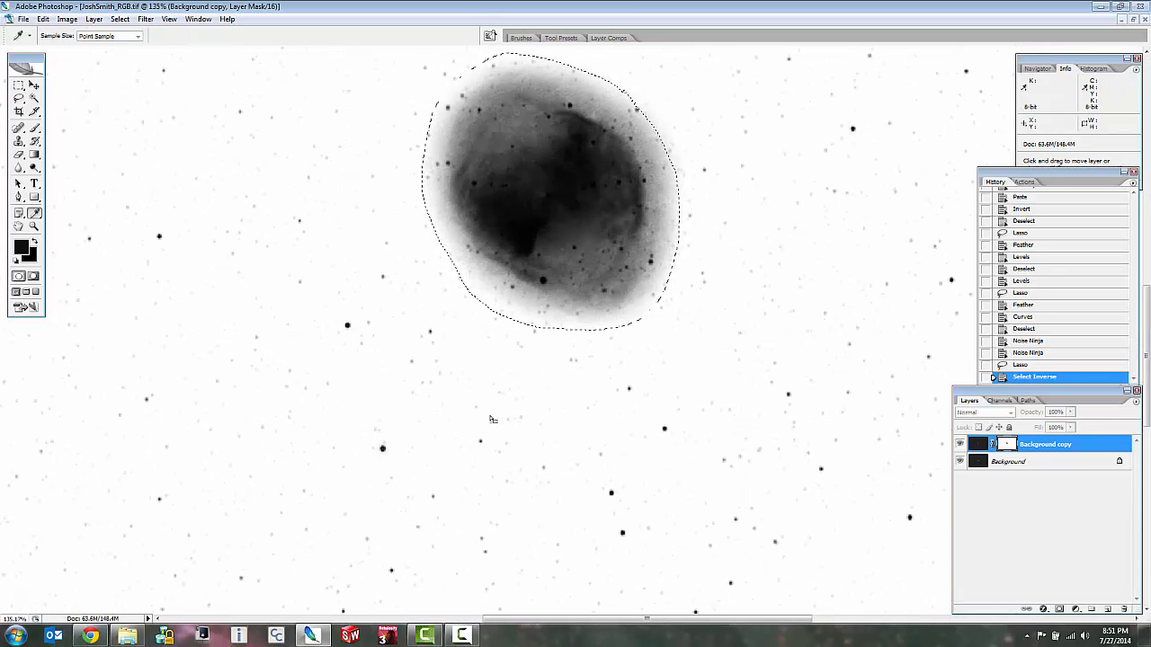
drag(991, 457, 1057, 461)
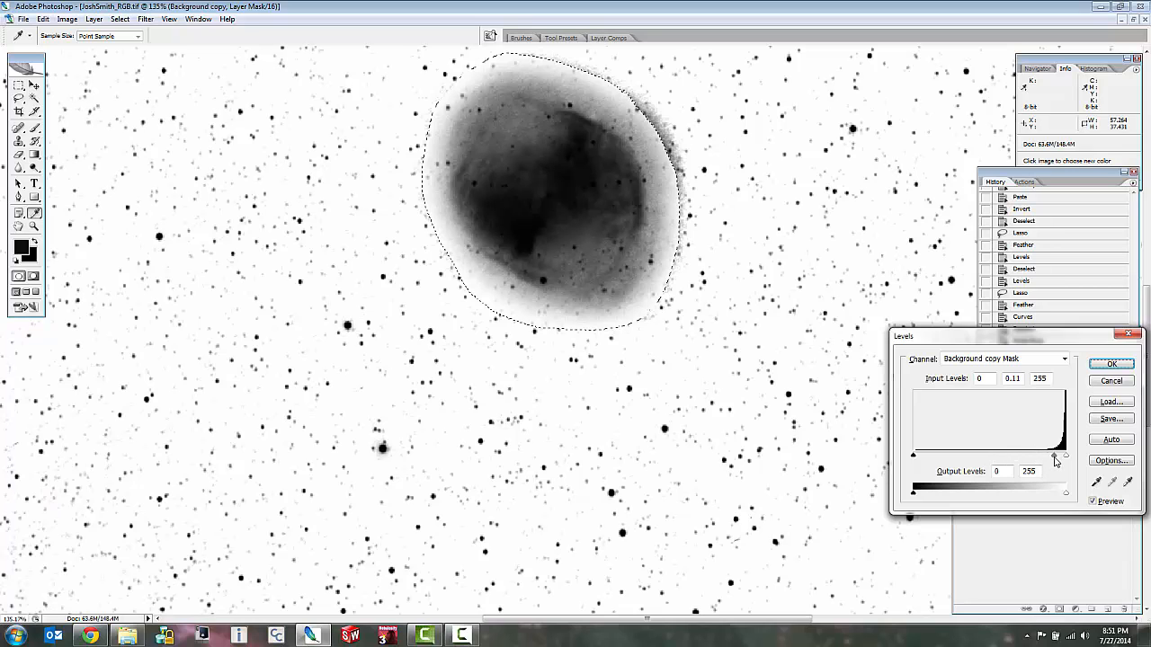
drag(1053, 460, 1056, 460)
click(1056, 460)
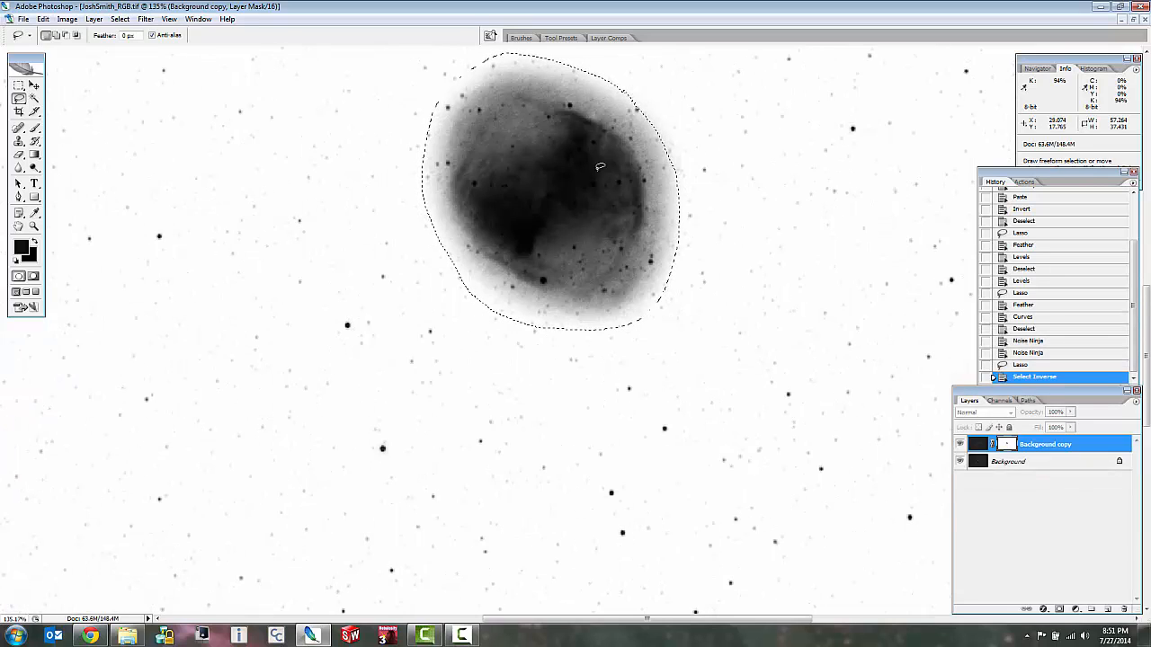
Feather the inverted selection around the nebula by 15 pixels.
right_click(597, 170)
click(628, 208)
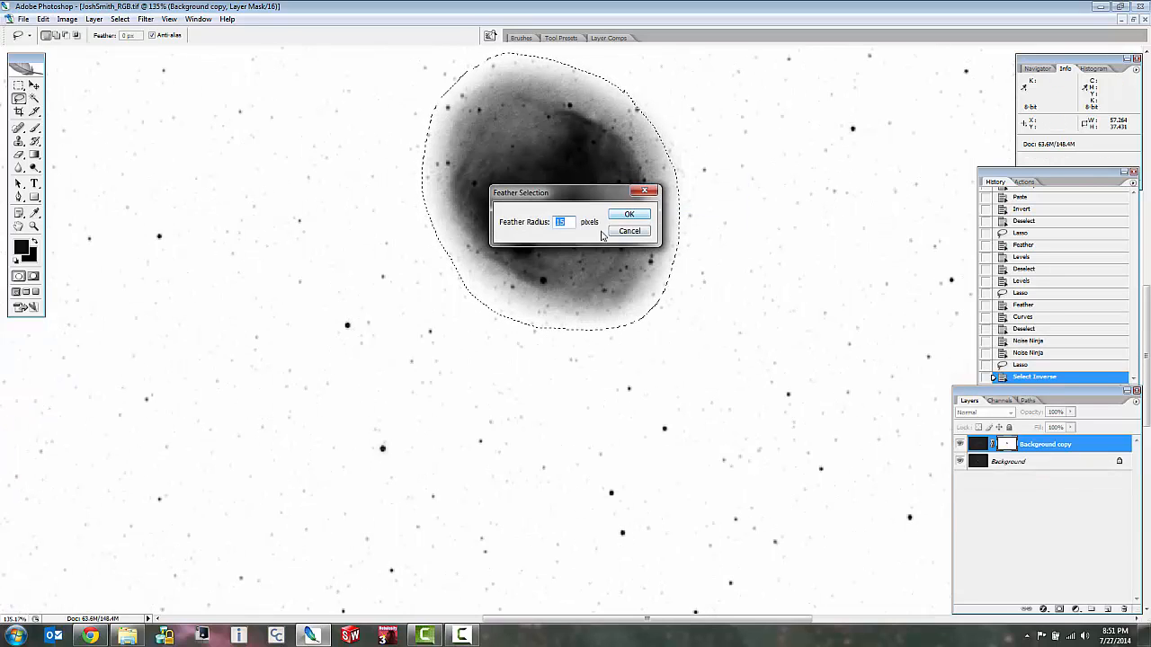
click(630, 215)
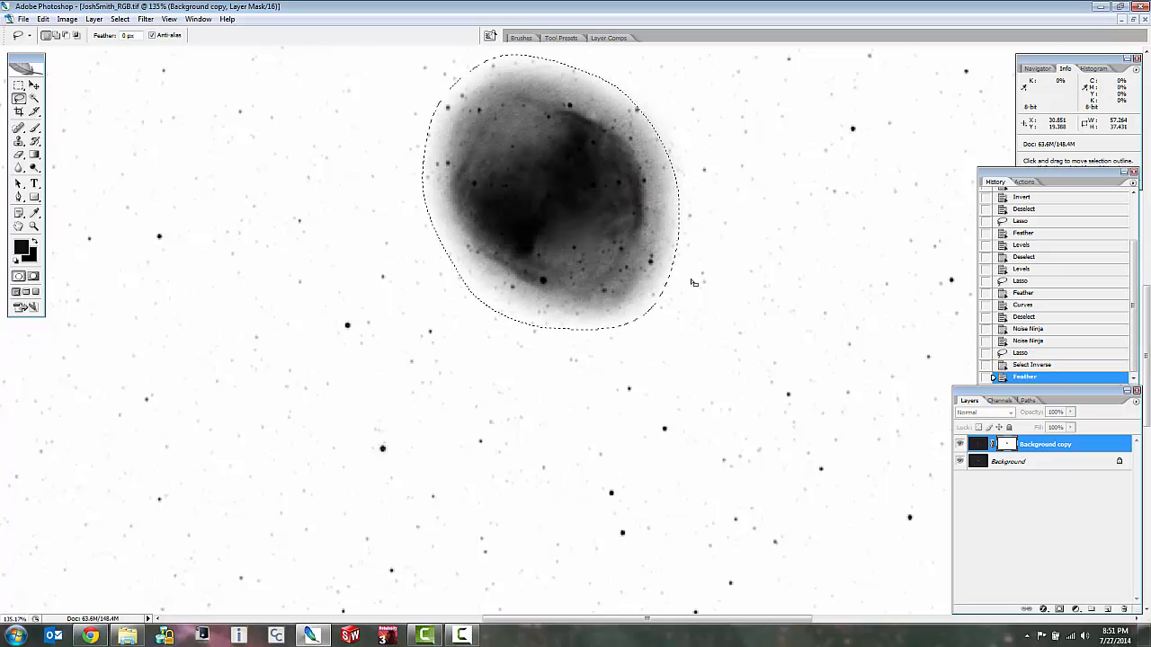
Darken the stars in the selected mask area with Levels, setting the midtone input to about 0.11.
key(i)
key(ctrl+l)
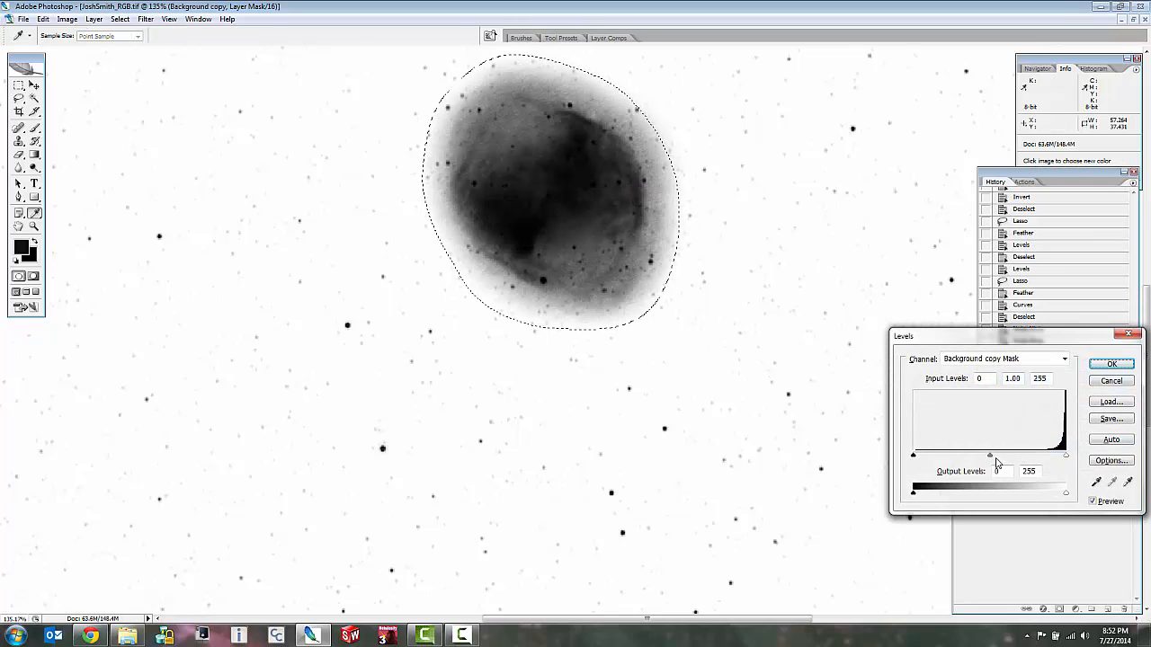
drag(994, 458, 993, 458)
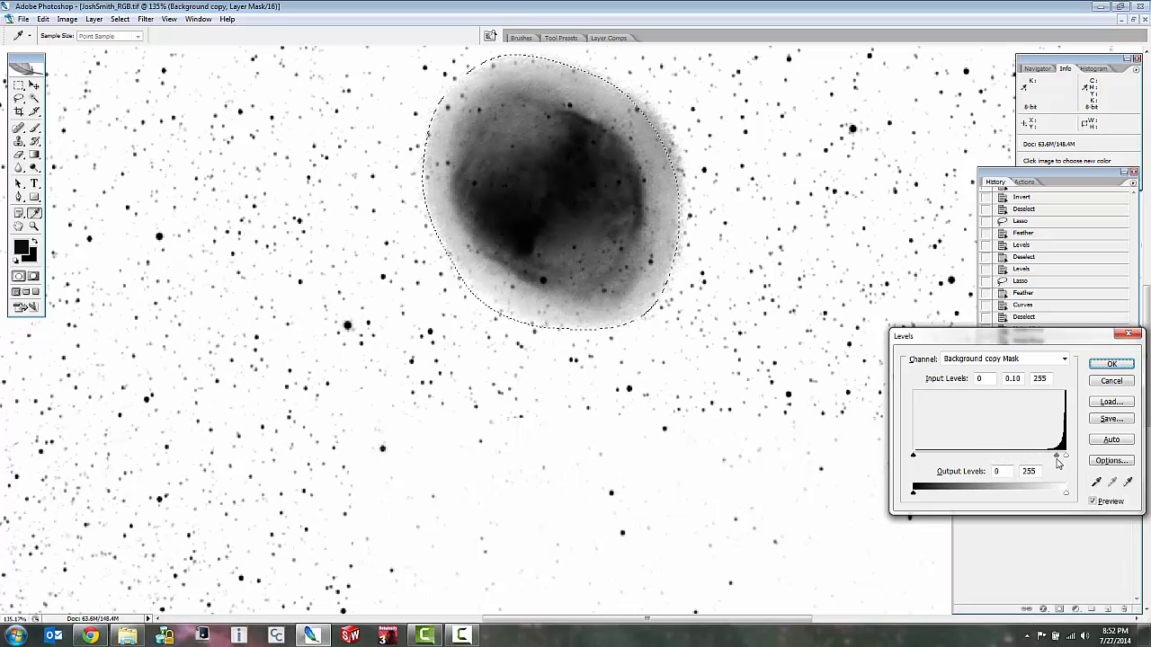
drag(1058, 462, 1057, 462)
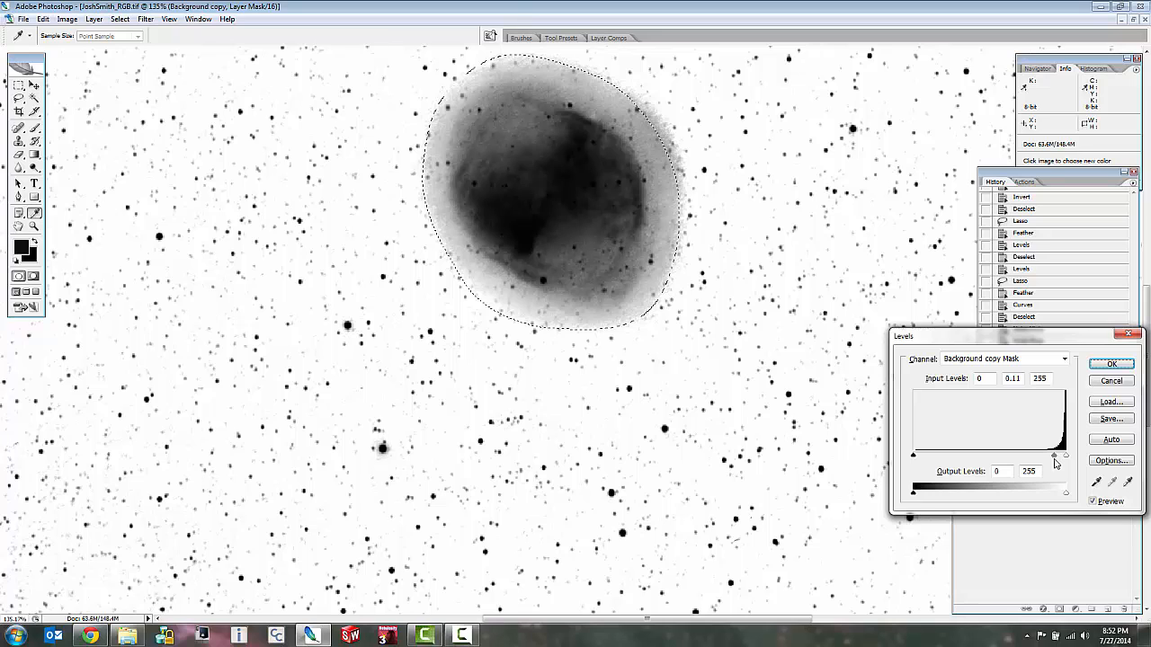
click(1056, 458)
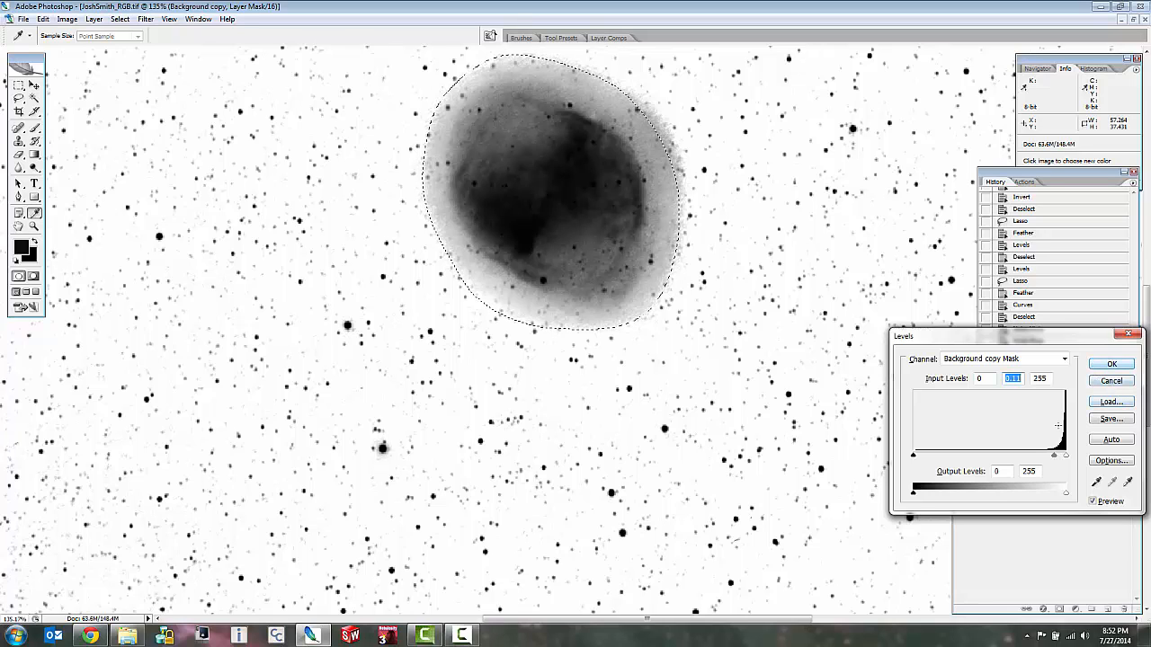
drag(1056, 458, 1060, 459)
click(1112, 366)
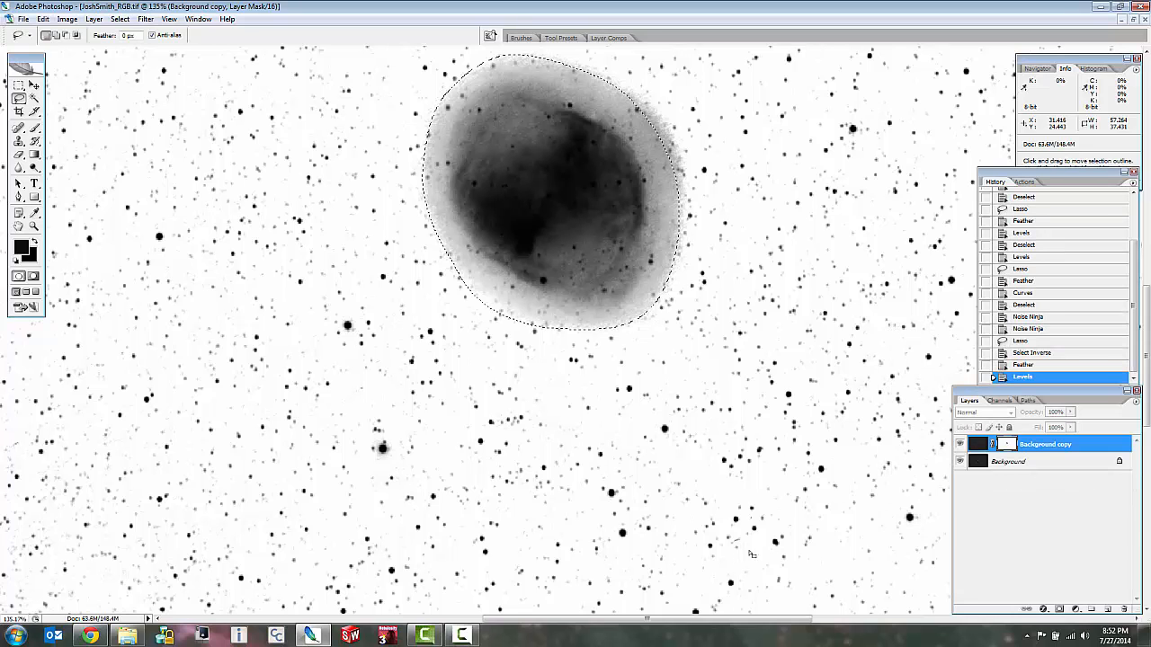
Return to the color image and examine the stars and background around the nebula with the adjusted mask.
click(962, 444)
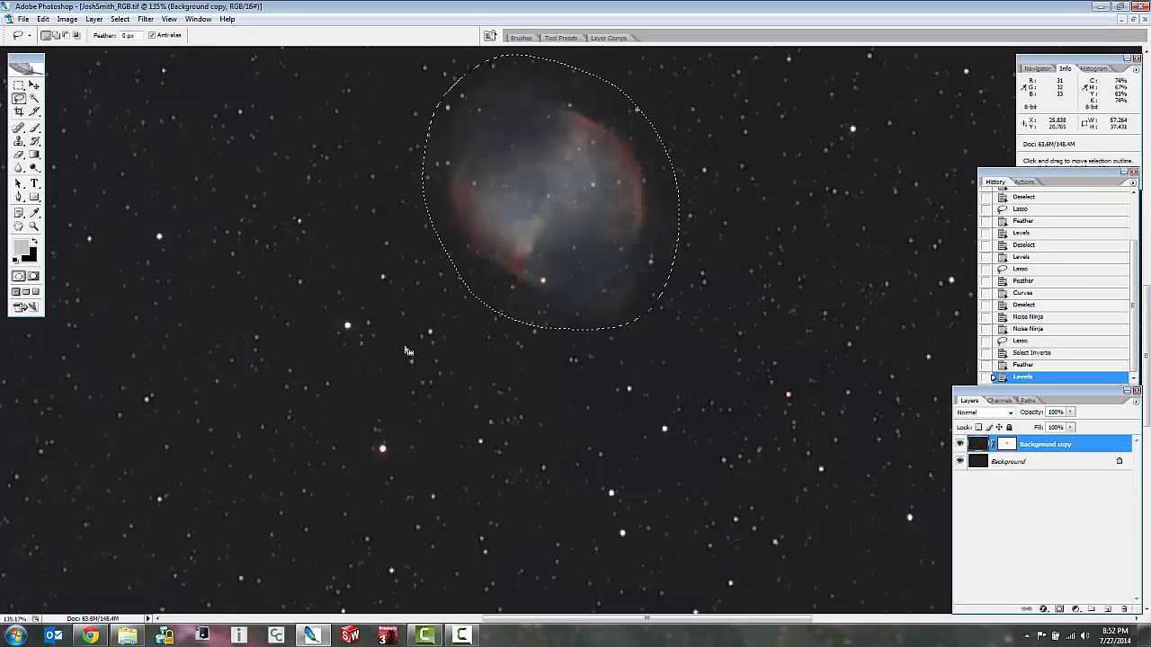
scroll(378, 360, up, 4)
scroll(379, 363, down, 2)
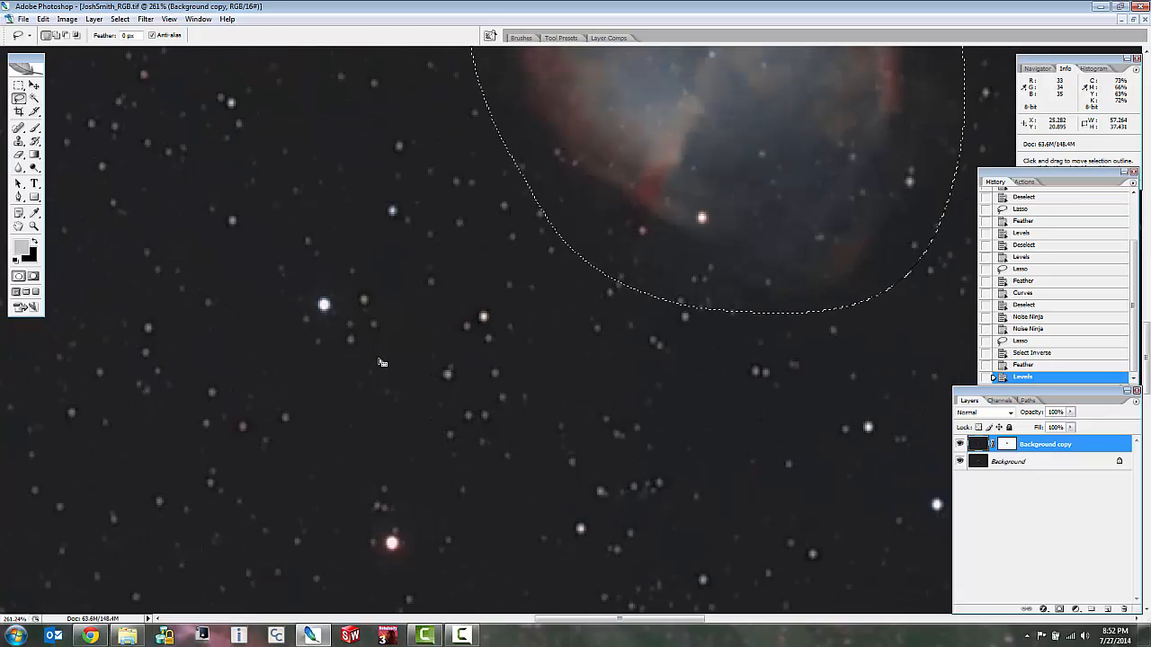
scroll(422, 333, up, 3)
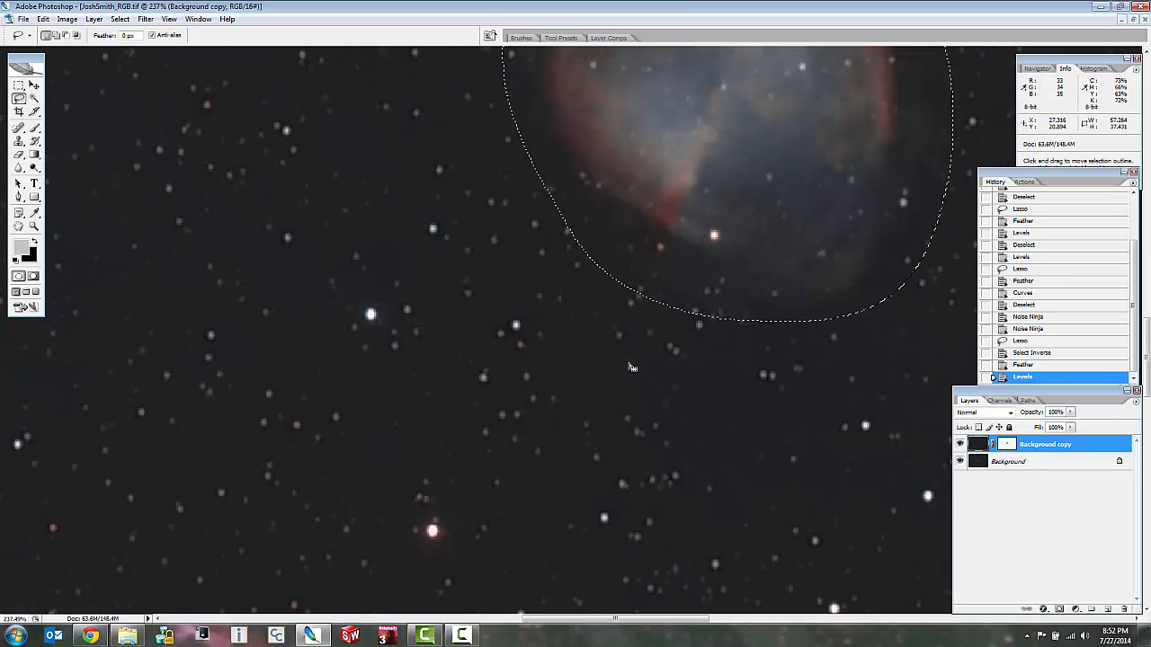
scroll(627, 360, down, 4)
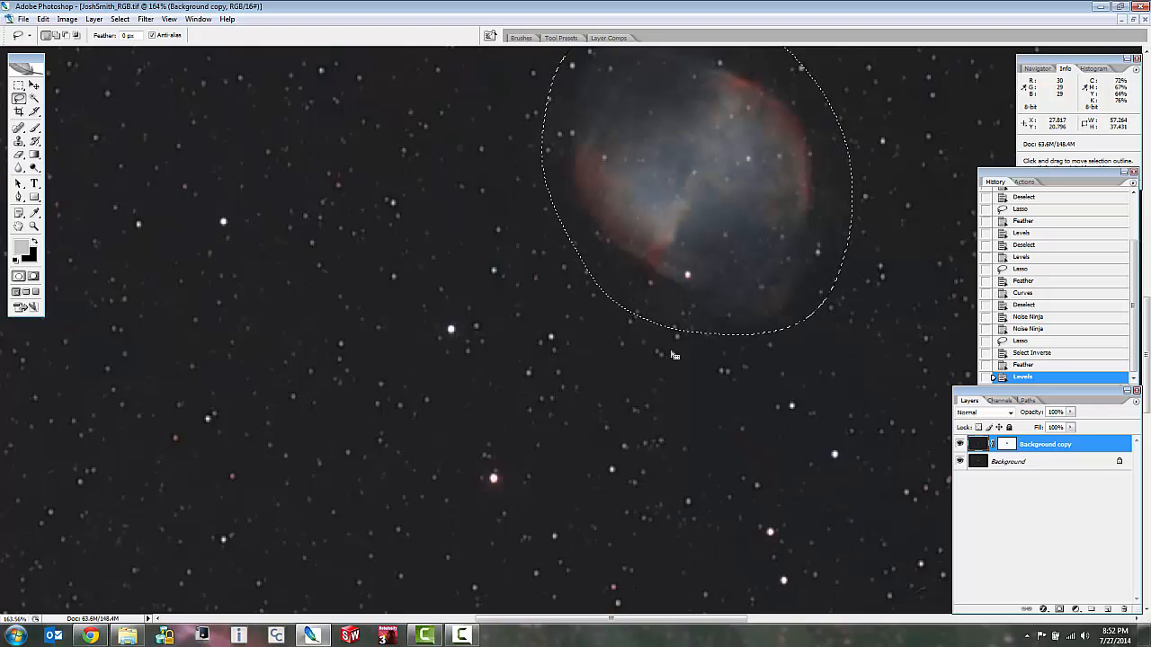
scroll(670, 356, down, 4)
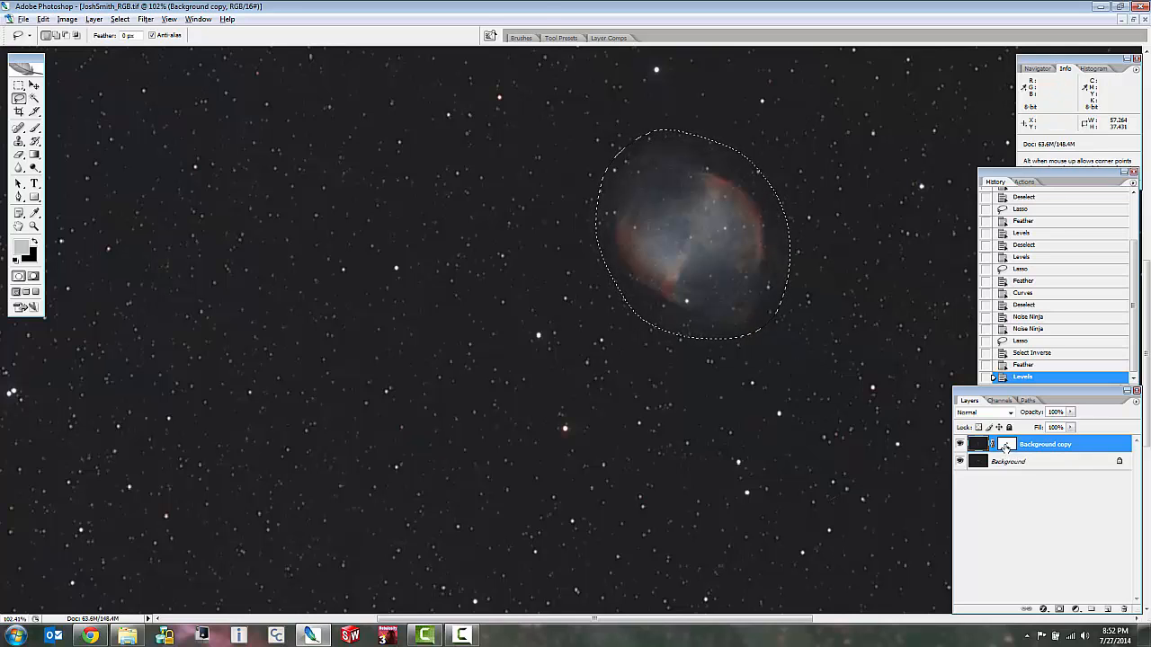
Display the layer mask again and darken its star field further with a Levels midtone input of 0.48.
alt+click(1006, 446)
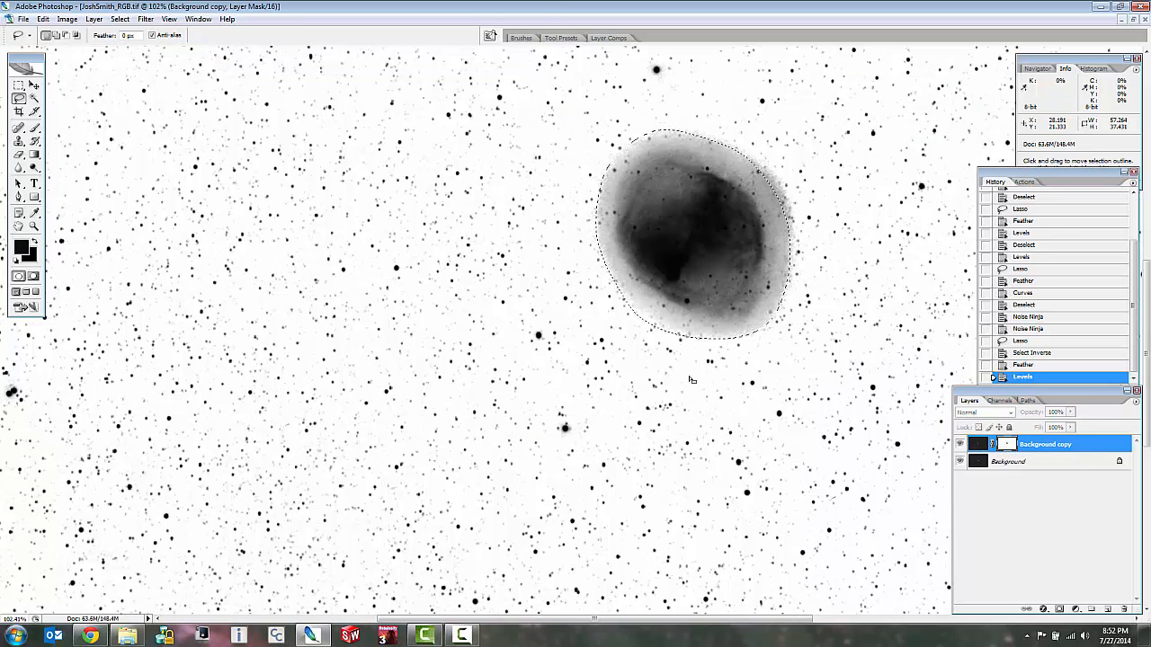
key(ctrl+l)
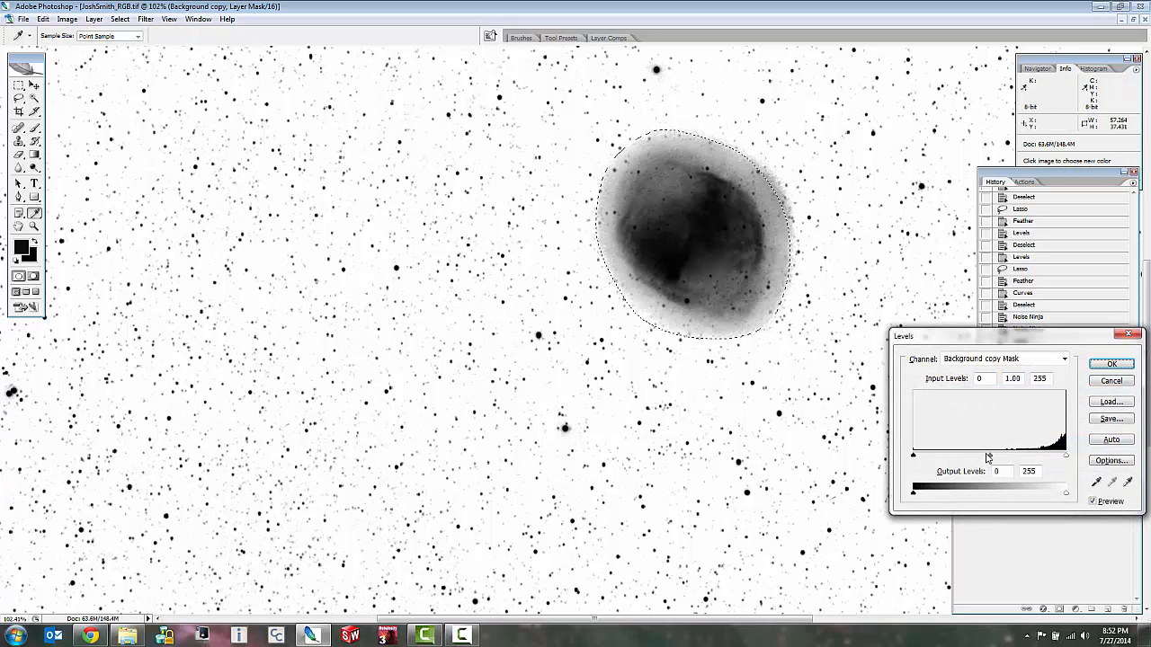
drag(990, 457, 1023, 459)
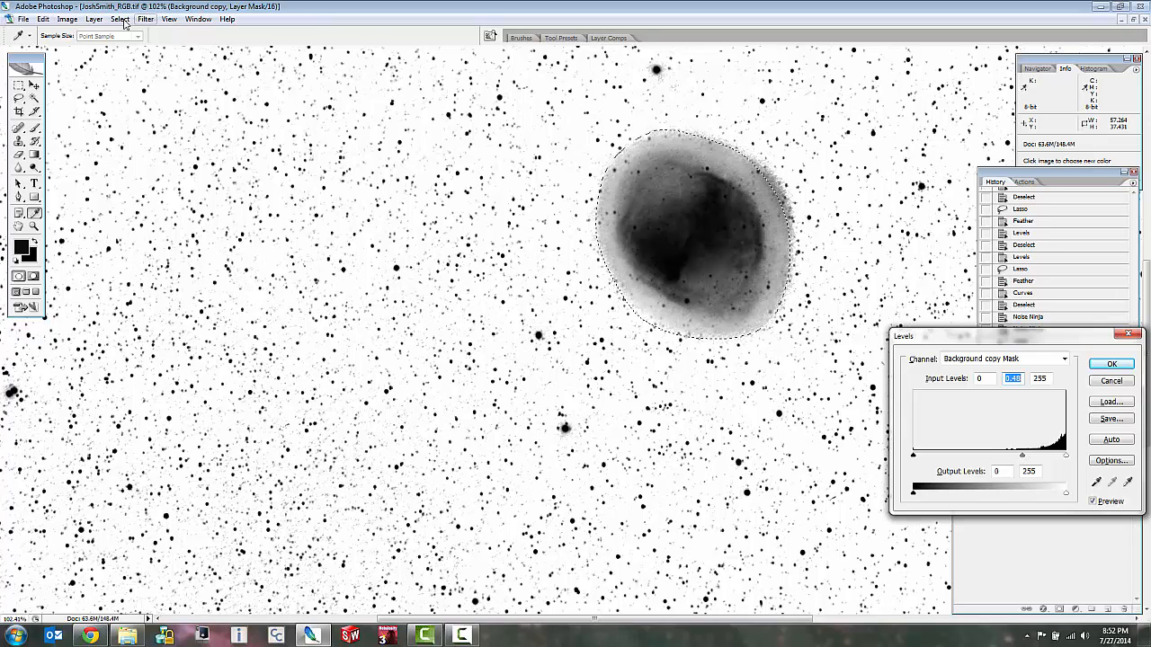
click(1111, 364)
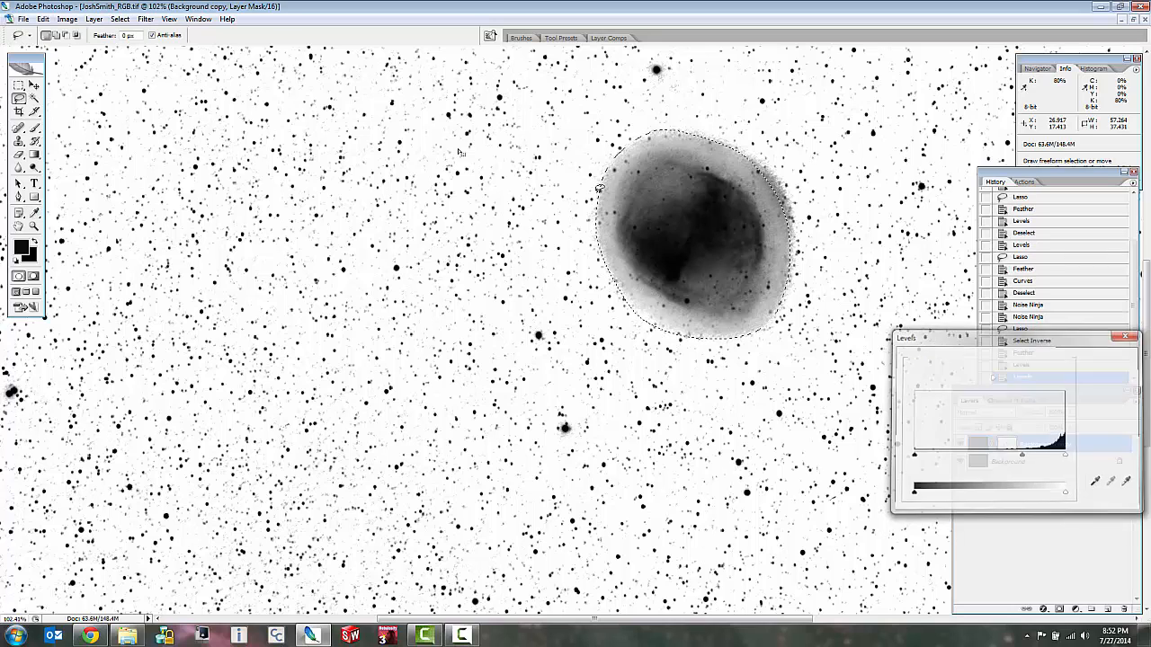
Soften the stars in the selected mask area with a Gaussian Blur of 1.3 pixels radius.
click(147, 19)
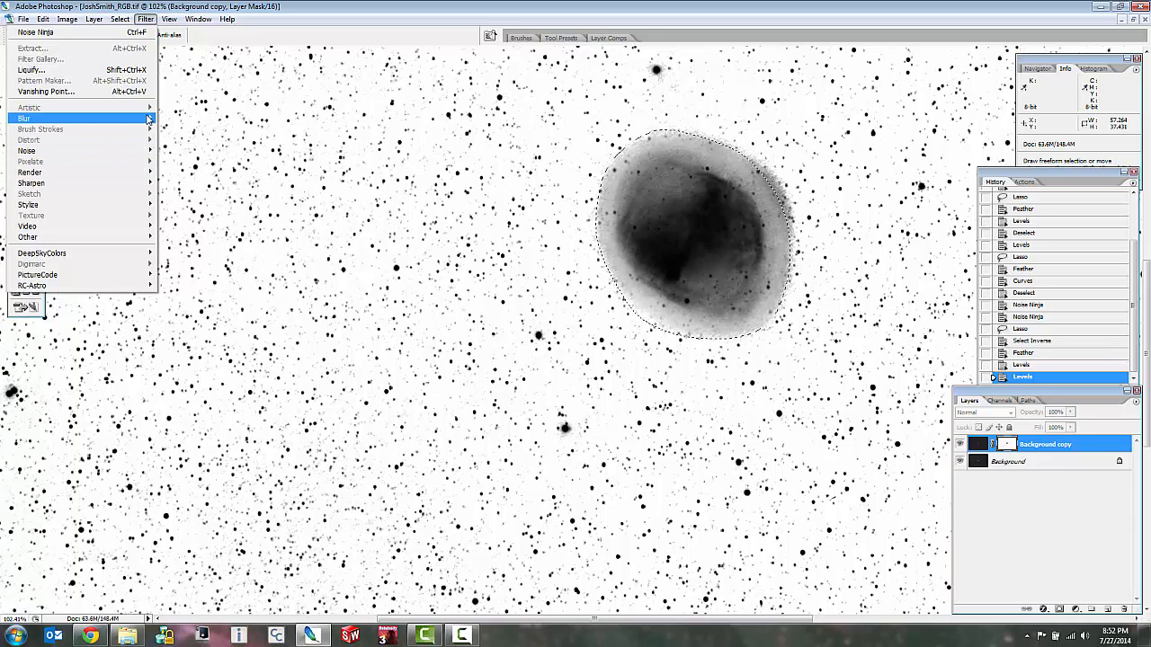
mouse_move(149, 117)
click(184, 161)
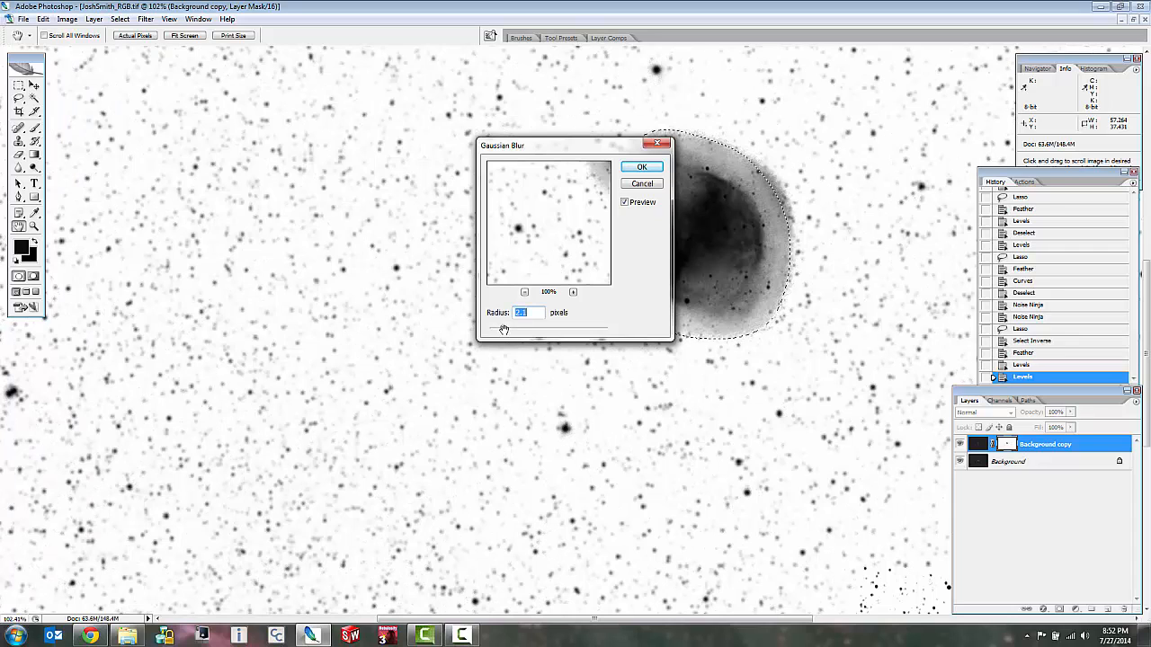
drag(503, 329, 500, 333)
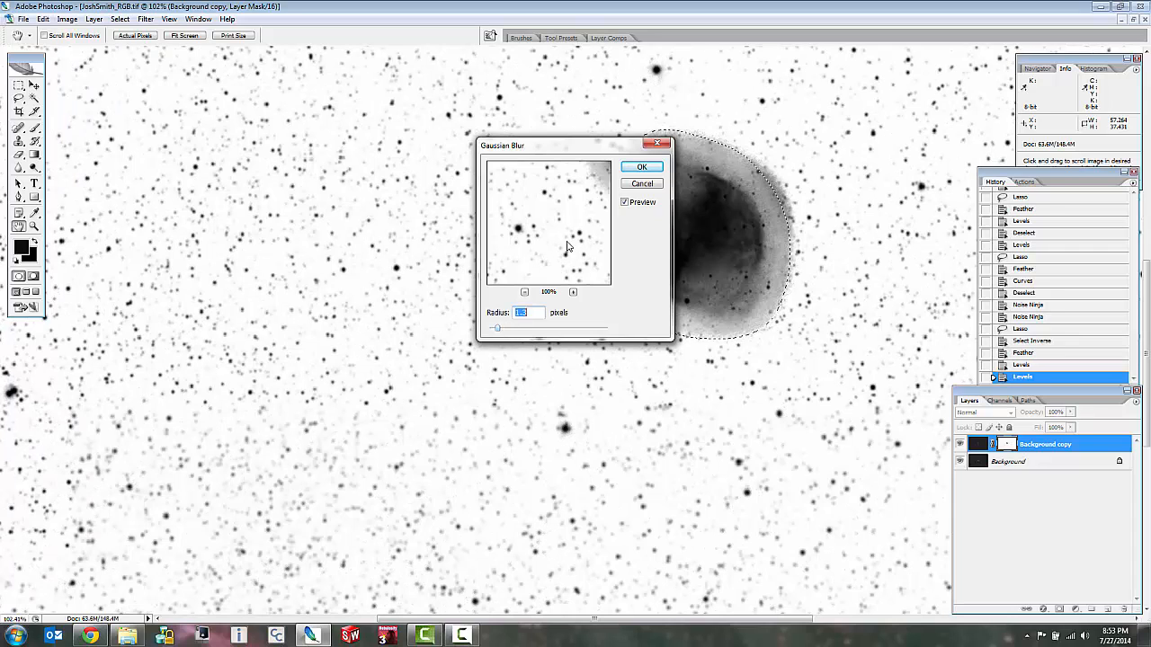
click(639, 168)
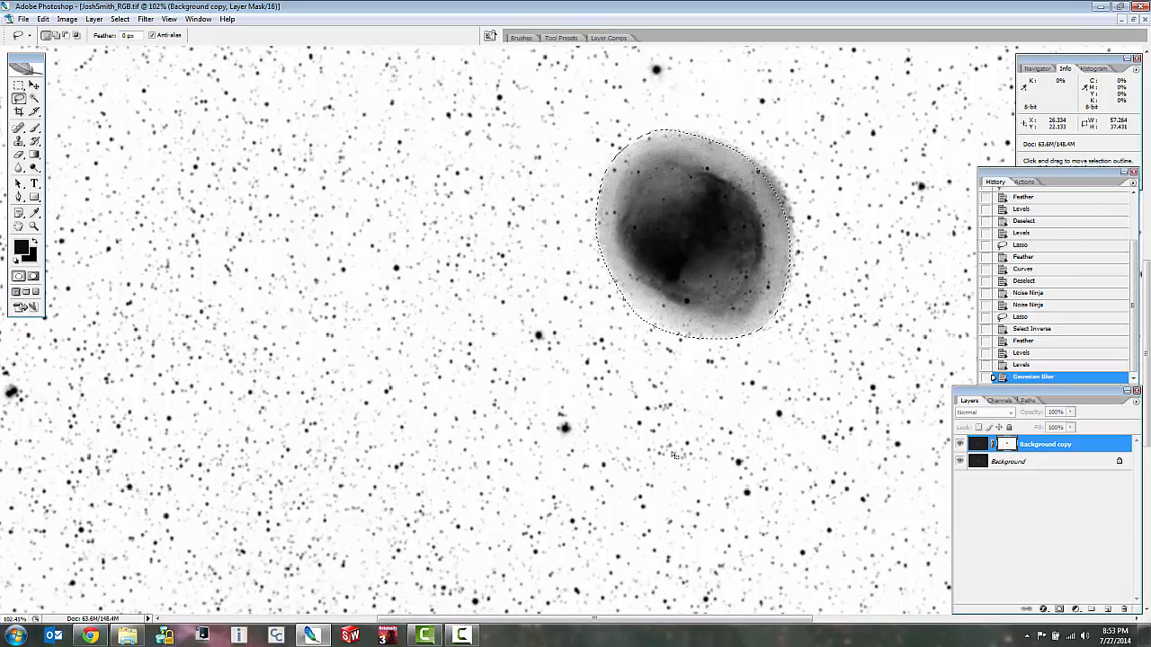
Switch from the mask back to the color image and inspect the softened stars, background and nebula at several magnifications.
click(978, 445)
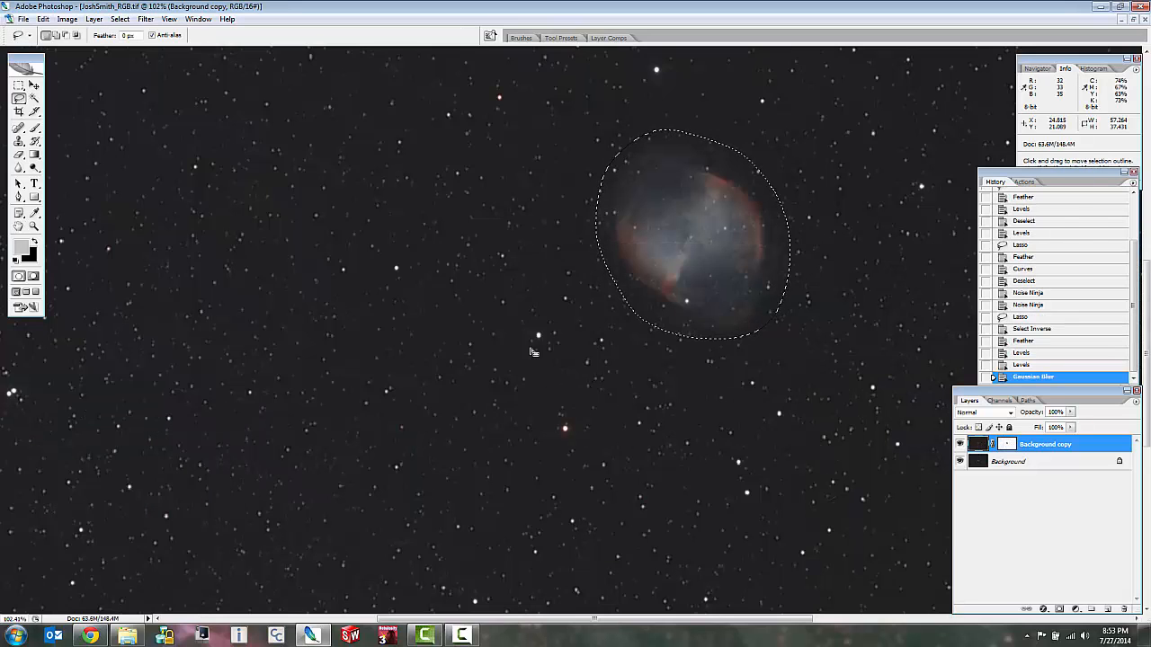
scroll(438, 274, up, 3)
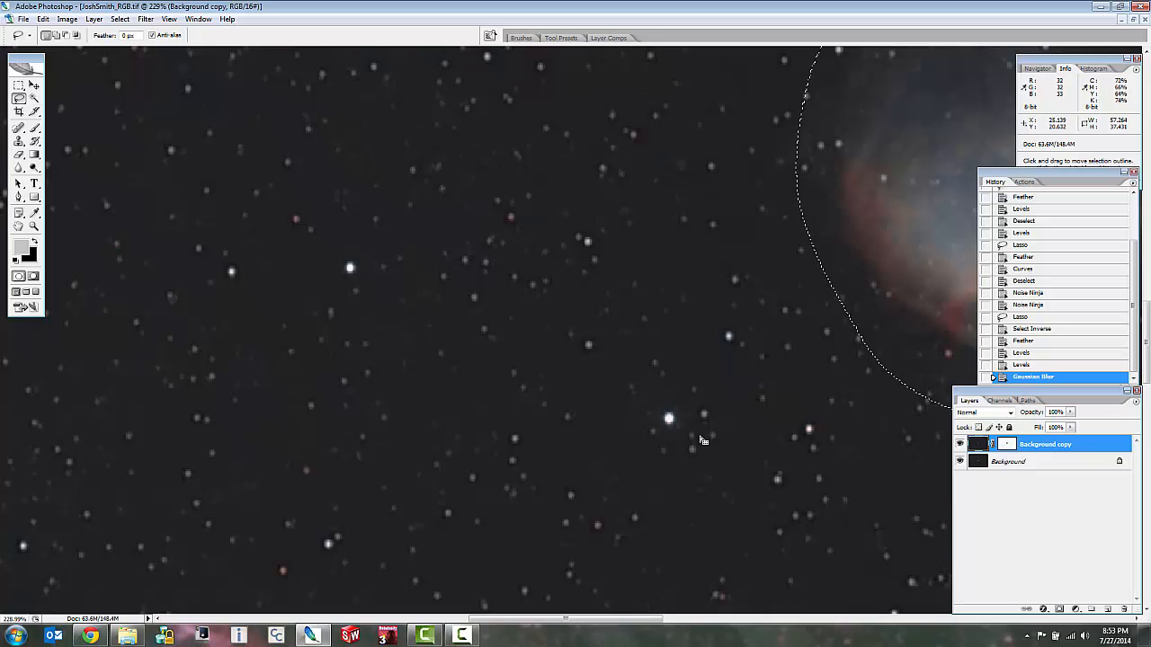
scroll(779, 424, down, 3)
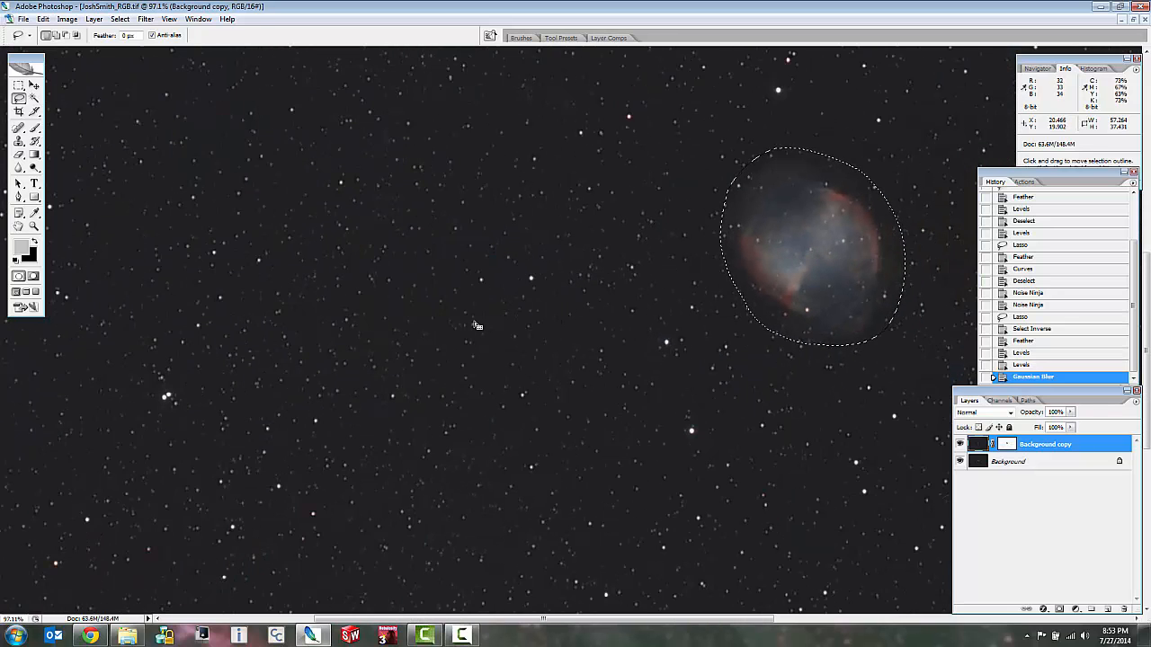
scroll(479, 322, up, 3)
scroll(573, 319, down, 5)
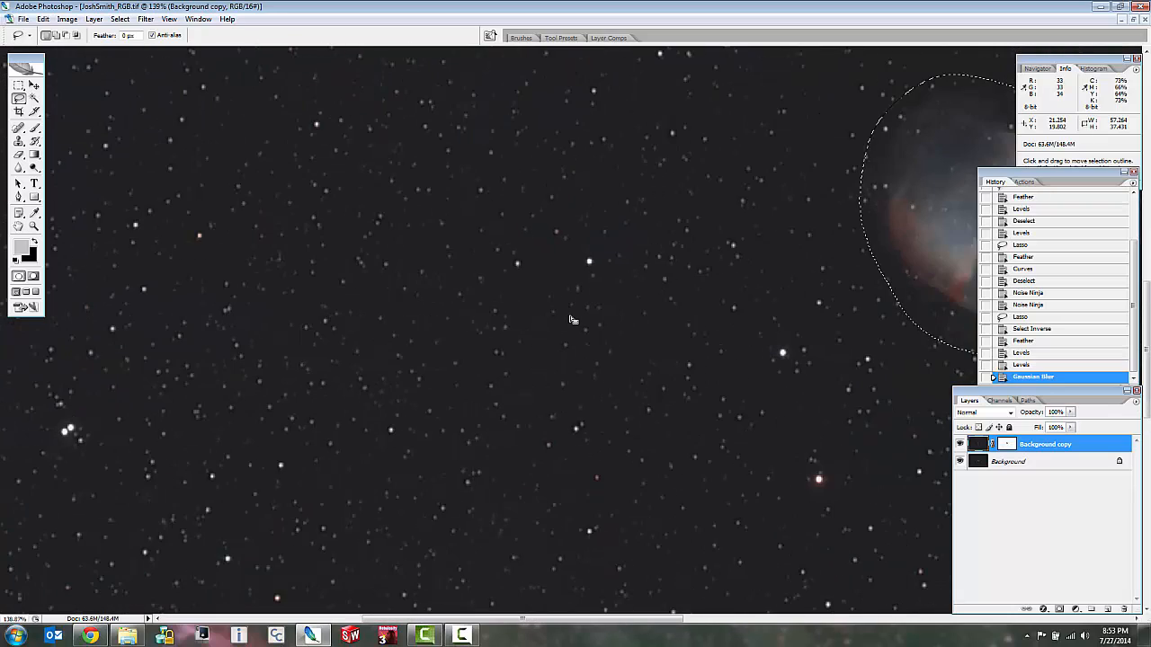
scroll(818, 255, up, 5)
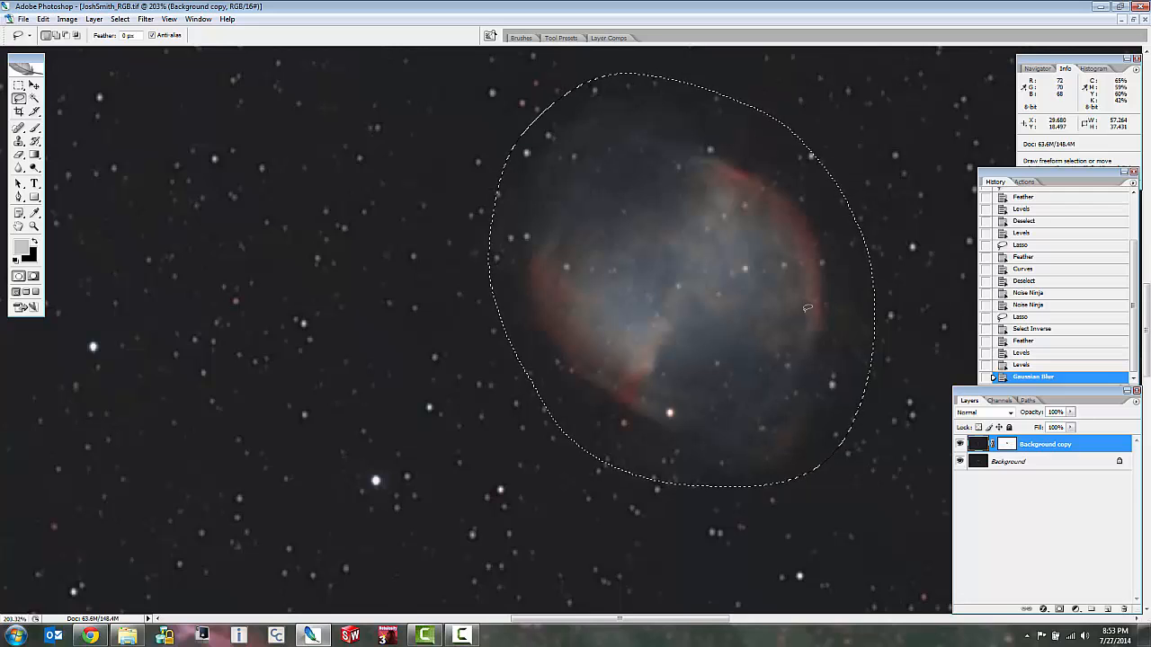
Clear the selection around the nebula and flatten the image into a single background layer.
key(ctrl+d)
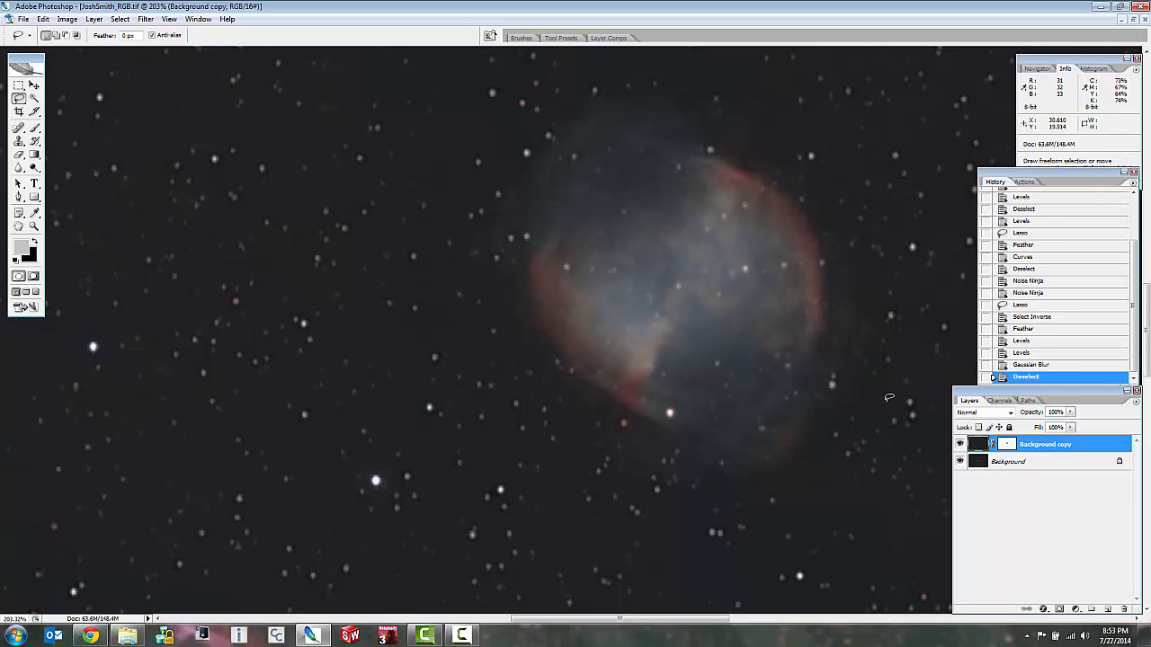
scroll(895, 393, down, 5)
scroll(877, 382, down, 2)
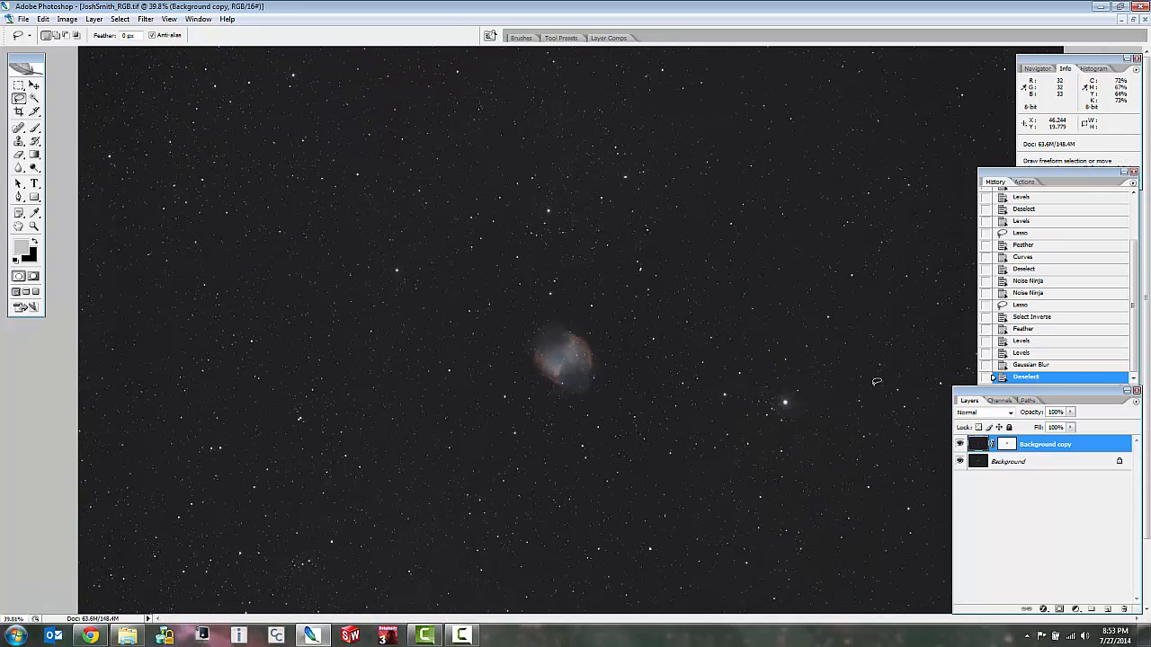
scroll(670, 420, up, 2)
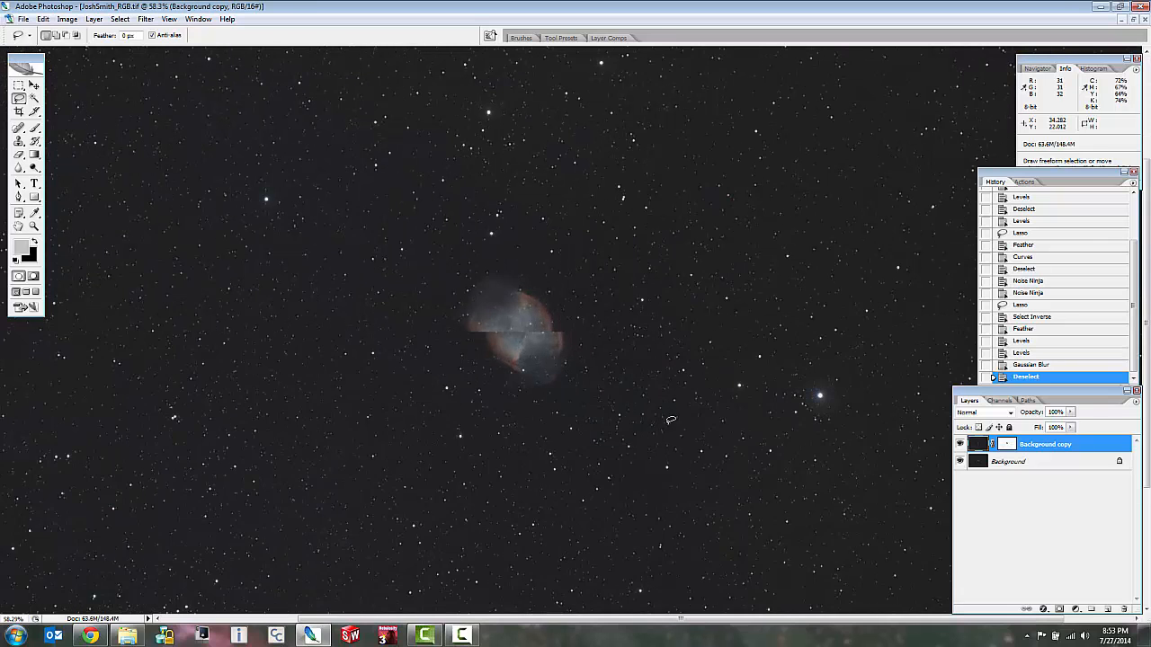
scroll(479, 348, up, 2)
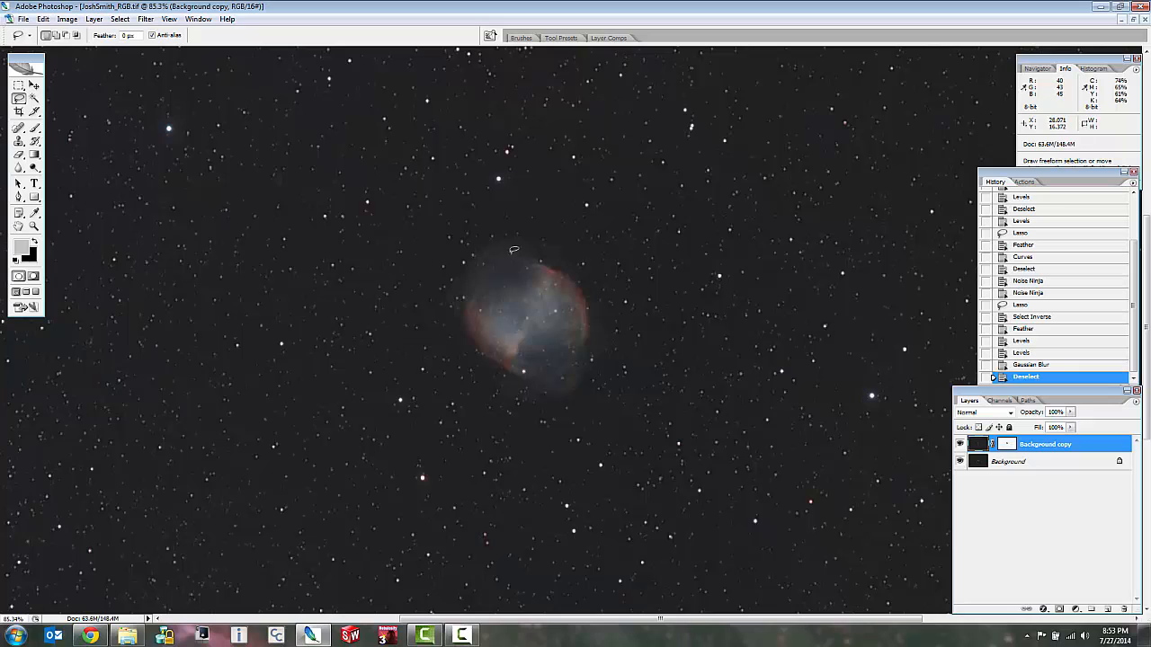
scroll(592, 302, up, 2)
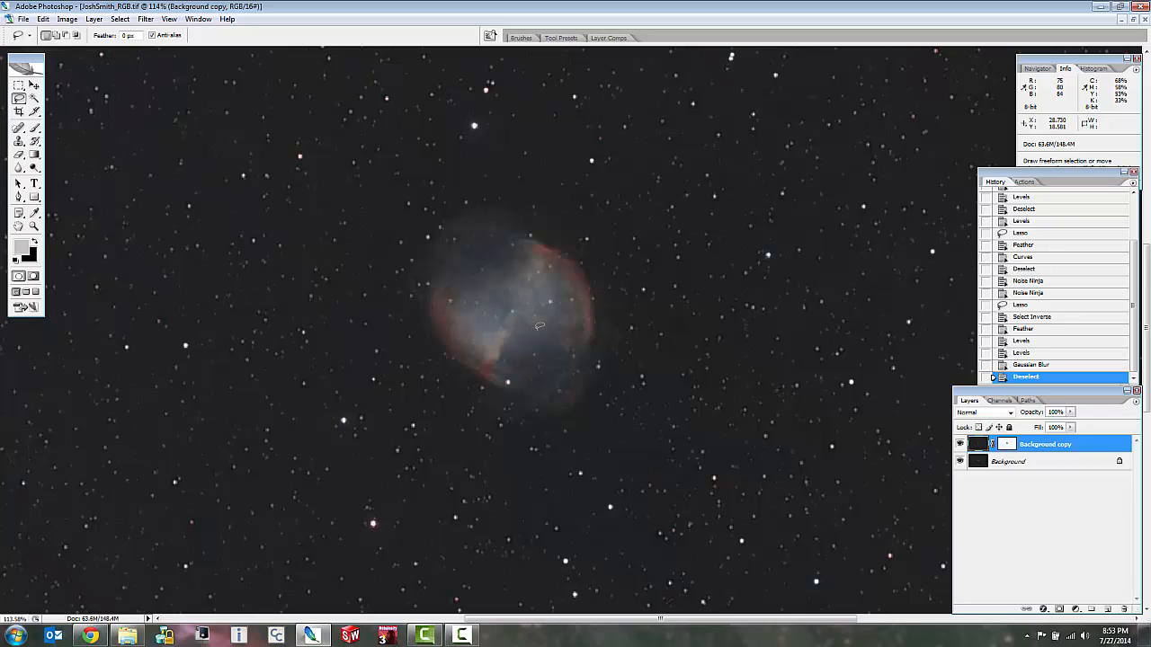
scroll(515, 339, up, 2)
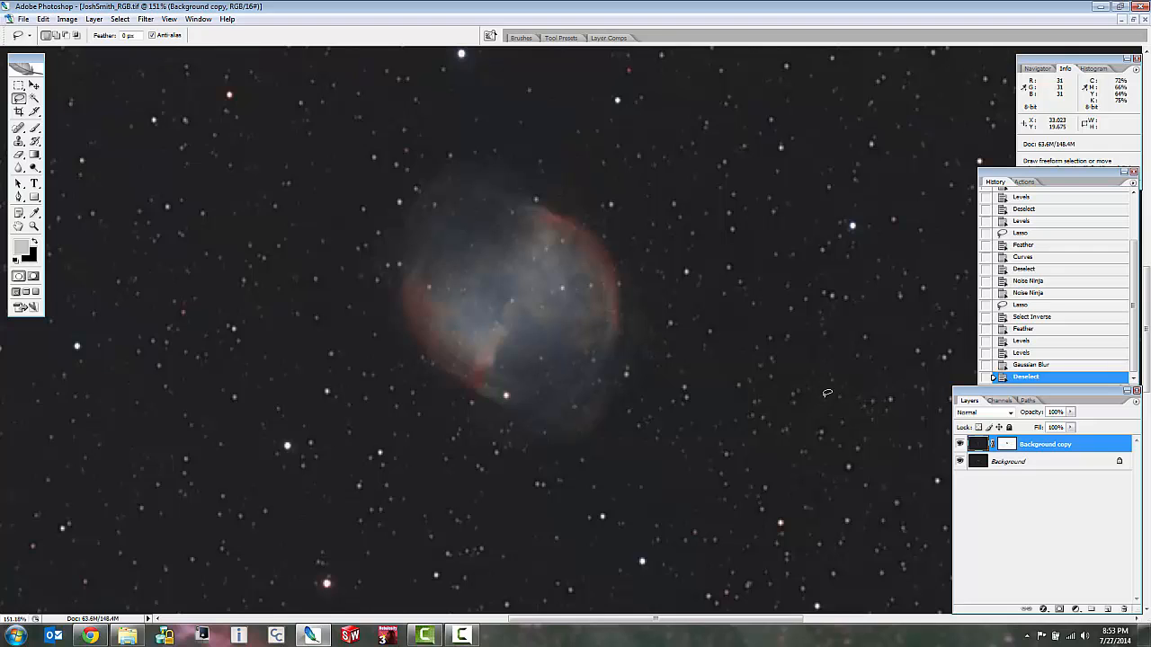
scroll(827, 392, down, 2)
scroll(827, 393, down, 1)
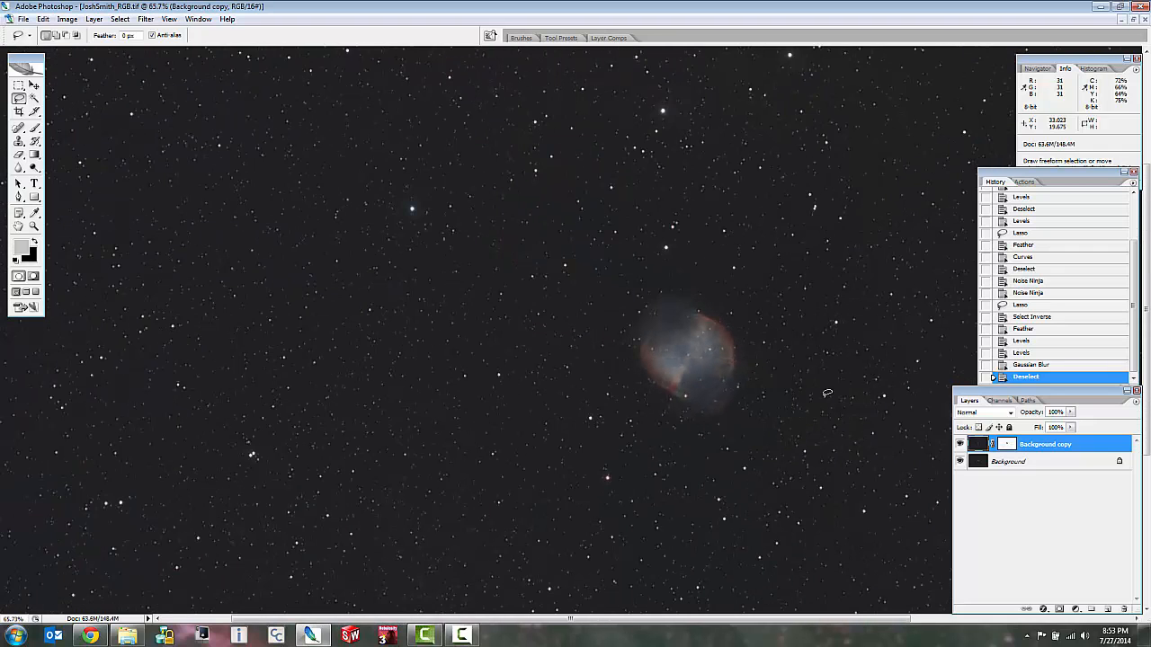
right_click(1032, 468)
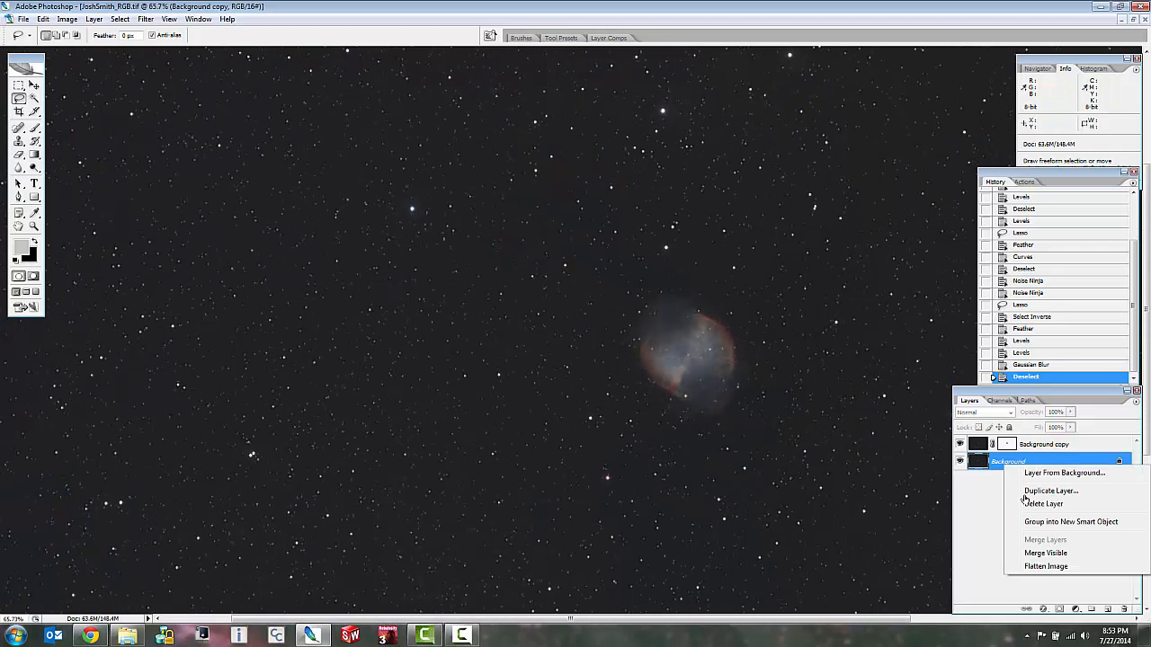
click(1055, 569)
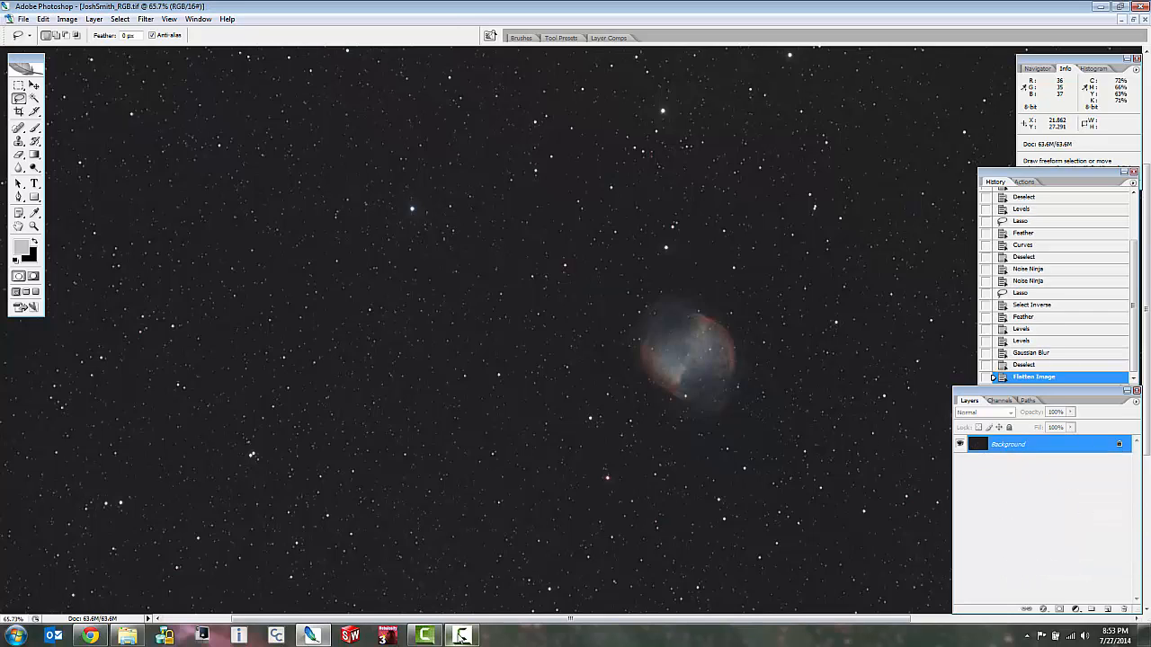
click(459, 635)
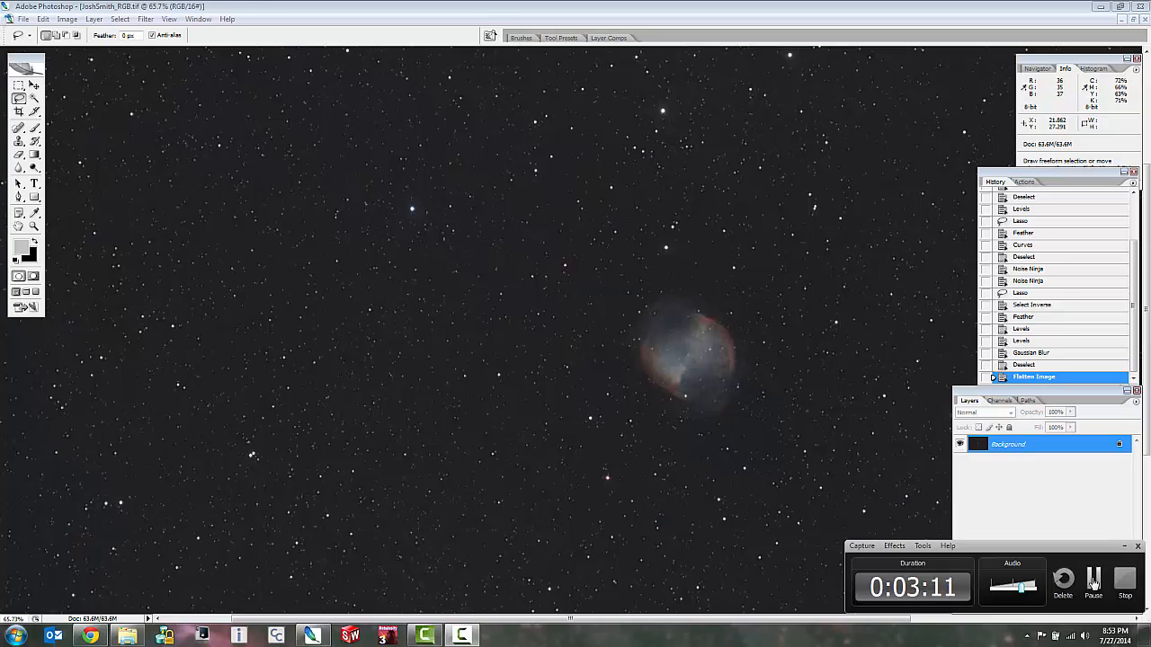
click(1094, 580)
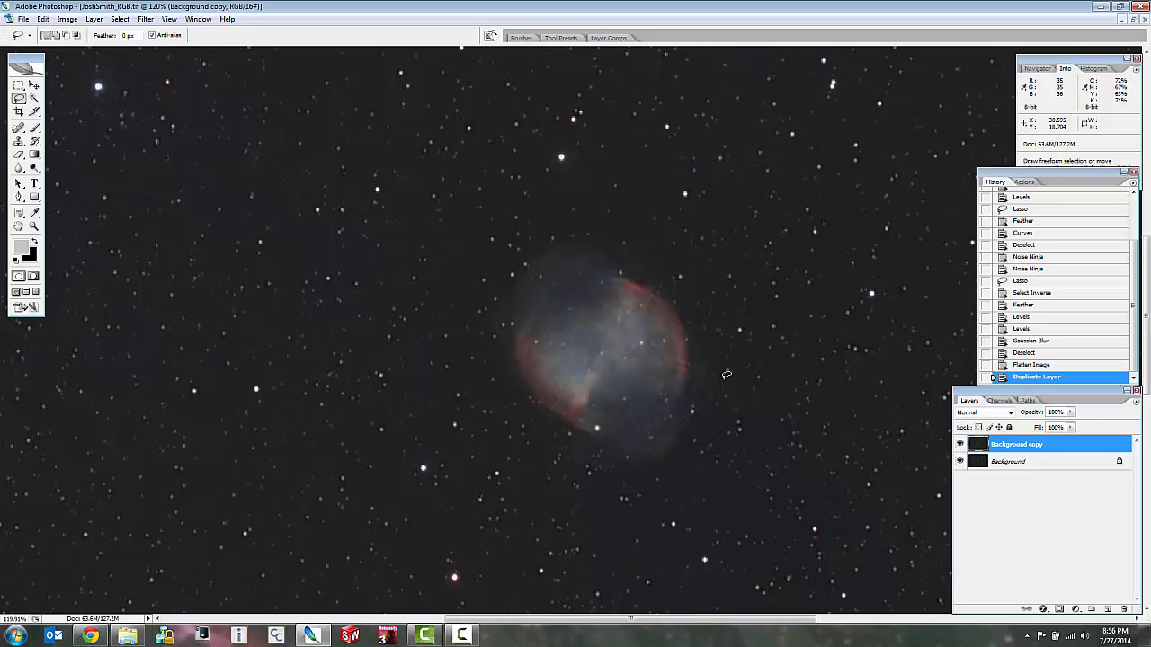
Start a Color Range selection on the duplicate layer, adding the dim lower nebula edge to the sampled colors with fuzziness 27.
scroll(665, 314, down, 5)
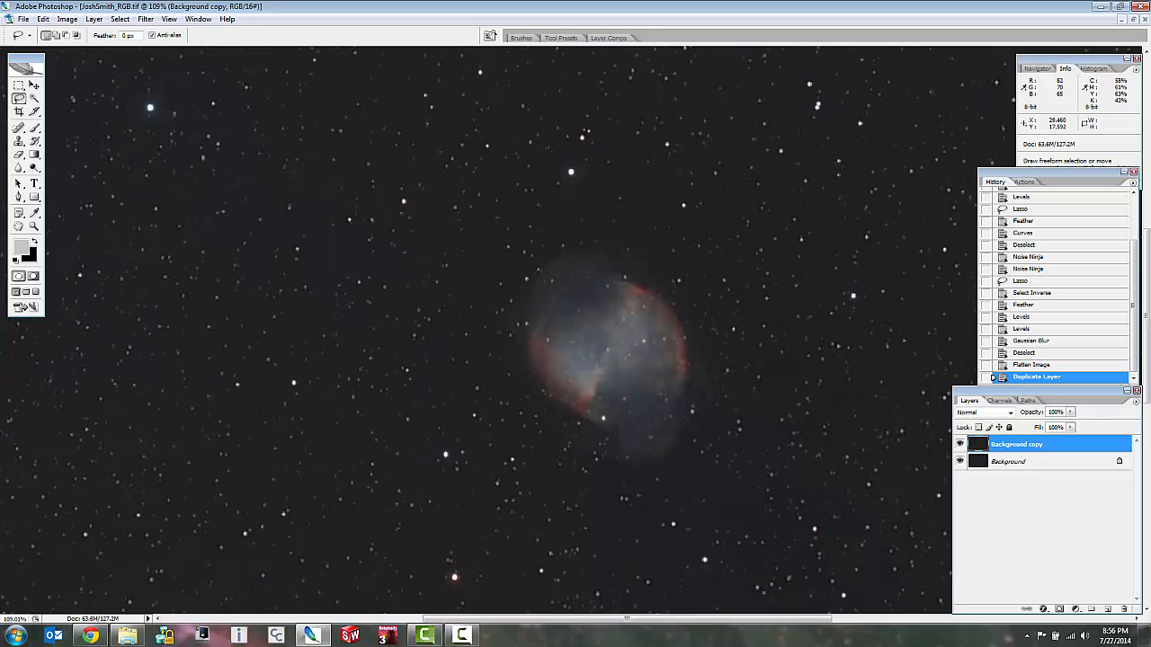
scroll(687, 281, up, 2)
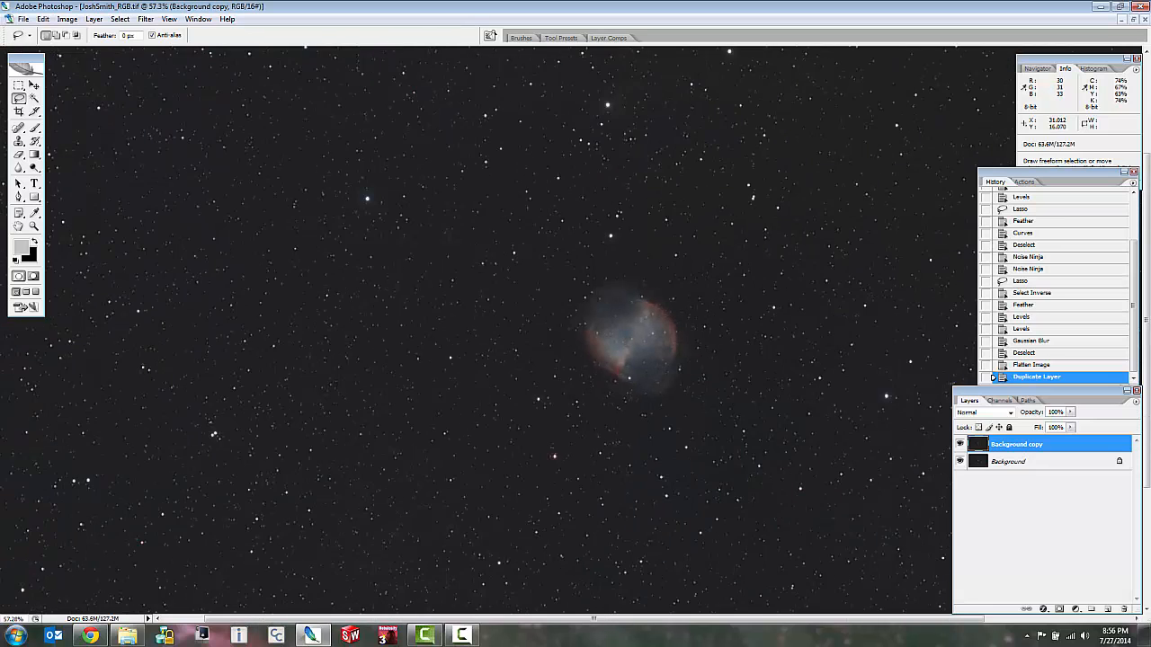
scroll(486, 333, up, 3)
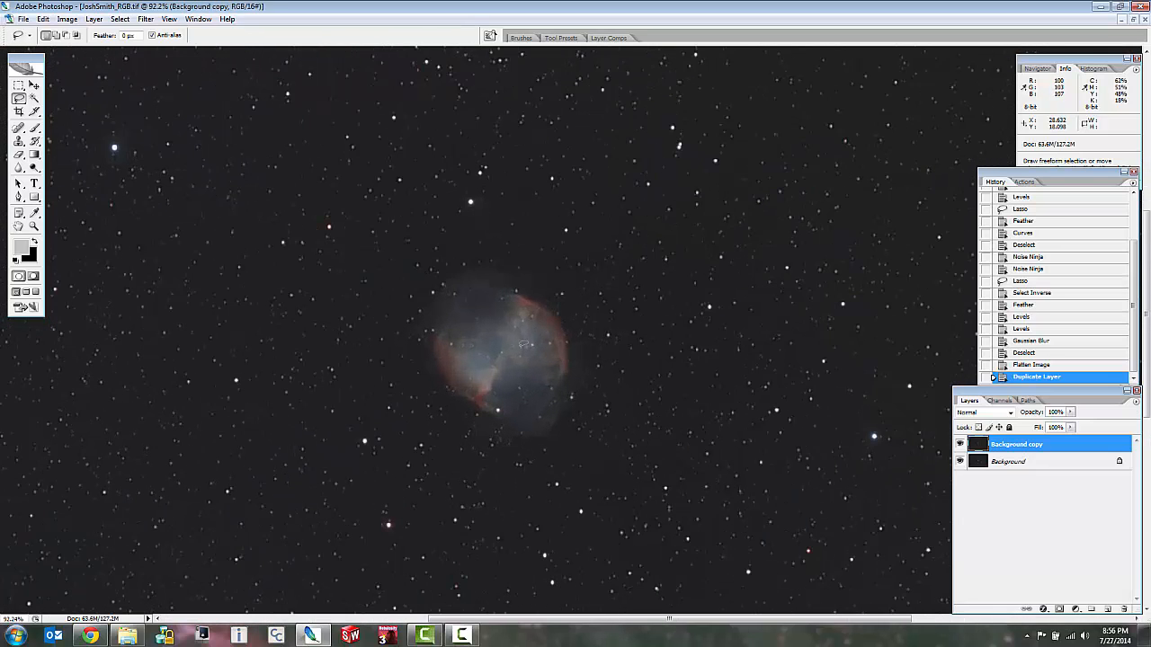
scroll(418, 357, up, 2)
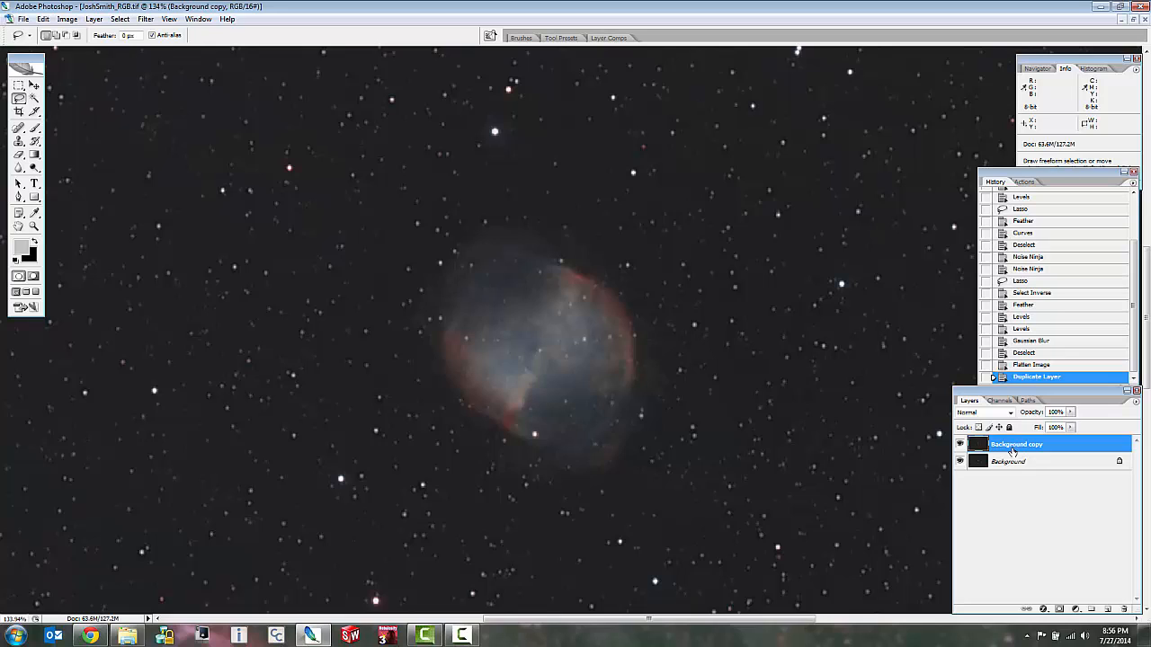
click(119, 18)
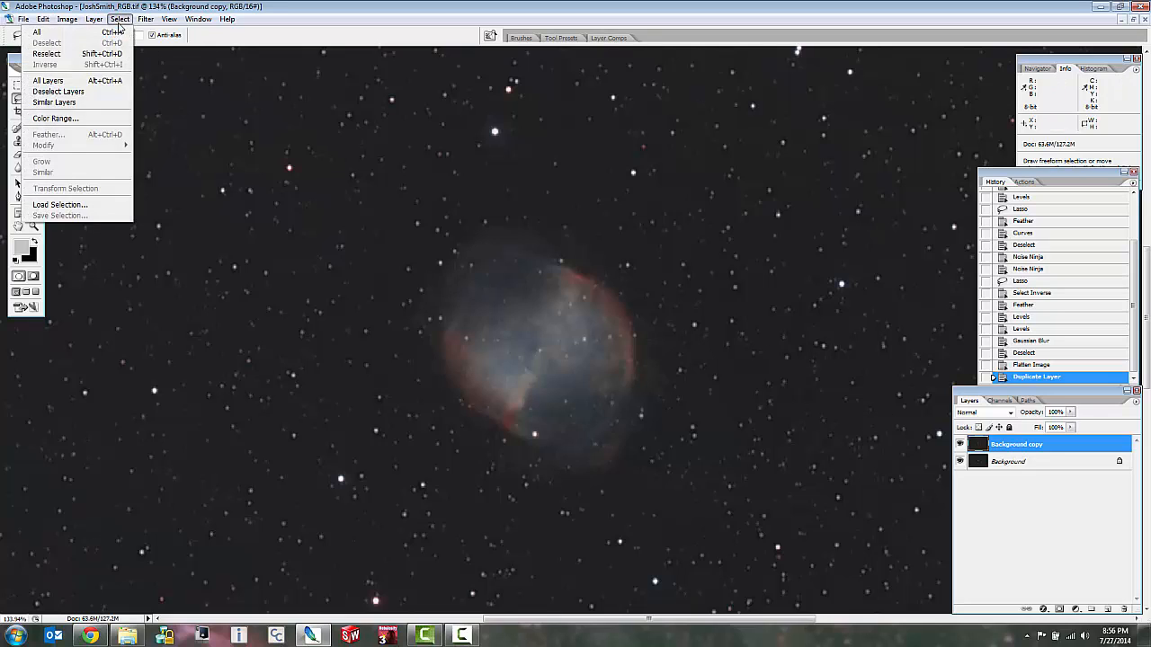
click(82, 120)
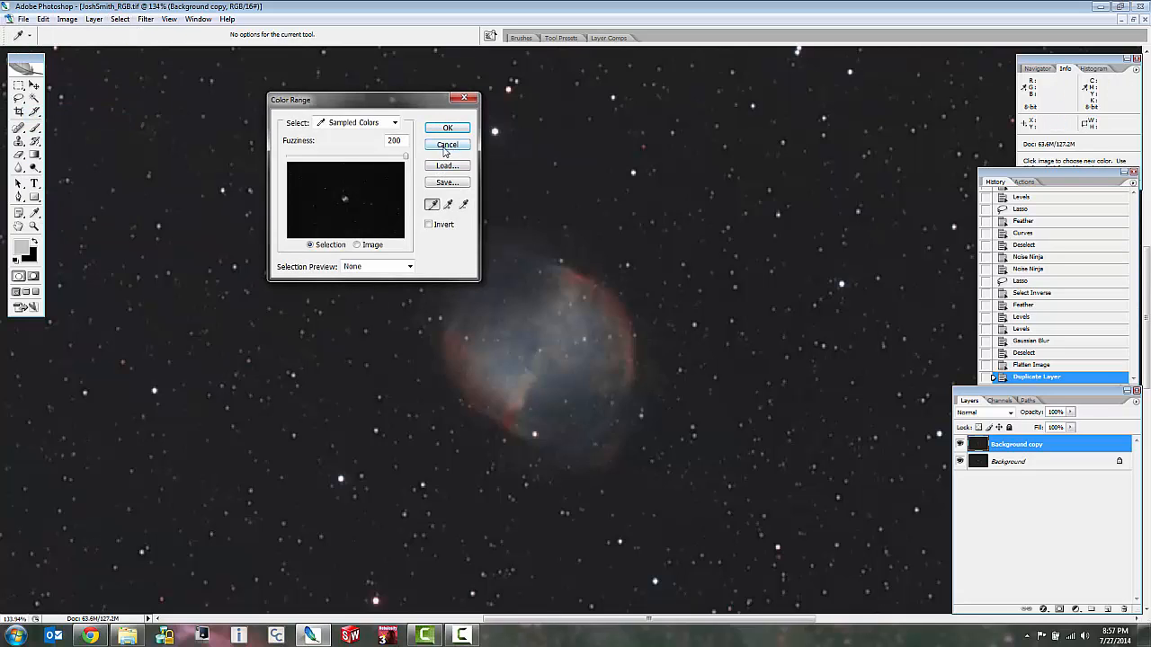
click(448, 204)
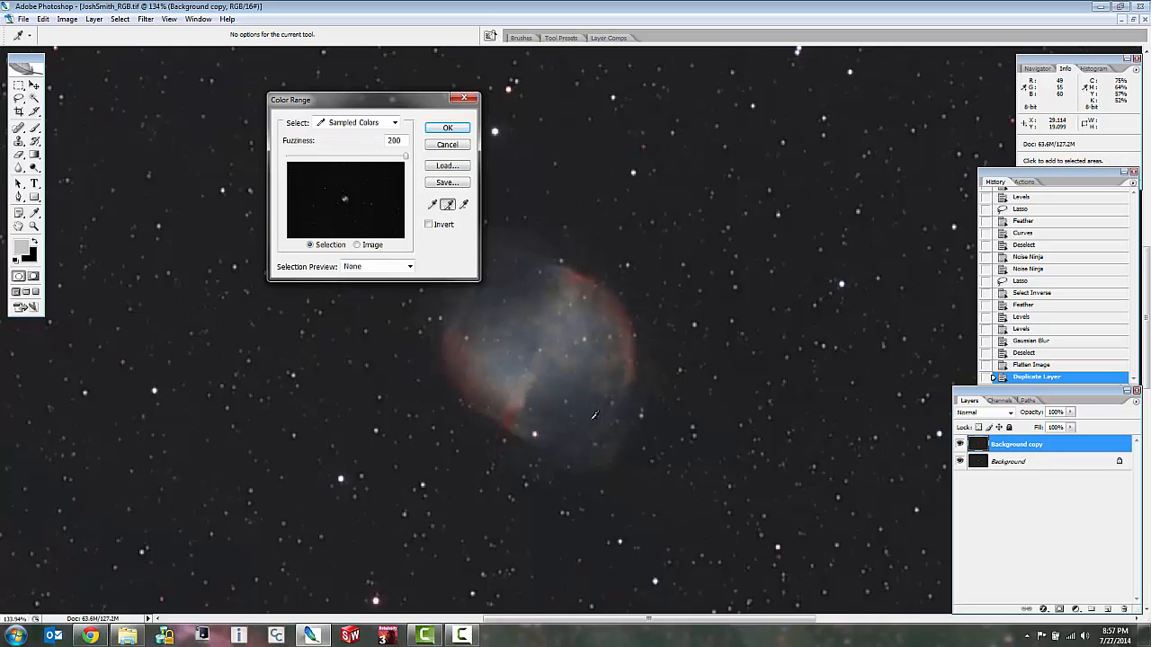
click(615, 446)
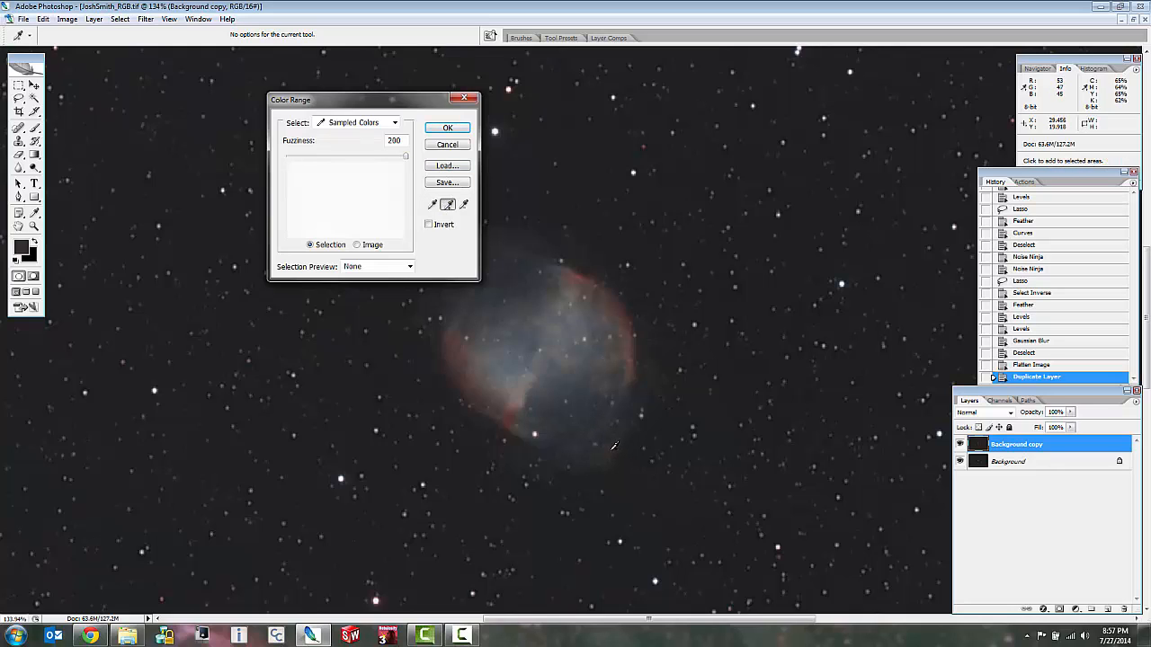
drag(406, 159, 302, 161)
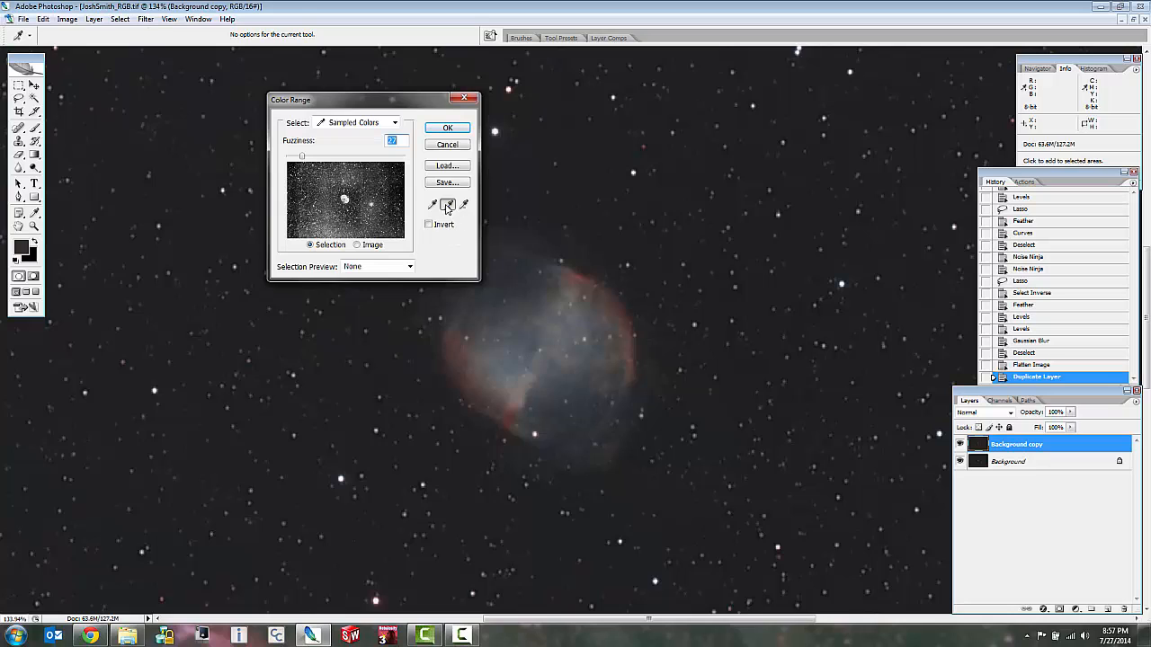
Subtract the brighter color near the nebula's upper red rim from the sampled range and create the selection with fuzziness 101.
click(464, 205)
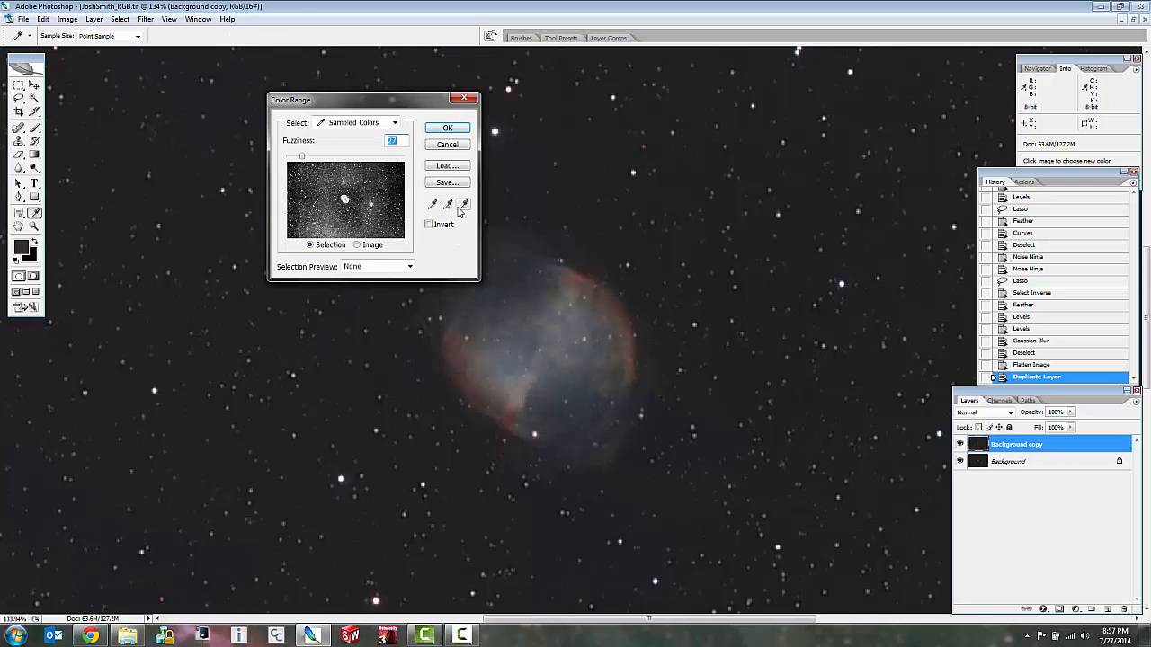
click(574, 286)
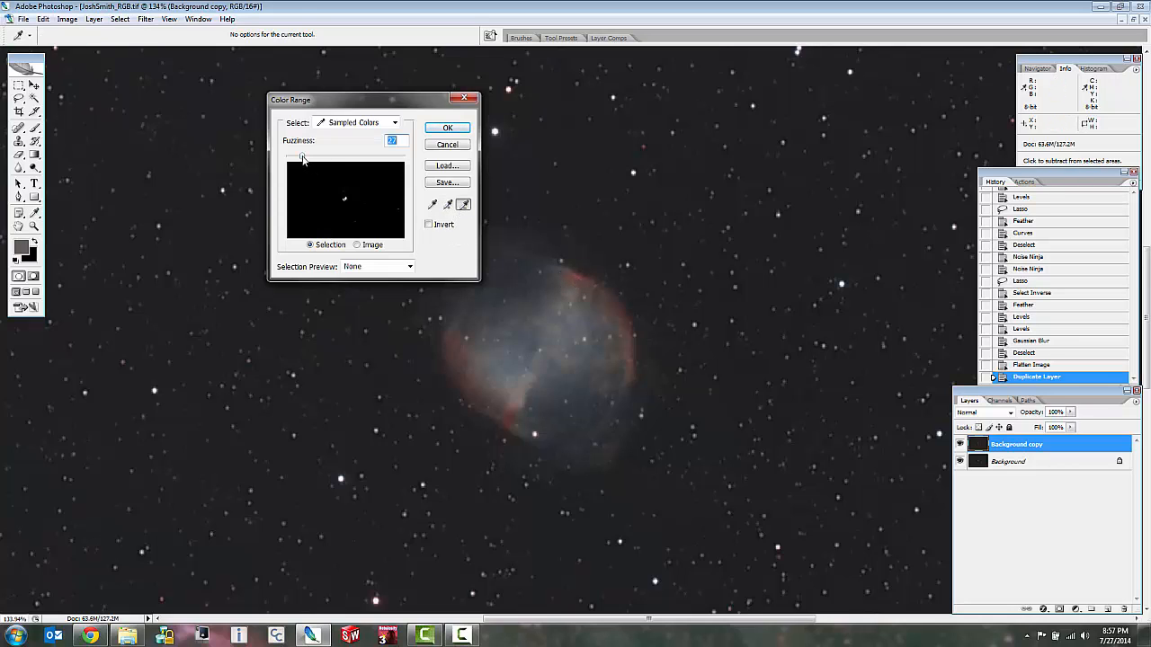
drag(330, 159, 339, 160)
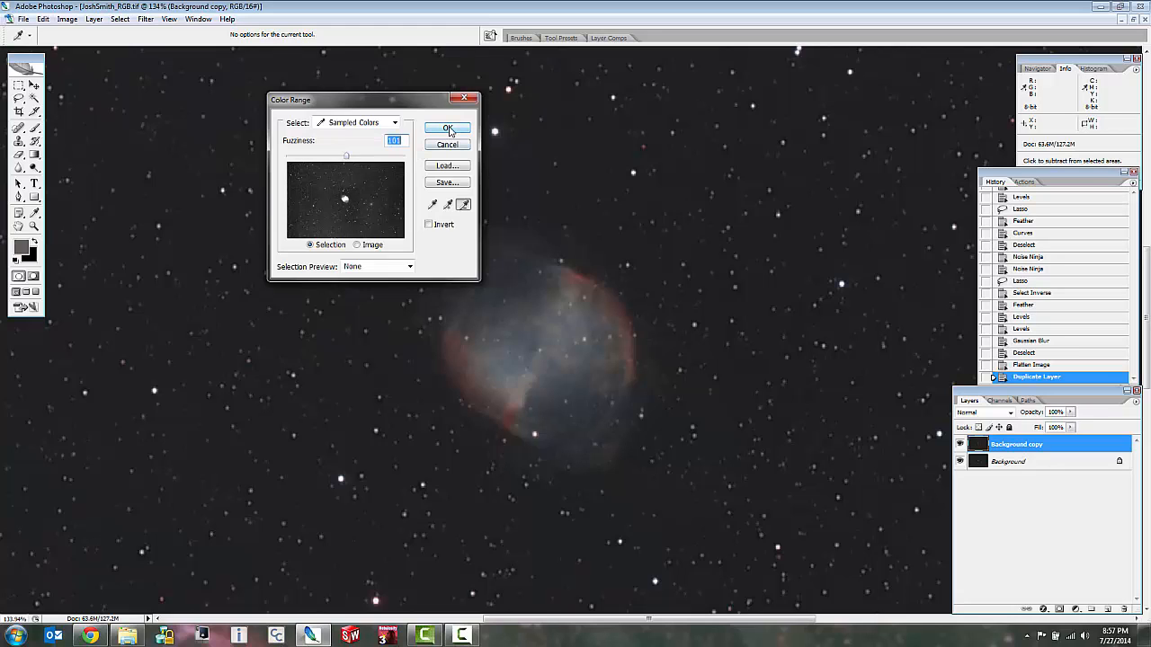
click(450, 129)
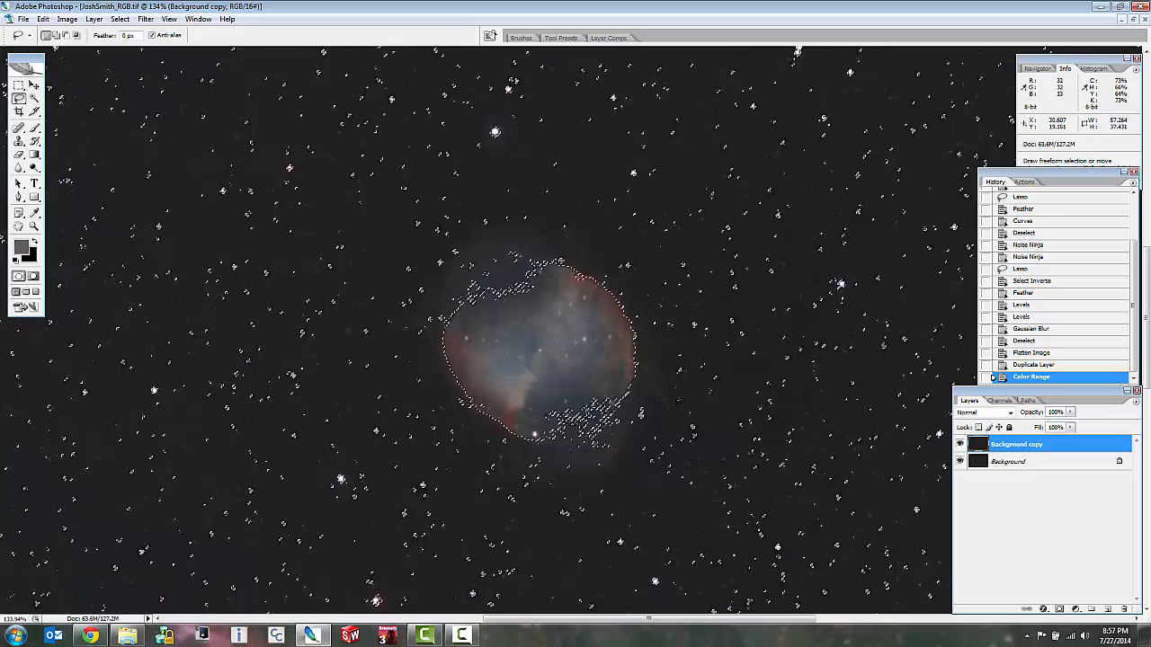
Add the nebula's faint upper-left shell to the selection with a freehand Lasso outline from the lower-left edge around to the right rim.
scroll(636, 370, down, 3)
scroll(616, 366, up, 8)
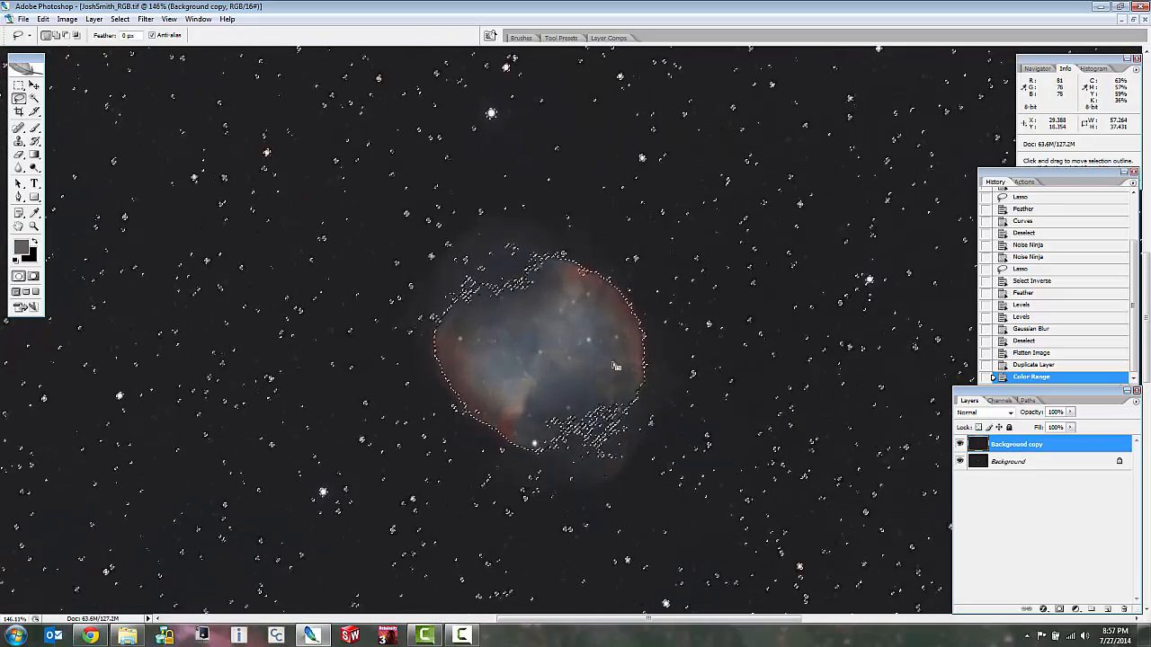
scroll(616, 366, up, 4)
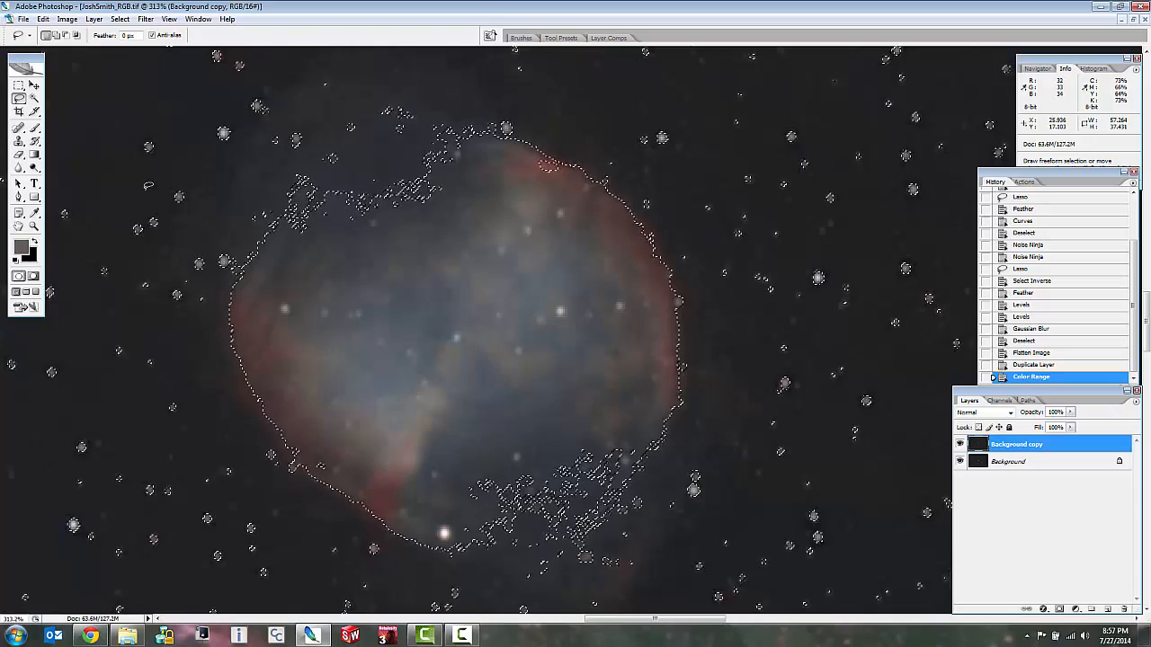
key(shift)
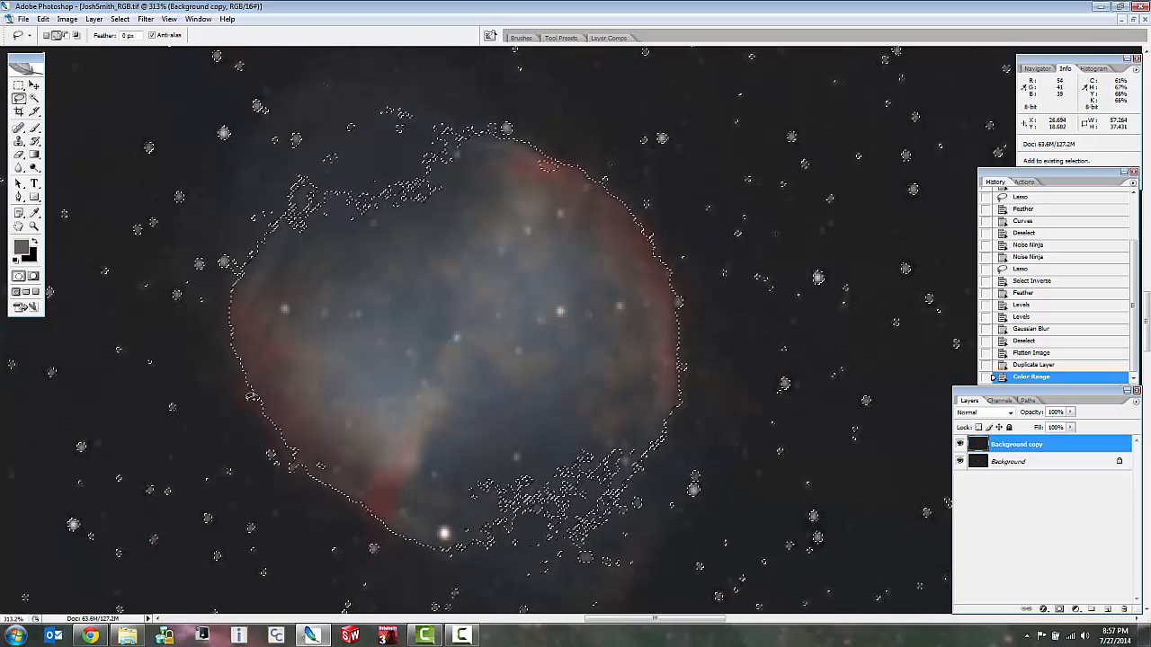
drag(286, 441, 252, 402)
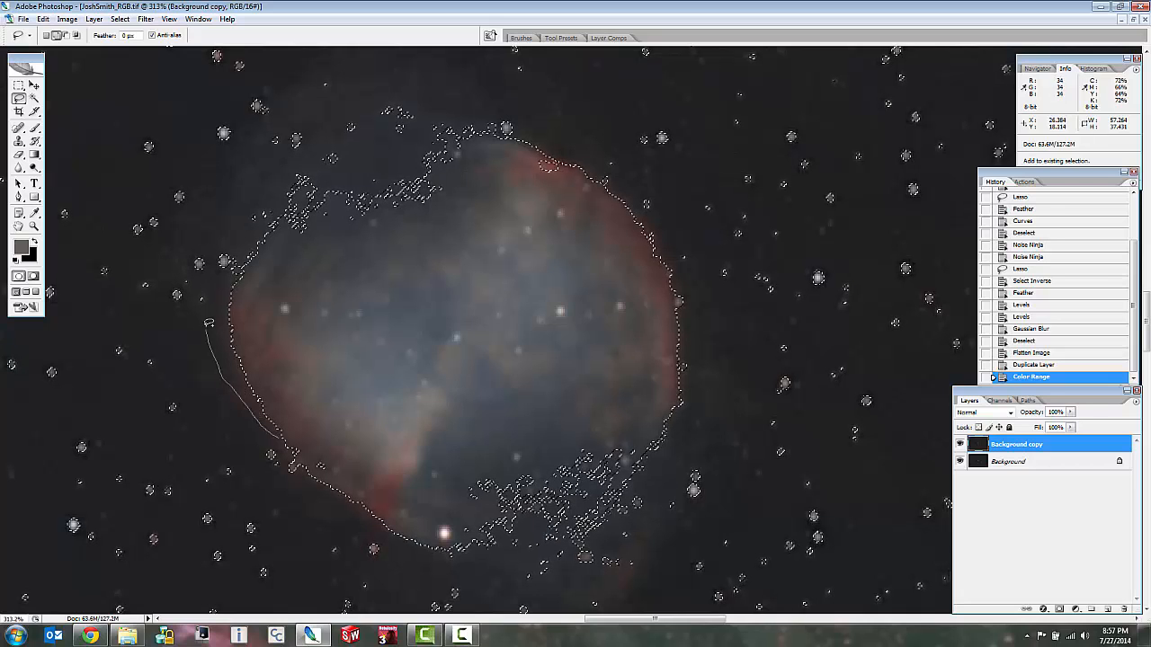
mouse_move(327, 65)
mouse_down()
mouse_move(369, 55)
mouse_move(450, 60)
mouse_move(576, 133)
mouse_up()
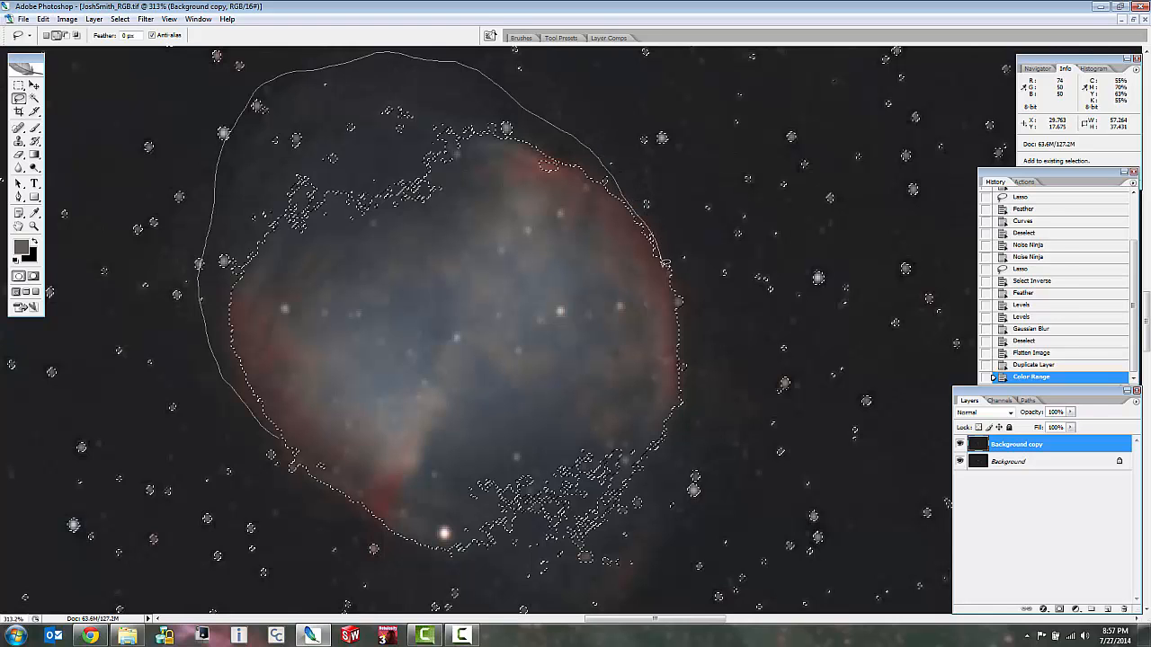
drag(667, 263, 667, 264)
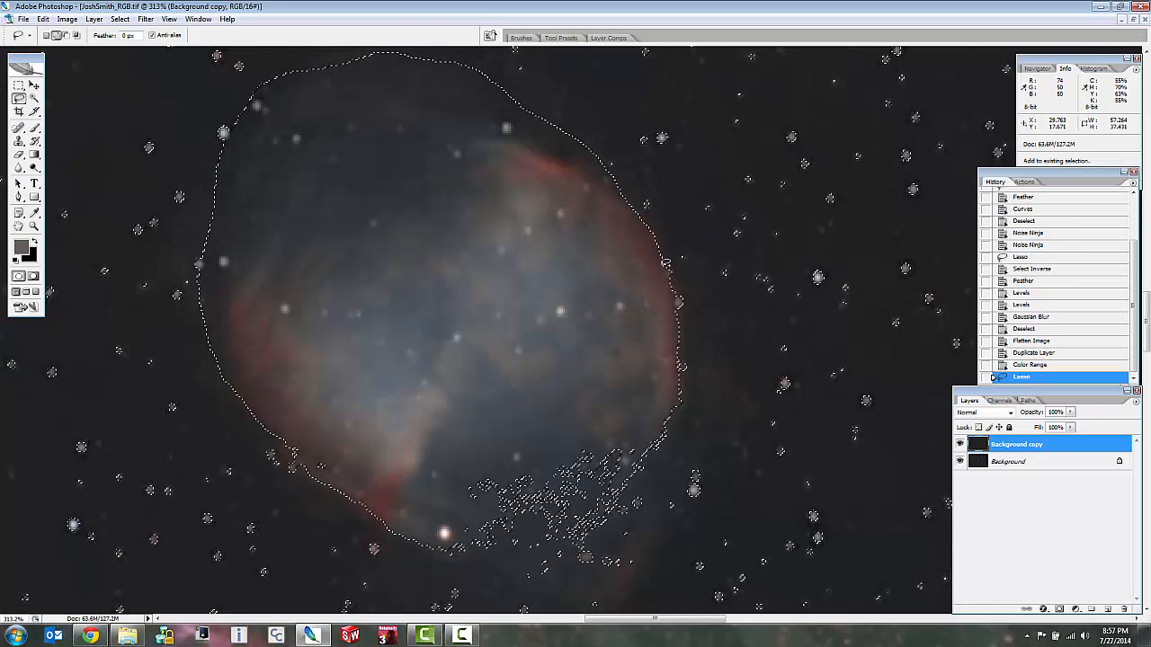
Add the nebula's faint lower-right shell to the selection with a freehand Lasso outline from the right rim around to the lower-left edge.
mouse_move(712, 357)
mouse_down()
mouse_move(731, 407)
mouse_move(722, 500)
mouse_move(690, 560)
mouse_move(656, 591)
mouse_move(482, 597)
mouse_up()
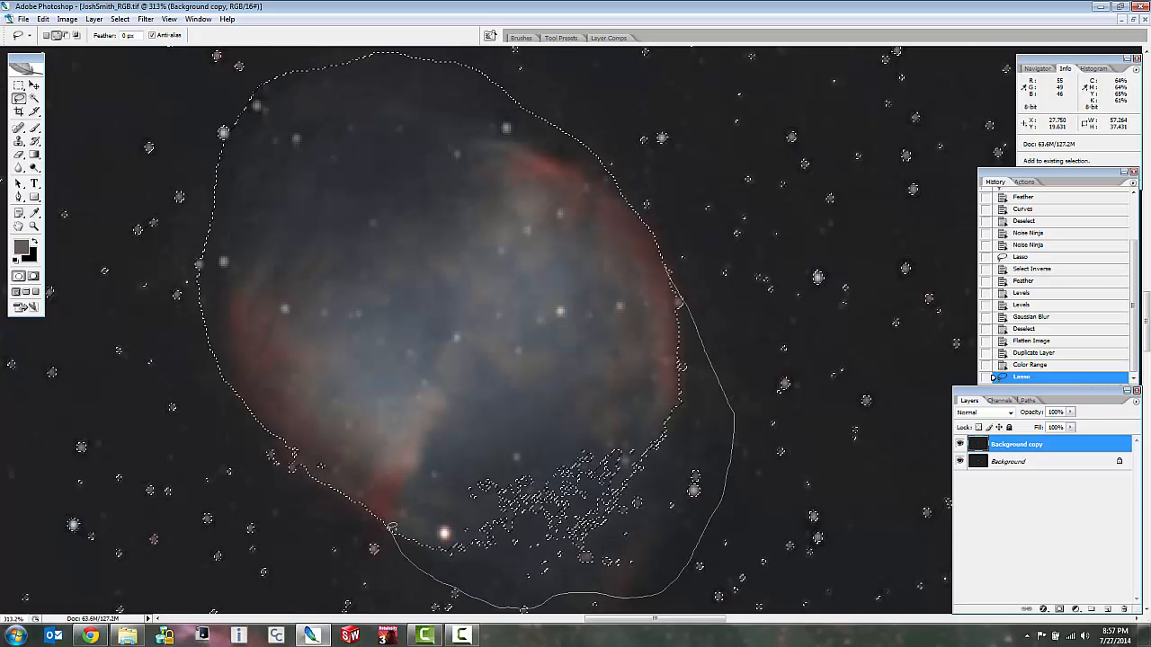
drag(277, 425, 278, 425)
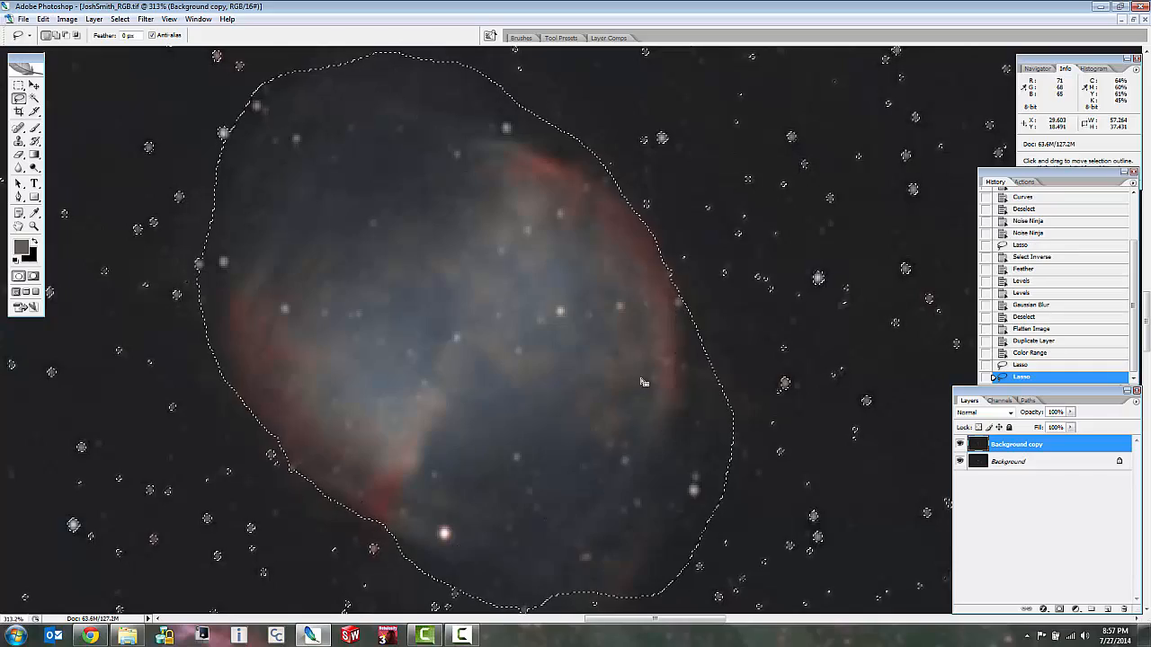
scroll(593, 382, down, 3)
right_click(611, 366)
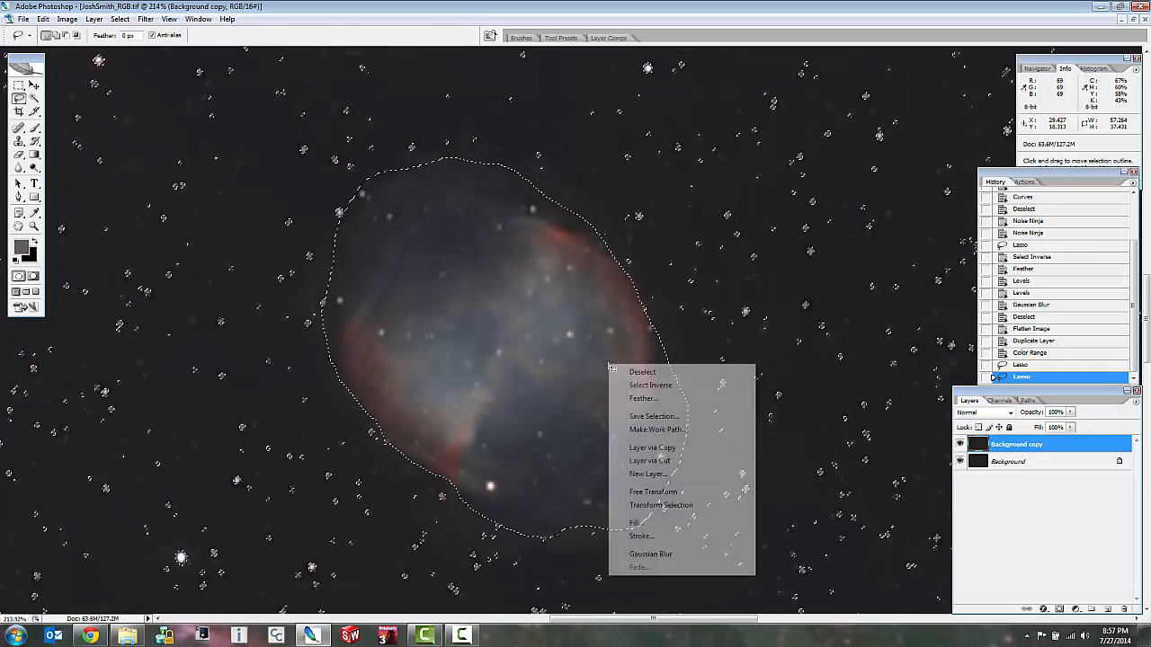
click(725, 280)
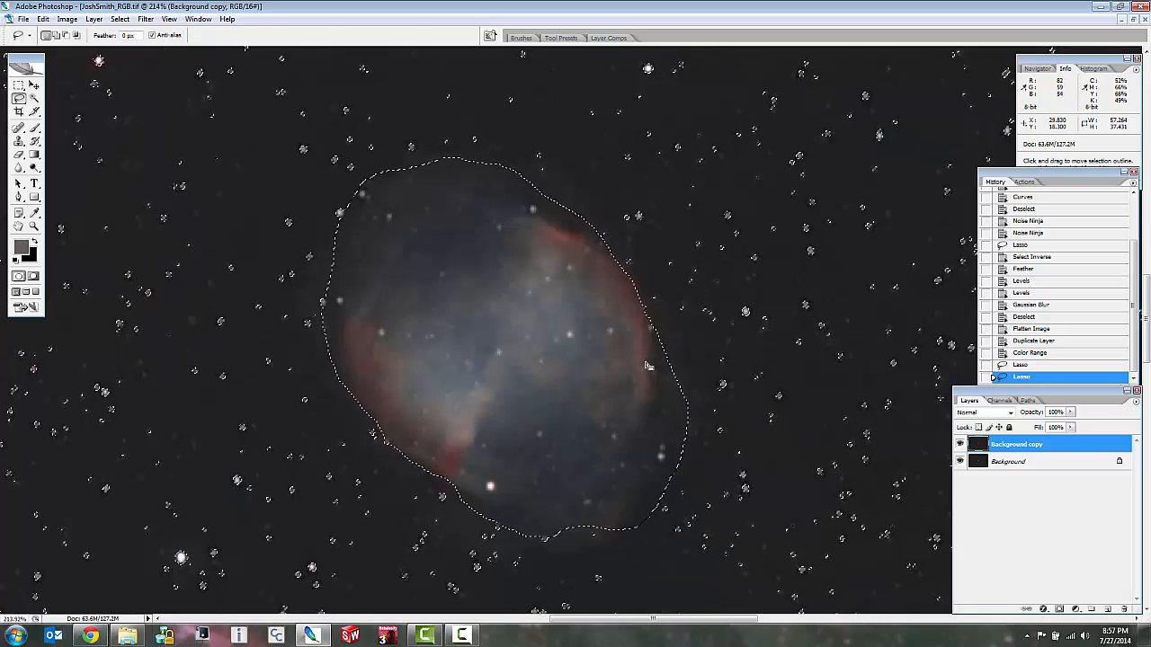
Add a layer mask to the Background copy layer that reveals the nebula and star selection.
scroll(611, 359, down, 1)
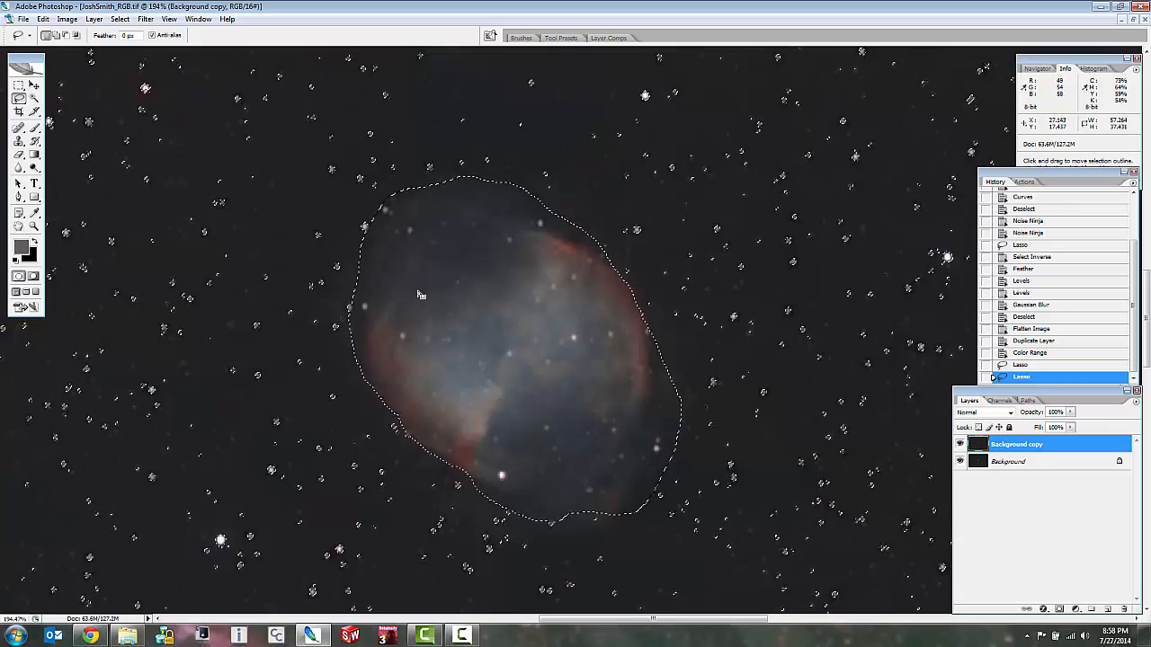
click(96, 20)
mouse_move(96, 150)
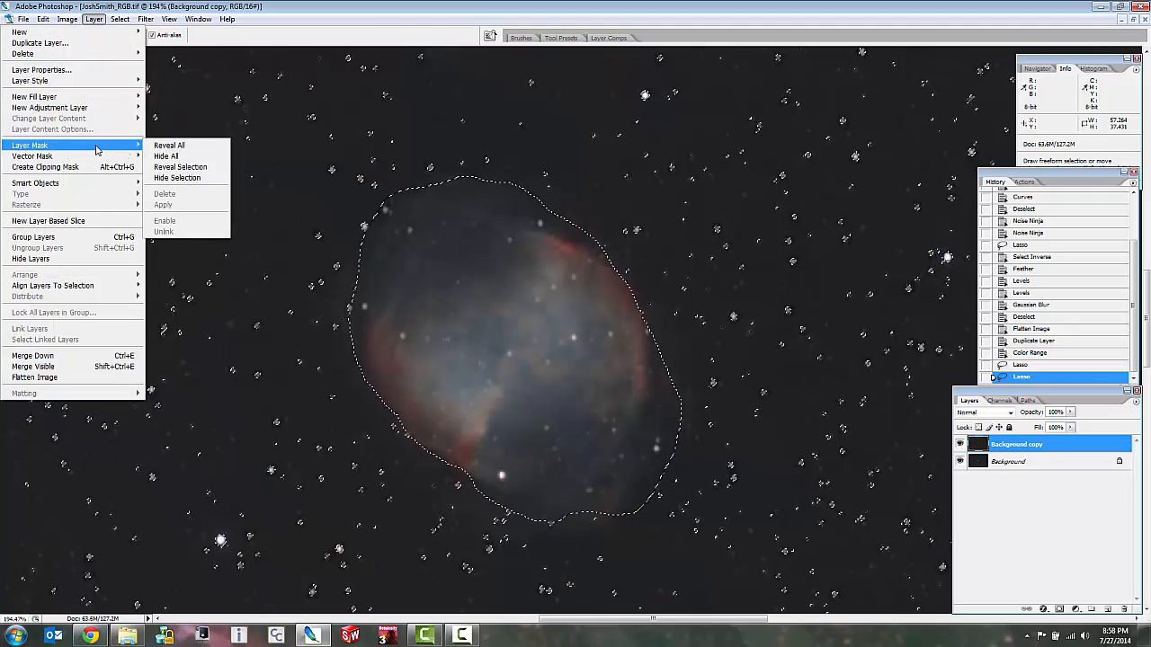
click(177, 168)
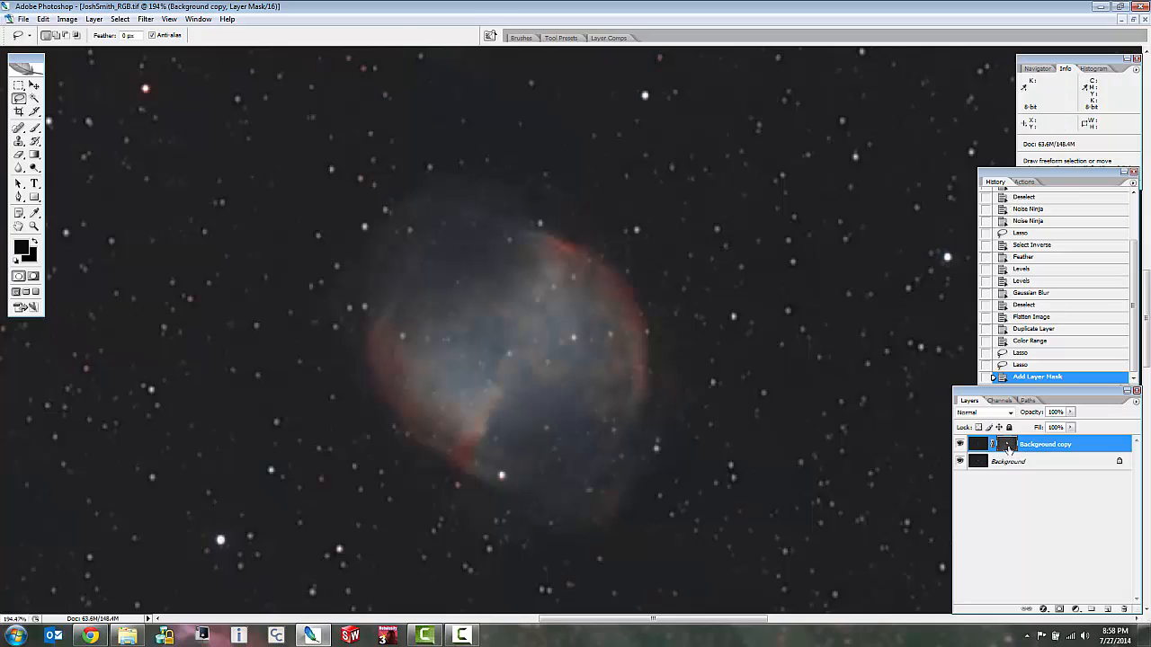
Display the Background copy layer's mask by itself and examine how it covers the nebula, stars and background.
alt+click(1007, 444)
key(ctrl+0)
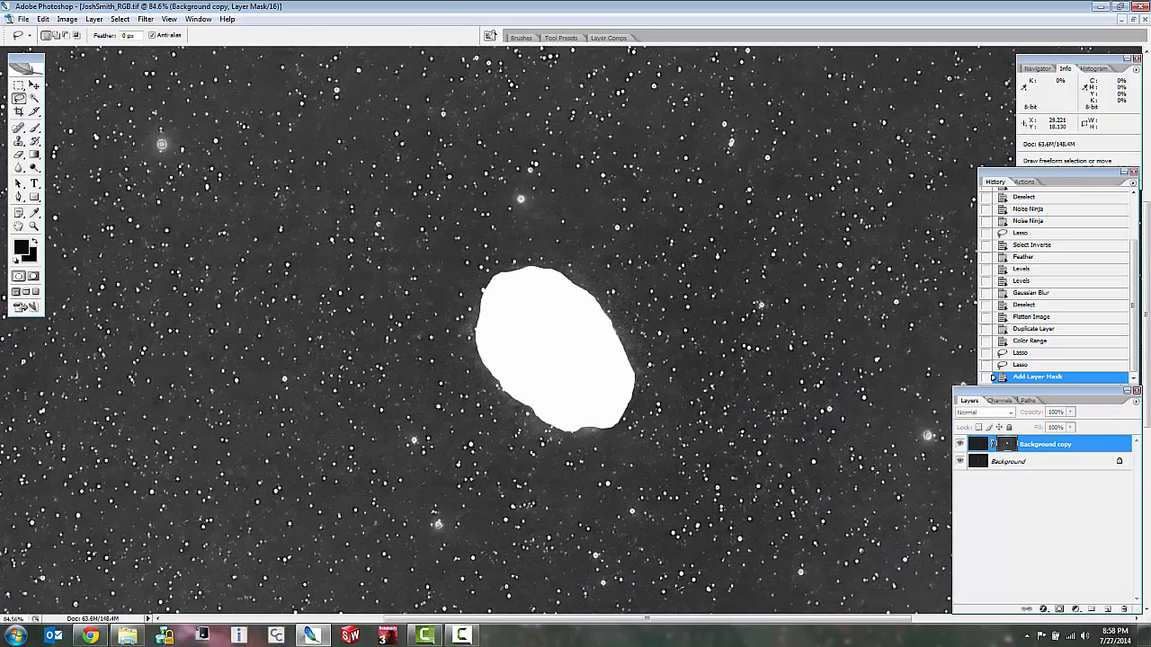
scroll(594, 344, down, 4)
scroll(594, 344, up, 4)
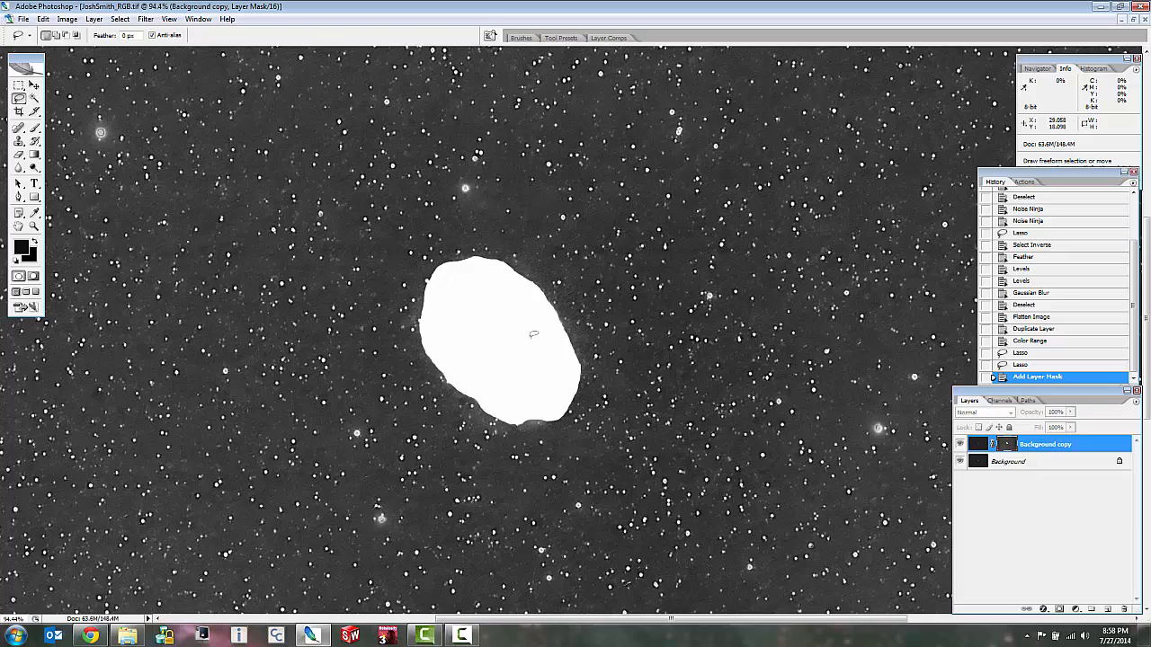
scroll(523, 327, down, 2)
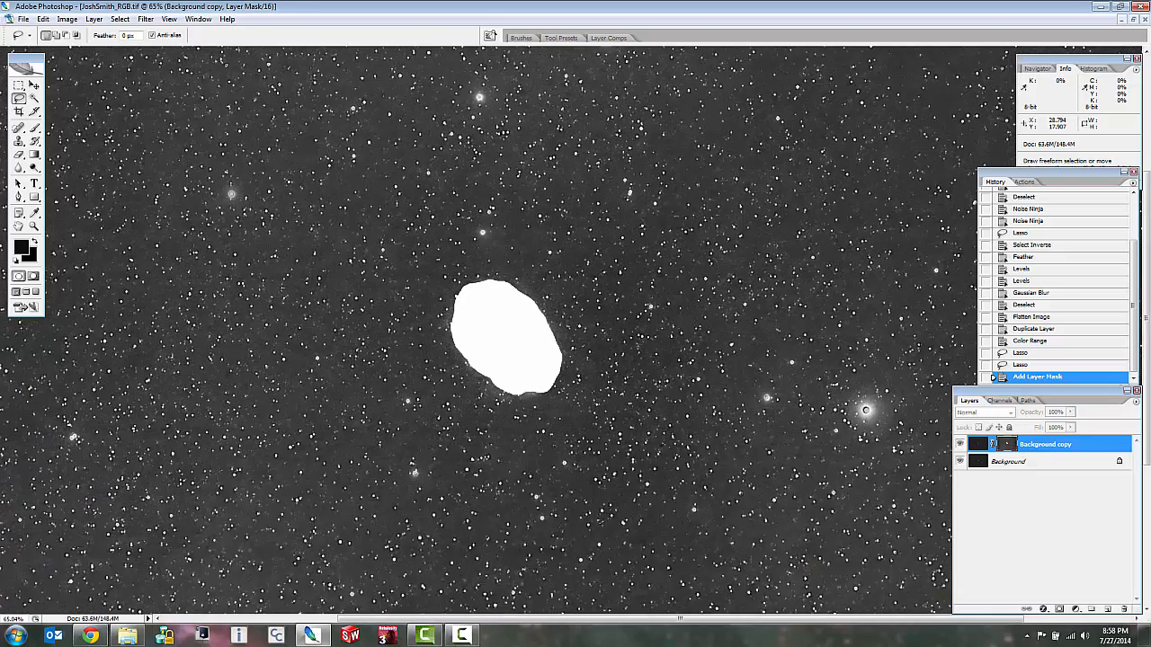
scroll(488, 298, down, 3)
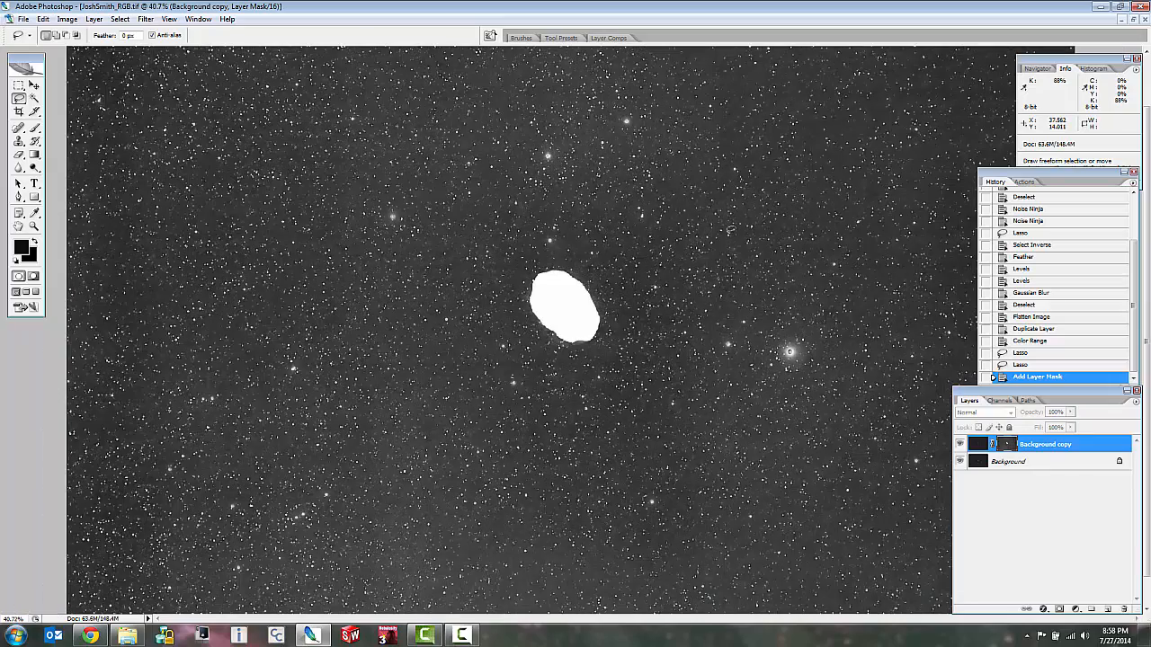
scroll(730, 232, up, 5)
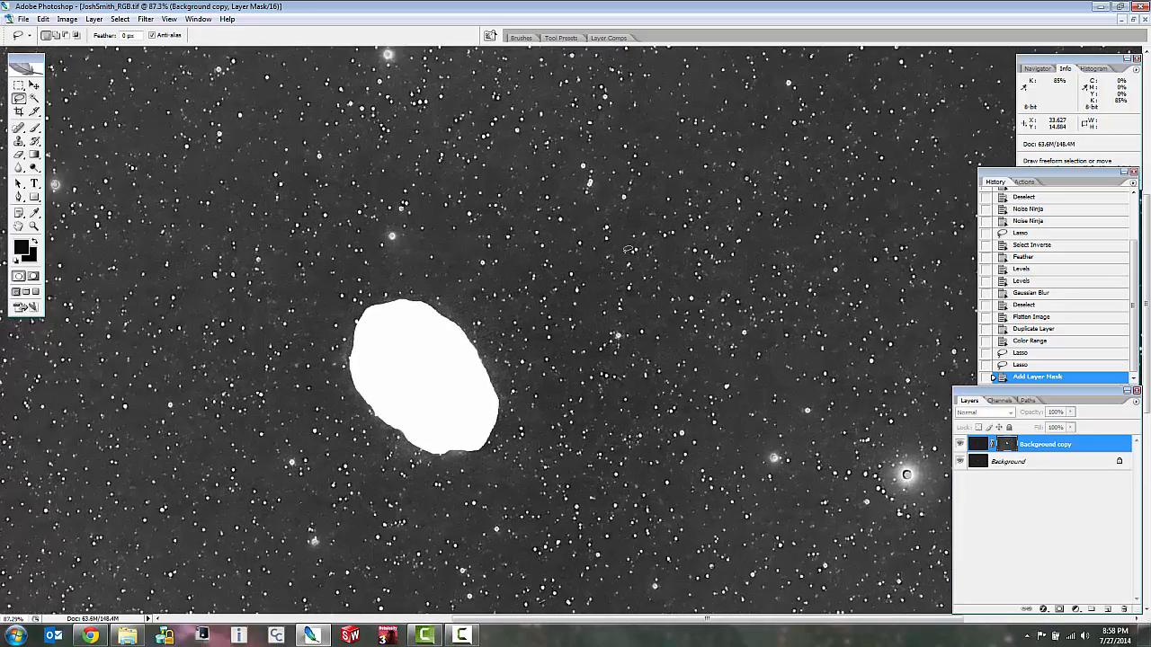
scroll(628, 250, up, 1)
scroll(634, 256, up, 4)
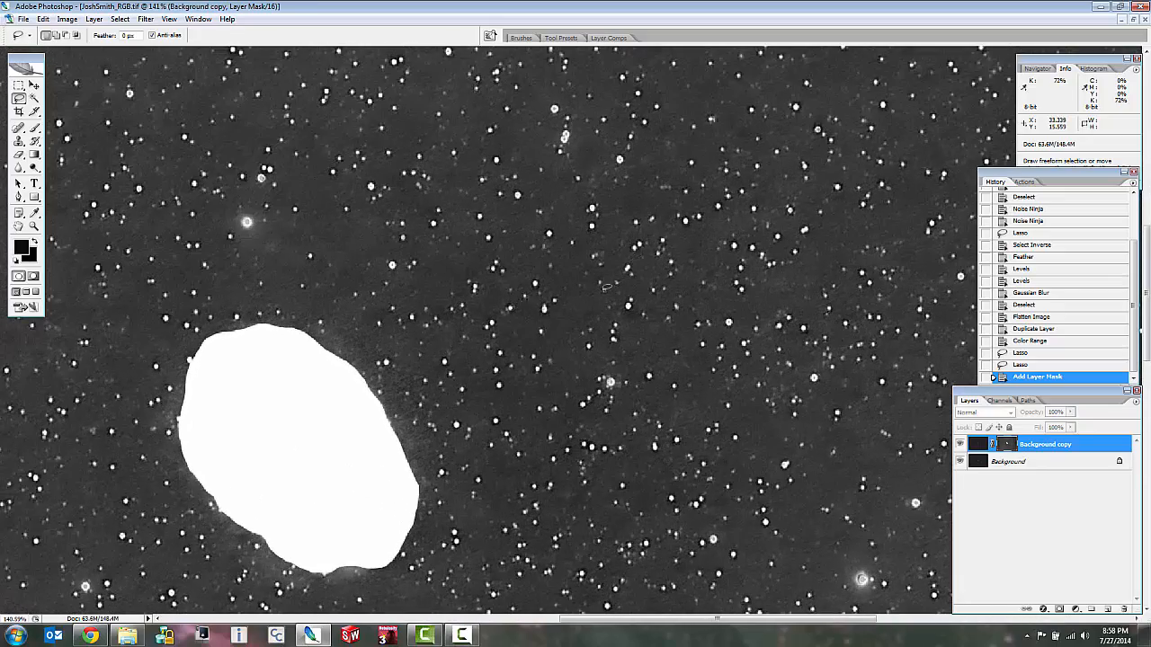
scroll(461, 254, down, 2)
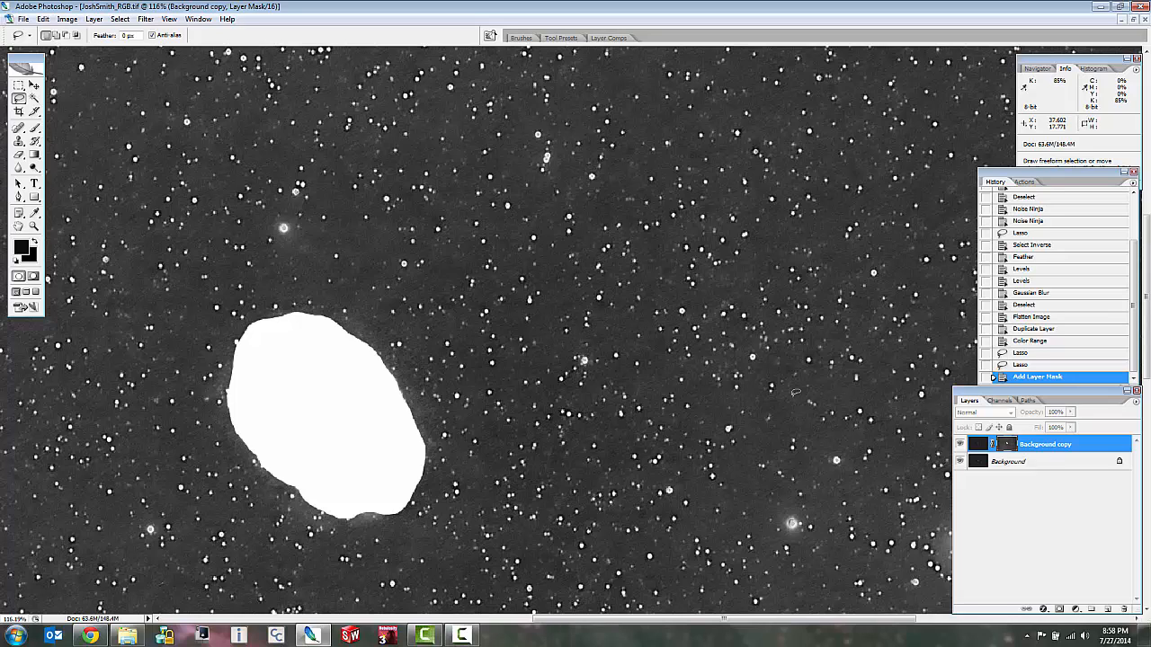
Darken the background of the layer mask with Levels, using a black input level of 42 and a midtone of 0.96.
key(ctrl+l)
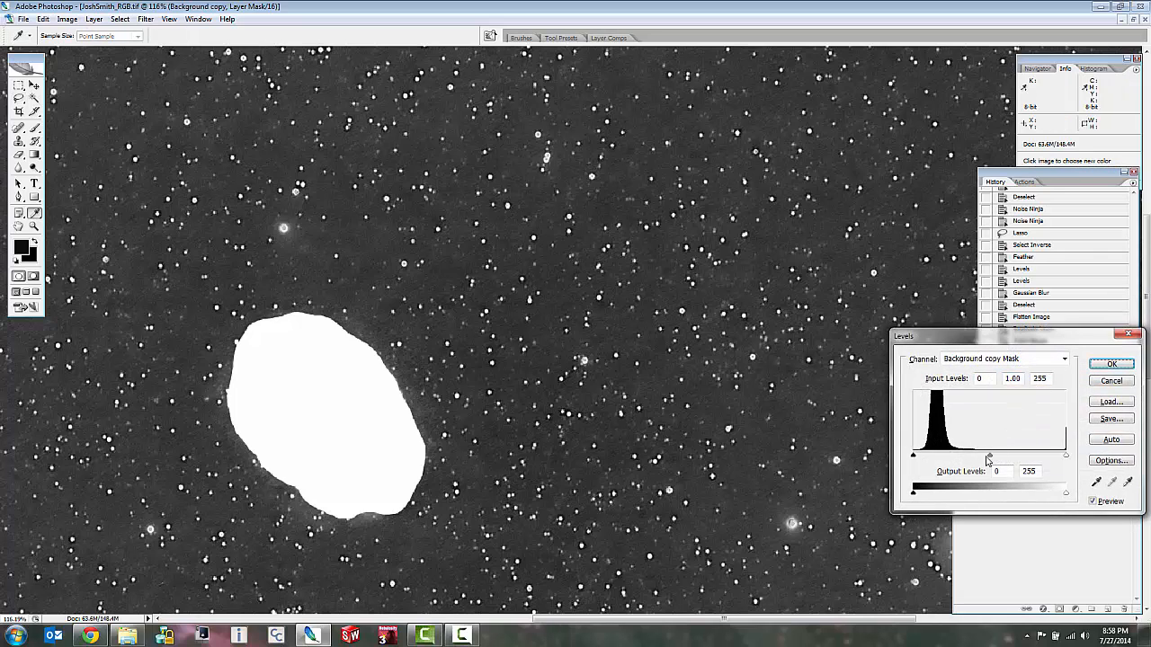
drag(989, 459, 992, 460)
drag(915, 458, 937, 458)
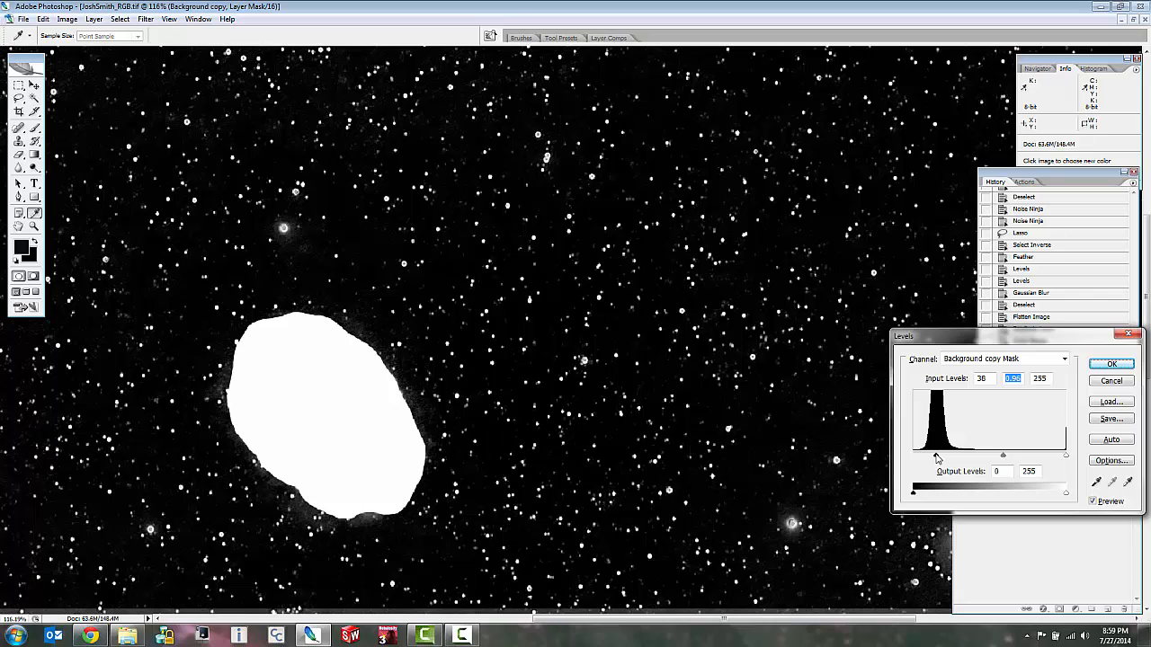
key(shift+Tab)
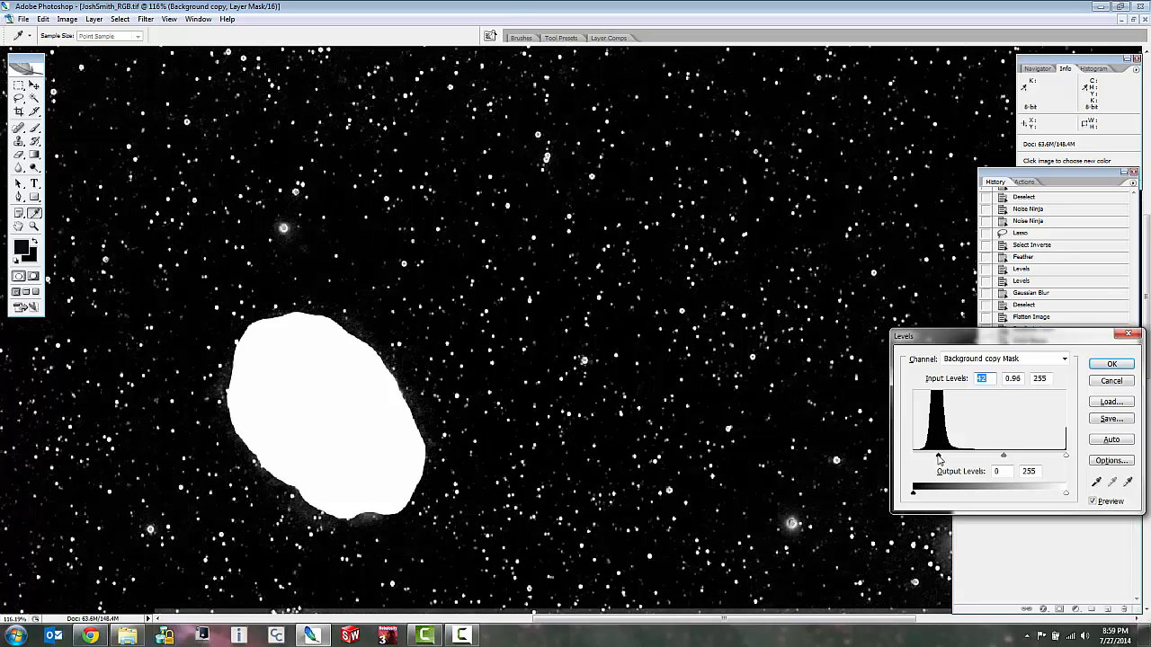
click(1109, 364)
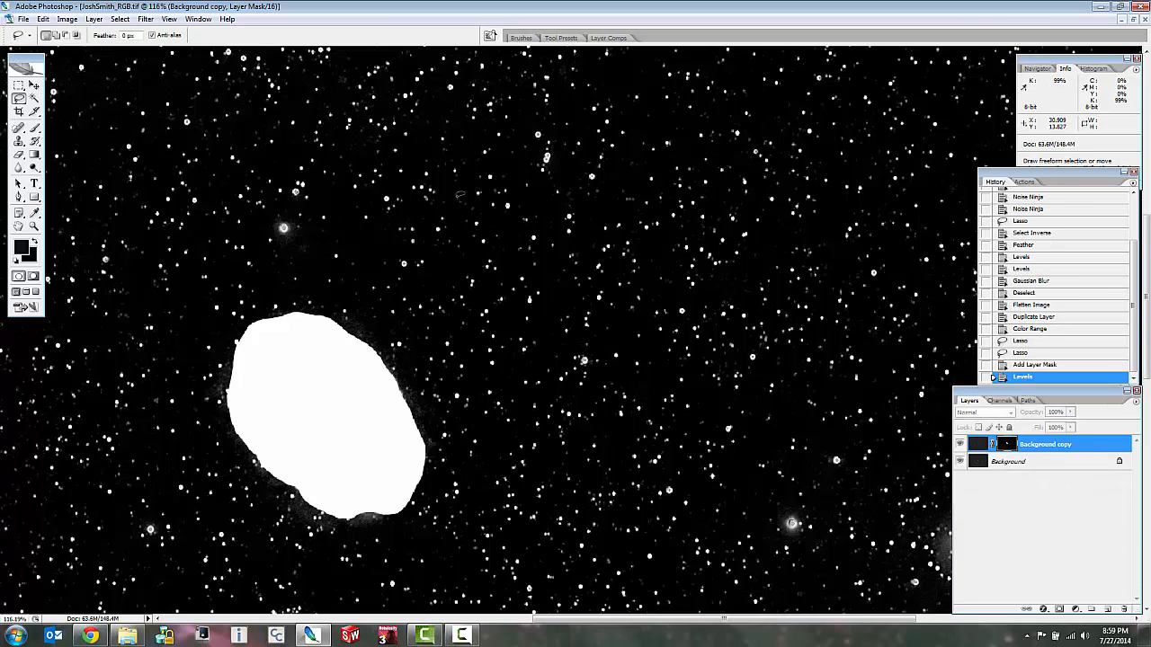
Soften the layer mask with a Gaussian Blur of 1.8 pixels radius.
scroll(460, 196, up, 5)
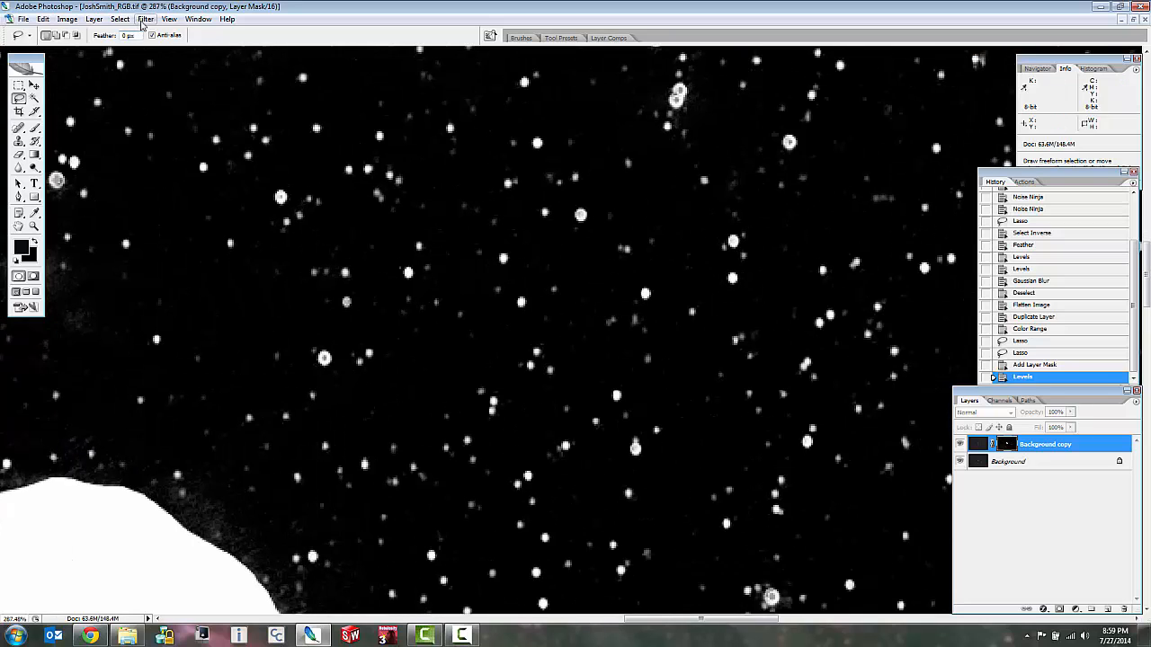
click(142, 22)
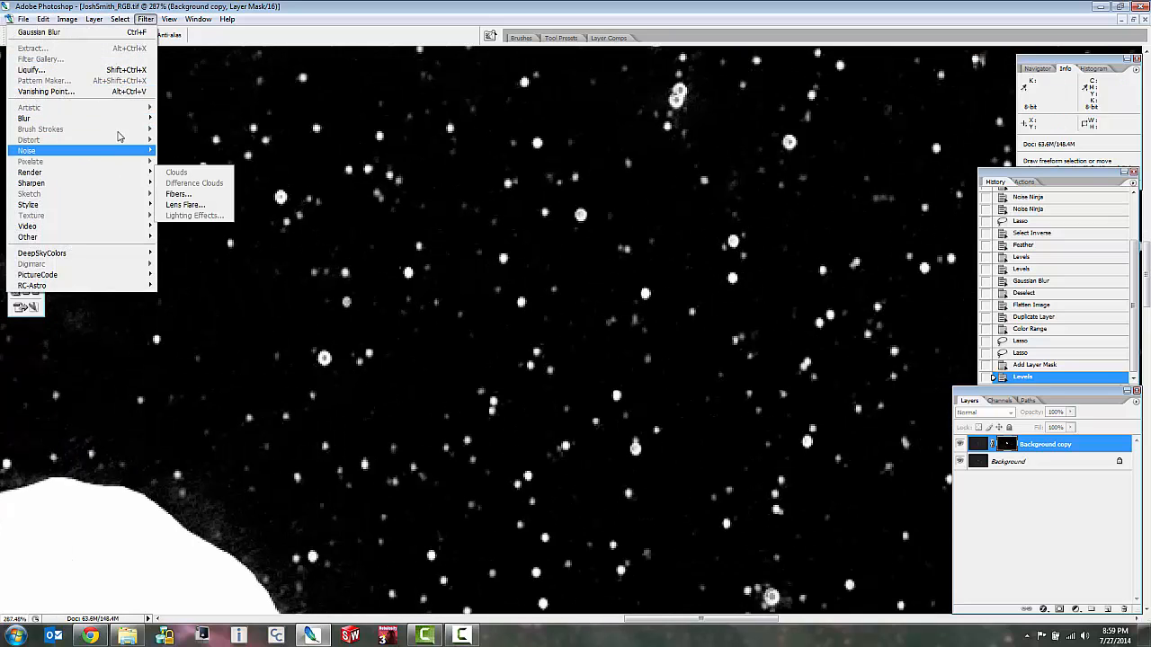
mouse_move(126, 118)
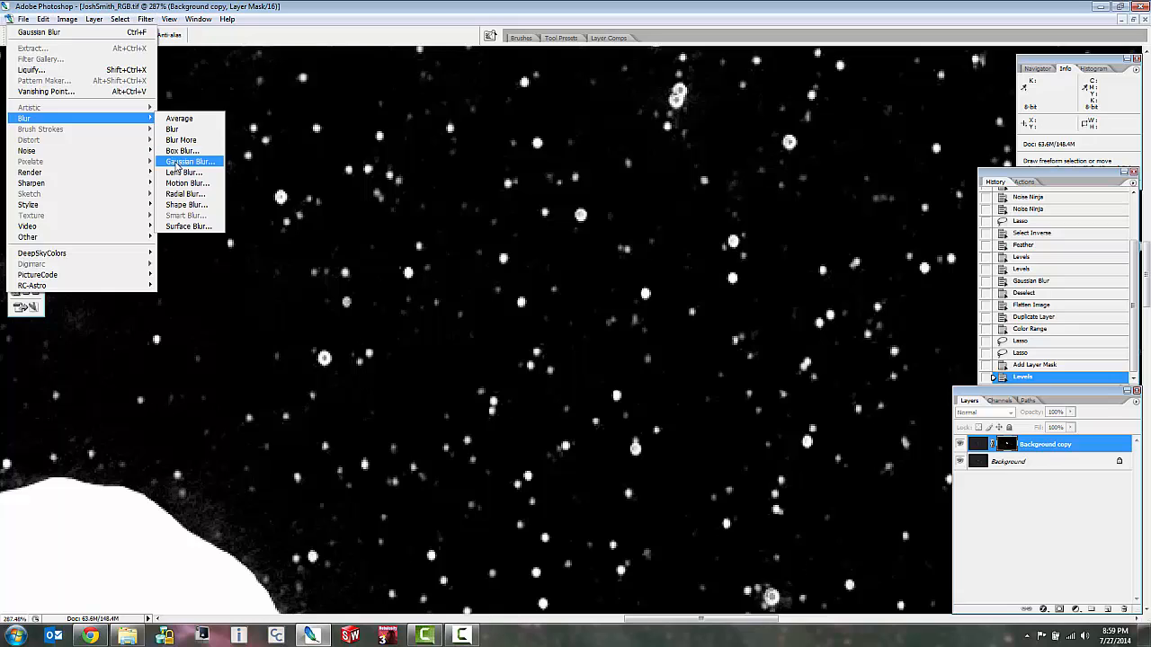
click(183, 162)
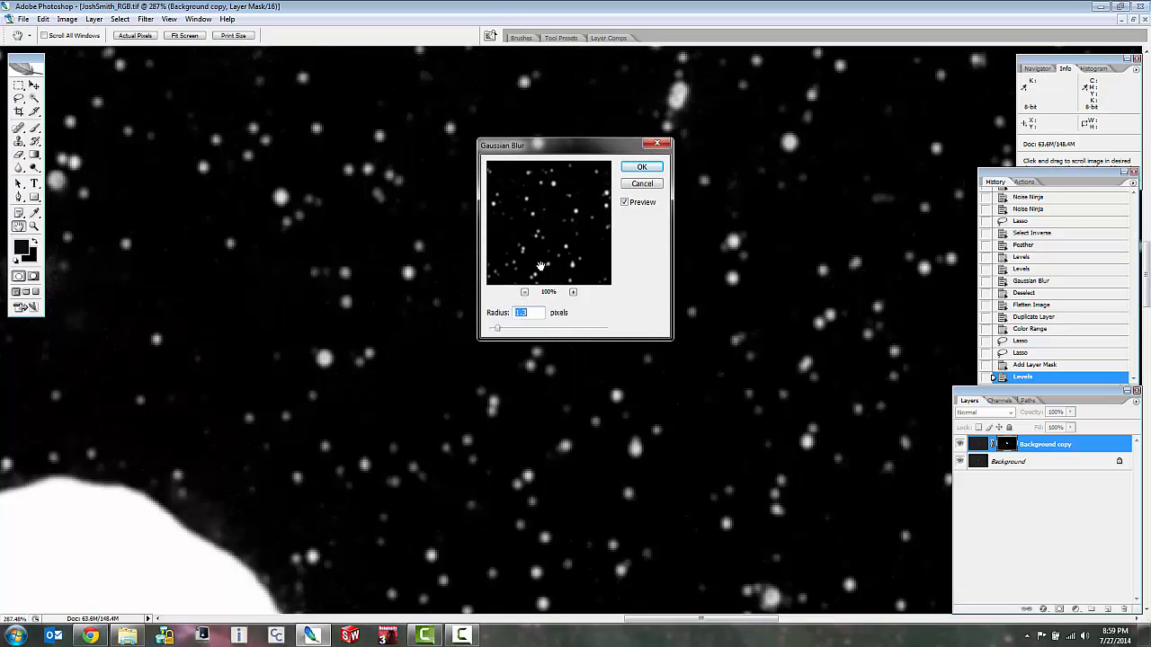
drag(496, 332, 501, 333)
click(642, 168)
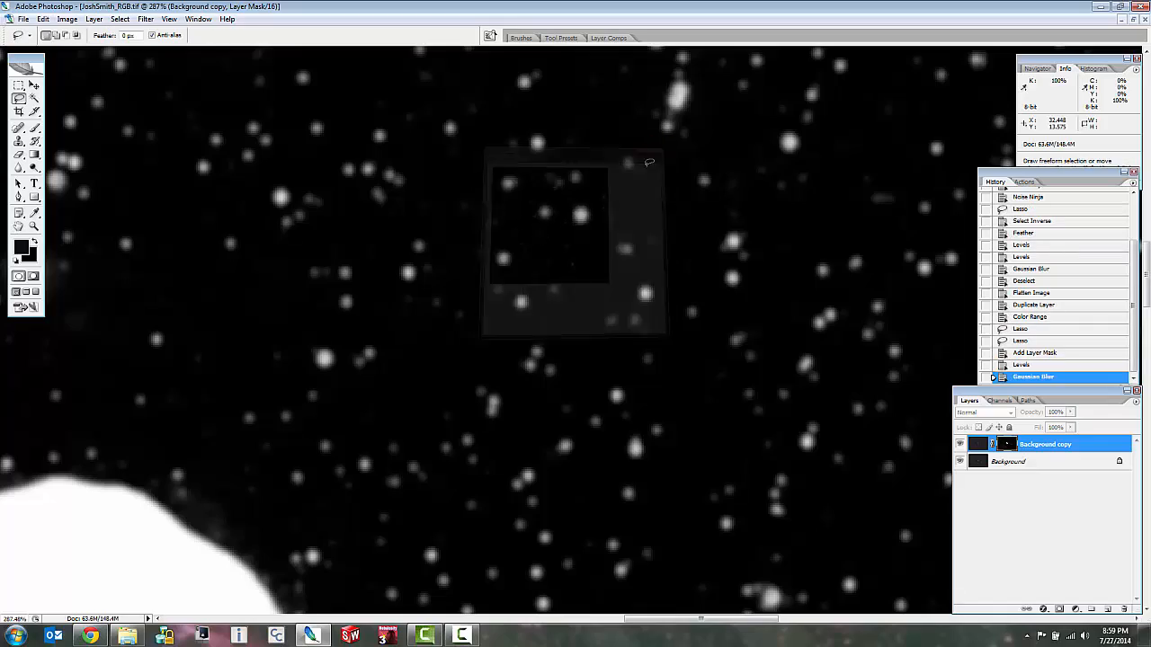
Outline the bright star with the dark core, right of the nebula, with a freehand Lasso selection just outside its white ring.
key(l)
scroll(481, 367, down, 5)
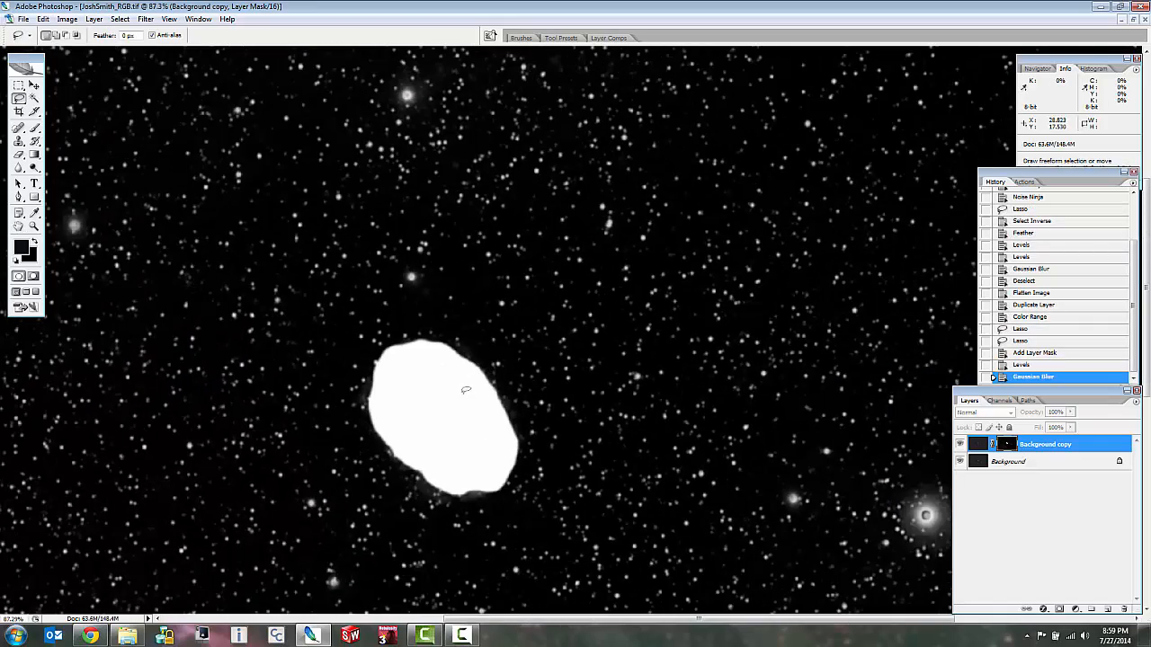
scroll(877, 477, down, 3)
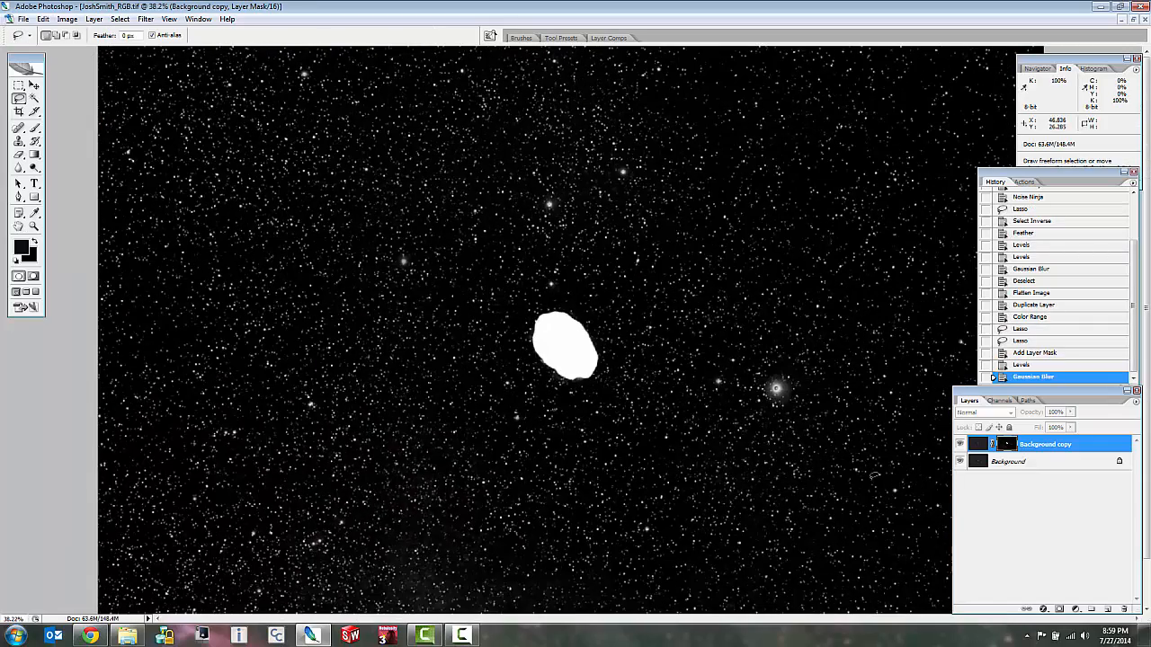
scroll(788, 399, up, 5)
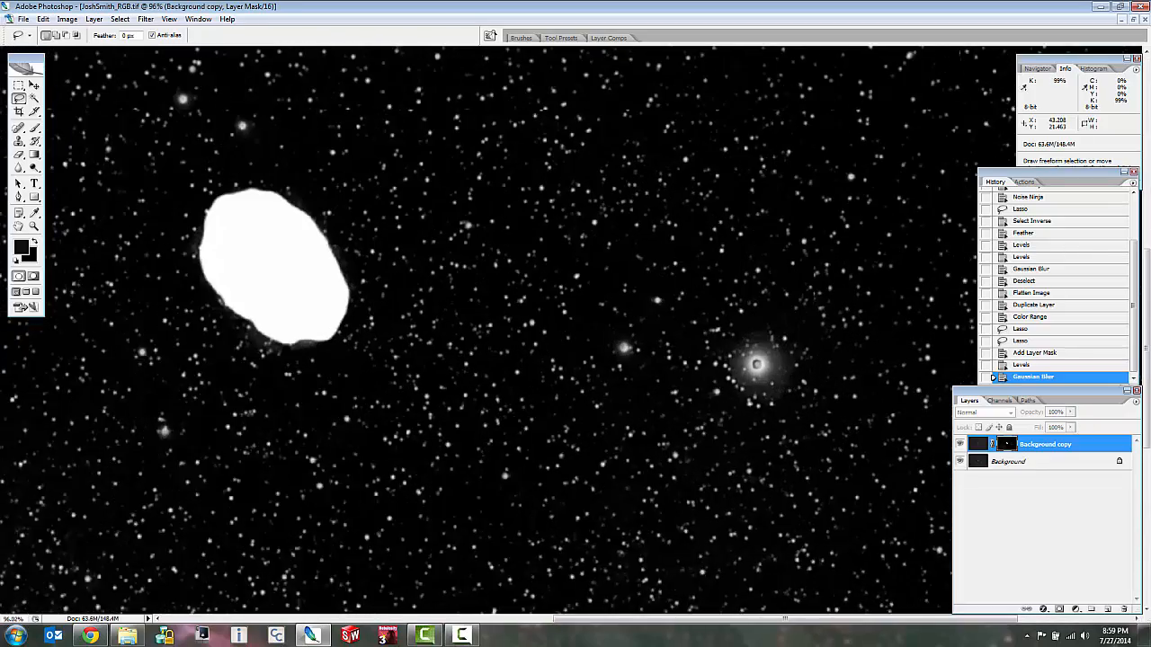
scroll(755, 367, up, 5)
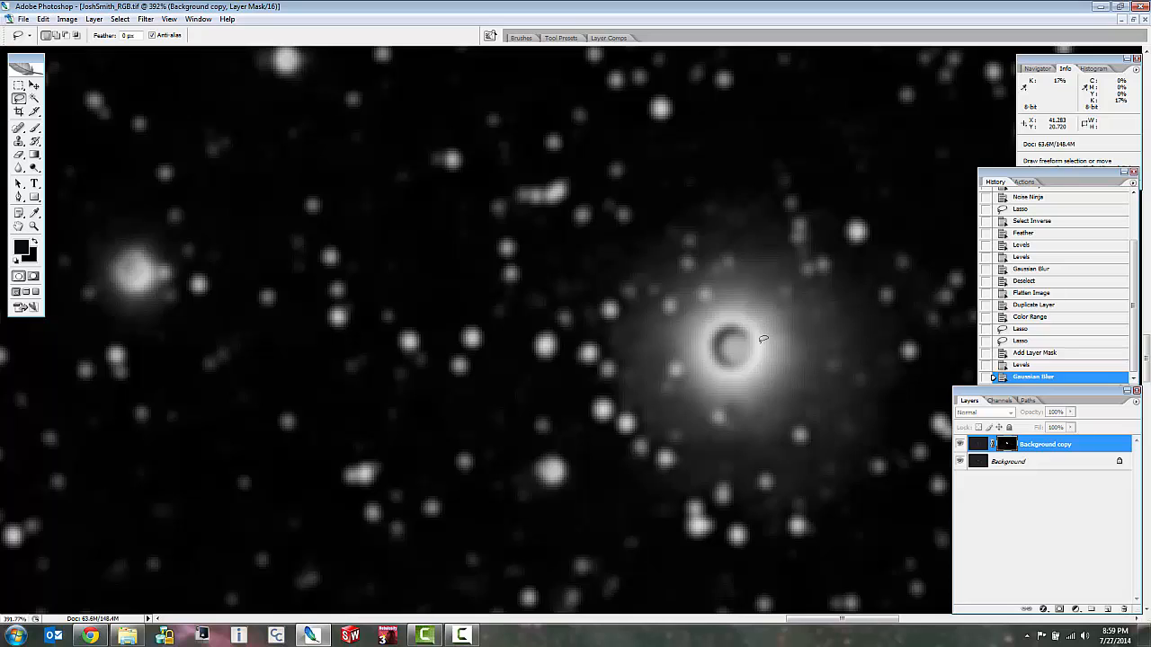
mouse_move(716, 329)
mouse_down()
mouse_move(707, 360)
mouse_move(720, 377)
mouse_up()
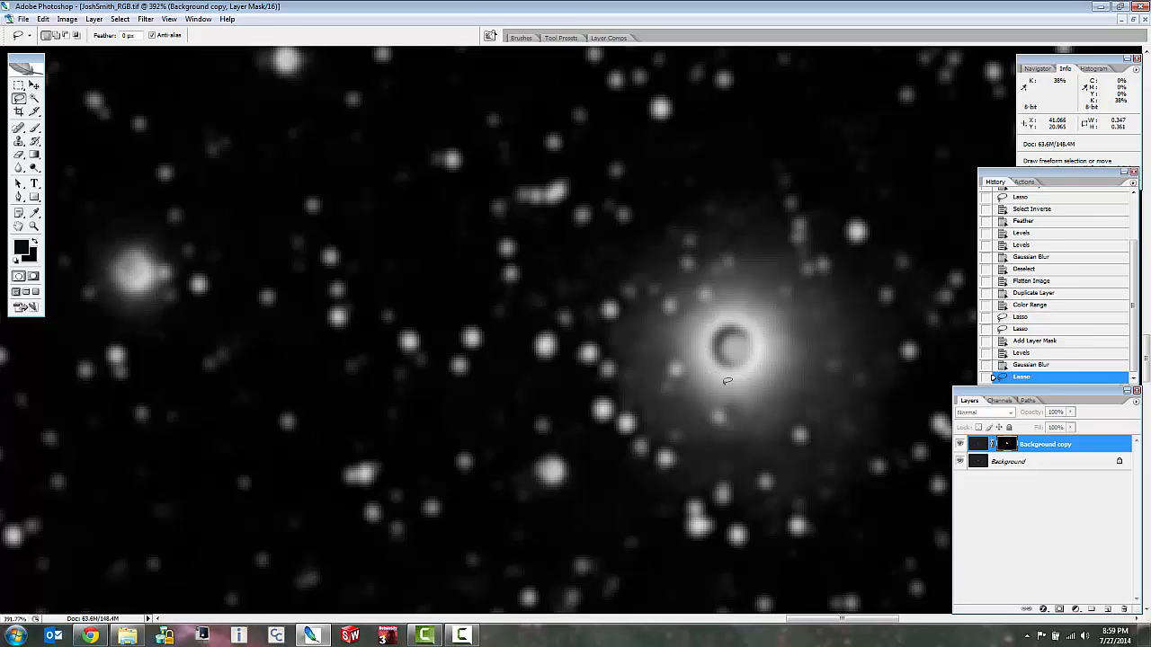
key(ctrl+d)
mouse_move(775, 342)
mouse_down()
mouse_move(764, 313)
mouse_move(729, 307)
mouse_move(698, 314)
mouse_move(688, 345)
mouse_move(698, 377)
mouse_move(737, 388)
mouse_move(780, 360)
mouse_up()
drag(755, 329, 728, 379)
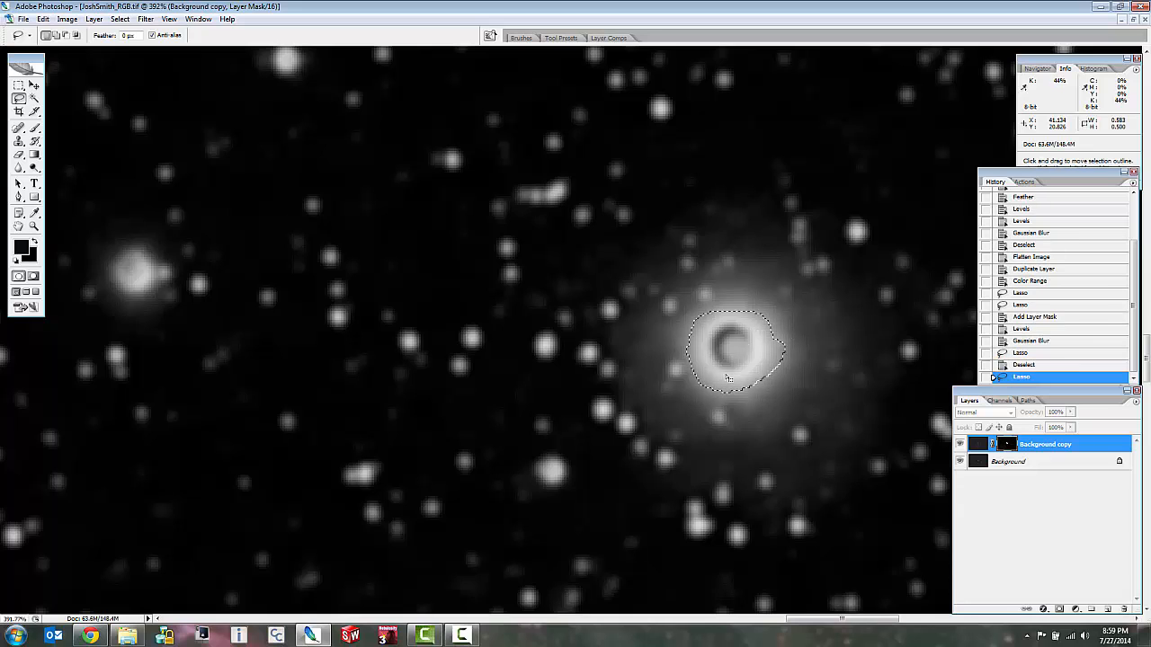
Feather the selection around the bright star by 8 pixels.
right_click(721, 365)
click(773, 389)
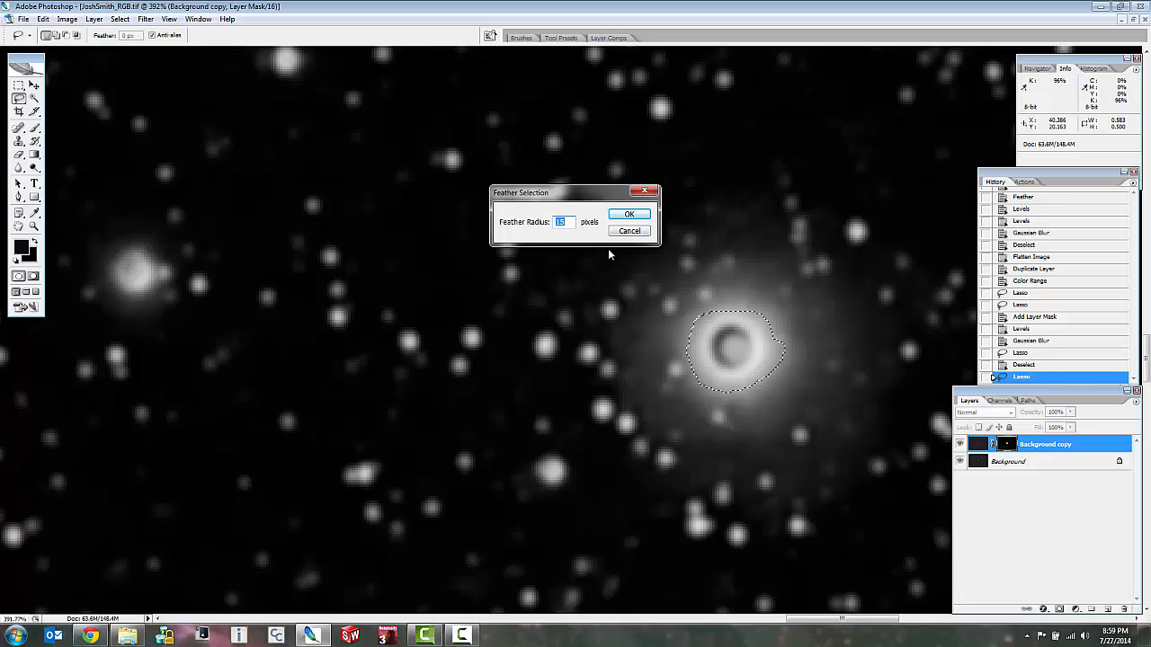
text(8)
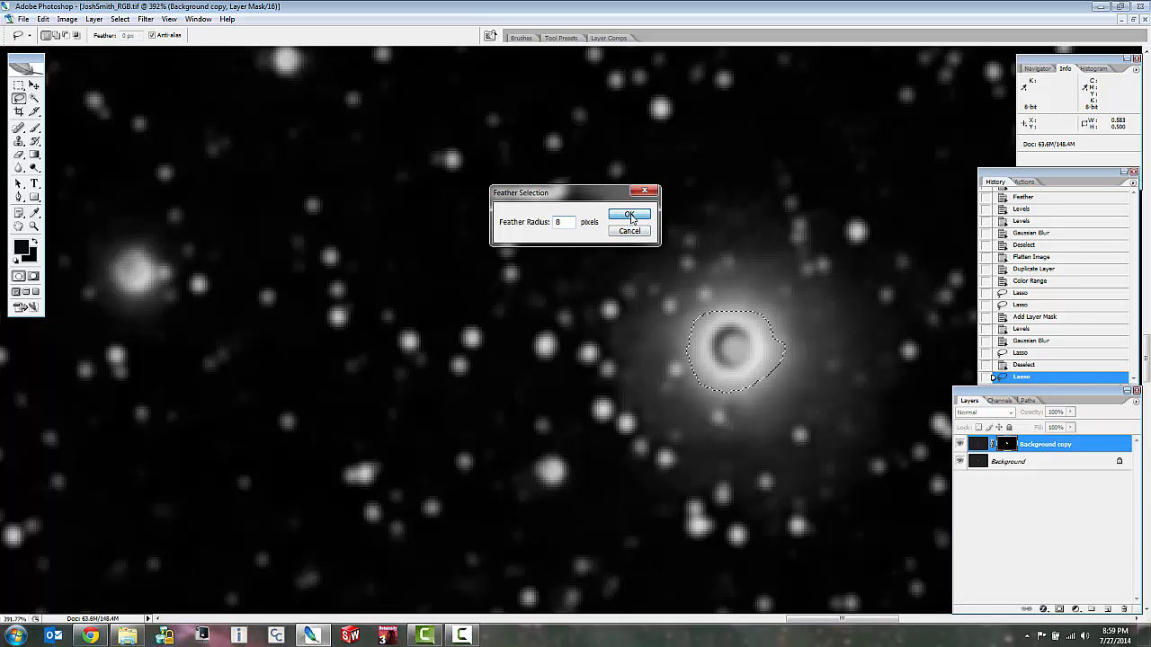
click(629, 214)
Try filling the feathered selection around the bright star with white on the layer mask, and undo the fill.
key(ctrl+l)
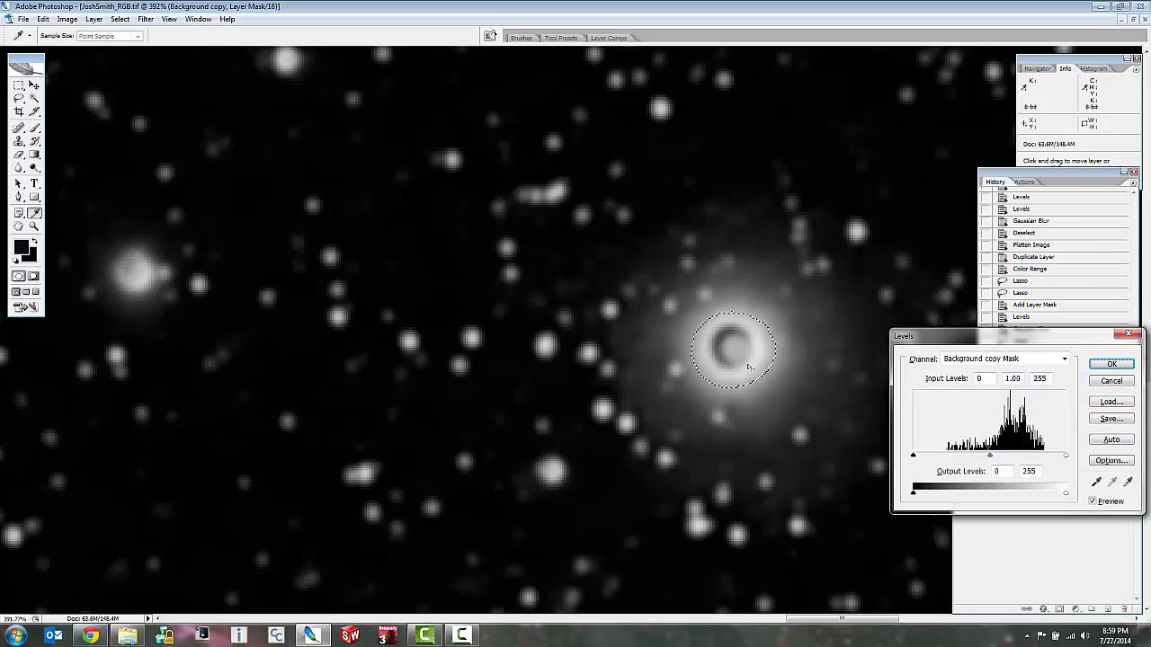
click(1115, 383)
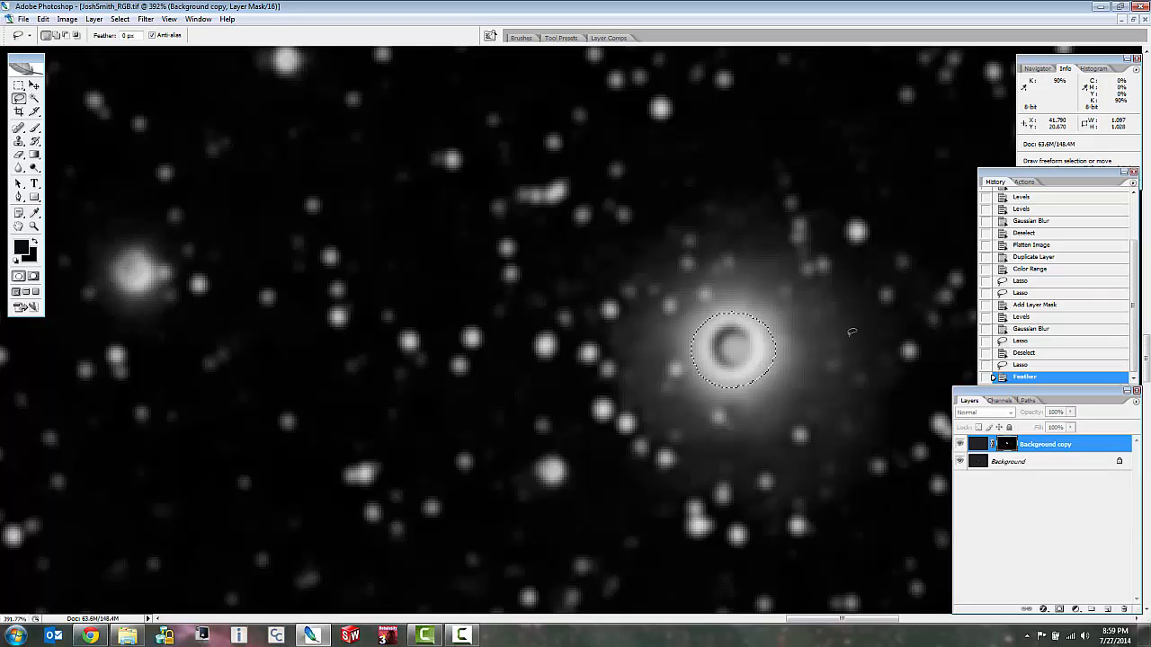
right_click(754, 353)
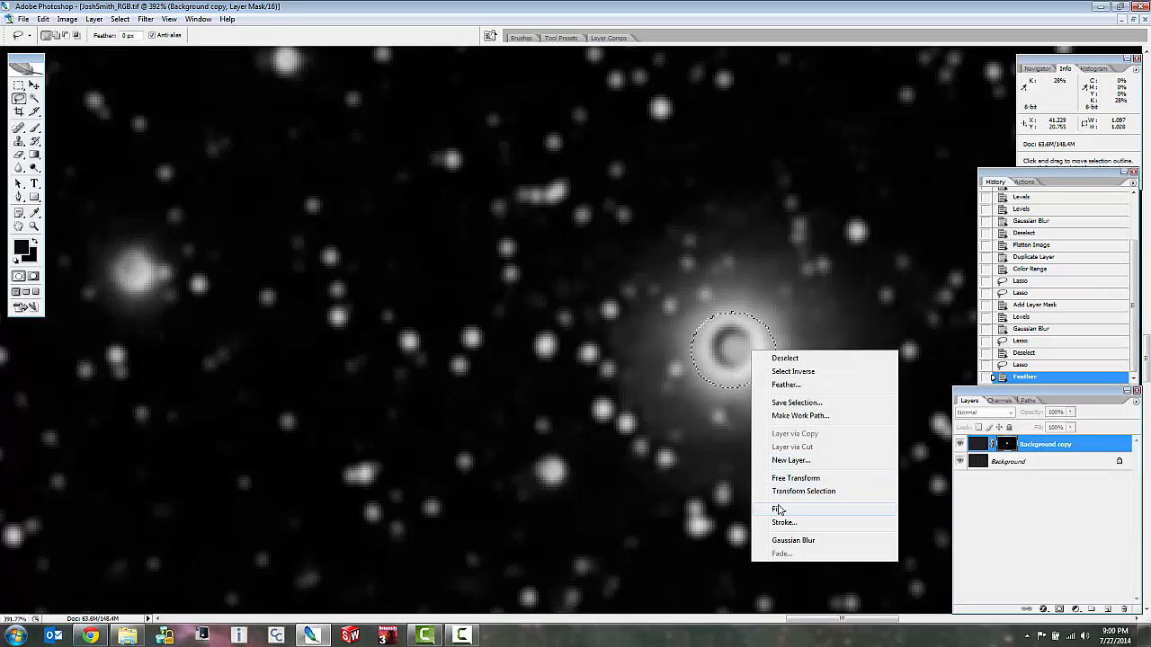
click(779, 509)
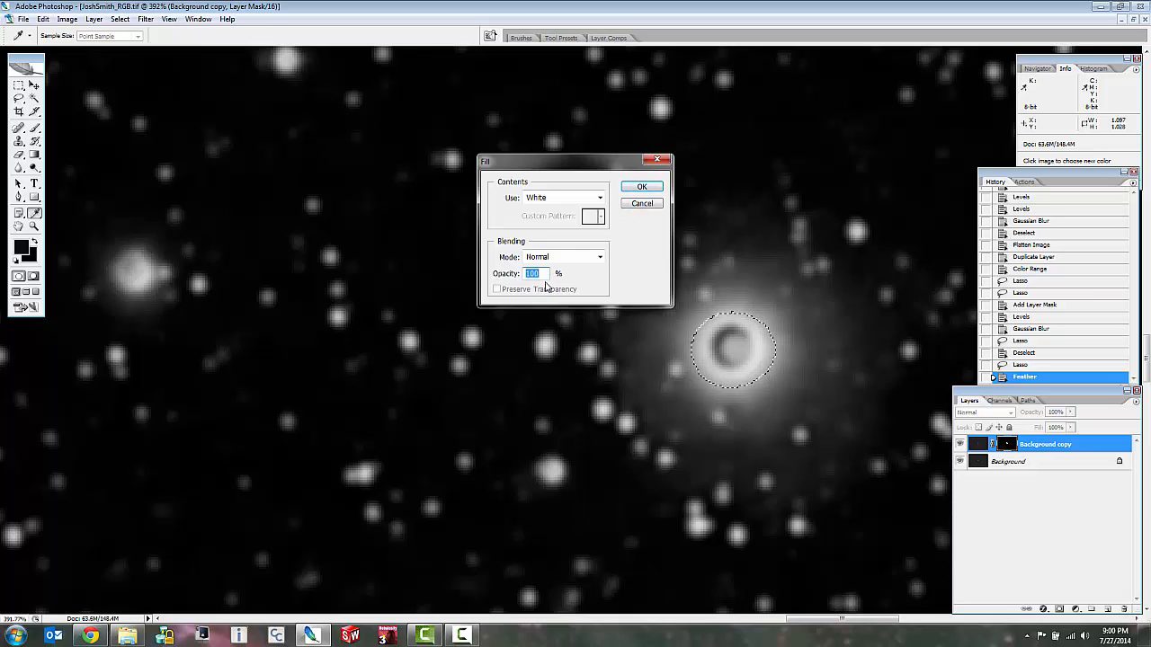
click(642, 188)
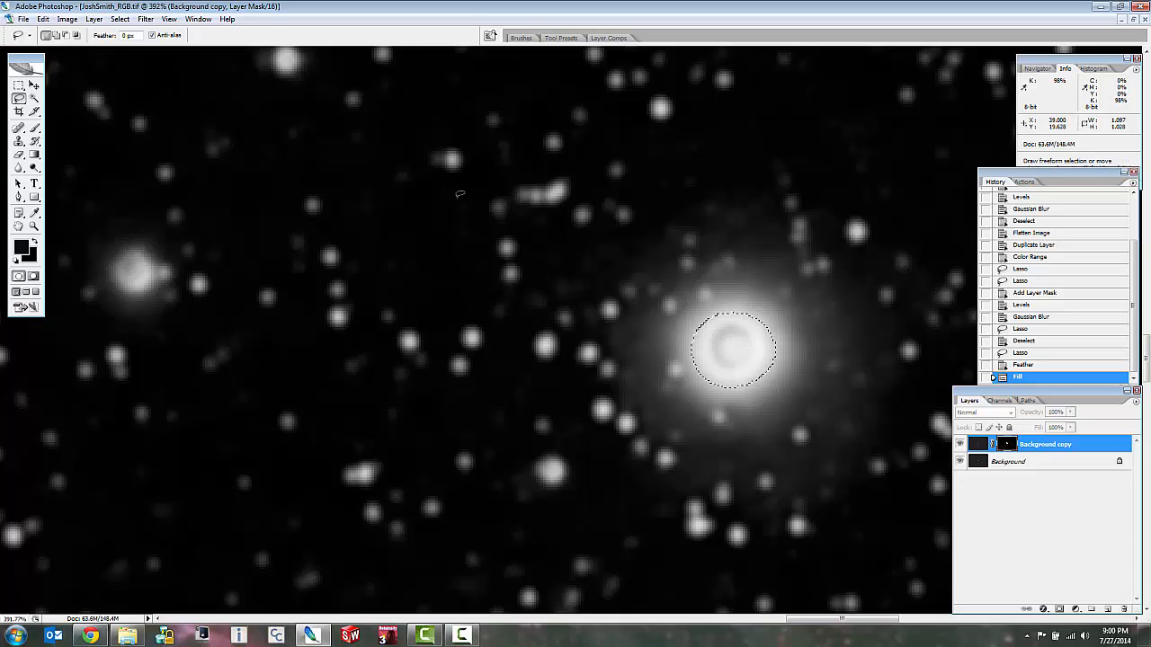
click(43, 19)
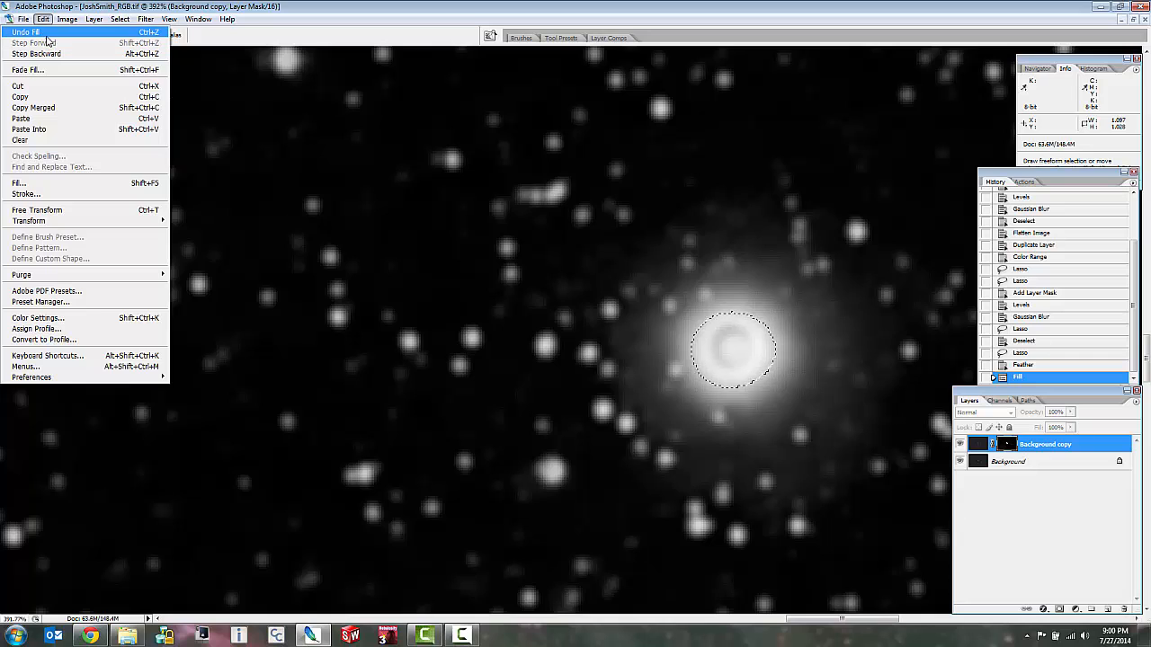
click(46, 34)
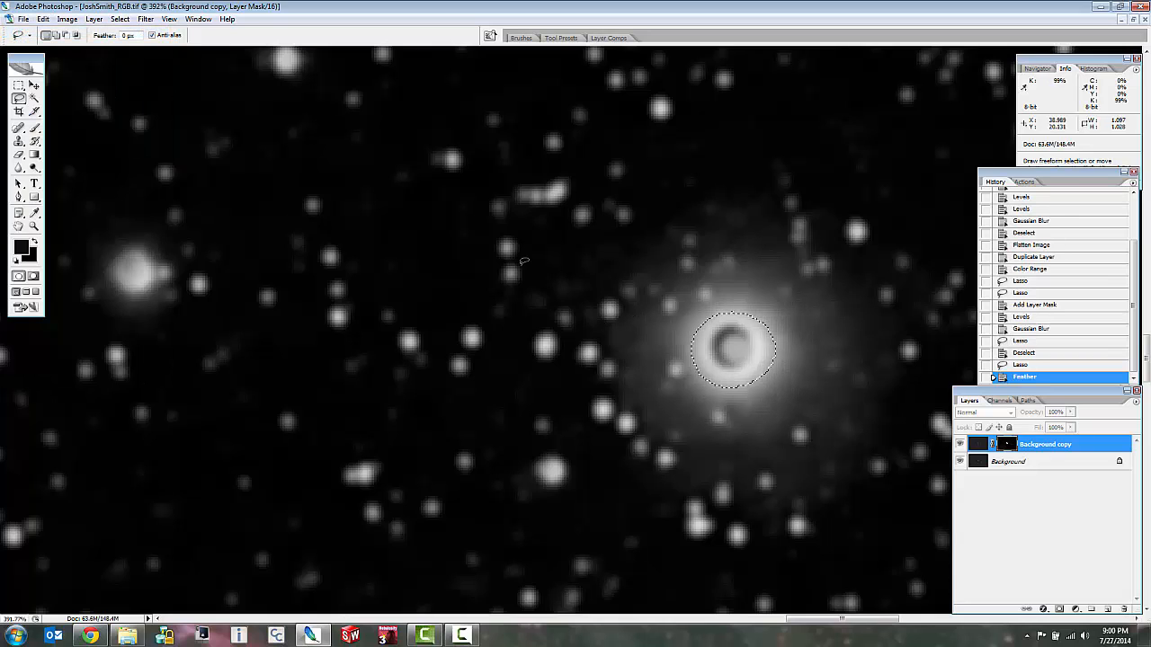
Set up the Brush tool with a 38-pixel diameter and 10% hardness.
click(34, 128)
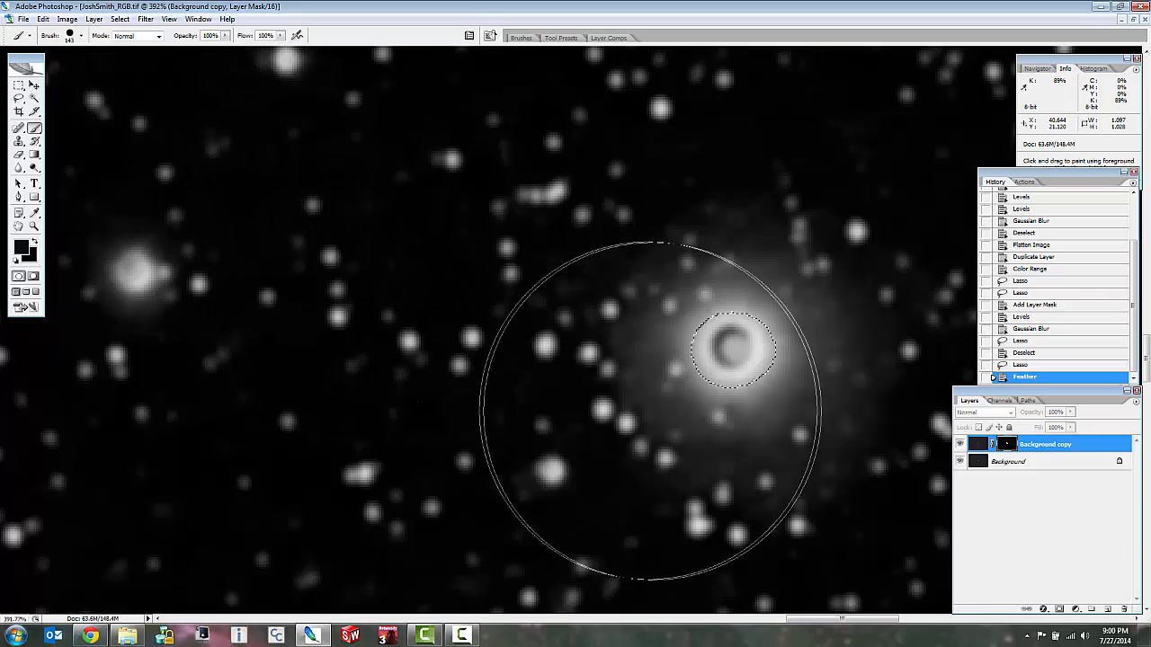
right_click(523, 376)
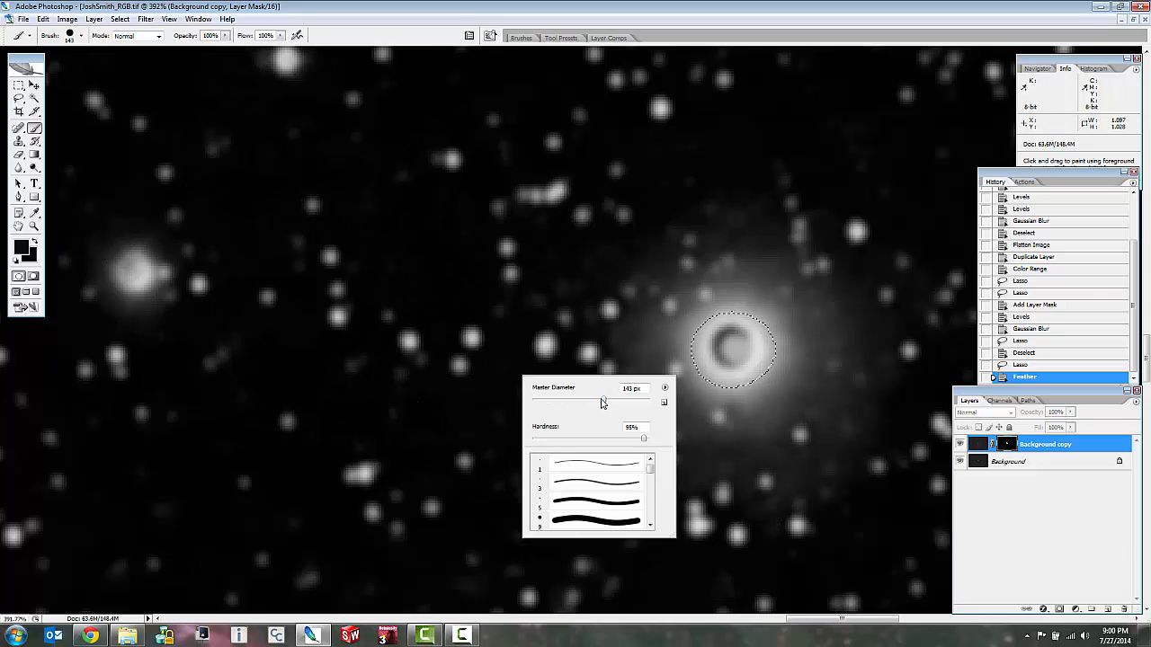
drag(601, 403, 562, 402)
drag(644, 443, 556, 434)
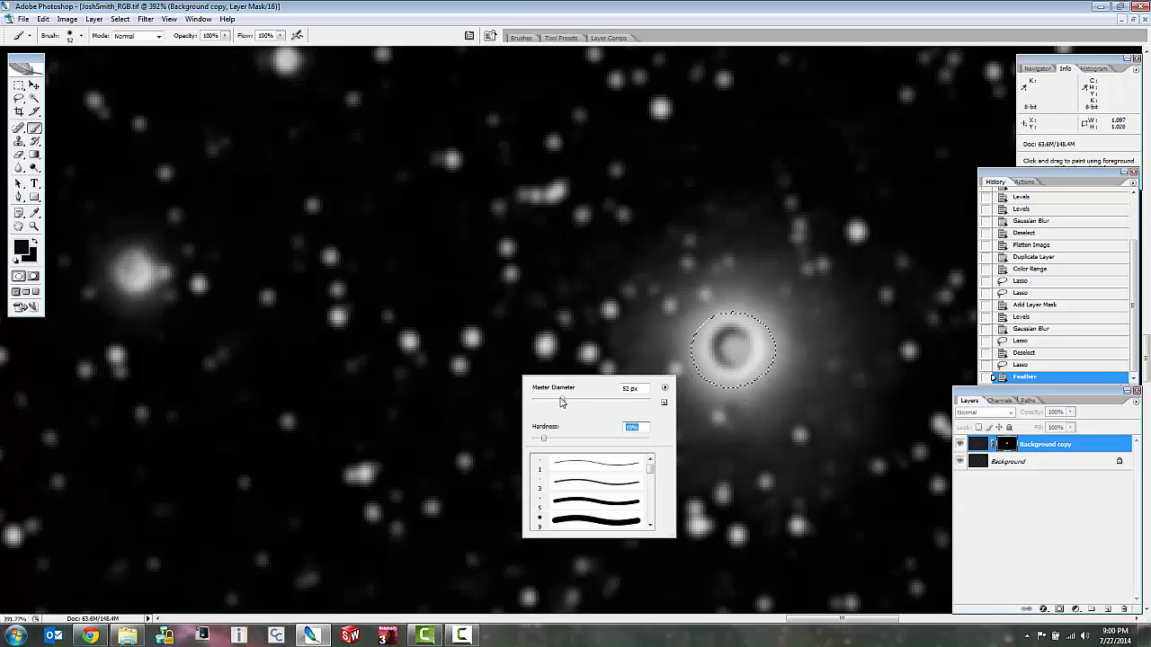
drag(561, 402, 553, 401)
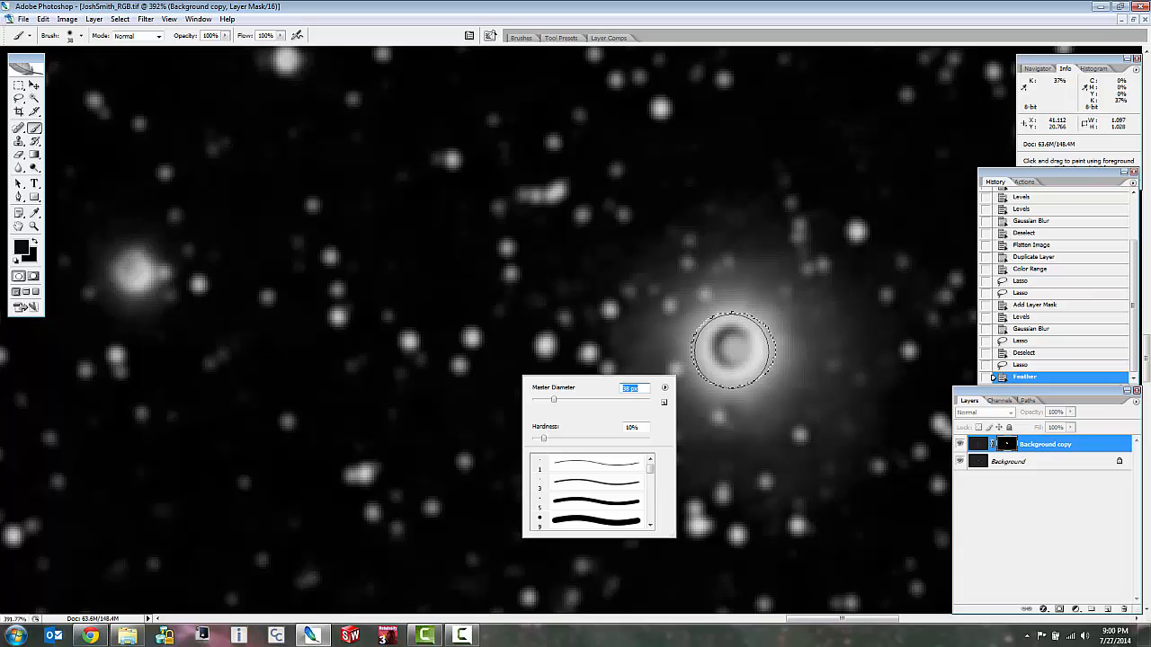
Paint over the bright star's dark core with white brush dabs inside the feathered selection on the layer mask.
click(734, 349)
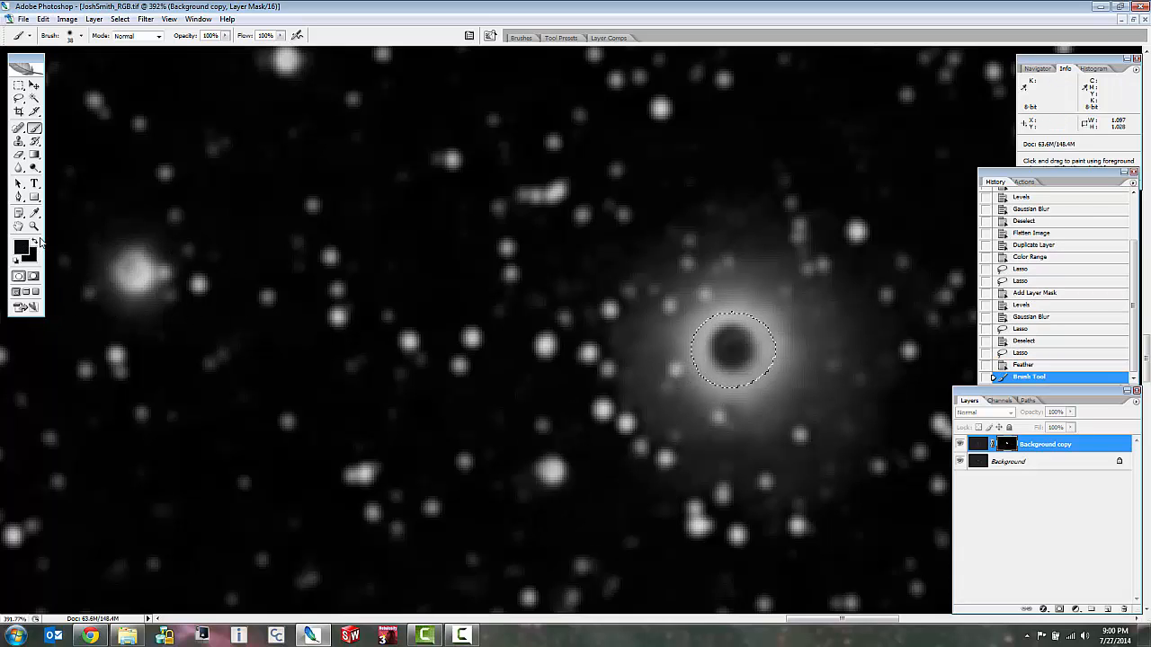
click(32, 243)
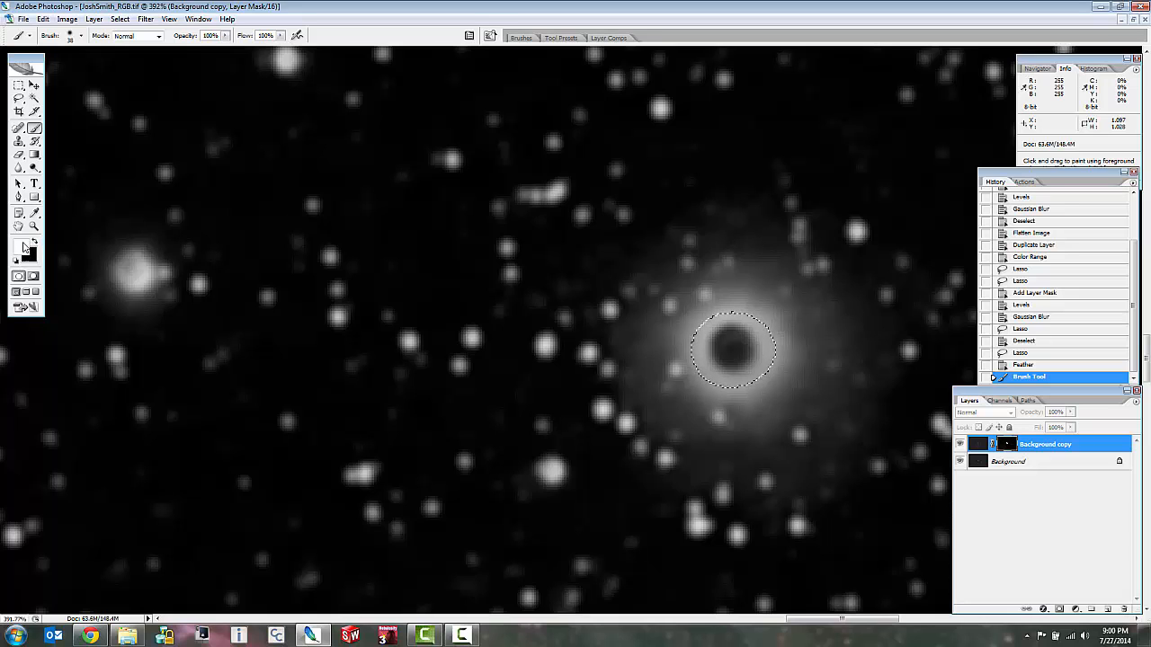
click(22, 247)
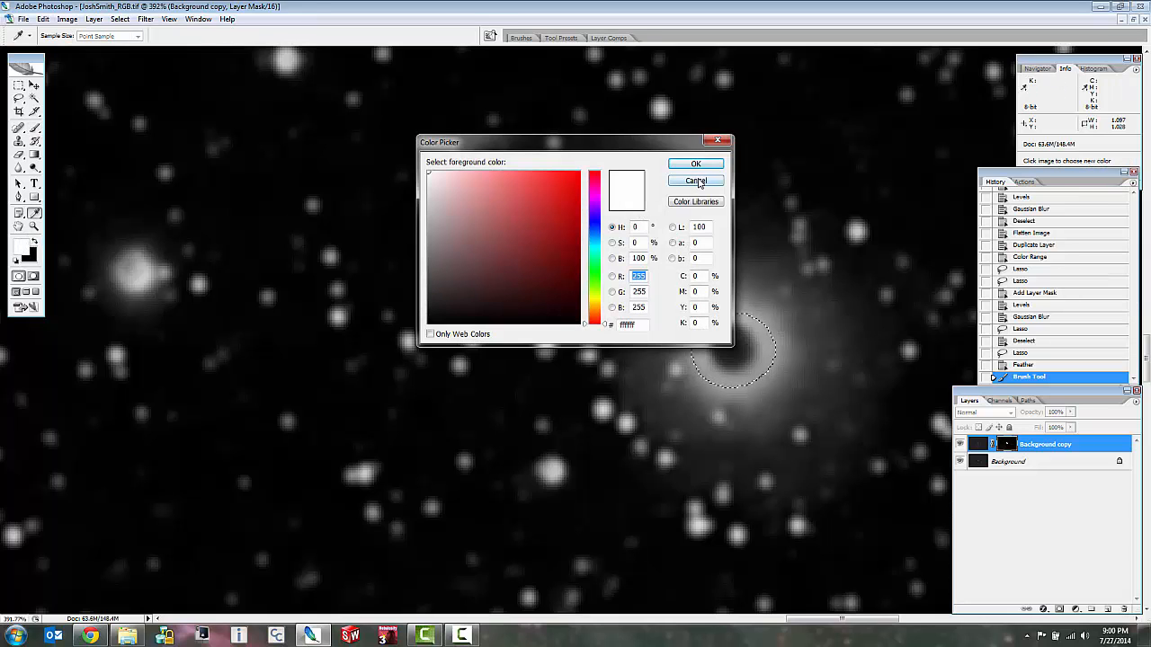
click(696, 181)
click(733, 348)
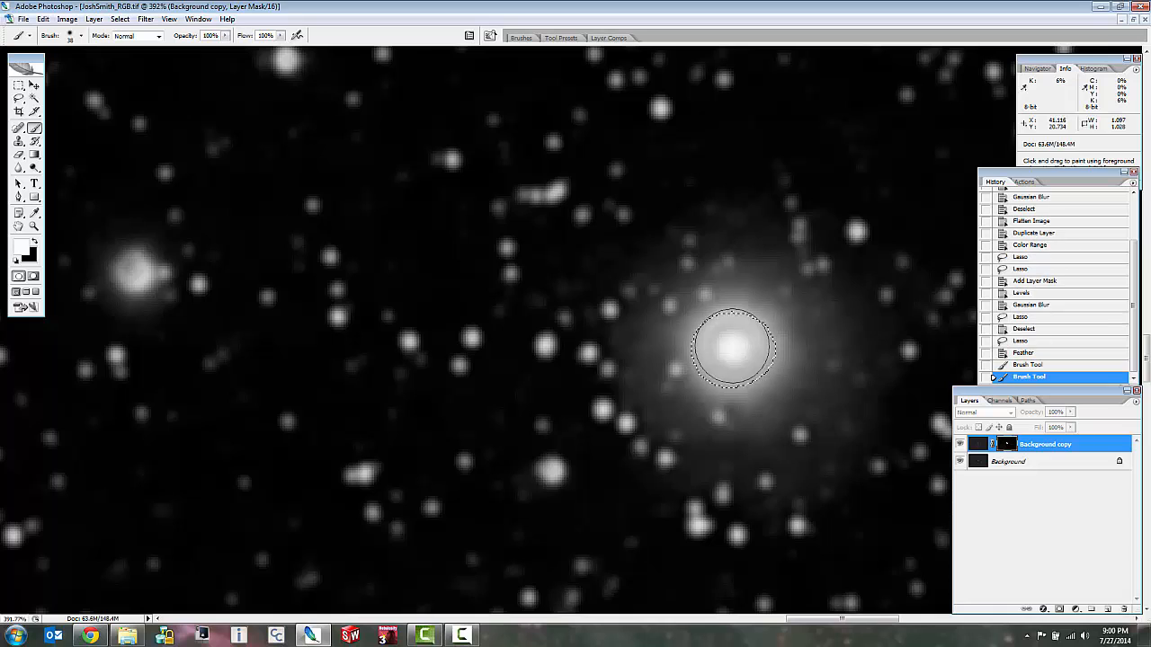
click(733, 349)
click(733, 350)
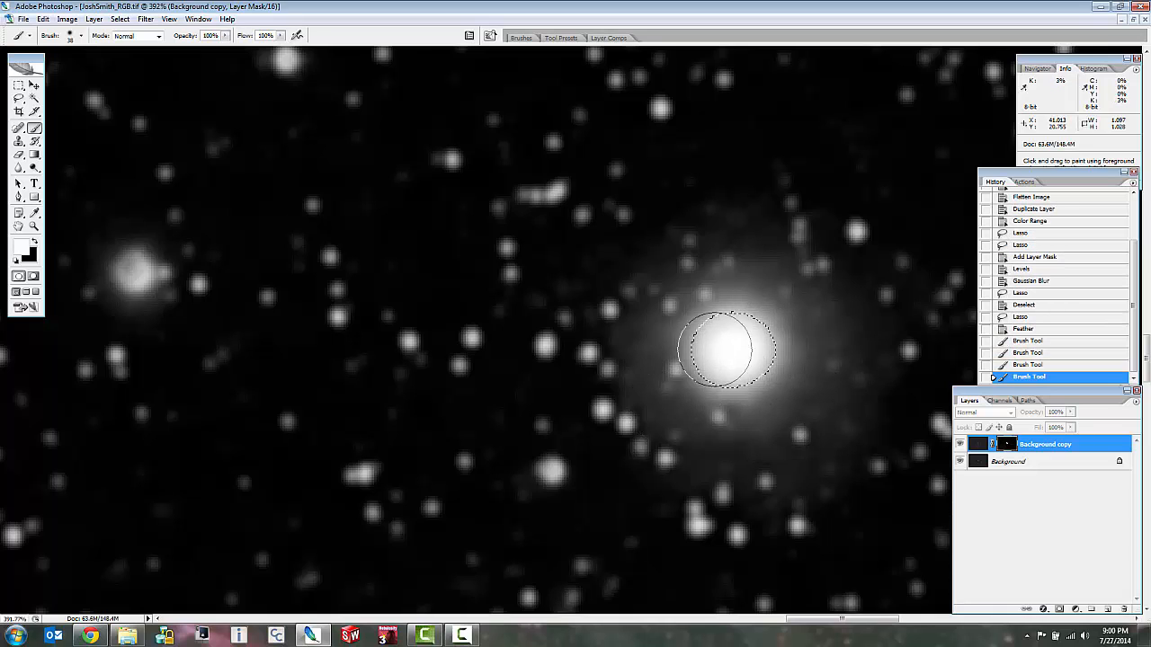
Examine the edge of the white nebula area in the layer mask.
scroll(632, 338, down, 1)
scroll(595, 318, down, 5)
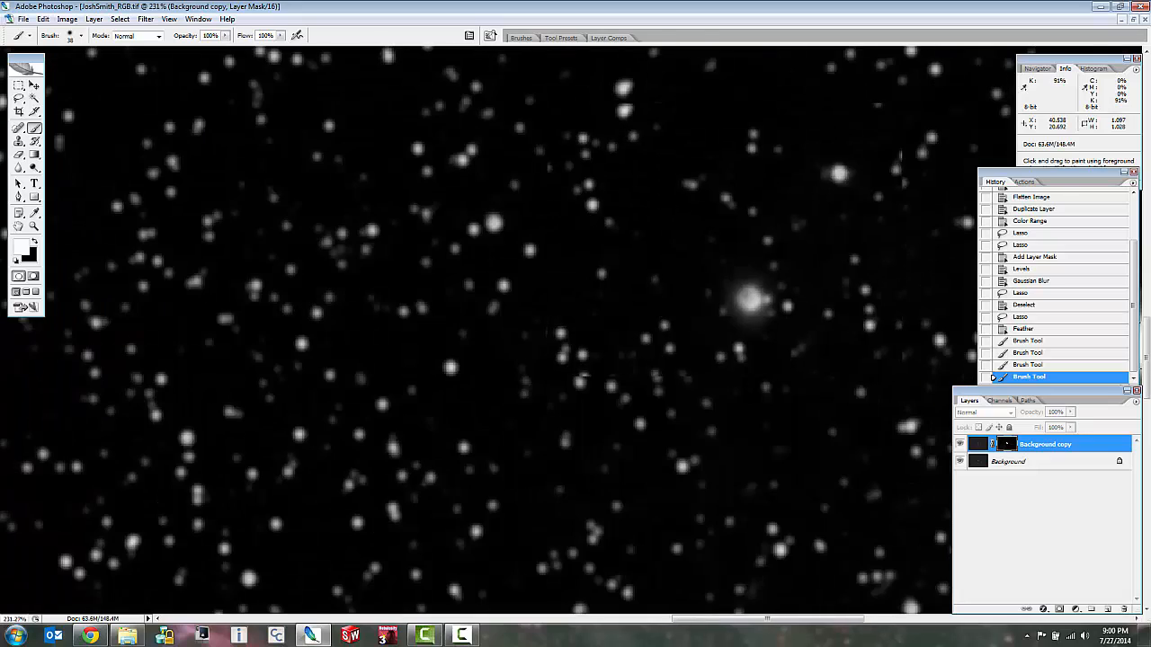
scroll(595, 317, down, 2)
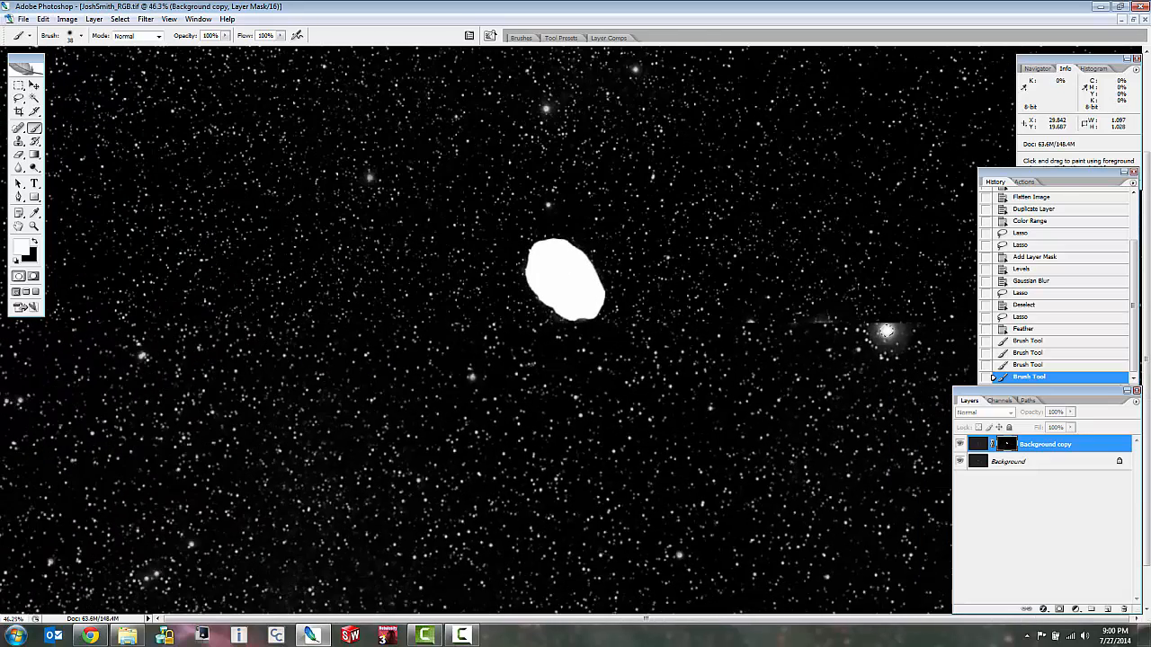
scroll(567, 296, up, 3)
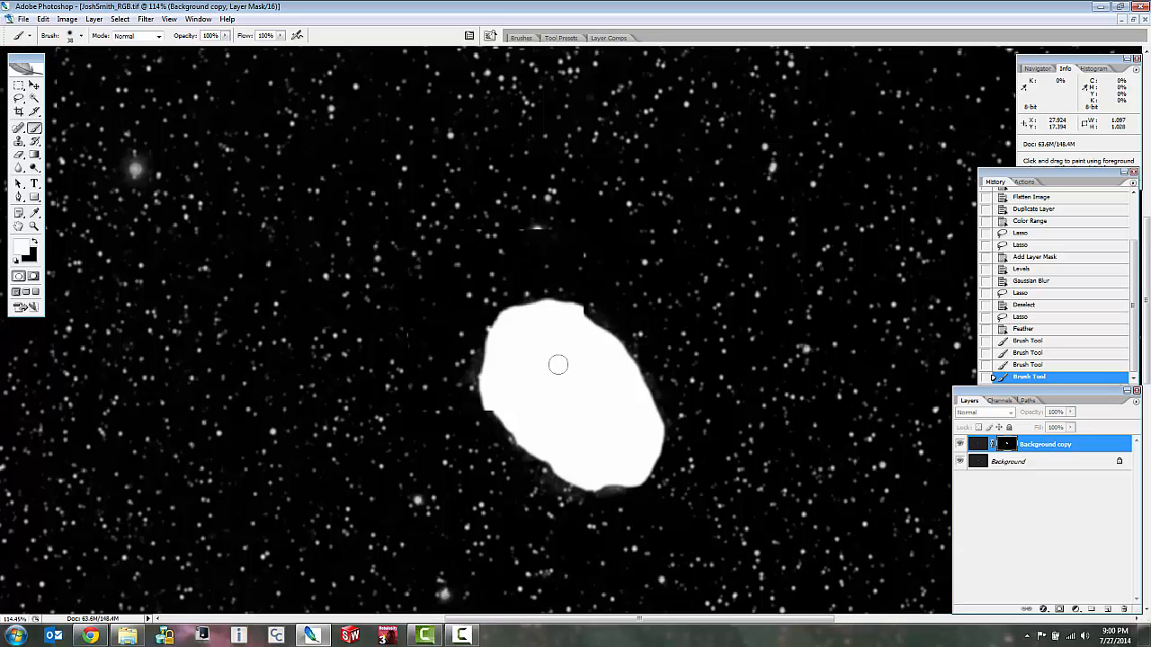
scroll(556, 364, up, 4)
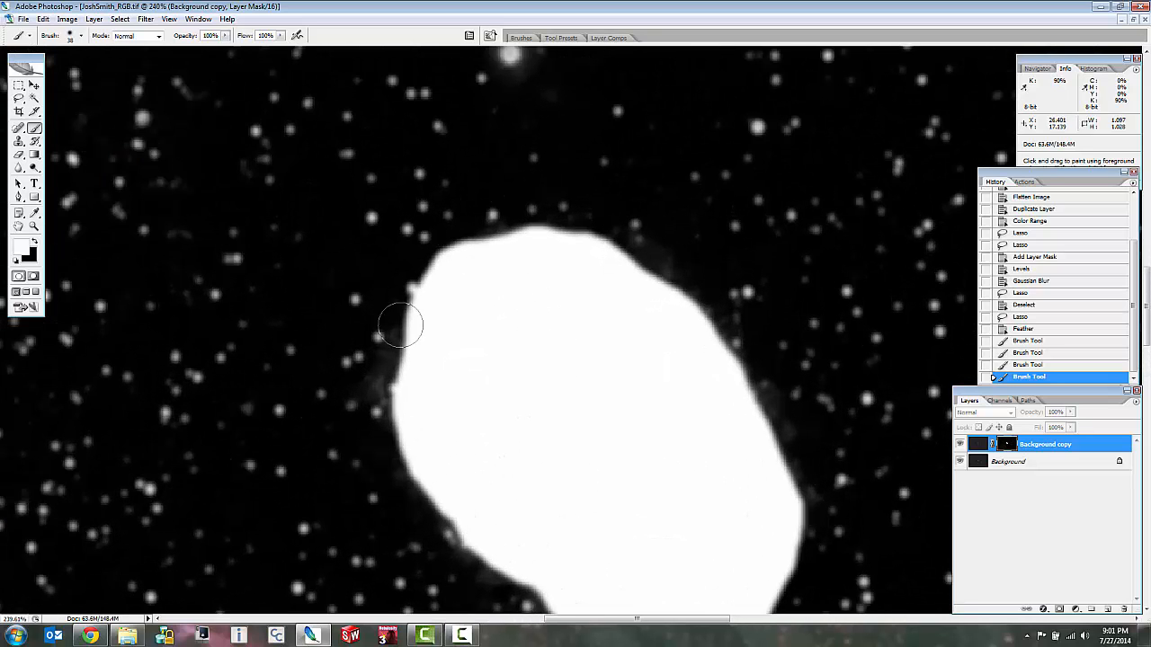
scroll(399, 321, up, 1)
scroll(556, 308, down, 3)
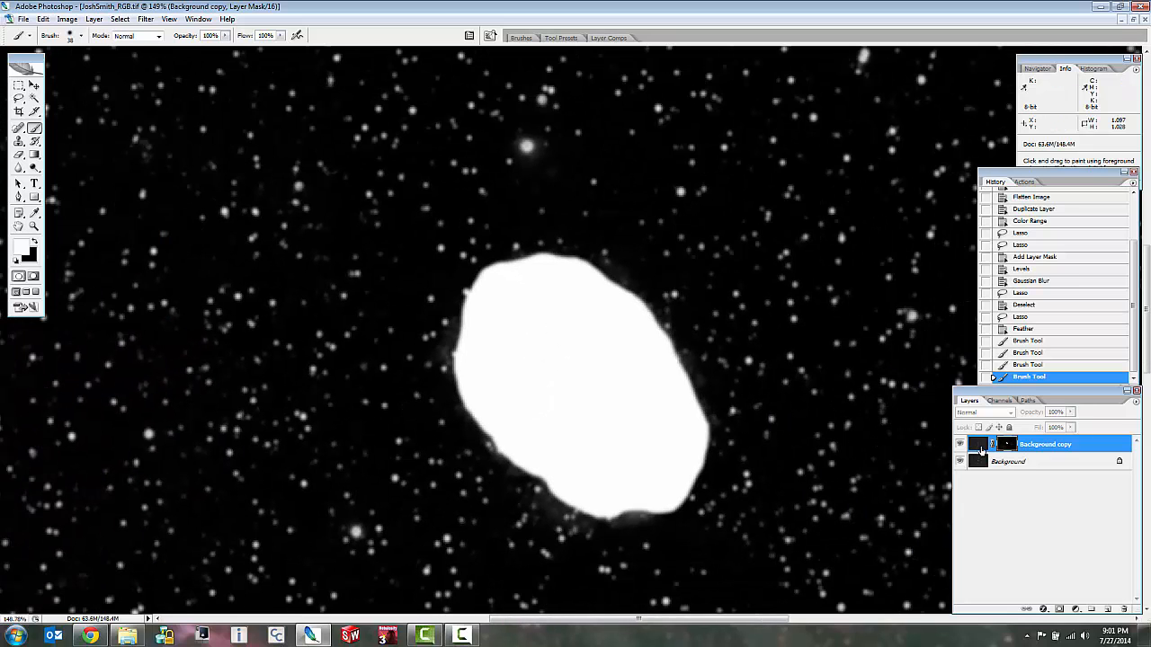
Switch from the mask to the layer's image and outline the whole nebula, including its faint outer glow, with a loose Lasso selection.
click(979, 447)
scroll(662, 388, up, 1)
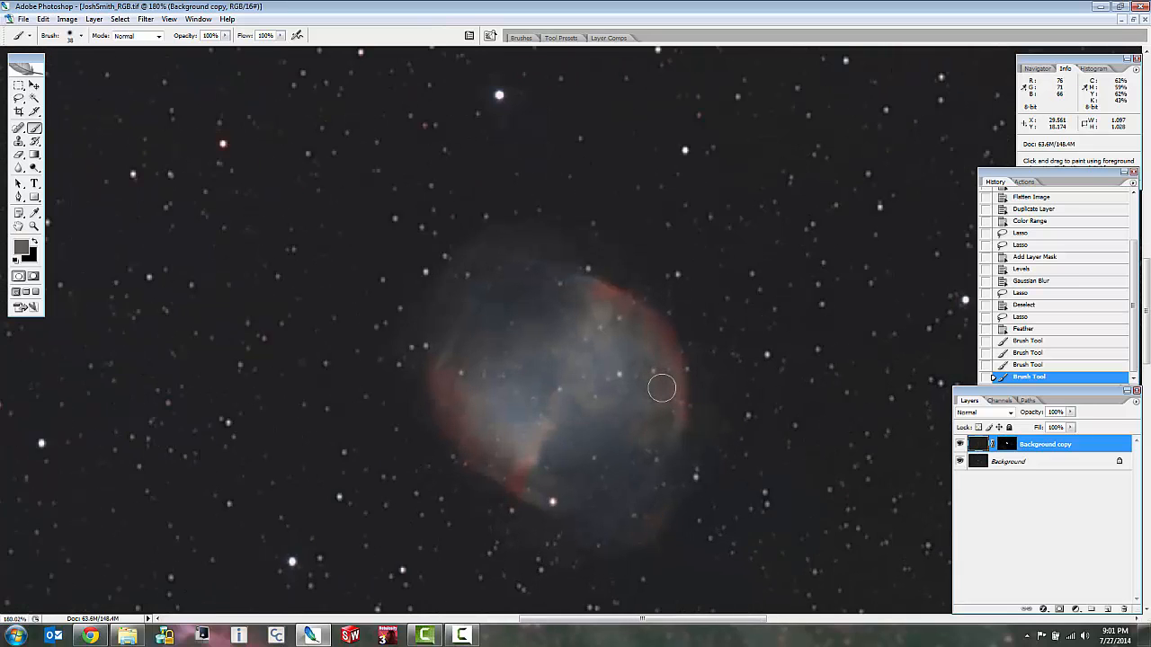
scroll(657, 385, up, 3)
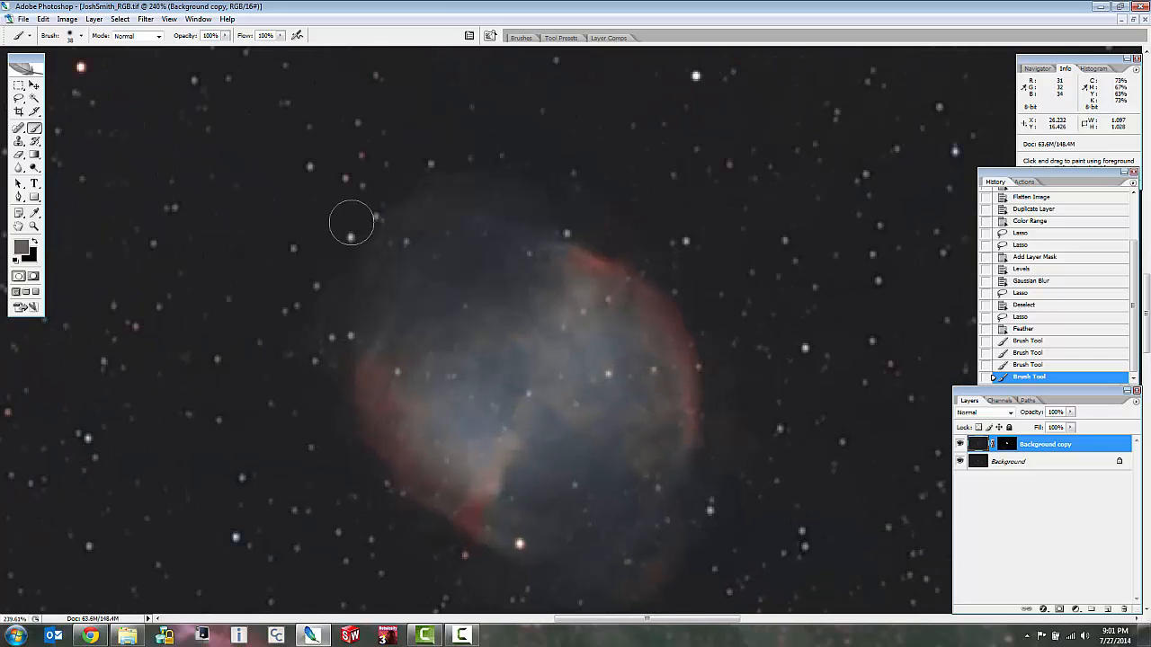
click(18, 98)
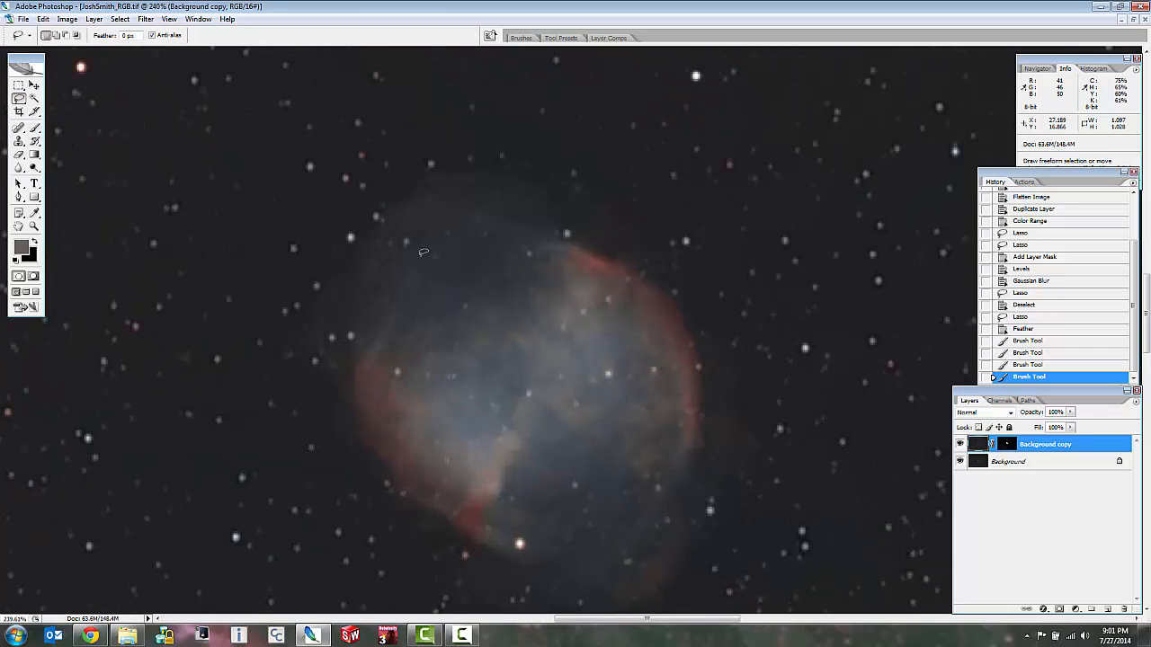
mouse_move(702, 289)
mouse_down()
mouse_move(677, 236)
mouse_move(587, 148)
mouse_move(566, 144)
mouse_up()
click(712, 194)
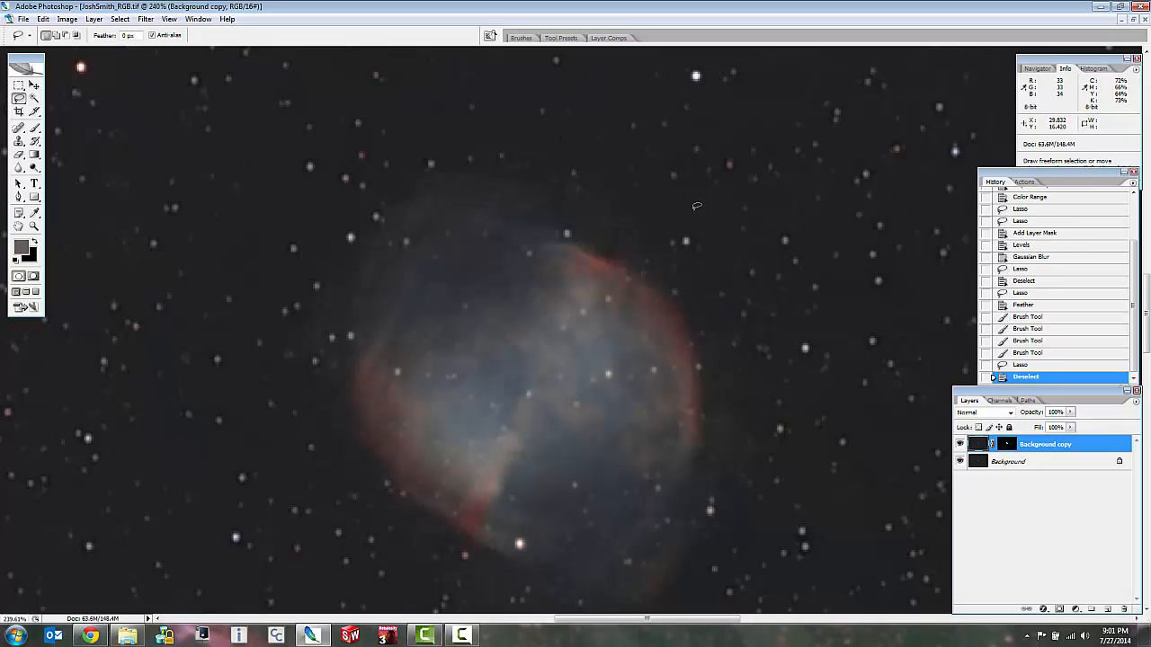
mouse_move(692, 211)
mouse_down()
mouse_move(610, 136)
mouse_move(546, 117)
mouse_move(463, 119)
mouse_move(396, 146)
mouse_move(340, 207)
mouse_move(319, 281)
mouse_move(327, 397)
mouse_up()
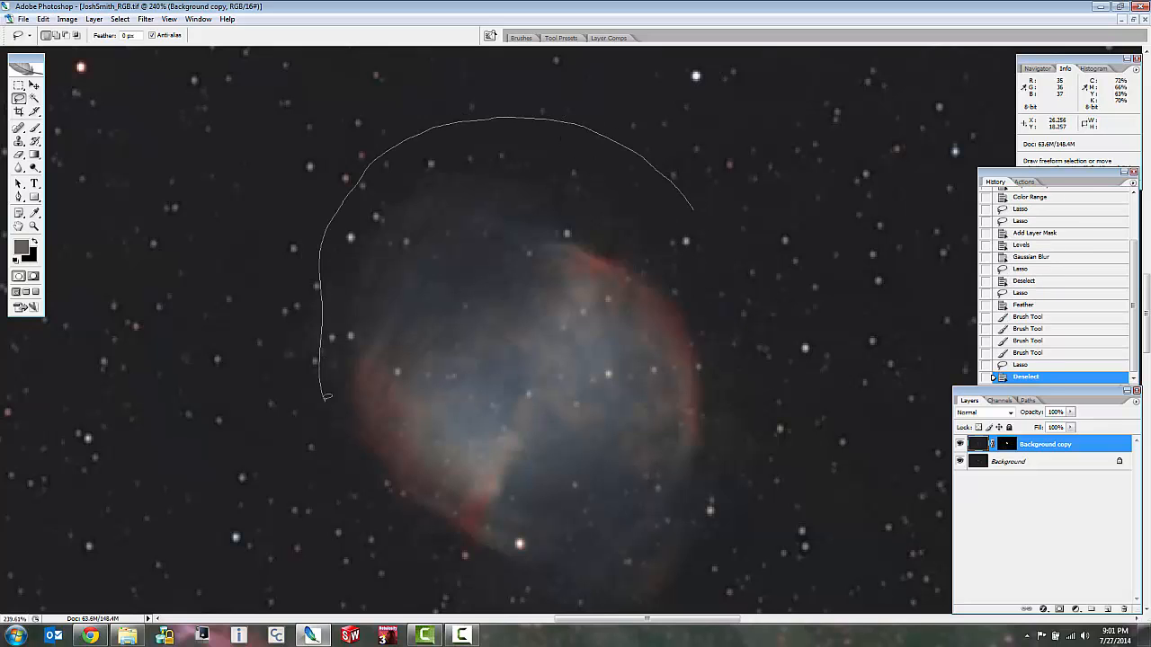
mouse_move(466, 591)
mouse_down()
mouse_move(650, 625)
mouse_move(708, 589)
mouse_move(775, 414)
mouse_up()
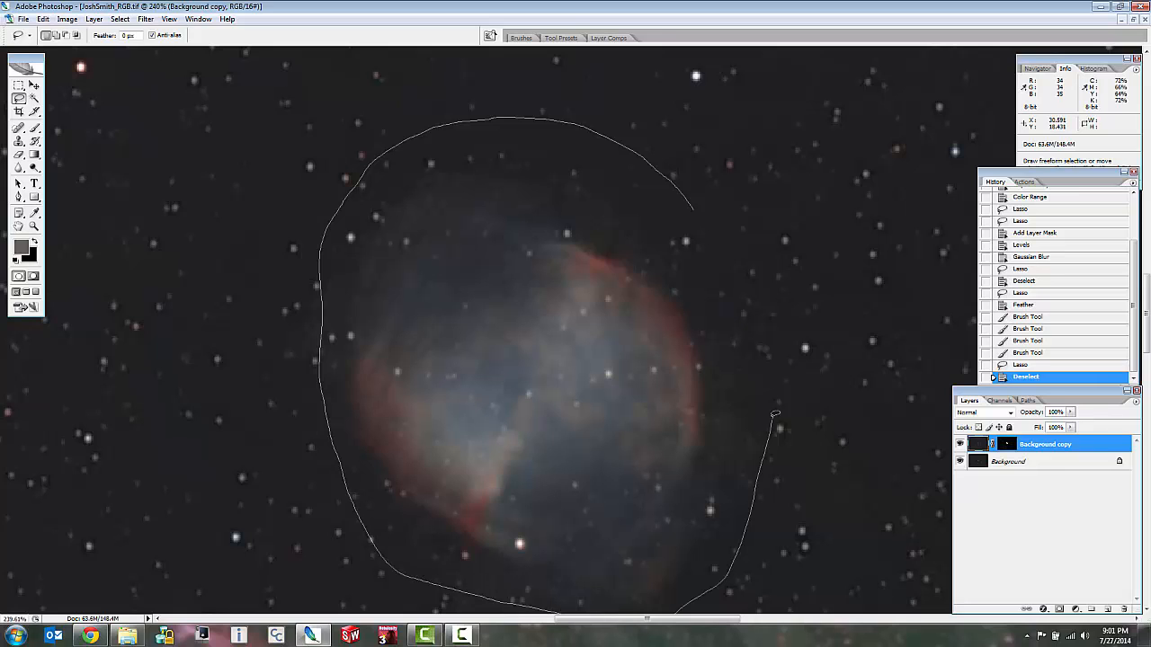
drag(653, 164, 656, 166)
Feather the selection around the nebula by 15 pixels.
right_click(591, 188)
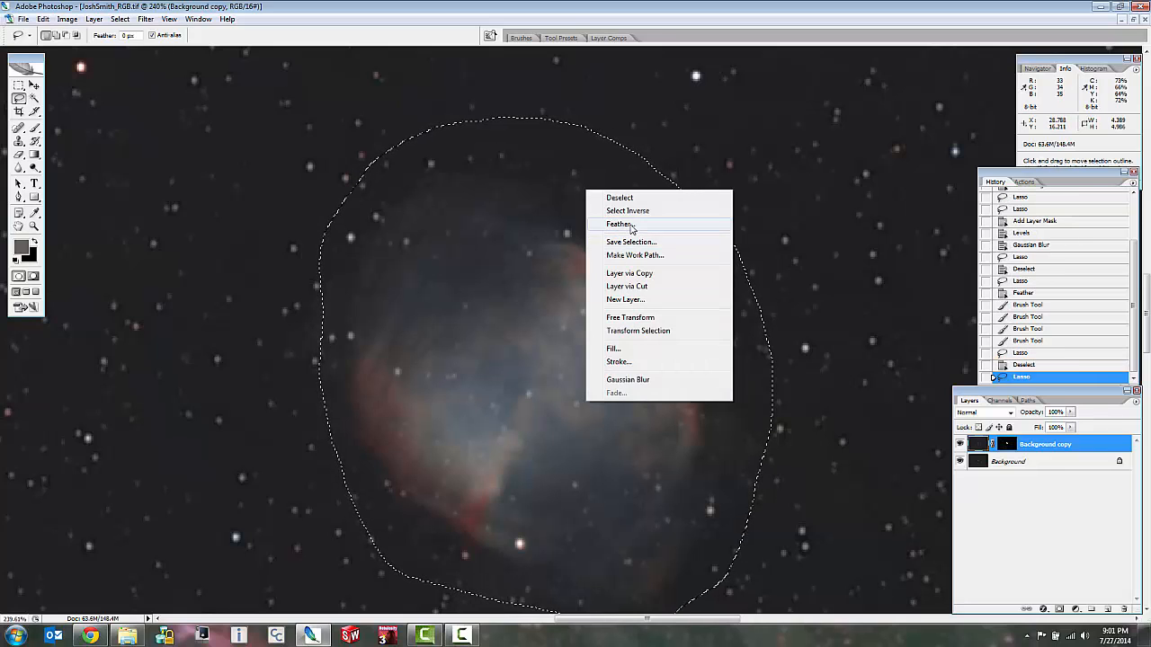
click(620, 223)
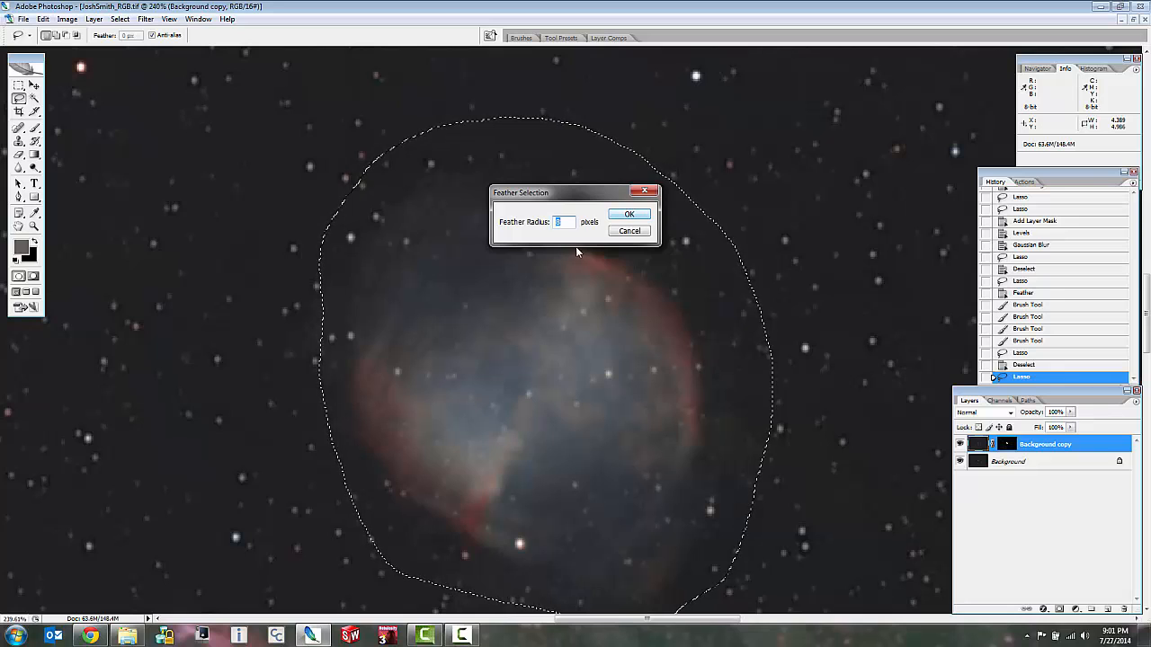
text(15)
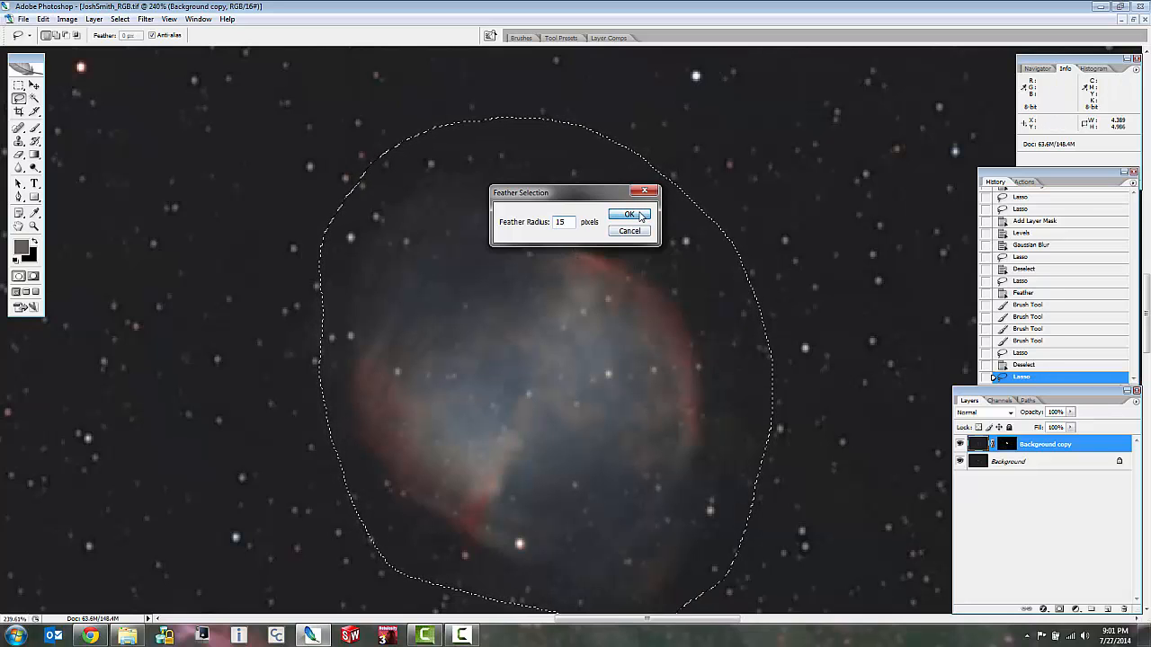
click(640, 217)
Fill the feathered nebula selection on the layer mask with white at 75% opacity, and display the mask.
right_click(557, 320)
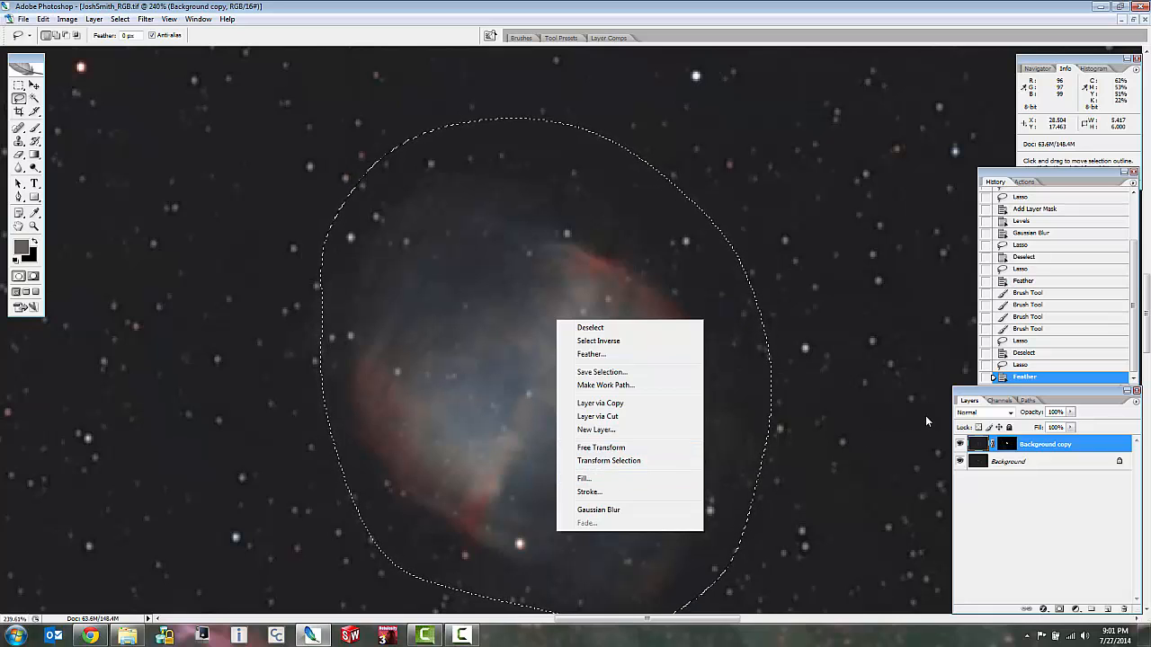
click(926, 421)
click(1009, 446)
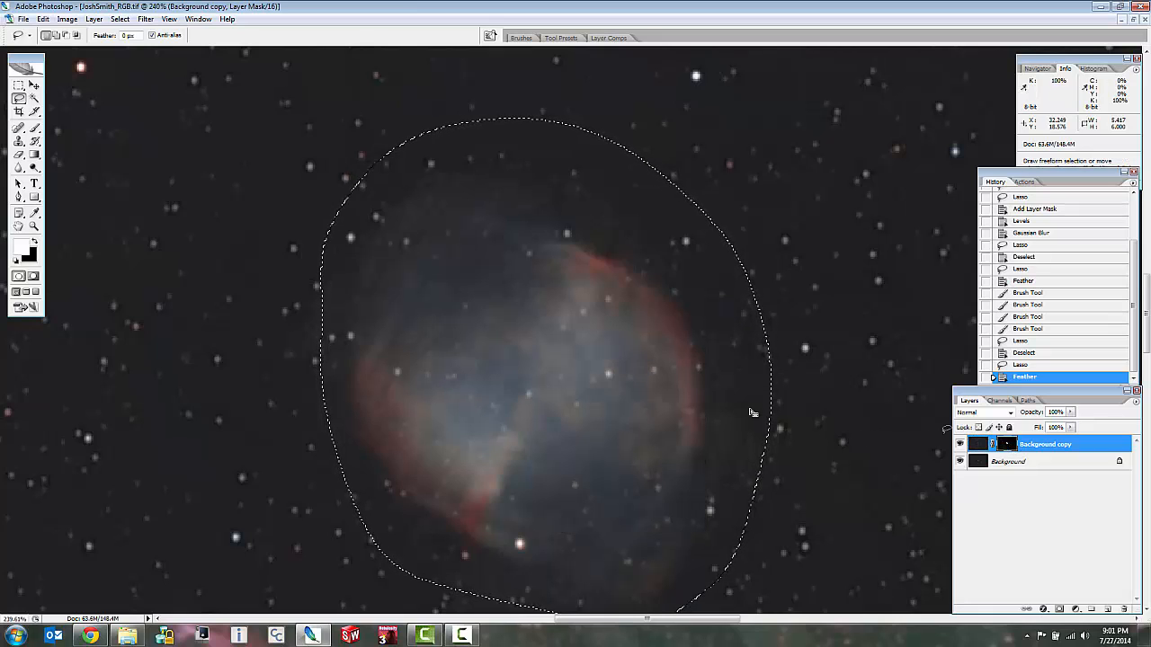
right_click(550, 353)
click(595, 514)
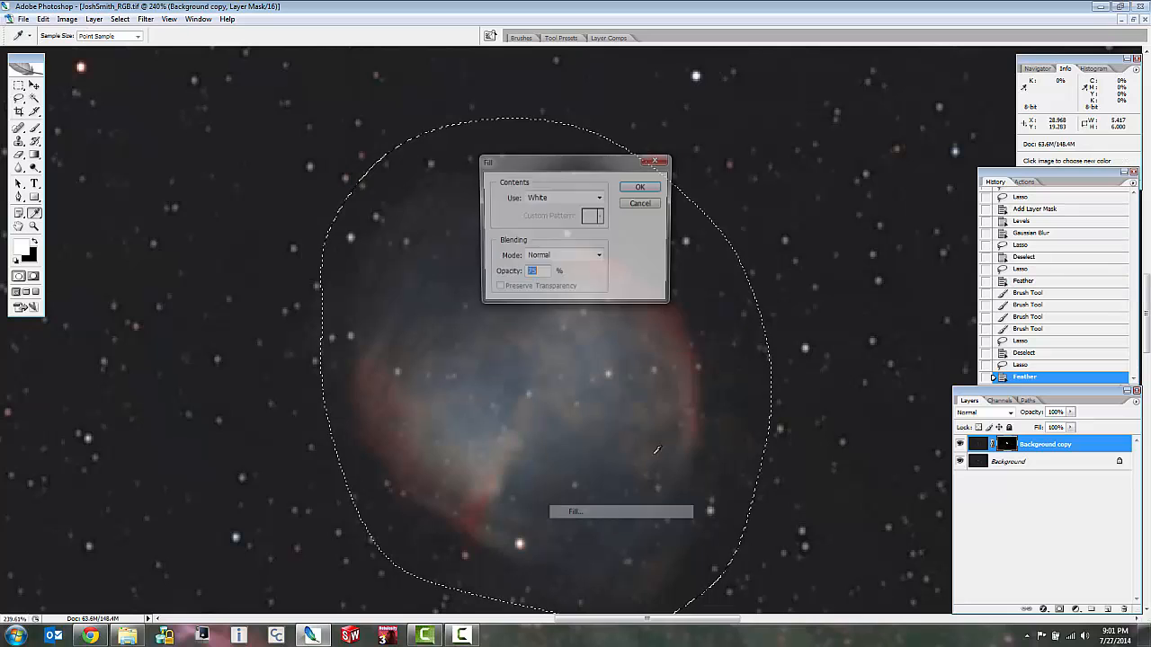
click(643, 187)
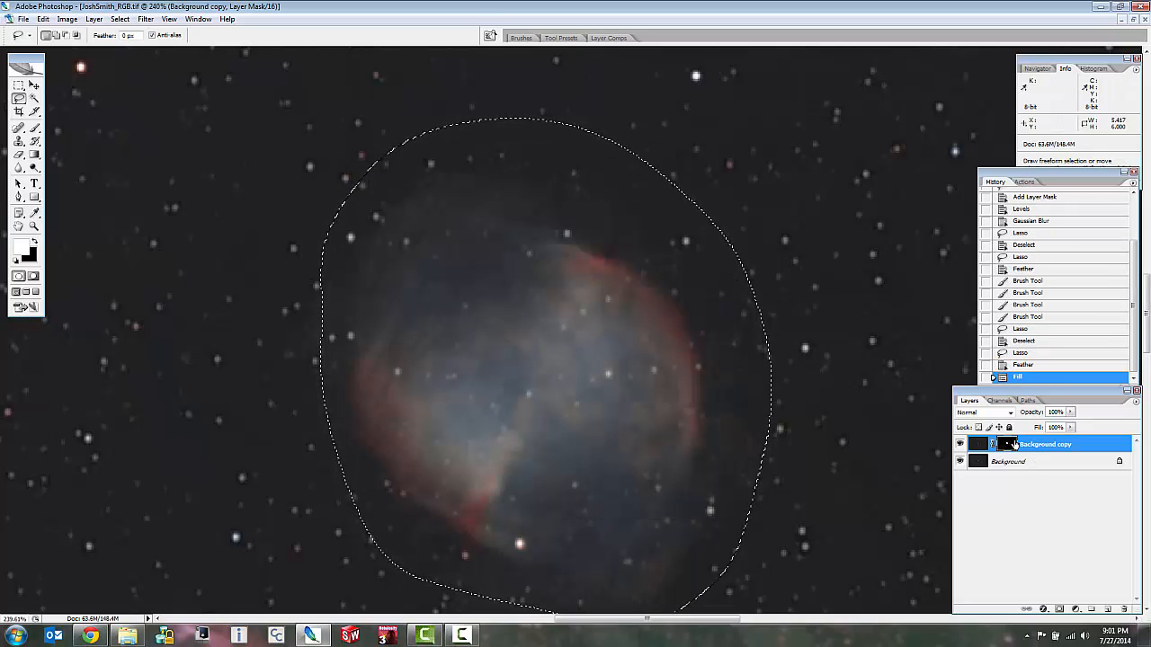
alt+click(1009, 445)
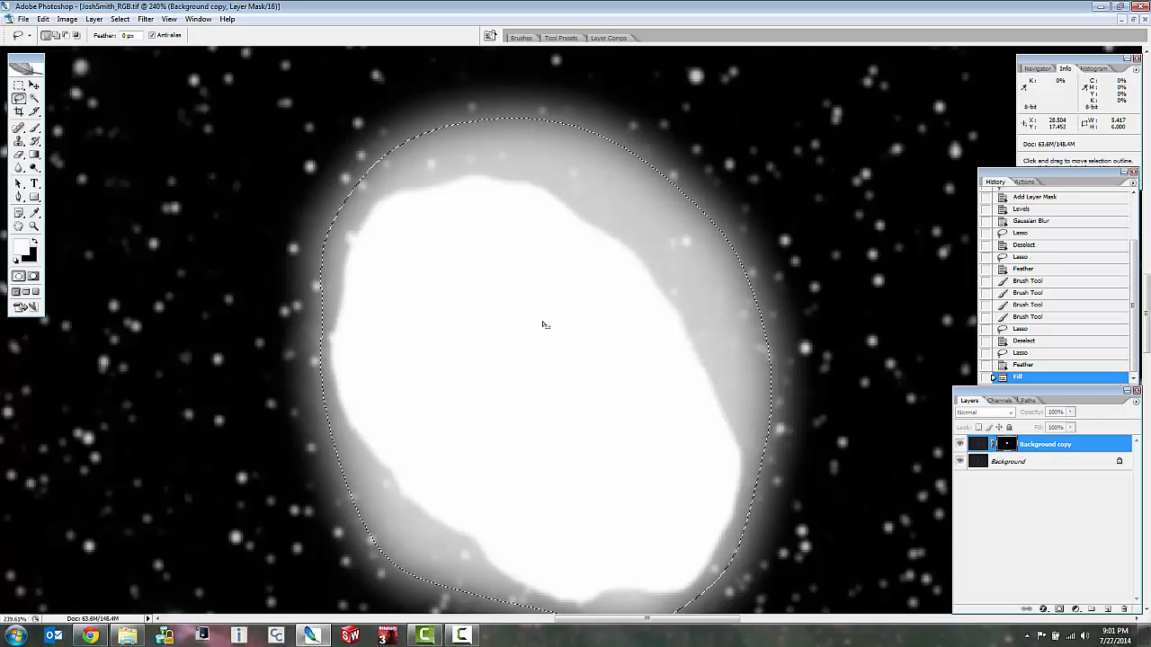
Darken the feathered halo on the layer mask with a Levels midtone value of 0.51, and clear the selection.
key(ctrl+l)
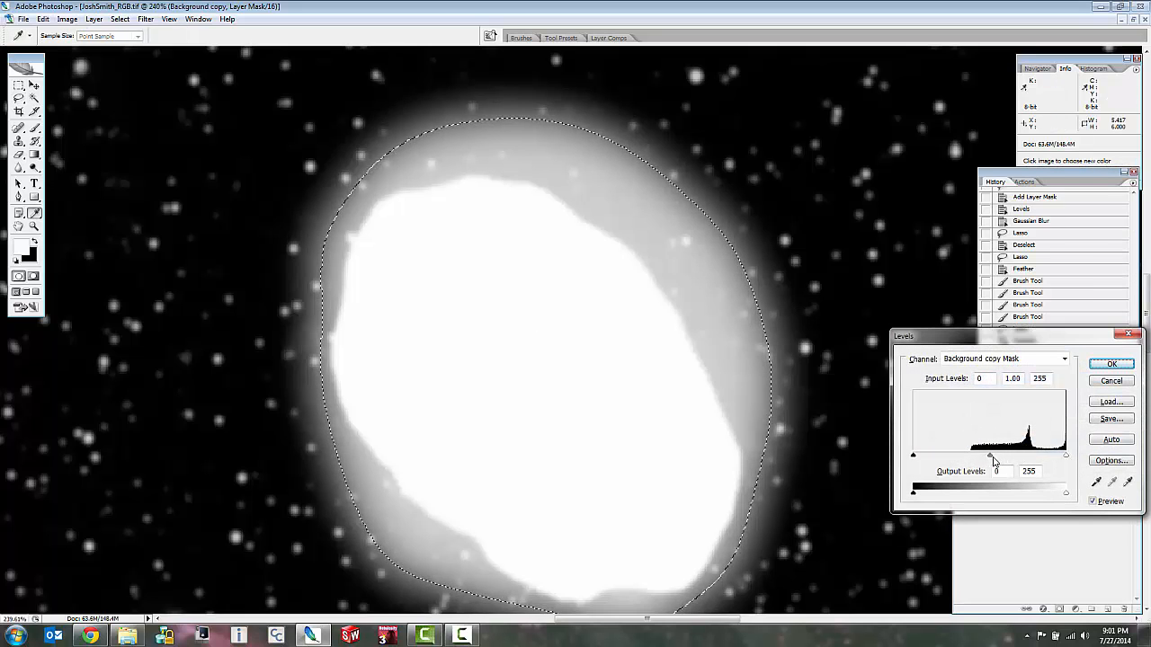
drag(994, 460, 1025, 459)
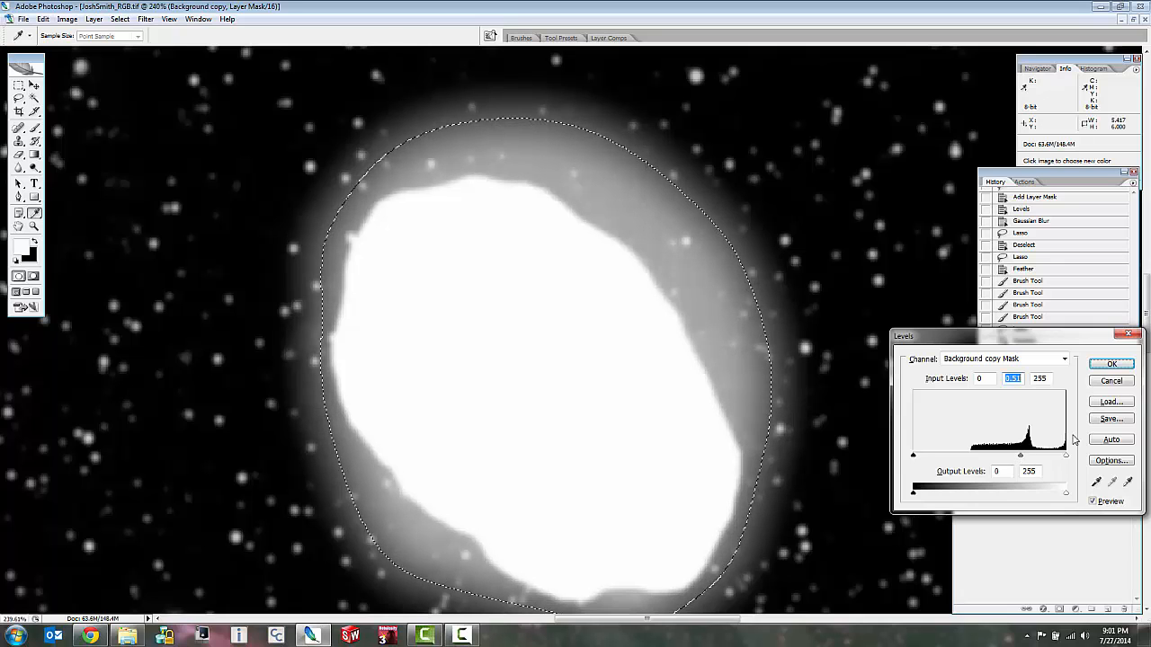
click(1108, 363)
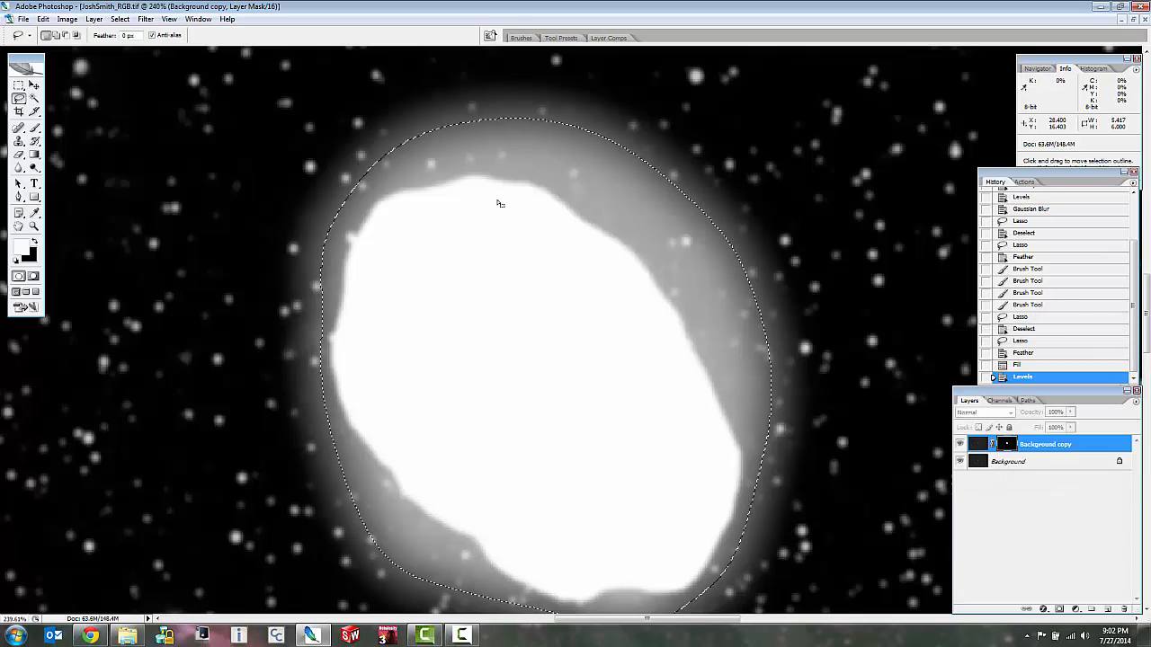
key(ctrl+d)
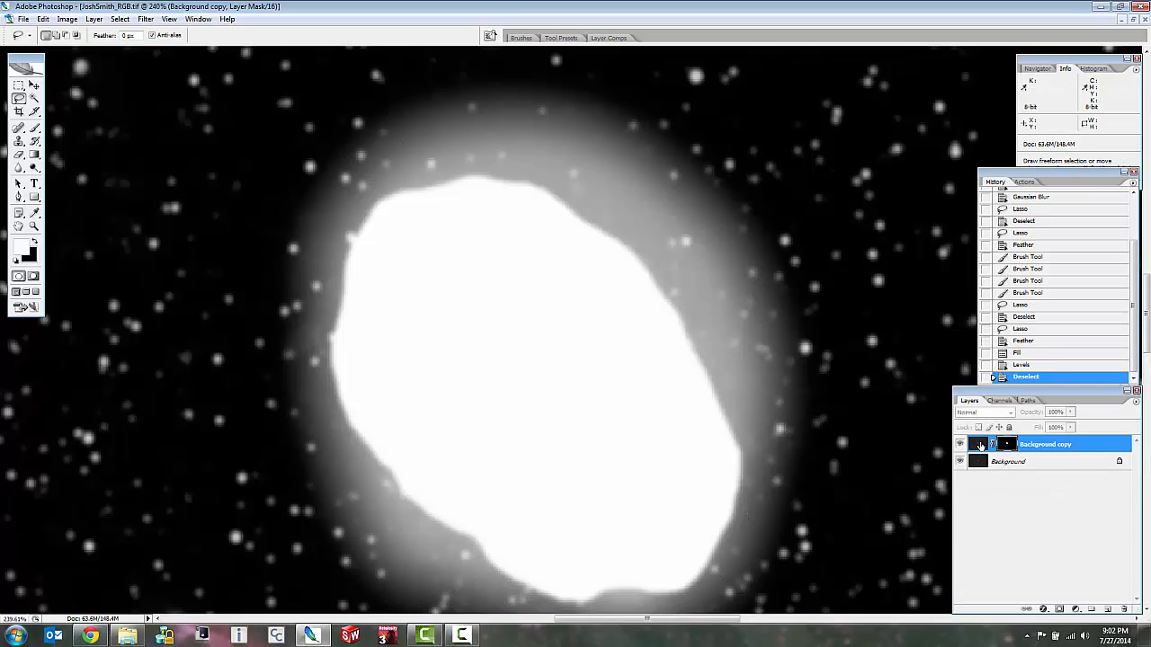
Switch from the mask to the layer's image and apply Match Color with Color Intensity set to 149.
click(980, 445)
scroll(501, 330, down, 3)
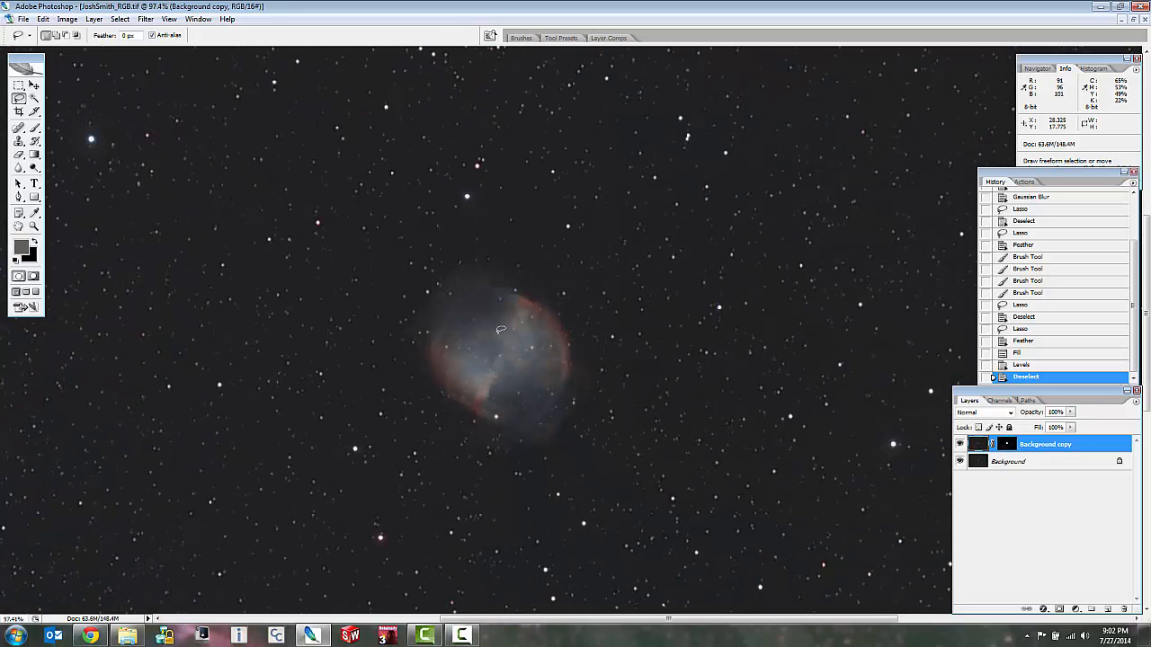
scroll(501, 330, down, 2)
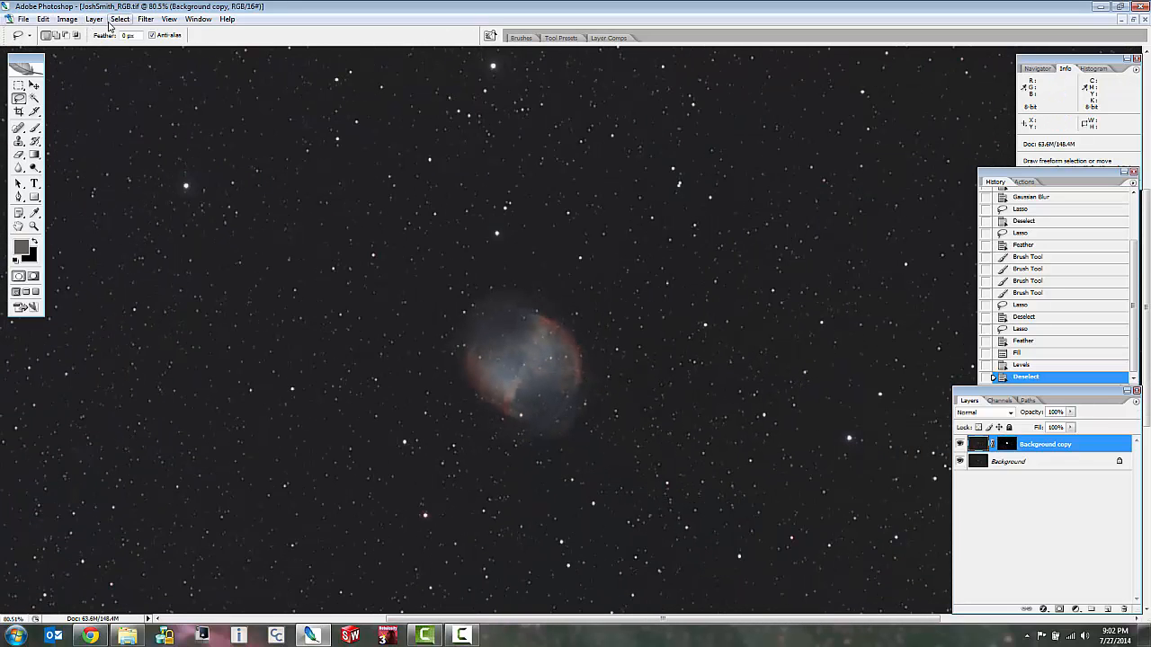
click(68, 18)
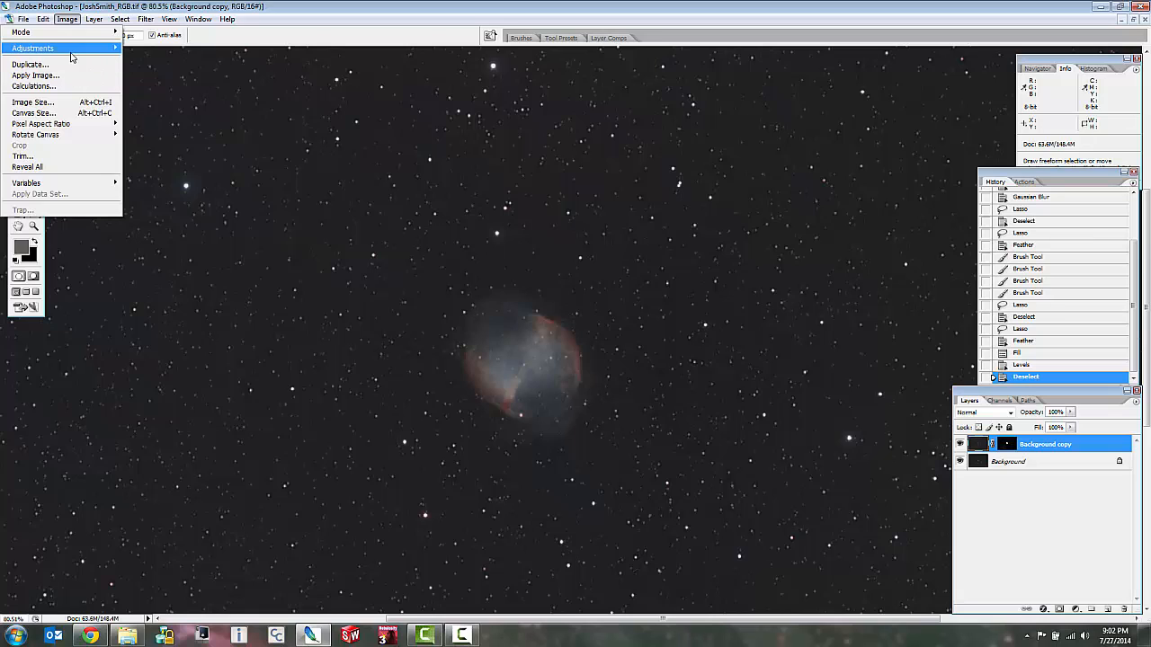
mouse_move(74, 54)
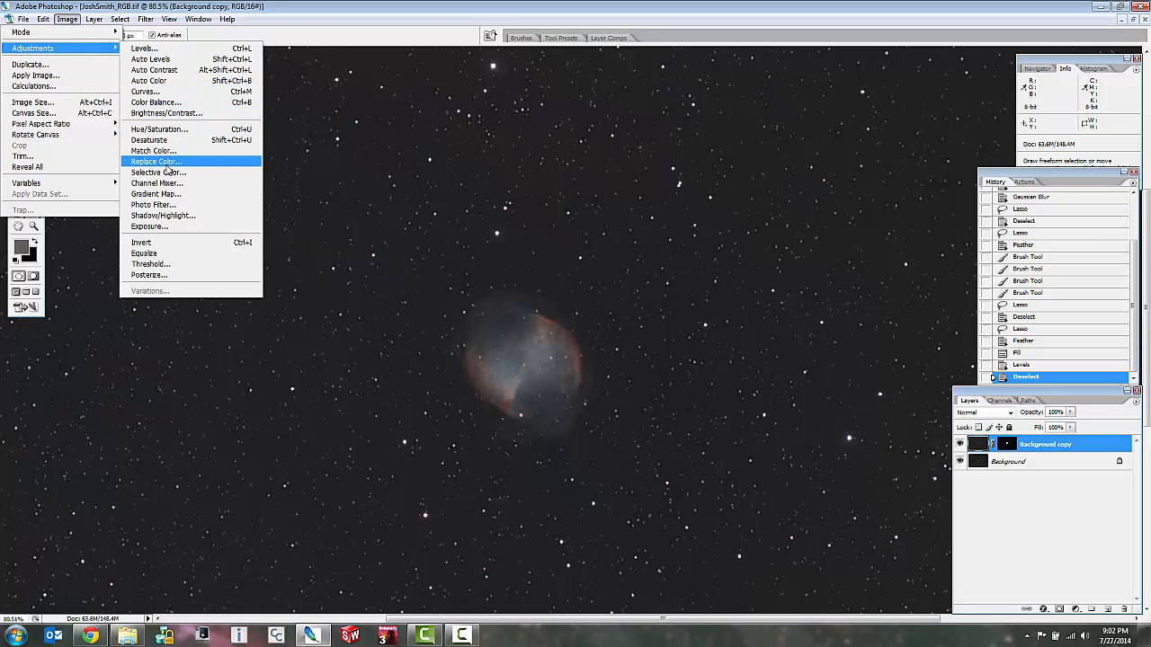
click(167, 151)
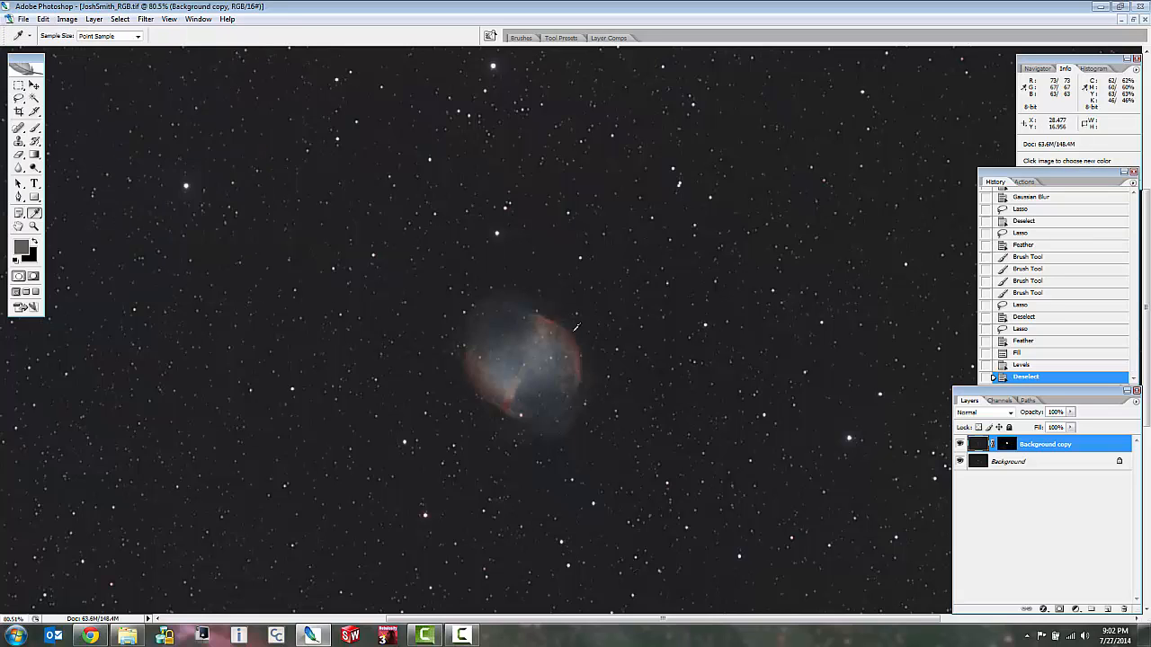
drag(165, 267, 191, 269)
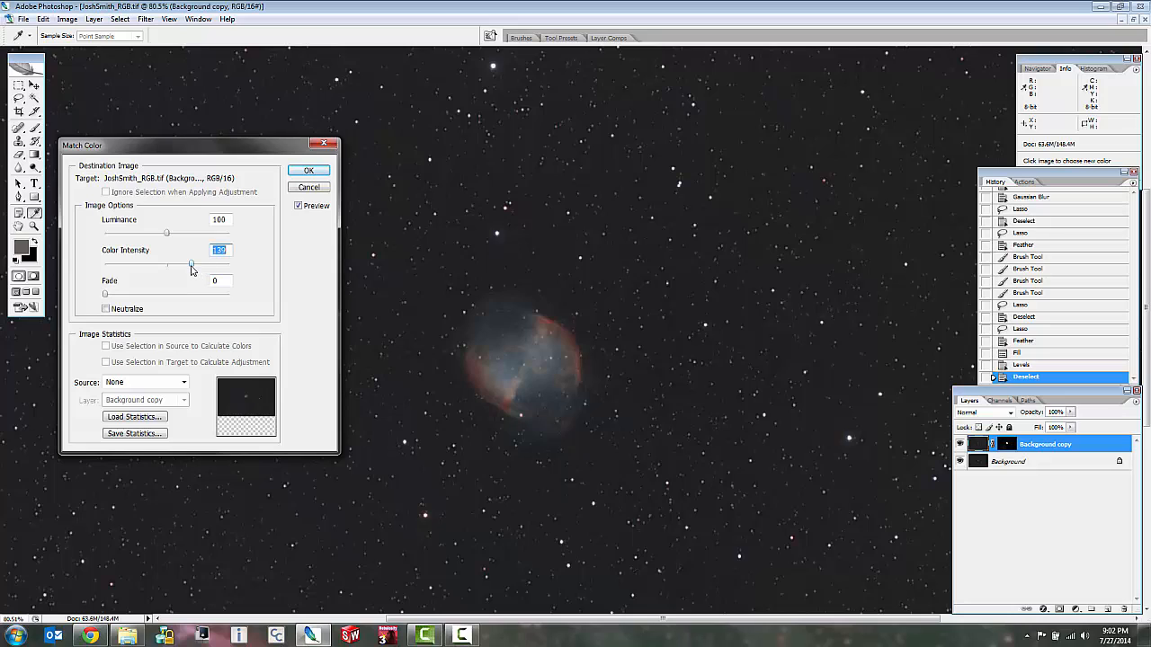
drag(191, 269, 196, 270)
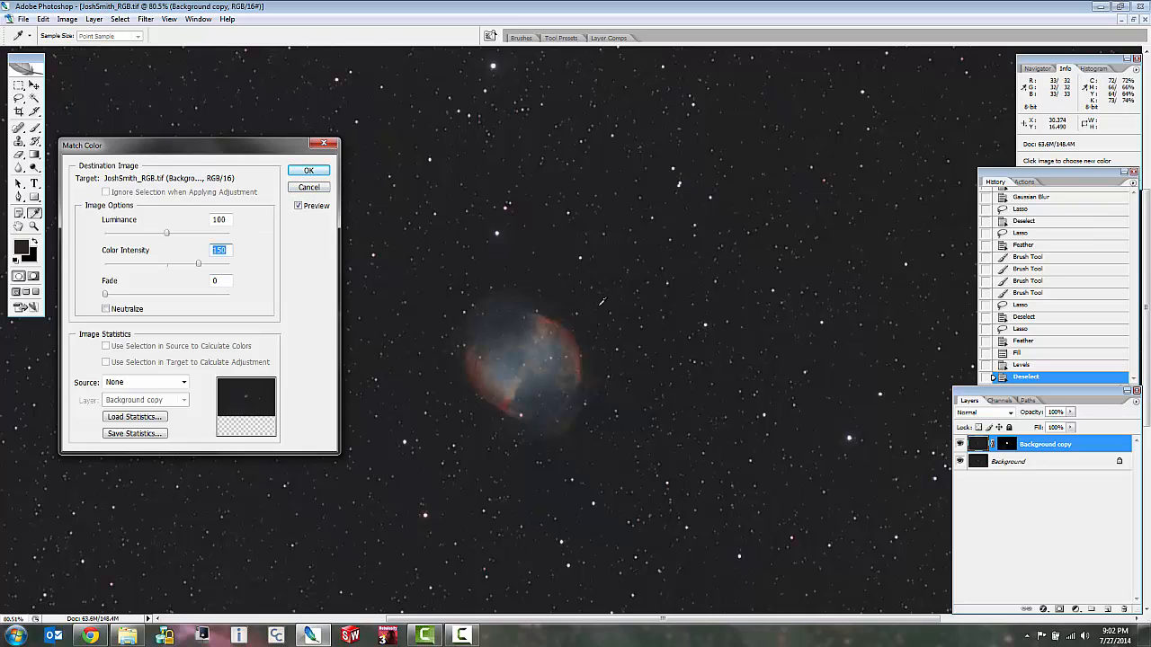
key(Up)
key(Up)
key(Up)
key(Up)
key(Up)
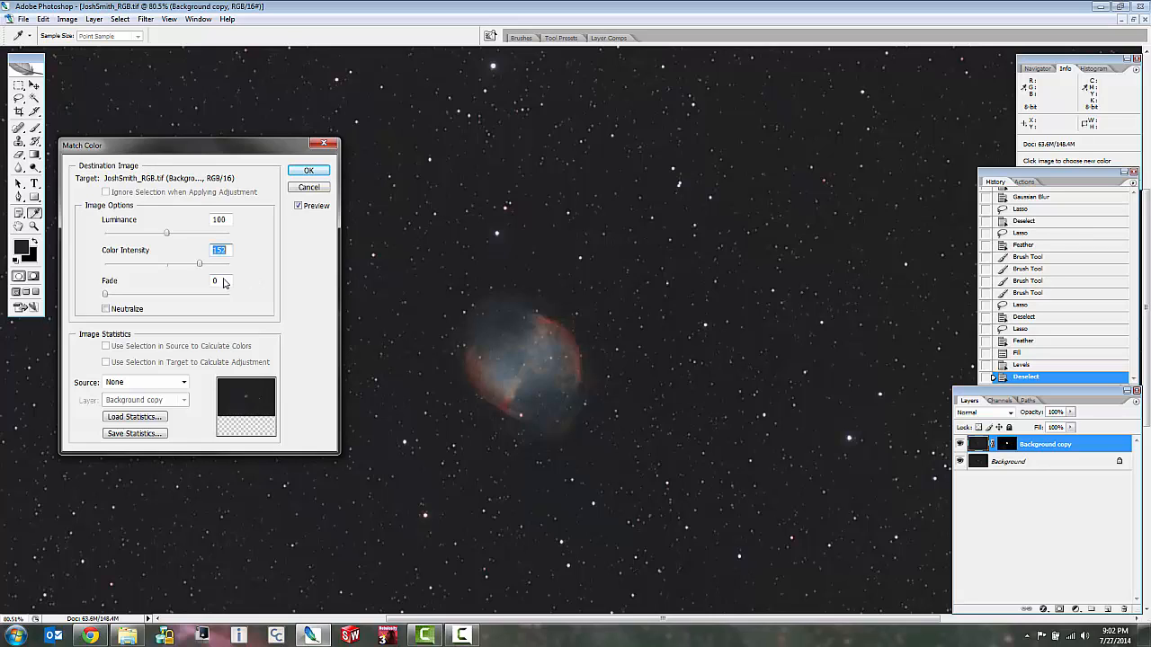
click(308, 173)
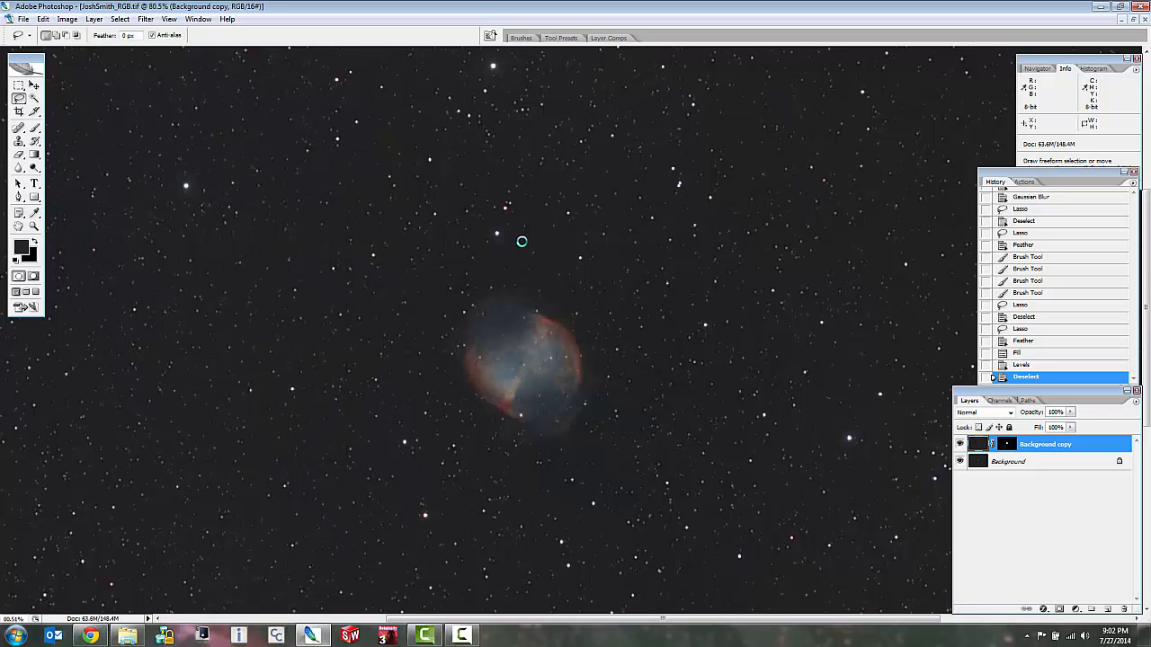
Compare the nebula's colors with the Background copy layer hidden and shown, both close up and in the wider field.
scroll(521, 241, up, 2)
scroll(572, 440, up, 2)
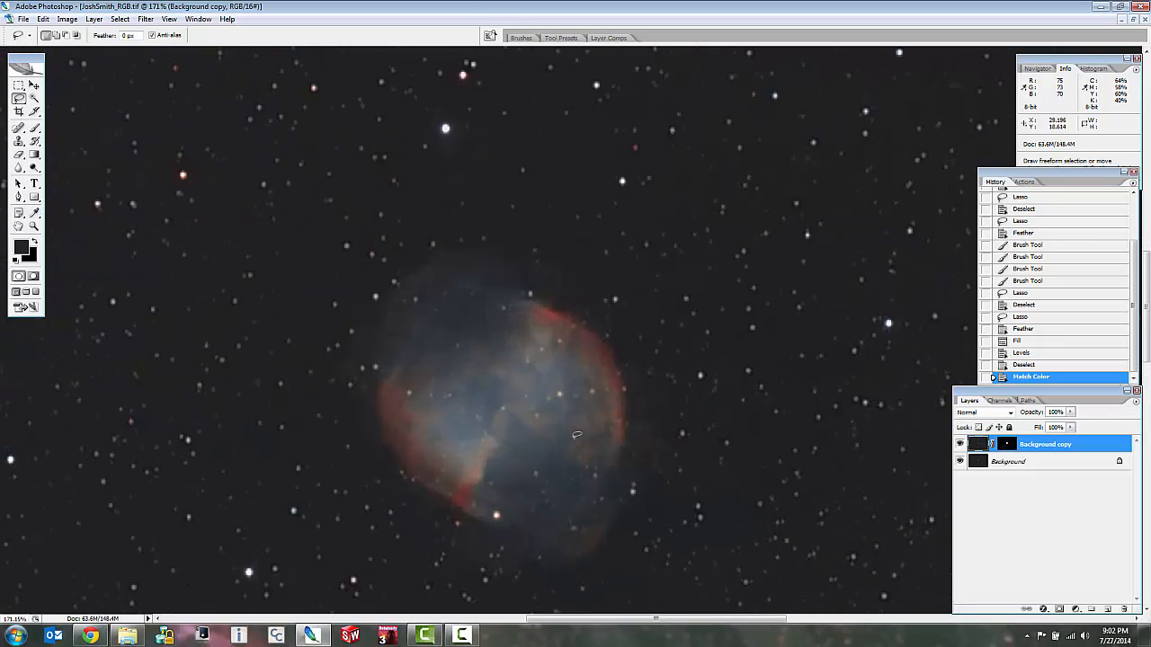
scroll(577, 435, up, 1)
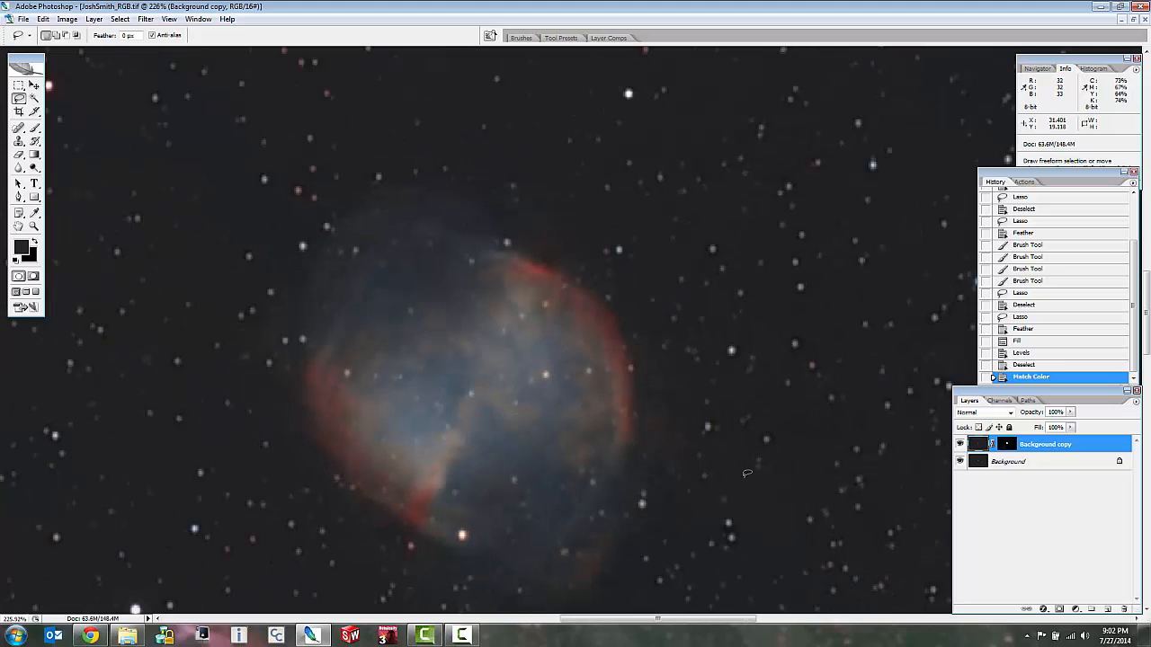
click(960, 445)
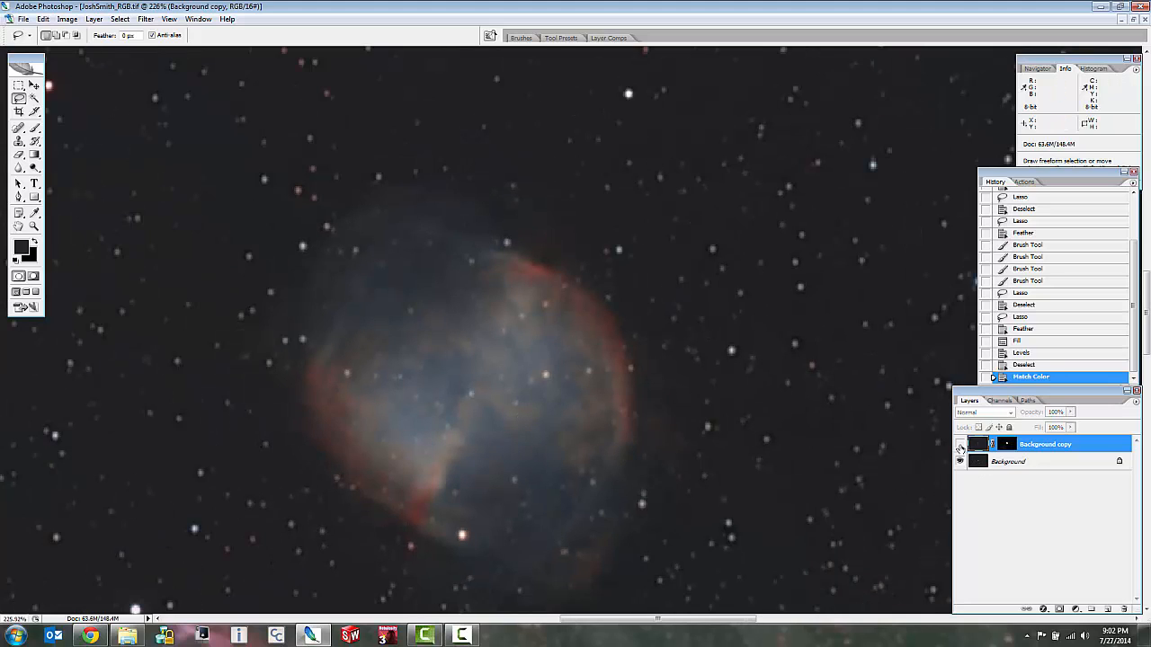
click(959, 444)
click(959, 444)
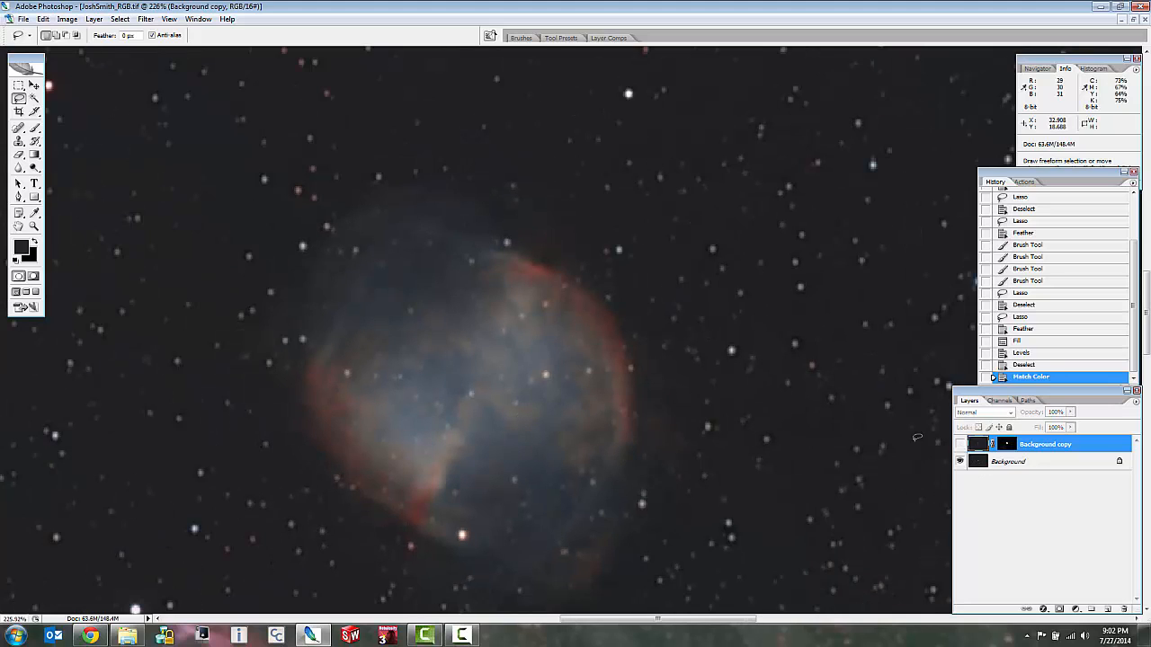
scroll(540, 427, up, 2)
scroll(527, 419, up, 1)
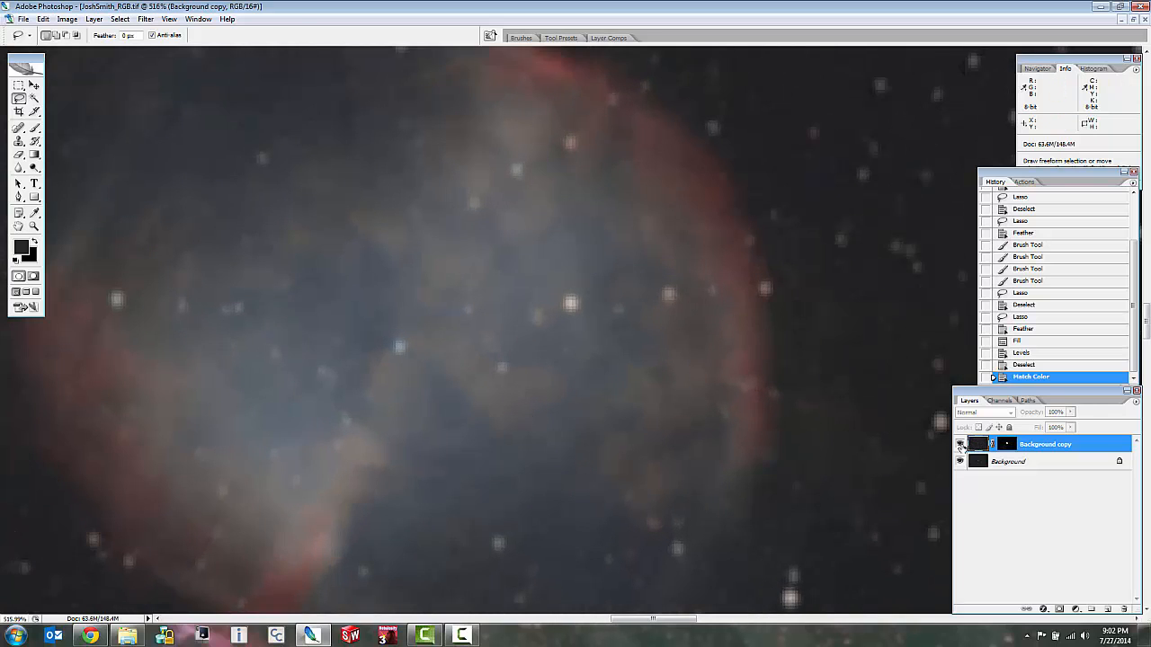
click(959, 444)
scroll(500, 405, down, 4)
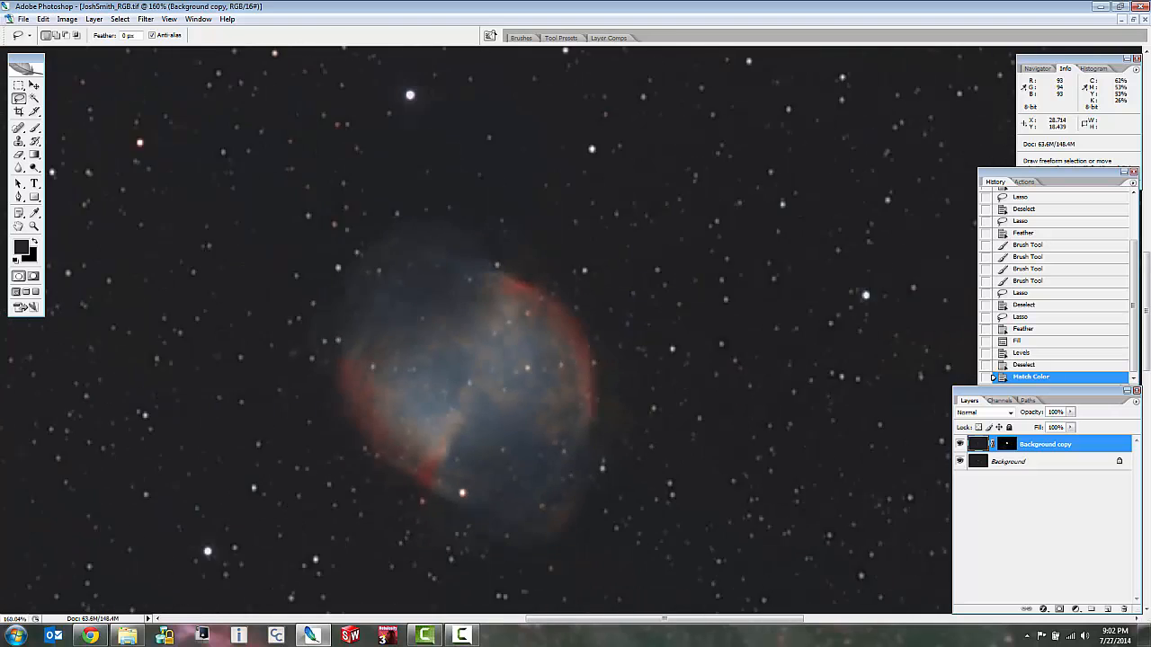
scroll(508, 397, down, 3)
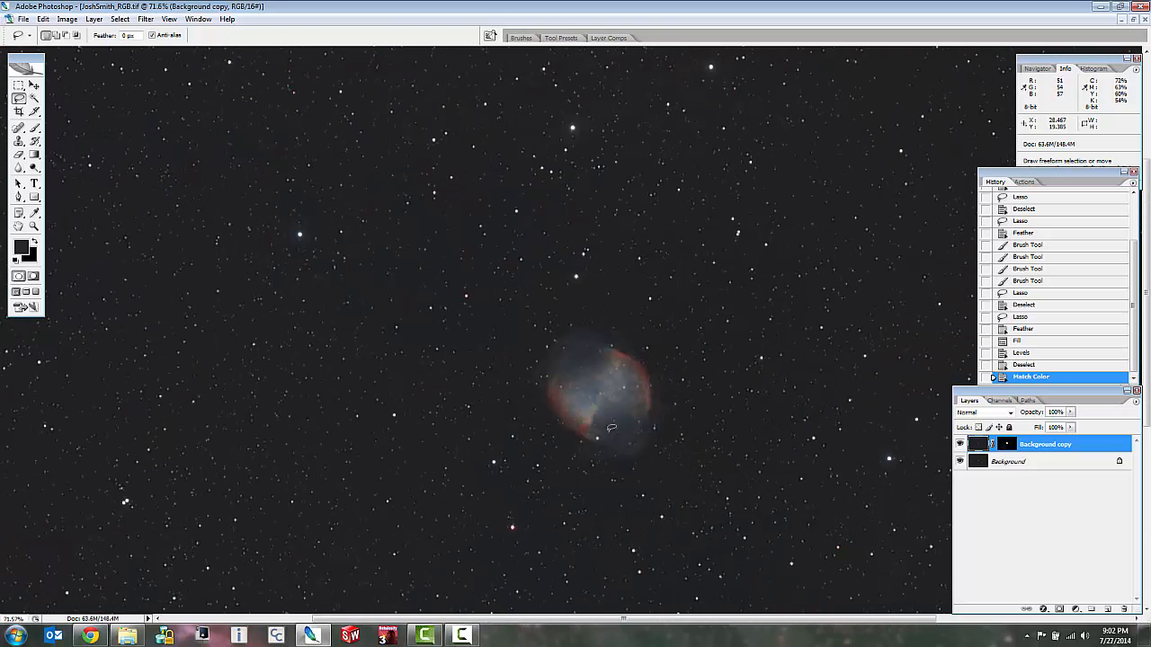
Compare the colors of the stars below the nebula, including the bright red one, with the Background copy layer hidden and shown.
scroll(638, 468, up, 3)
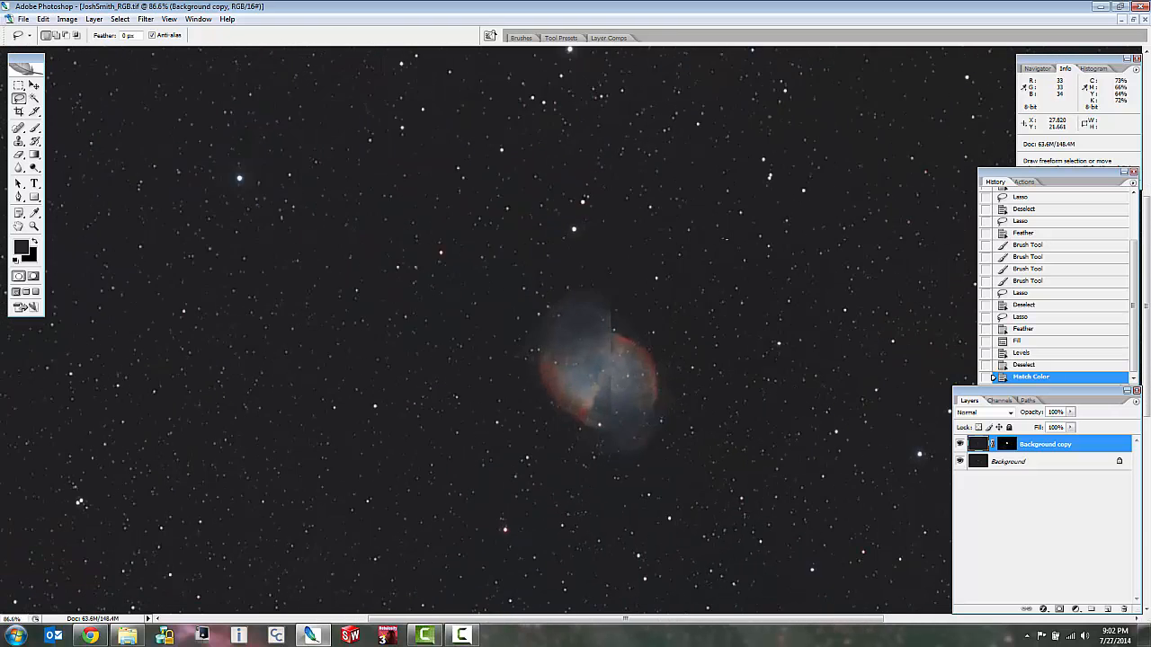
scroll(495, 490, up, 1)
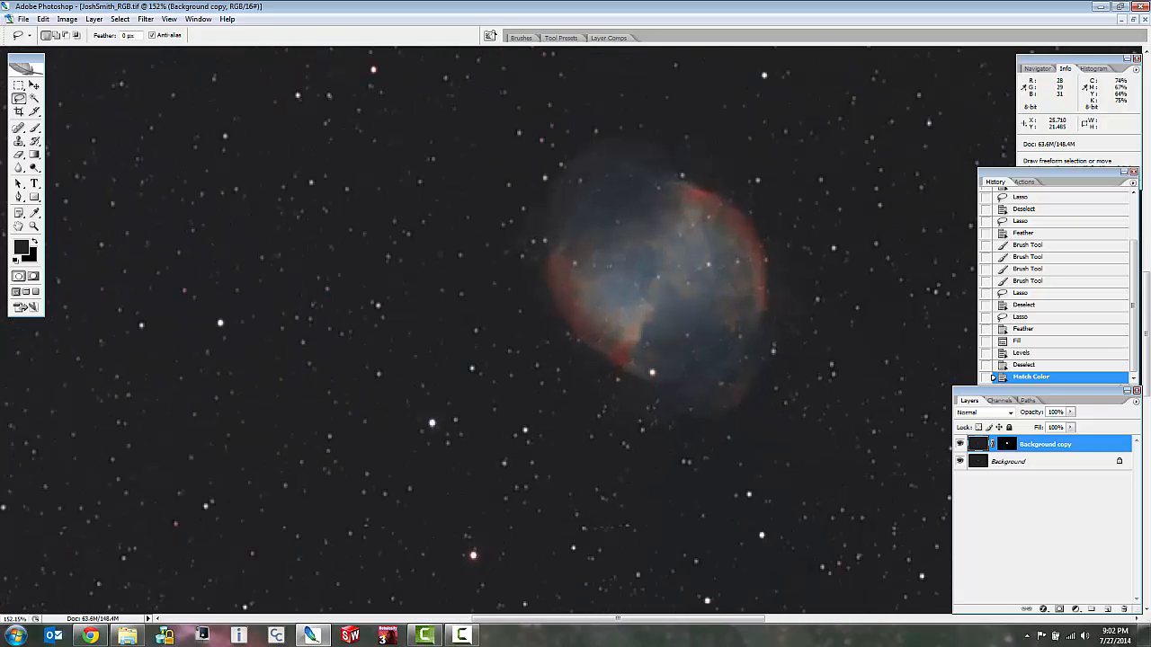
scroll(504, 551, down, 1)
scroll(499, 585, up, 3)
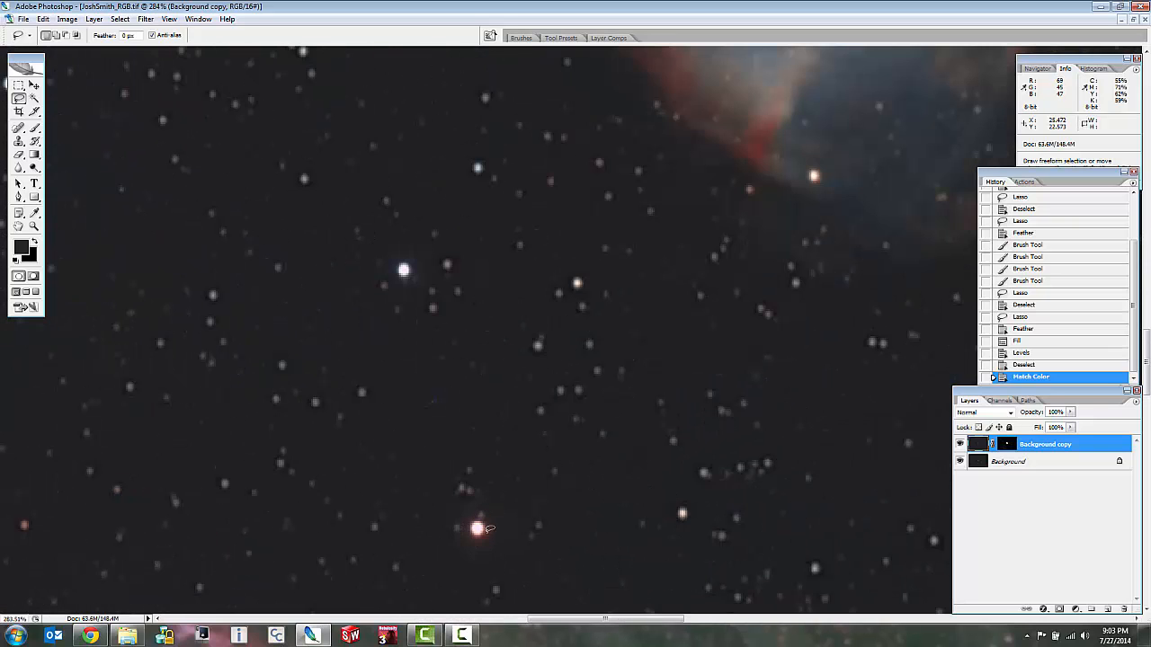
click(960, 444)
click(960, 444)
scroll(736, 468, up, 3)
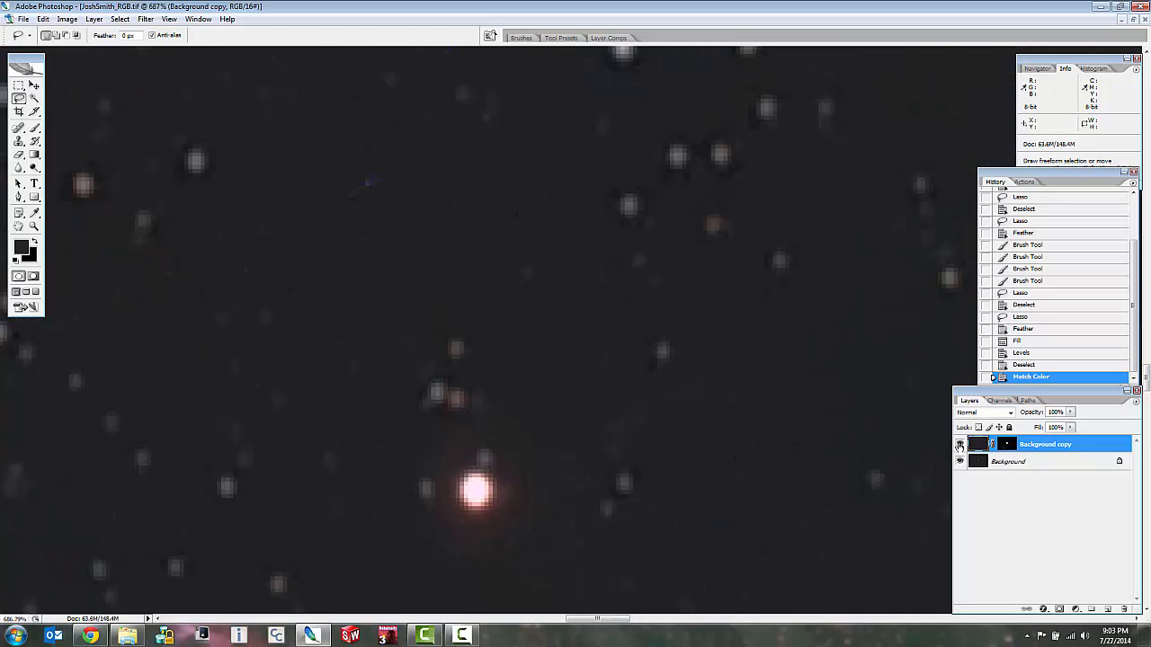
click(959, 444)
scroll(528, 427, down, 7)
scroll(295, 220, down, 4)
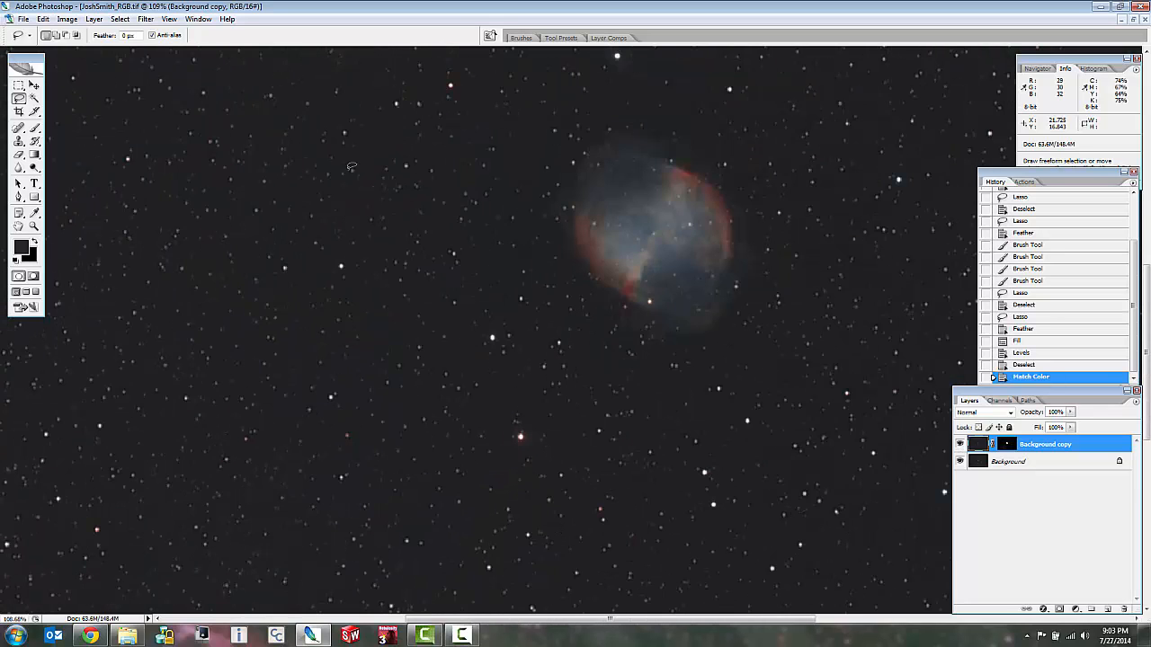
Examine the star colors far from the nebula with the Background copy layer hidden and shown, and return to the nebula.
scroll(86, 419, up, 7)
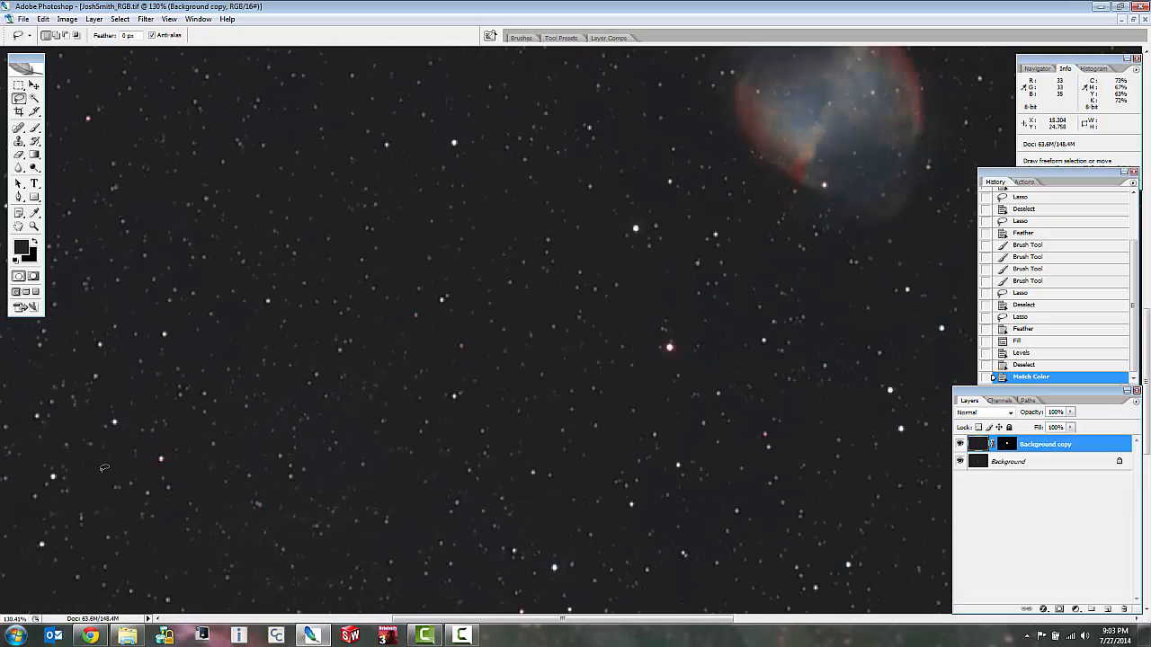
scroll(118, 414, up, 2)
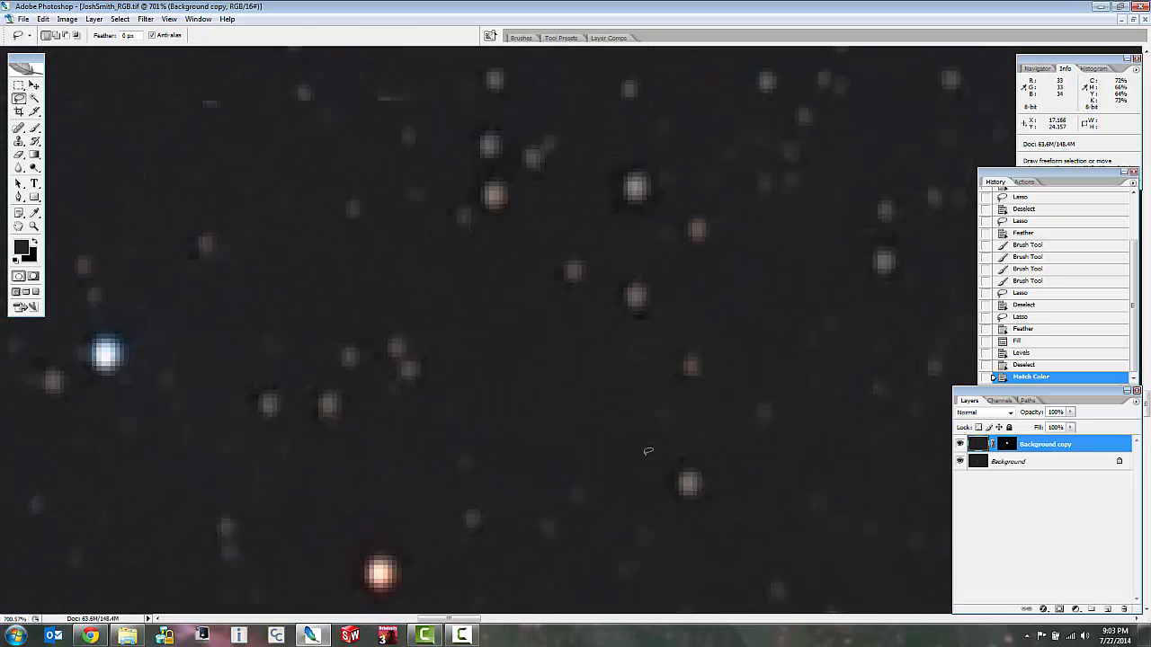
scroll(539, 454, down, 4)
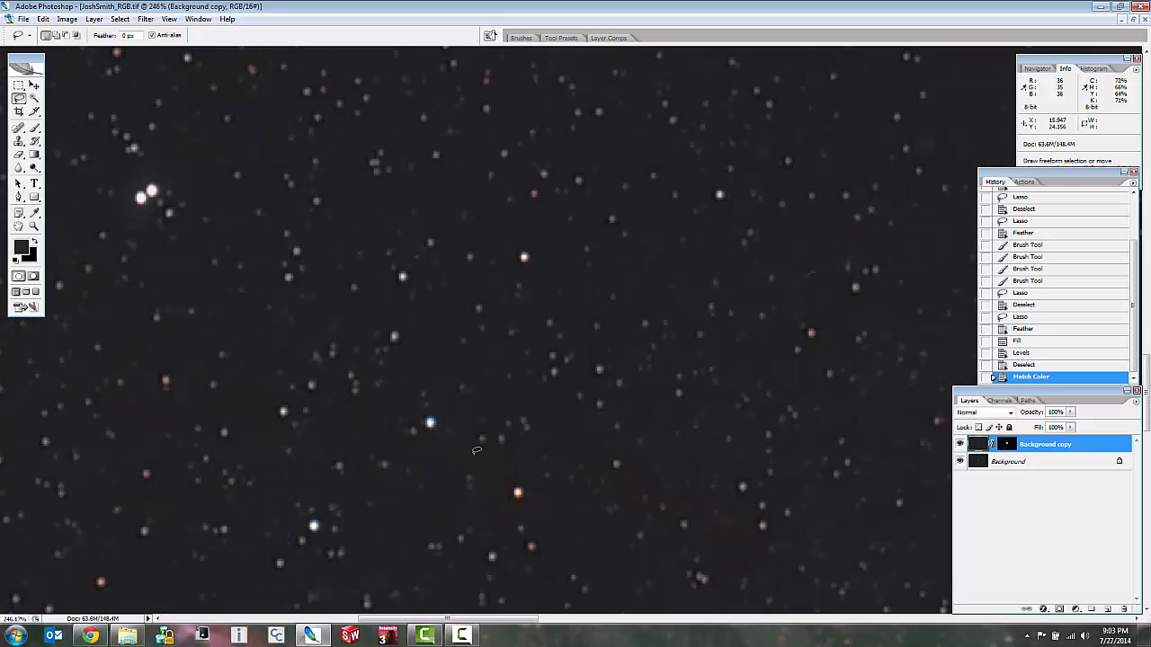
click(958, 443)
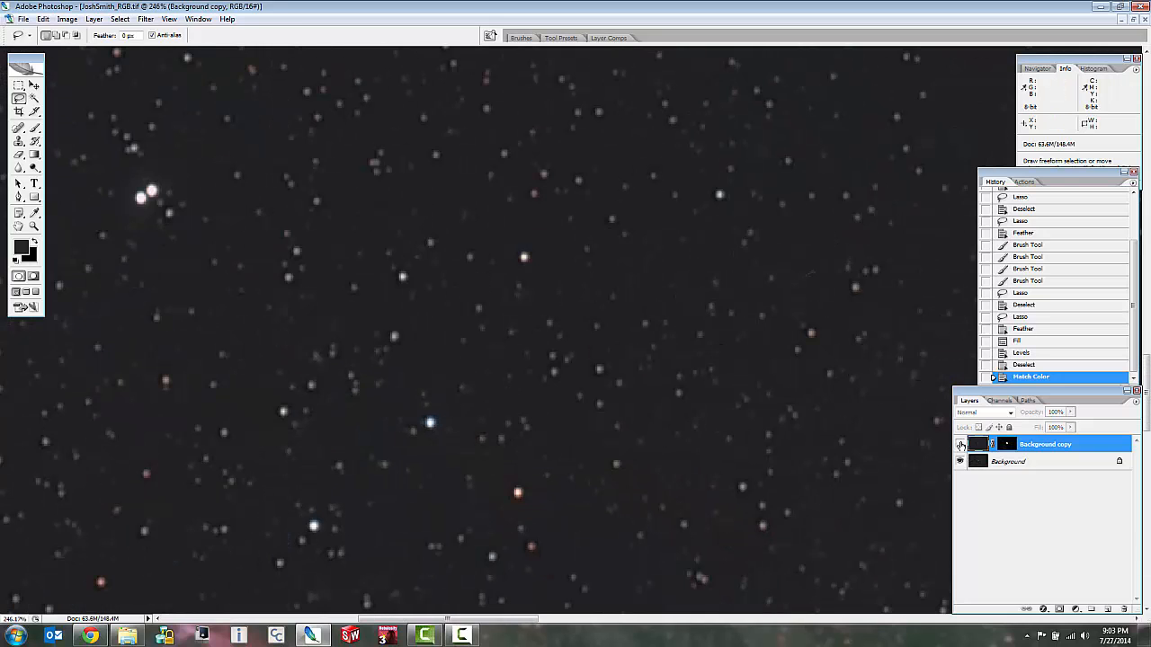
click(959, 445)
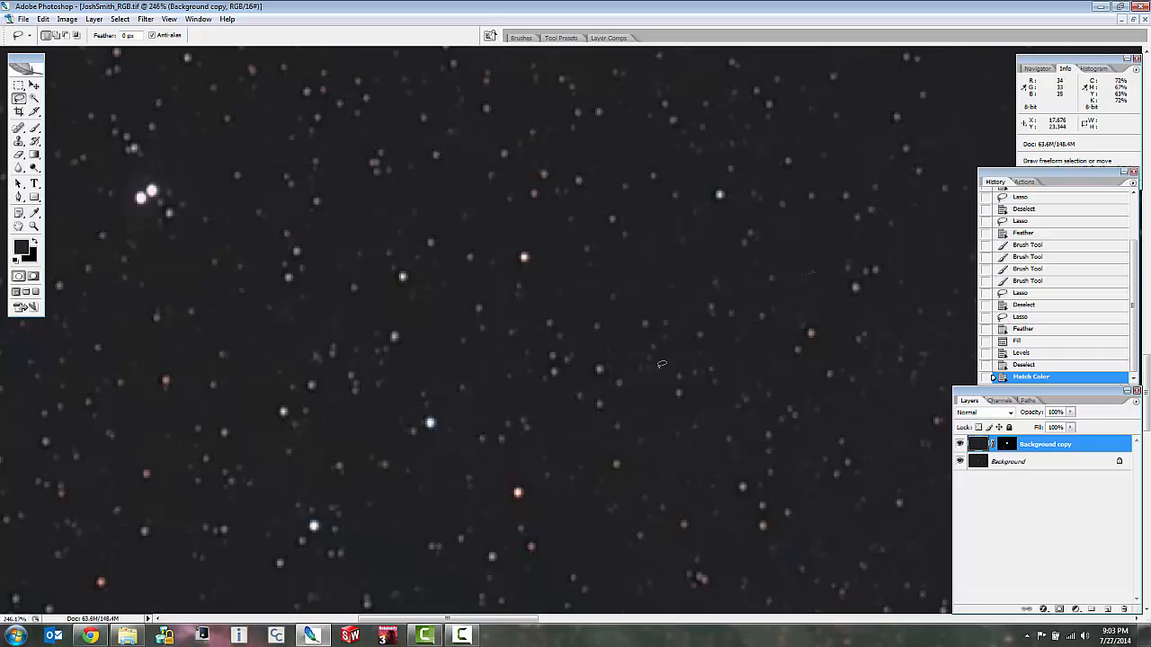
scroll(640, 368, down, 5)
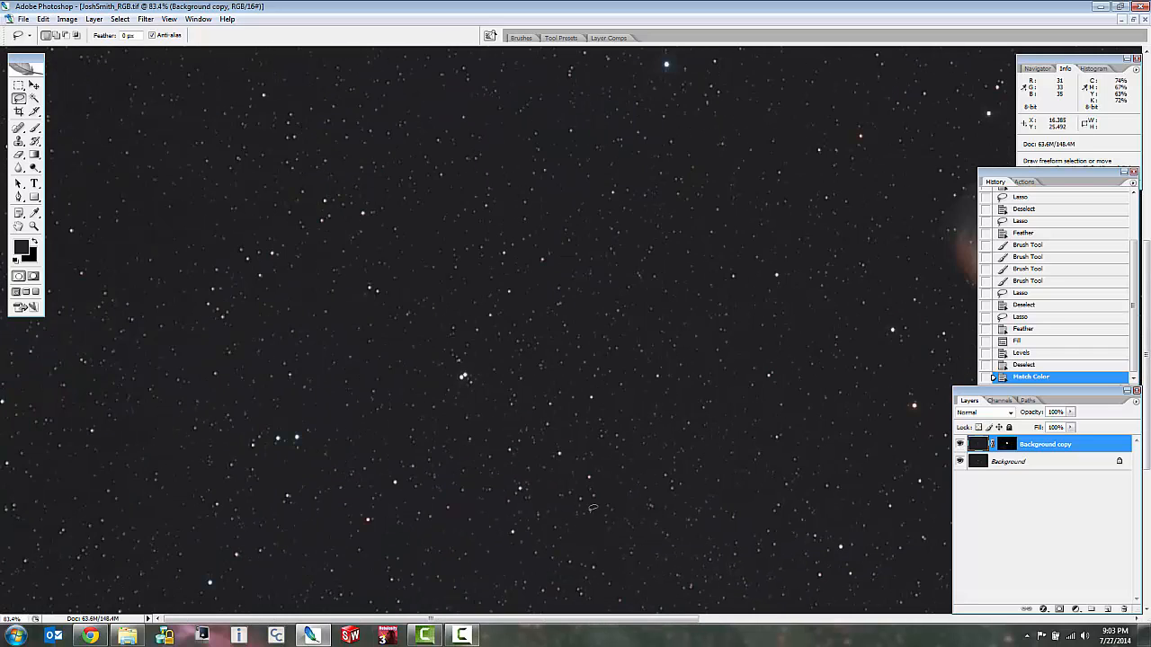
scroll(640, 368, down, 3)
scroll(664, 393, up, 5)
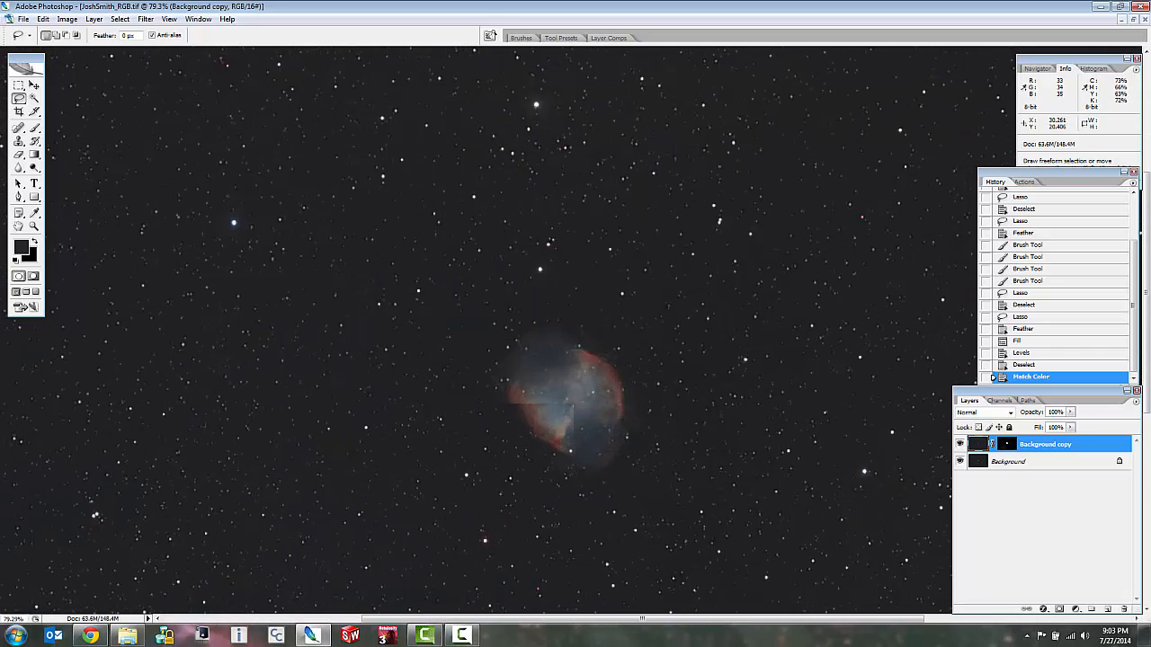
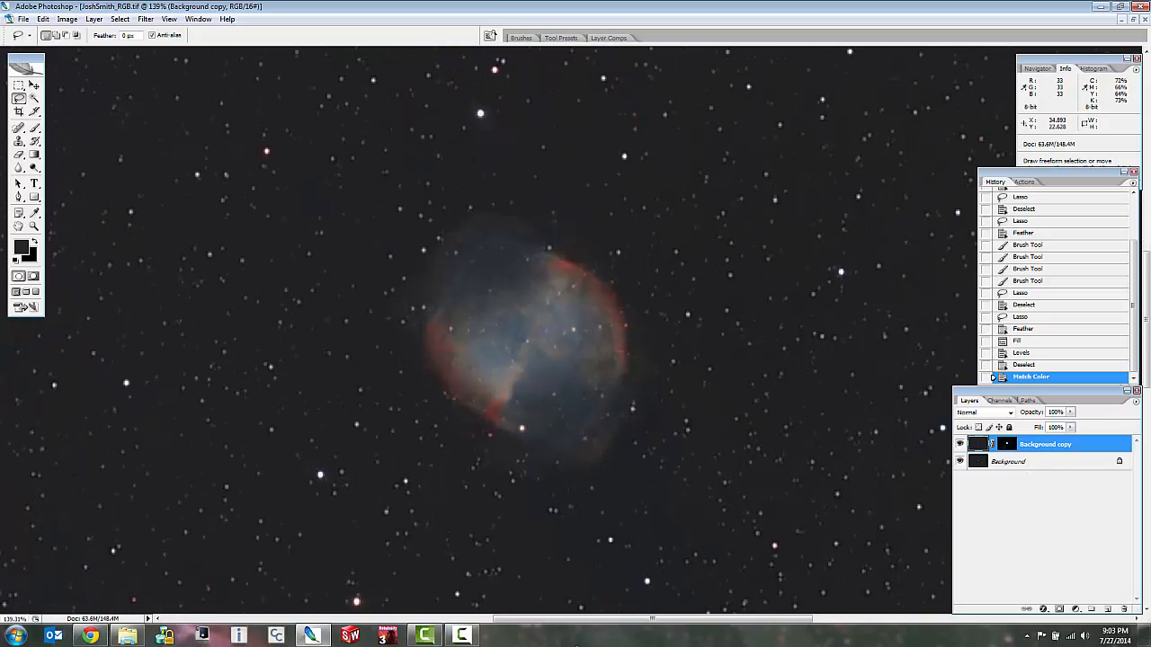
click(462, 636)
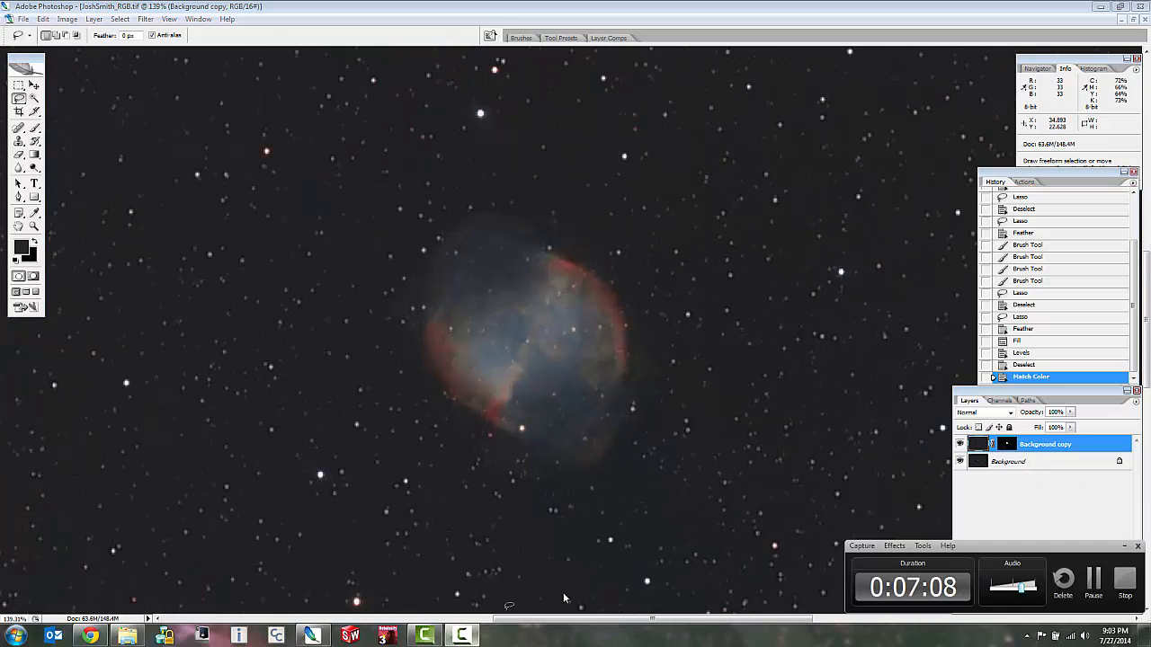
click(1093, 579)
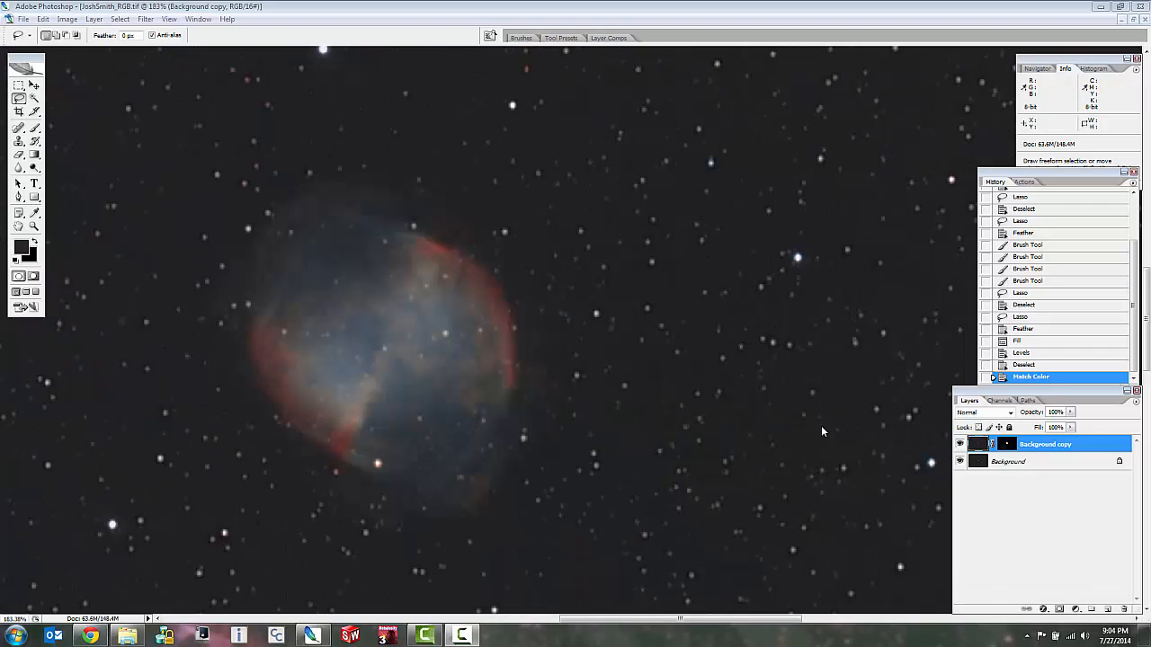
Check the nebula at close and wide view, and flatten the image into a single Background layer.
click(618, 415)
scroll(619, 415, down, 1)
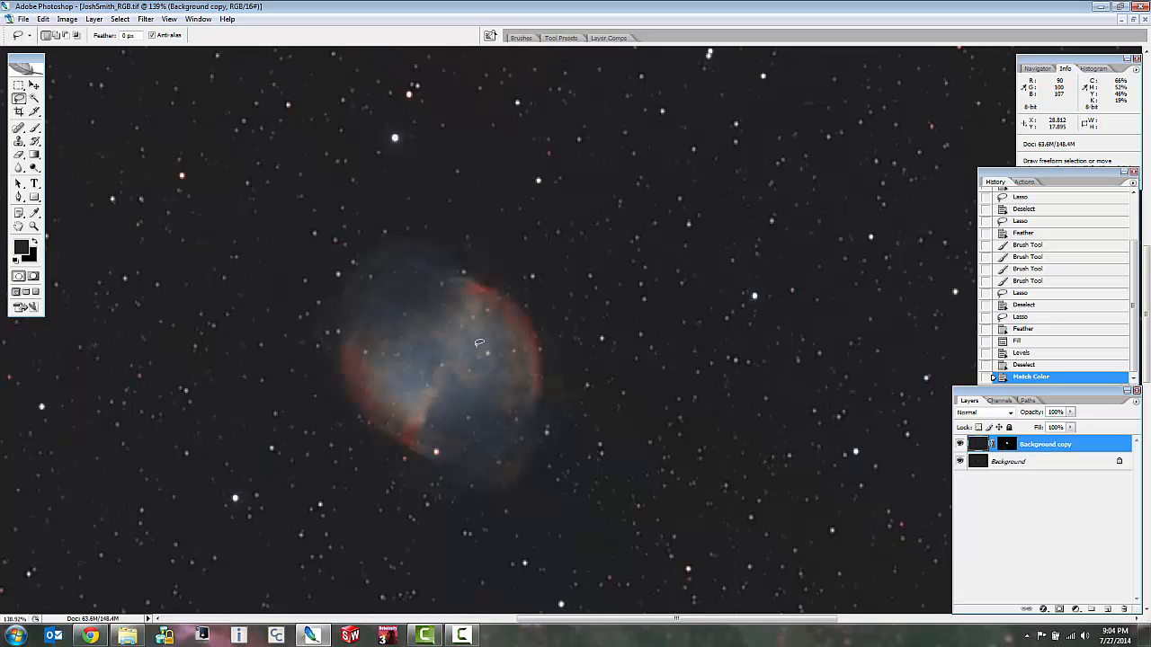
scroll(479, 342, down, 1)
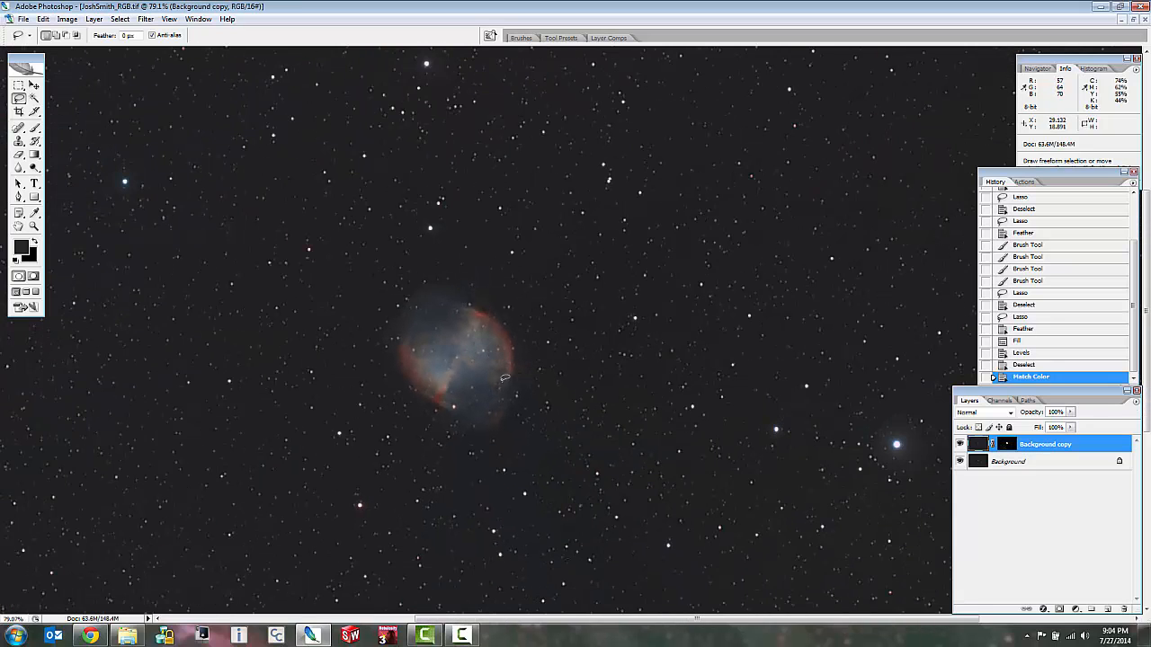
scroll(473, 379, up, 1)
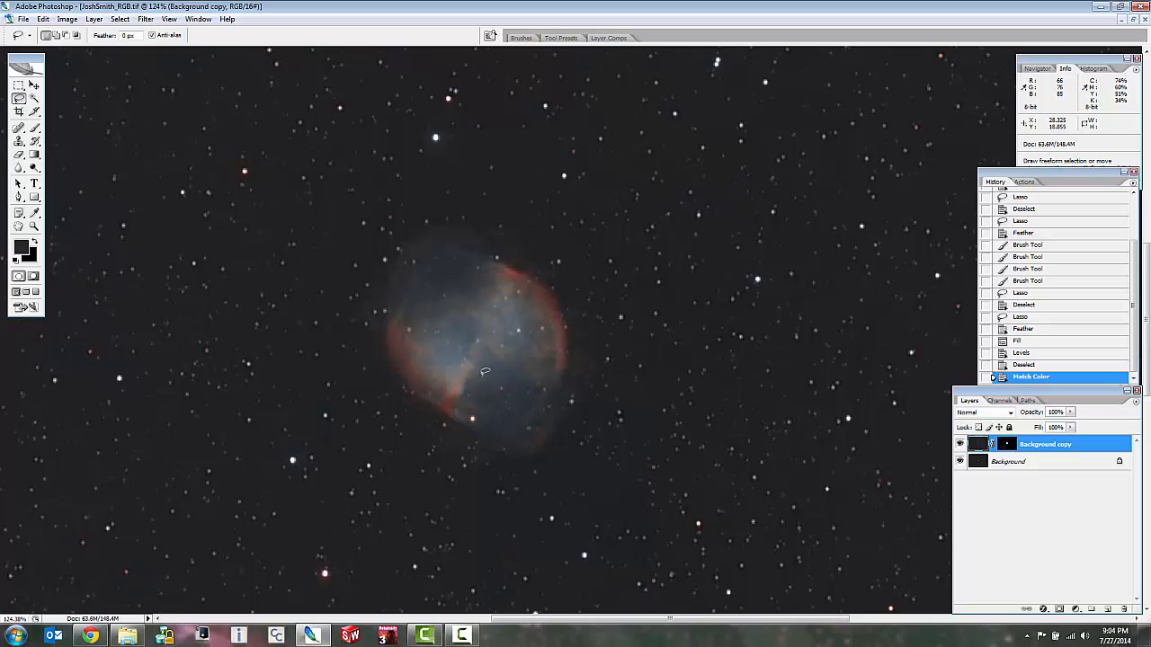
scroll(520, 364, up, 2)
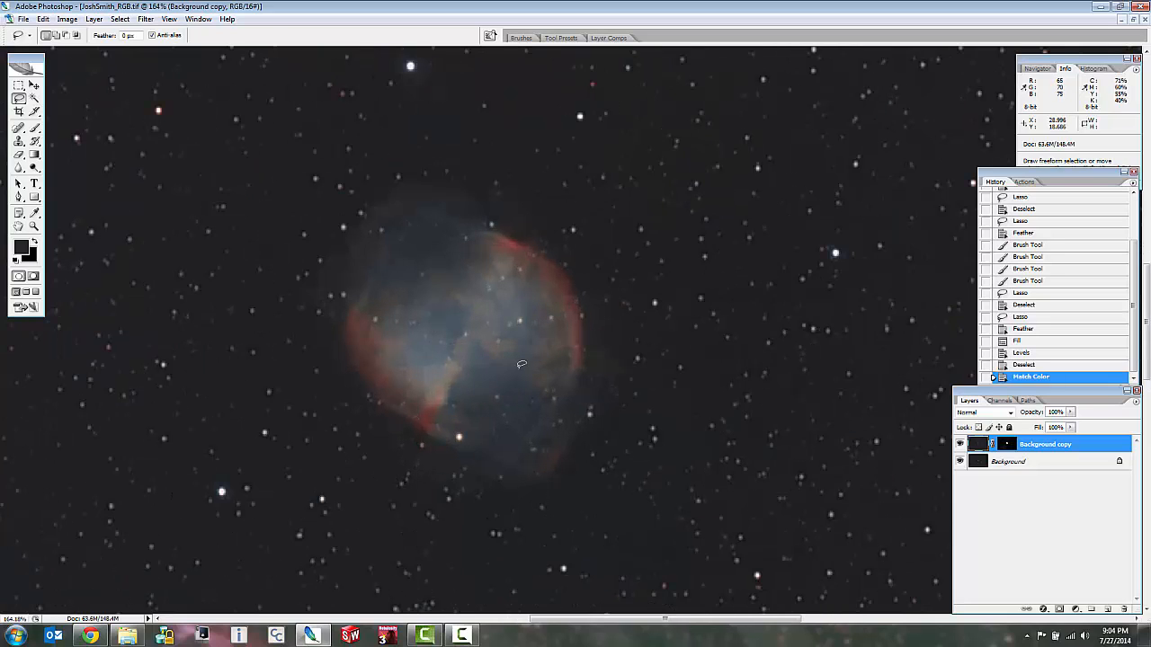
right_click(1030, 463)
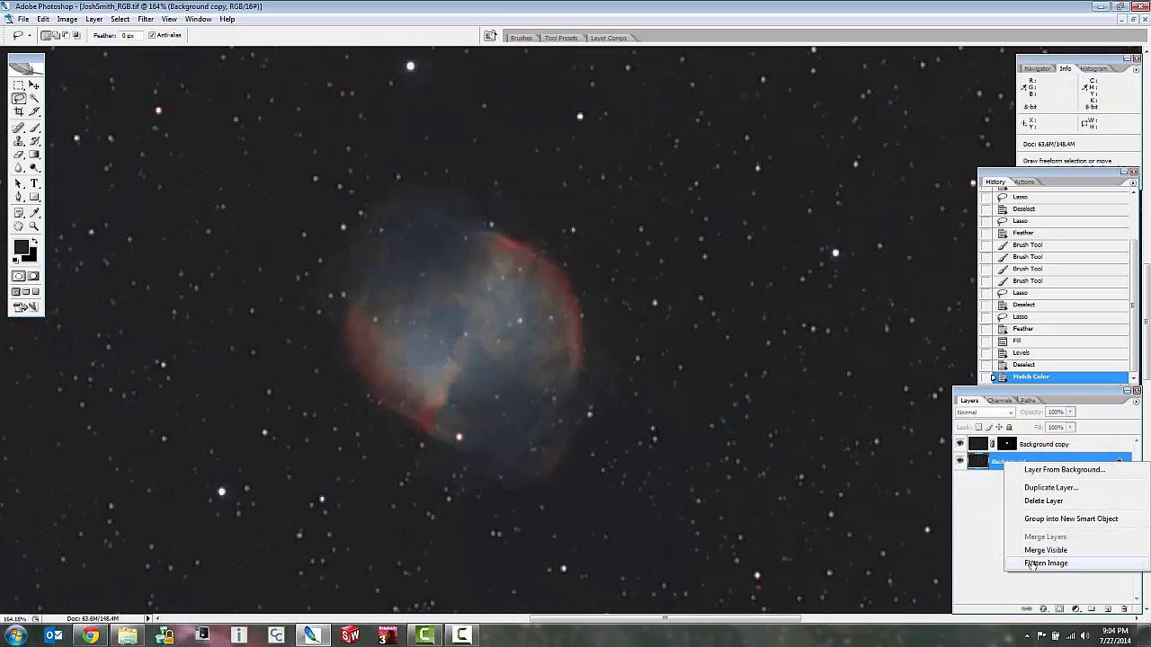
click(1034, 561)
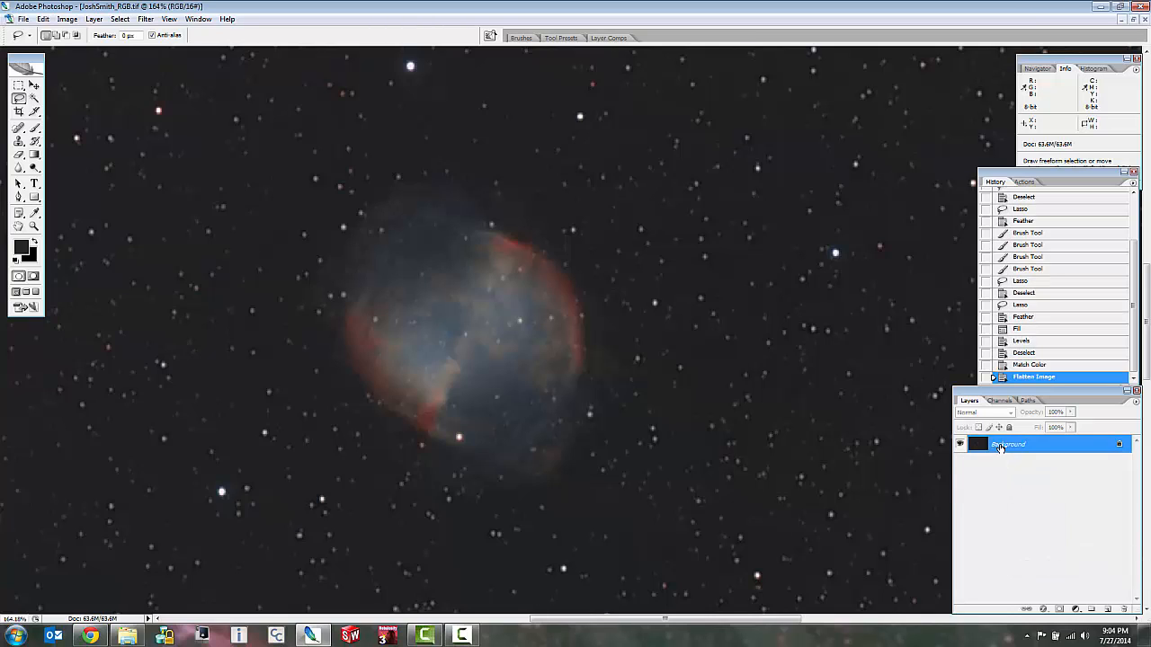
Duplicate the flattened image as a new document named labcolor.
click(65, 19)
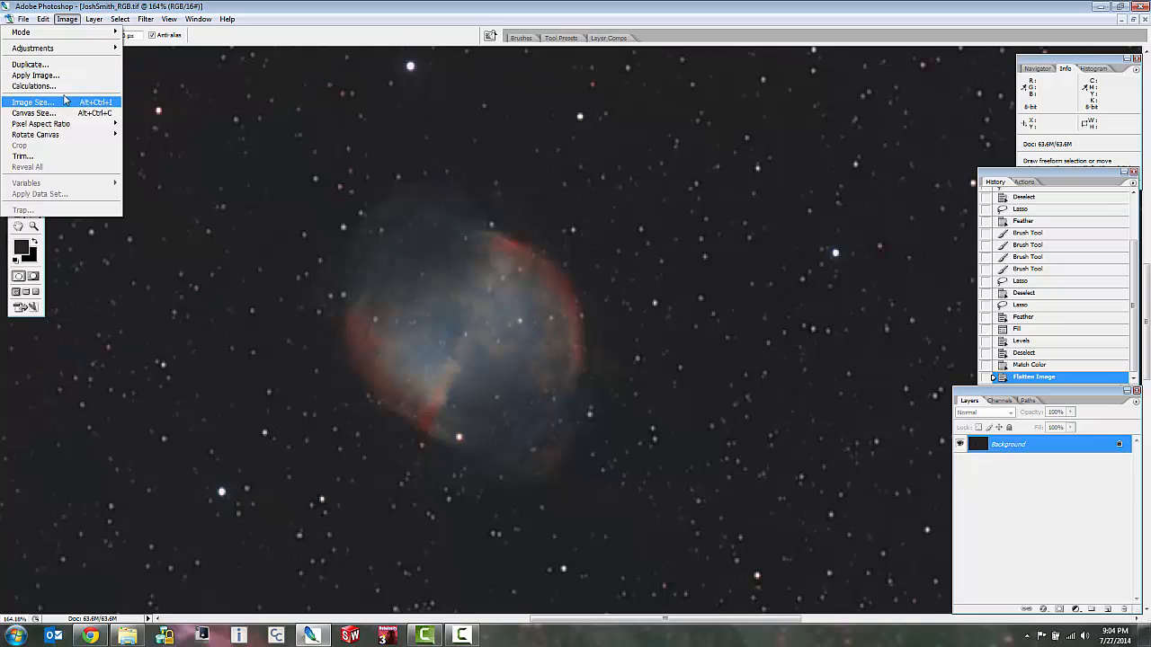
click(36, 65)
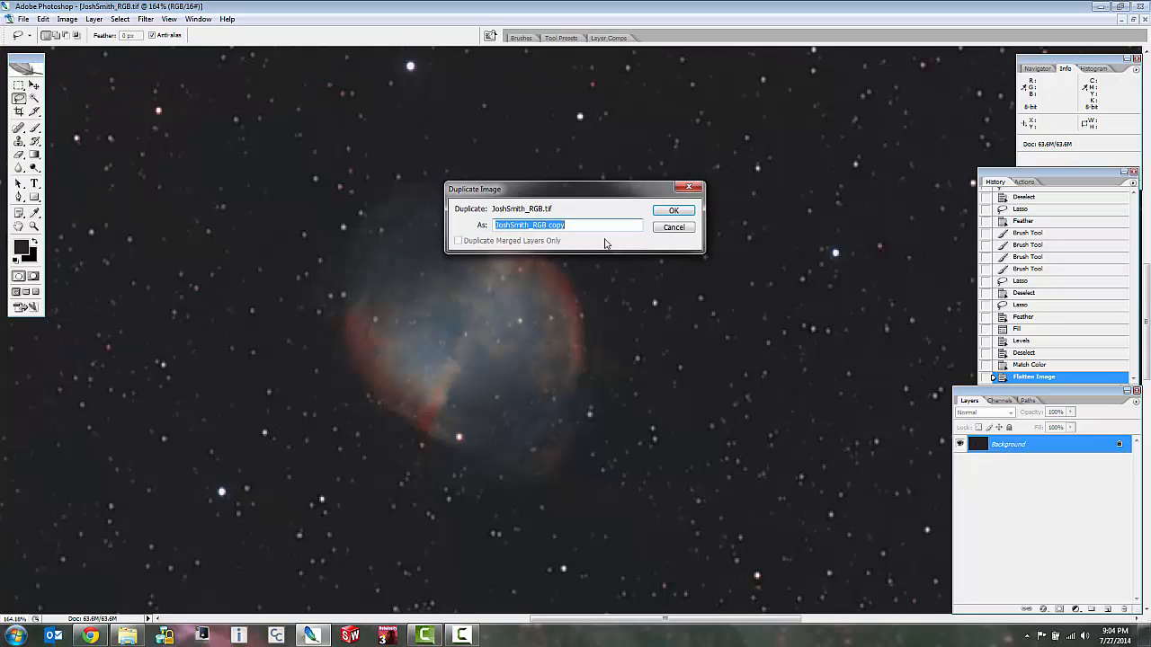
click(575, 225)
drag(477, 227, 456, 223)
key(BackSpace)
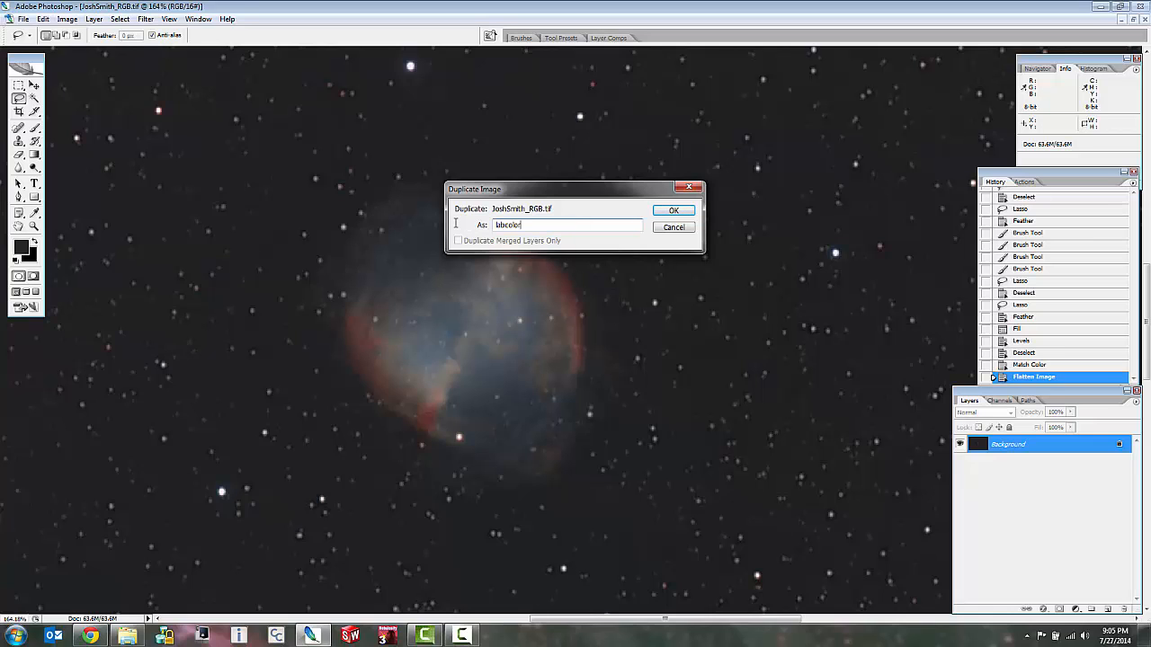
key(Return)
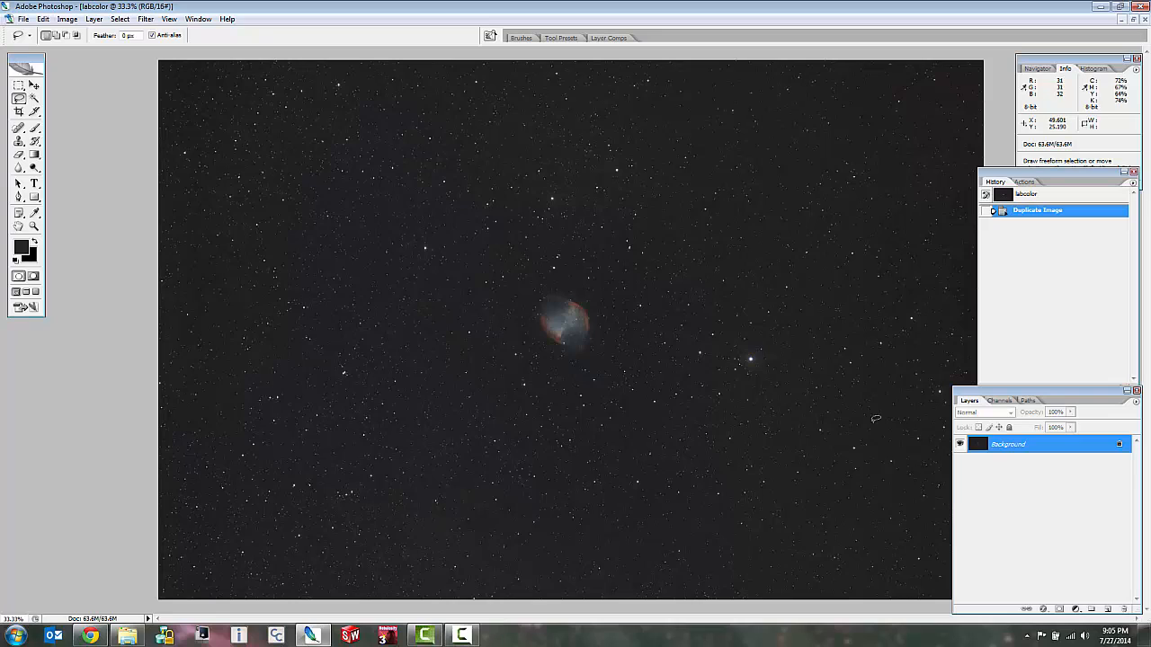
Show the channels of the labcolor image and convert it from RGB to Lab Color mode.
key(super)
click(80, 78)
click(1001, 401)
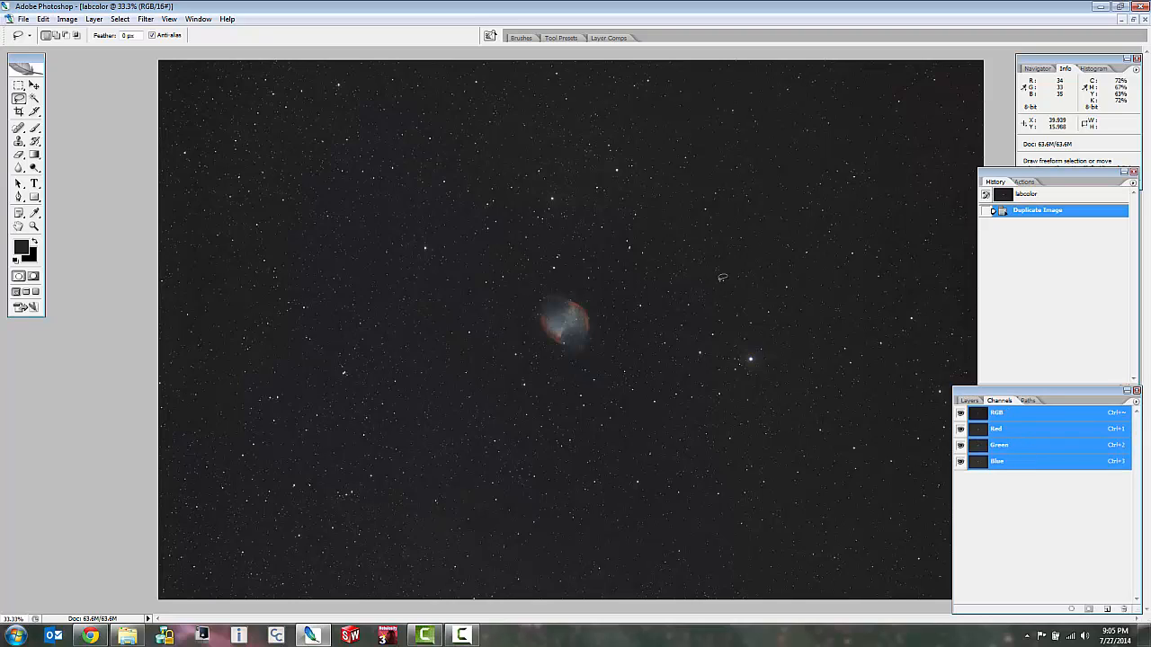
click(69, 19)
mouse_move(89, 37)
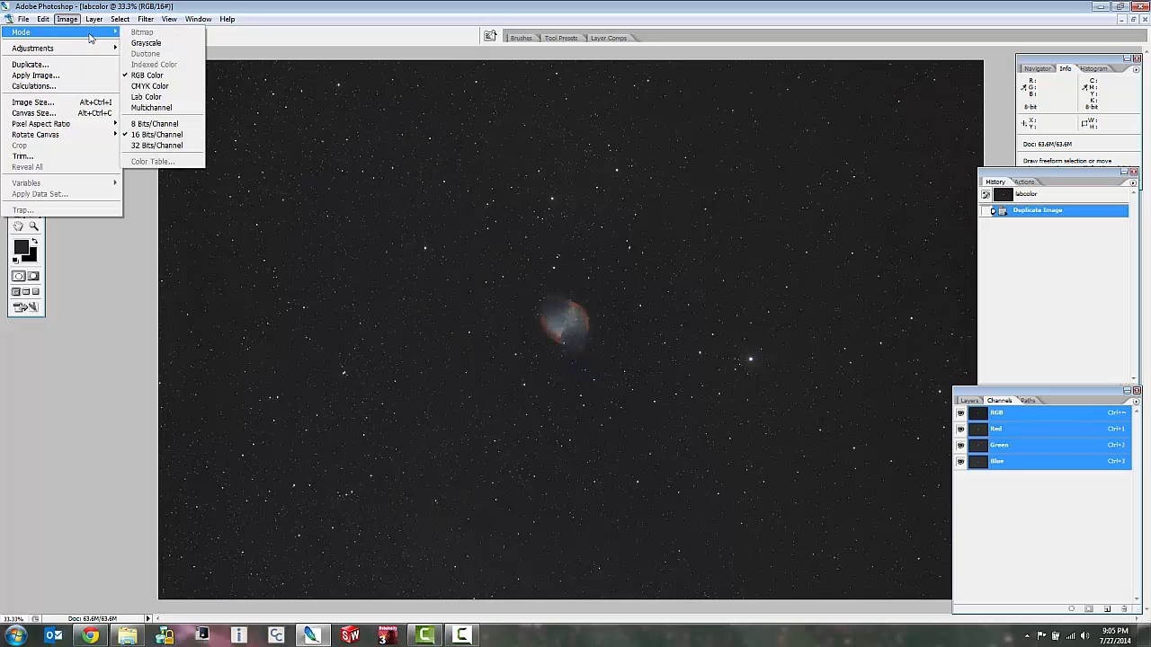
click(146, 96)
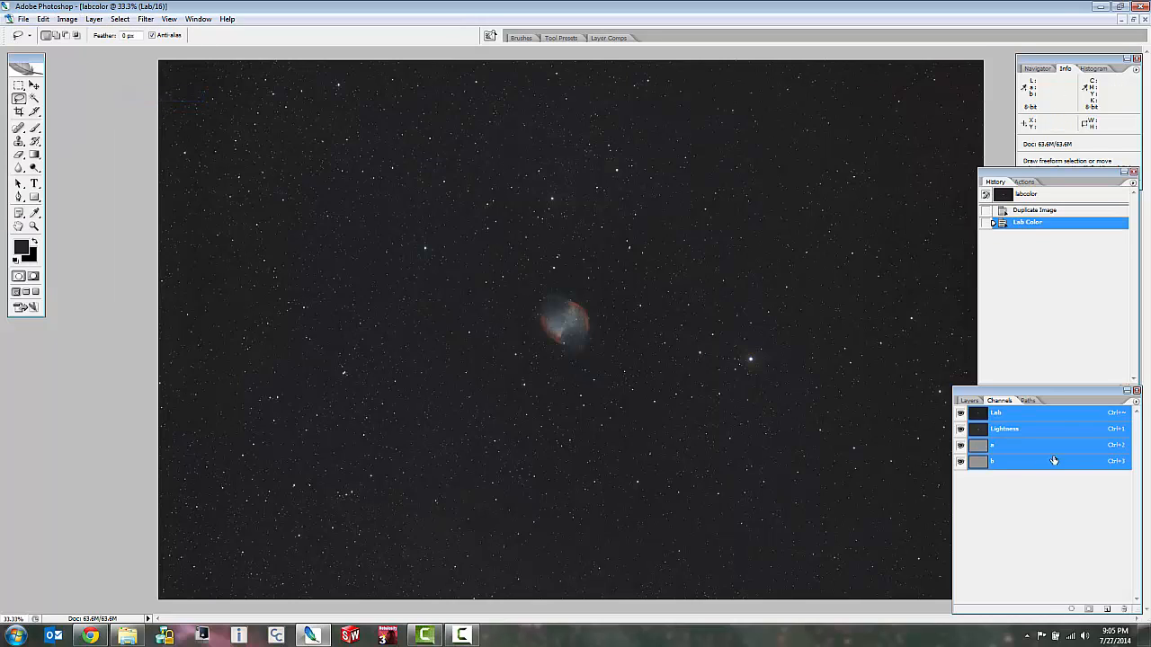
Isolate the a channel and examine the nebula in it up close.
click(1004, 452)
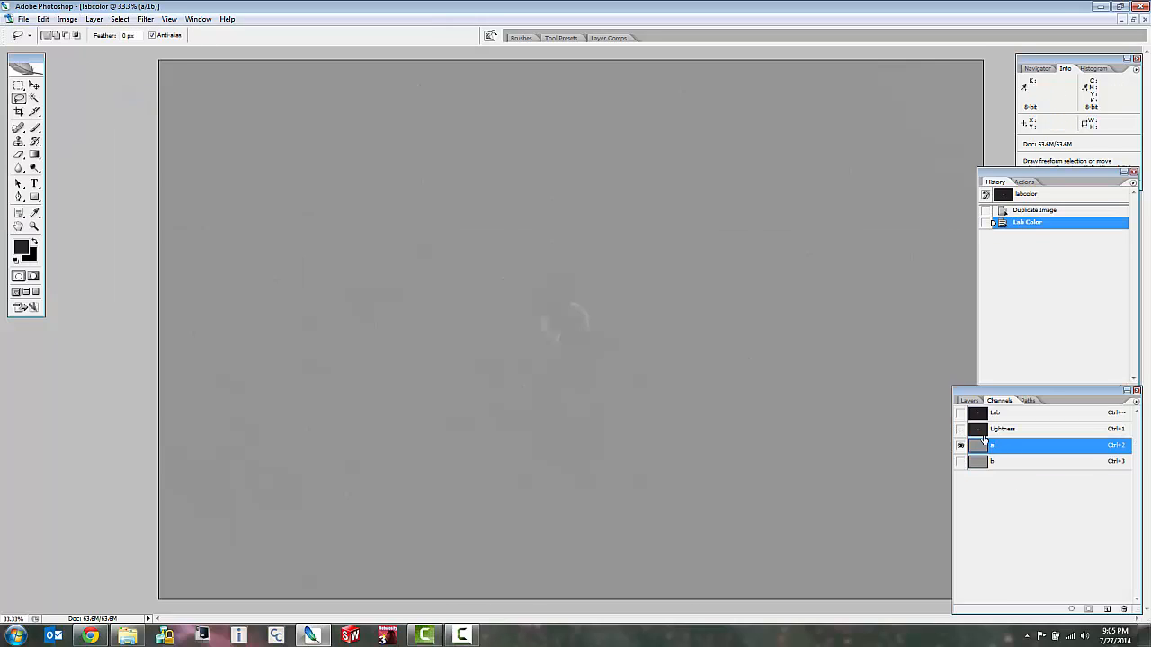
scroll(573, 306, up, 2)
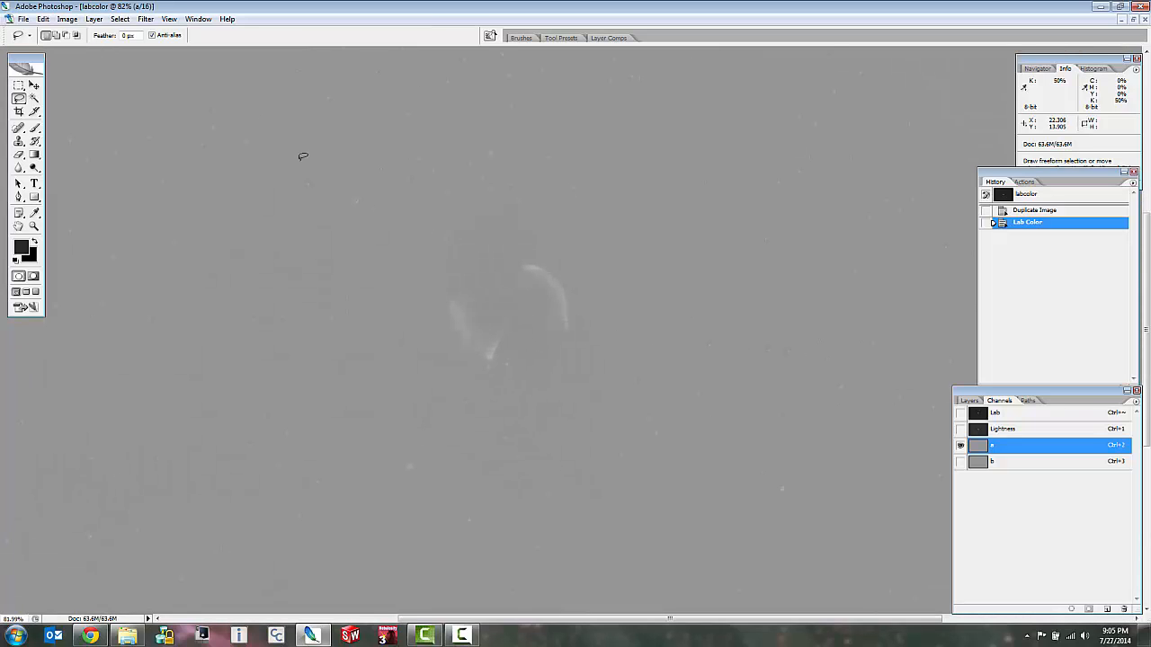
scroll(444, 267, up, 2)
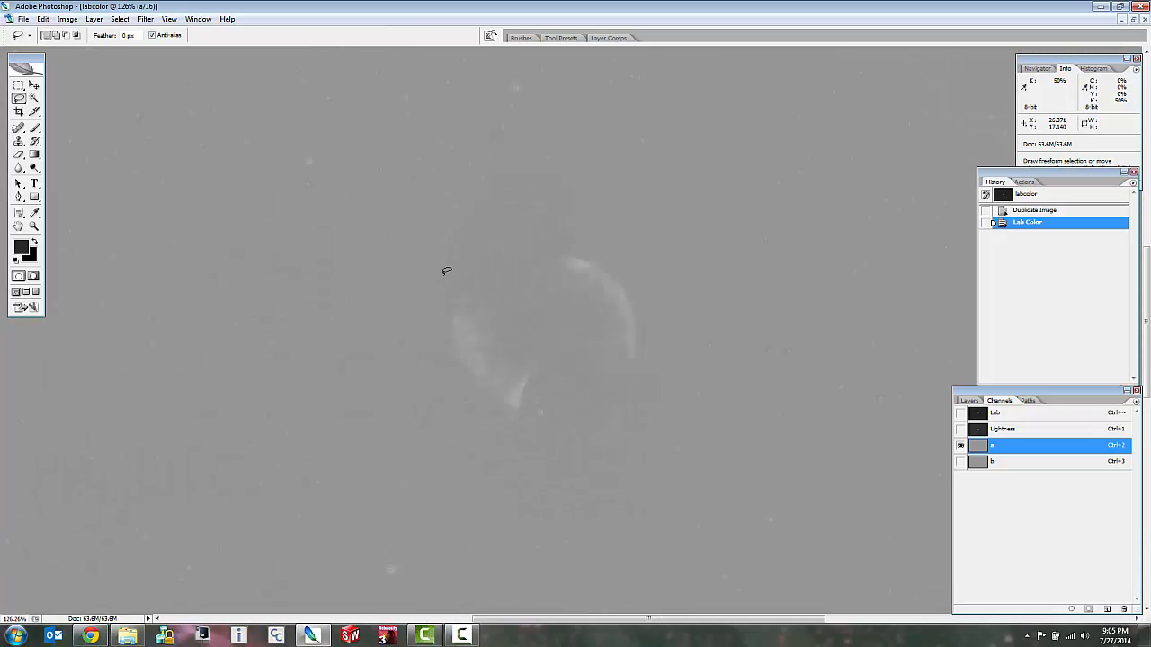
click(63, 19)
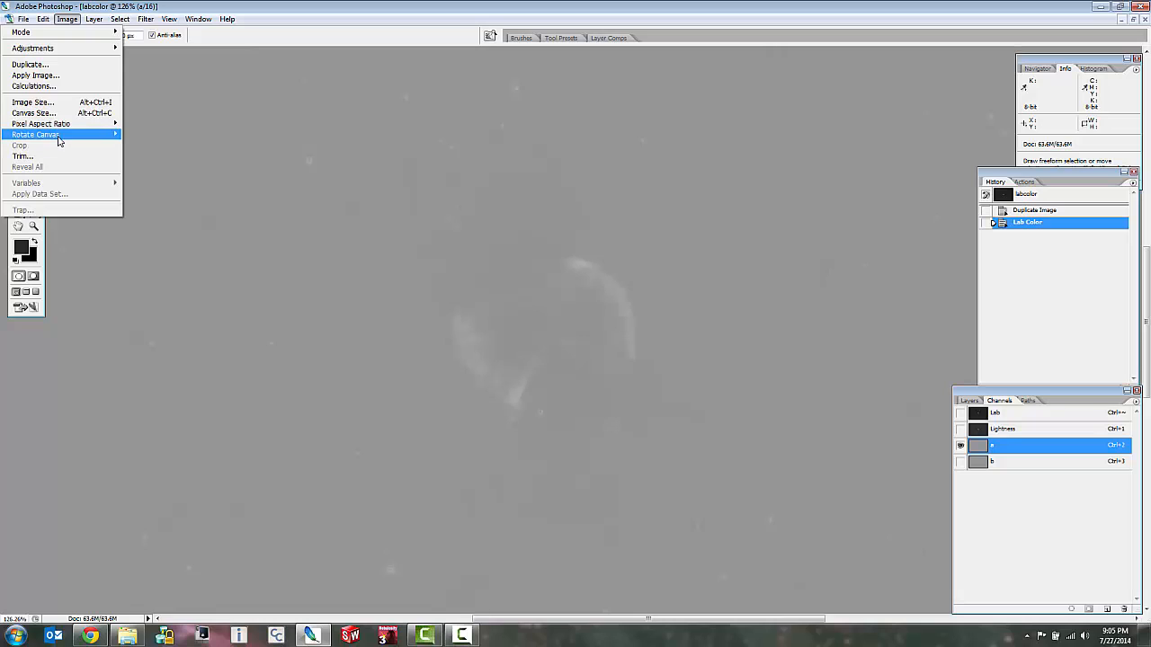
mouse_move(62, 136)
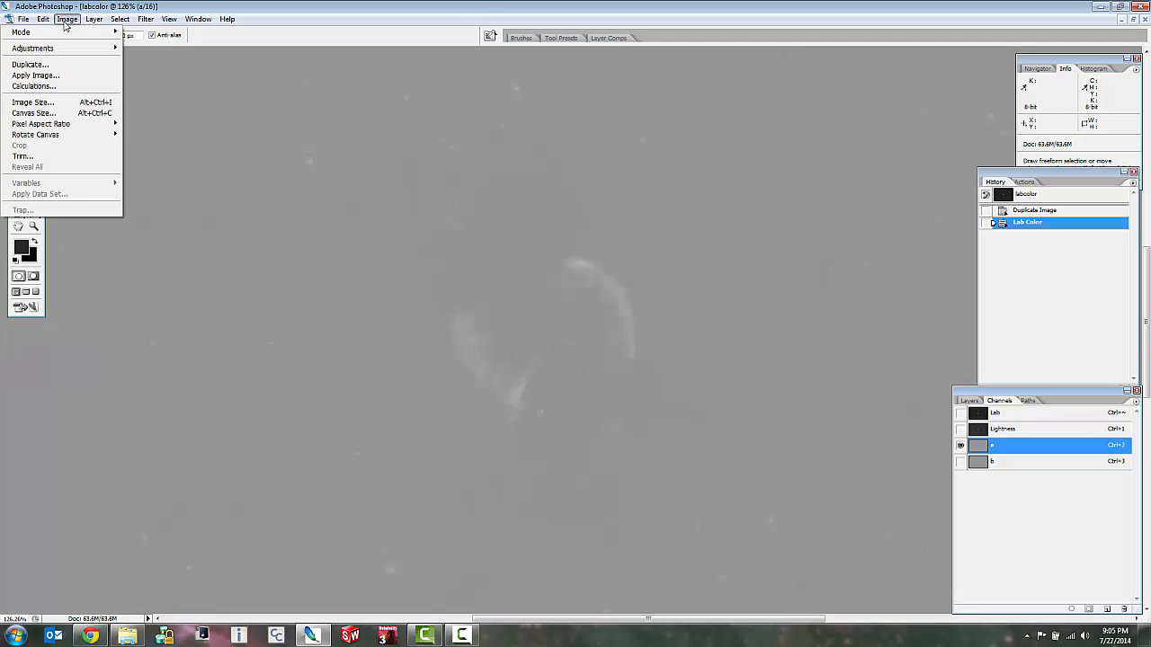
mouse_move(78, 49)
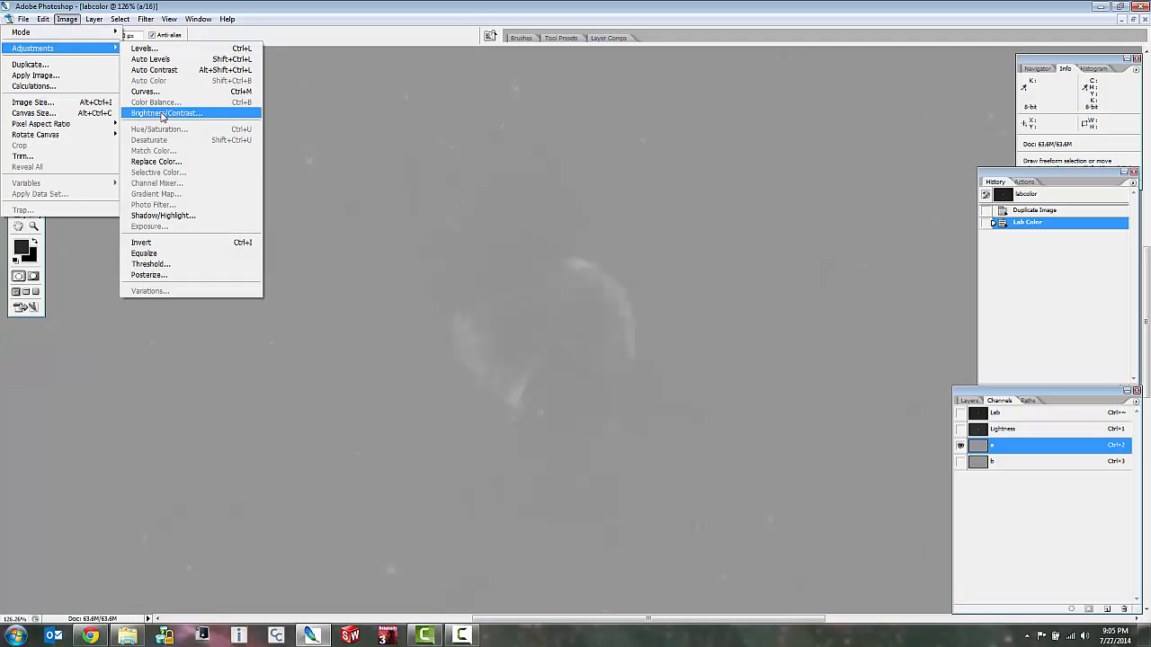
Make the b and Lightness channels visible while keeping only the a channel selected for editing.
click(963, 463)
click(961, 460)
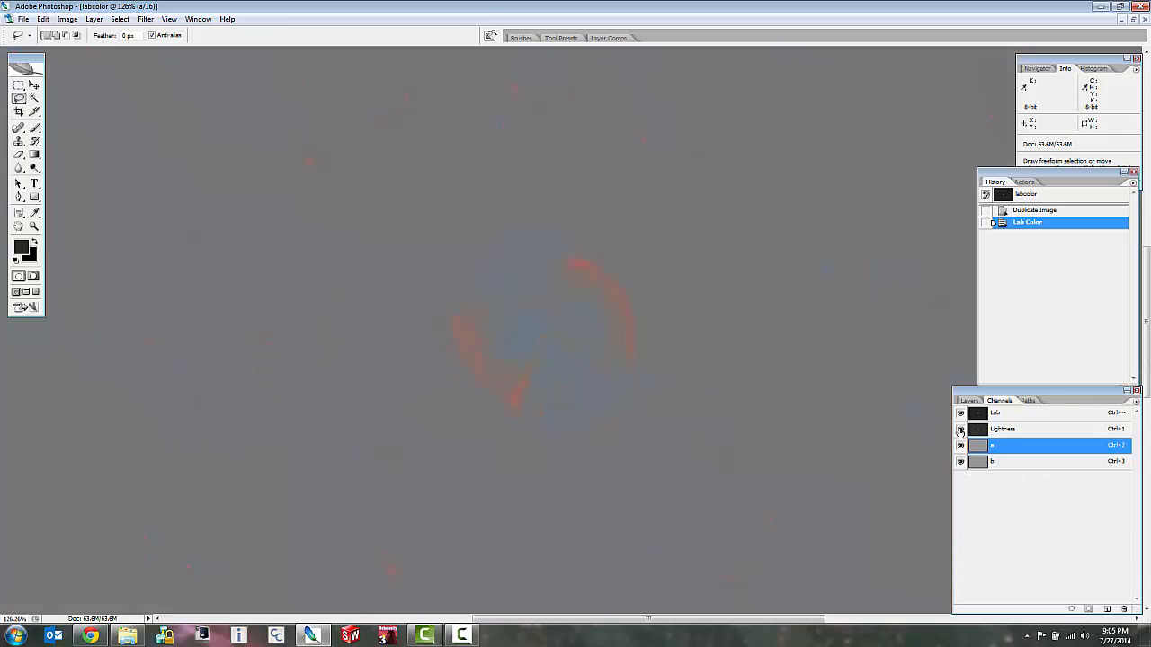
click(960, 429)
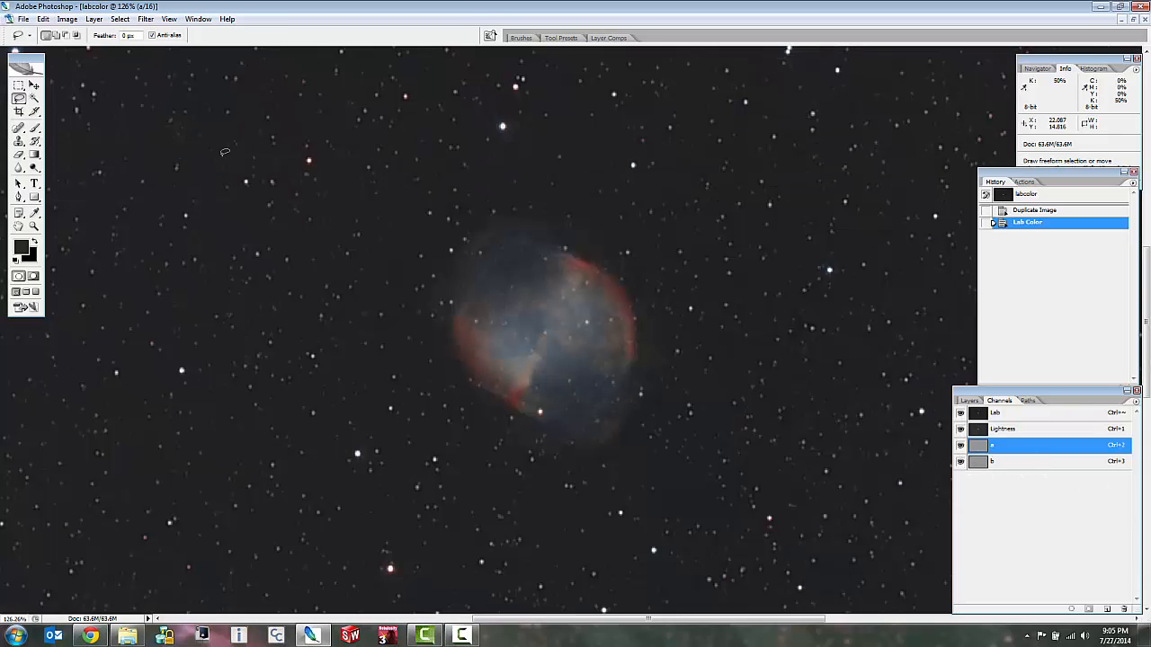
click(67, 19)
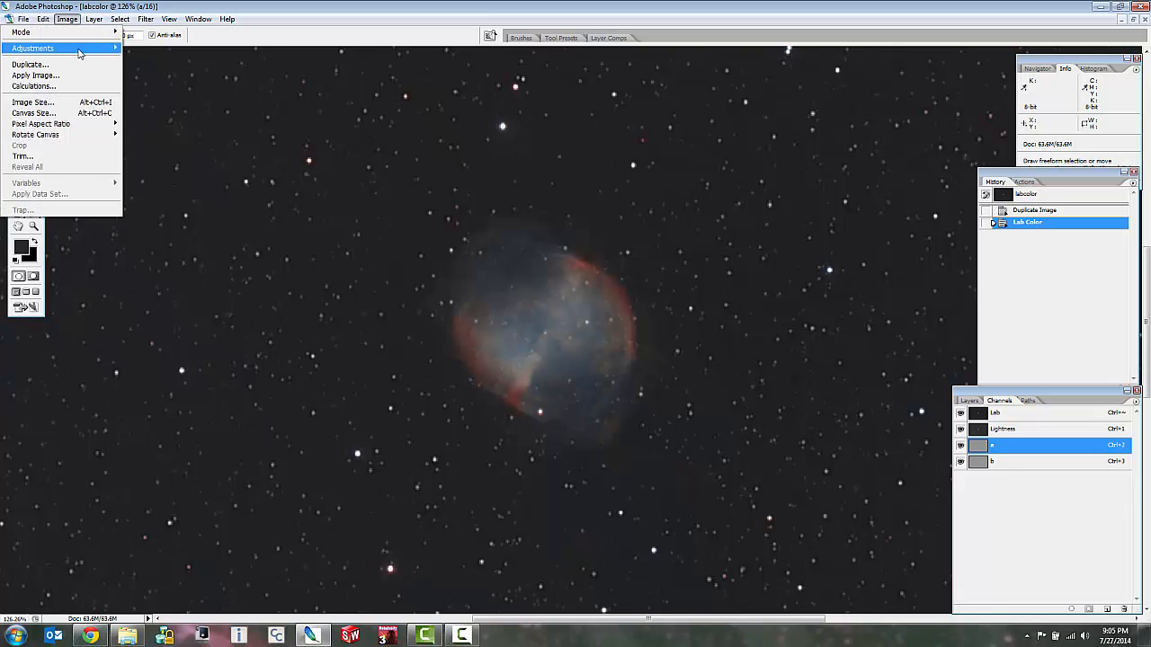
mouse_move(54, 47)
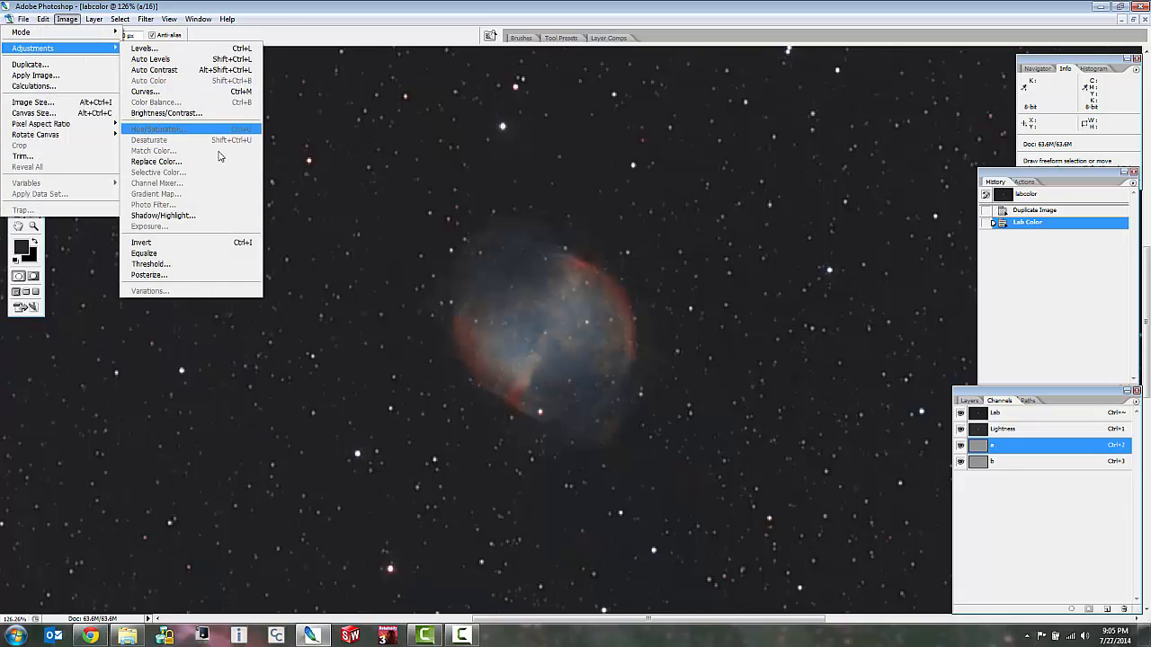
click(728, 295)
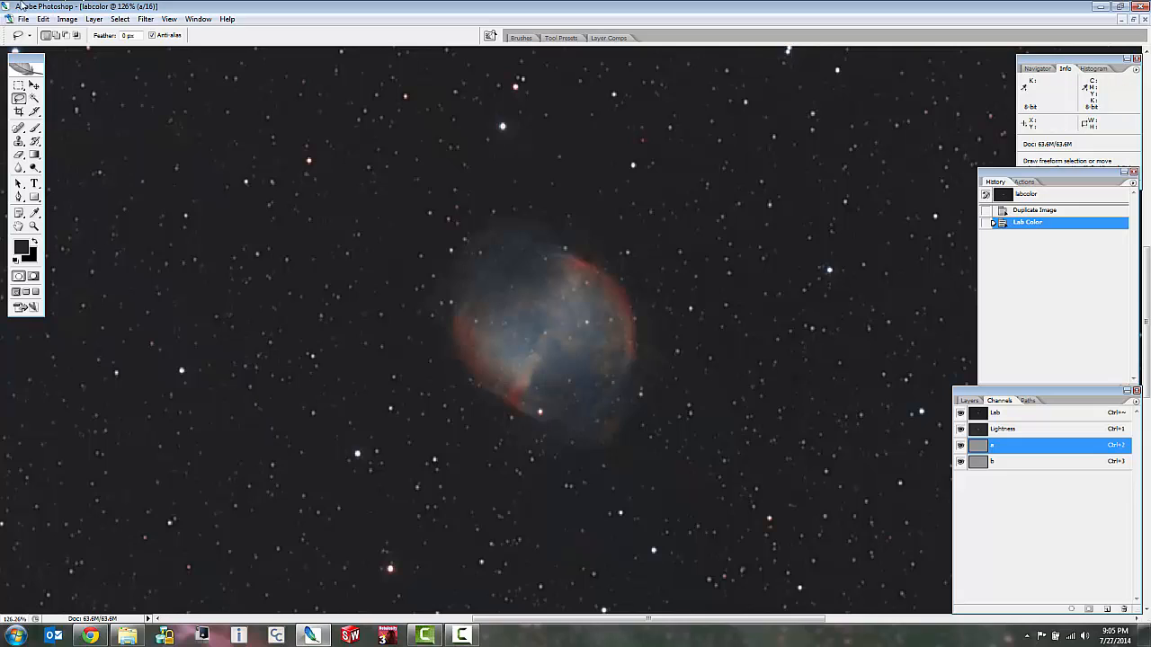
click(66, 19)
mouse_move(77, 48)
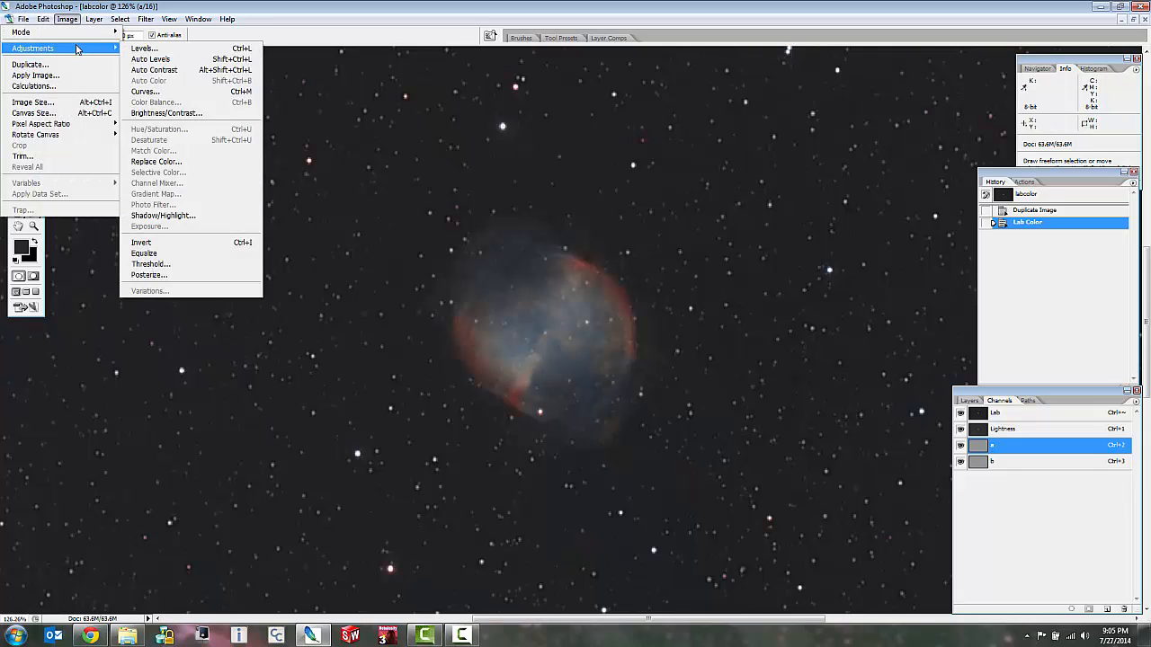
click(454, 226)
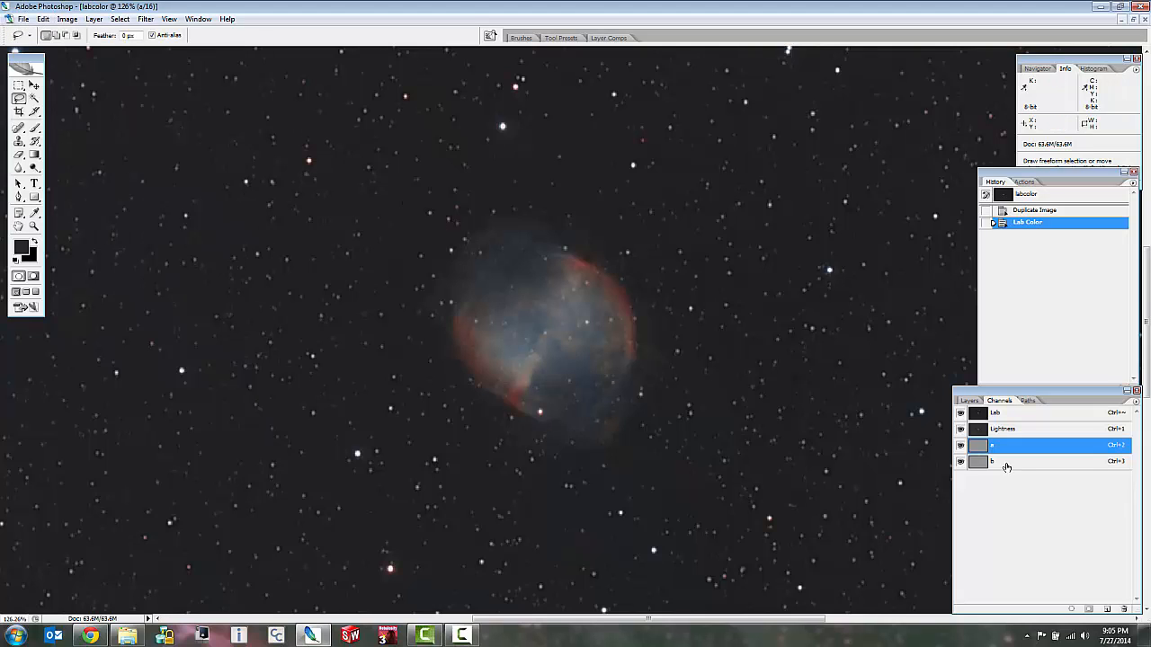
Select the b channel for editing with all channels visible, and switch to the layer list.
click(1005, 463)
click(968, 400)
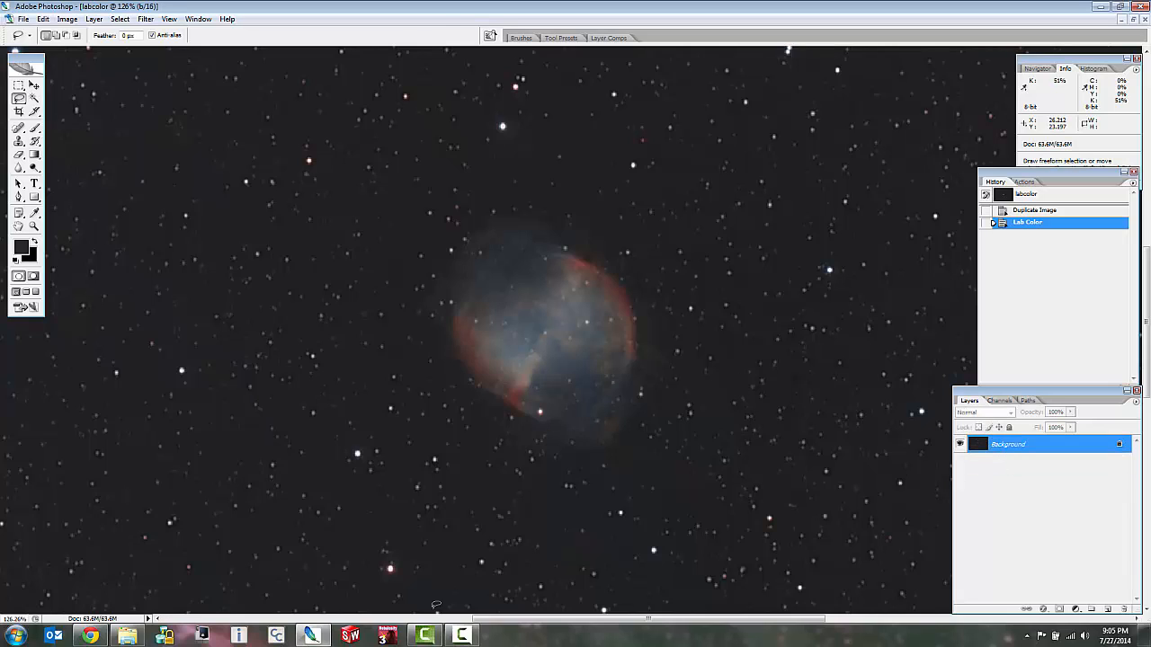
click(461, 636)
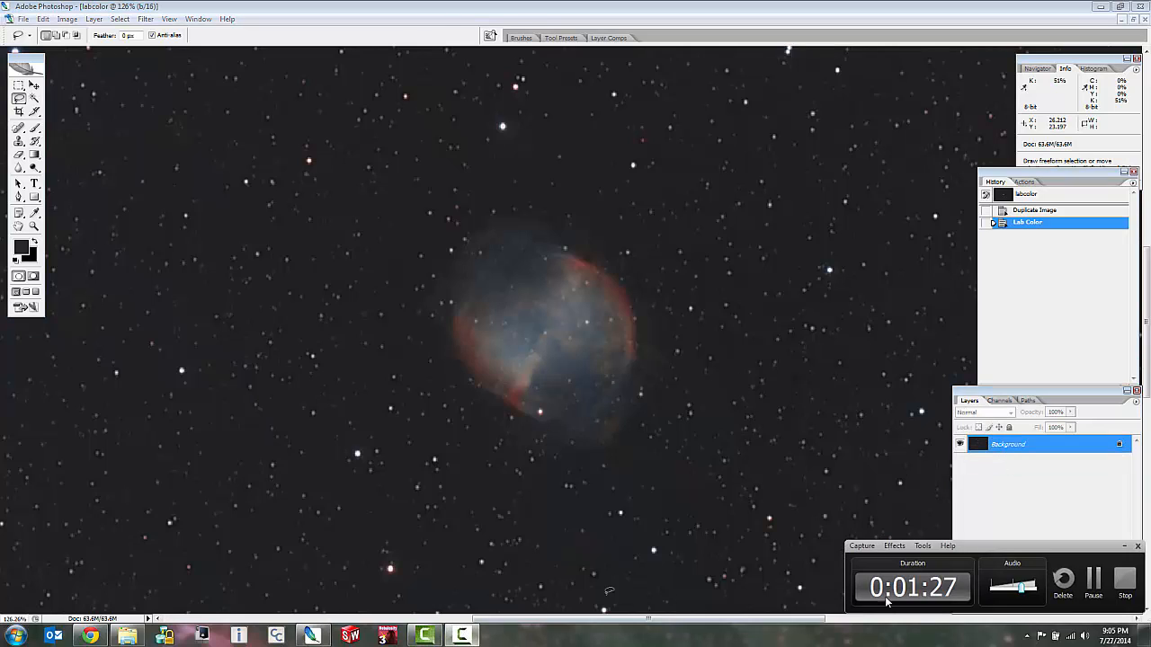
click(1123, 583)
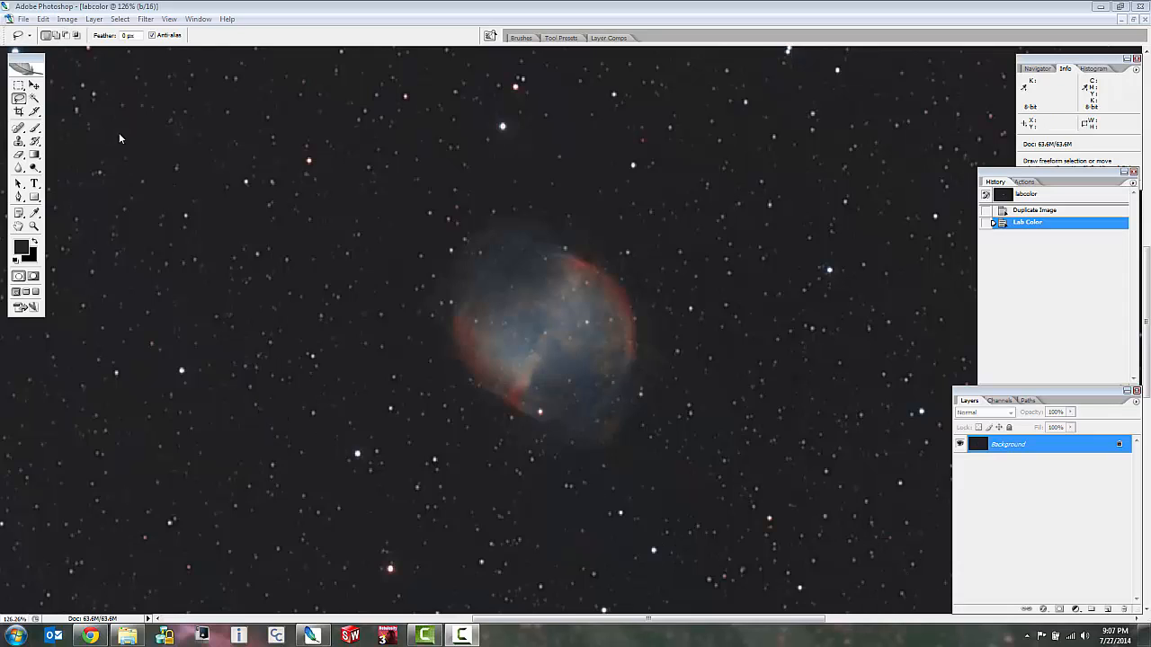
click(66, 20)
mouse_move(66, 51)
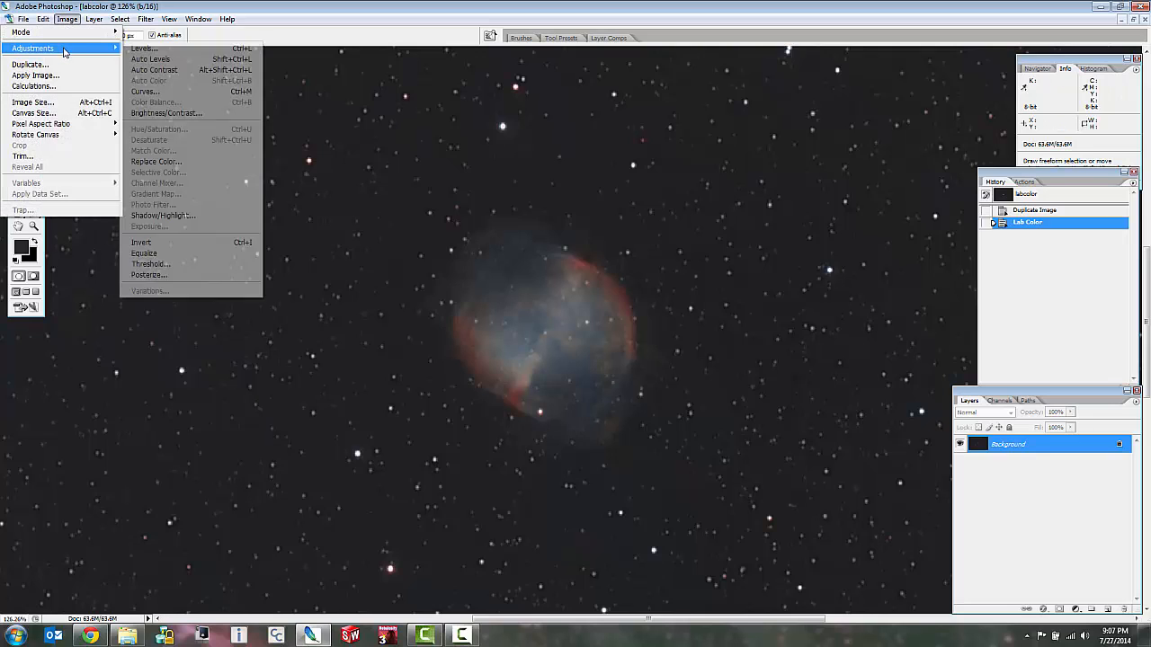
click(165, 113)
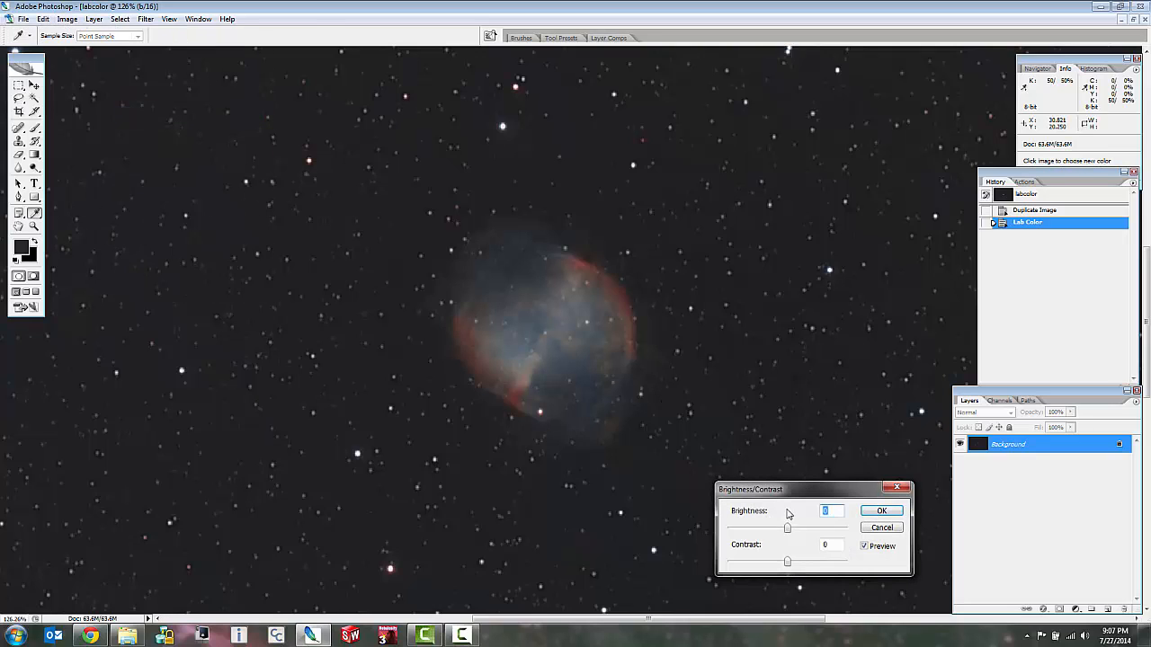
click(882, 528)
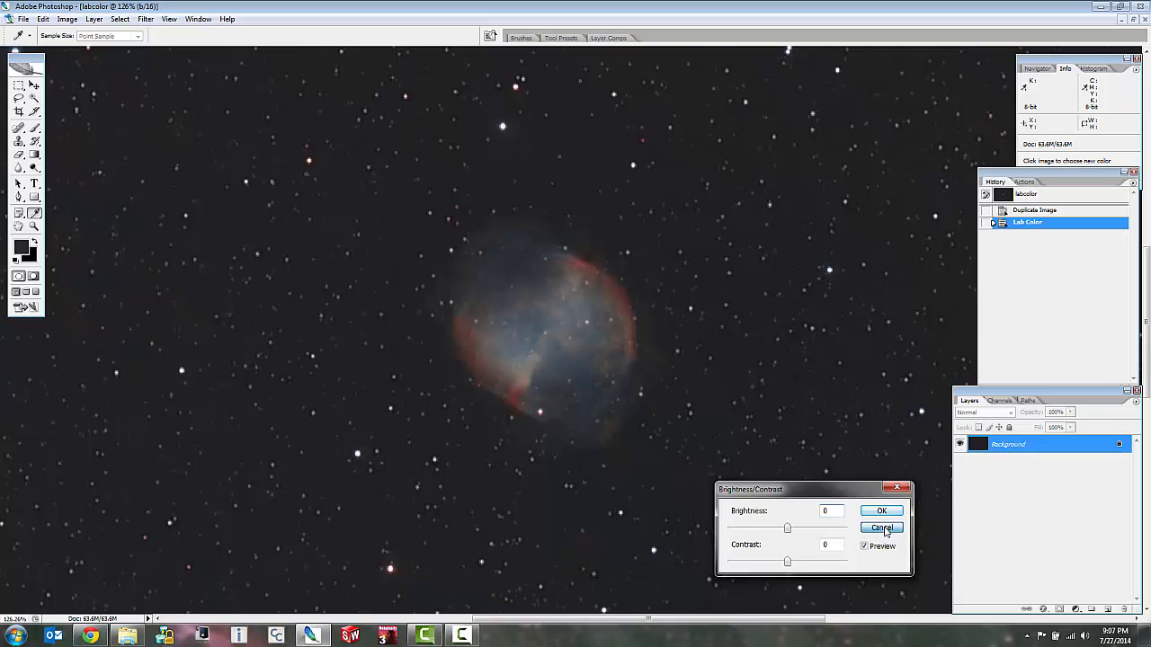
key(l)
Raise the contrast of the b channel to +28 with Brightness/Contrast, keeping brightness at 0.
click(1000, 400)
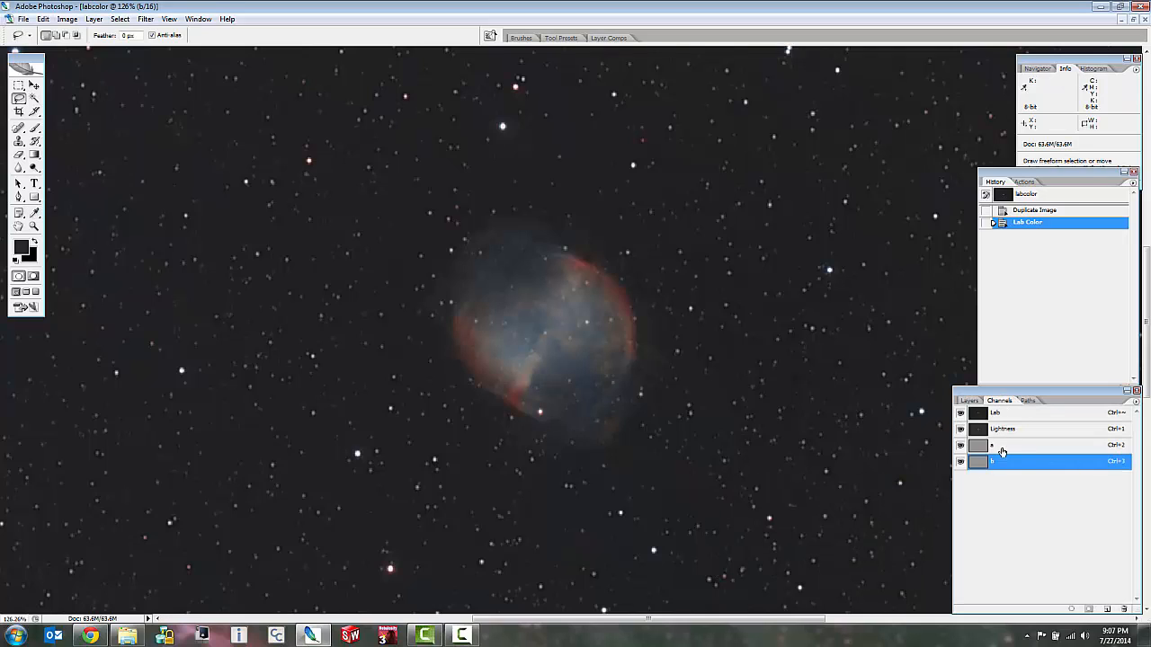
click(72, 21)
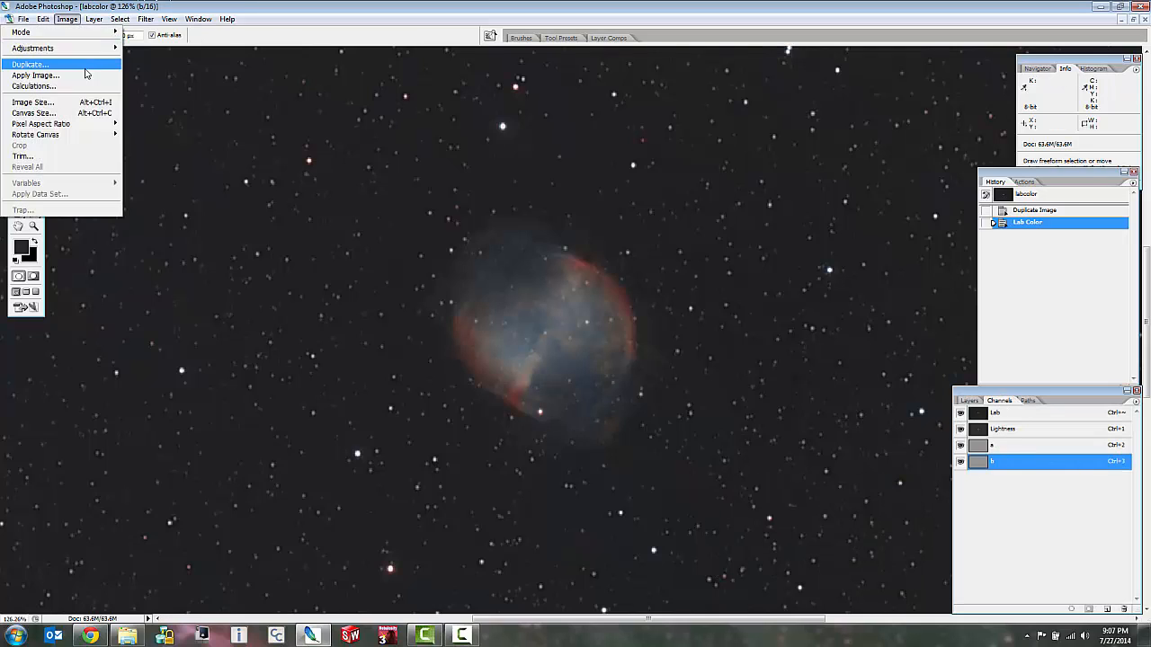
mouse_move(101, 54)
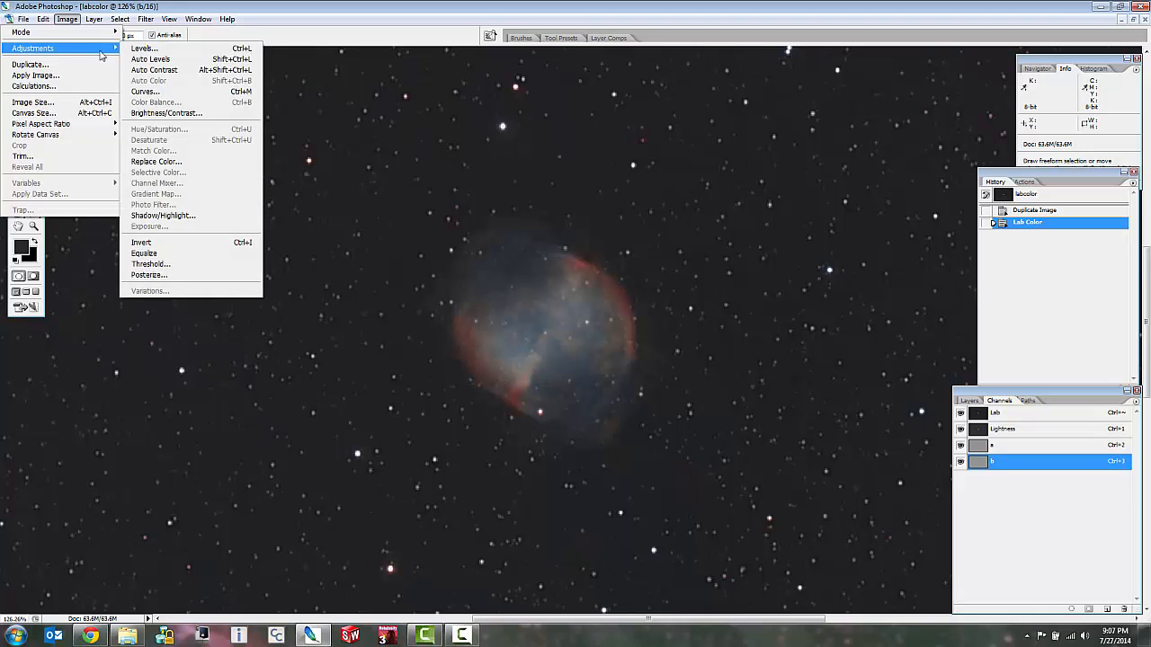
click(166, 113)
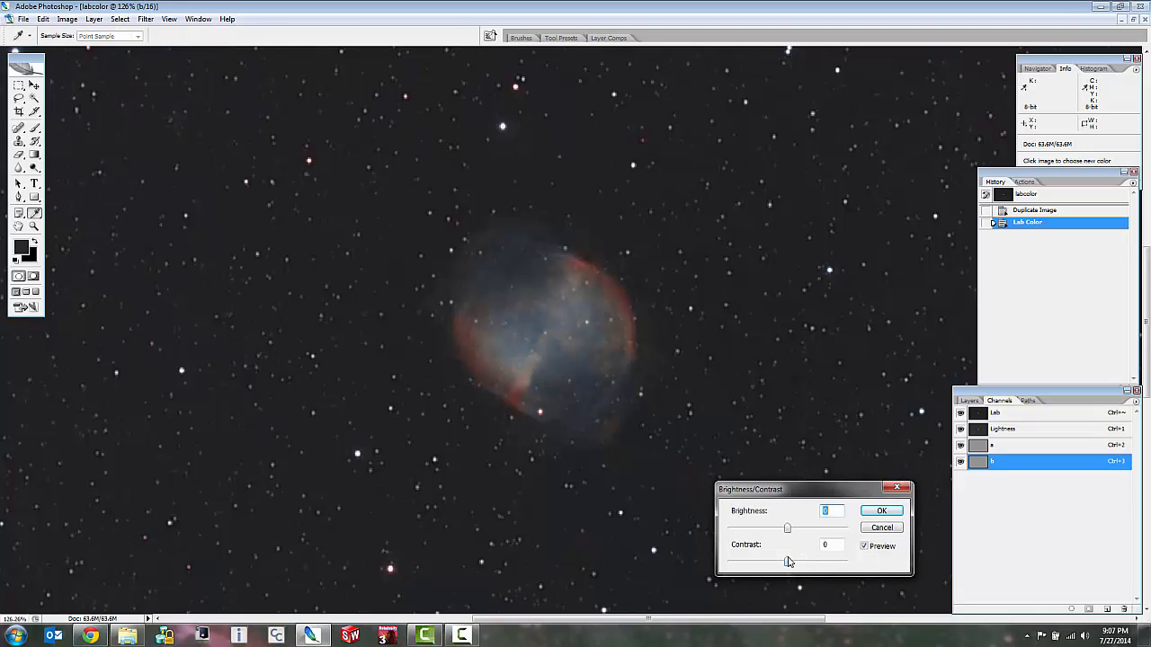
drag(789, 565, 806, 570)
click(877, 511)
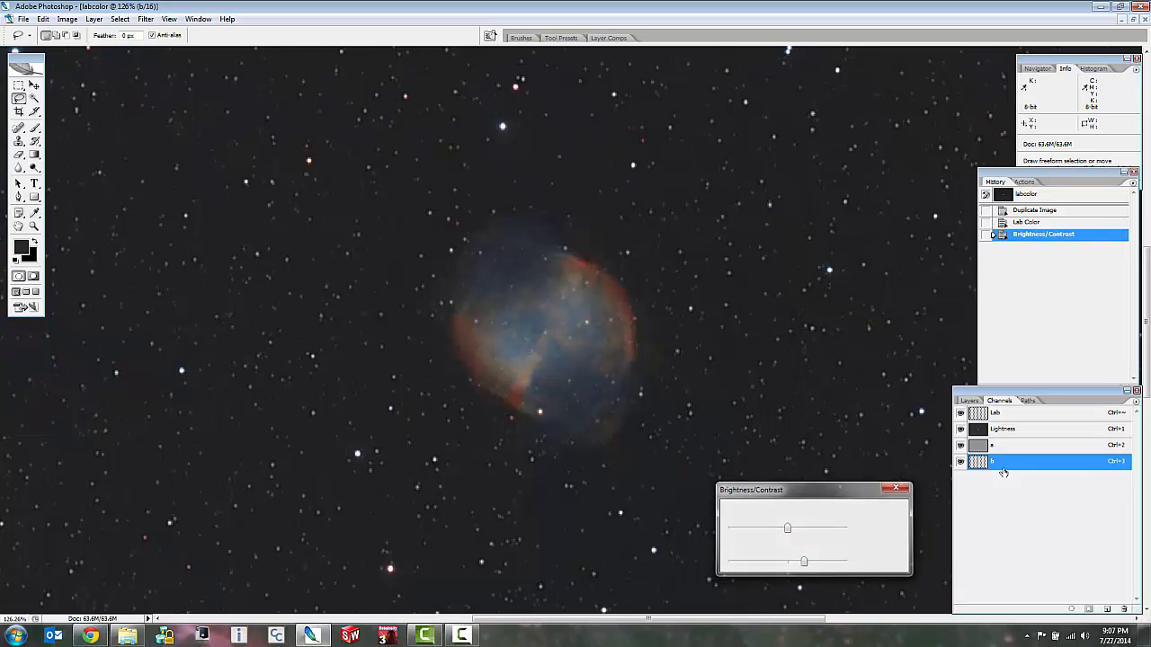
Select the a channel for editing and raise its contrast to +26 with Brightness/Contrast.
click(1007, 446)
key(l)
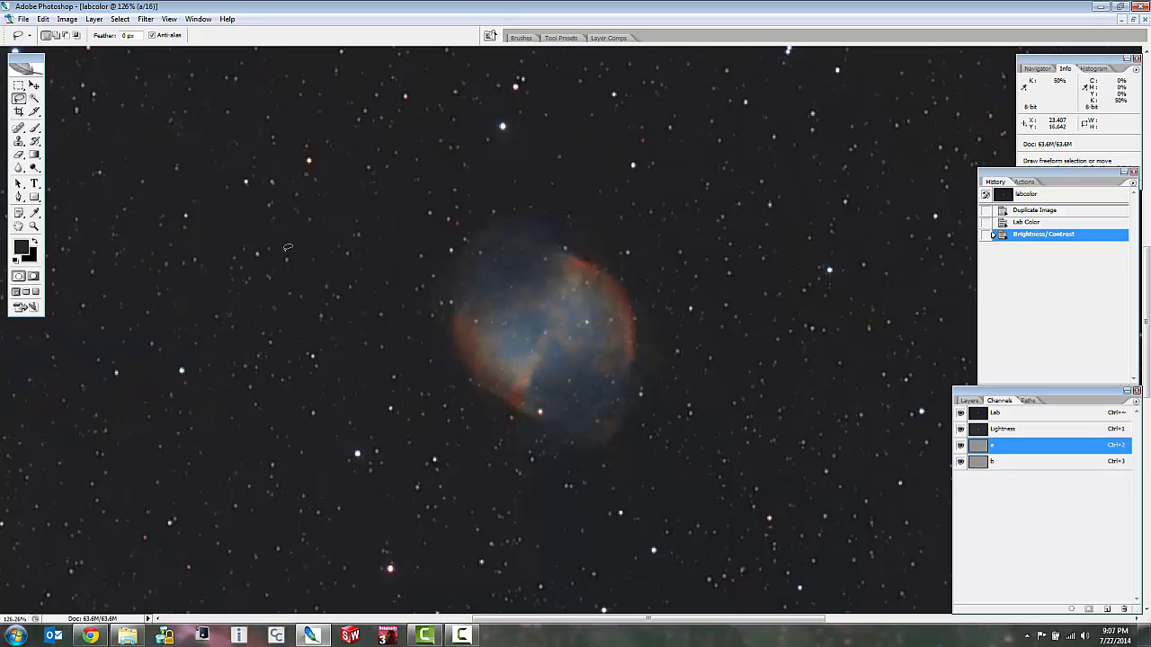
click(67, 19)
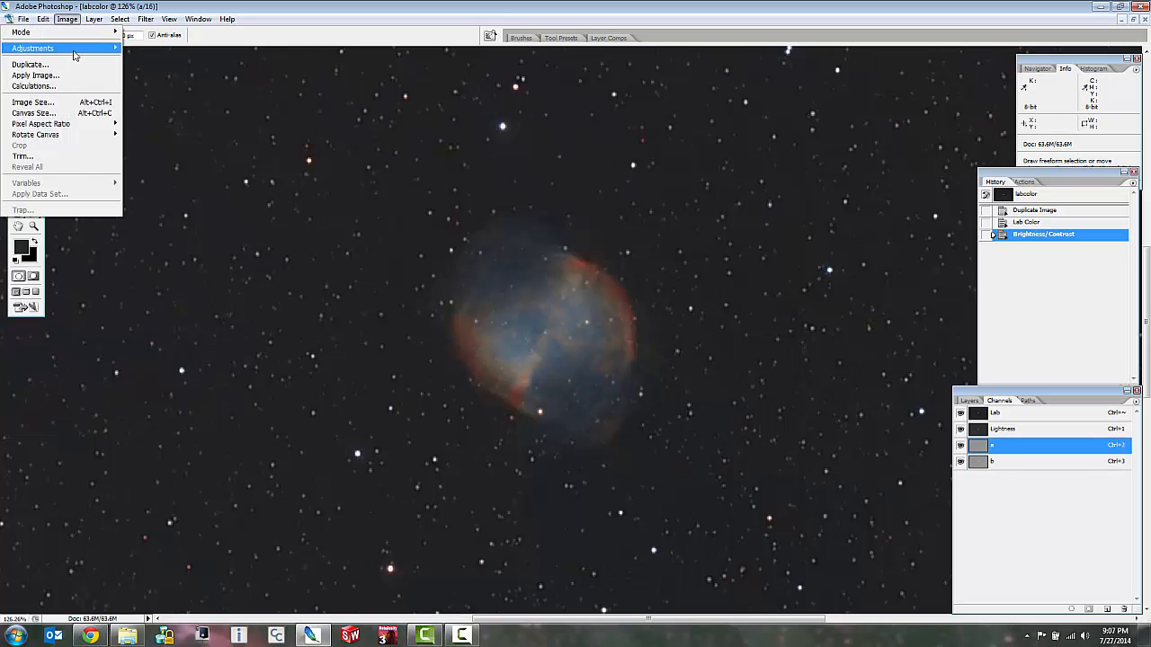
mouse_move(75, 55)
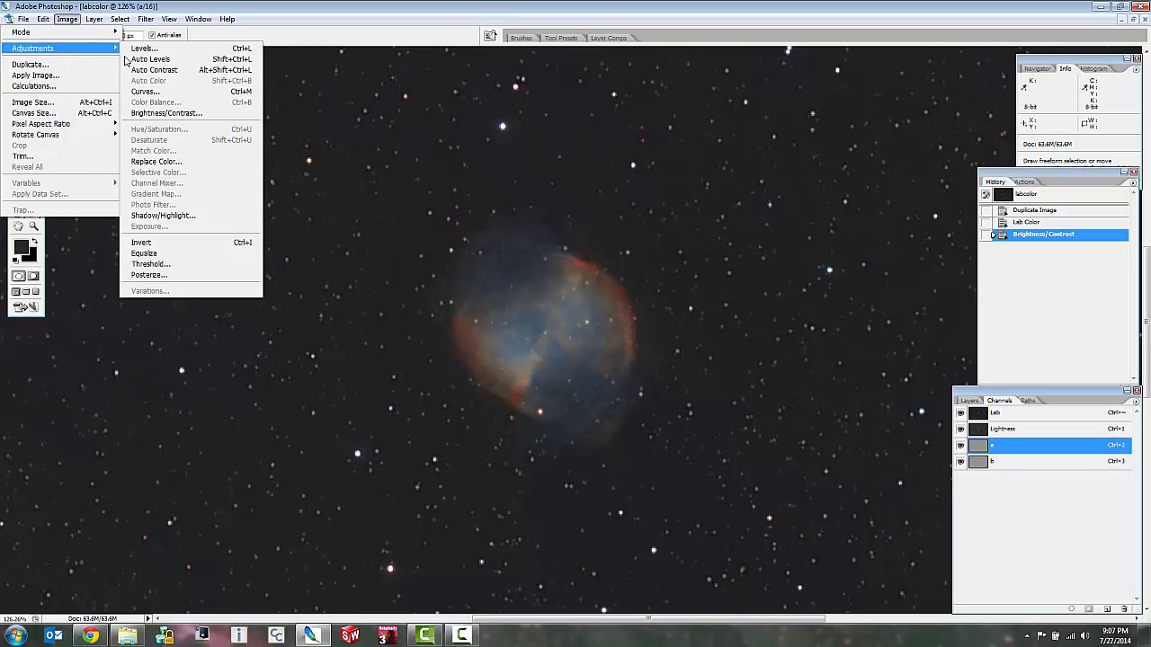
click(186, 114)
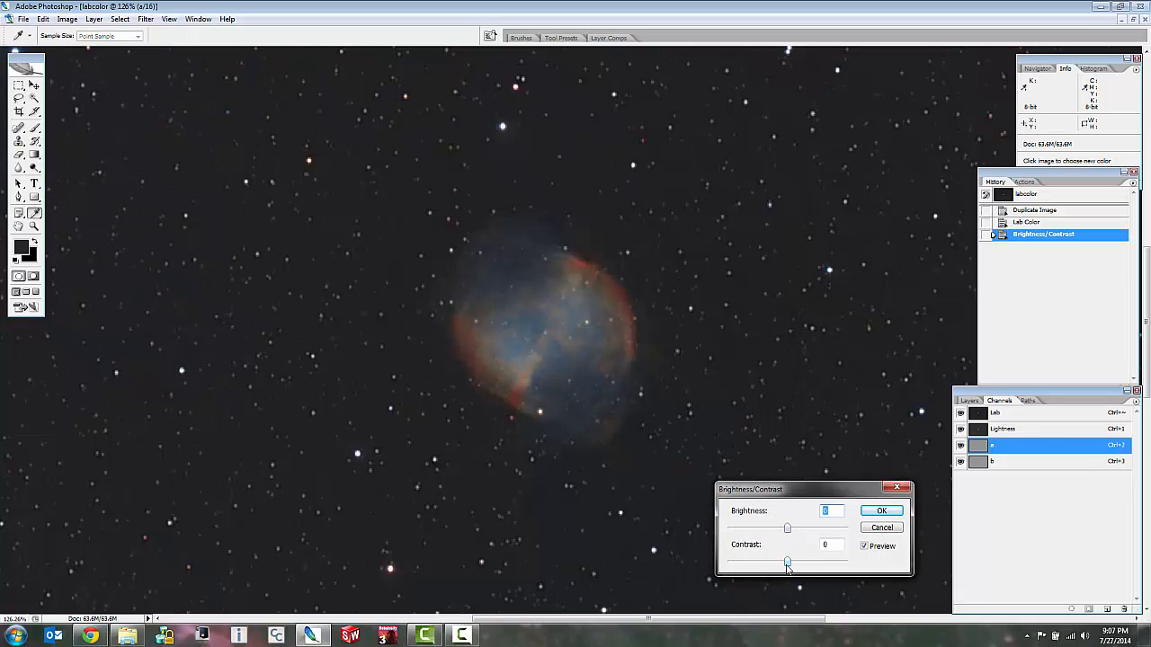
drag(787, 565, 800, 569)
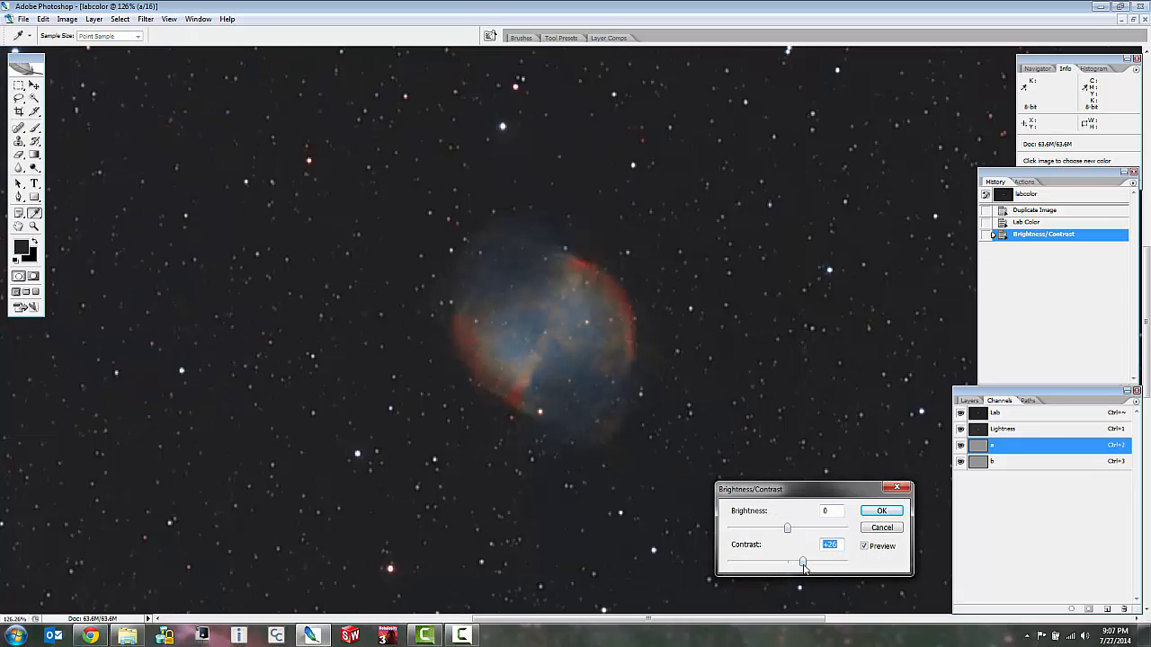
click(884, 512)
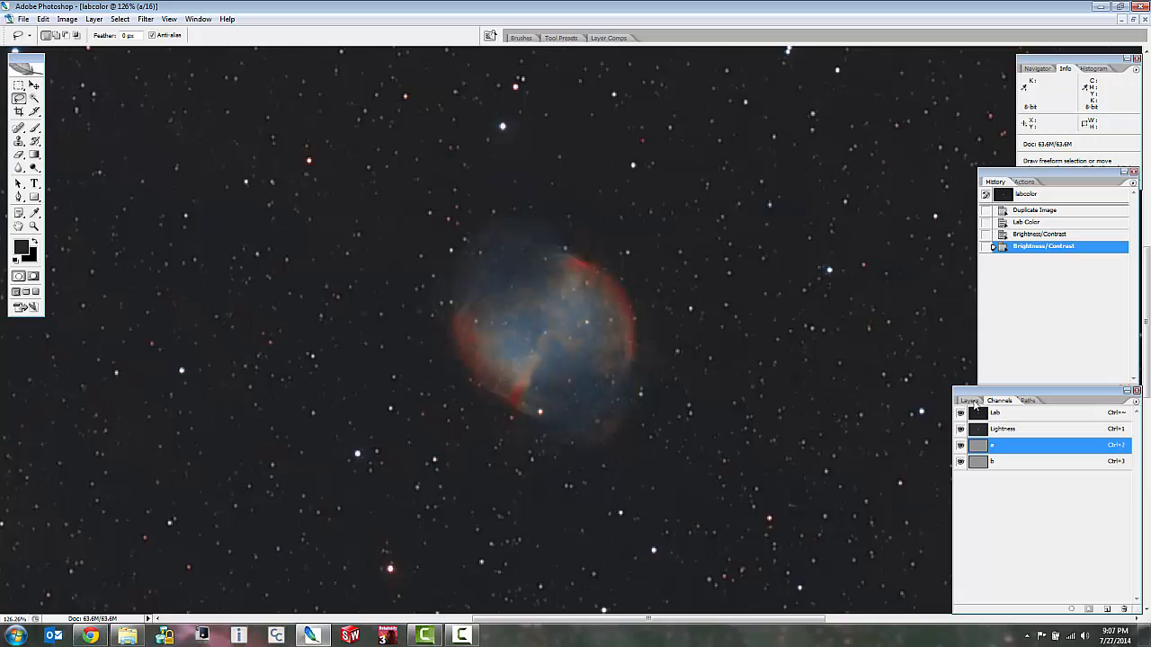
Return to the layer list and examine the nebula, bright stars and background color up close and in full view.
click(969, 400)
scroll(809, 420, down, 4)
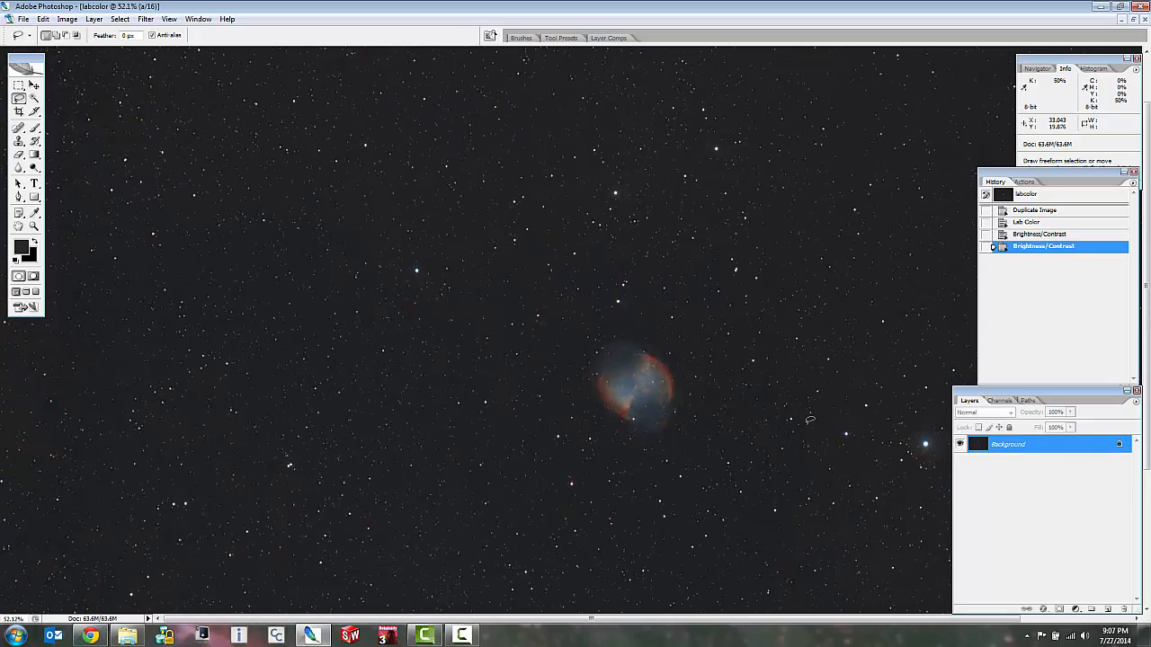
scroll(809, 420, up, 4)
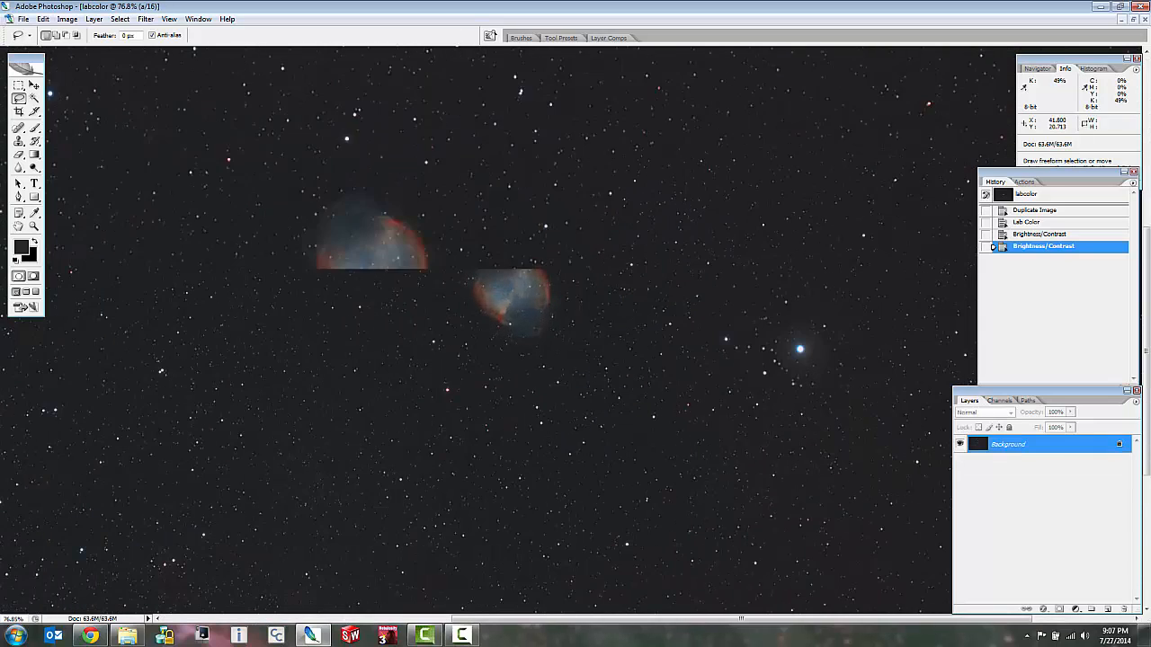
scroll(779, 352, up, 5)
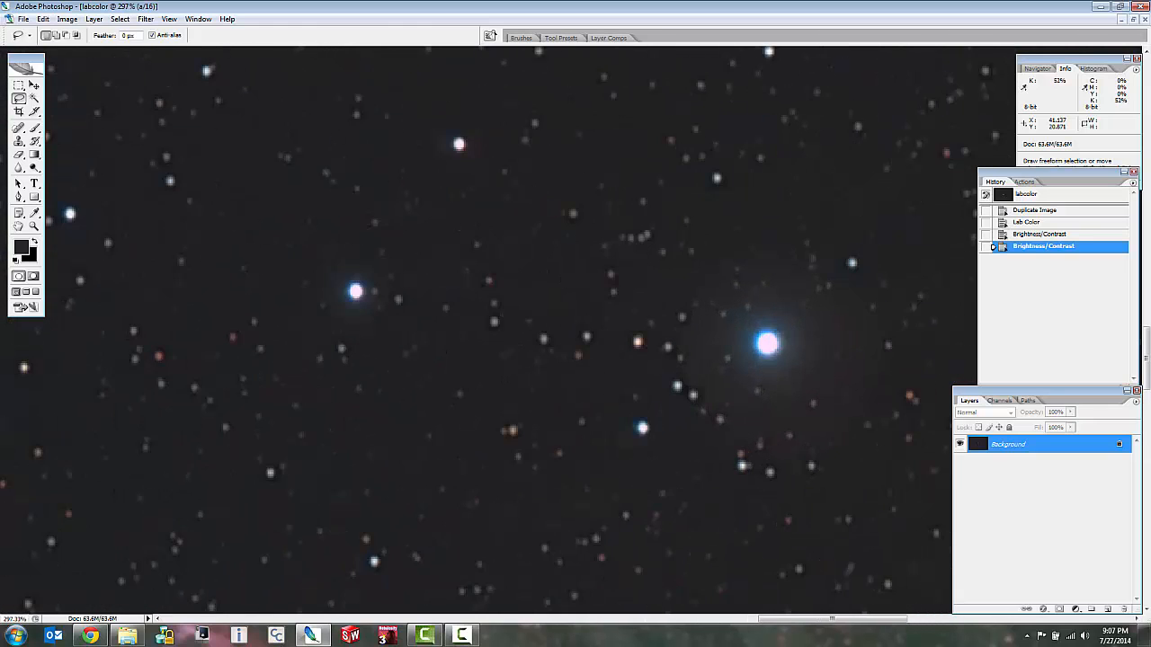
scroll(770, 352, down, 6)
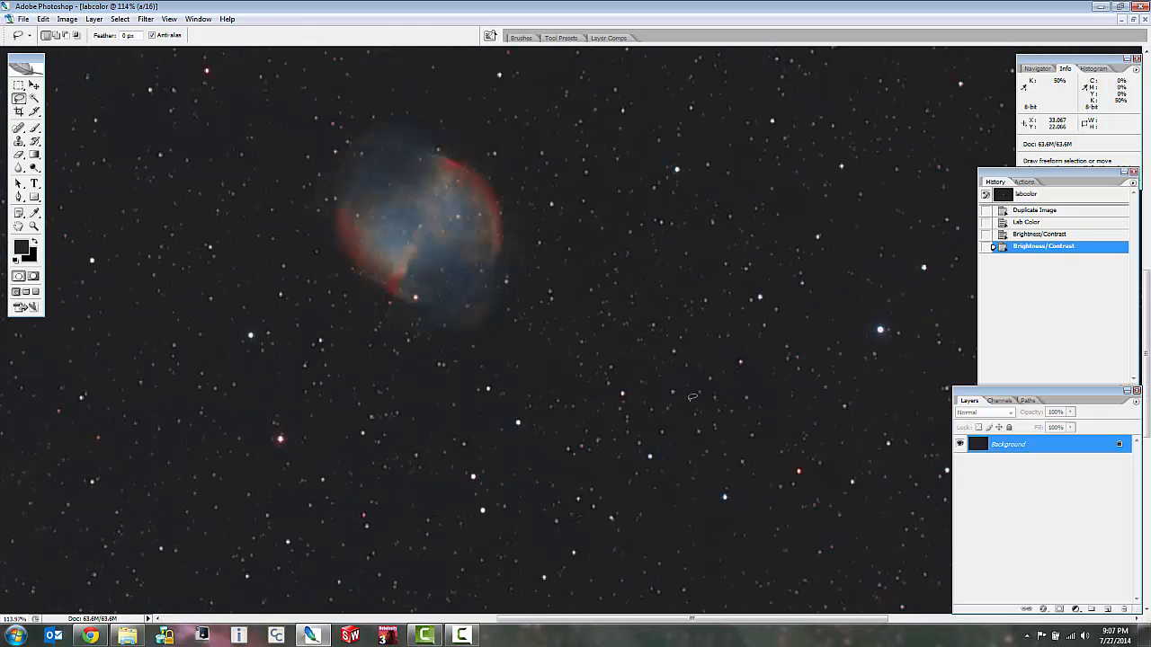
scroll(630, 450, down, 2)
scroll(635, 477, up, 5)
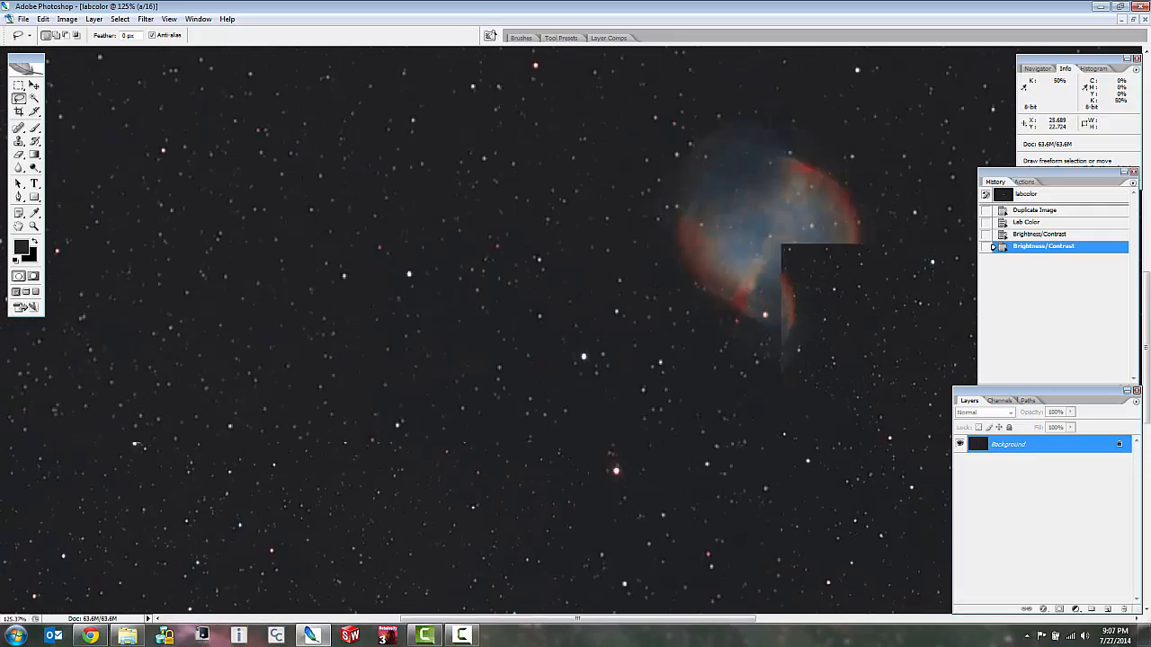
scroll(634, 477, down, 5)
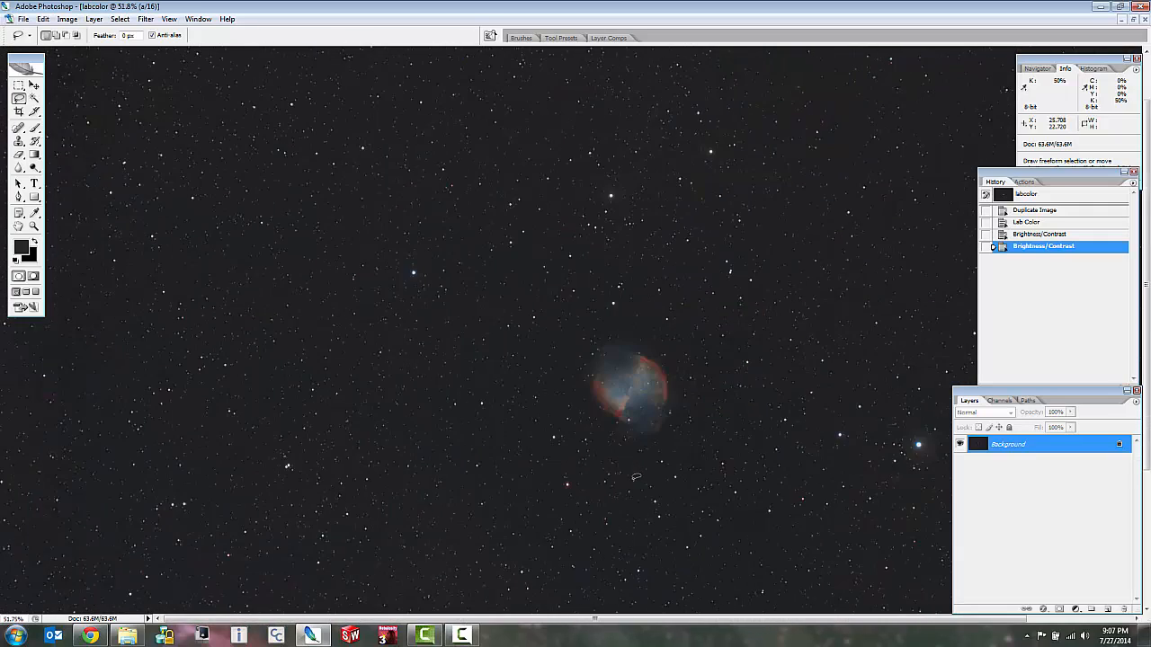
Convert the labcolor image from Lab Color back to RGB Color mode.
click(24, 20)
mouse_move(68, 19)
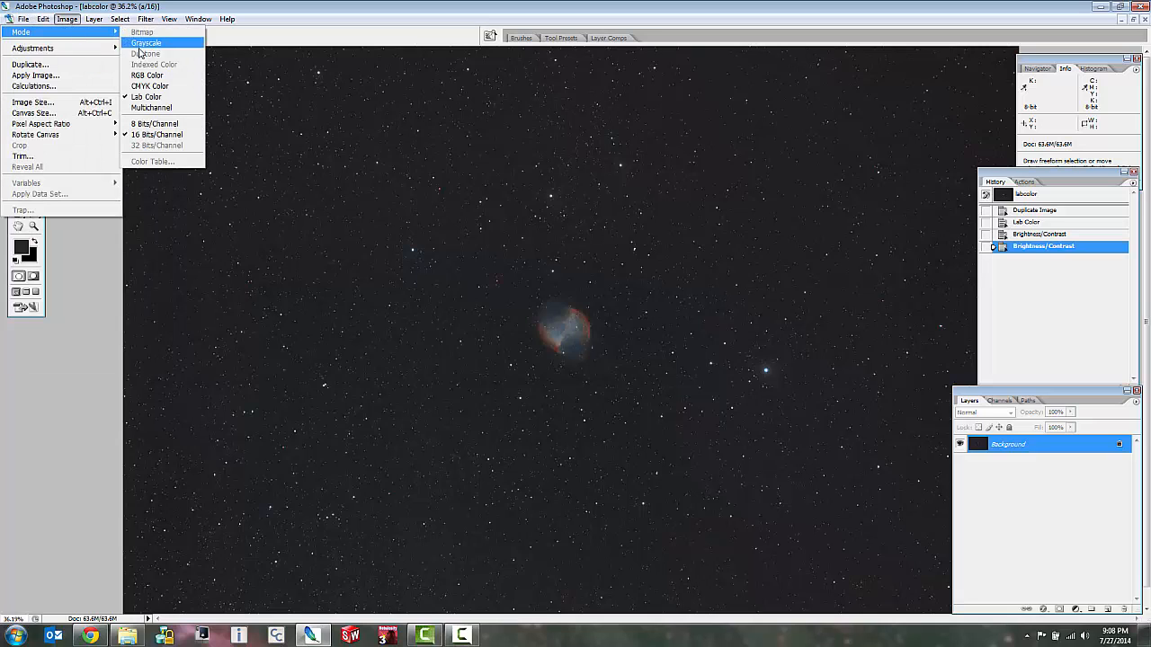
click(147, 75)
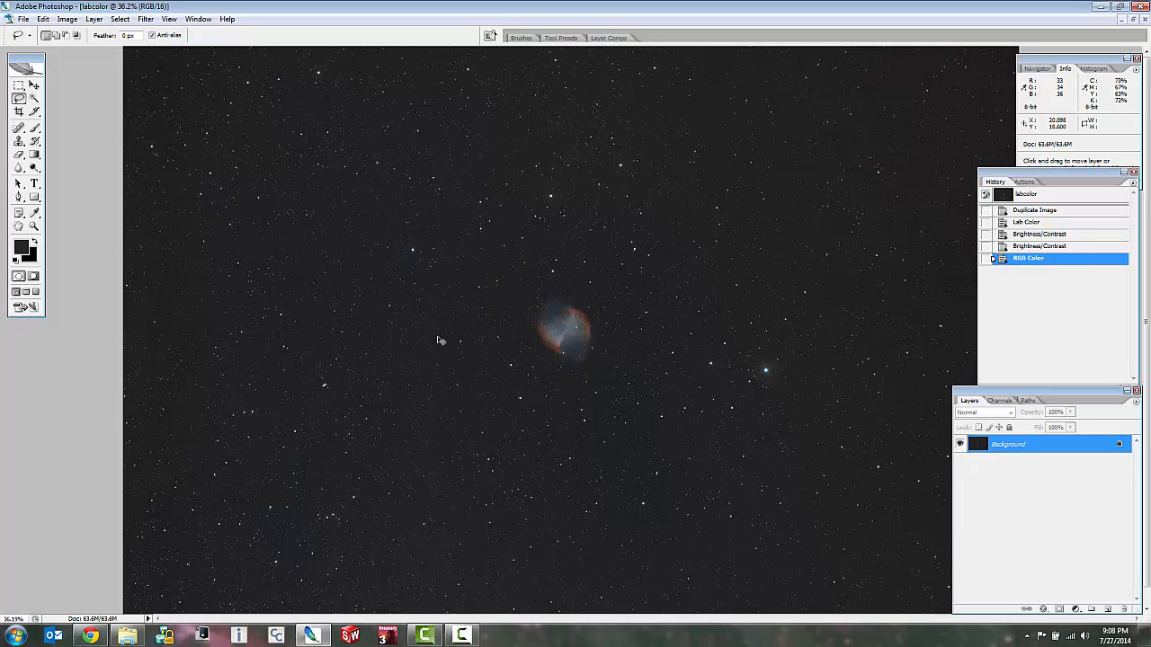
Copy the entire labcolor canvas and paste it into the original RGB TIFF image as a new layer.
key(ctrl+a)
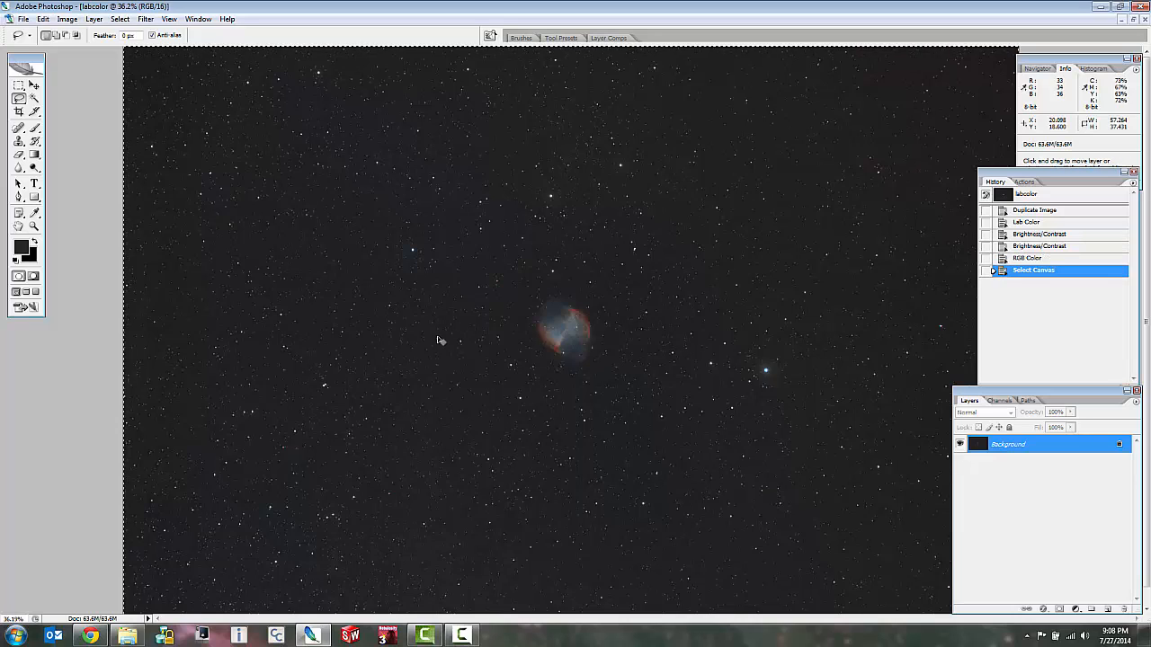
click(1123, 19)
click(537, 269)
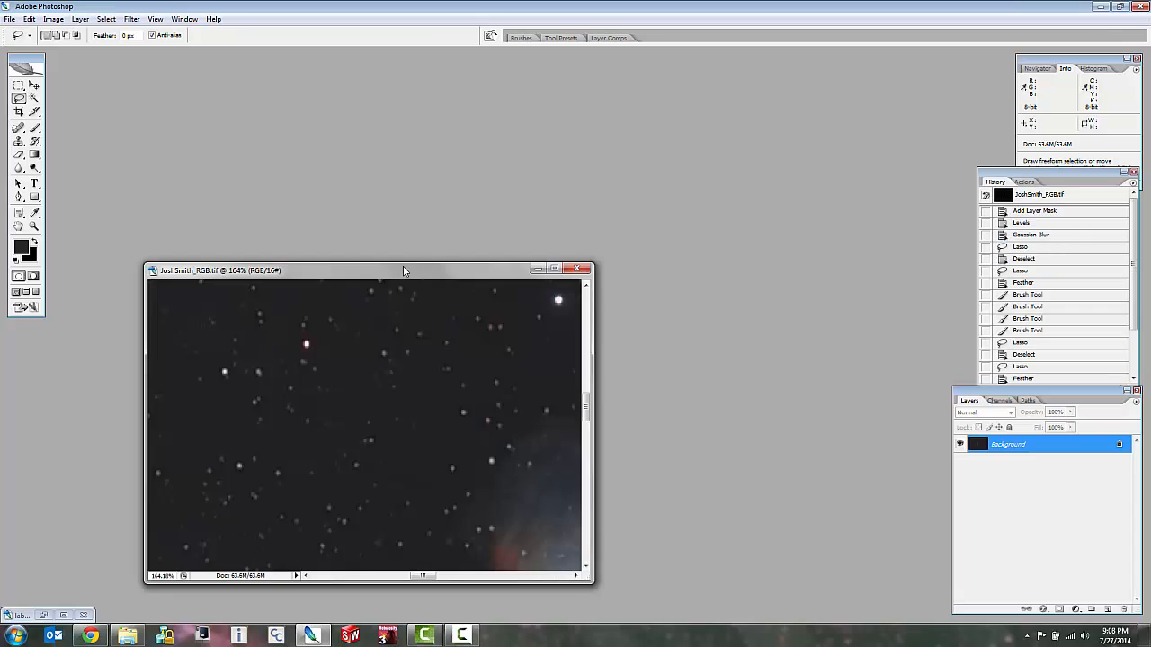
double_click(350, 270)
scroll(538, 386, up, 2)
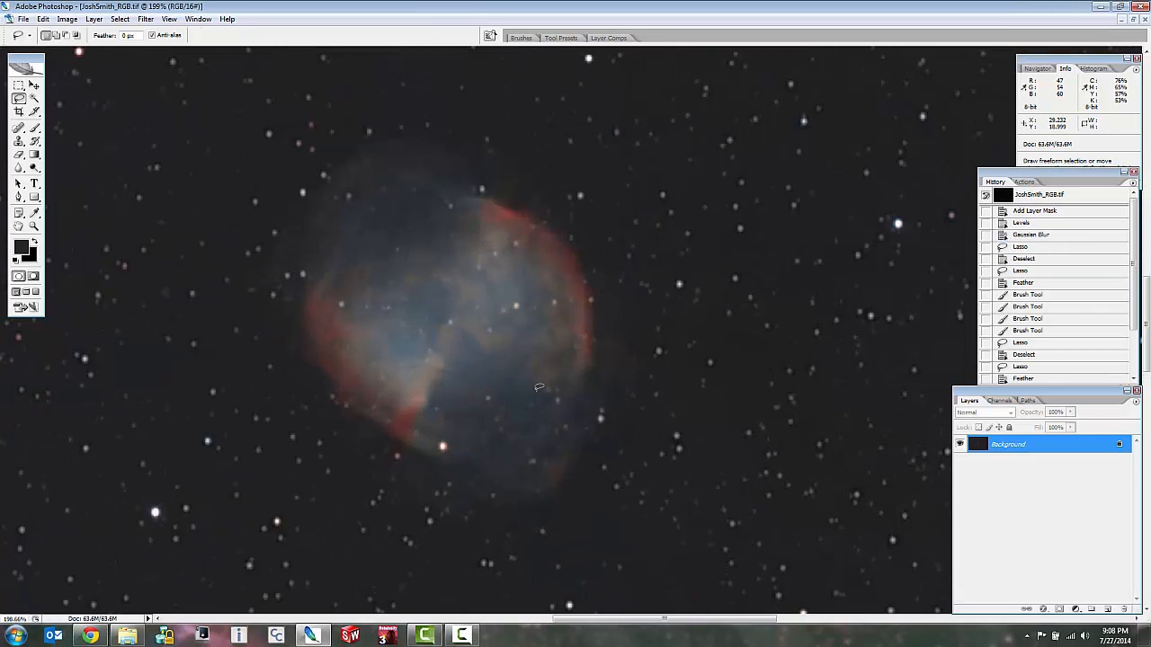
scroll(538, 386, down, 1)
key(ctrl+v)
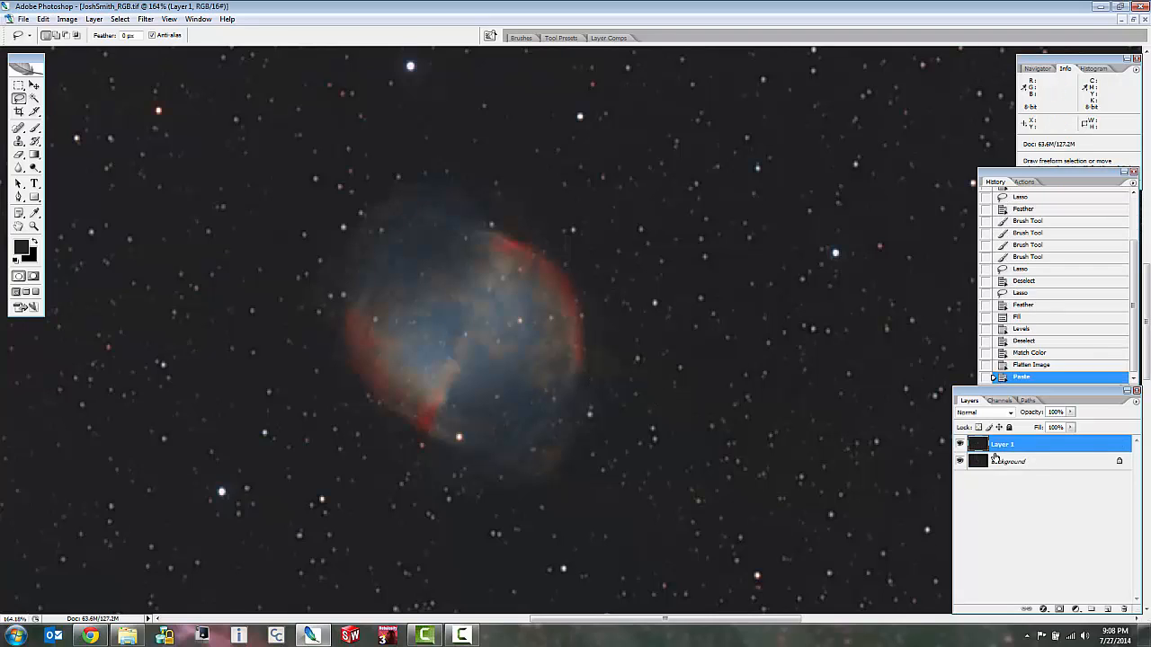
Toggle the pasted Layer 1 off and on to compare nebula and star colors with the Background layer, up close and in full view.
click(959, 446)
scroll(722, 413, down, 5)
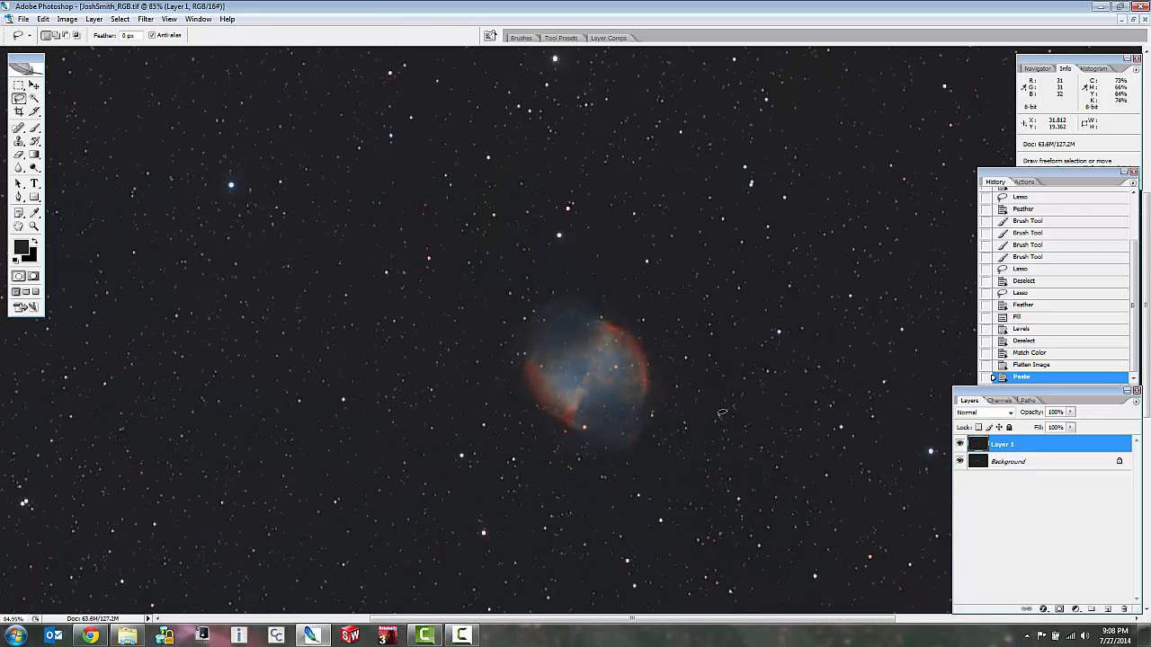
scroll(722, 413, down, 2)
scroll(351, 327, down, 2)
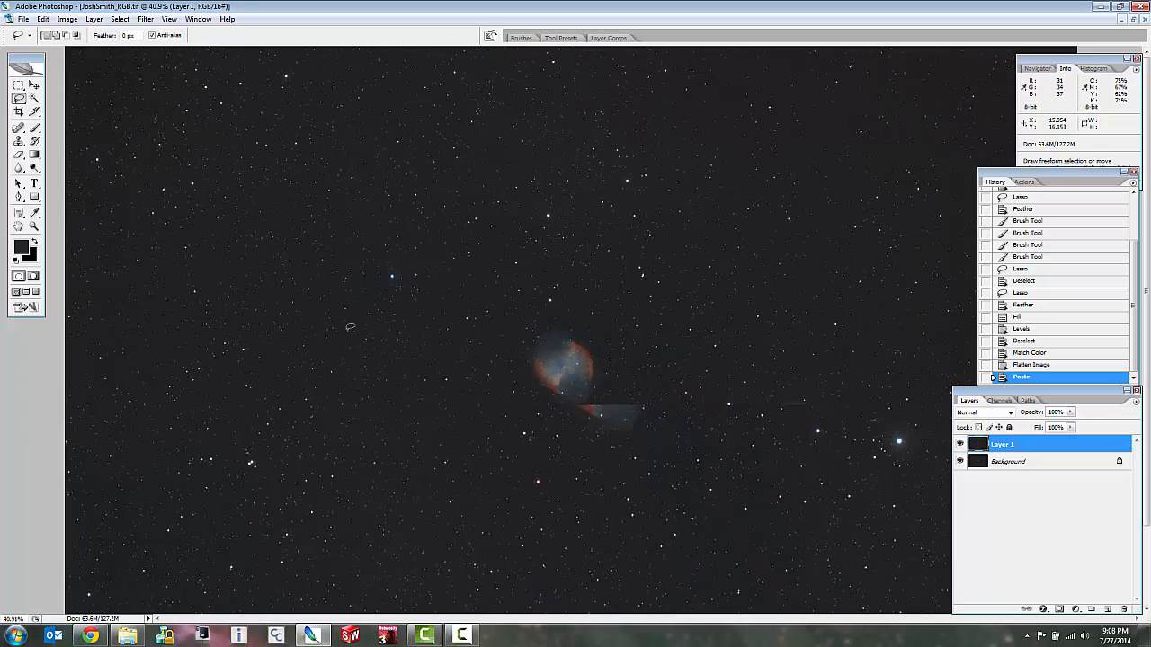
scroll(701, 227, up, 5)
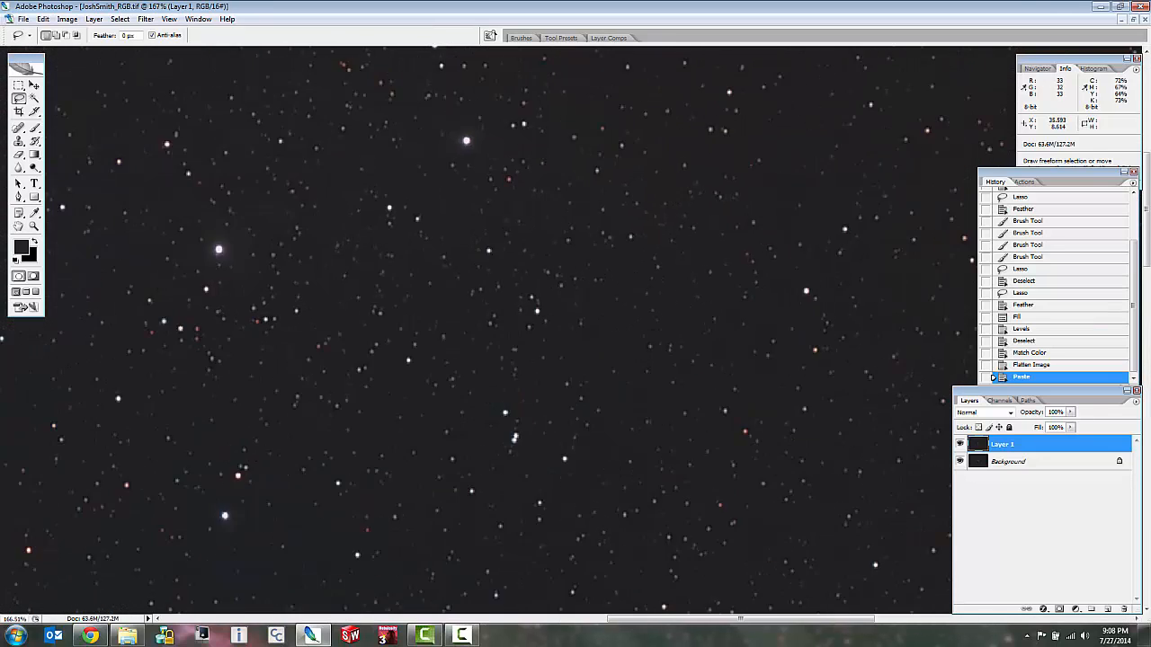
scroll(882, 389, up, 3)
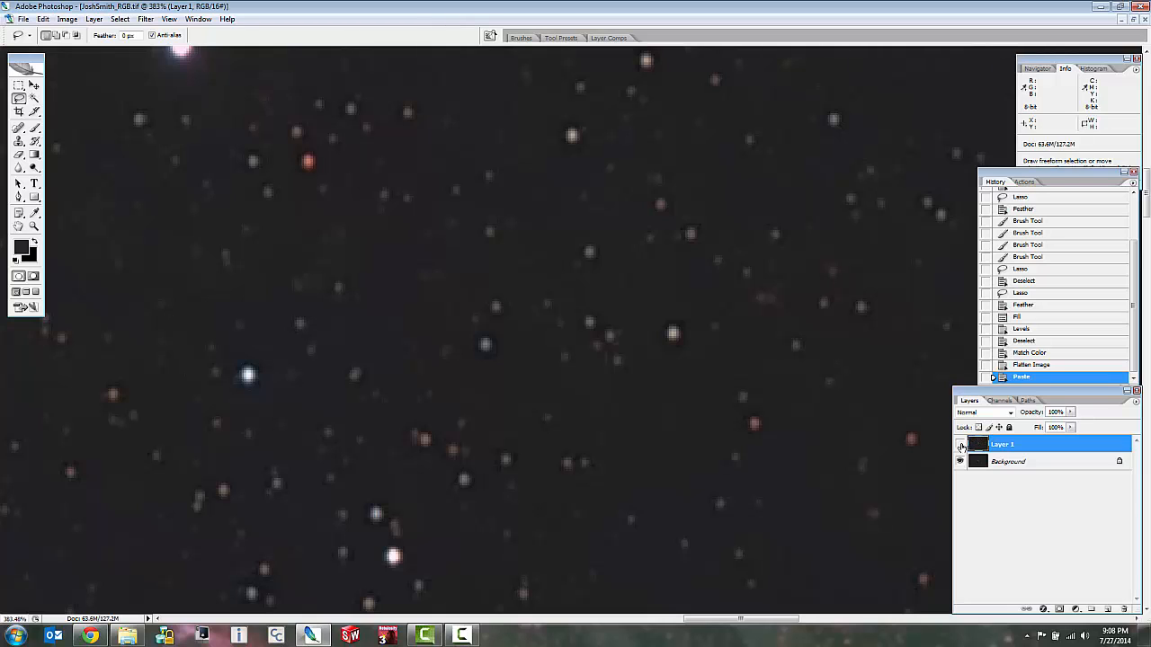
scroll(841, 389, down, 2)
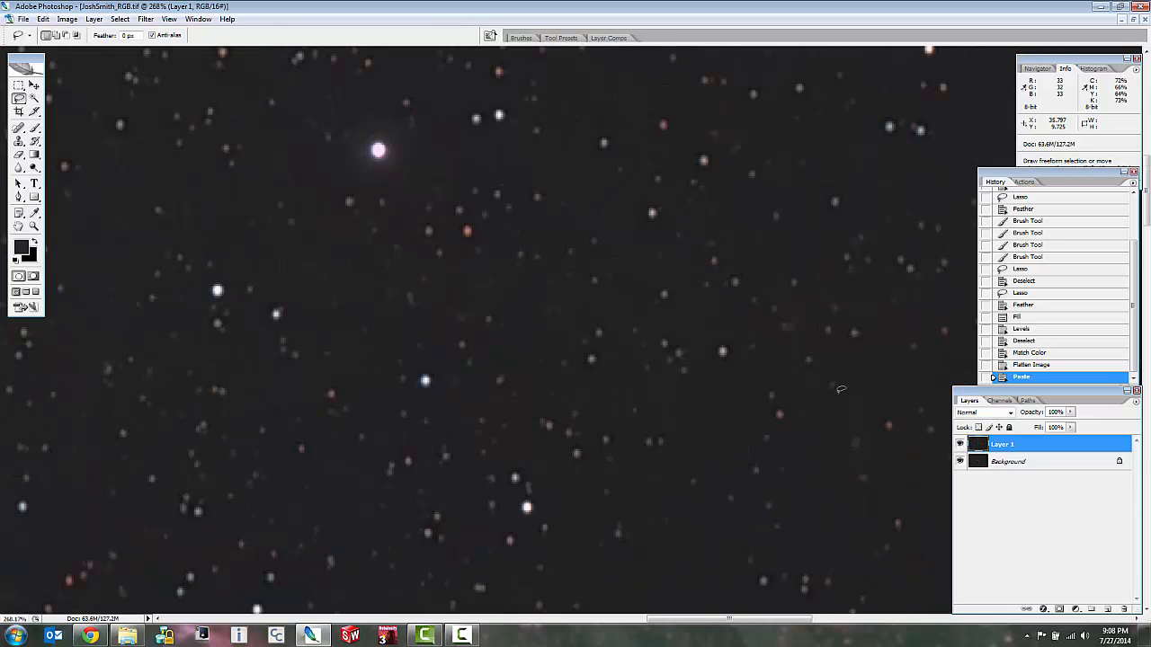
click(960, 444)
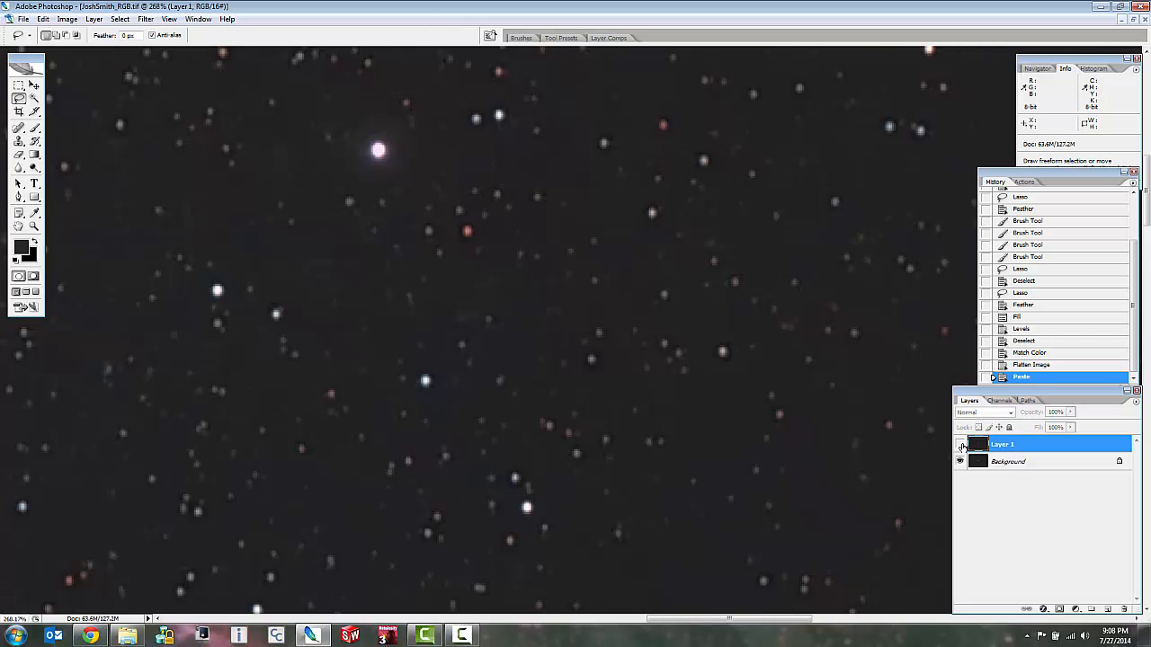
click(960, 444)
scroll(689, 403, down, 8)
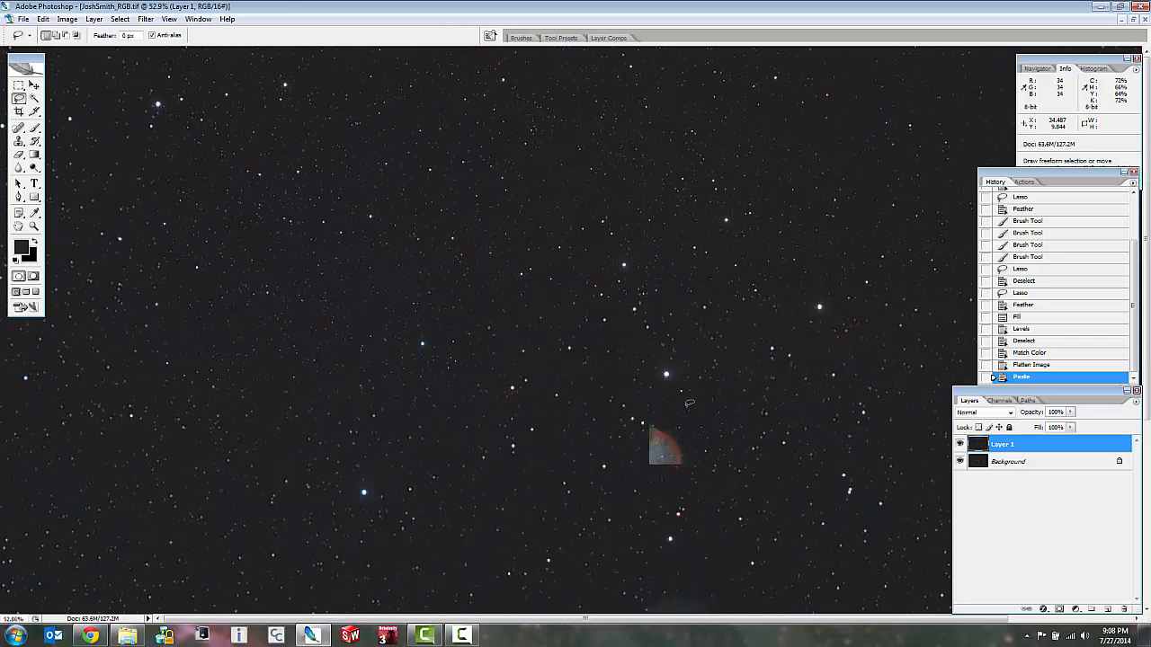
scroll(689, 403, down, 2)
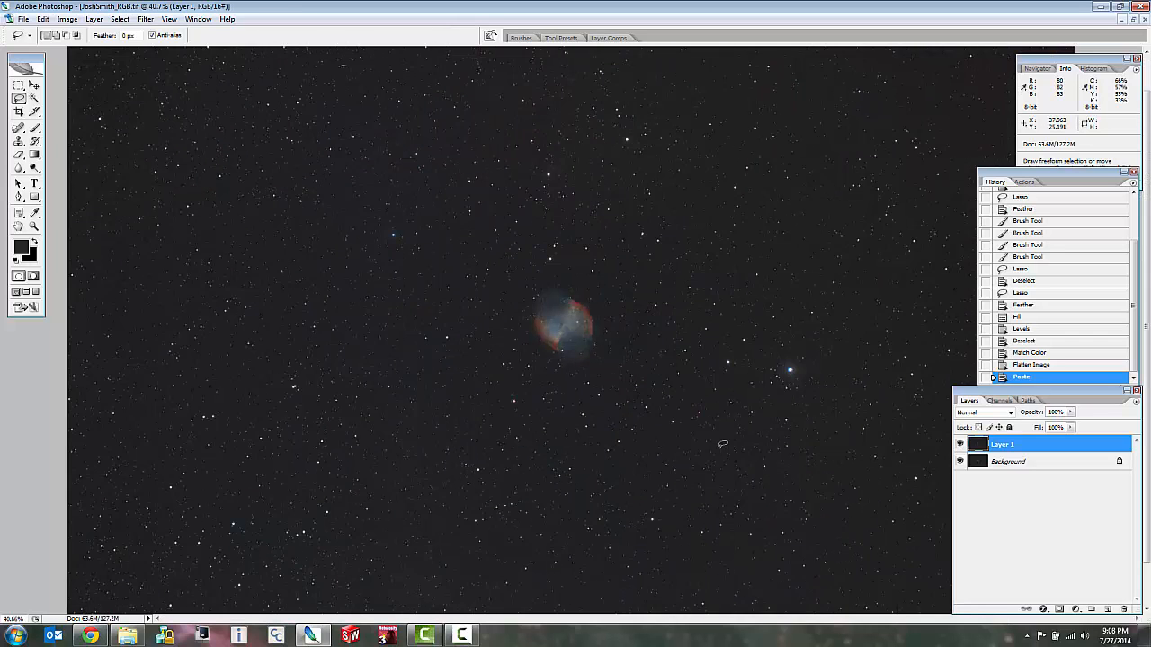
scroll(857, 354, up, 6)
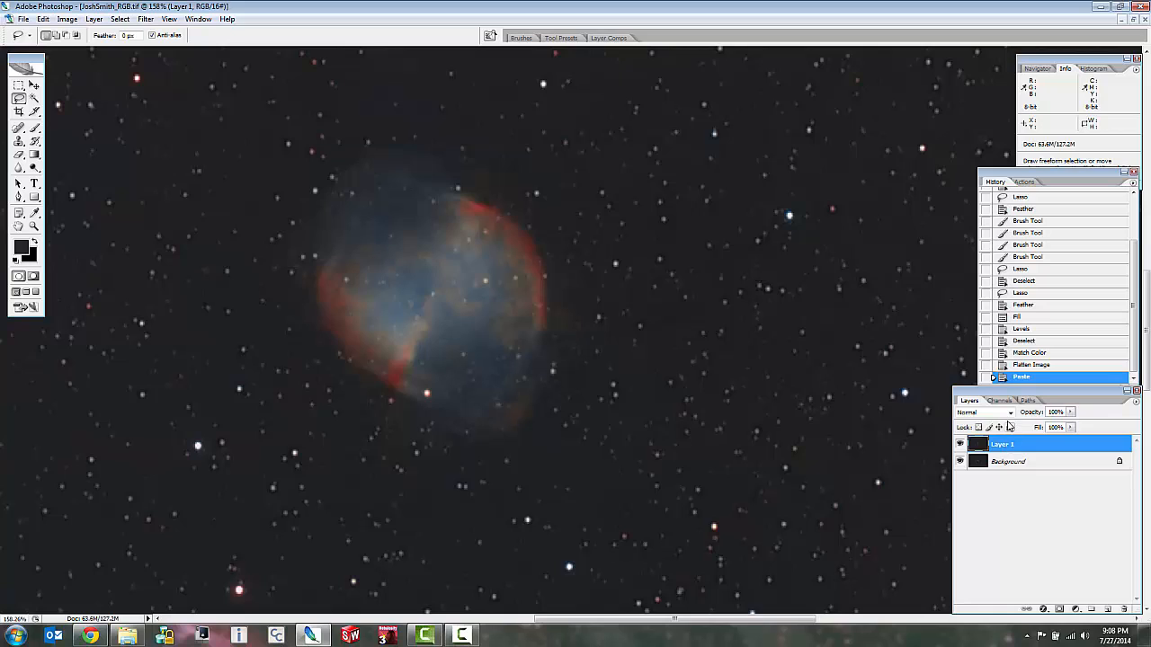
click(1011, 414)
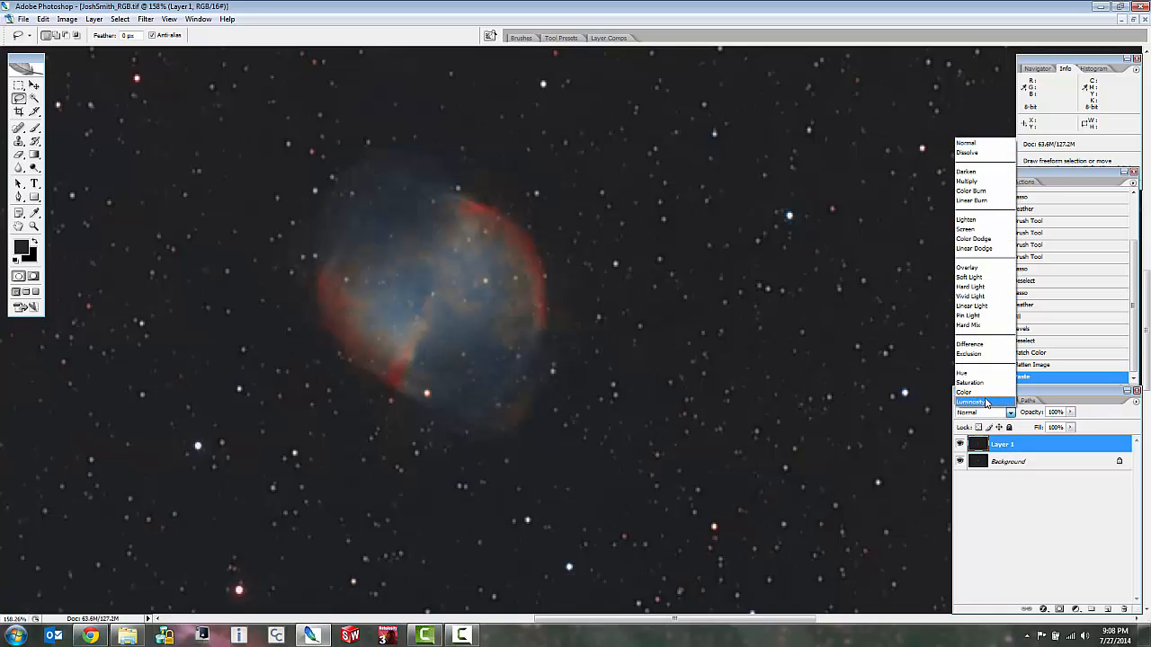
click(1016, 545)
click(469, 639)
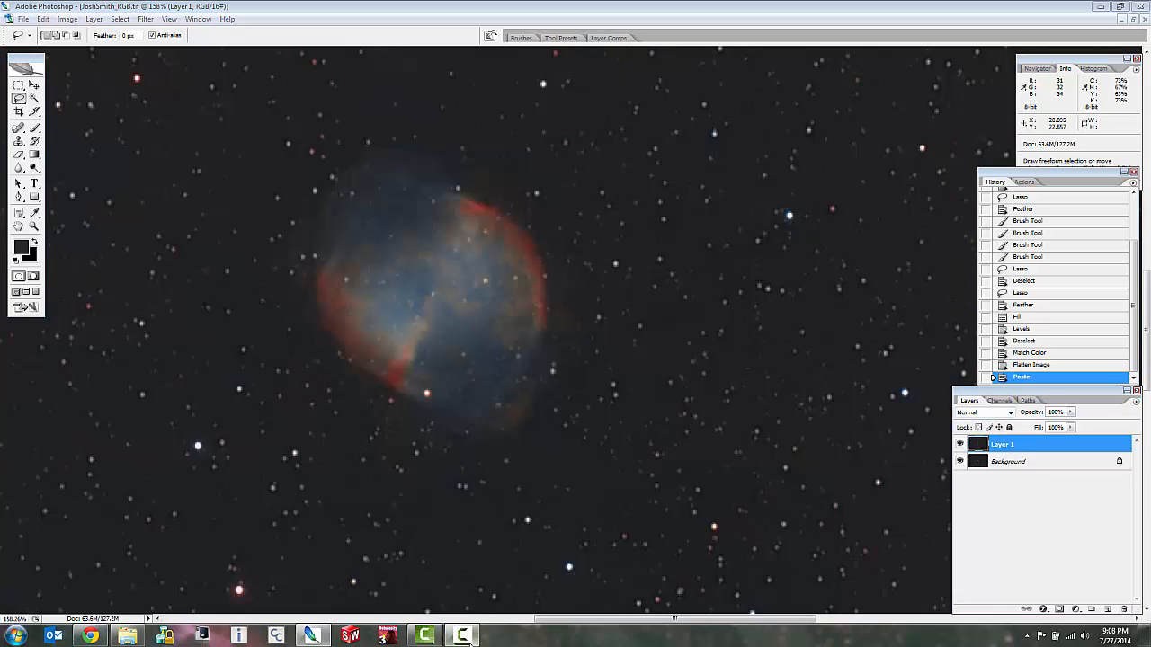
Set the blending mode of Layer 1 to Color.
click(1093, 580)
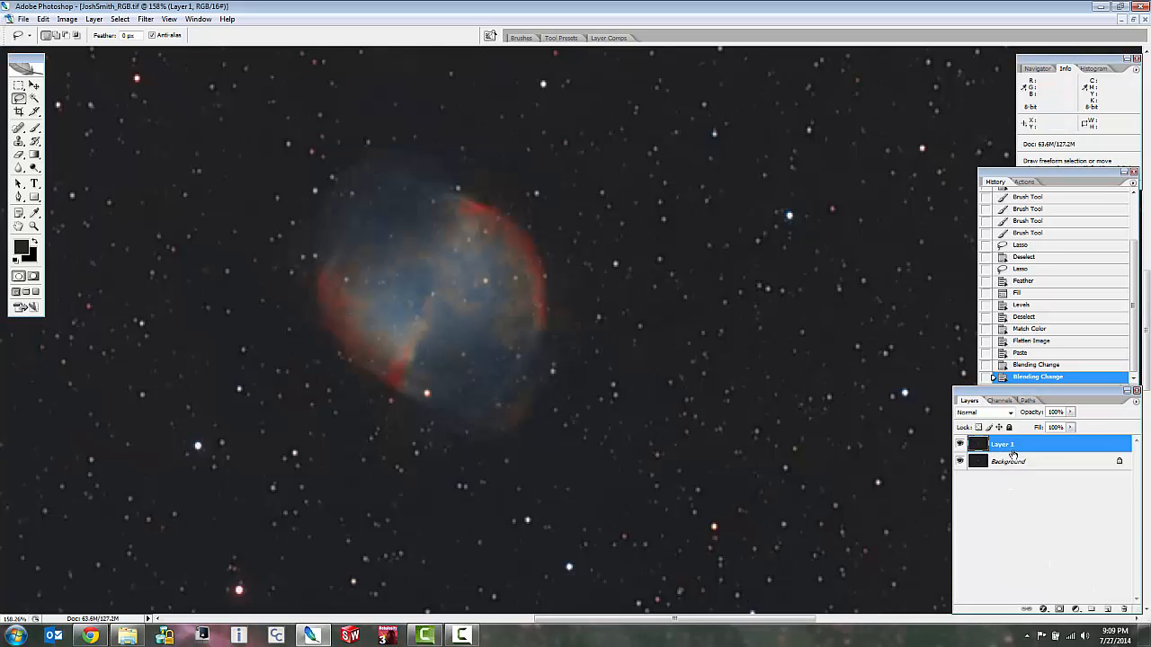
click(1011, 414)
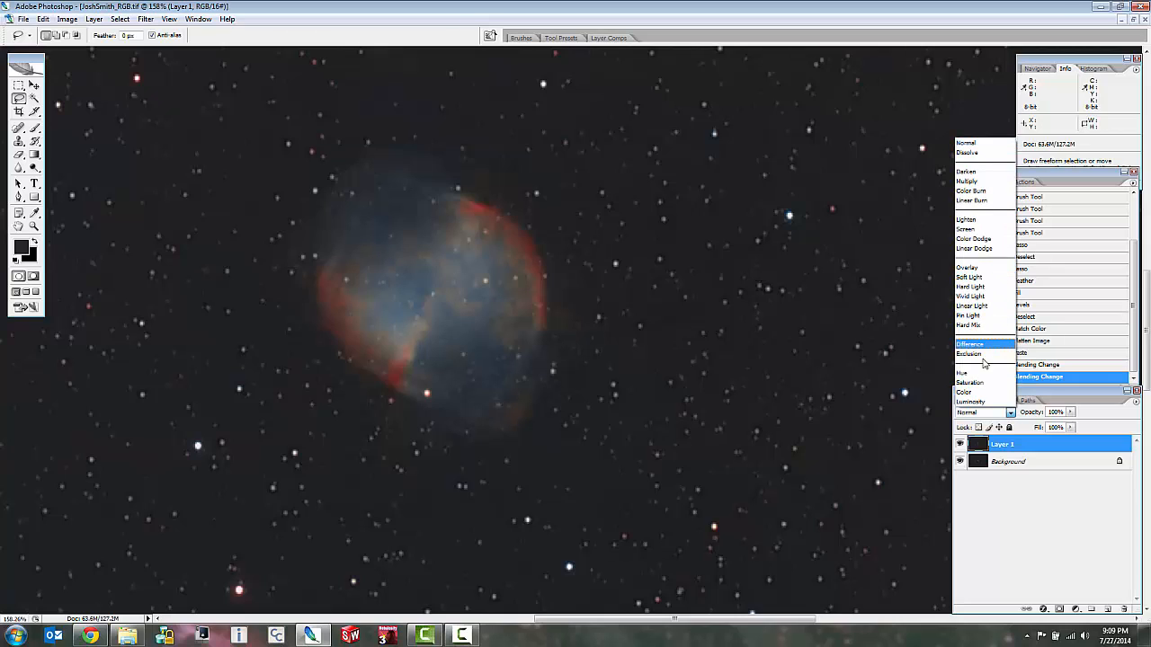
click(975, 397)
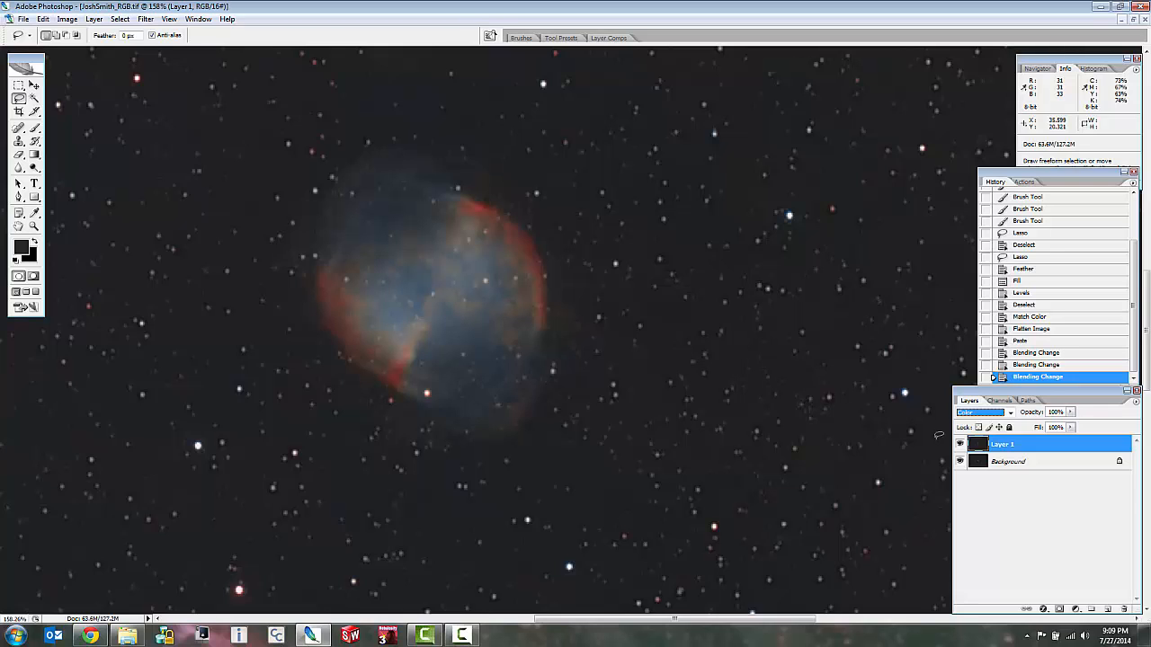
click(870, 458)
scroll(869, 459, down, 4)
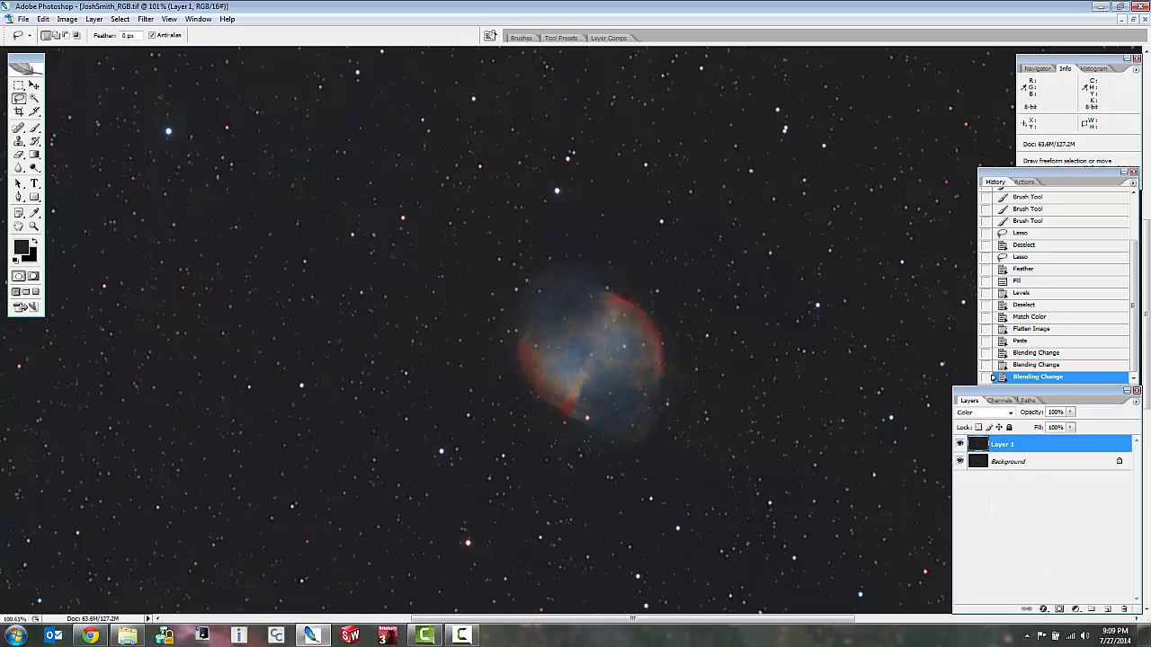
Add a Reveal All layer mask to Layer 1.
click(95, 21)
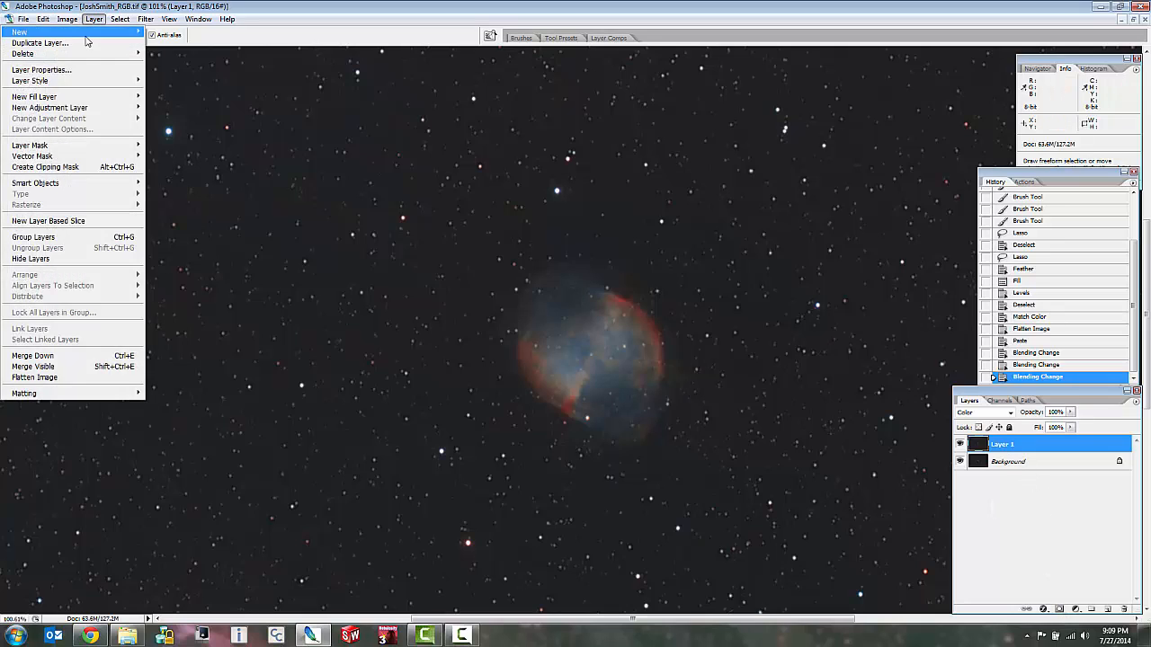
mouse_move(80, 147)
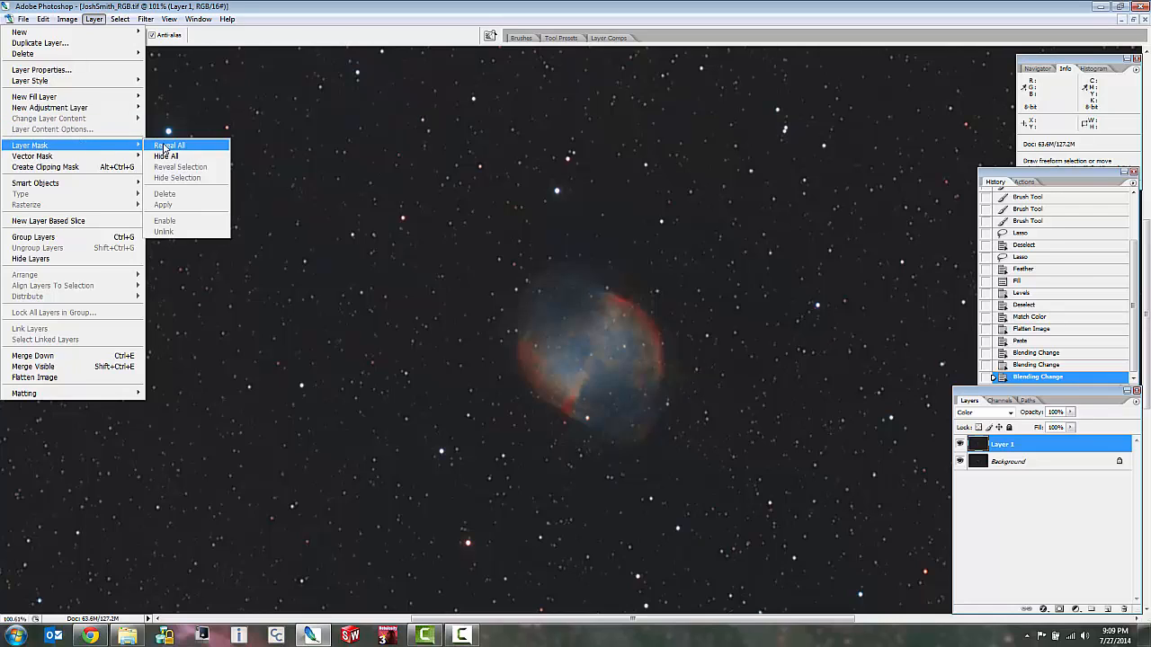
click(169, 144)
Copy the entire Layer 1 image and paste it into Layer 1's layer mask as a grayscale version.
click(984, 445)
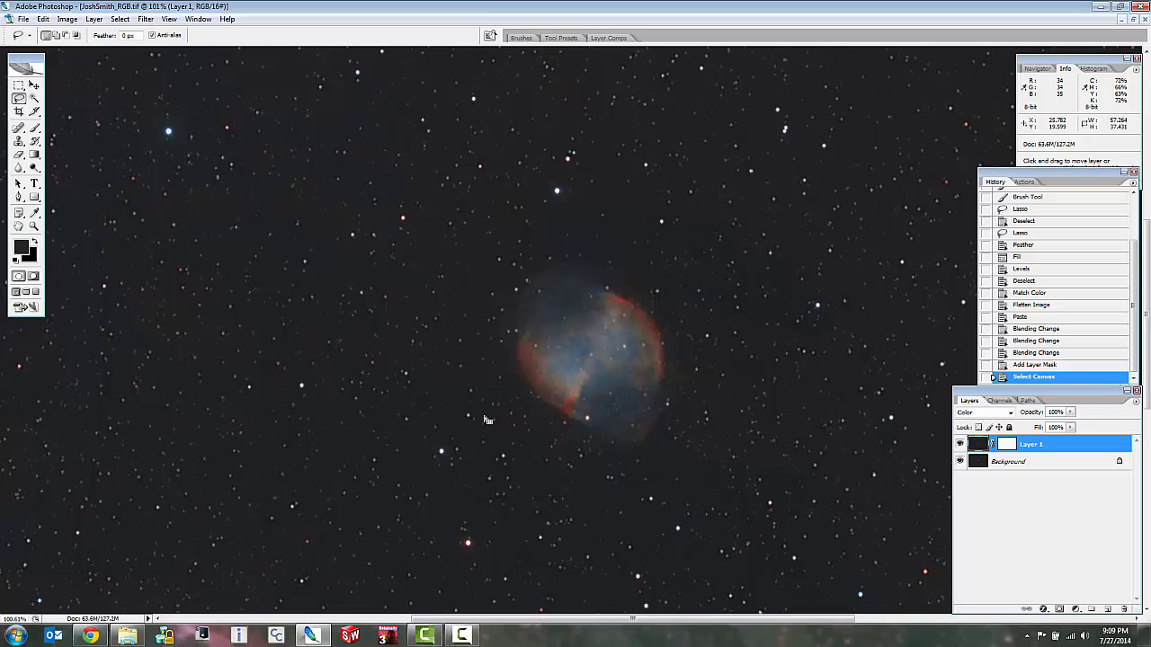
click(1007, 445)
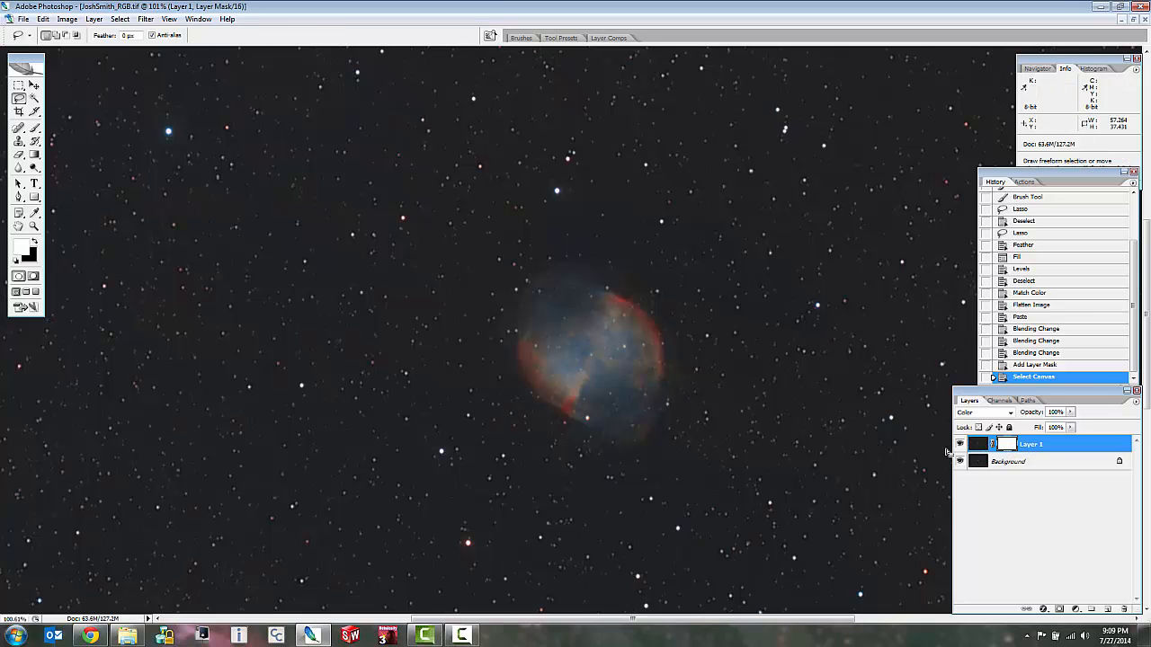
alt+click(1005, 446)
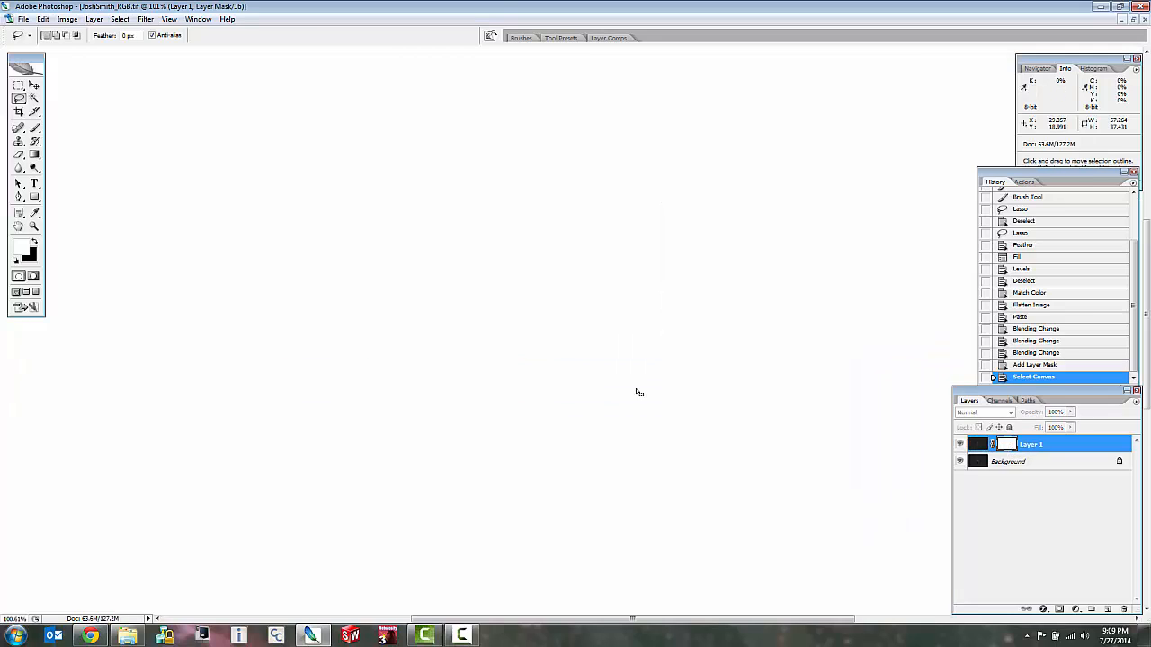
key(ctrl+v)
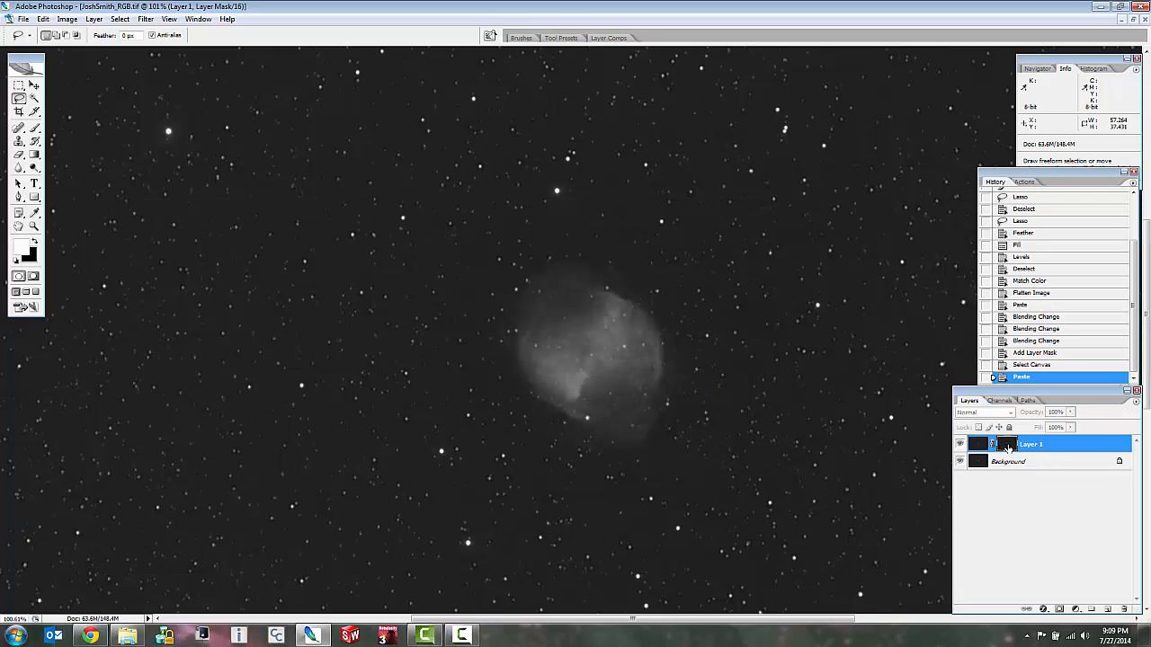
scroll(689, 358, down, 3)
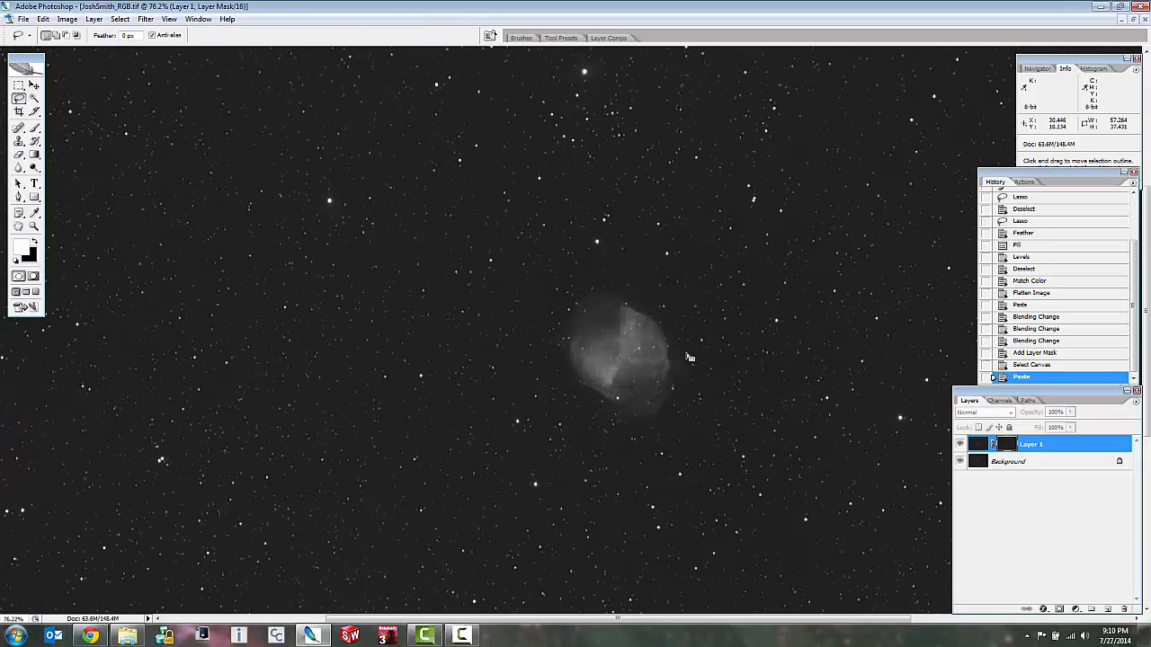
scroll(680, 358, up, 5)
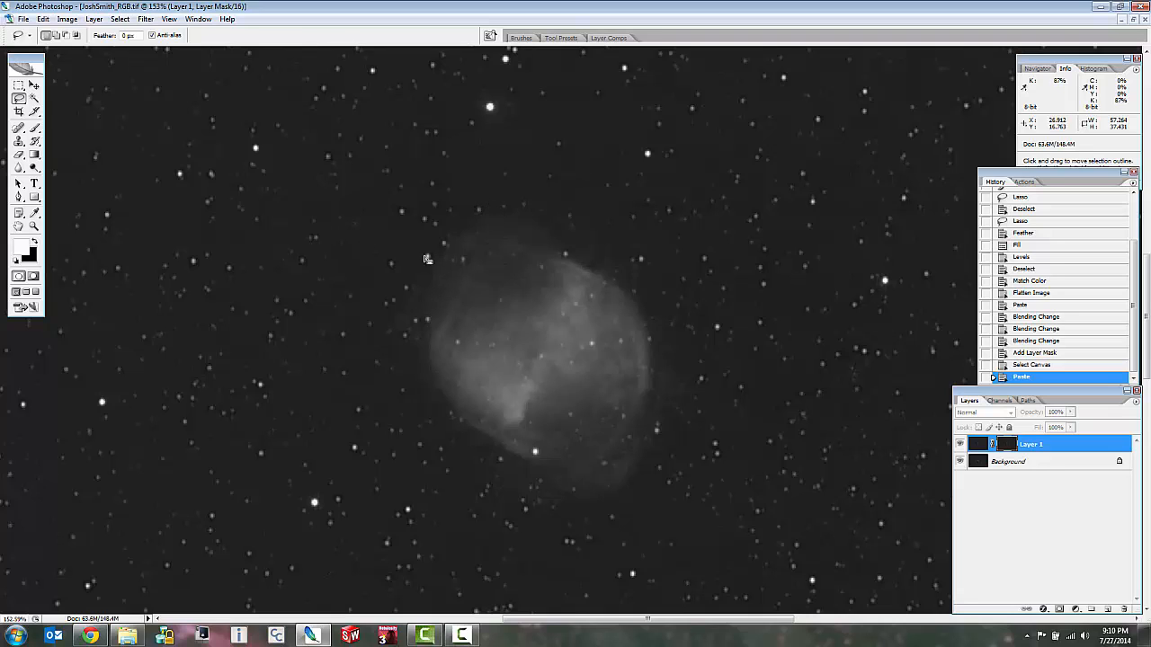
Lasso a freehand selection around the nebula in the layer mask and feather it by 25 pixels.
click(67, 19)
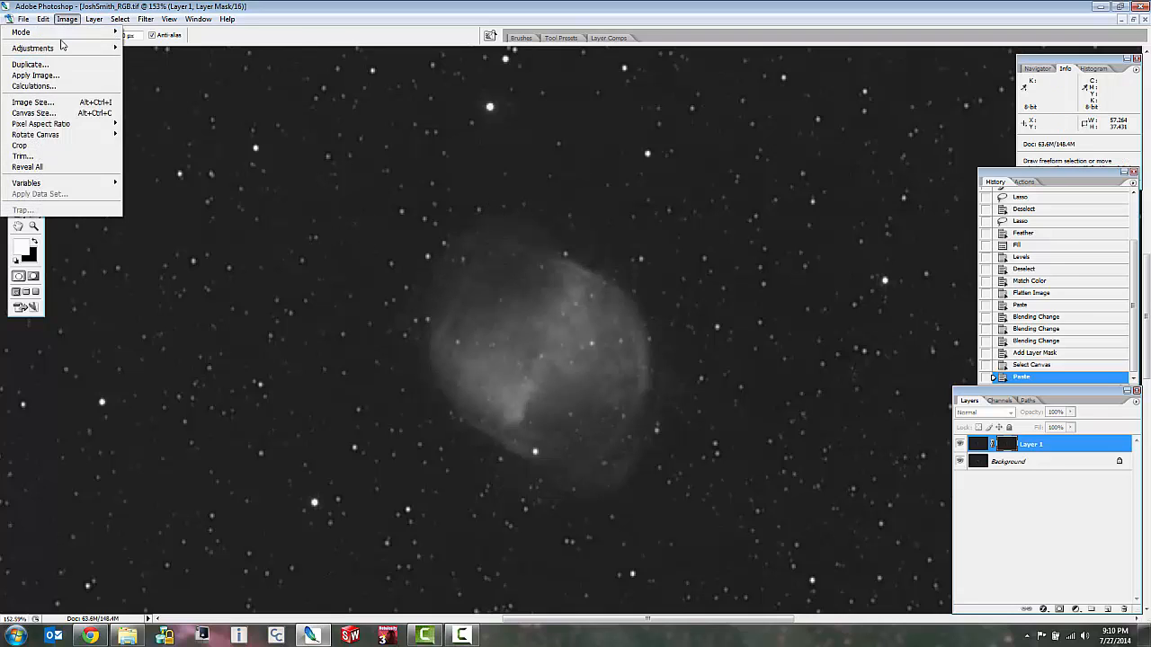
click(490, 263)
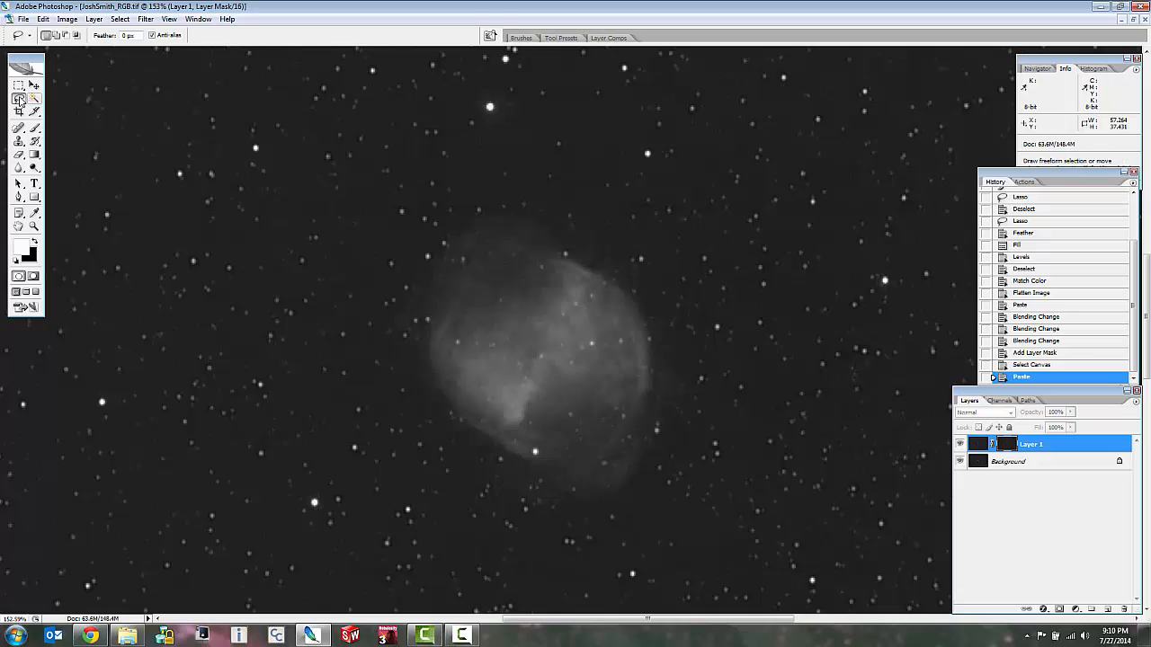
mouse_move(490, 201)
mouse_down()
mouse_move(408, 217)
mouse_move(375, 294)
mouse_move(413, 392)
mouse_move(481, 489)
mouse_move(581, 533)
mouse_move(682, 477)
mouse_move(663, 285)
mouse_move(468, 167)
mouse_move(436, 179)
mouse_up()
drag(413, 225, 421, 219)
right_click(477, 229)
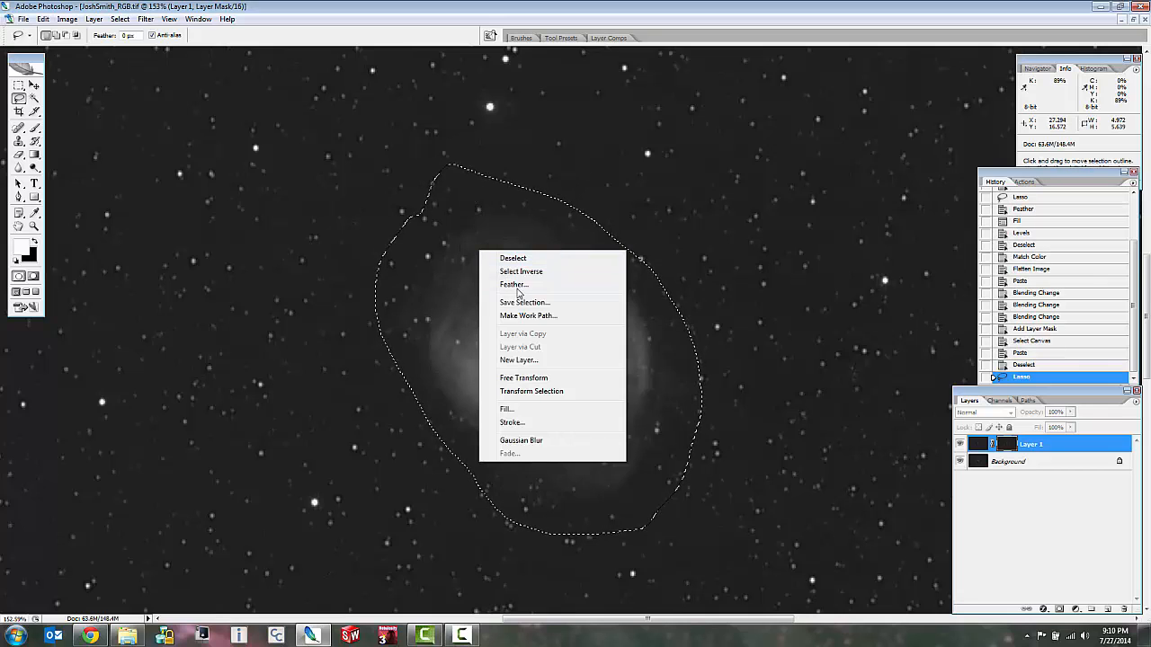
click(588, 264)
text(25)
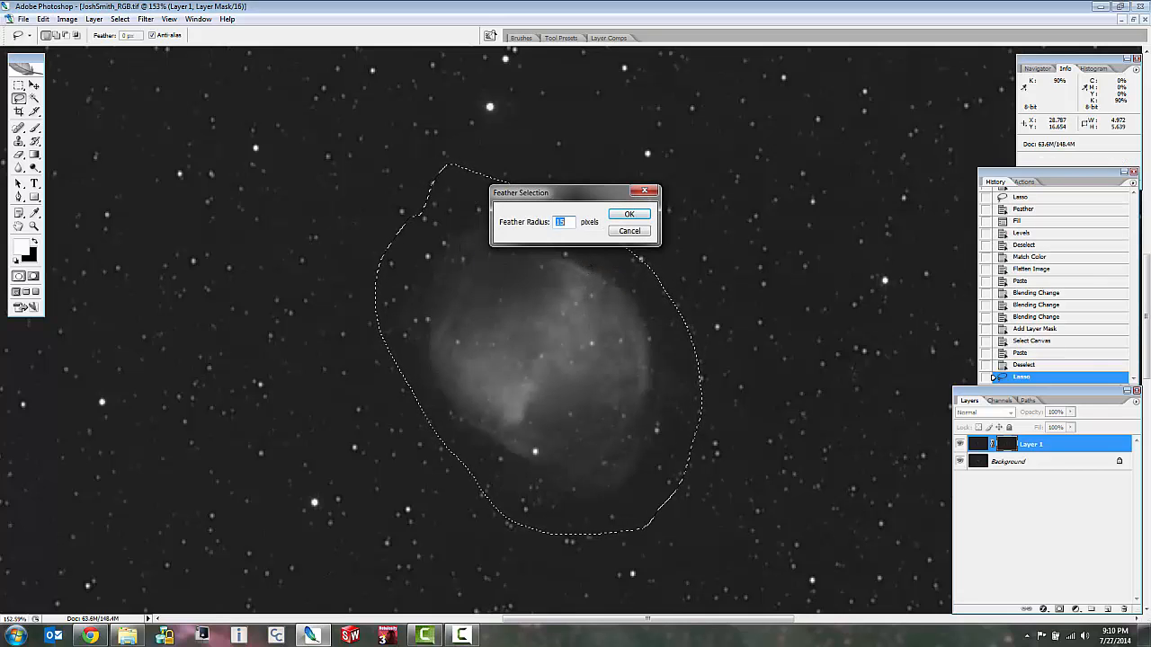
click(640, 218)
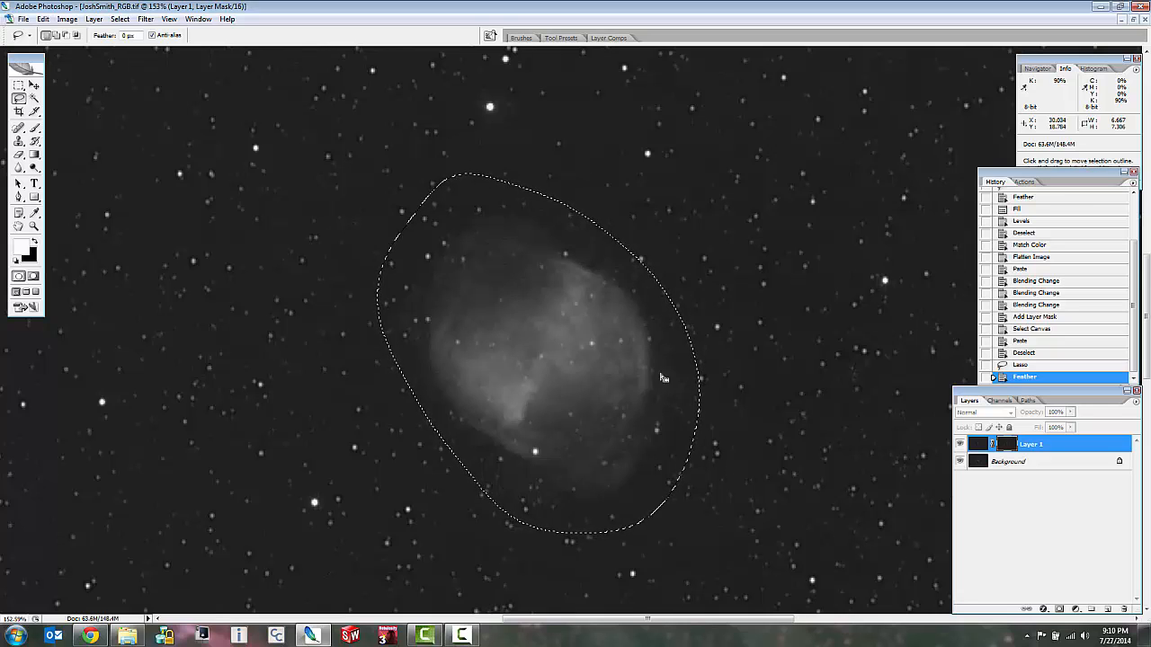
Brighten the selected nebula in the mask with Curves, anchoring the dark background tone and raising a point to input 57, output 92.
click(69, 20)
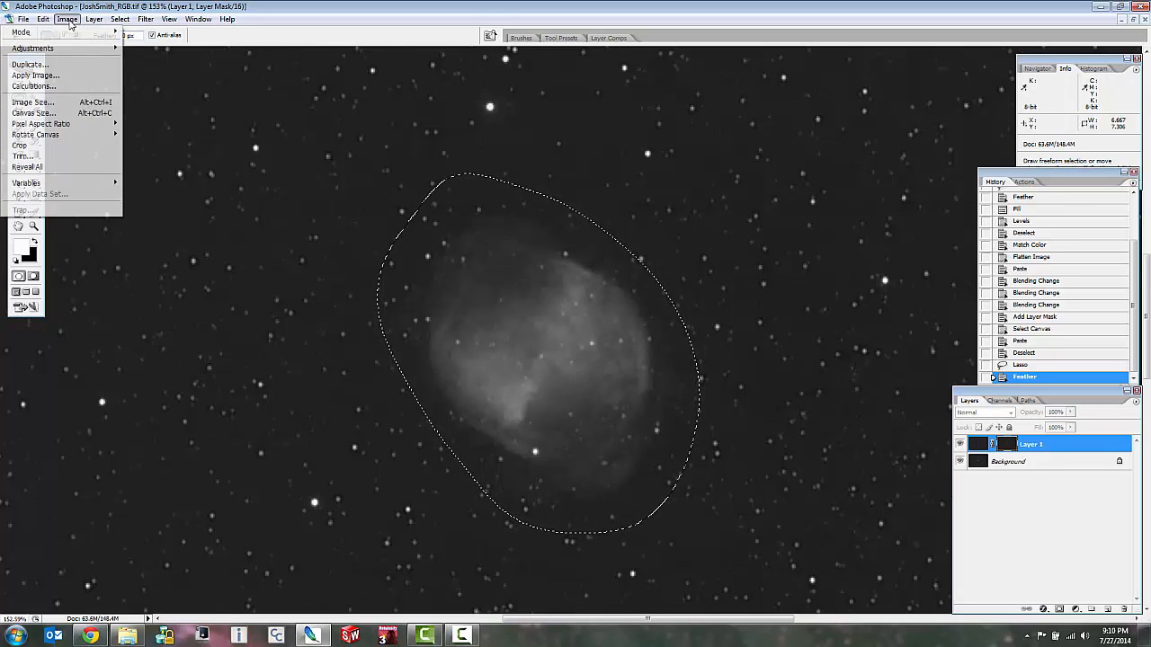
mouse_move(116, 52)
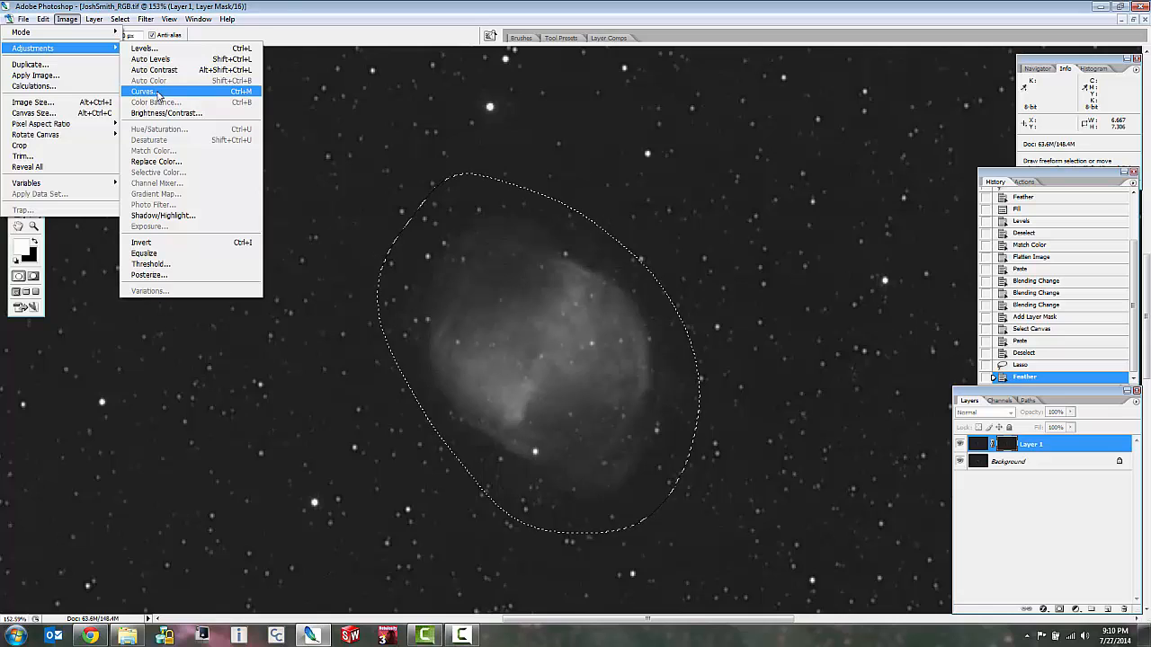
click(144, 90)
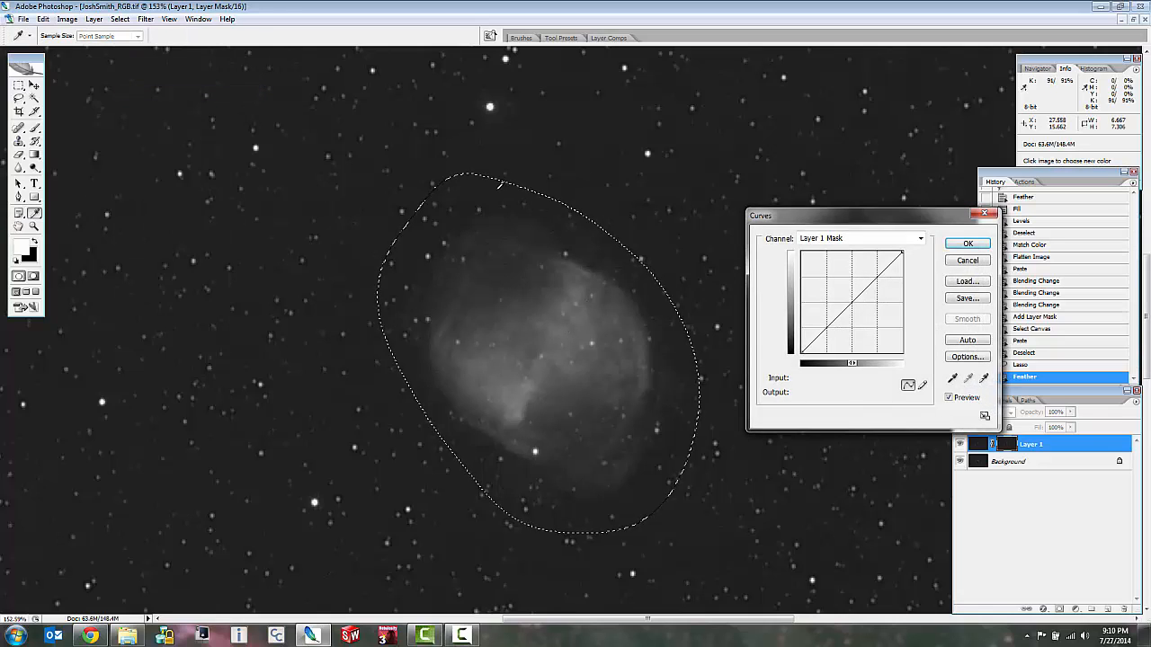
ctrl+click(508, 189)
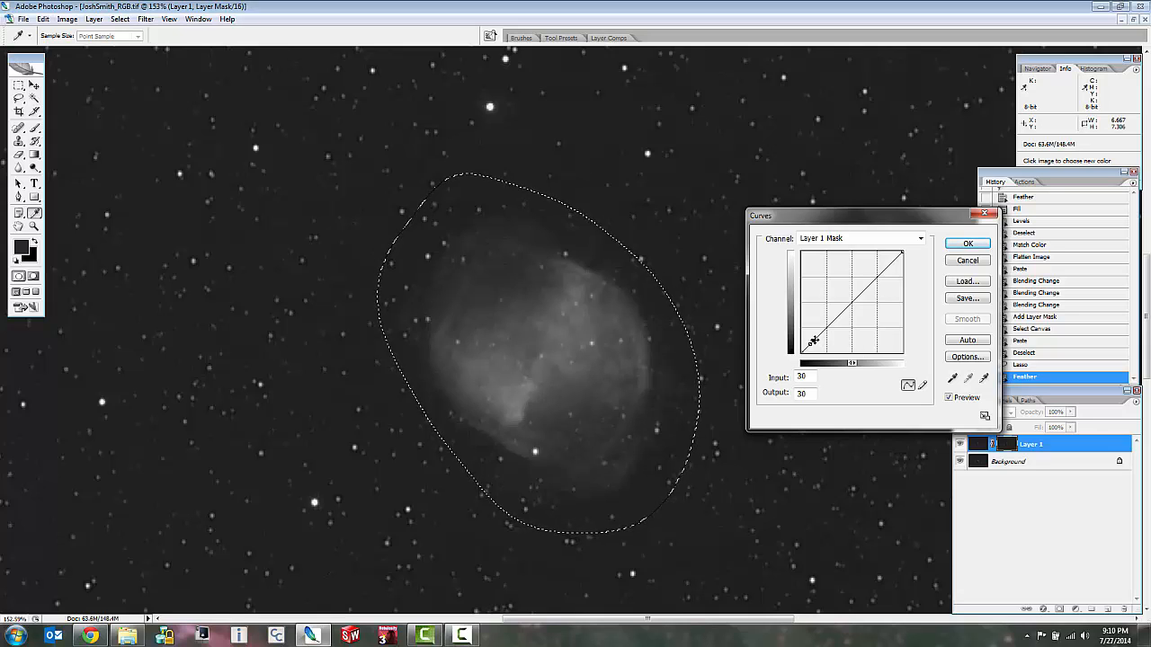
drag(813, 341, 796, 336)
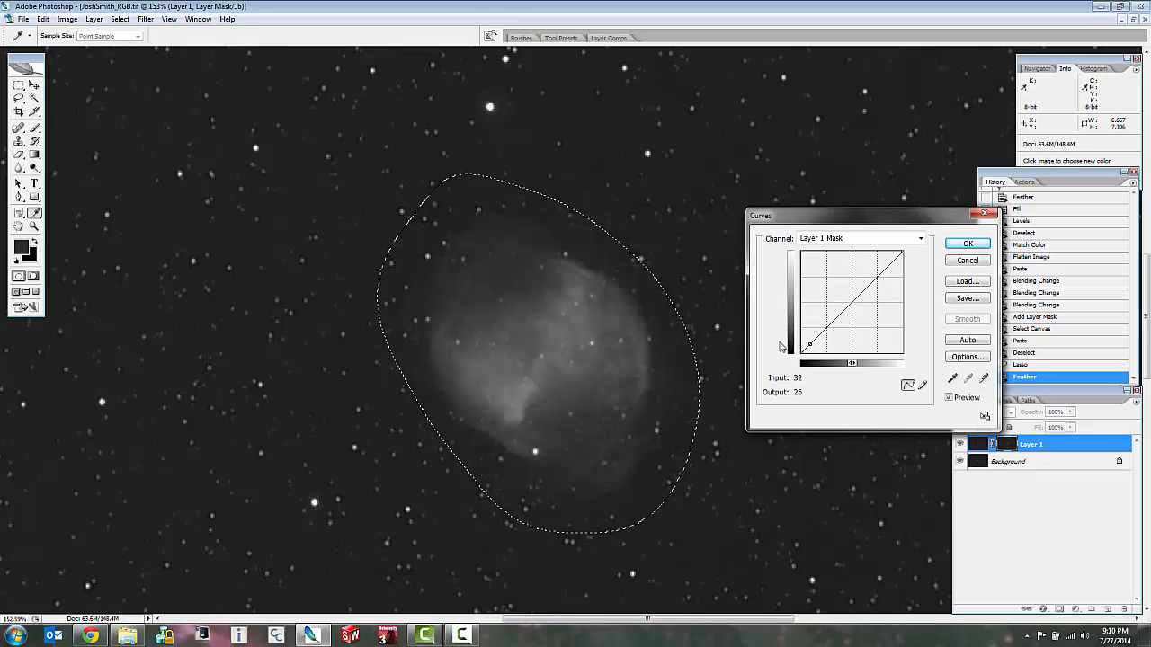
ctrl+click(566, 298)
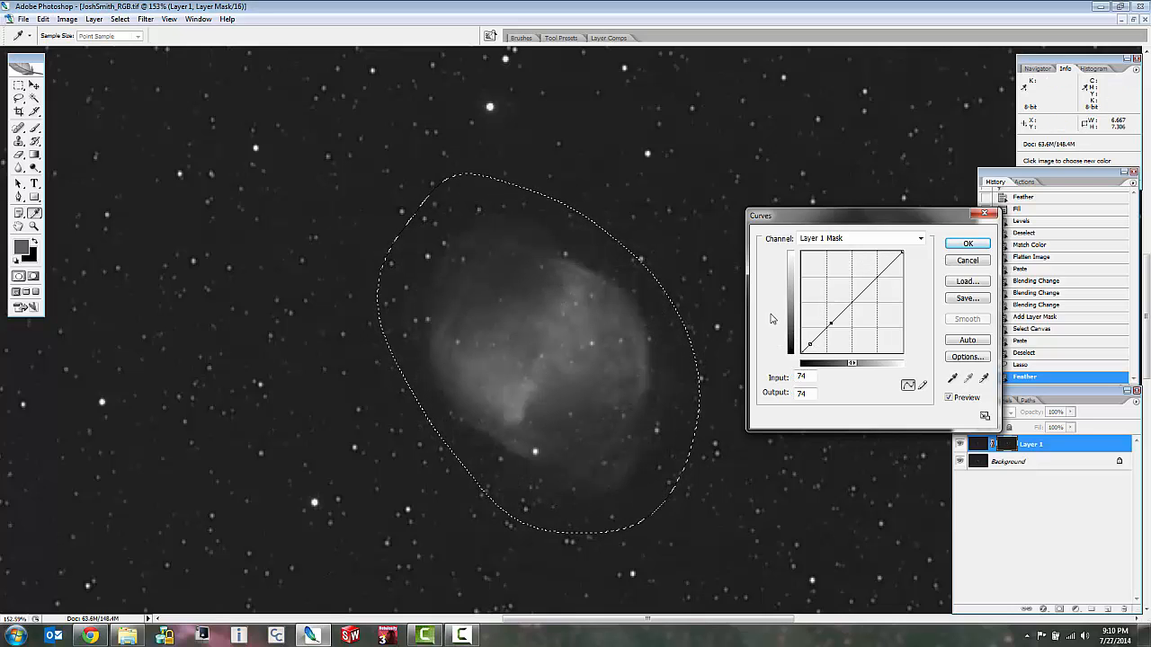
drag(830, 319, 823, 316)
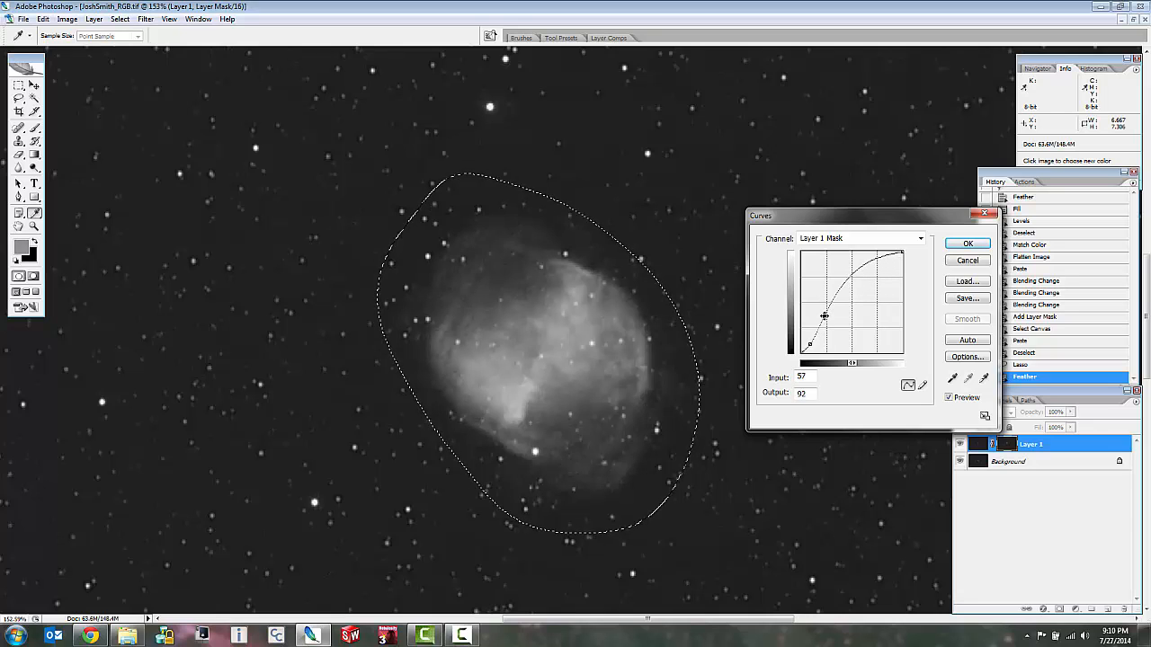
click(967, 244)
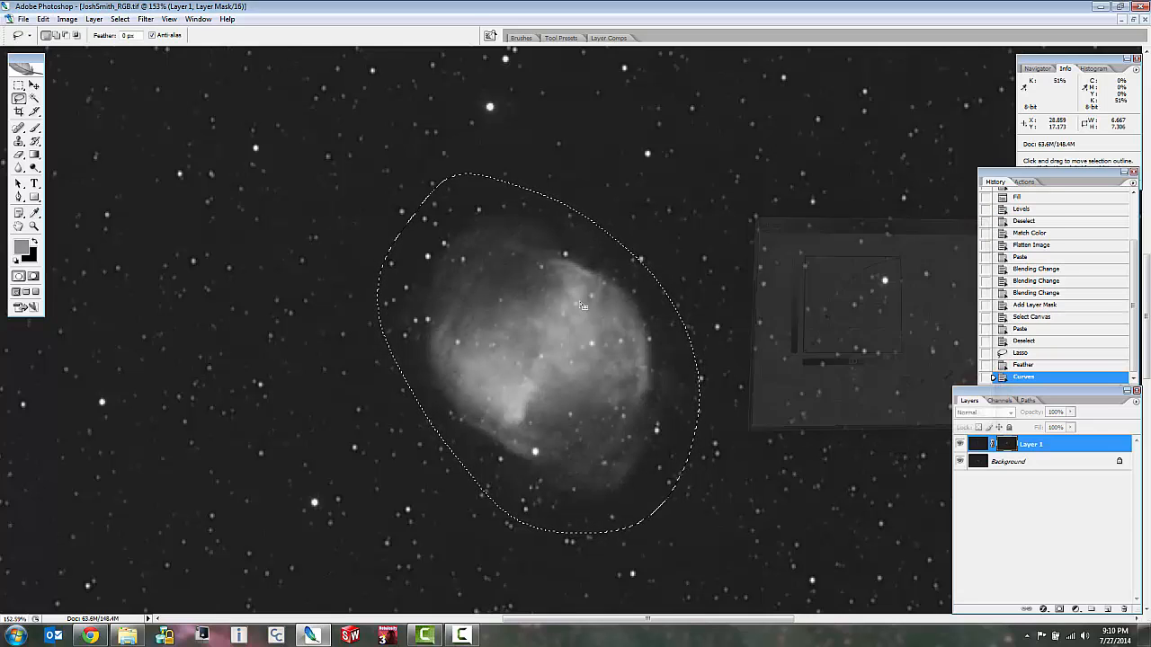
Try a Levels adjustment on the mask's nebula selection with input levels 26, 1.51 and 255.
key(ctrl+l)
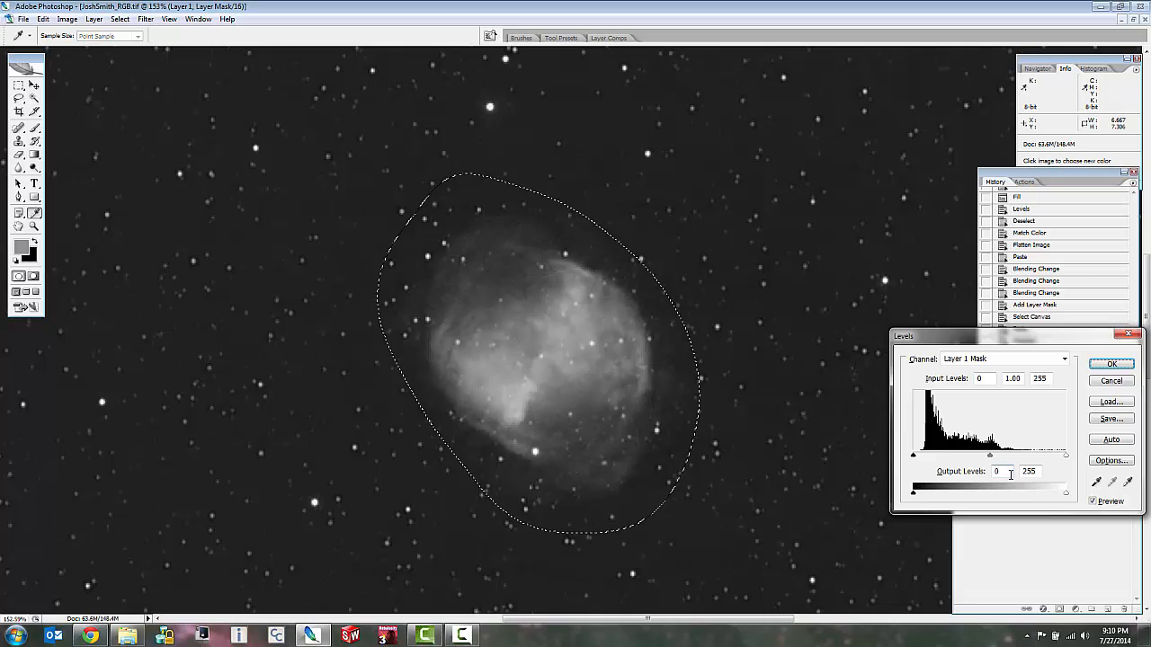
drag(994, 459, 933, 460)
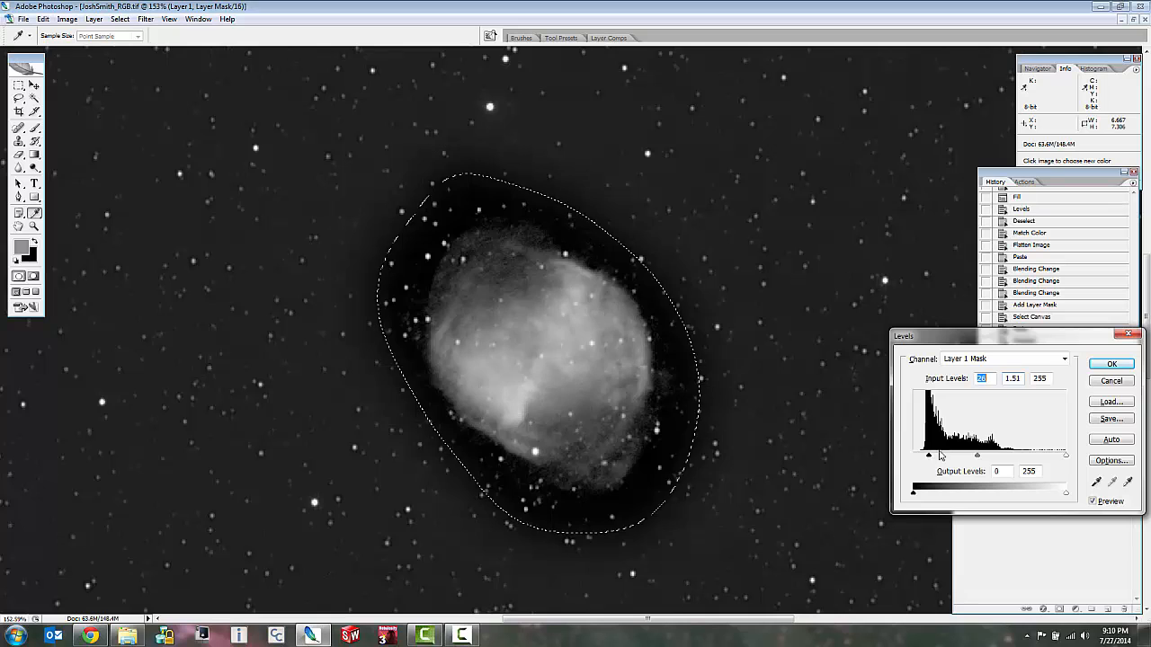
click(1112, 365)
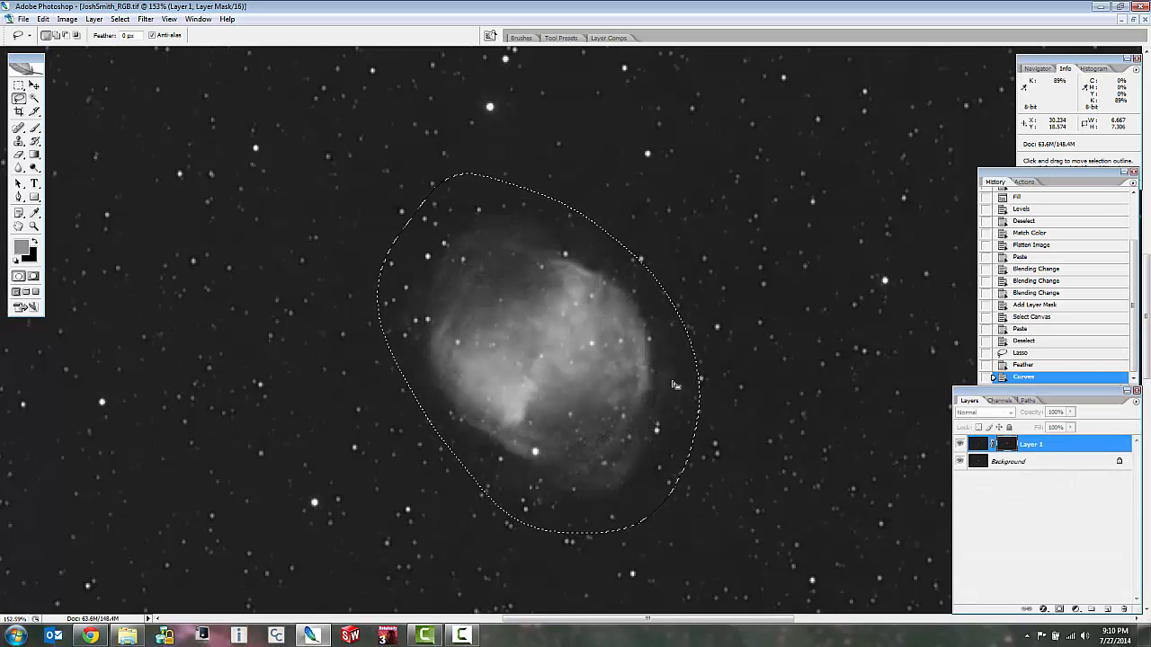
Return from the mask to Layer 1's color image, clear the nebula selection and inspect the nebula and bright stars.
click(978, 445)
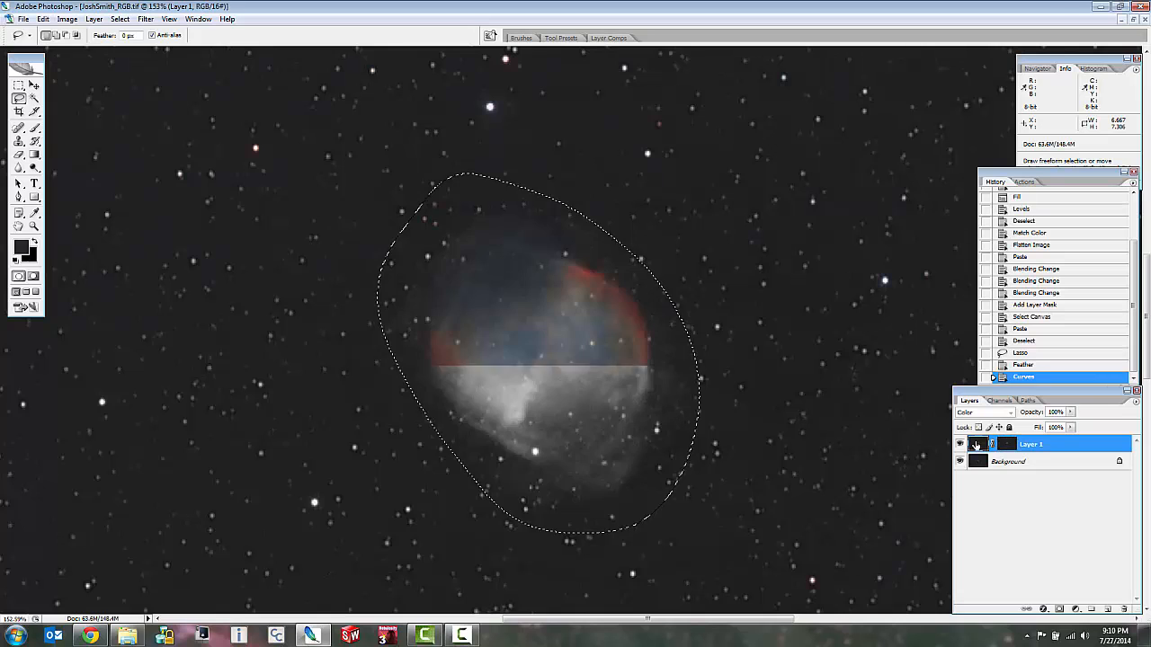
key(ctrl+d)
scroll(719, 359, down, 5)
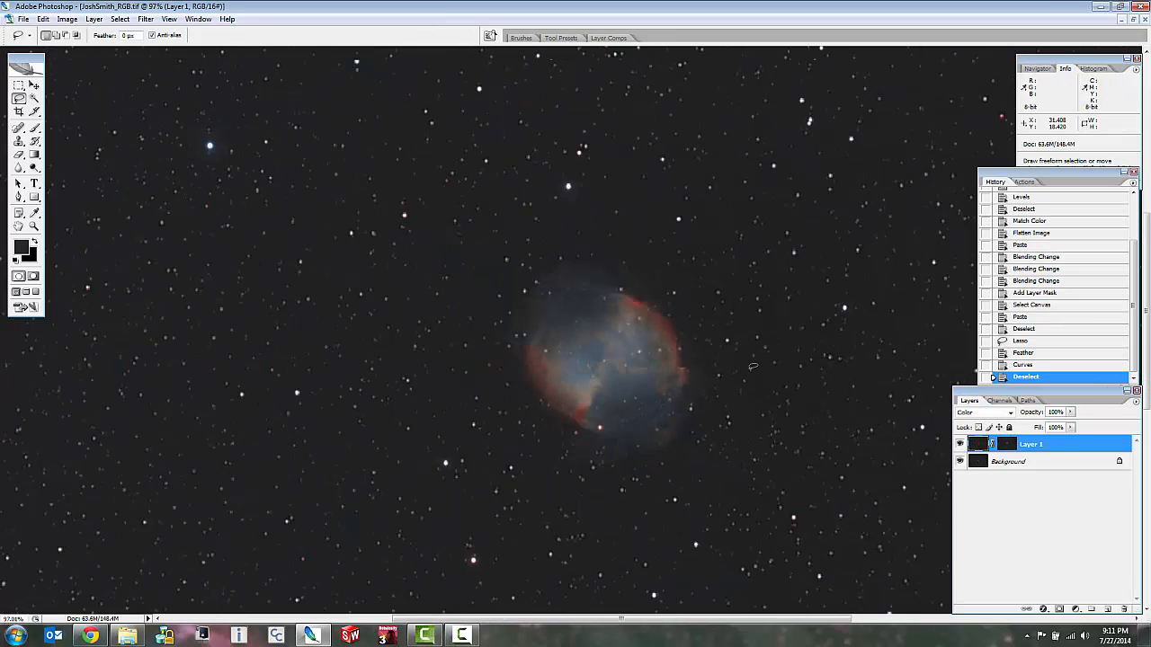
scroll(673, 385, down, 4)
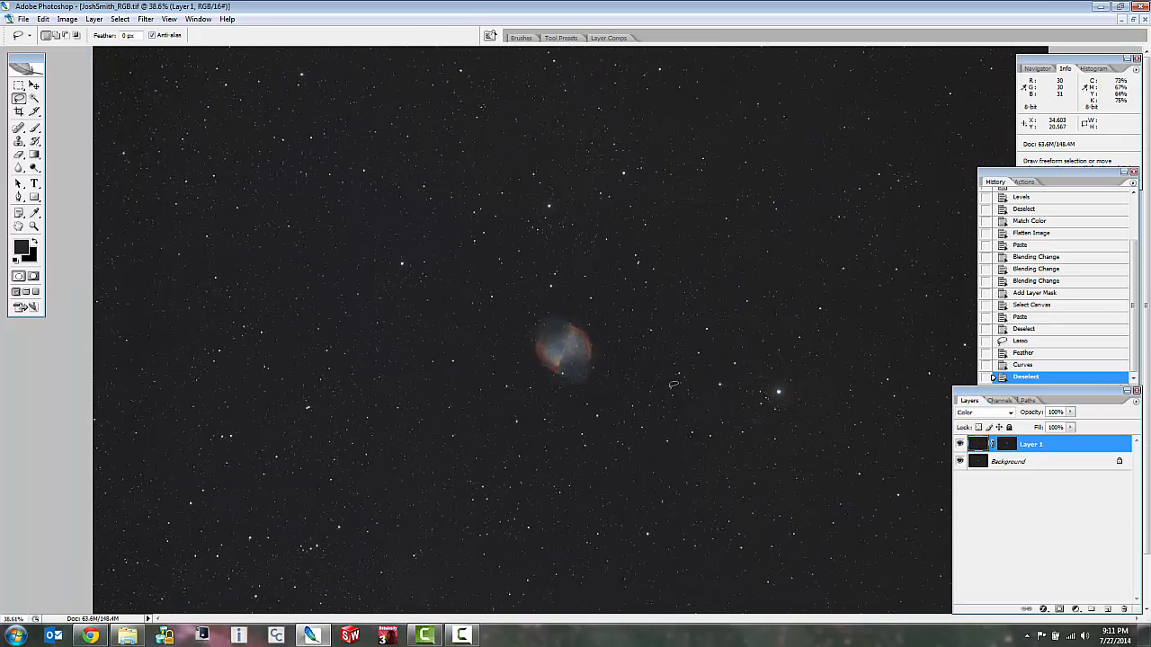
scroll(623, 392, up, 5)
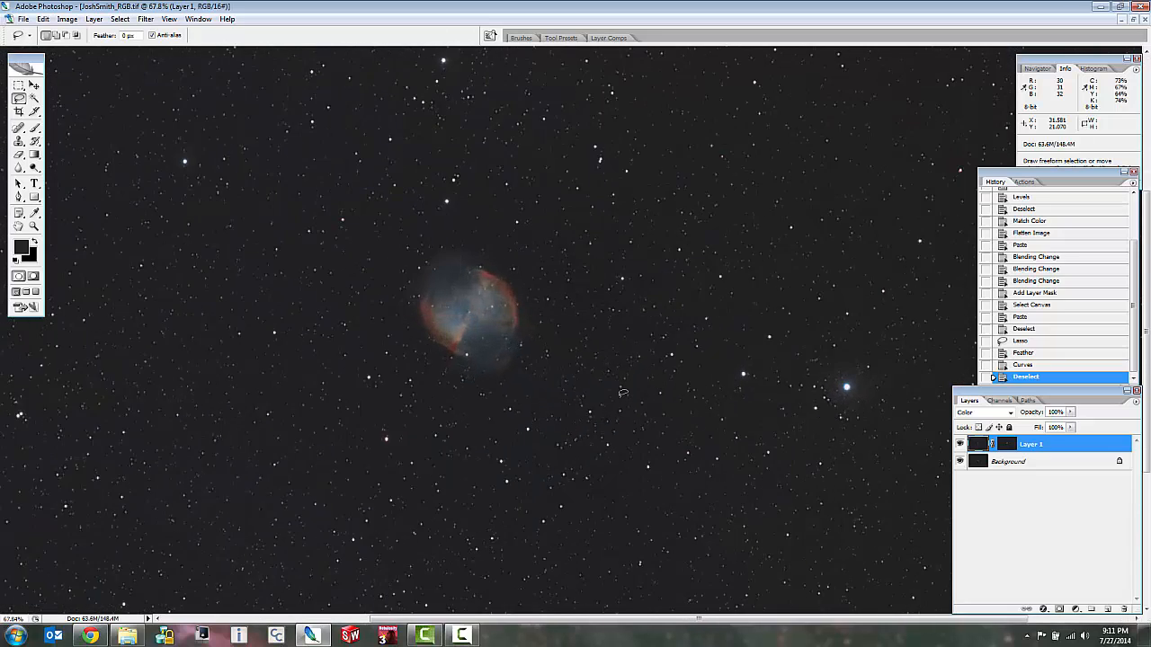
scroll(870, 381, up, 6)
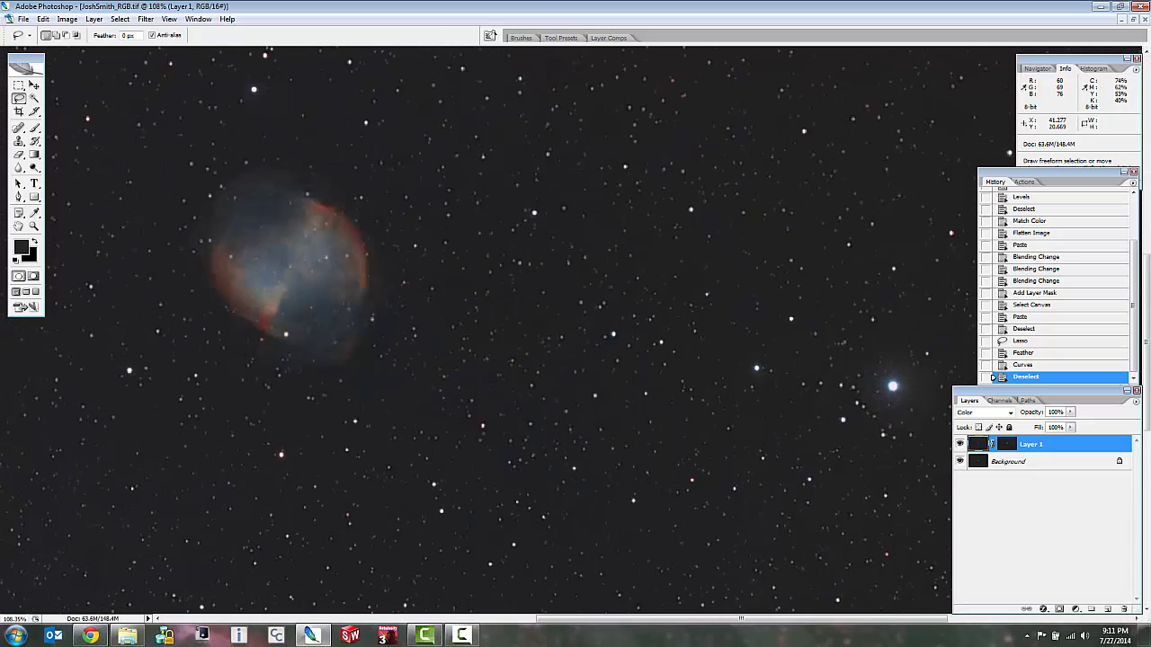
scroll(705, 402, down, 5)
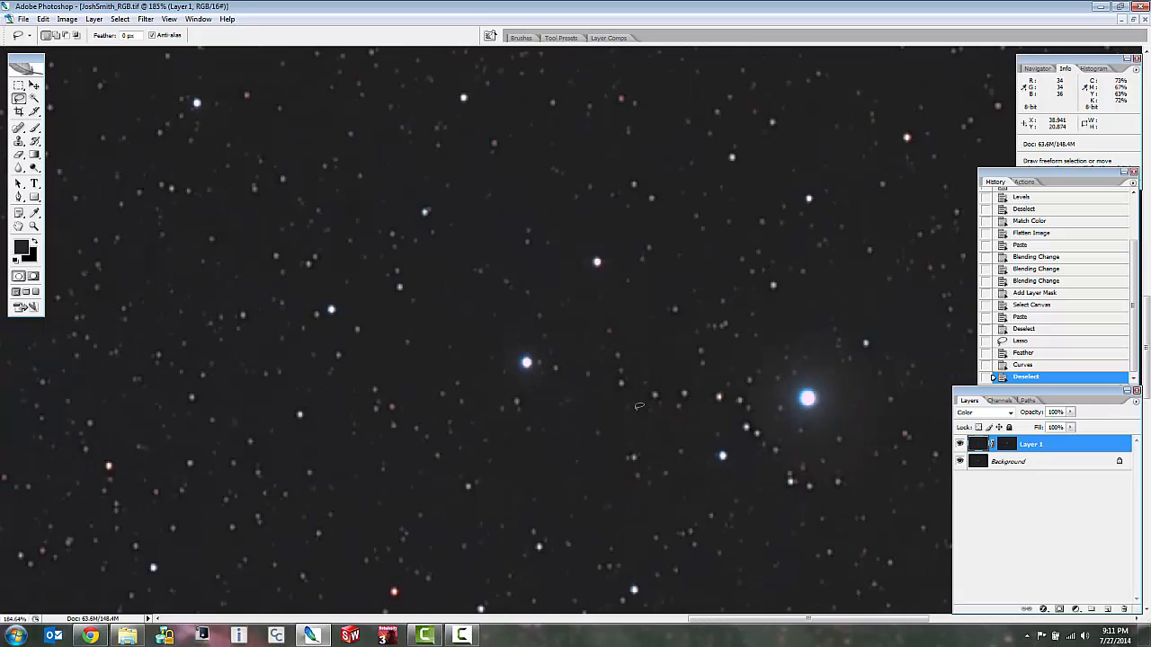
scroll(602, 288, down, 2)
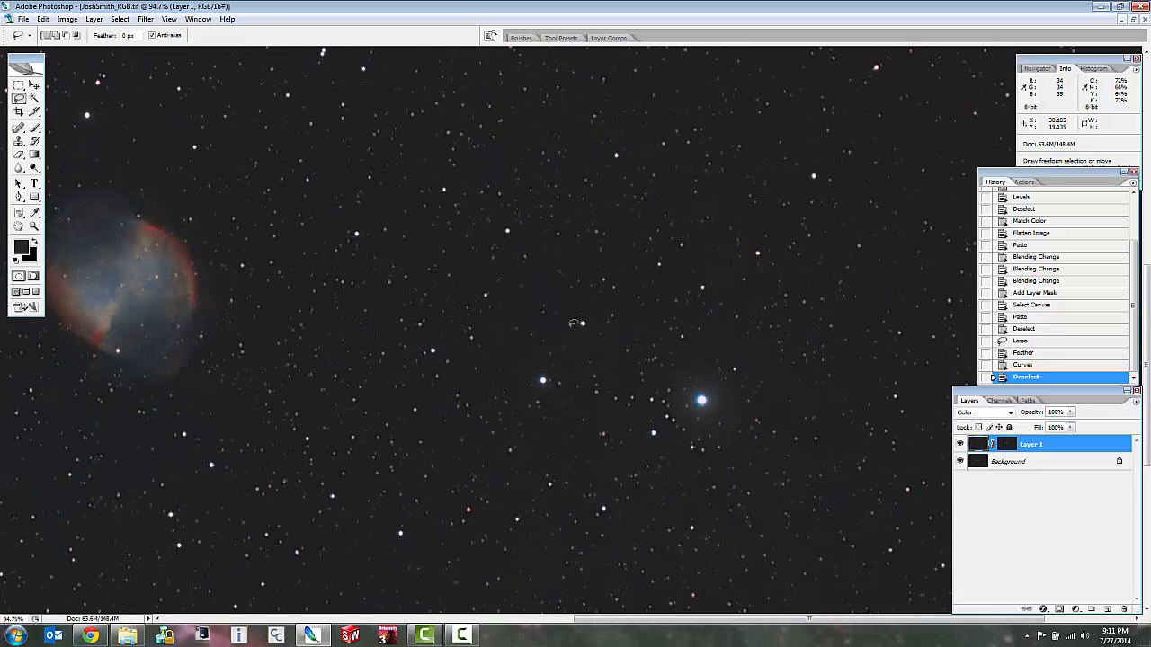
Examine the nebula's colors and the surrounding bright stars at several magnifications.
scroll(281, 114, up, 7)
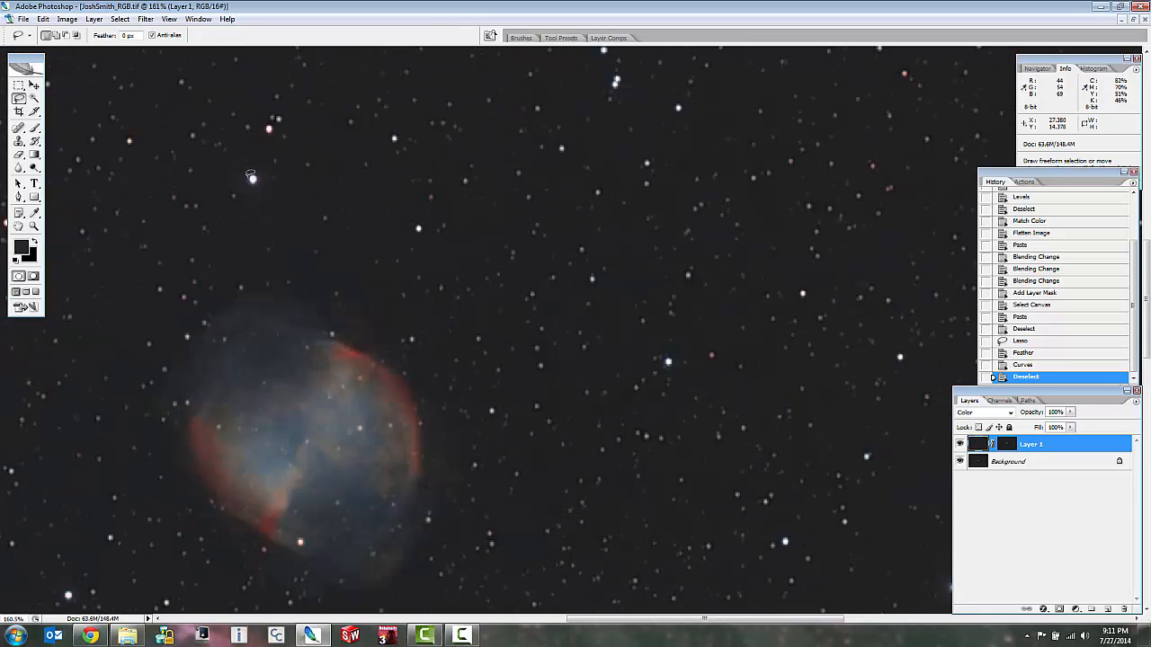
scroll(292, 221, down, 7)
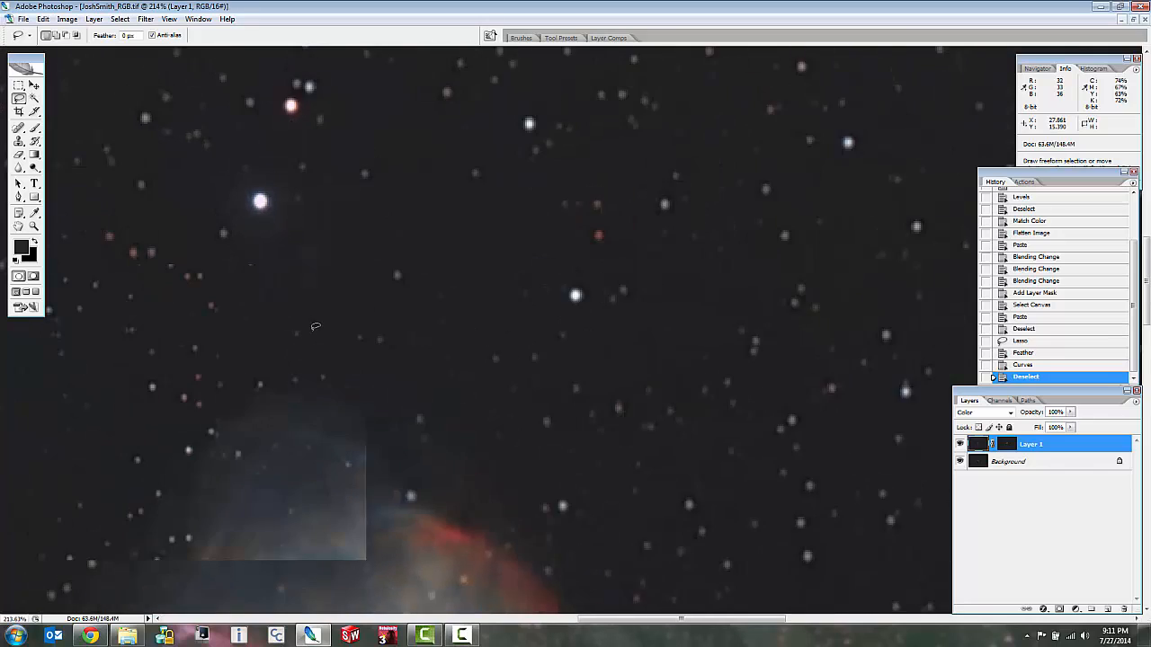
scroll(405, 514, down, 3)
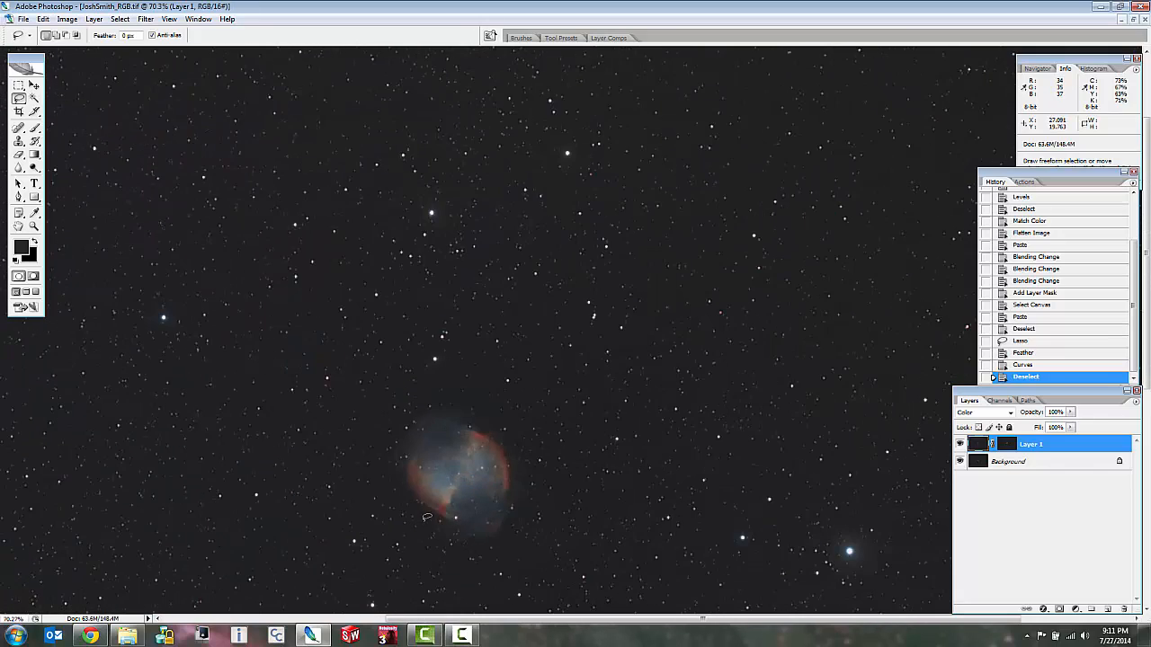
scroll(539, 490, up, 4)
scroll(559, 484, up, 1)
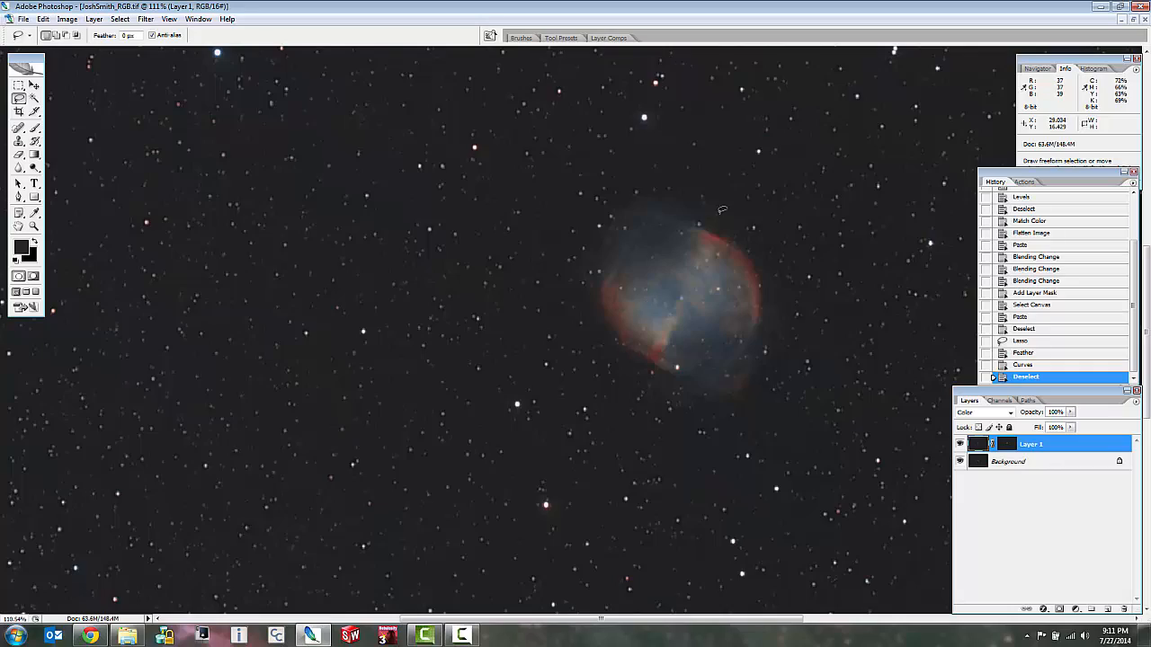
scroll(559, 484, down, 4)
scroll(718, 207, down, 3)
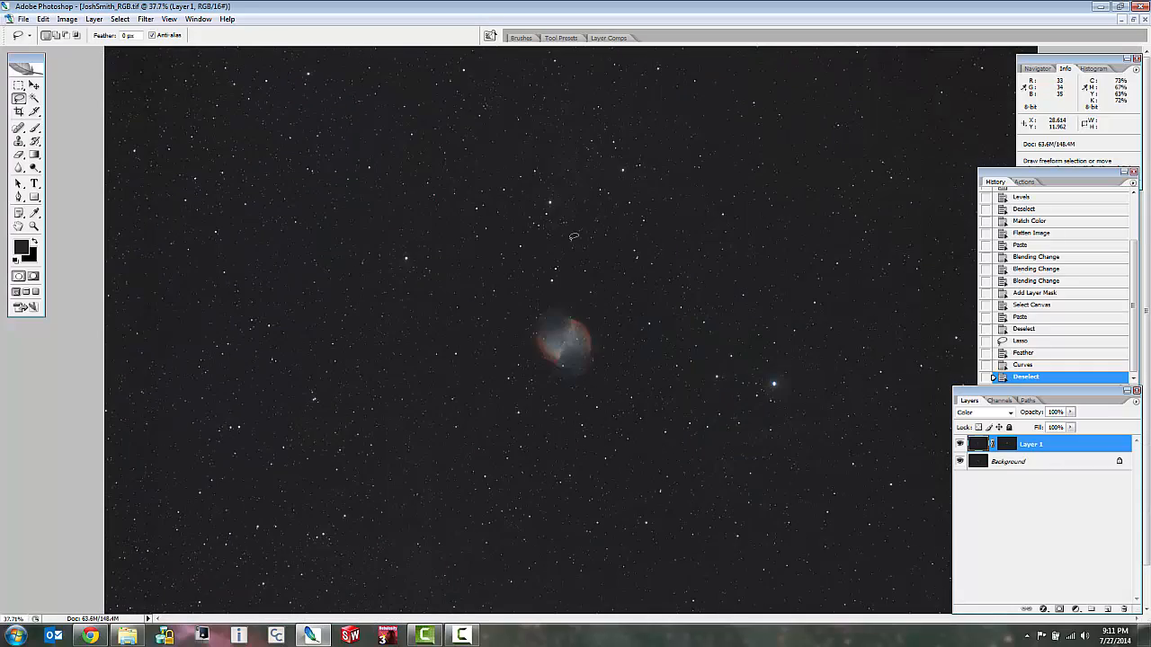
scroll(575, 237, up, 3)
scroll(580, 248, up, 2)
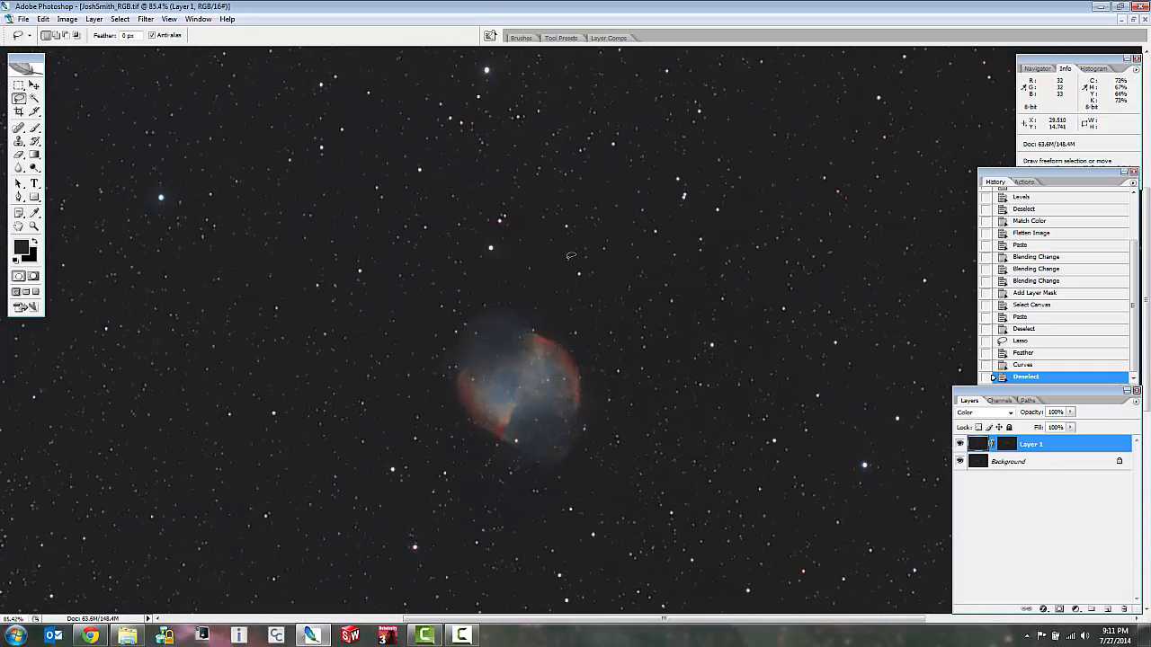
scroll(531, 458, up, 1)
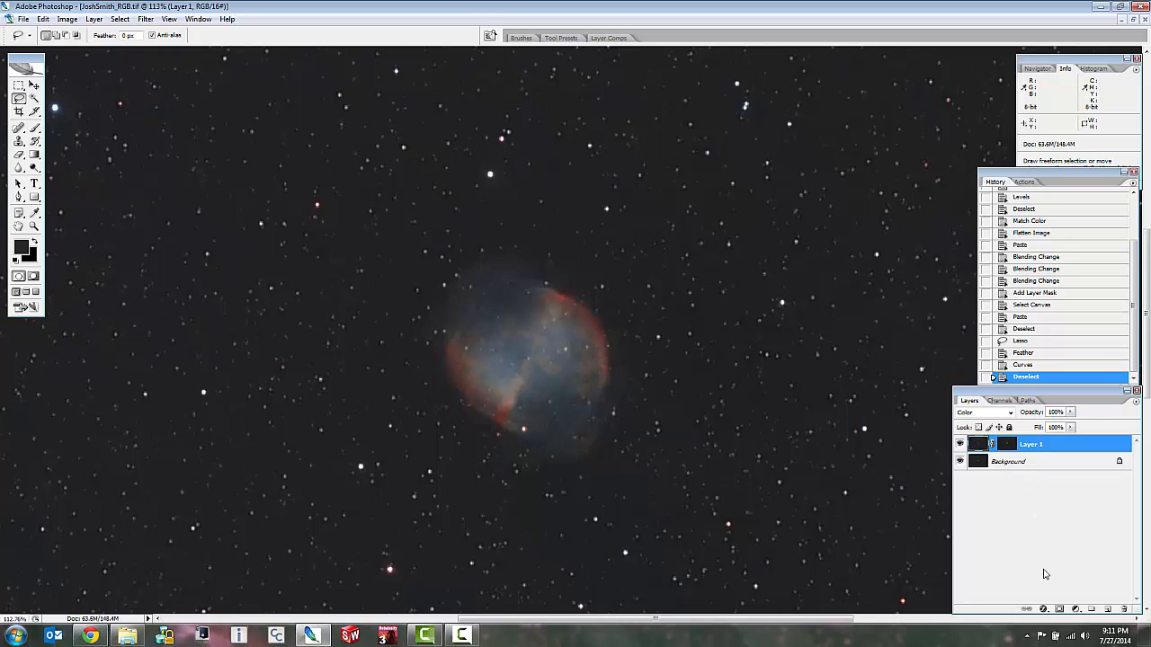
click(461, 637)
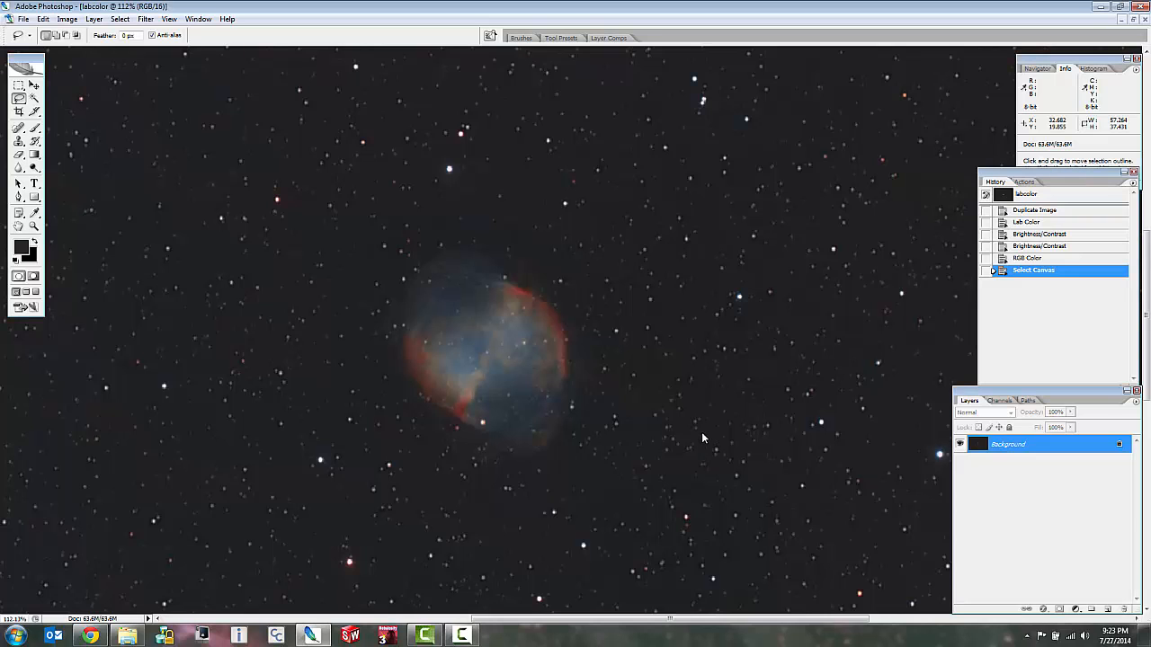
Inspect the nebula in the labcolor image and duplicate its Background layer.
scroll(703, 438, down, 3)
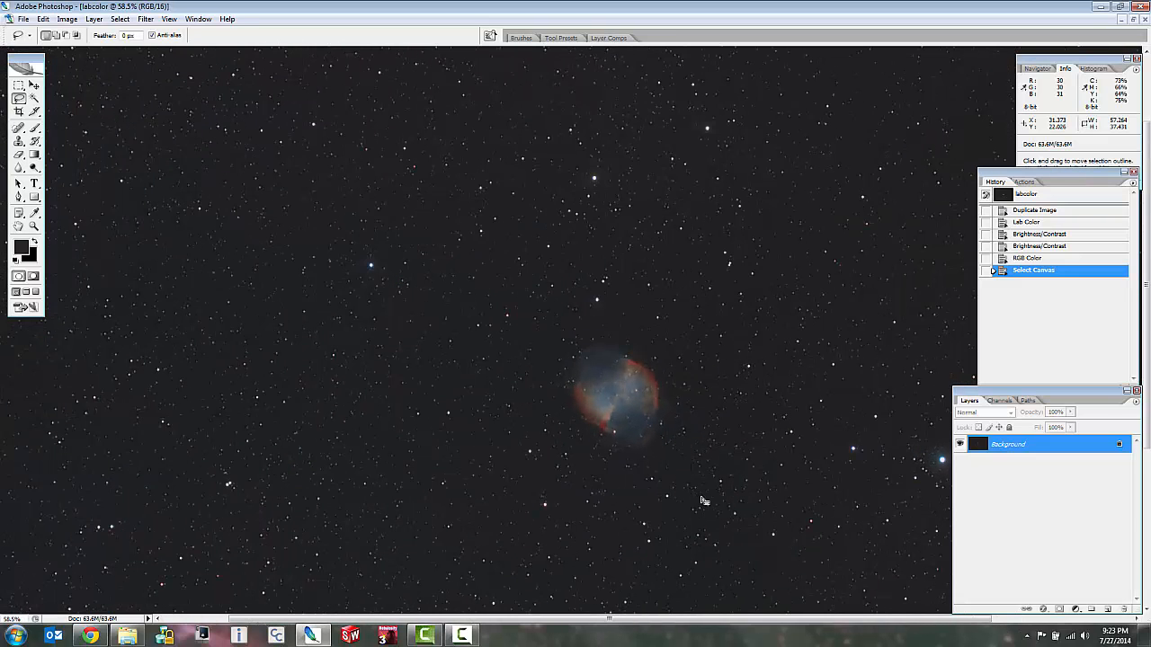
scroll(717, 516, up, 2)
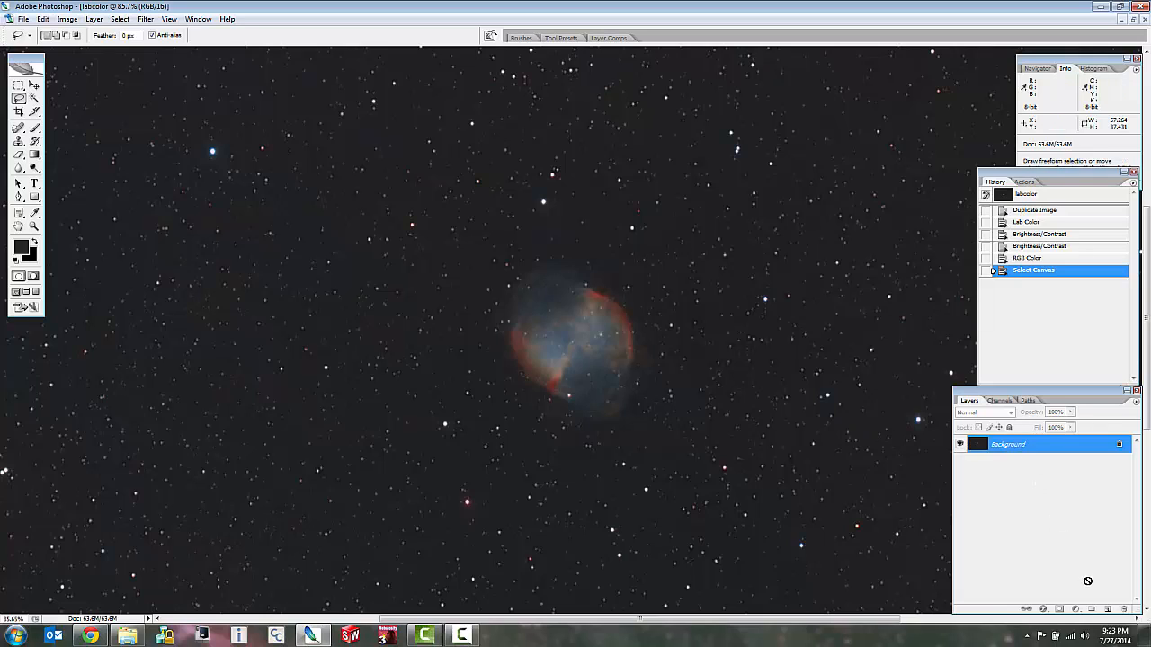
drag(1107, 609, 1107, 609)
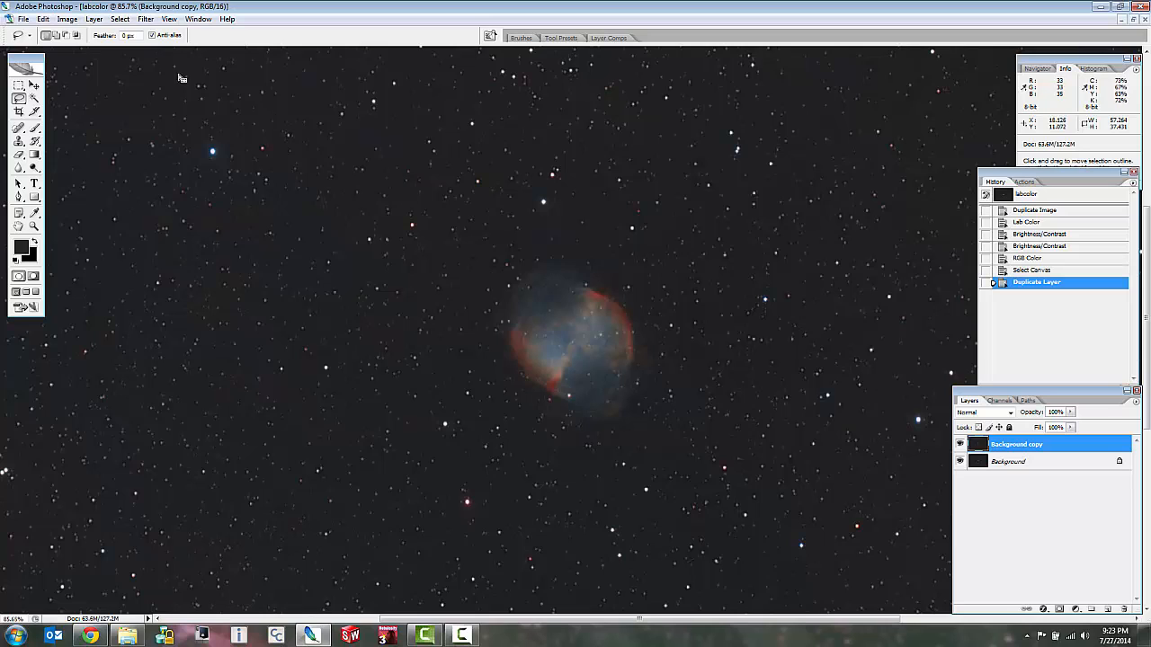
Brighten the Background copy layer with an RGB Curves adjustment, anchoring the dark background tone and raising a point to input 40, output 48.
click(66, 19)
mouse_move(90, 49)
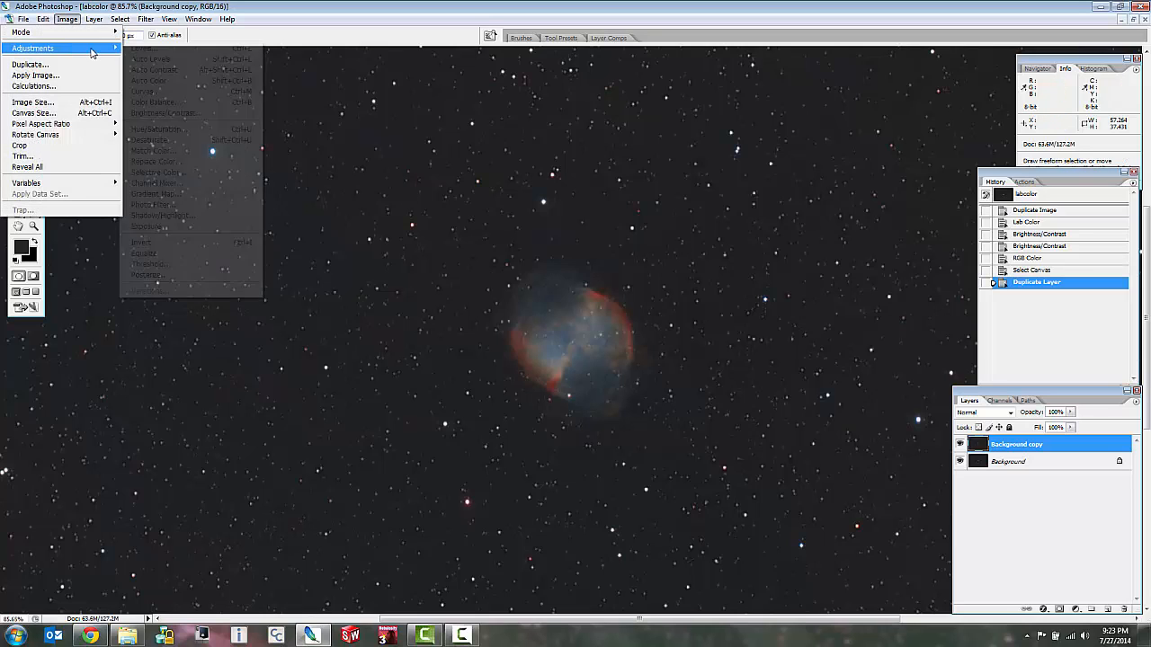
click(143, 92)
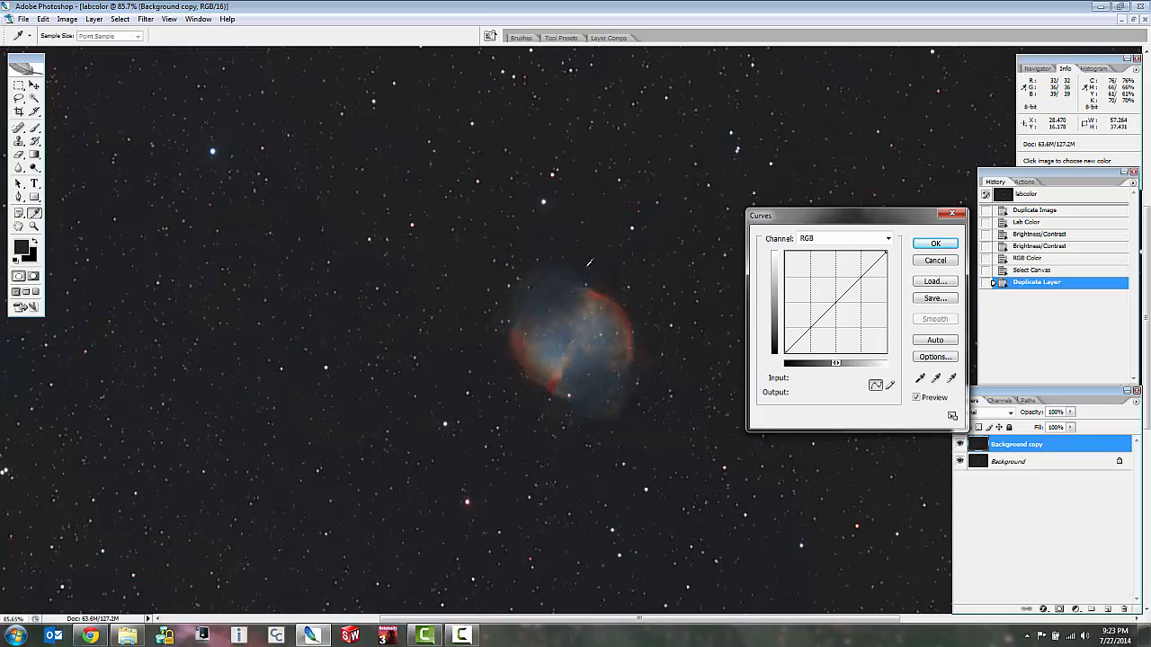
scroll(582, 263, up, 3)
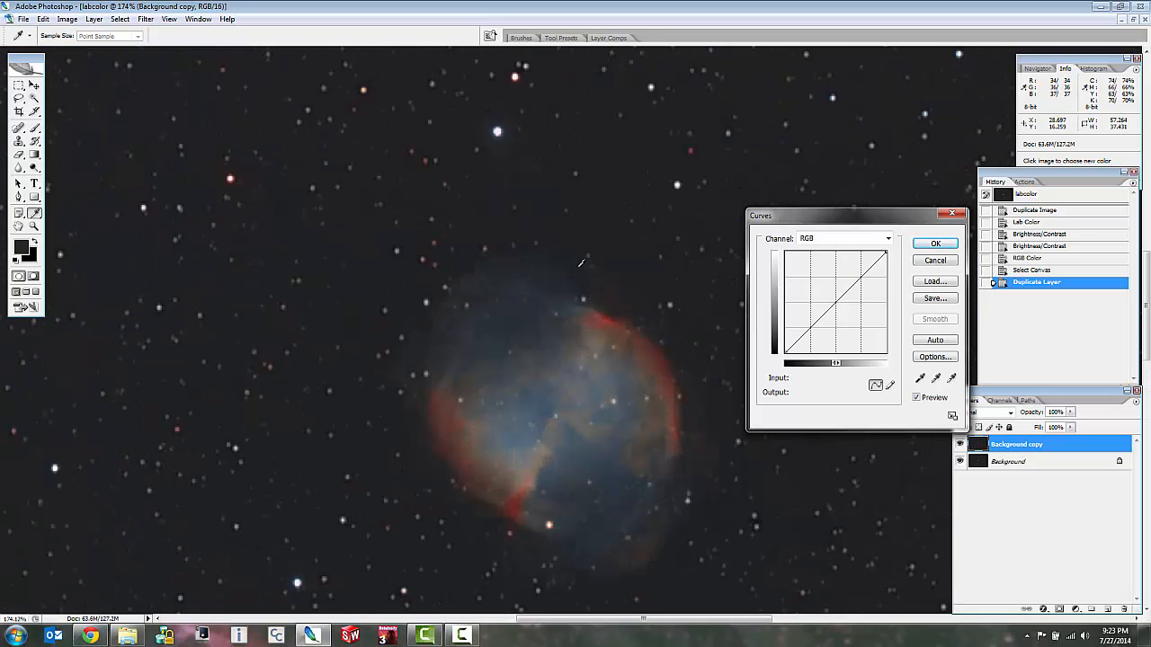
click(529, 259)
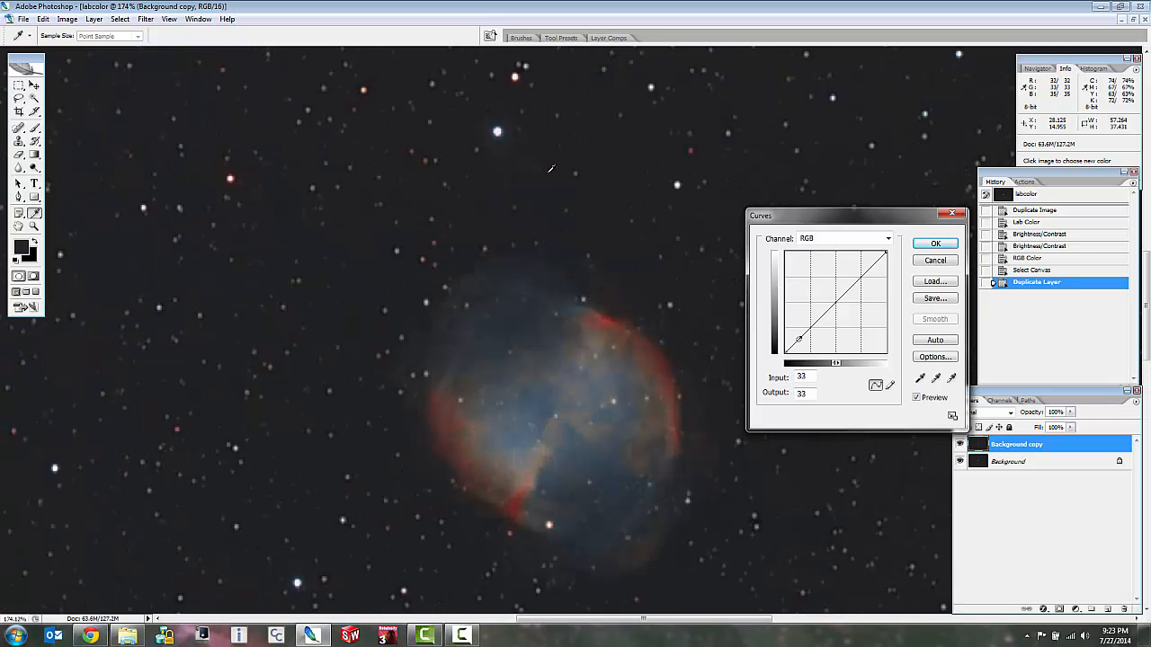
click(803, 334)
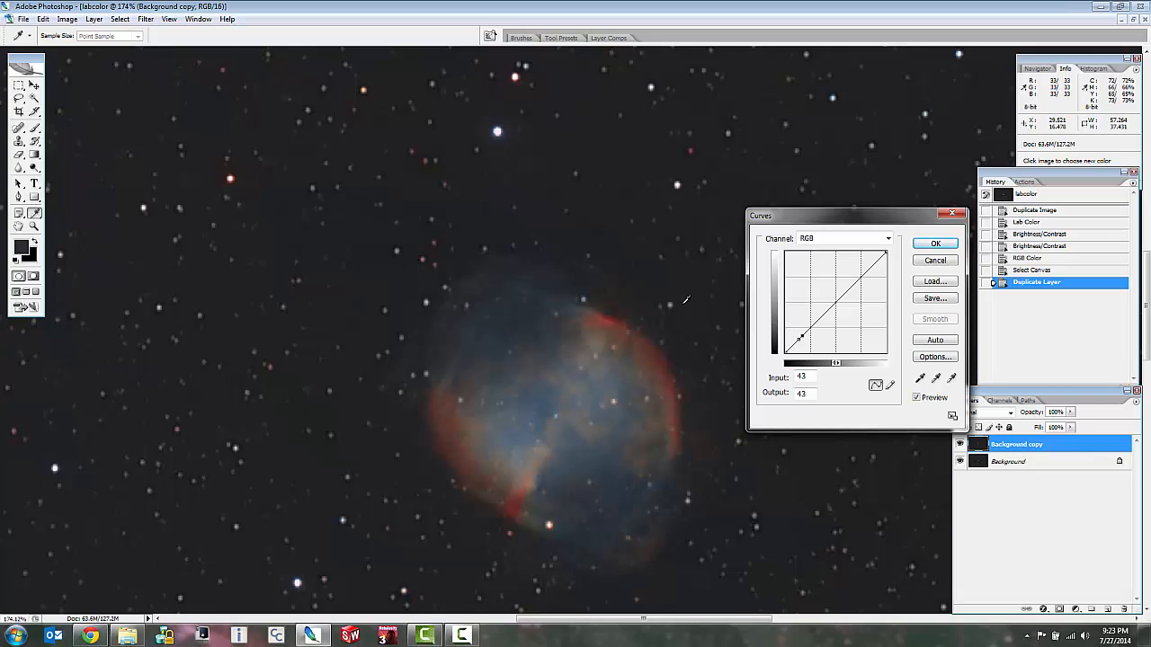
drag(801, 334, 799, 333)
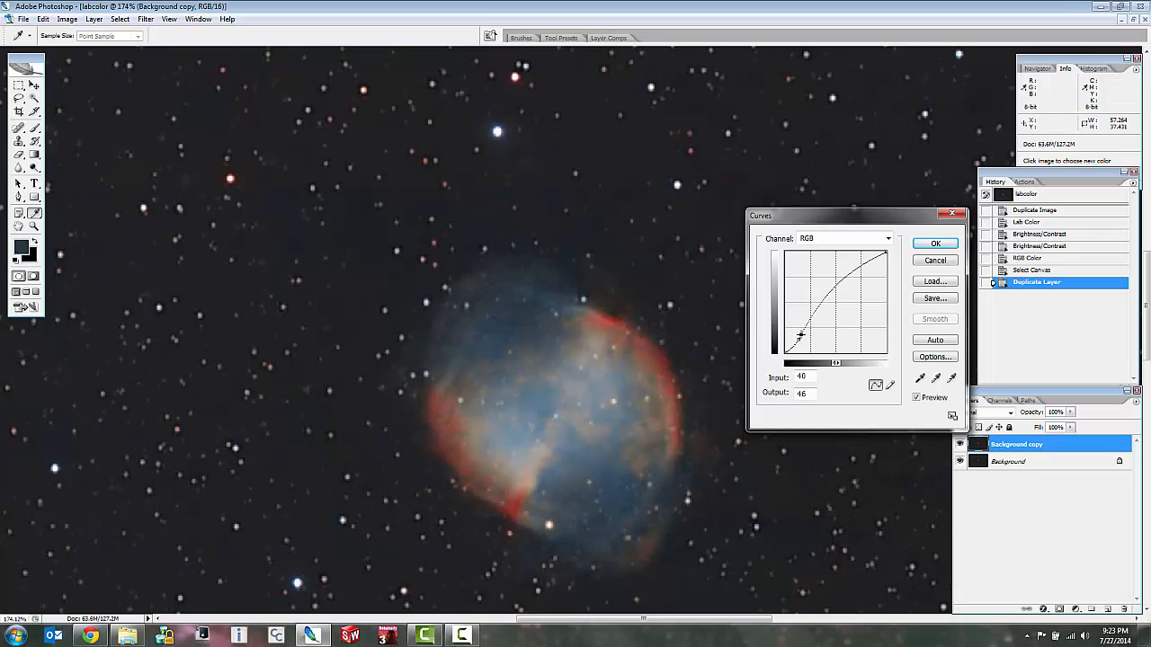
scroll(697, 302, down, 2)
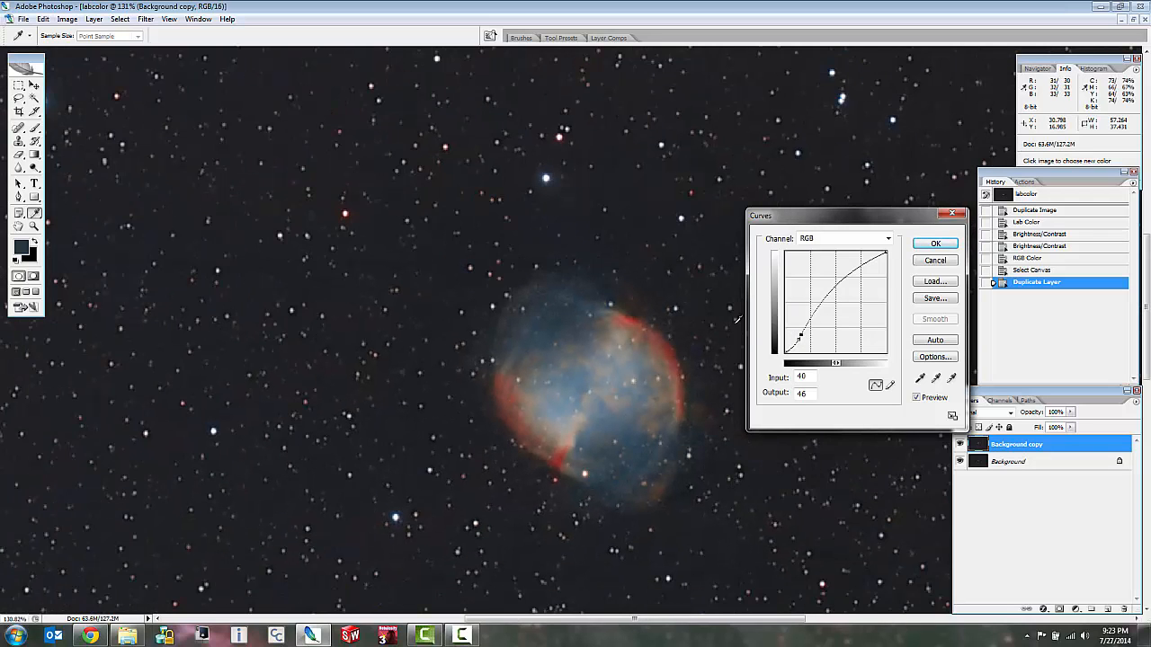
key(Up)
key(Up)
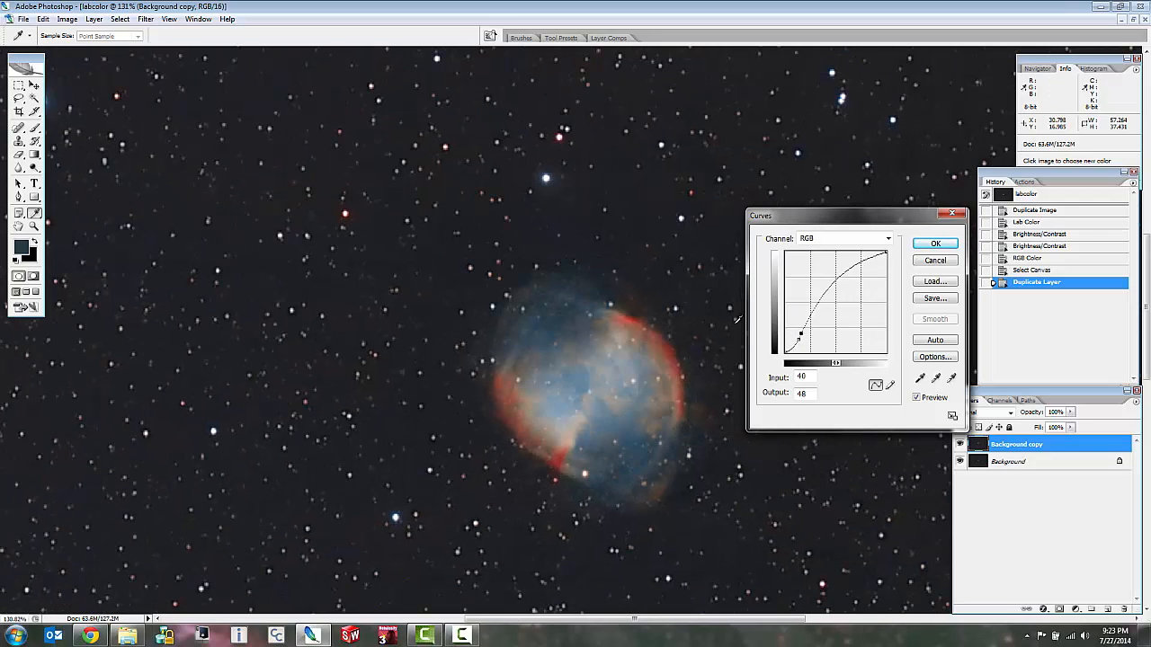
click(936, 244)
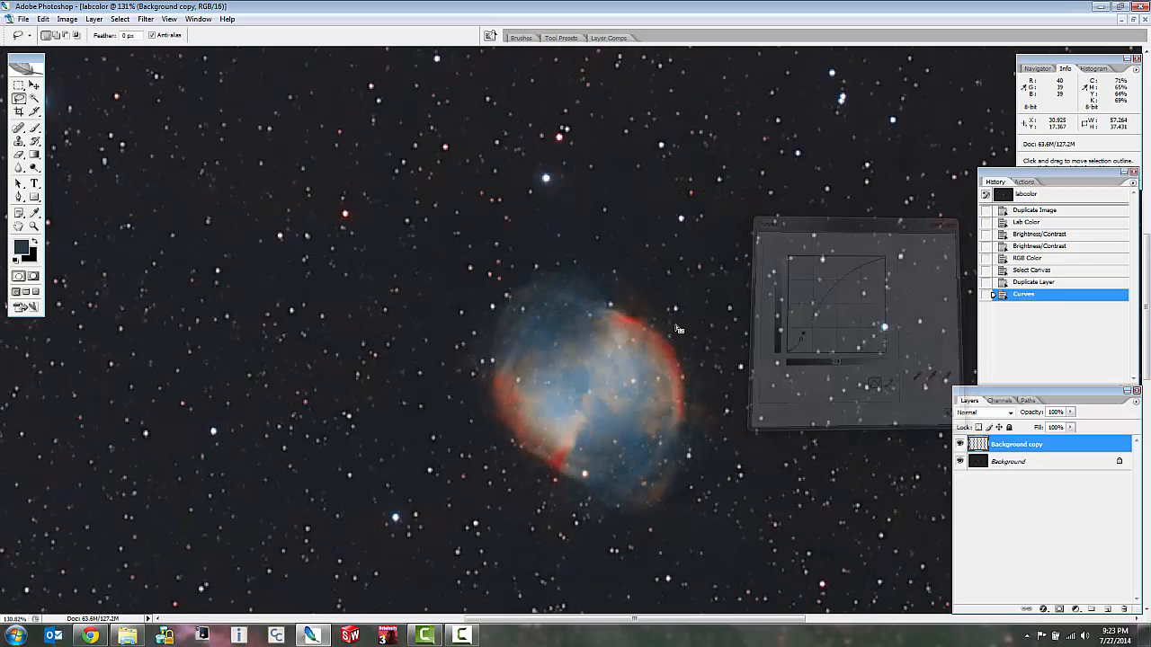
Make two duplicates of the brightened Background copy layer.
click(145, 19)
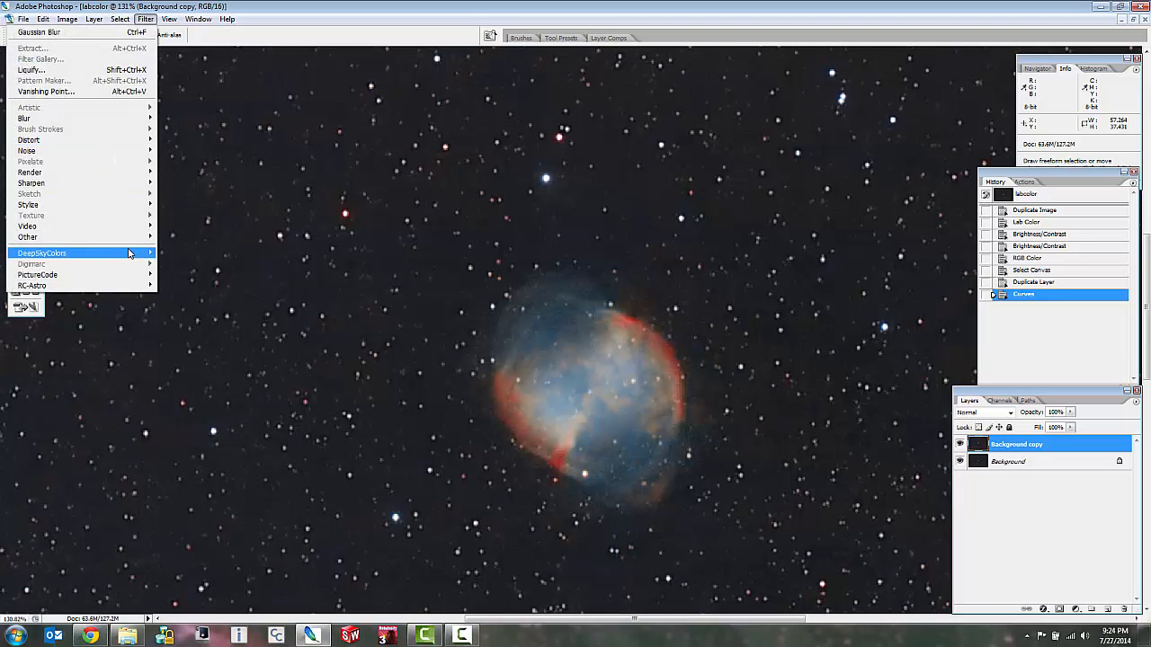
mouse_move(131, 251)
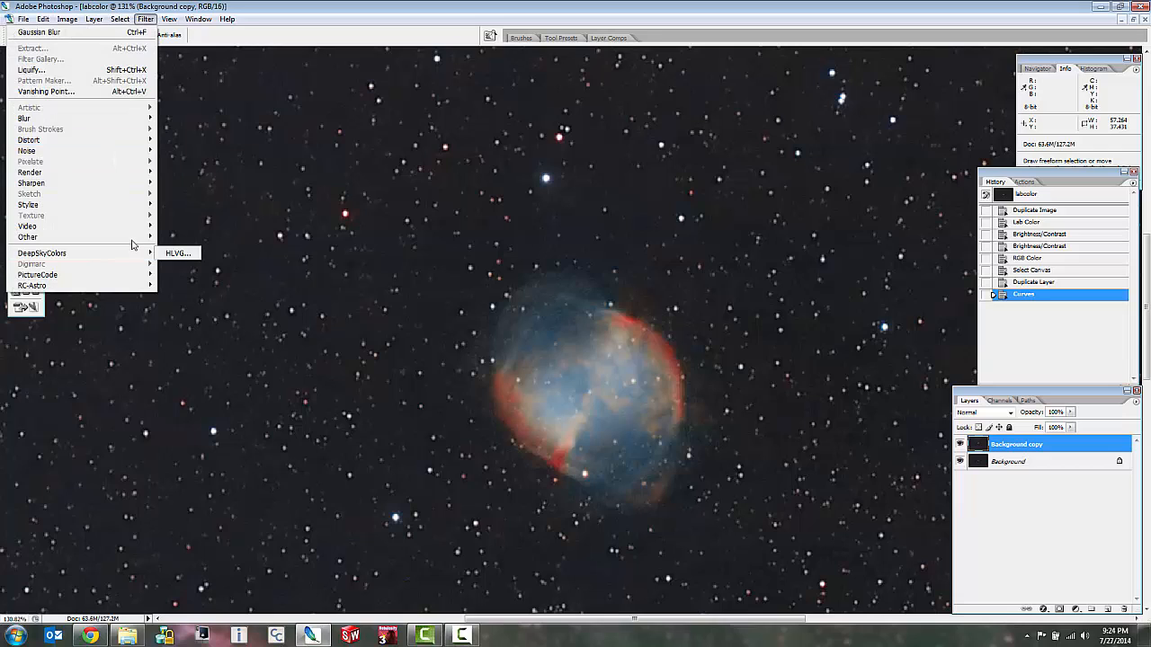
click(1027, 448)
drag(1028, 448, 1107, 609)
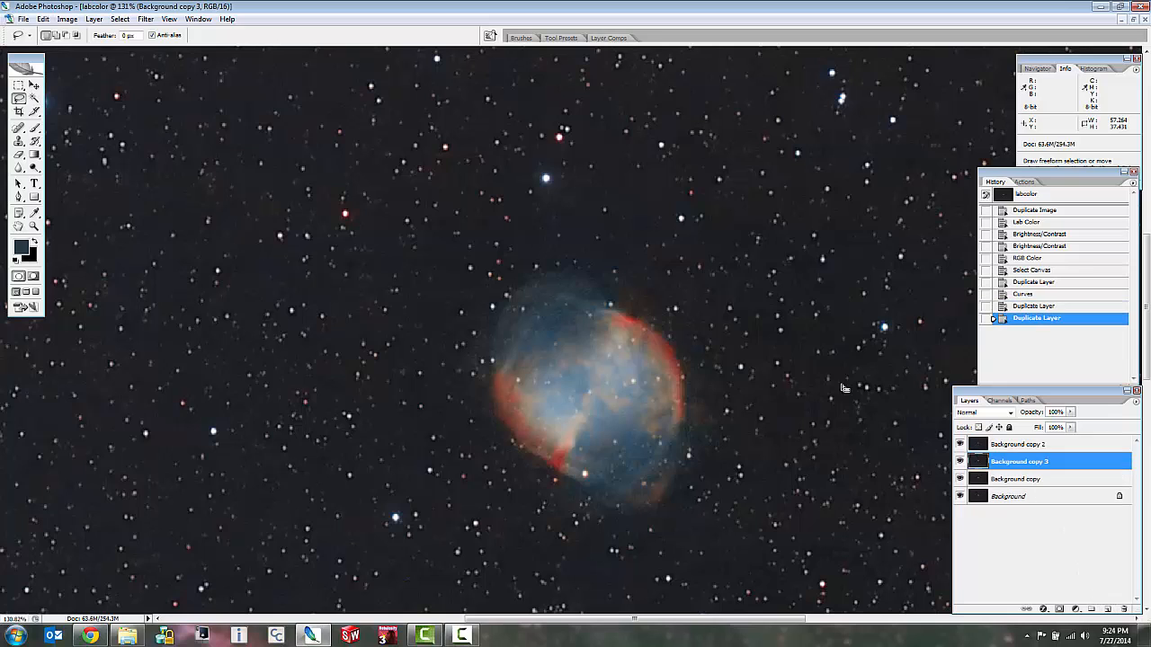
Apply a High Pass filter with a radius of 7.3 pixels to the Background copy 3 layer.
click(139, 22)
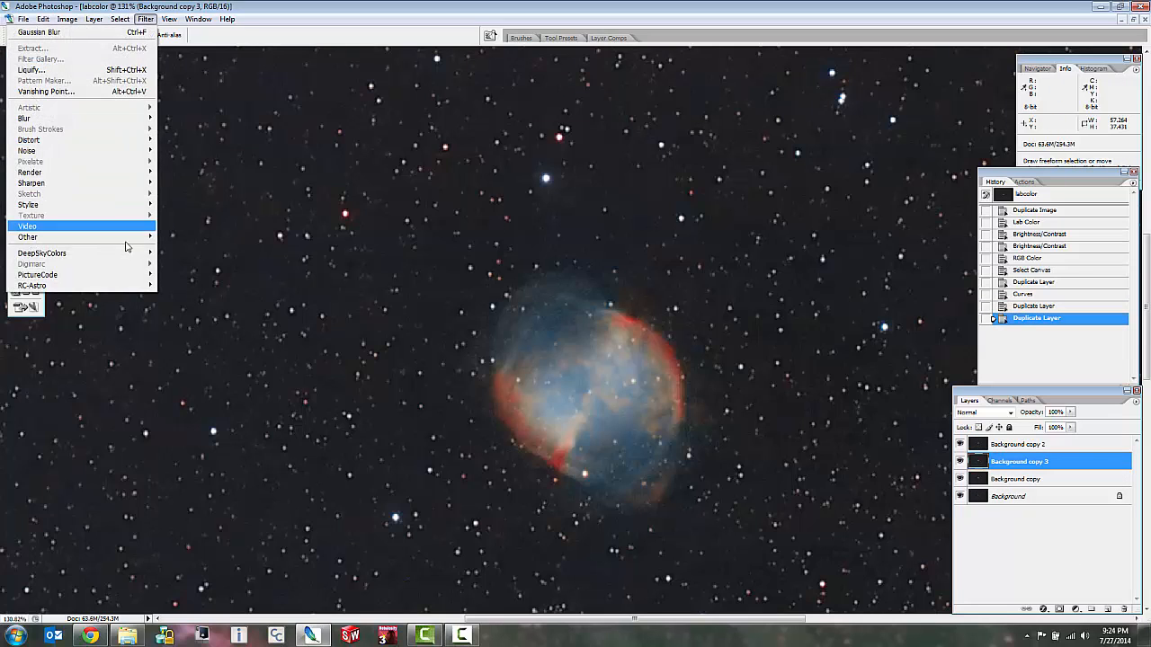
mouse_move(137, 239)
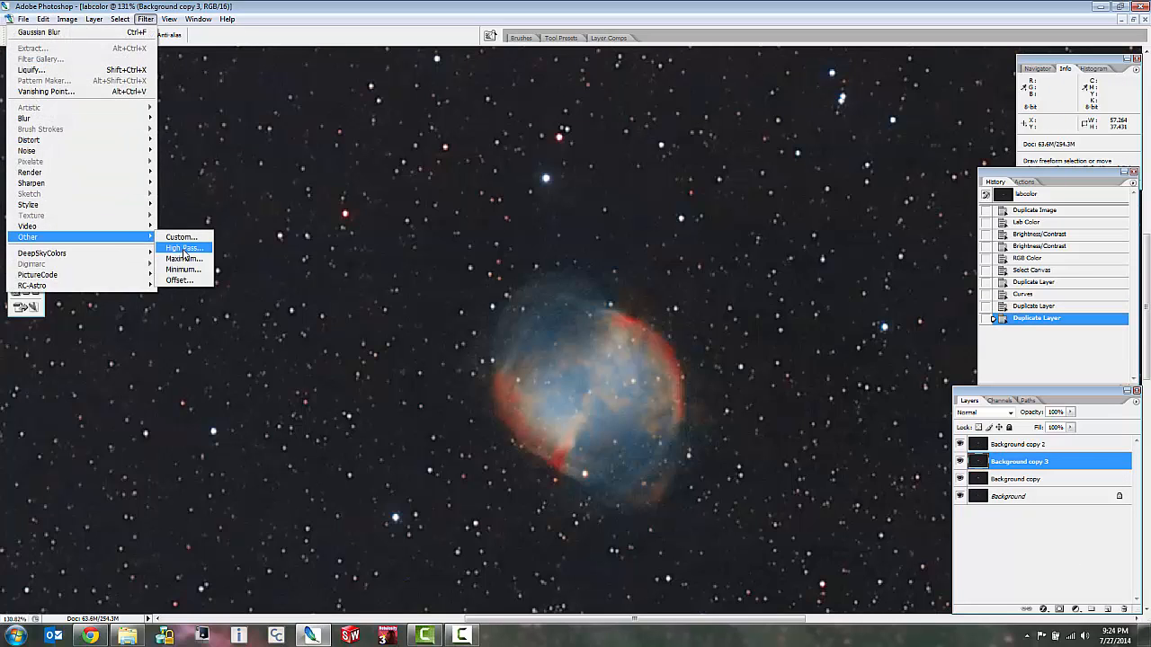
click(182, 248)
drag(570, 247, 573, 207)
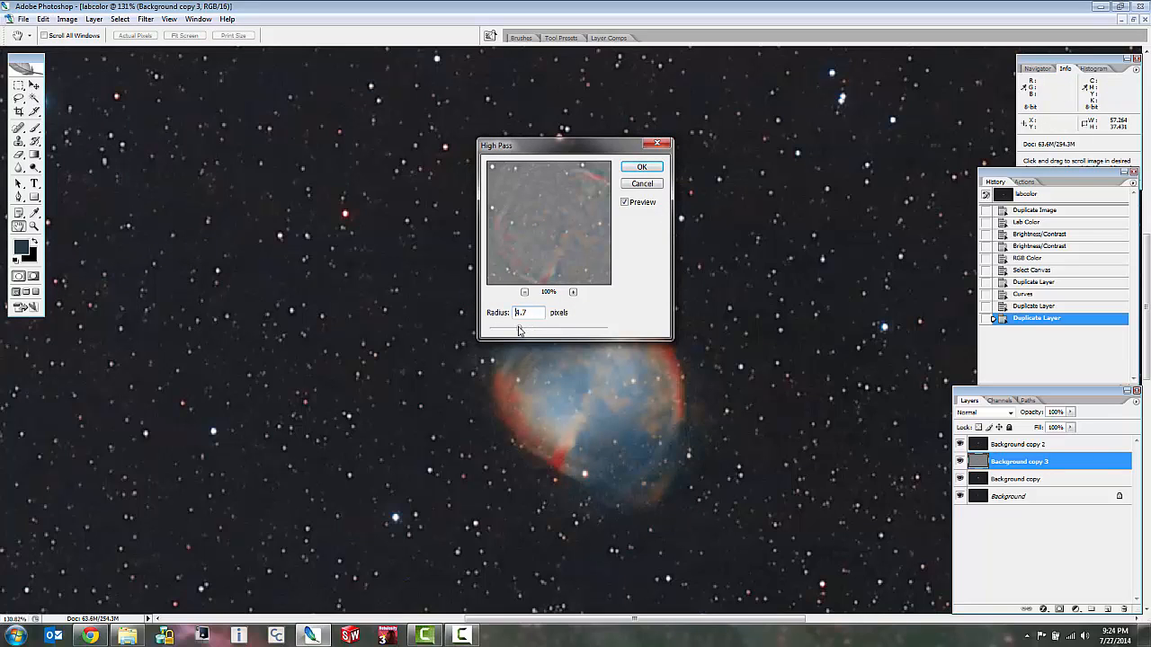
drag(518, 330, 532, 330)
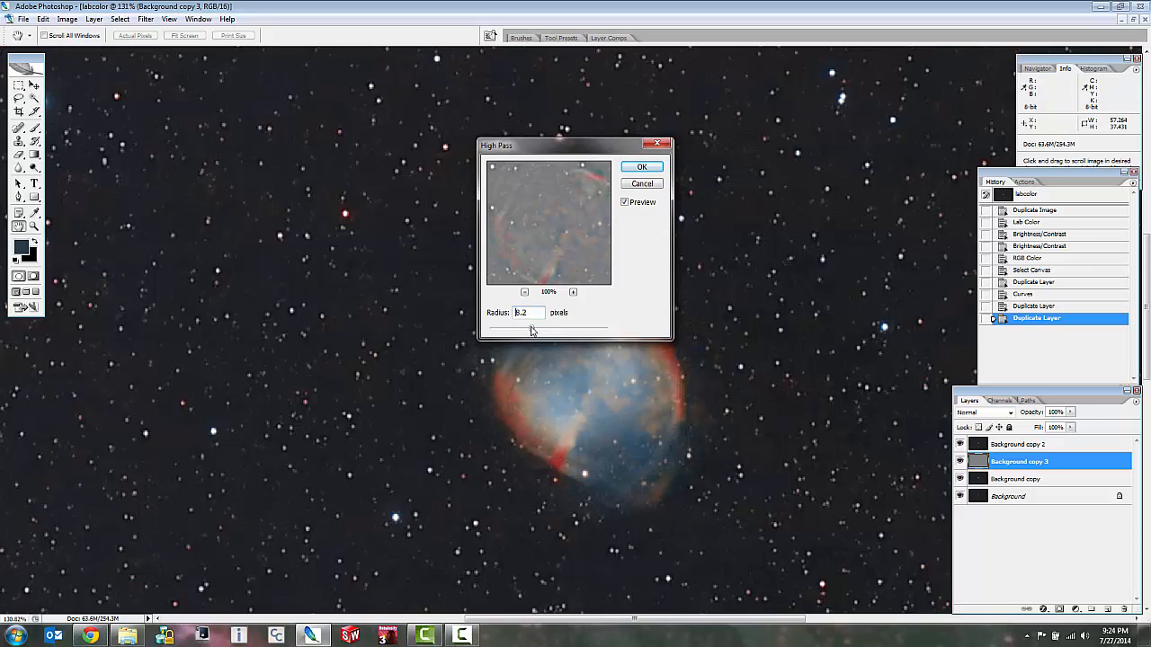
click(642, 169)
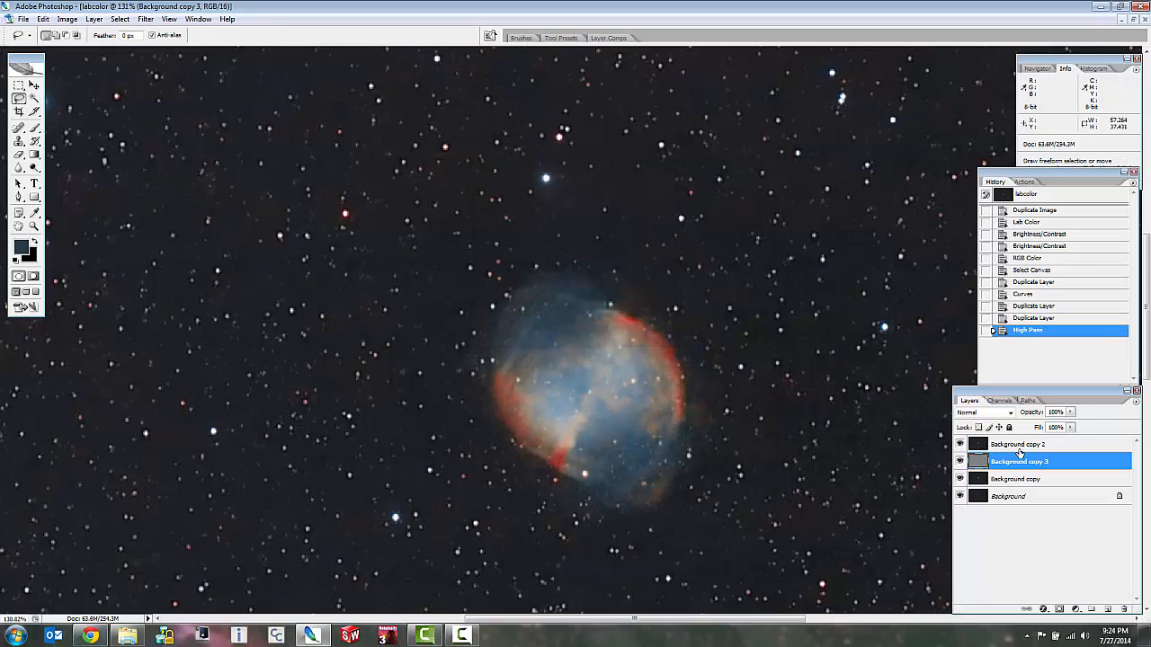
Apply the High Pass filter with the same radius to the topmost layer, Background copy 2.
click(1019, 447)
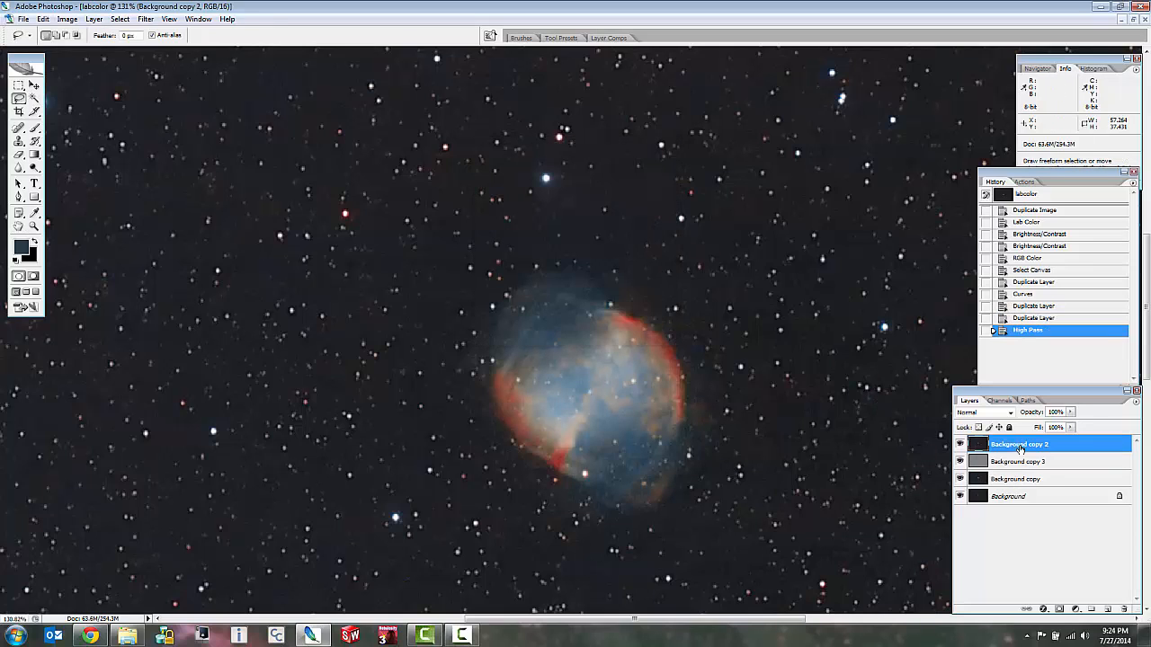
click(143, 18)
mouse_move(135, 236)
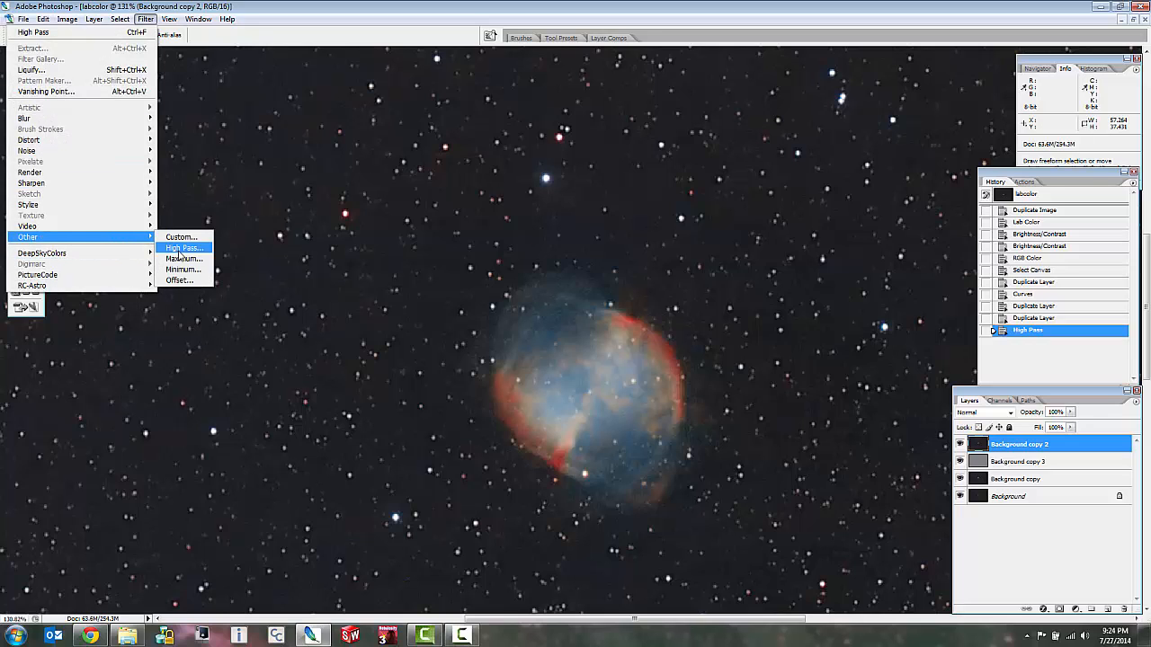
click(181, 249)
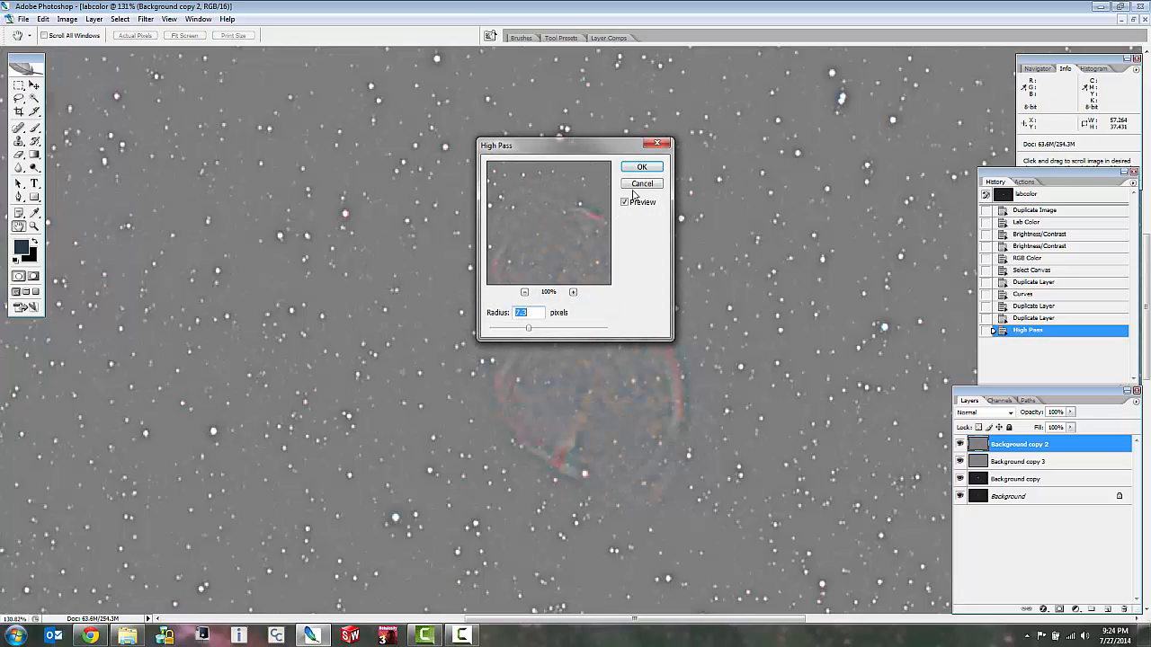
click(642, 167)
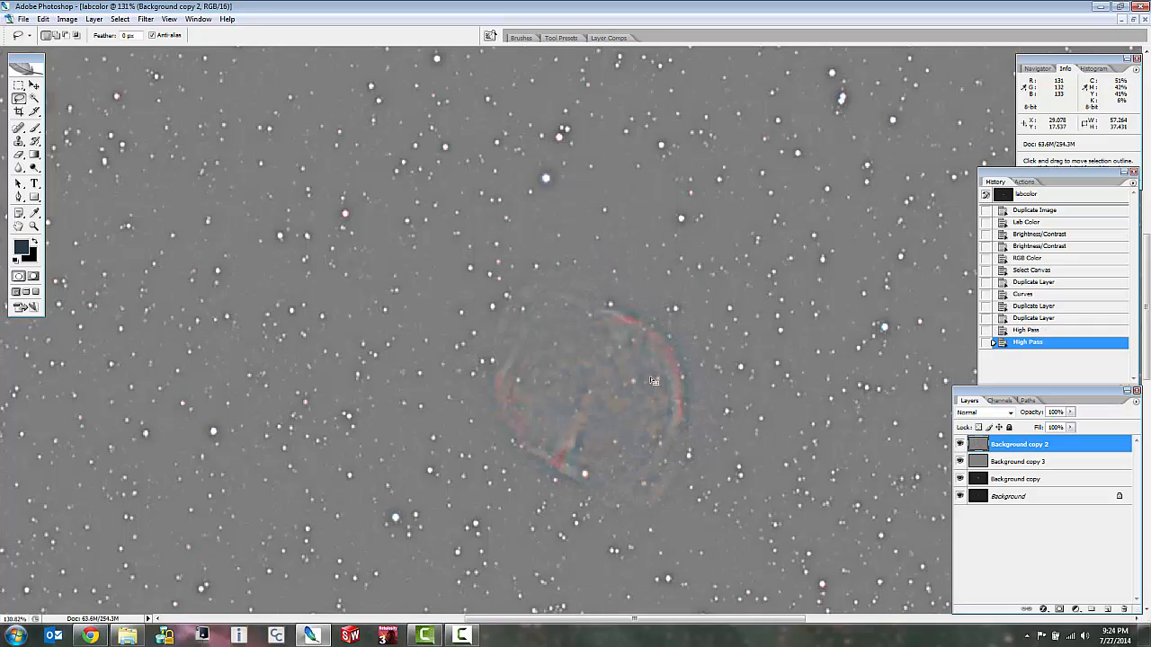
Set the blending mode of Background copy 2 to Soft Light and of Background copy 3 to Overlay.
click(1013, 414)
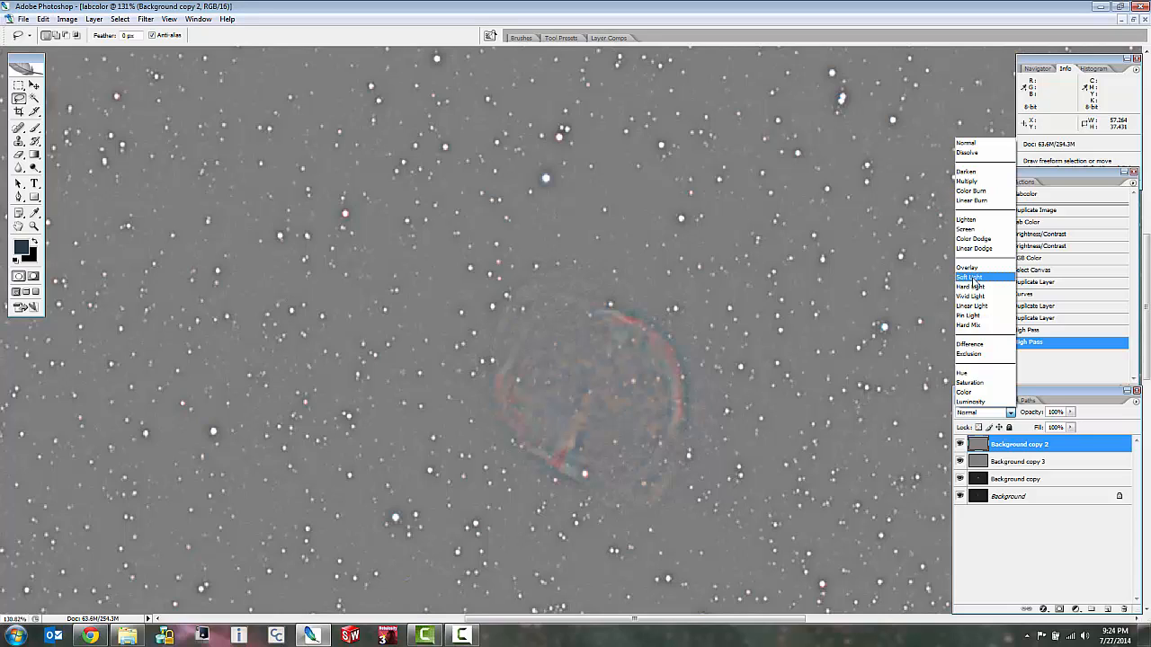
click(972, 278)
click(1011, 462)
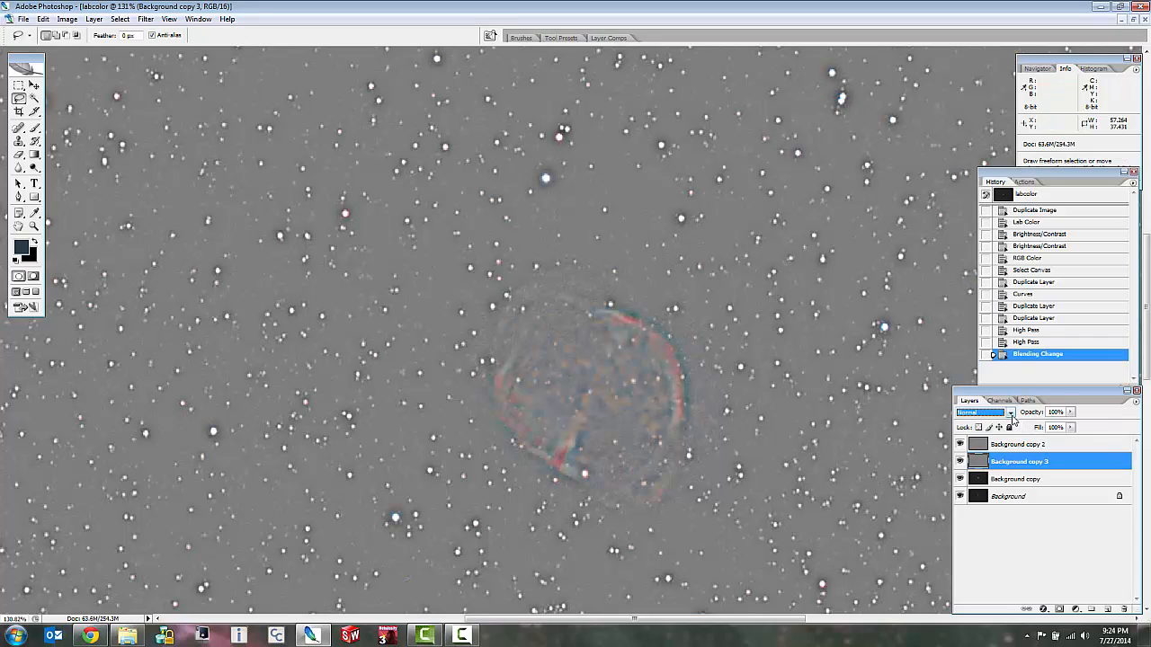
click(1012, 414)
click(971, 267)
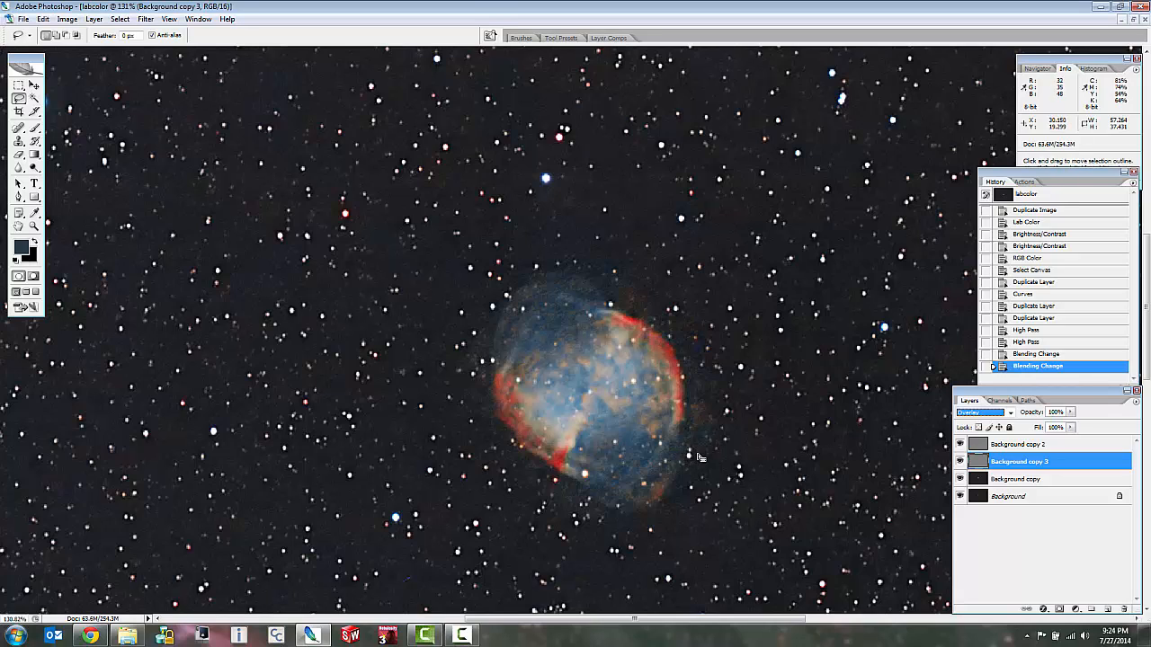
Reduce the Background copy 3 layer to 37% opacity and 26% fill, and clear the canvas selection.
drag(1073, 414, 1028, 438)
click(1092, 431)
click(1070, 428)
click(627, 216)
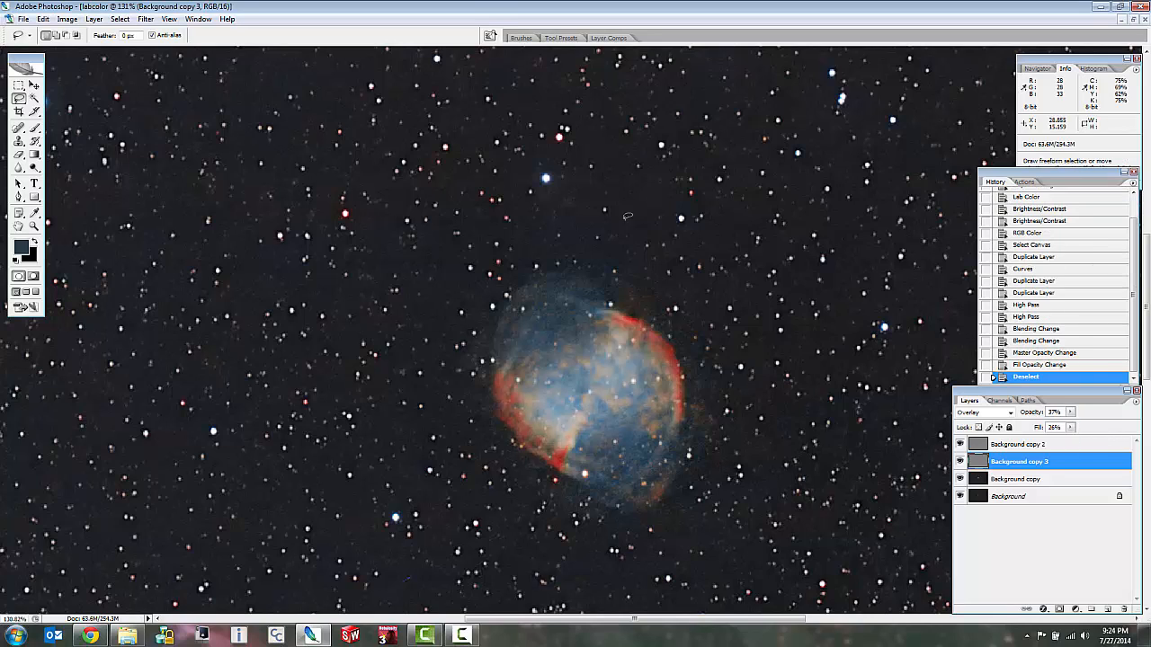
click(67, 19)
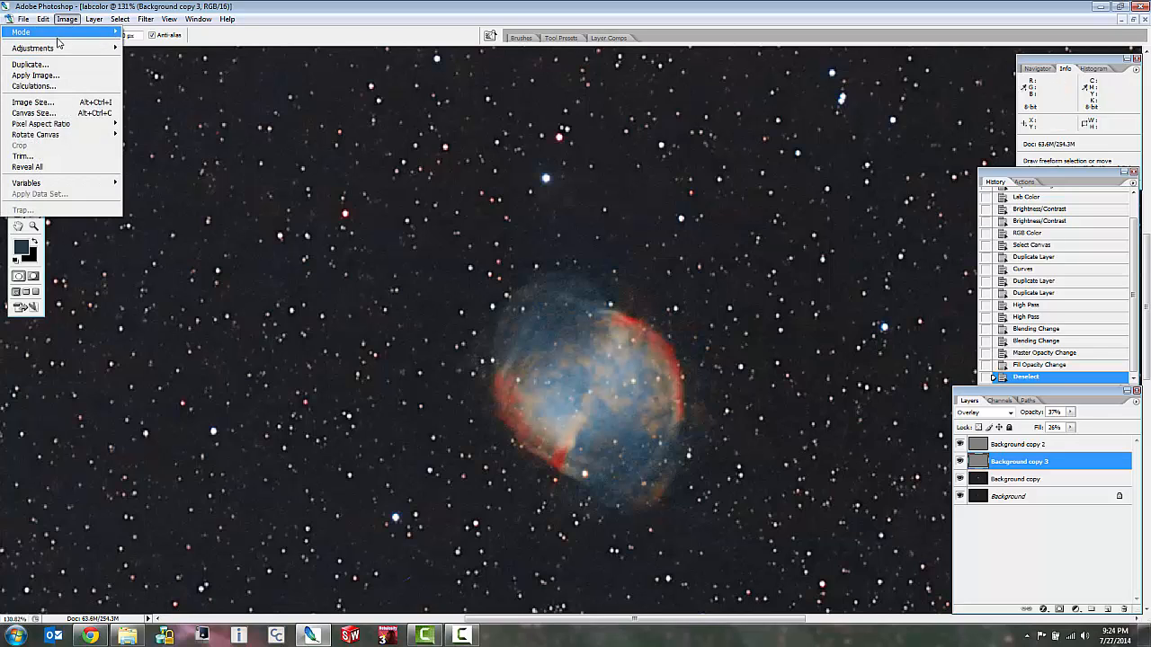
mouse_move(63, 48)
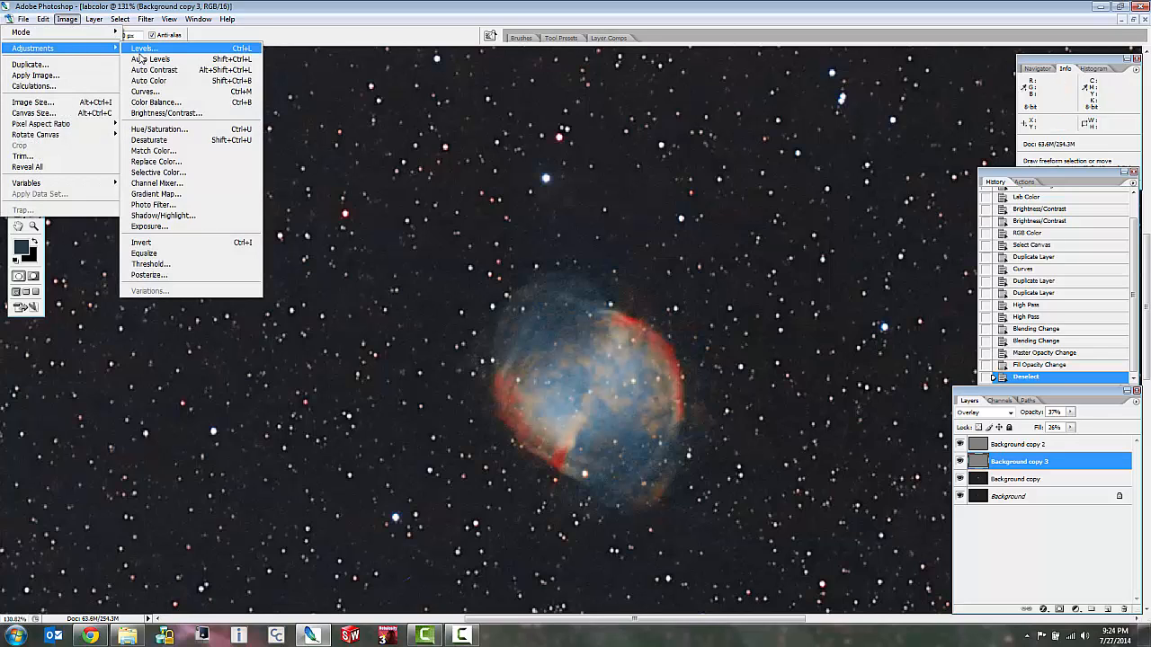
click(159, 129)
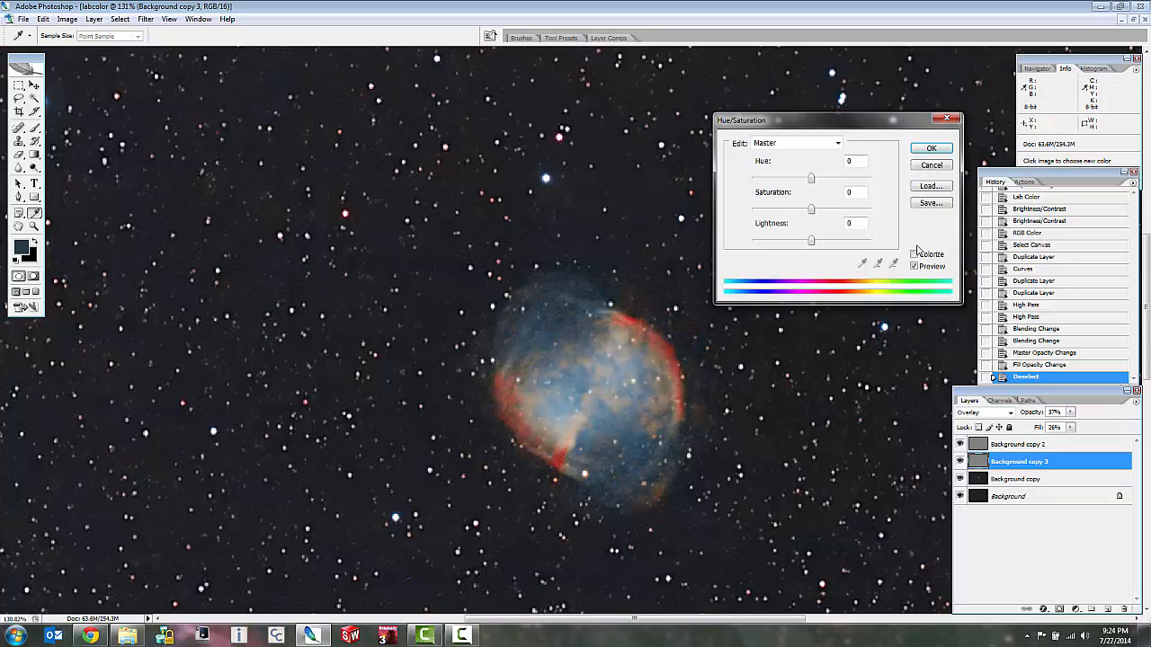
click(931, 165)
Try desaturating only the Background copy 3 layer, and undo it.
click(67, 19)
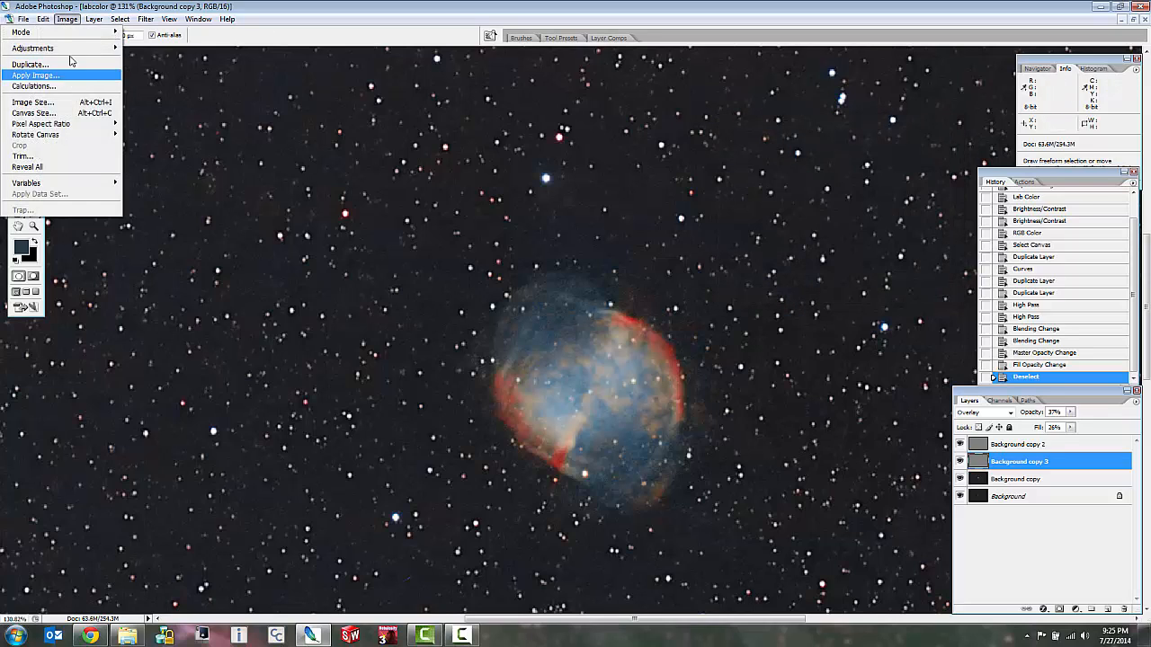
mouse_move(72, 48)
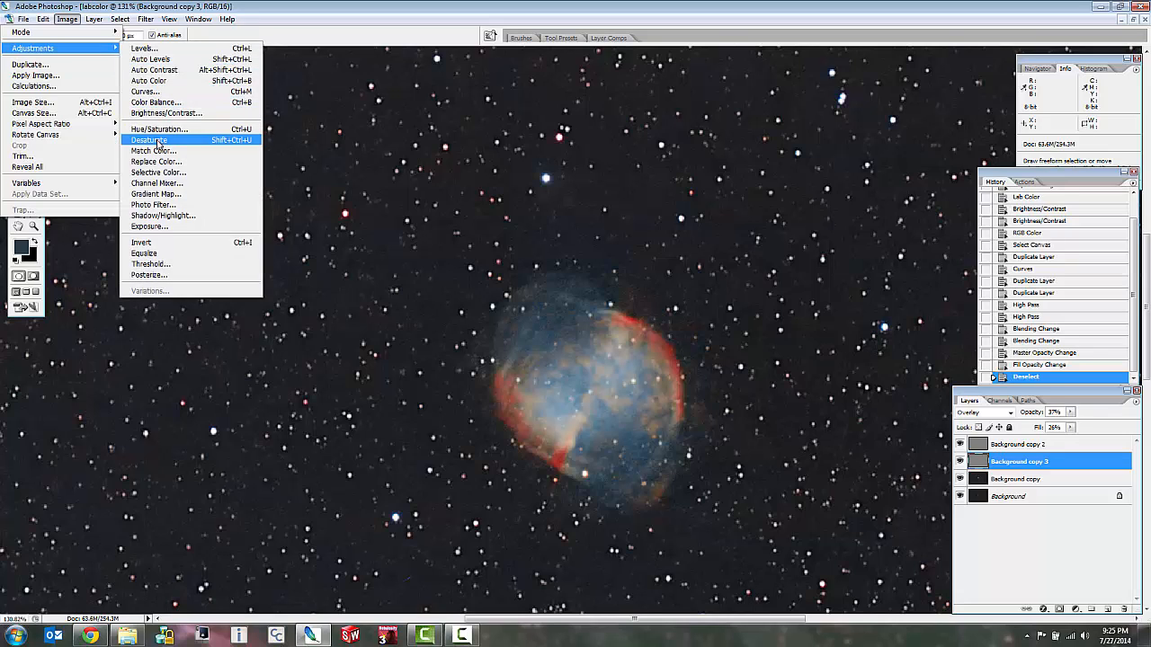
click(150, 140)
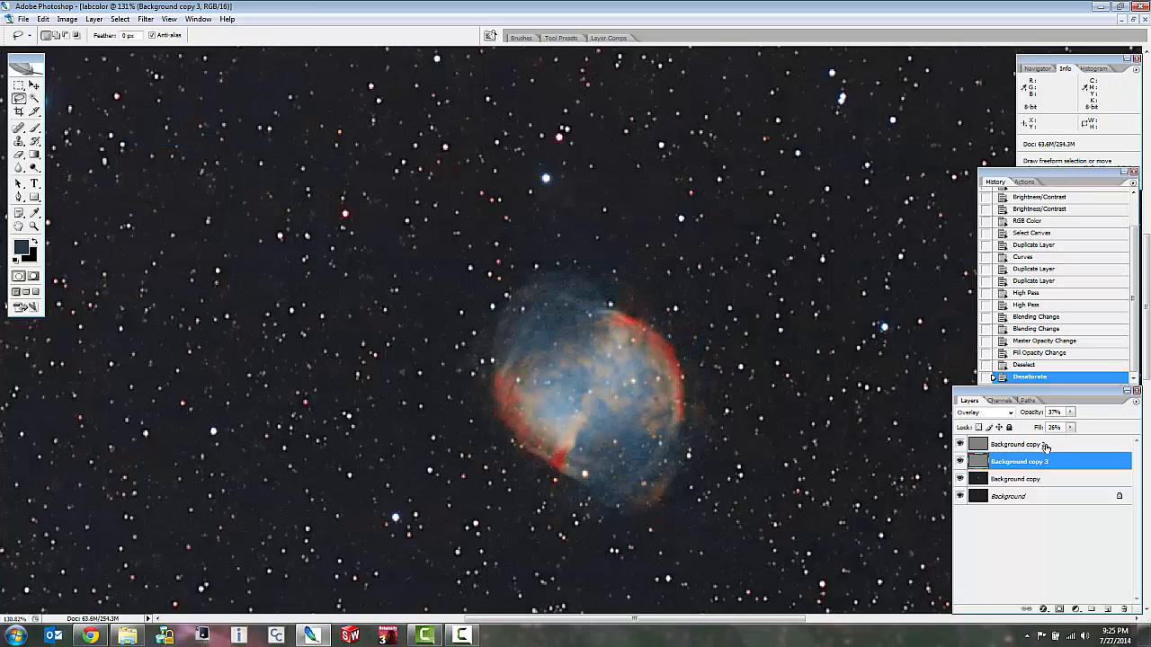
key(ctrl+z)
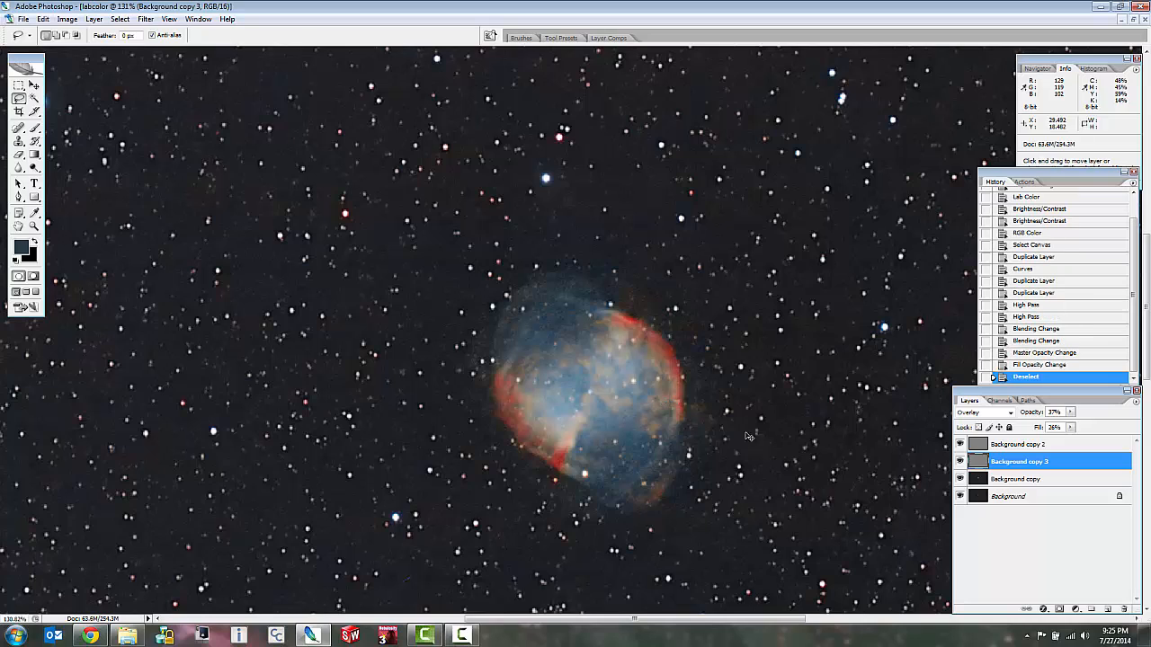
Flatten all layers of the labcolor image into a single Background layer.
right_click(1050, 500)
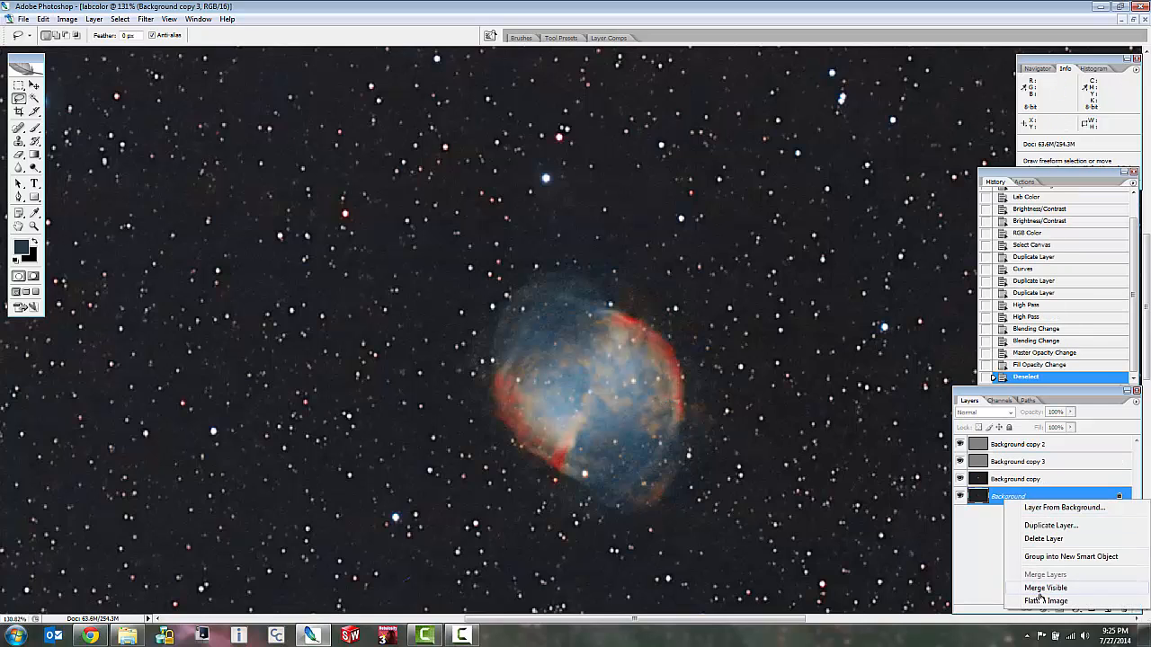
click(979, 546)
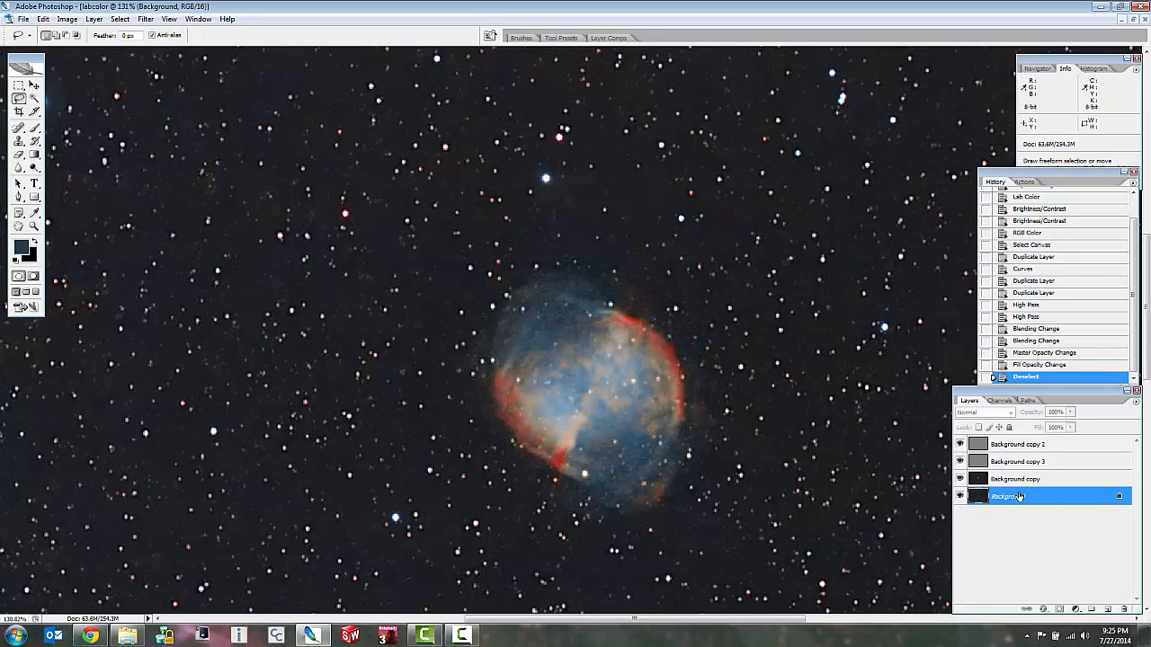
right_click(1019, 497)
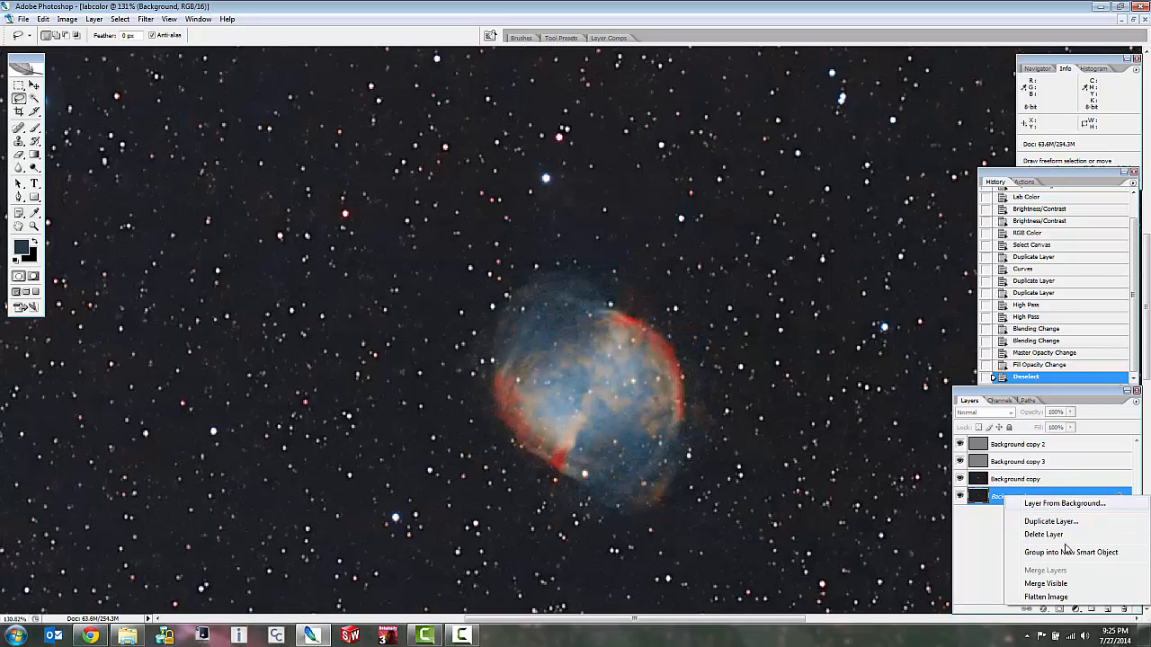
click(1047, 598)
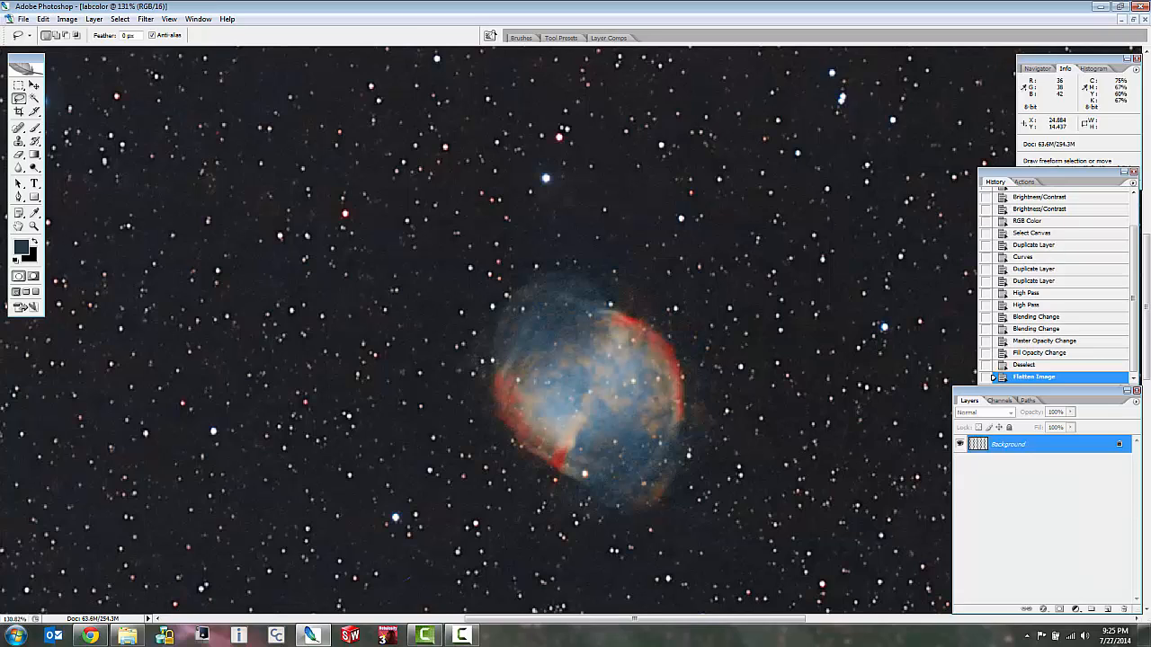
Desaturate the flattened image to grayscale and inspect the nebula's detail.
click(66, 19)
mouse_move(62, 57)
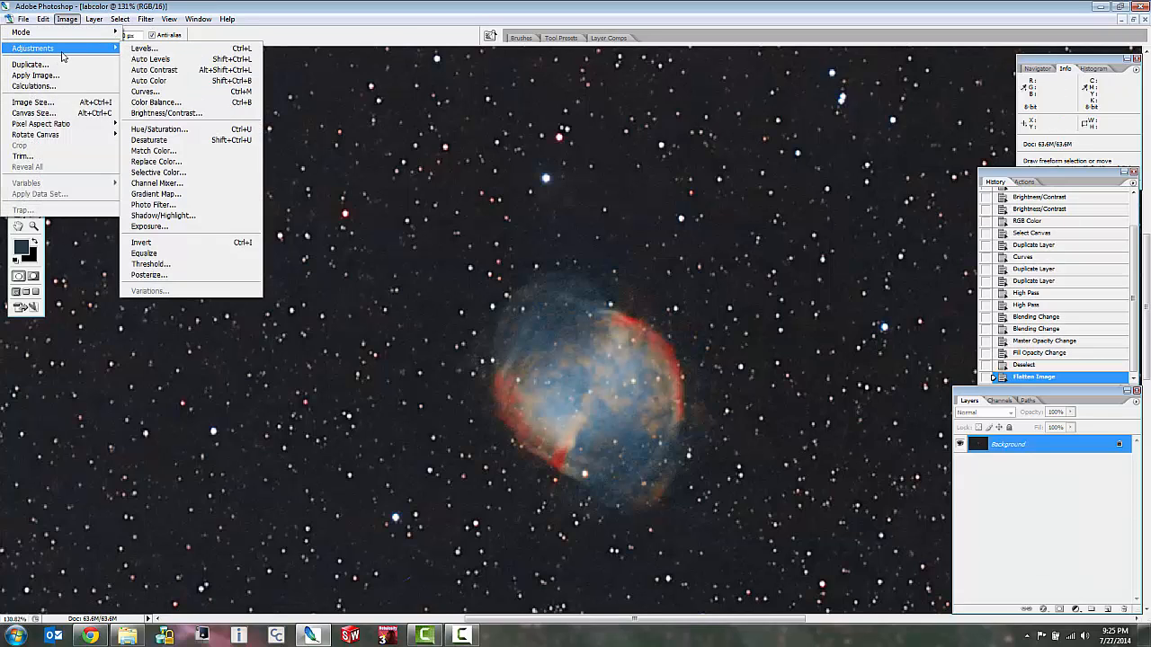
click(149, 139)
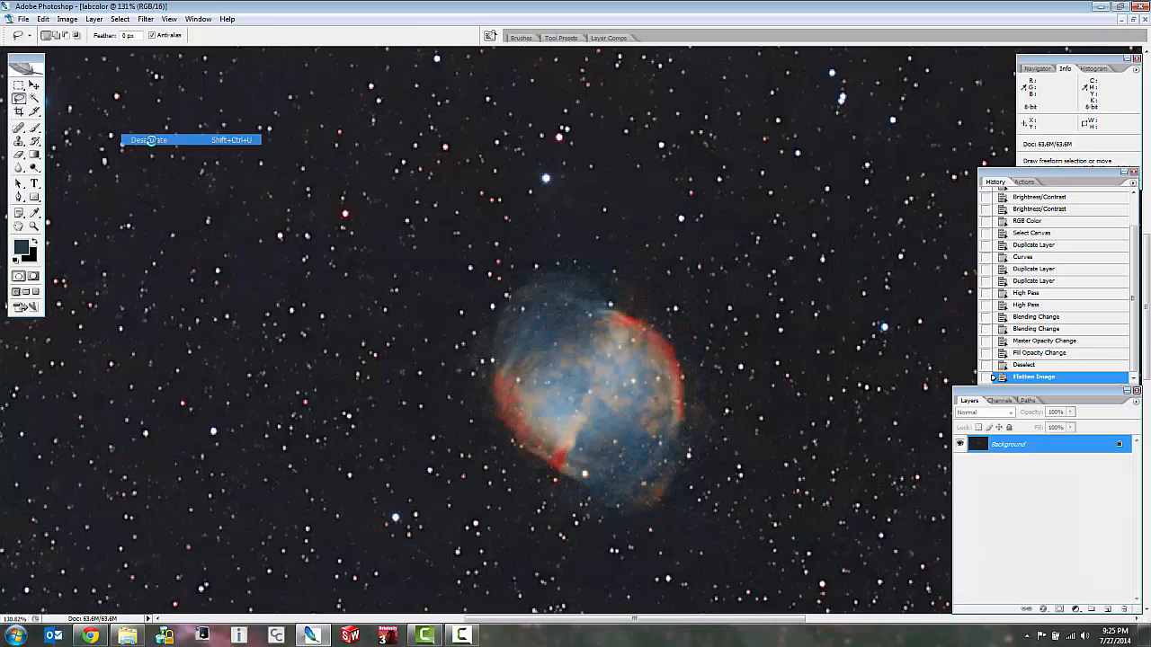
scroll(649, 346, down, 5)
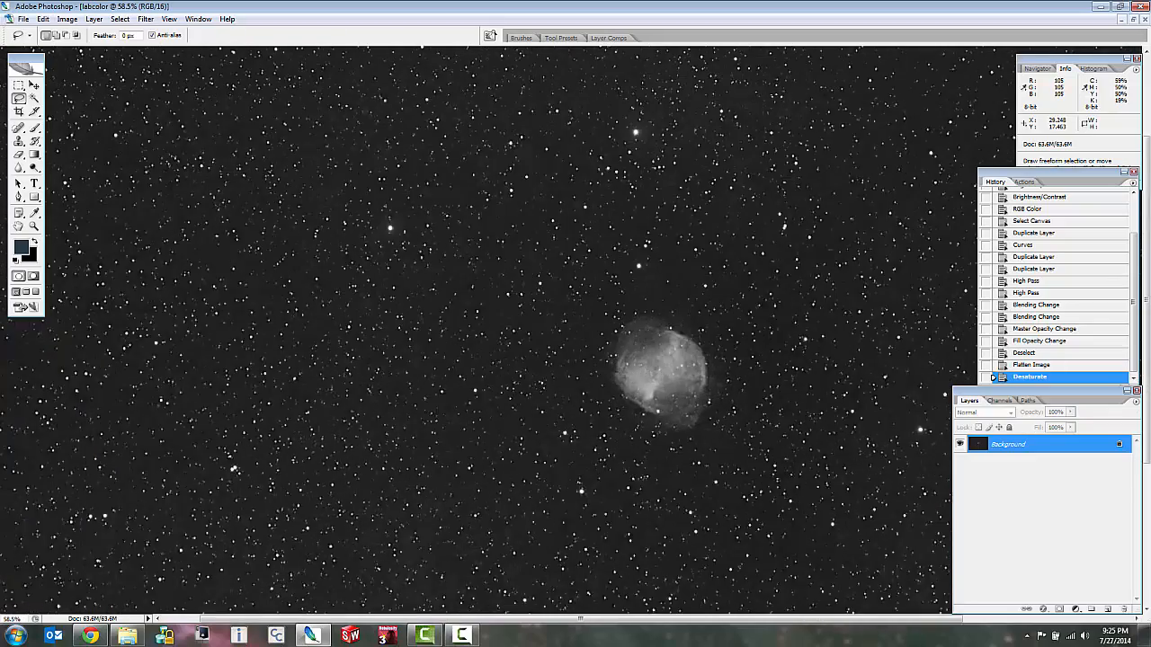
scroll(649, 346, up, 4)
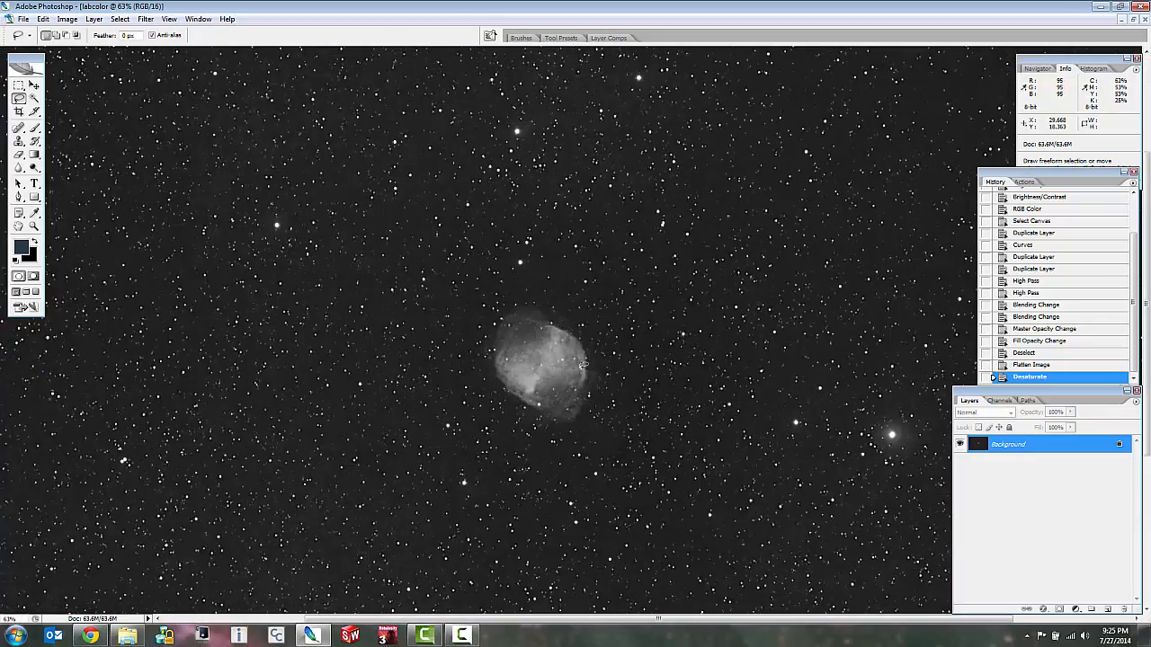
scroll(558, 367, up, 2)
scroll(553, 355, down, 4)
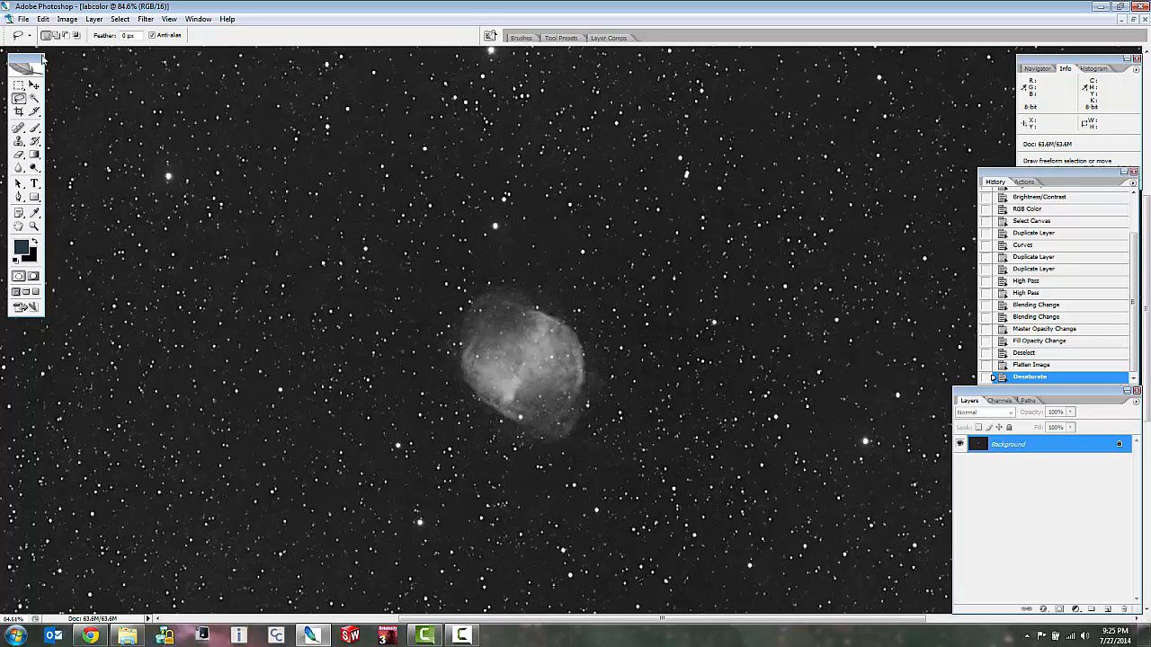
Duplicate the desaturated image as a new document named "lum layer".
click(67, 19)
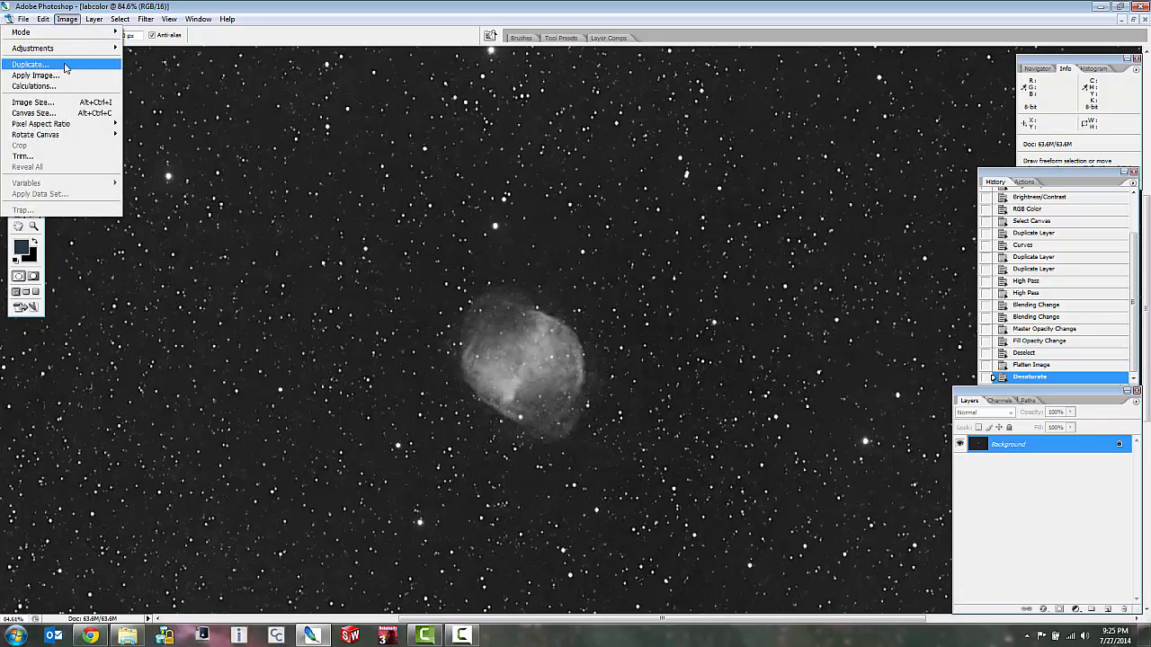
click(65, 67)
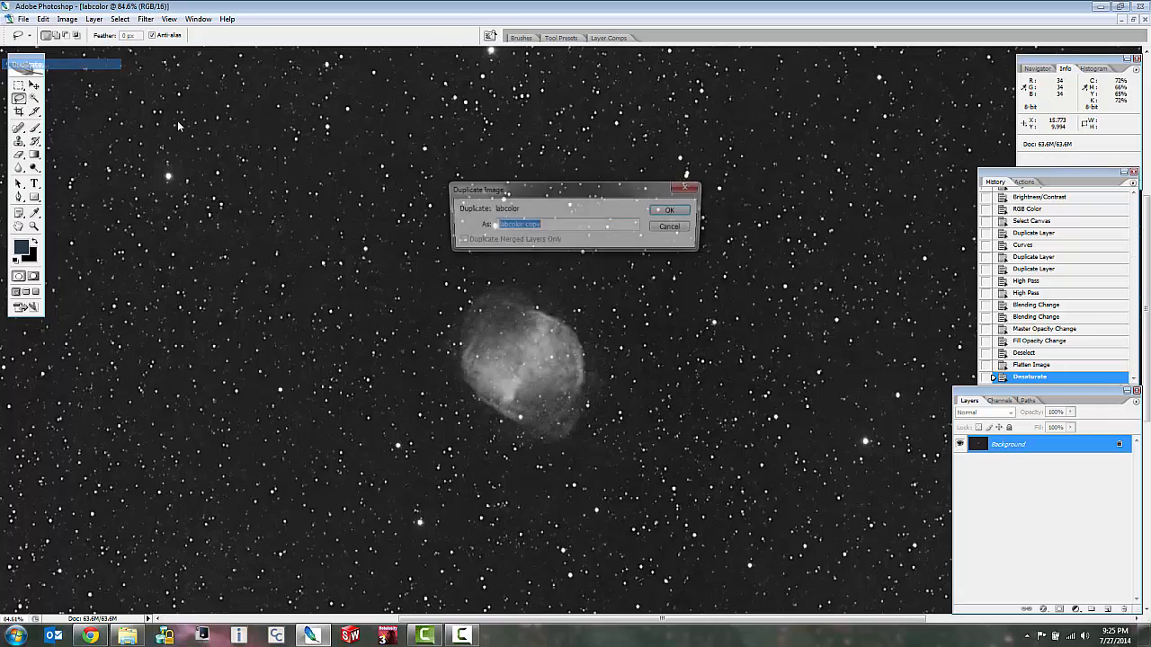
click(590, 225)
drag(508, 225, 477, 234)
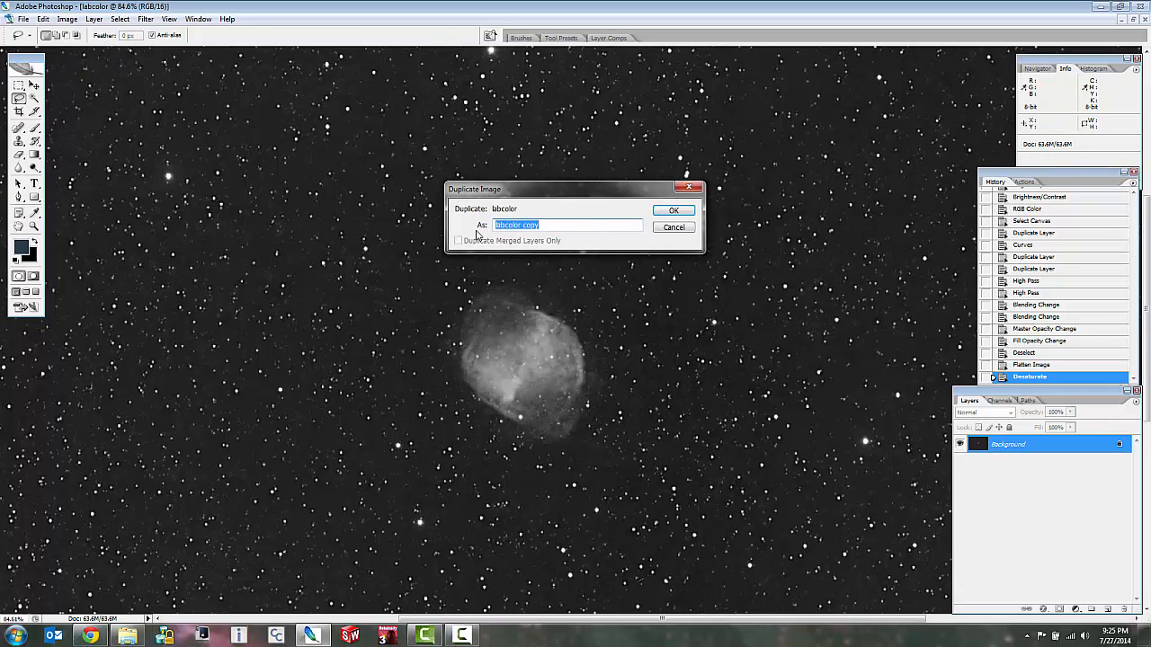
text(L)
key(Return)
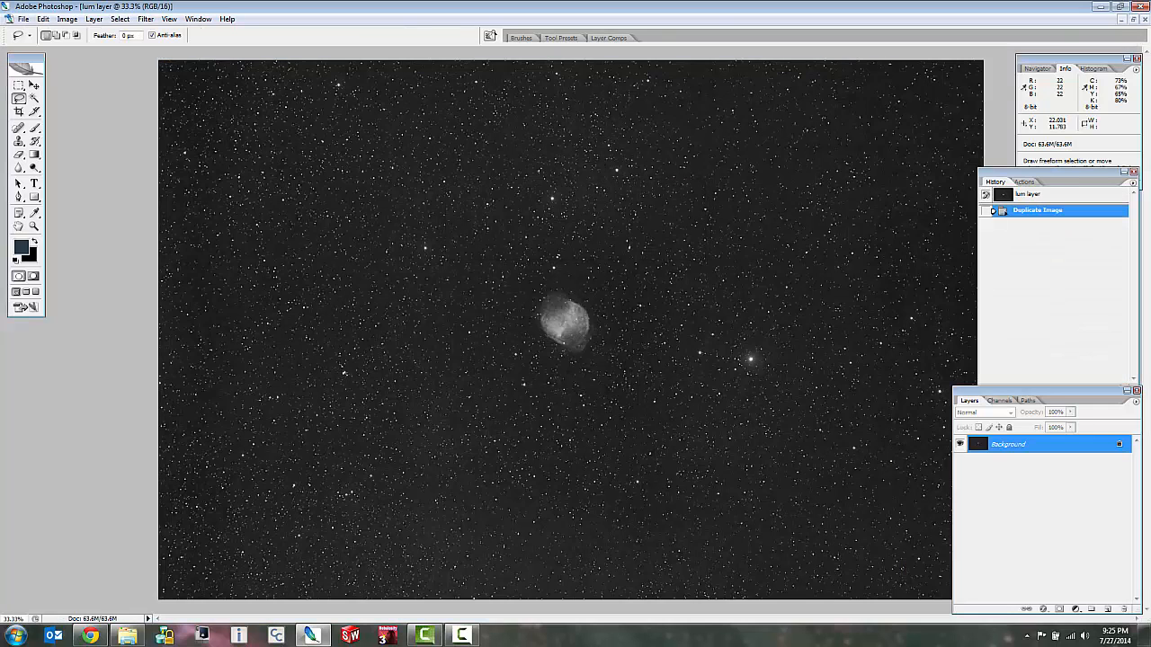
Show the documents in floating windows and revert labcolor to its Duplicate Layer history state, just before Curves.
click(1133, 19)
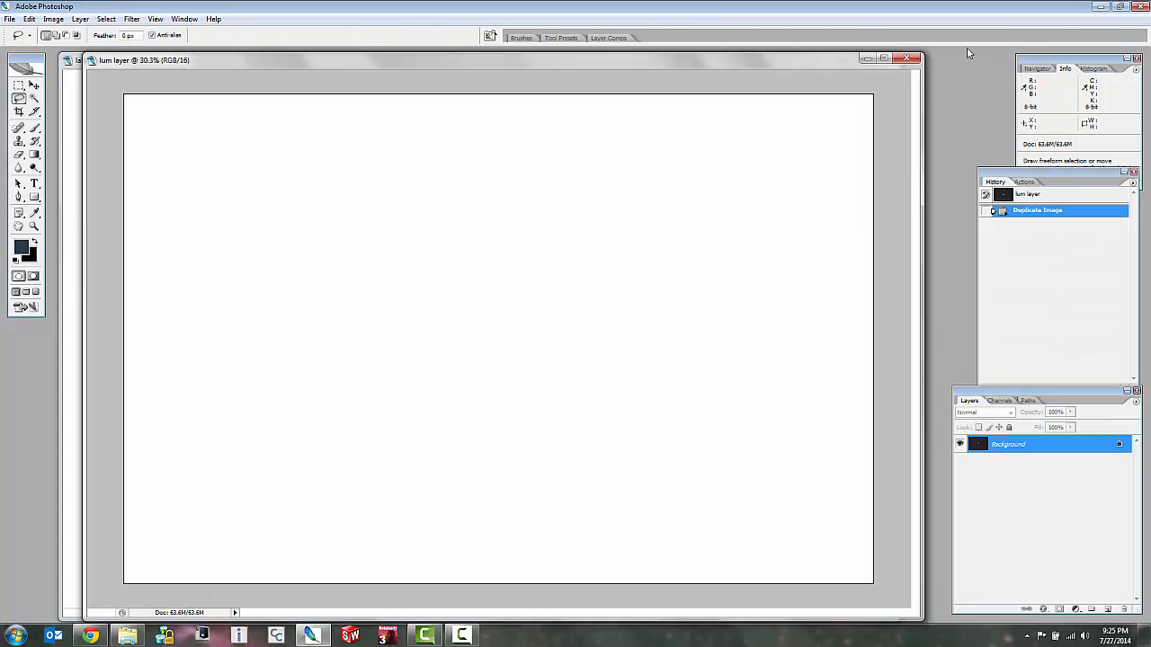
click(69, 127)
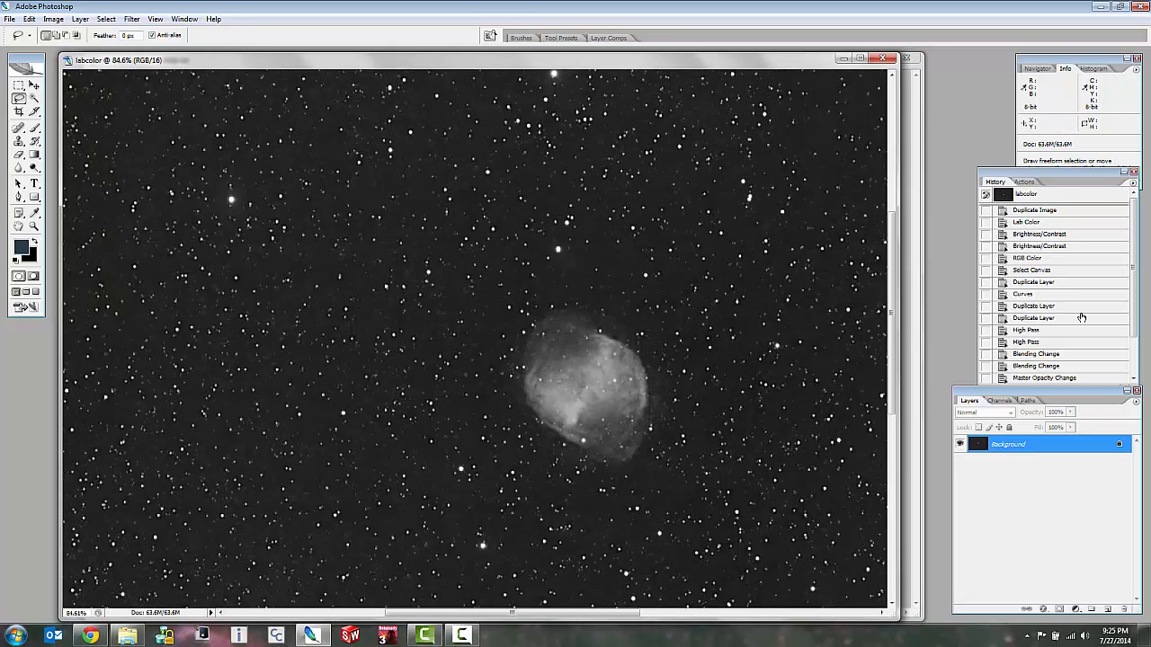
click(1137, 326)
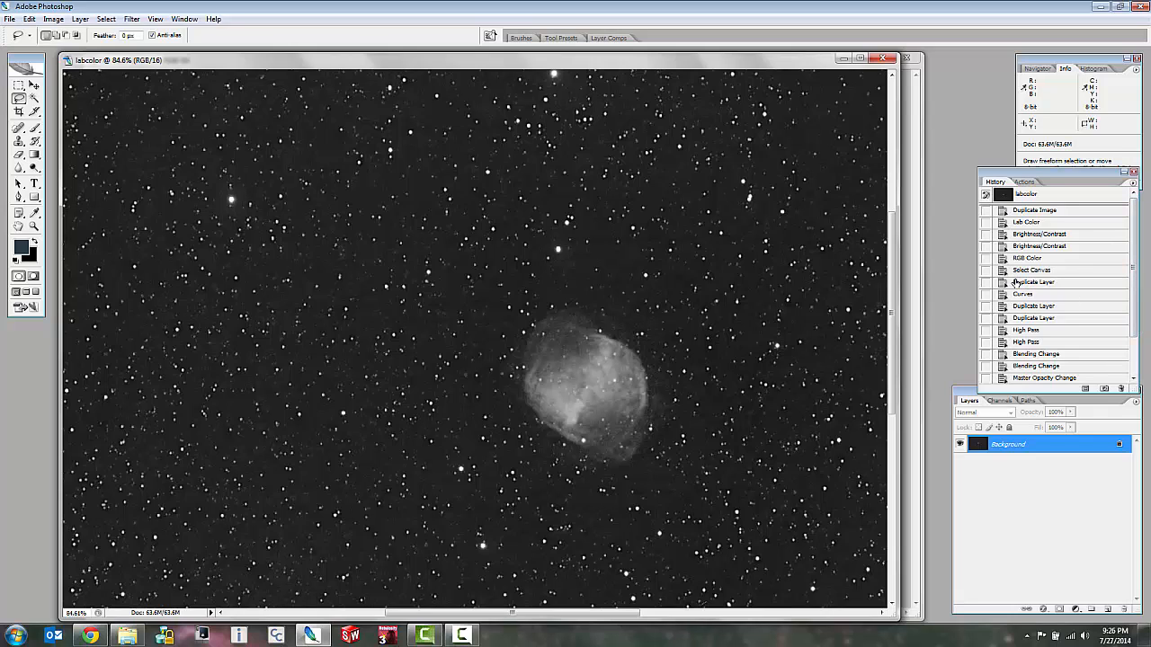
click(1034, 283)
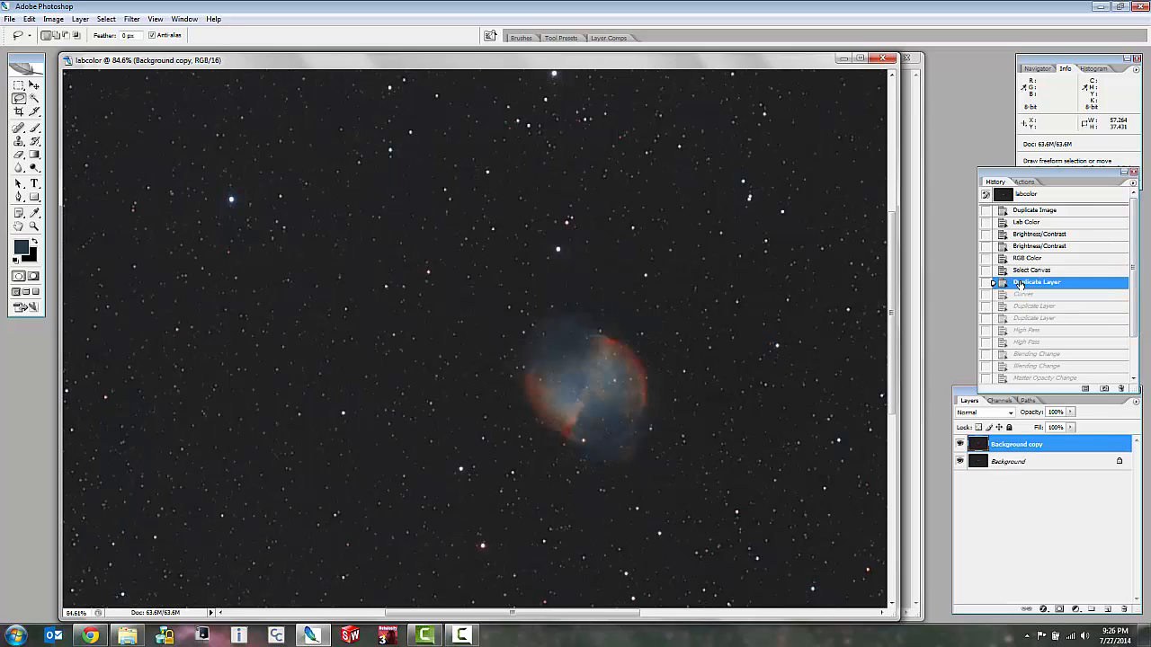
scroll(720, 406, up, 2)
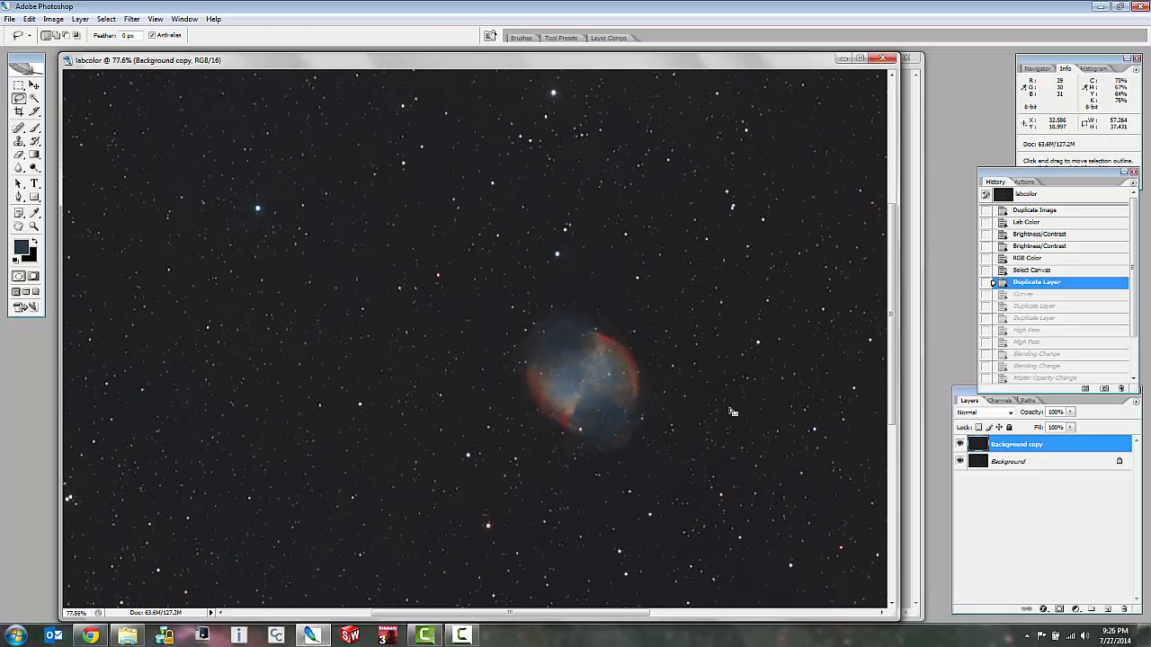
Shift the lum layer window aside so both documents are reachable, and compare it with the color image.
click(919, 118)
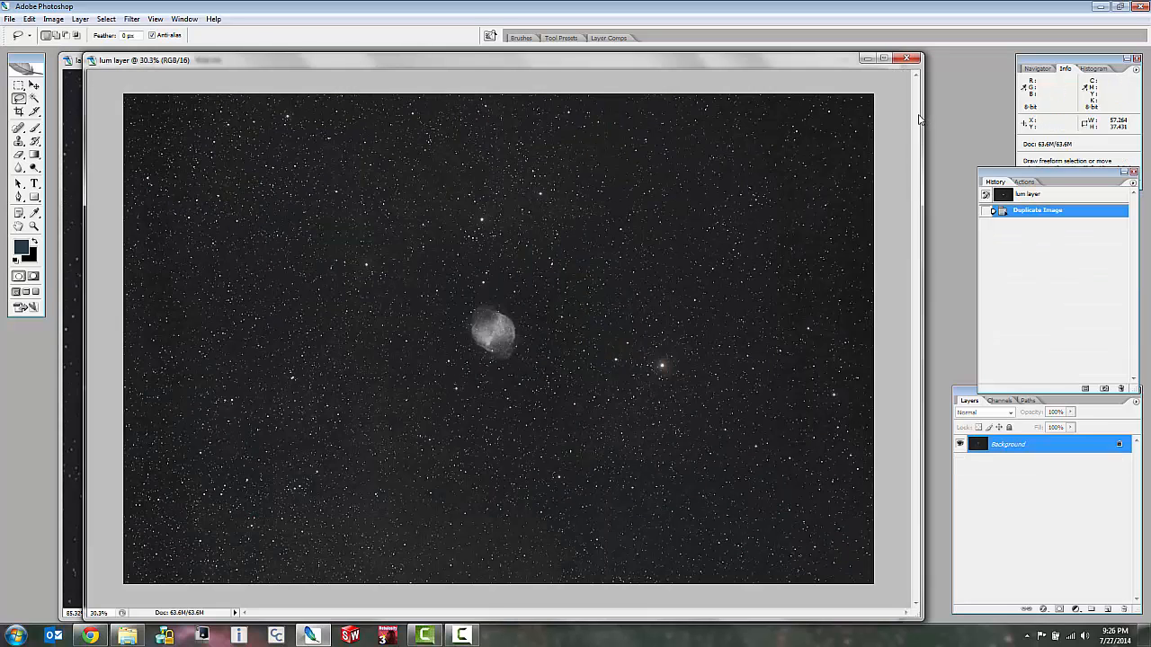
drag(604, 63, 705, 53)
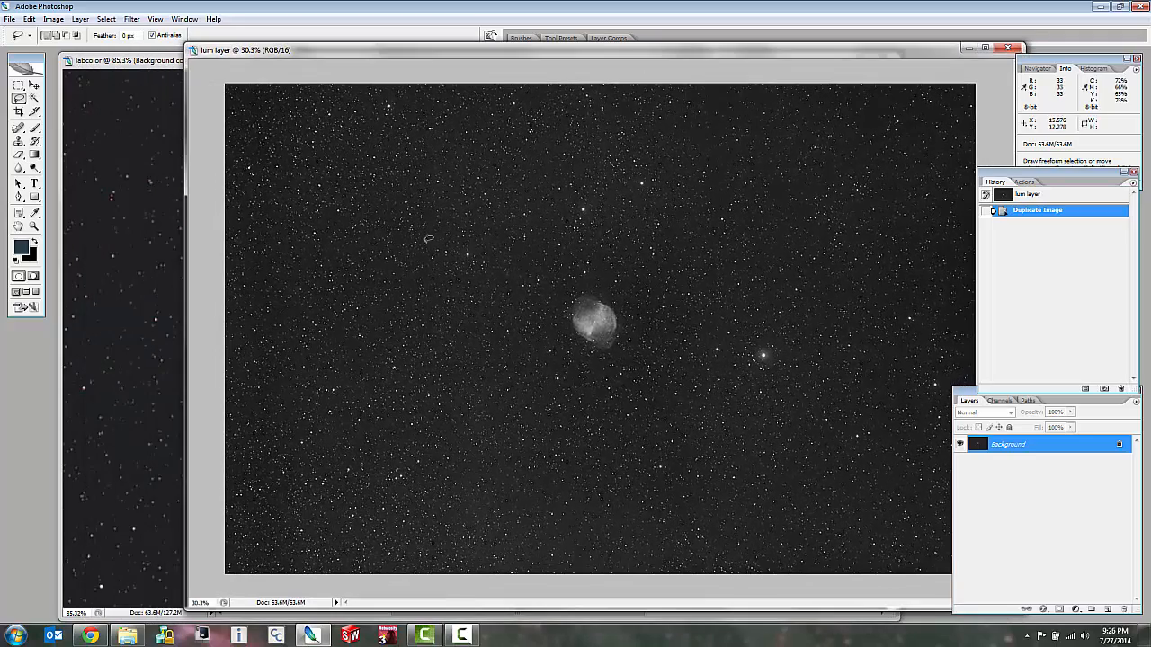
scroll(650, 293, up, 8)
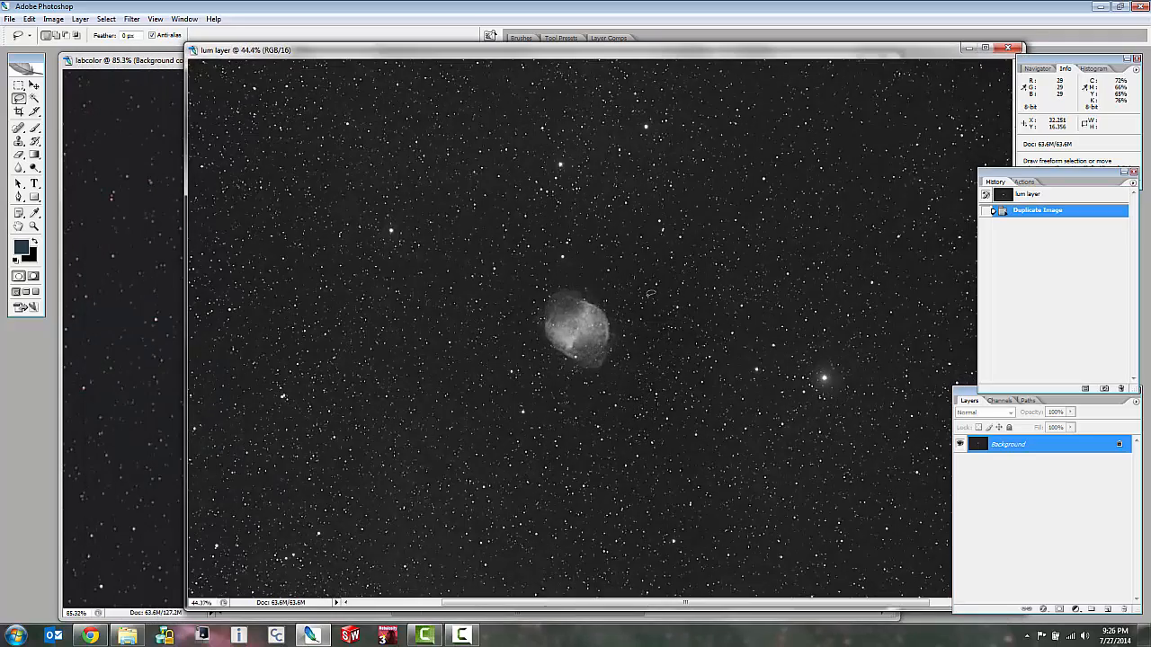
scroll(650, 293, down, 6)
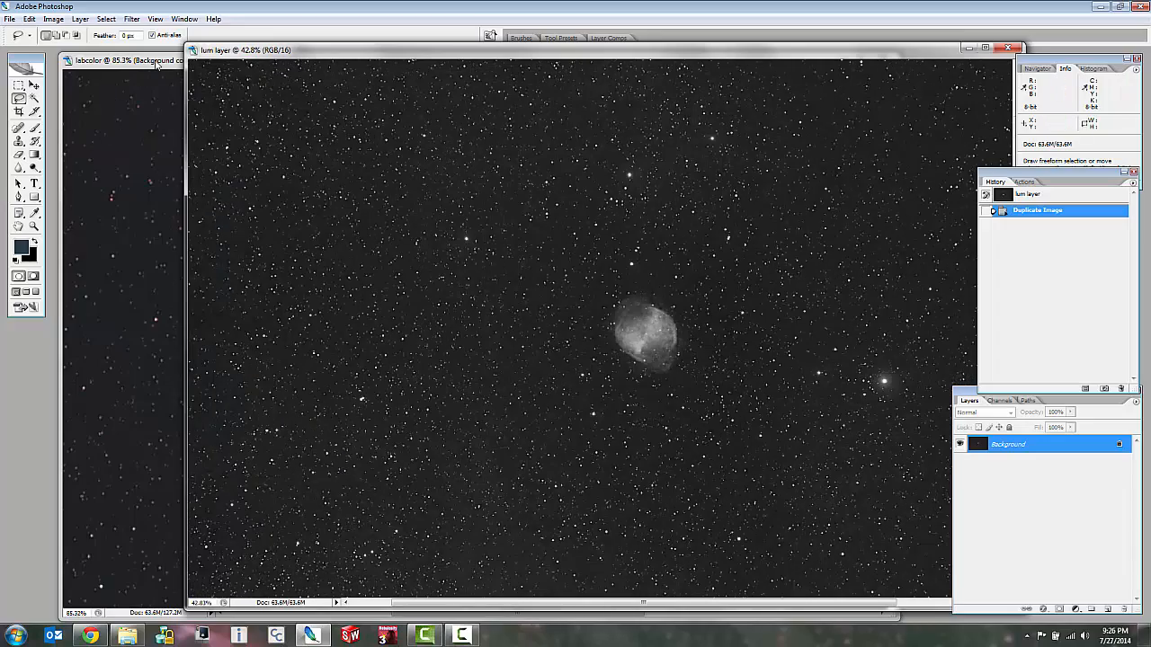
click(151, 155)
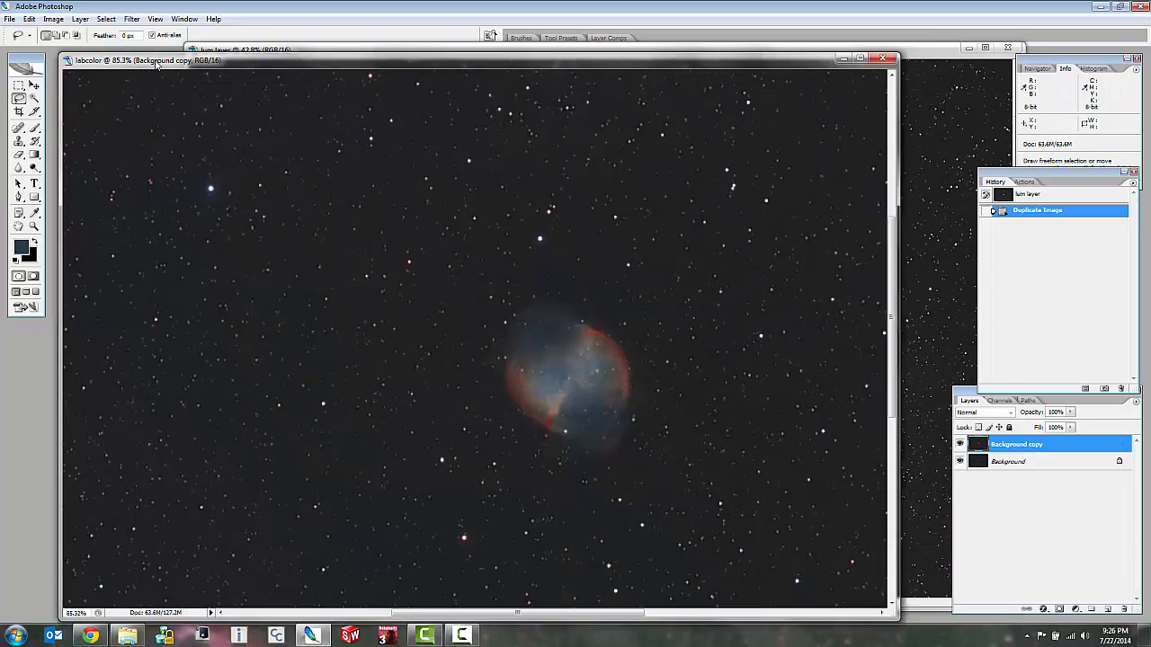
Select the entire canvas of the lum layer document and copy it.
click(926, 56)
key(ctrl+a)
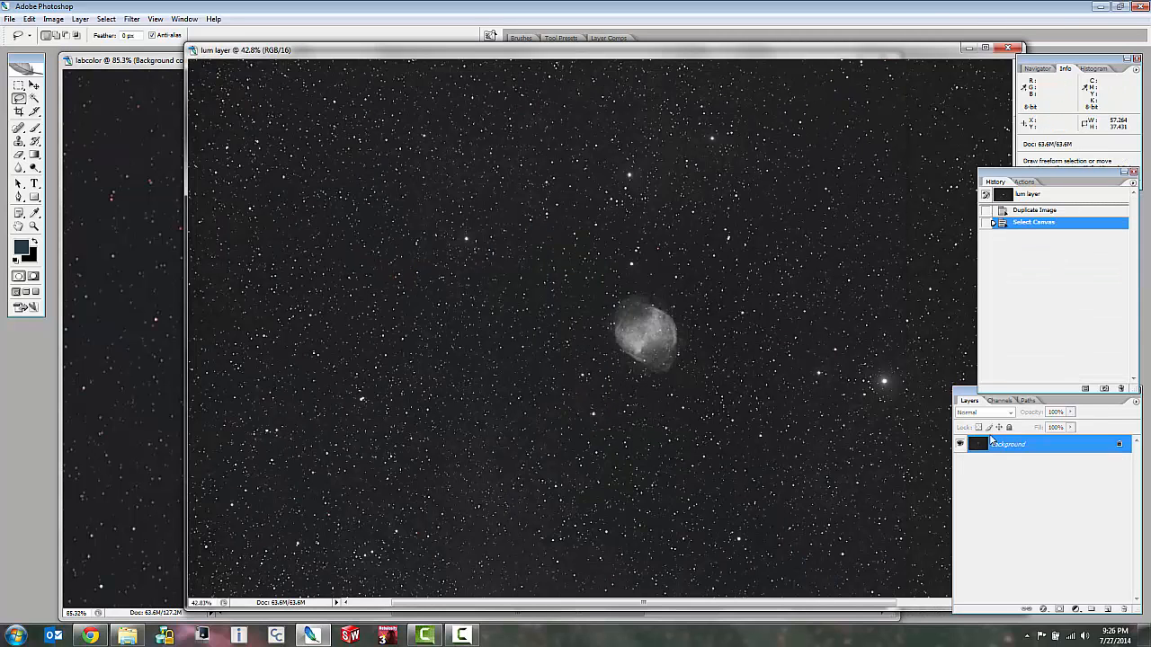
key(ctrl+c)
click(29, 20)
click(27, 96)
Paste the copied grayscale image into labcolor as a new top layer and set its blending mode to Luminosity.
click(125, 63)
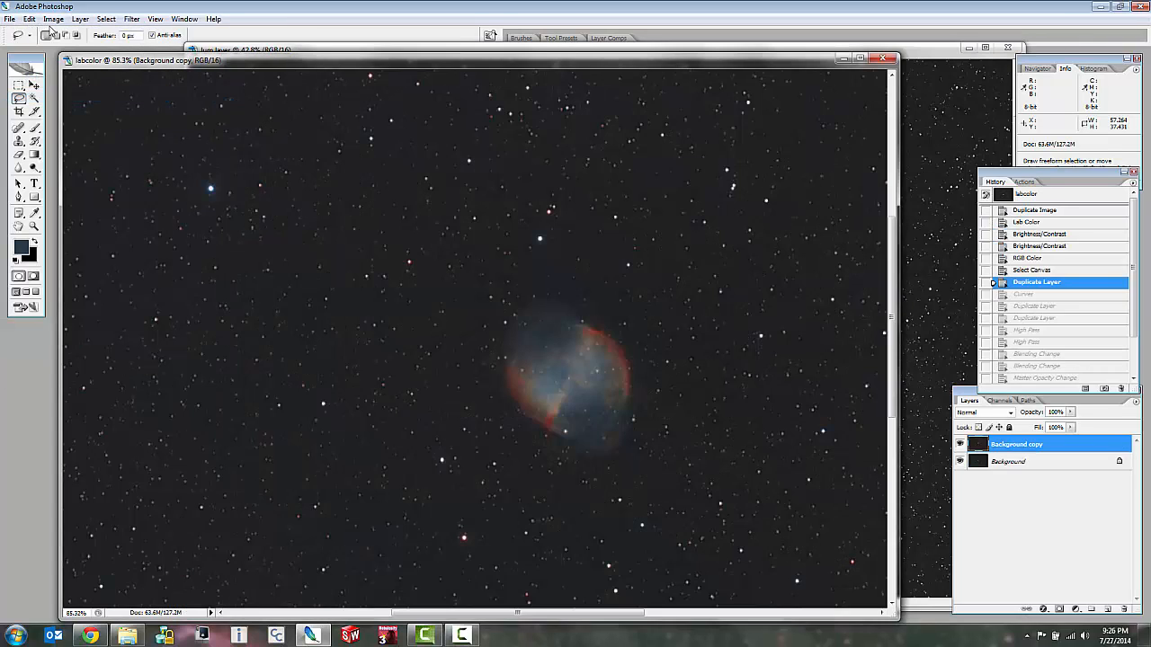
click(30, 19)
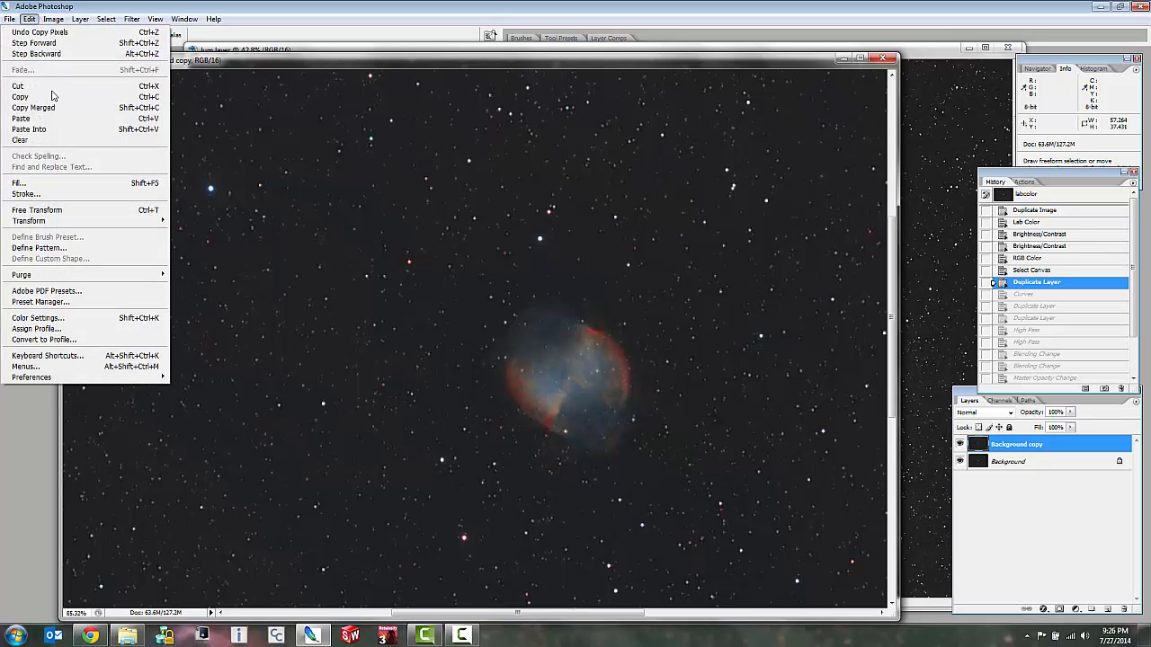
click(62, 118)
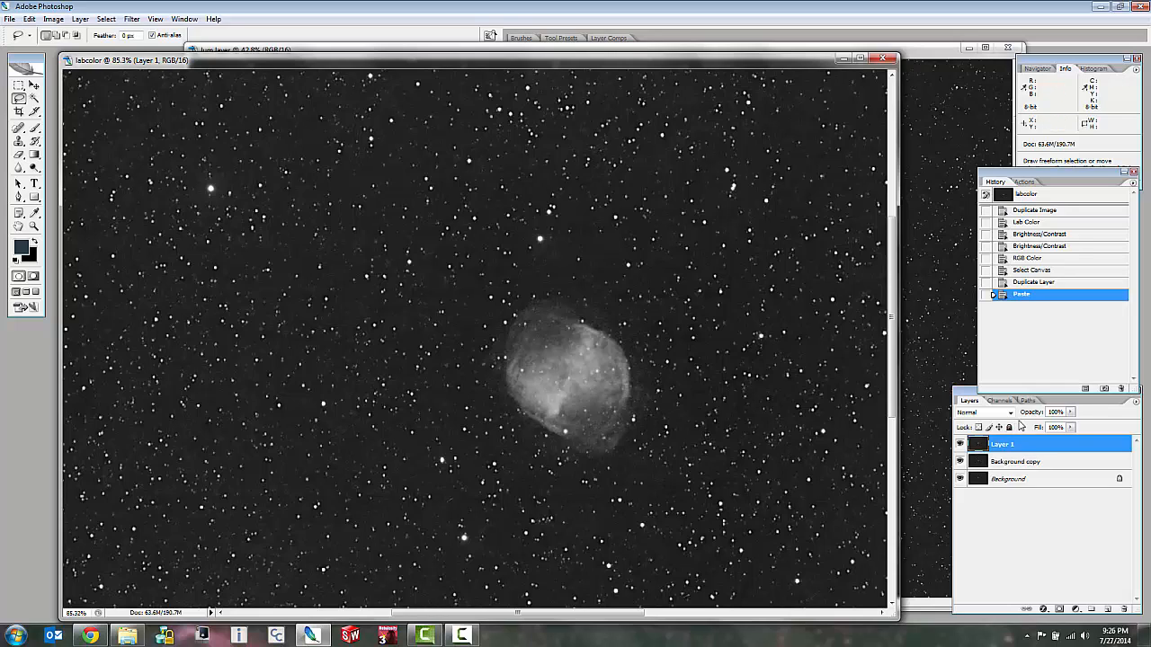
click(1010, 414)
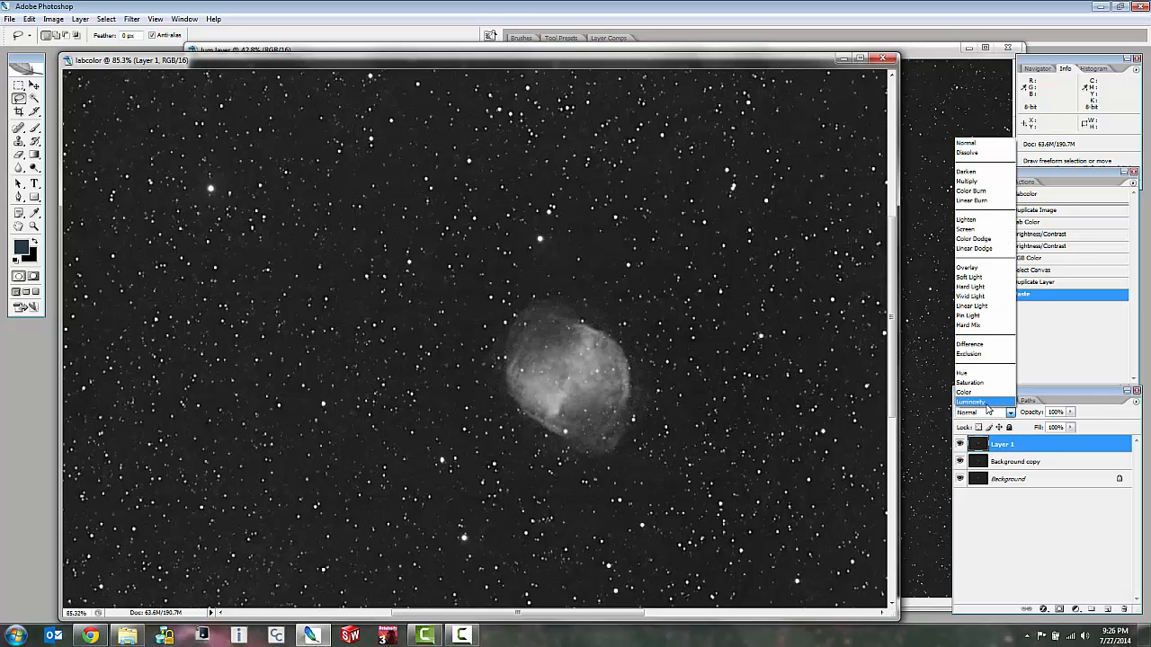
click(987, 402)
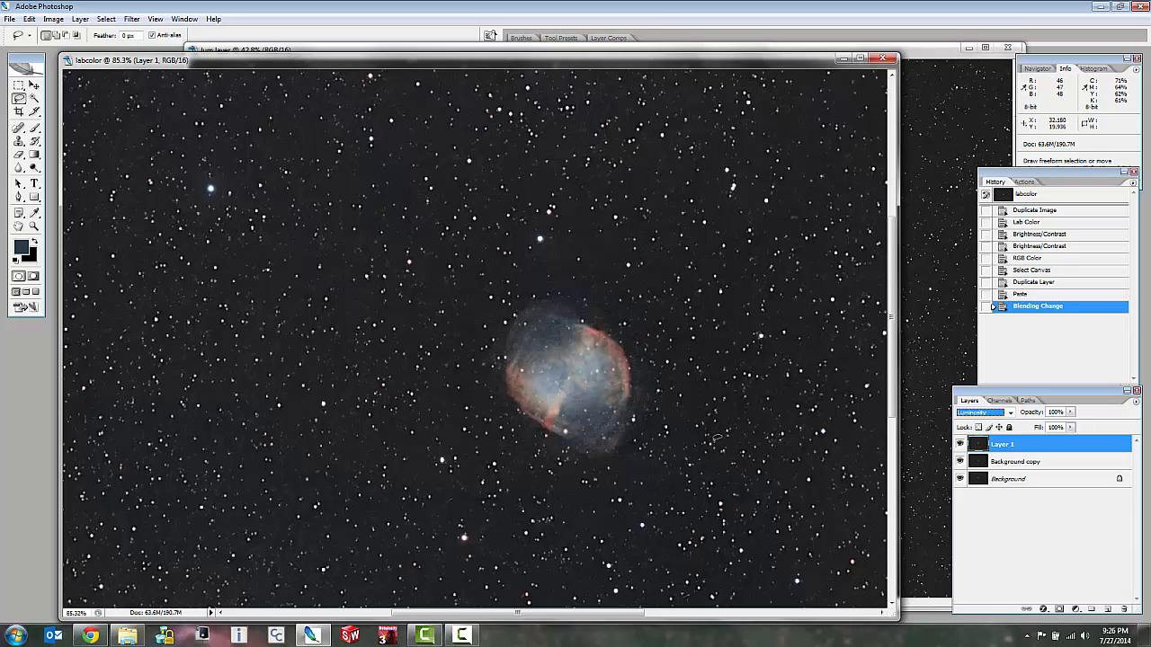
Select the whole canvas, add a layer mask to Layer 1, and paste the copied grayscale image into that mask.
scroll(718, 437, down, 3)
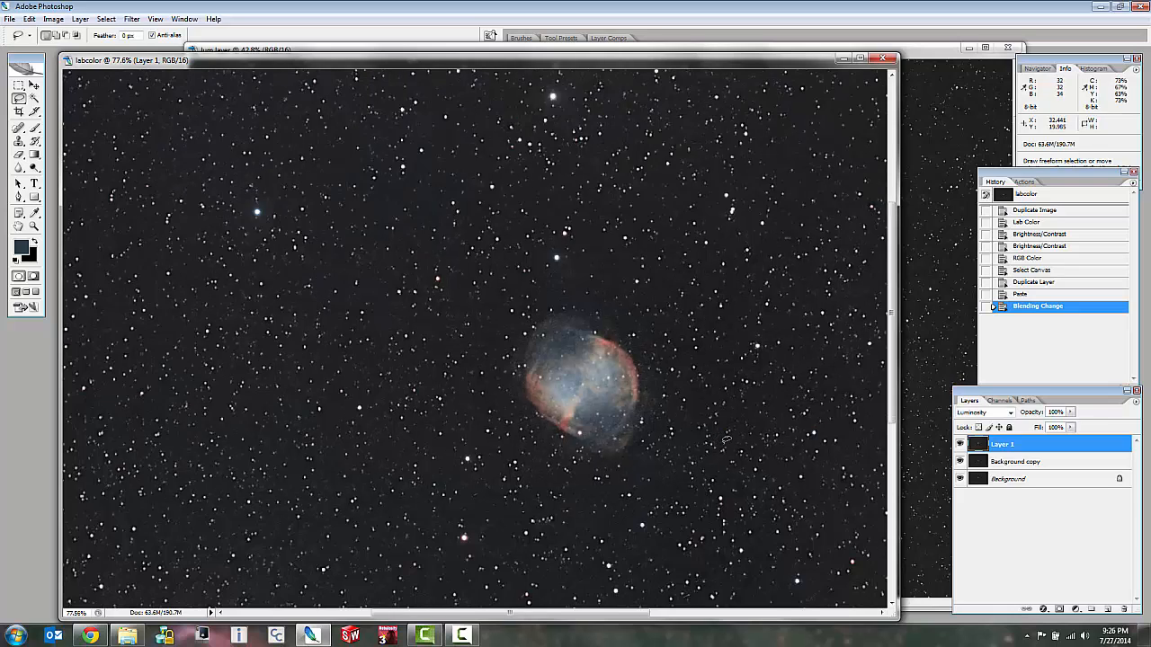
scroll(602, 410, up, 4)
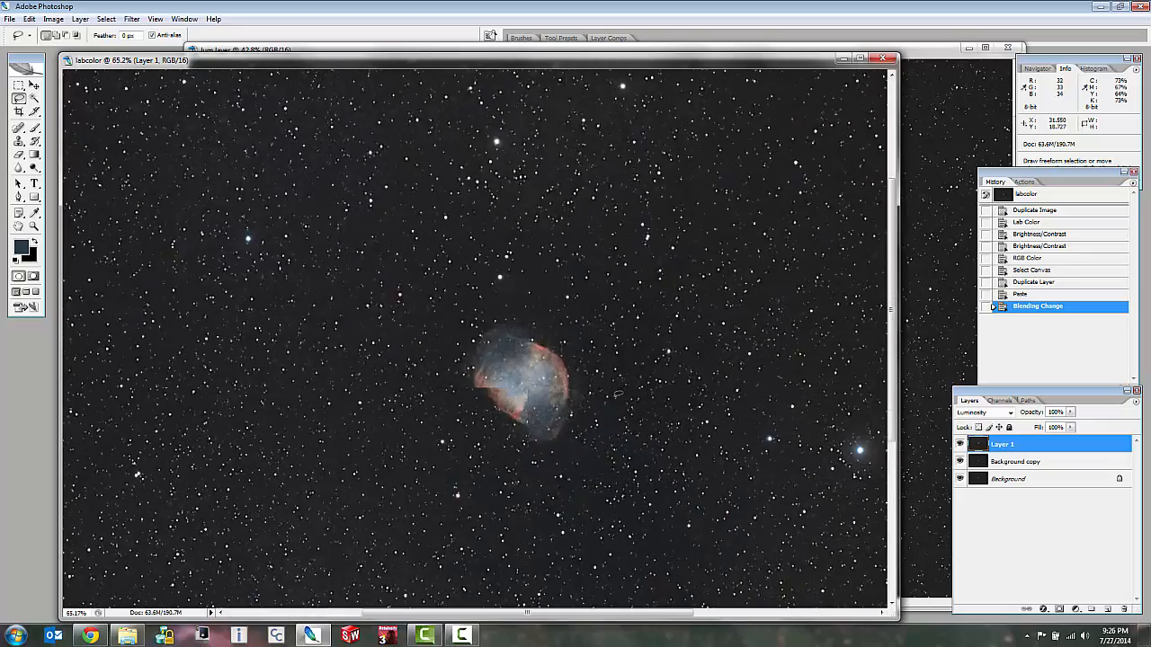
scroll(828, 441, up, 1)
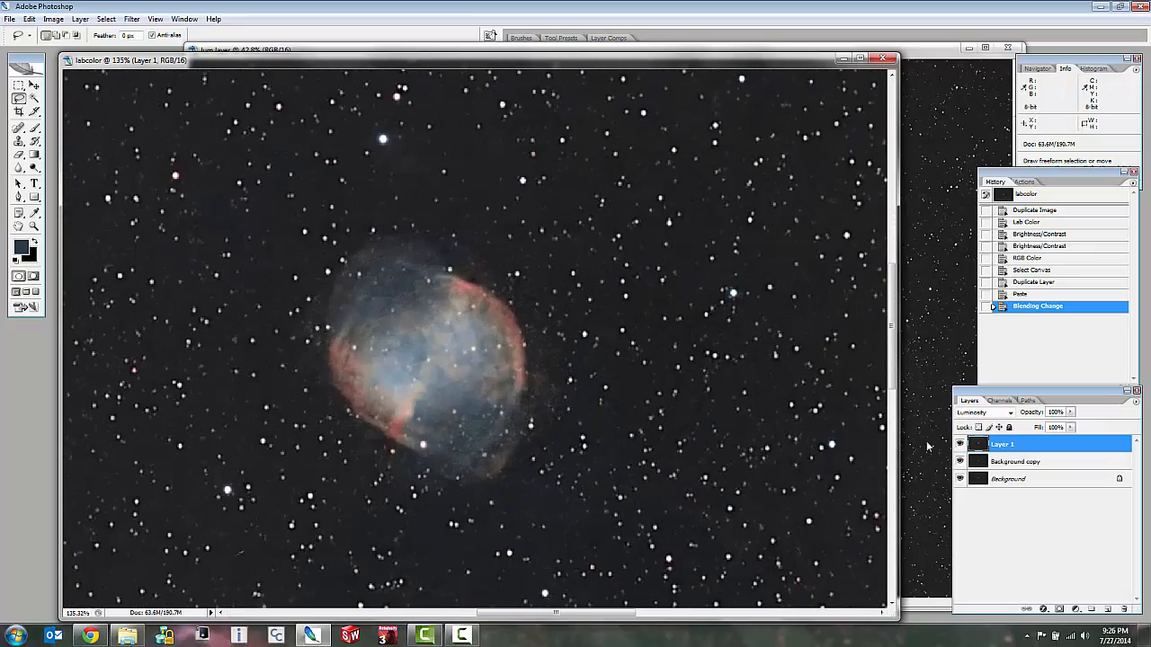
scroll(765, 433, down, 5)
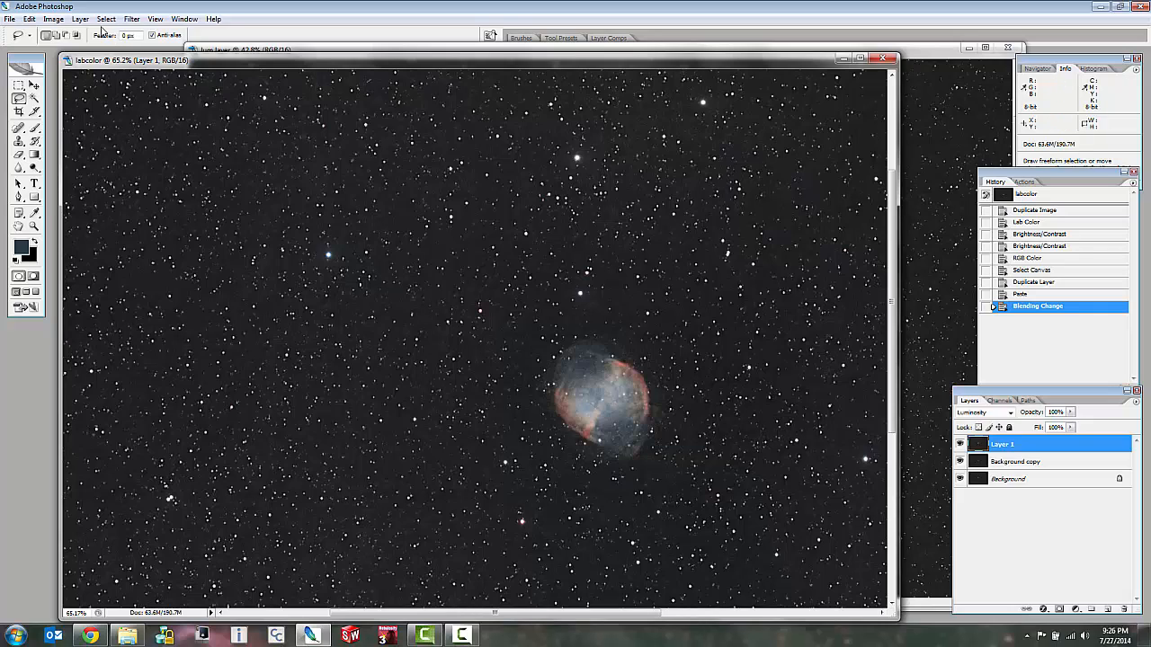
key(alt+i)
key(Escape)
key(ctrl+a)
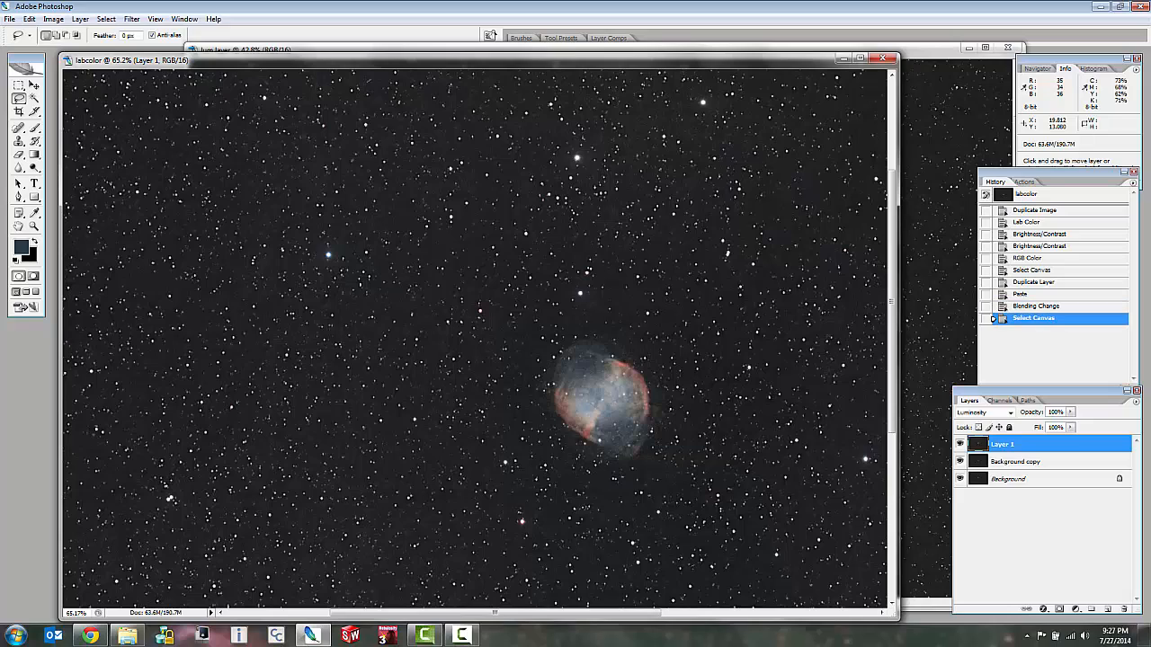
click(1059, 609)
alt+click(1006, 444)
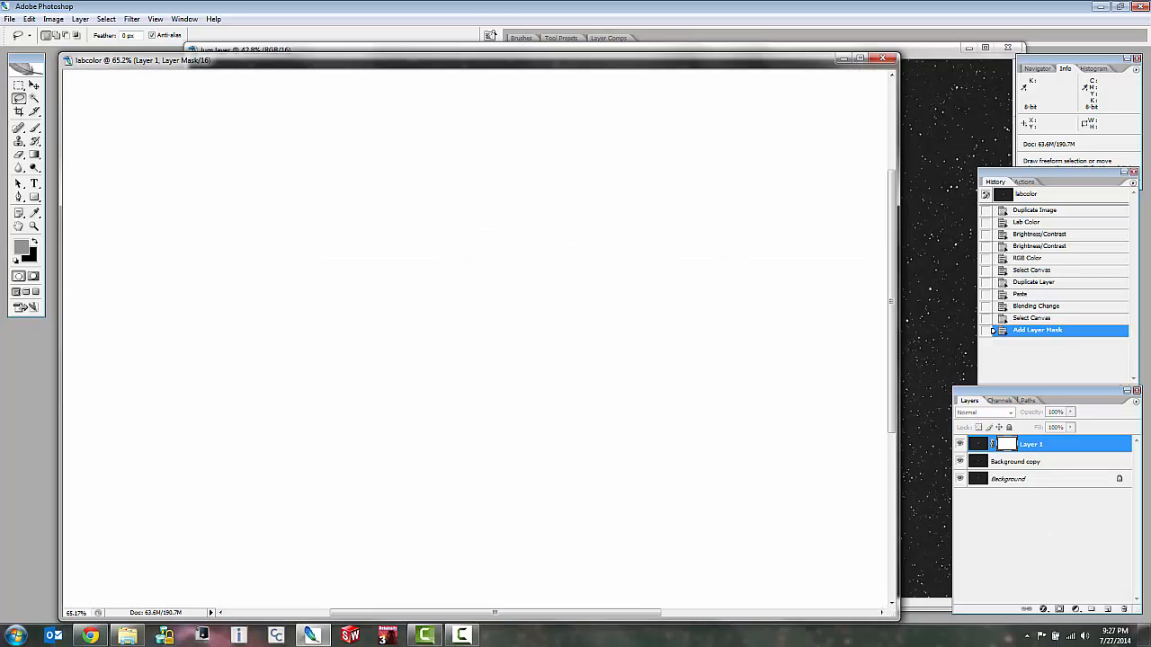
key(ctrl+v)
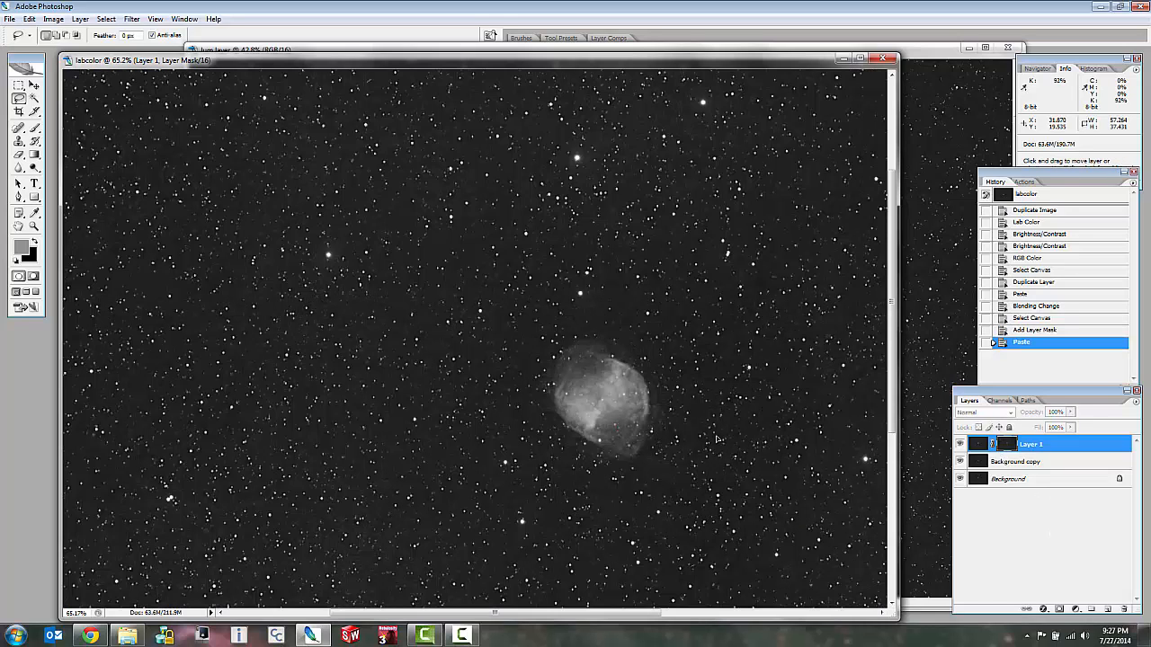
click(978, 451)
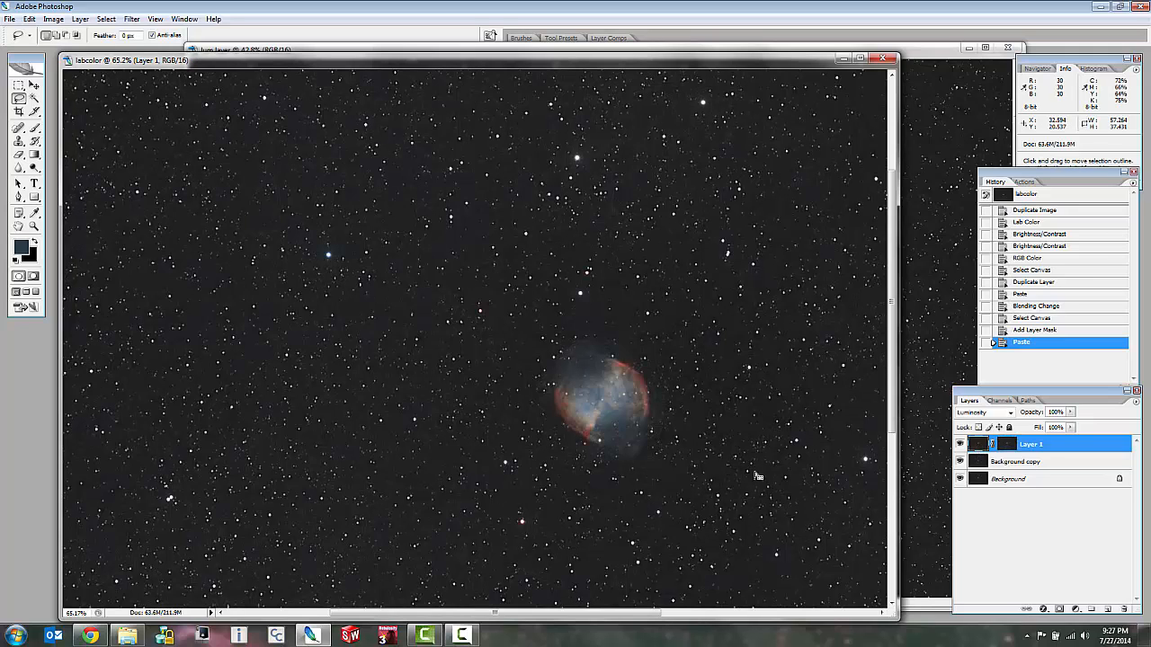
Compare the nebula and surrounding stars with Layer 1 shown and hidden, at several magnifications.
scroll(712, 472, up, 3)
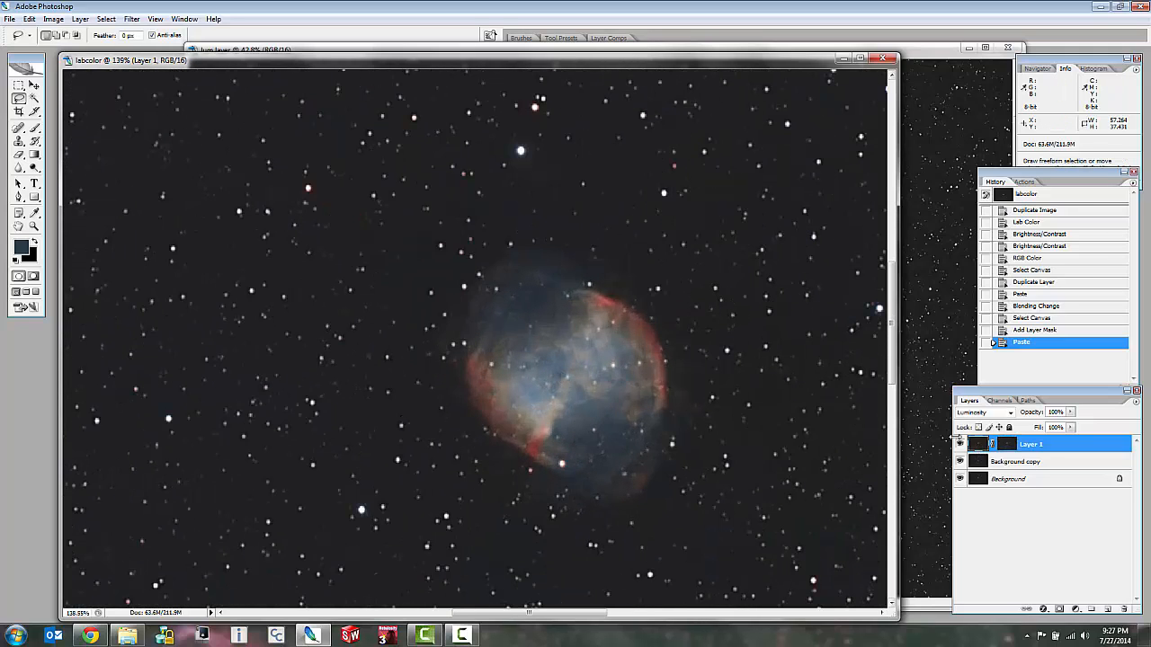
click(960, 445)
click(960, 444)
click(959, 444)
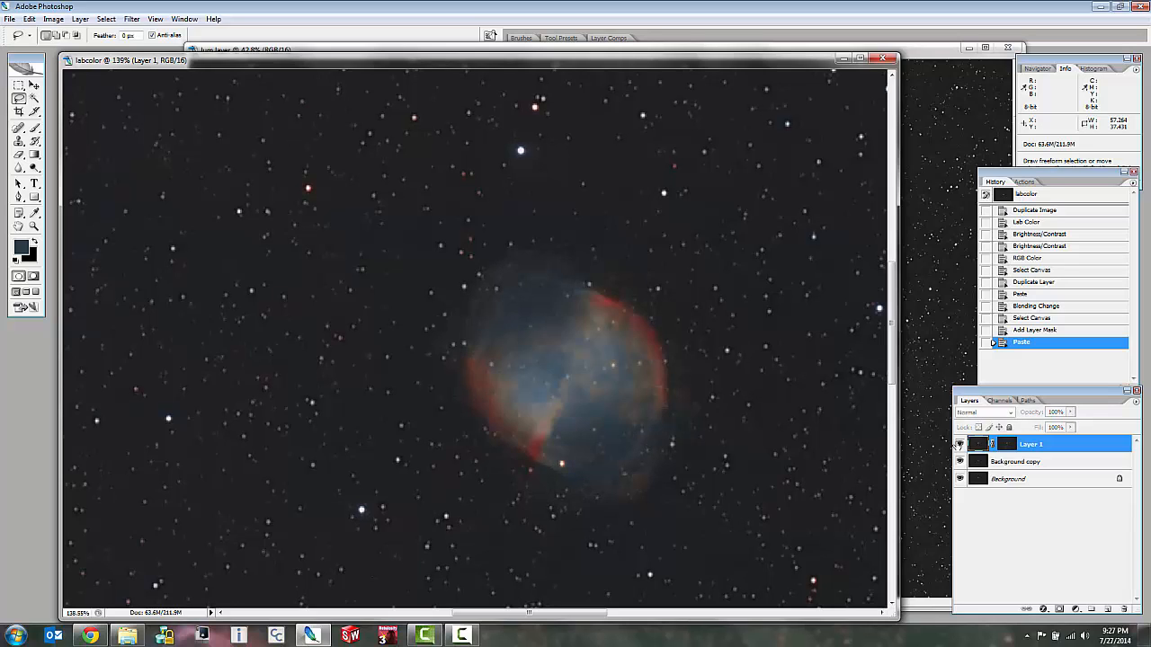
click(960, 444)
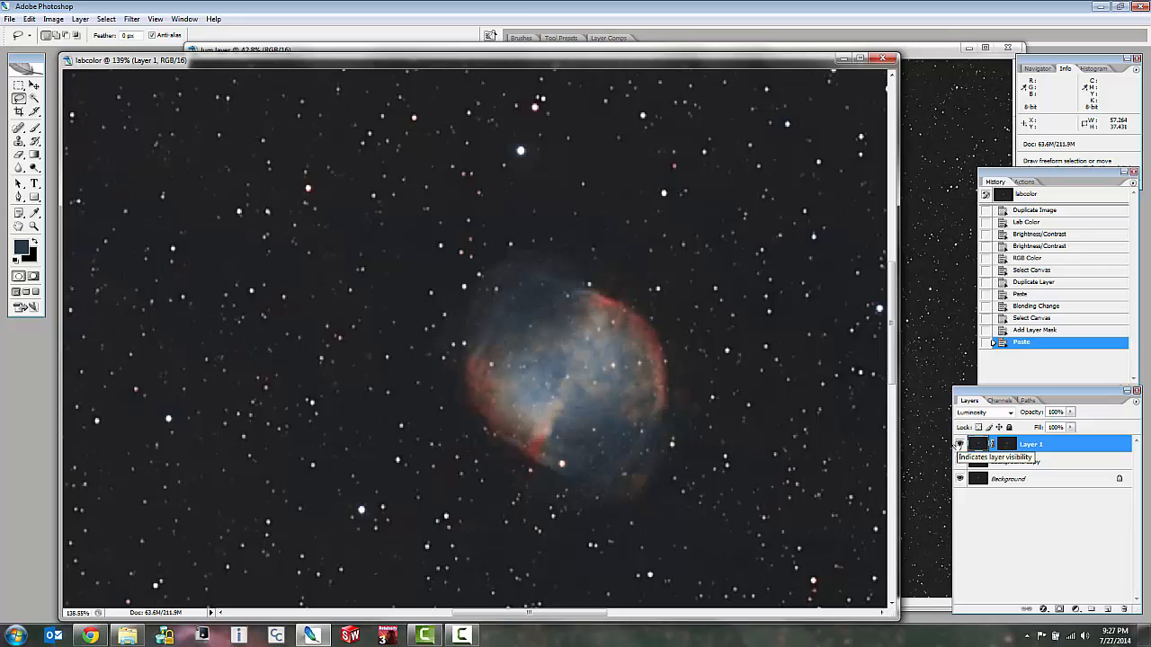
click(959, 444)
click(958, 444)
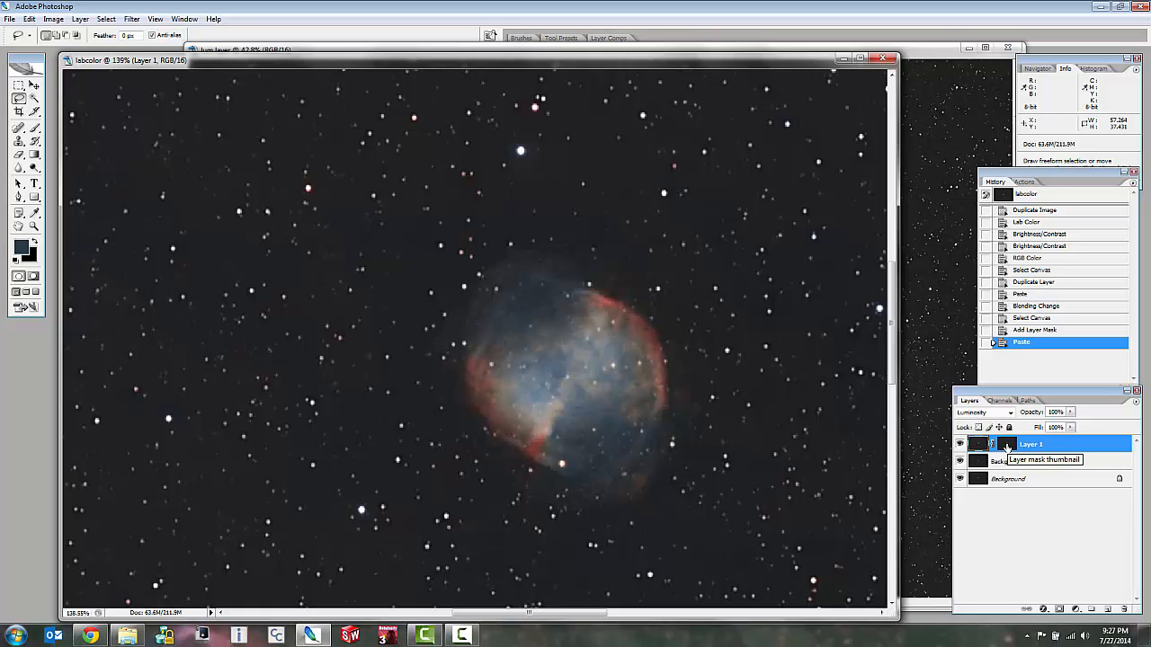
scroll(518, 129, up, 5)
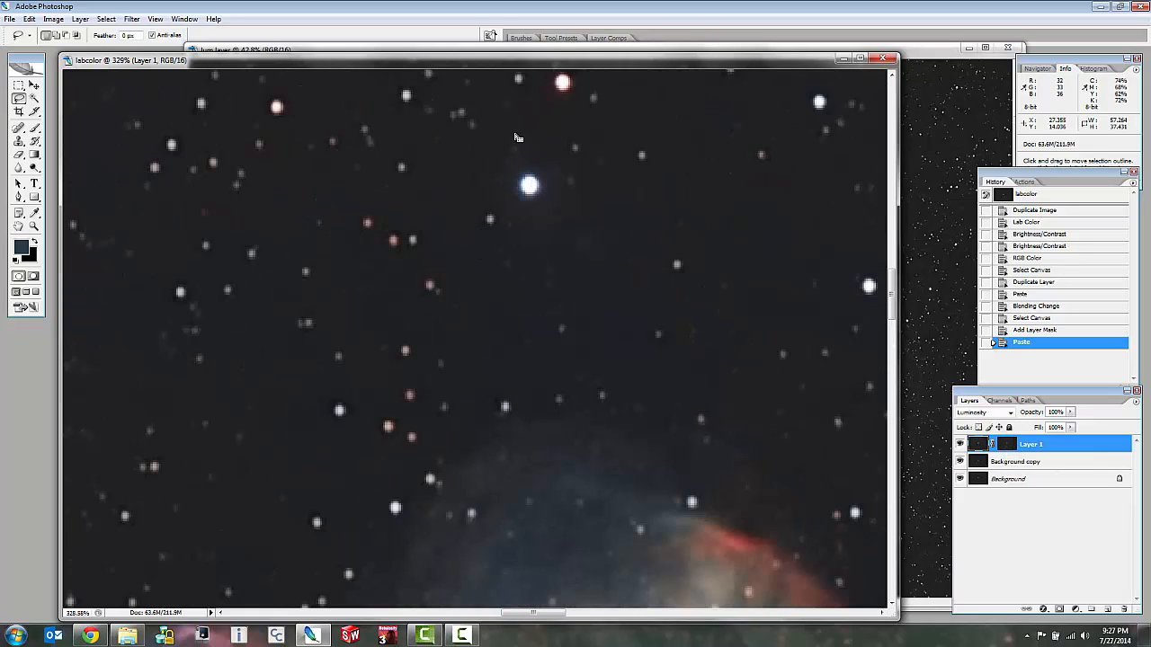
click(960, 444)
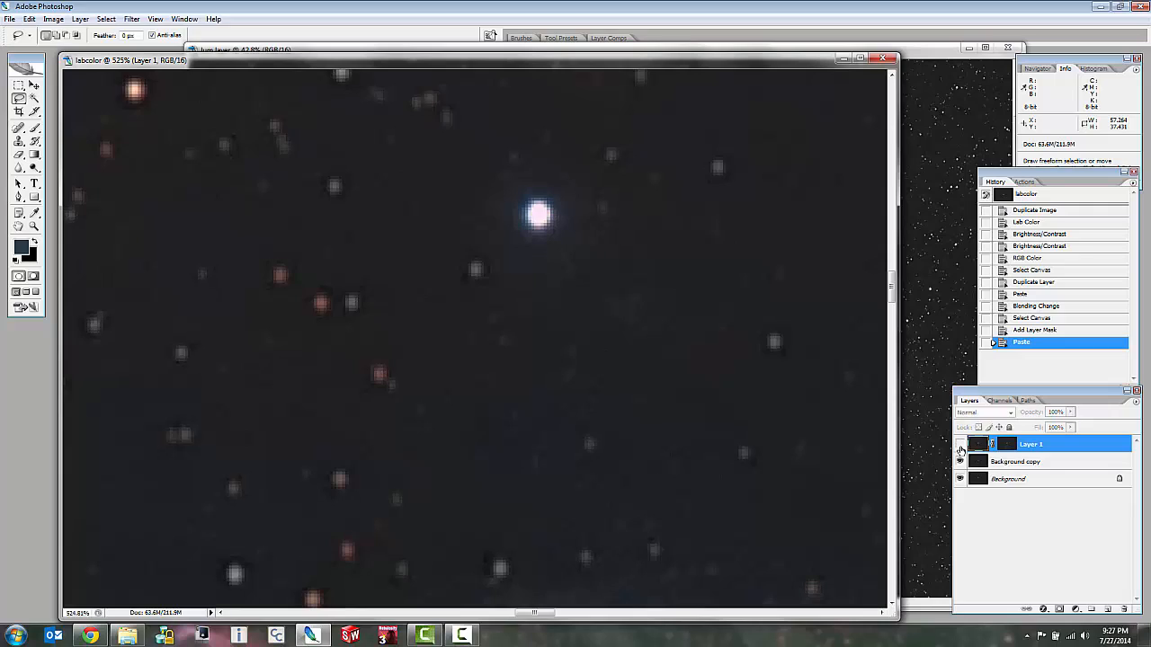
click(959, 444)
scroll(845, 424, down, 5)
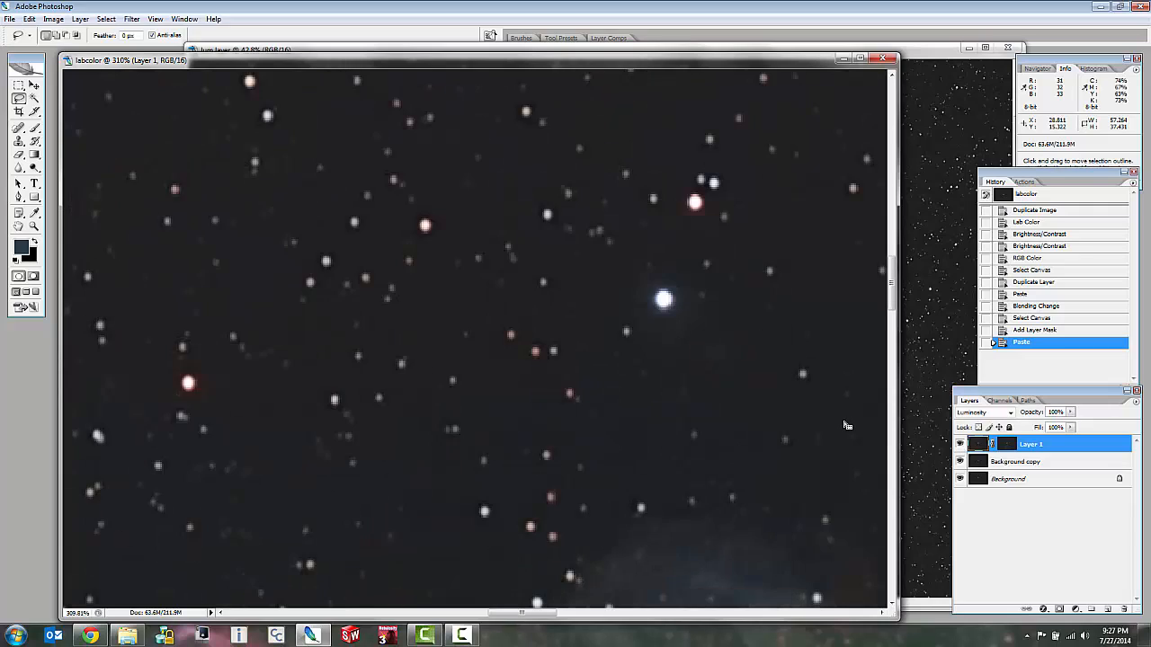
scroll(847, 426, down, 5)
scroll(795, 489, up, 2)
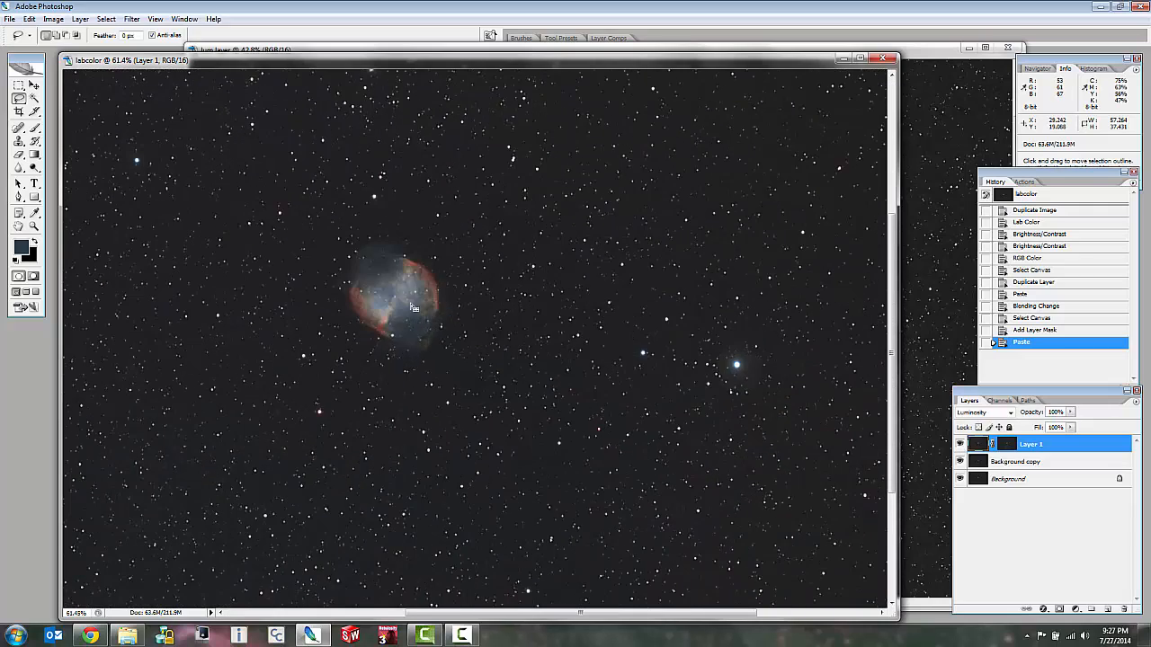
scroll(408, 298, up, 2)
scroll(408, 298, up, 2)
Display Layer 1's mask on its own in the image window and deselect the canvas.
click(1007, 444)
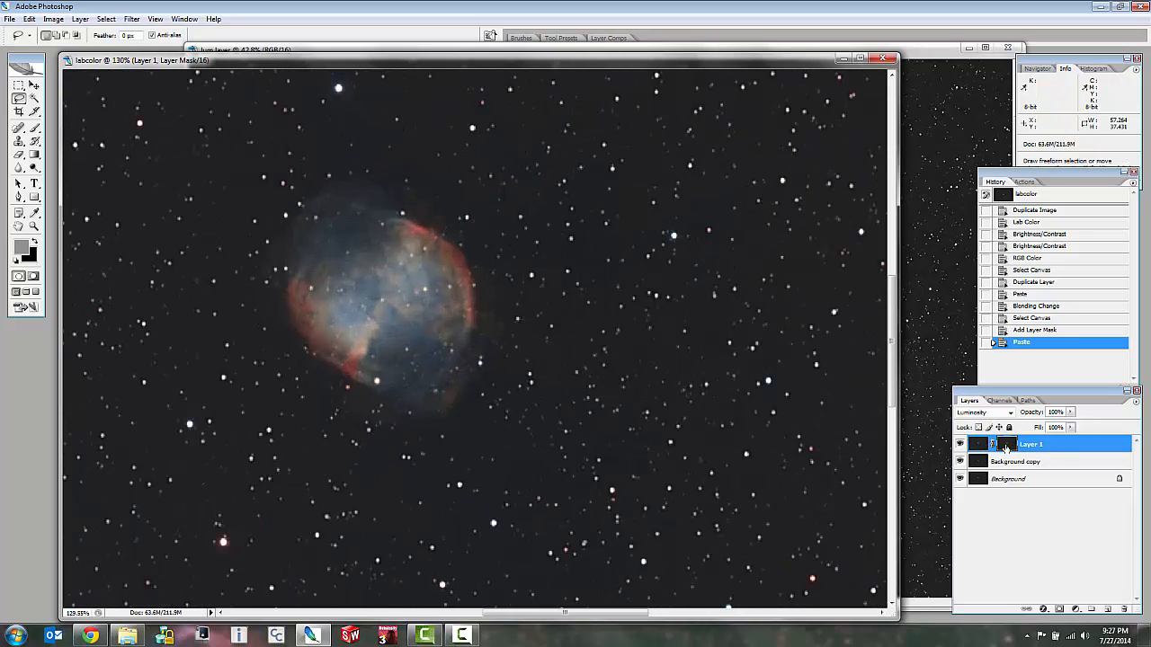
alt+click(1006, 444)
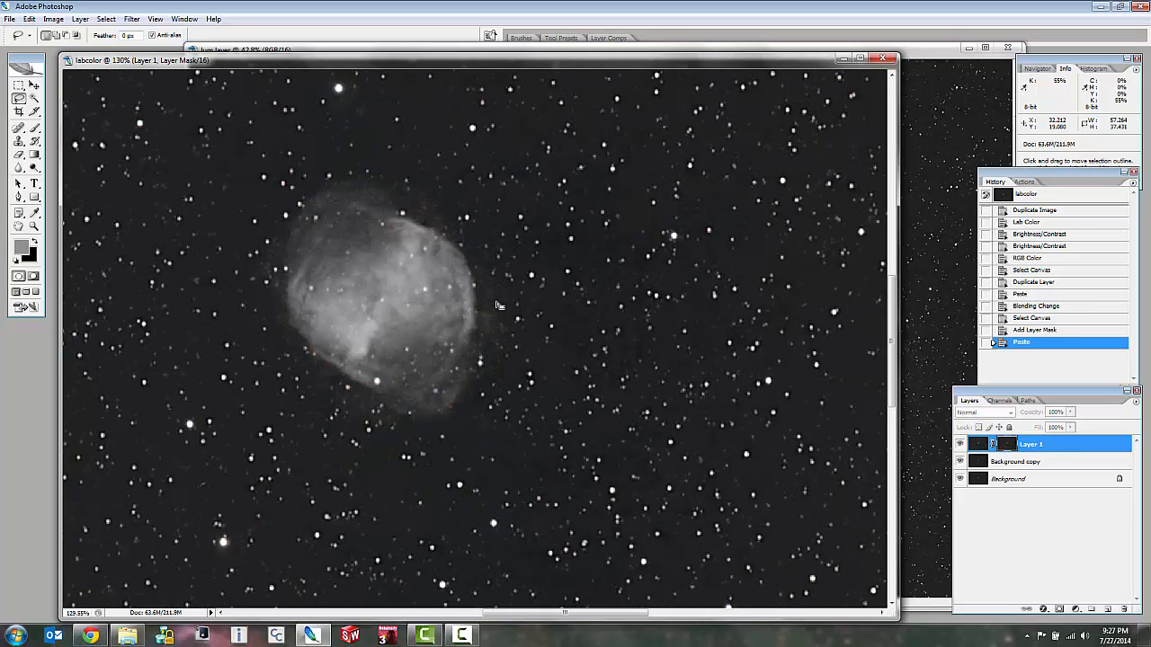
key(ctrl+d)
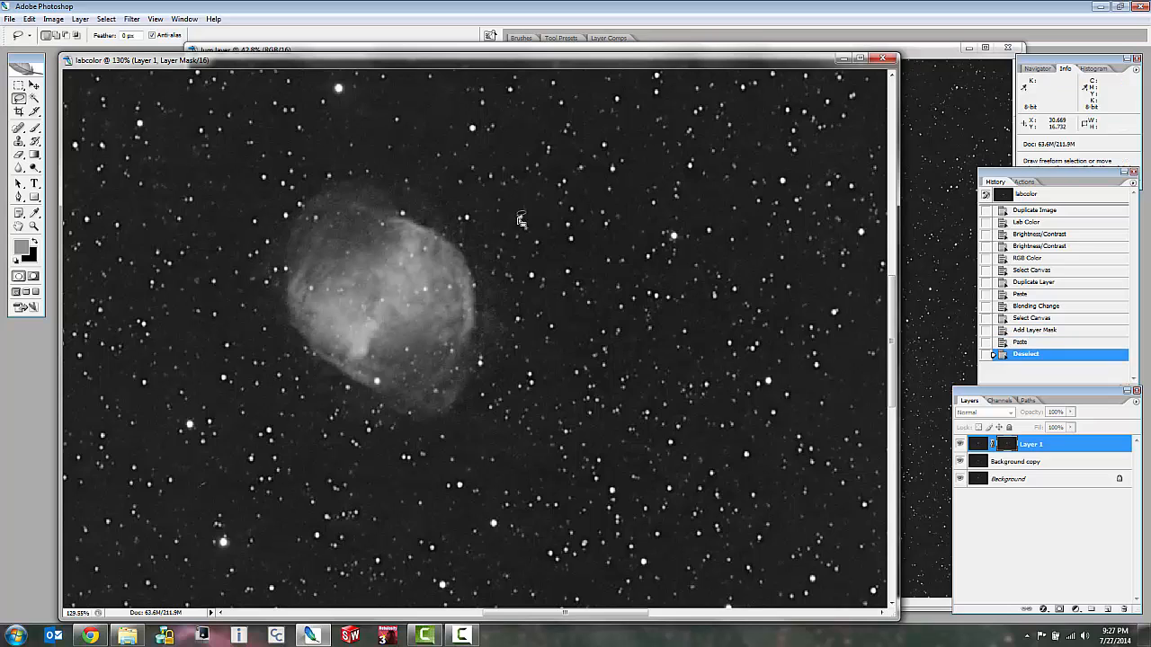
scroll(462, 225, down, 2)
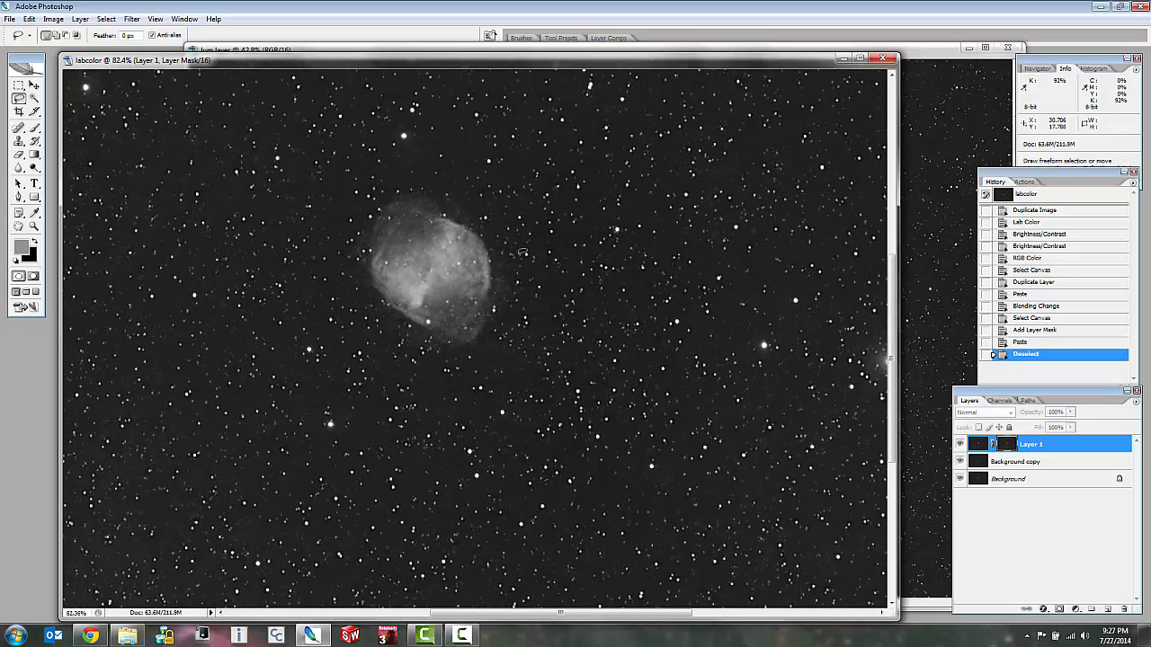
Darken the background of Layer 1's mask with Levels, raising the black input level to about 11.
key(ctrl+l)
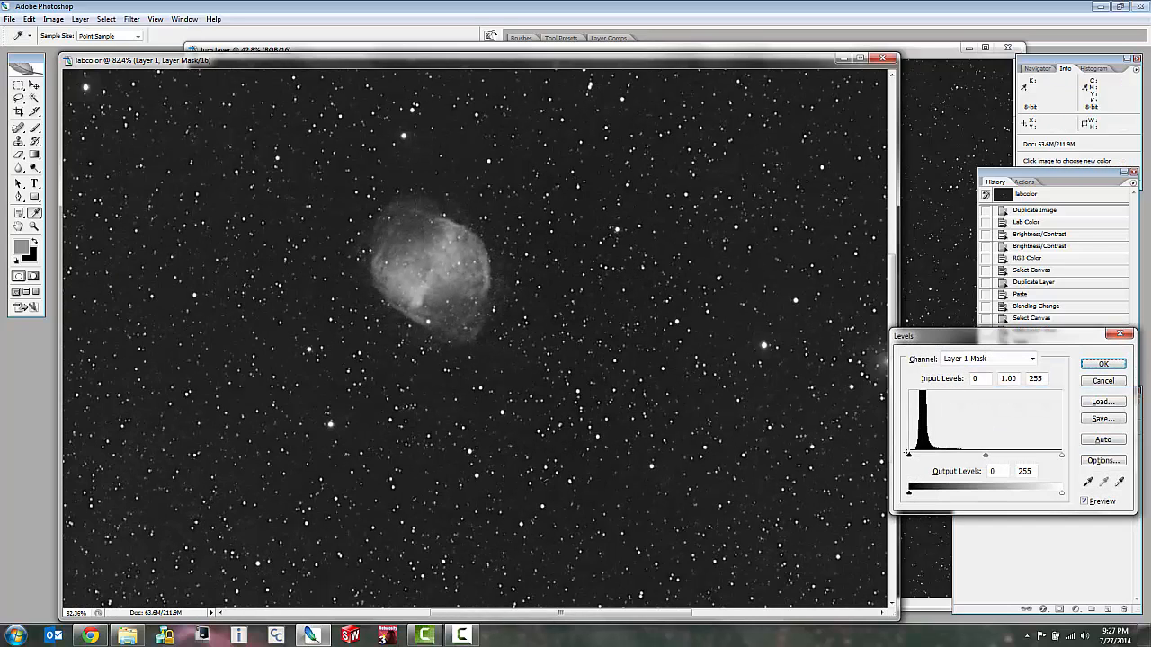
drag(913, 459, 916, 460)
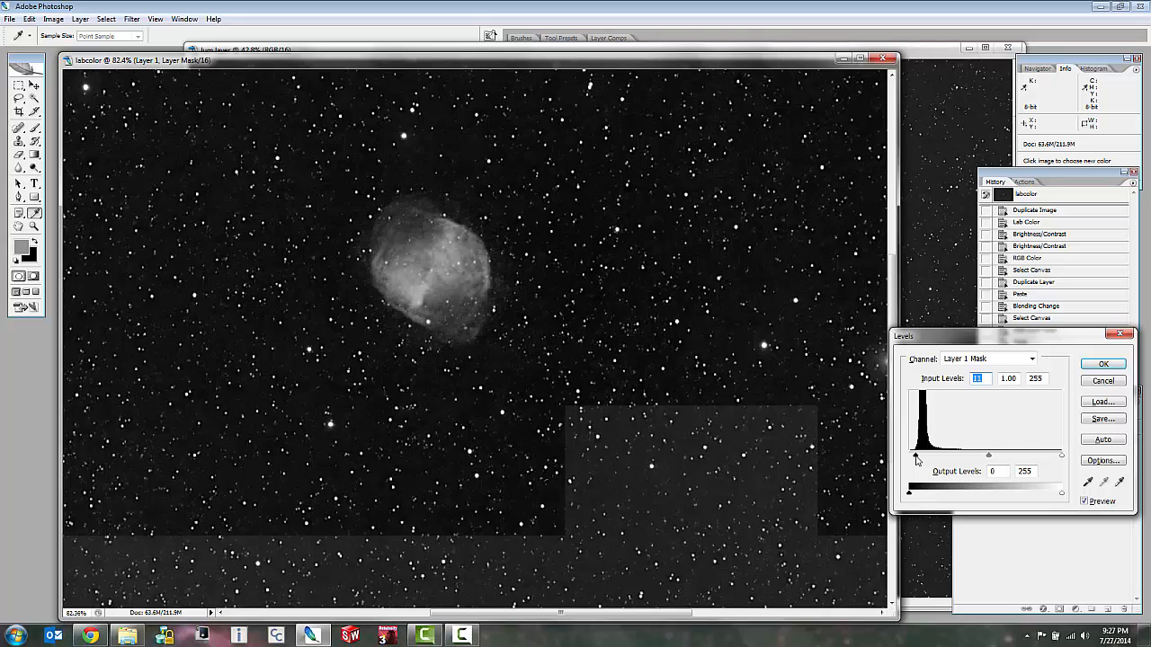
click(550, 321)
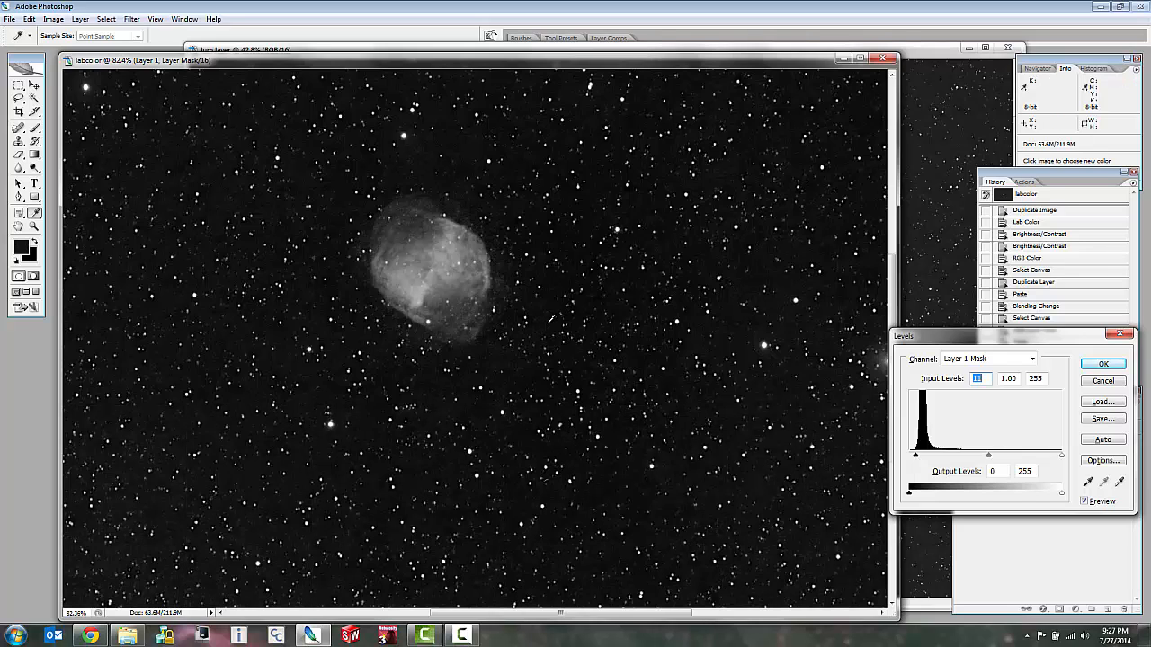
key(Down)
key(Down)
key(Up)
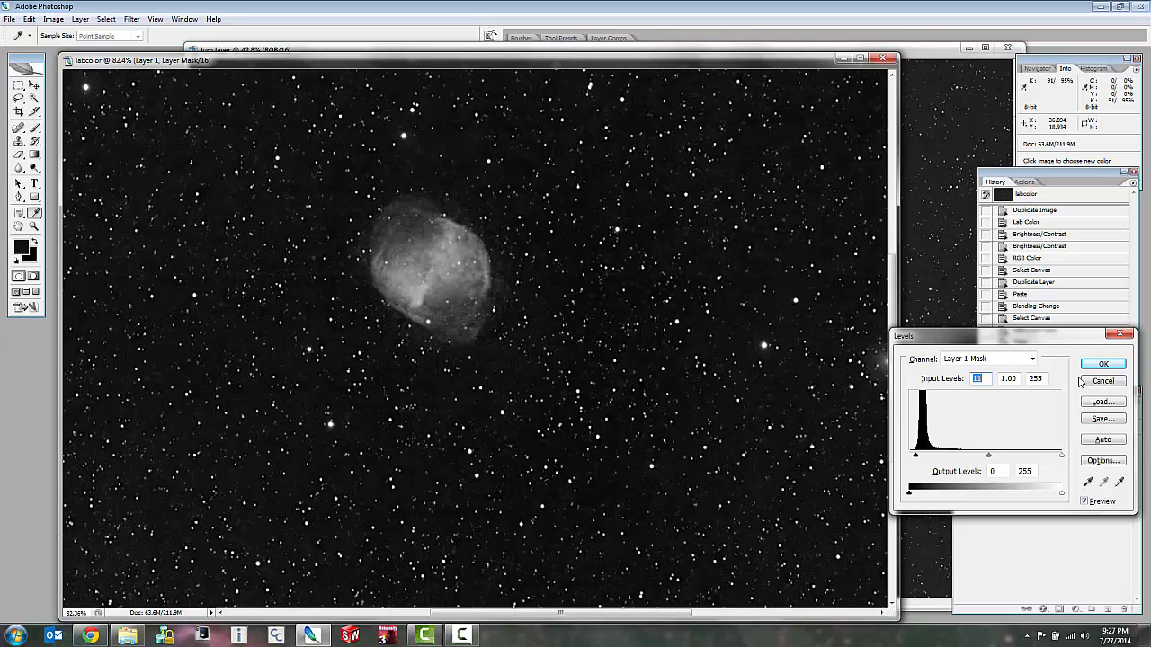
click(1103, 363)
Draw a loose freehand Lasso selection around the nebula on the mask.
key(l)
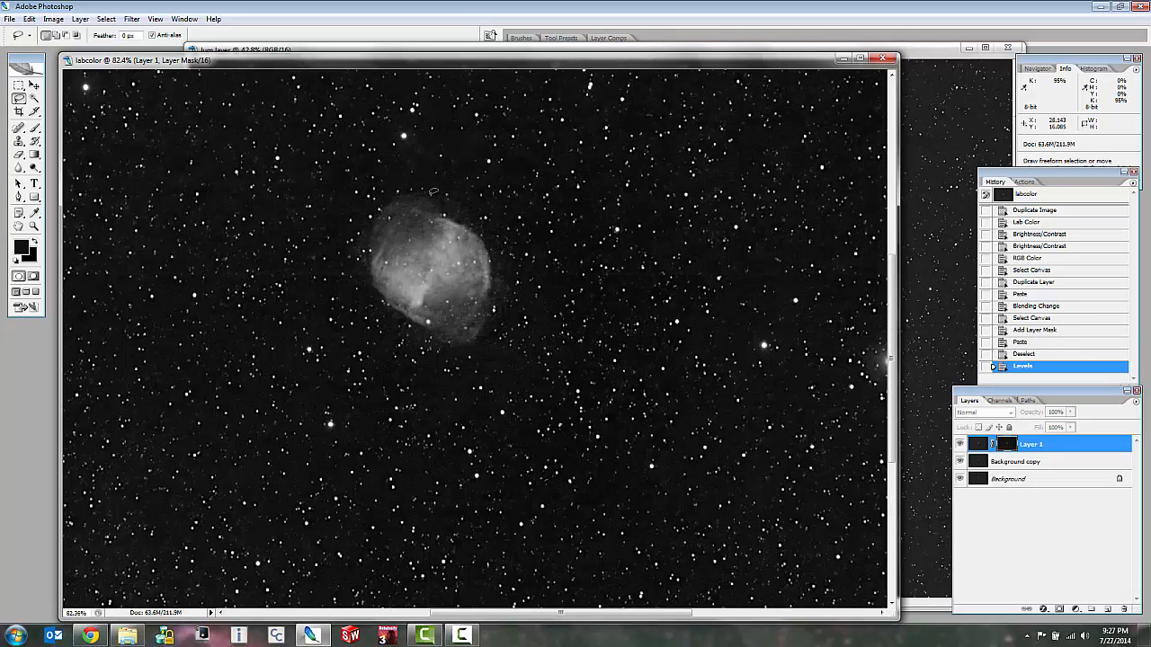
drag(464, 197, 437, 183)
mouse_move(373, 261)
mouse_down()
mouse_move(412, 333)
mouse_move(451, 350)
mouse_move(505, 333)
mouse_move(540, 256)
mouse_move(498, 173)
mouse_move(433, 175)
mouse_move(359, 199)
mouse_move(342, 243)
mouse_move(409, 354)
mouse_move(465, 359)
mouse_up()
click(410, 175)
mouse_move(513, 236)
mouse_down()
mouse_move(426, 186)
mouse_move(372, 175)
mouse_up()
Invert the selection to cover everything outside the nebula and feather it by 15 pixels.
right_click(431, 258)
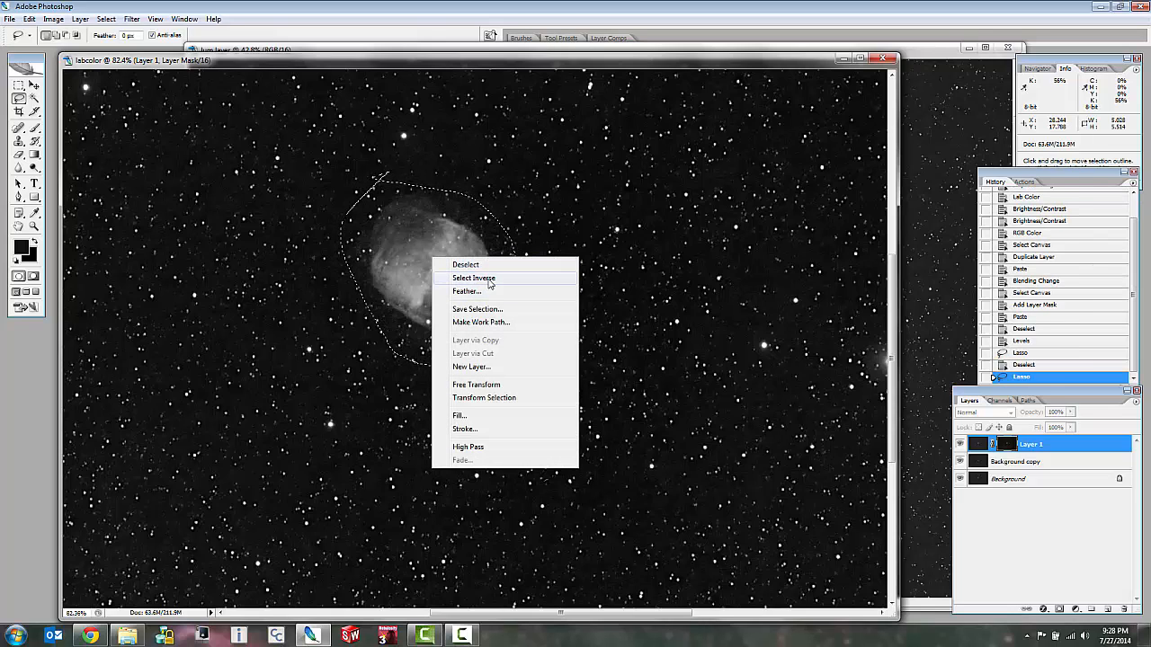
click(473, 278)
right_click(490, 274)
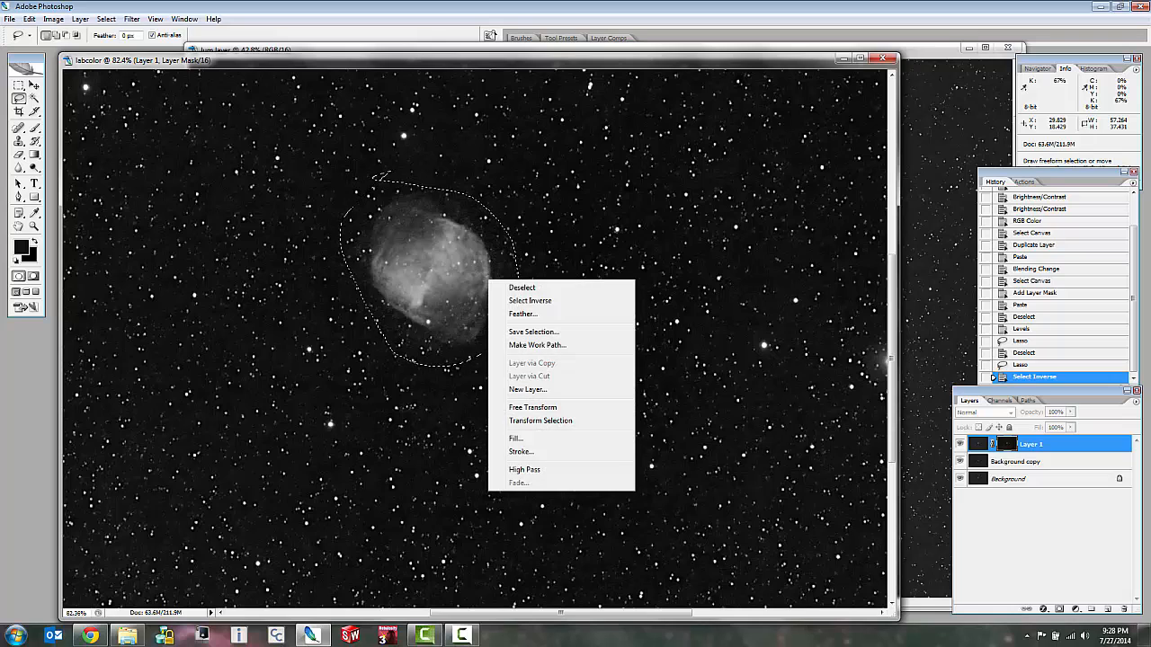
click(526, 312)
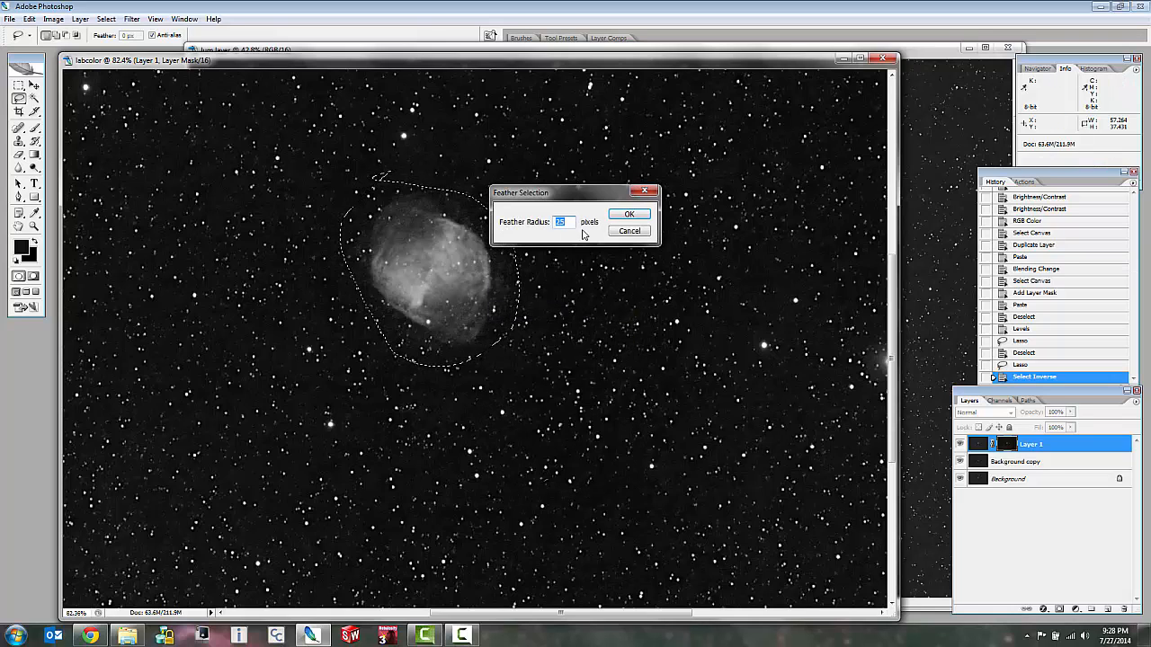
text(15)
click(630, 214)
Apply Dust & Scratches with radius 6 pixels and threshold 1 to the mask area outside the nebula and deselect.
scroll(582, 303, down, 10)
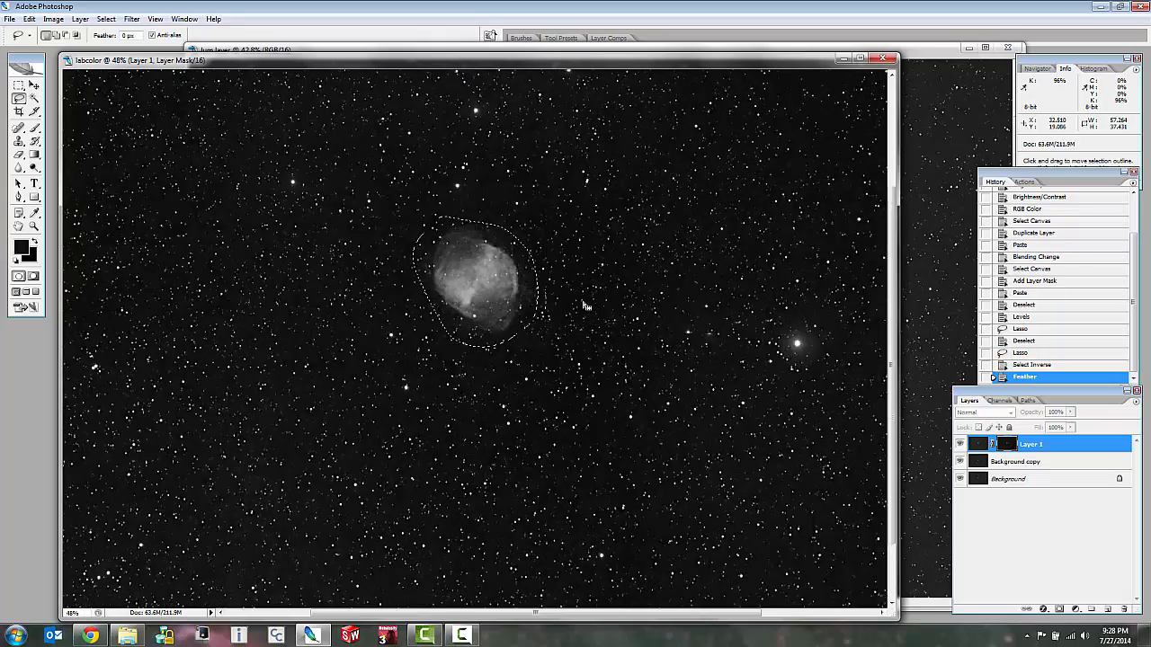
scroll(580, 298, up, 2)
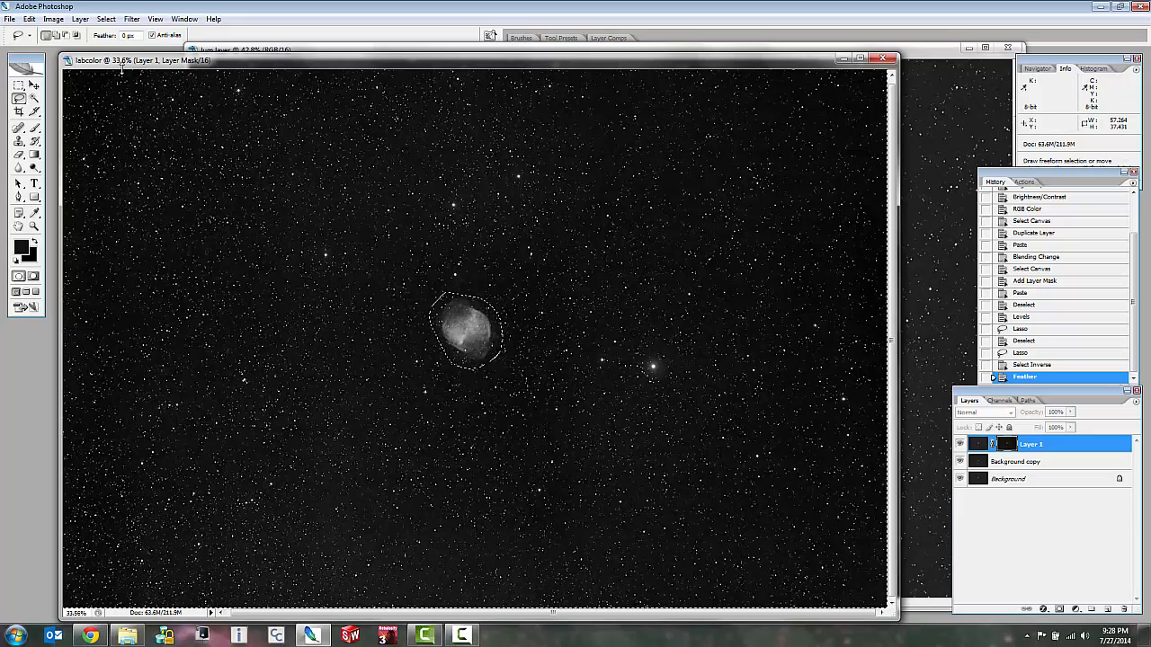
click(106, 18)
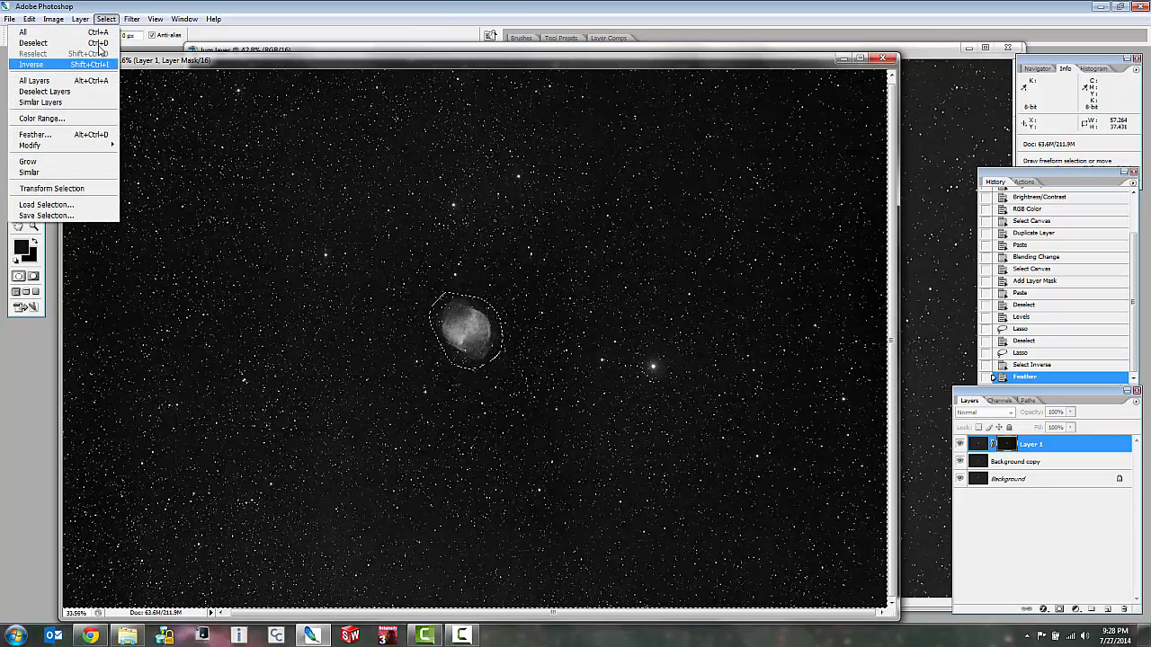
mouse_move(129, 21)
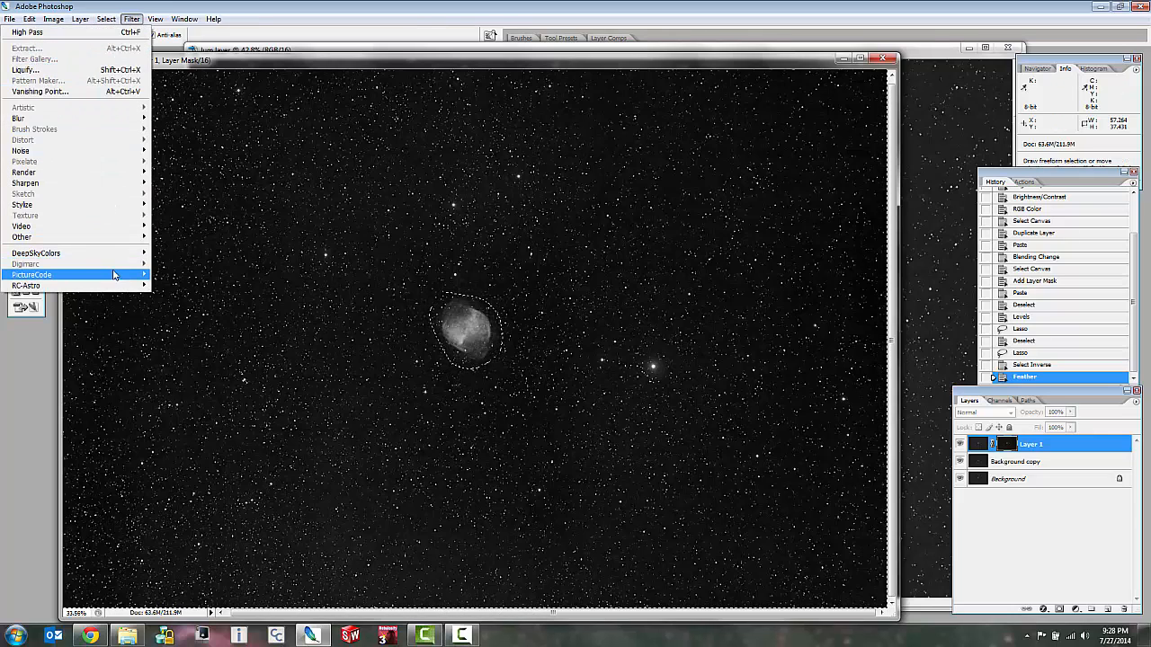
mouse_move(121, 153)
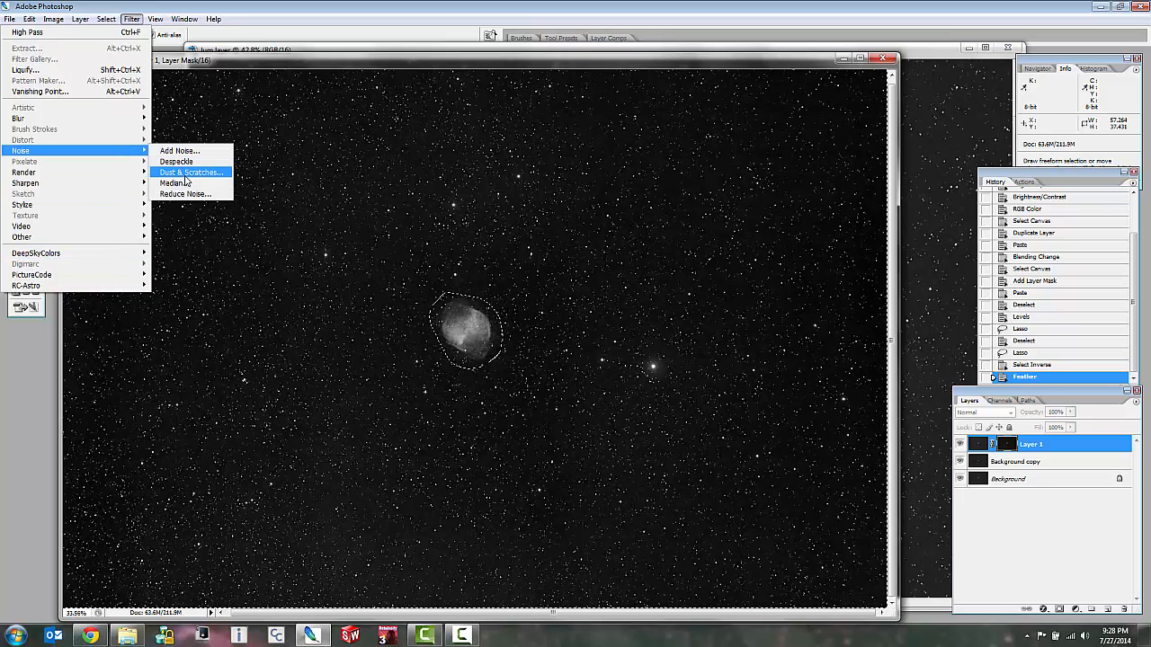
click(185, 173)
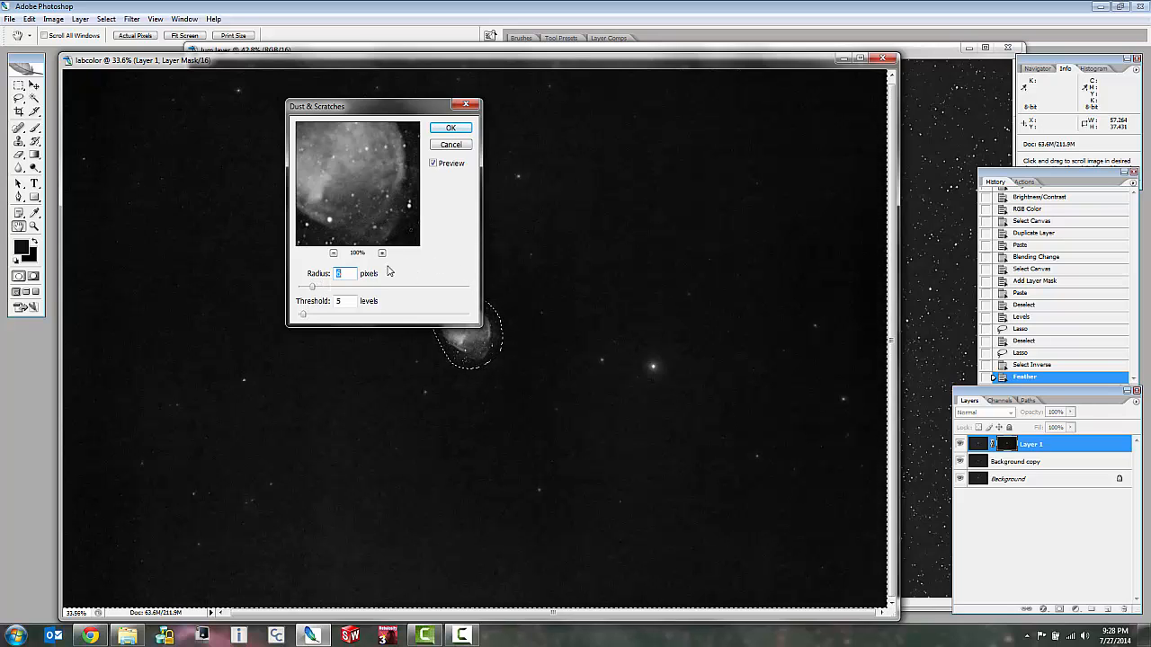
drag(368, 213, 376, 180)
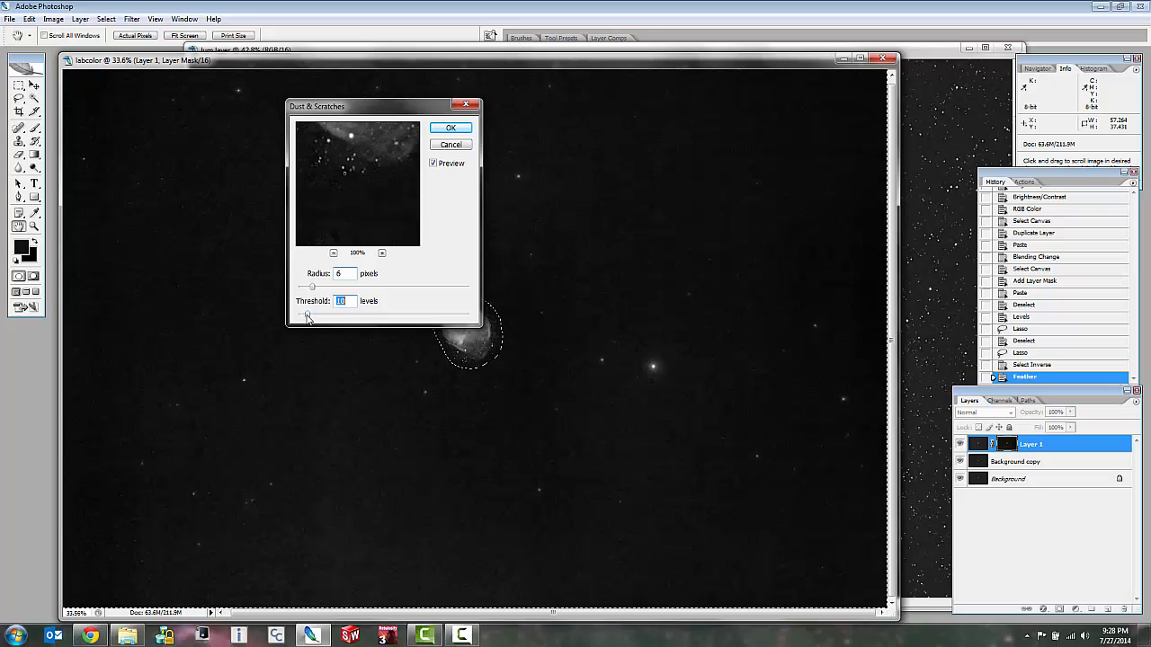
click(453, 128)
scroll(495, 307, up, 7)
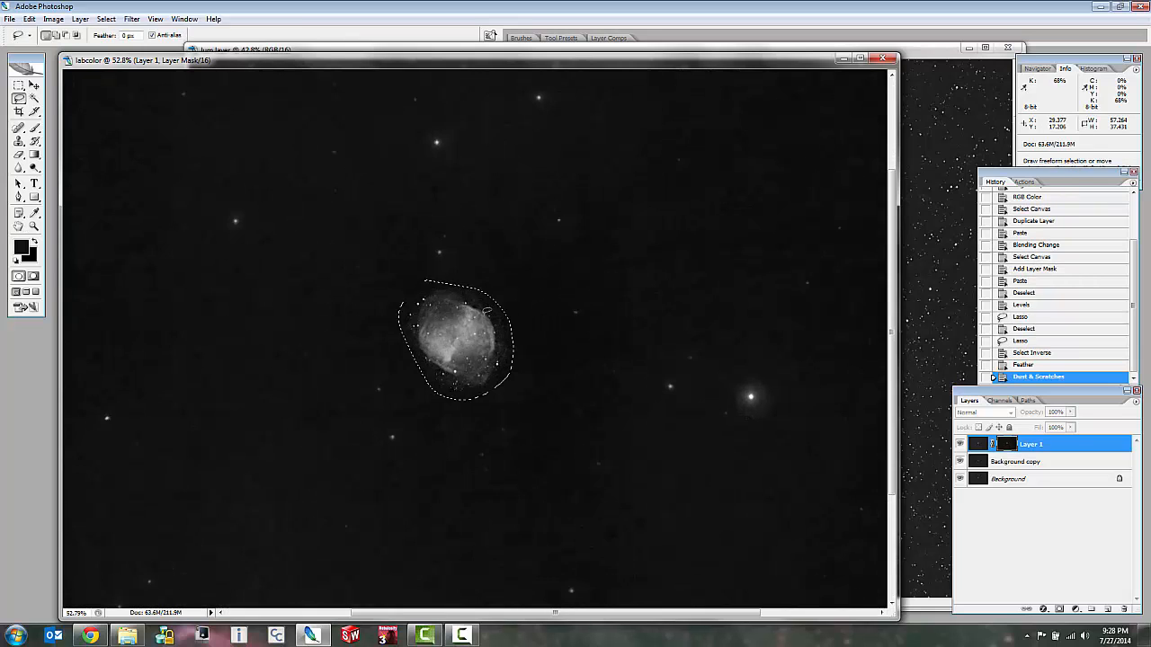
scroll(553, 260, up, 1)
key(ctrl+d)
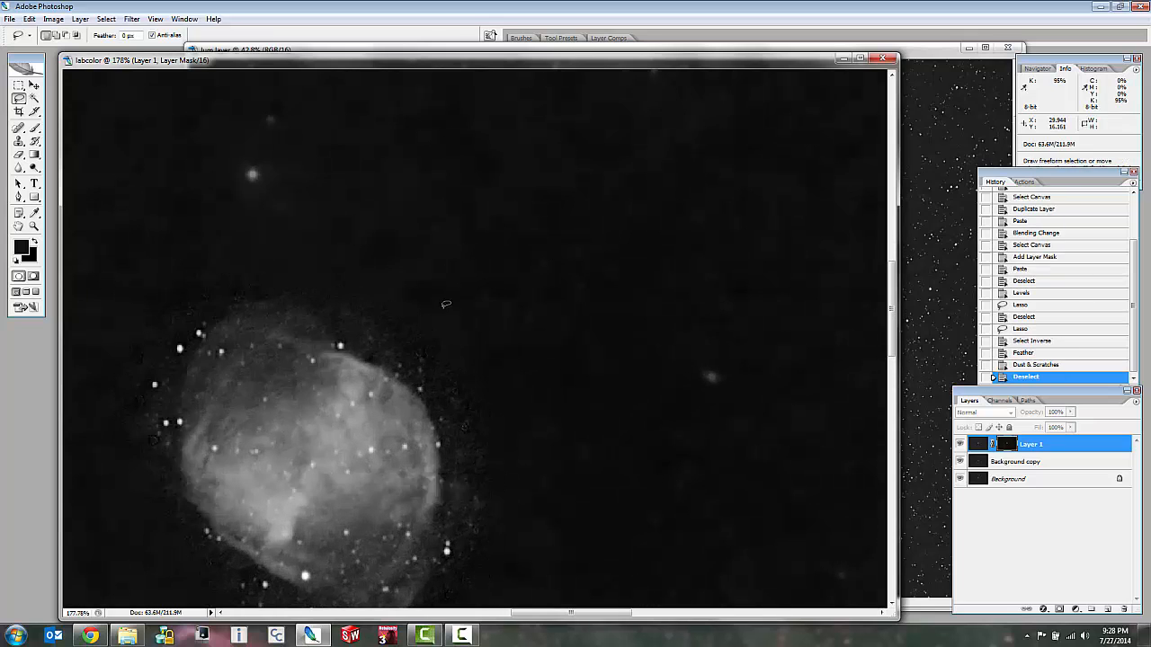
Draw a loose freehand Lasso selection around the nebula on the mask, including the leftover stars along its edge.
scroll(445, 304, down, 3)
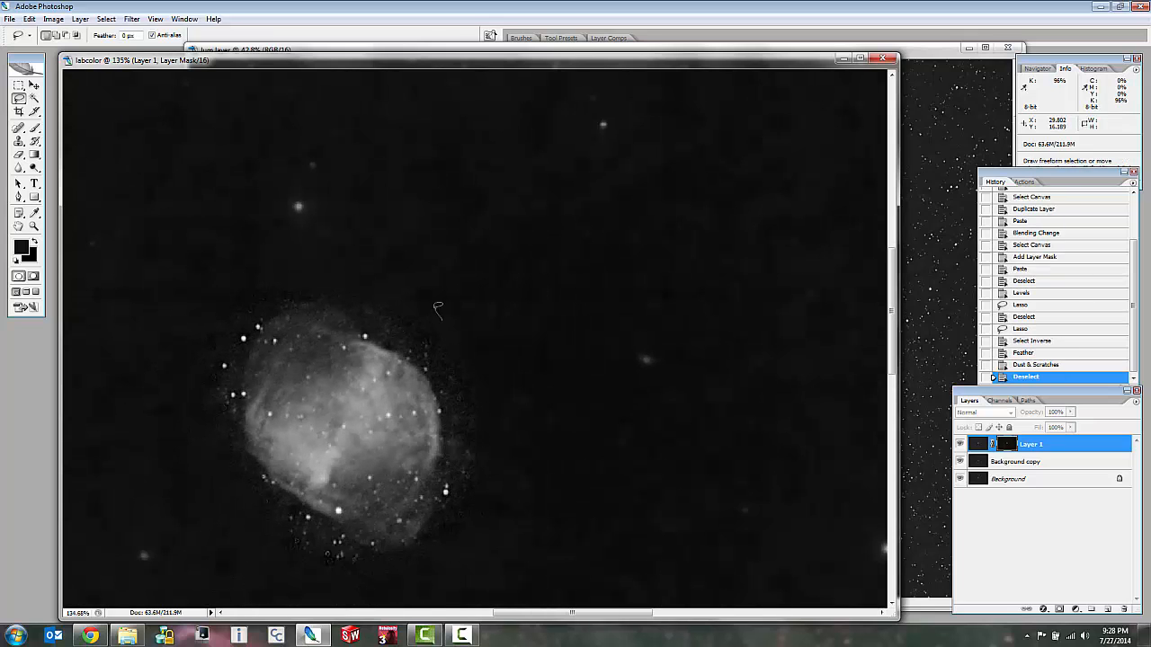
mouse_move(440, 317)
mouse_down()
mouse_move(260, 294)
mouse_move(211, 355)
mouse_move(194, 435)
mouse_move(213, 504)
mouse_move(254, 549)
mouse_move(325, 554)
mouse_move(467, 536)
mouse_move(492, 512)
mouse_up()
key(ctrl+d)
mouse_move(520, 362)
mouse_down()
mouse_move(439, 263)
mouse_move(131, 332)
mouse_move(241, 574)
mouse_move(516, 528)
mouse_move(511, 320)
mouse_move(520, 358)
mouse_up()
scroll(375, 399, down, 4)
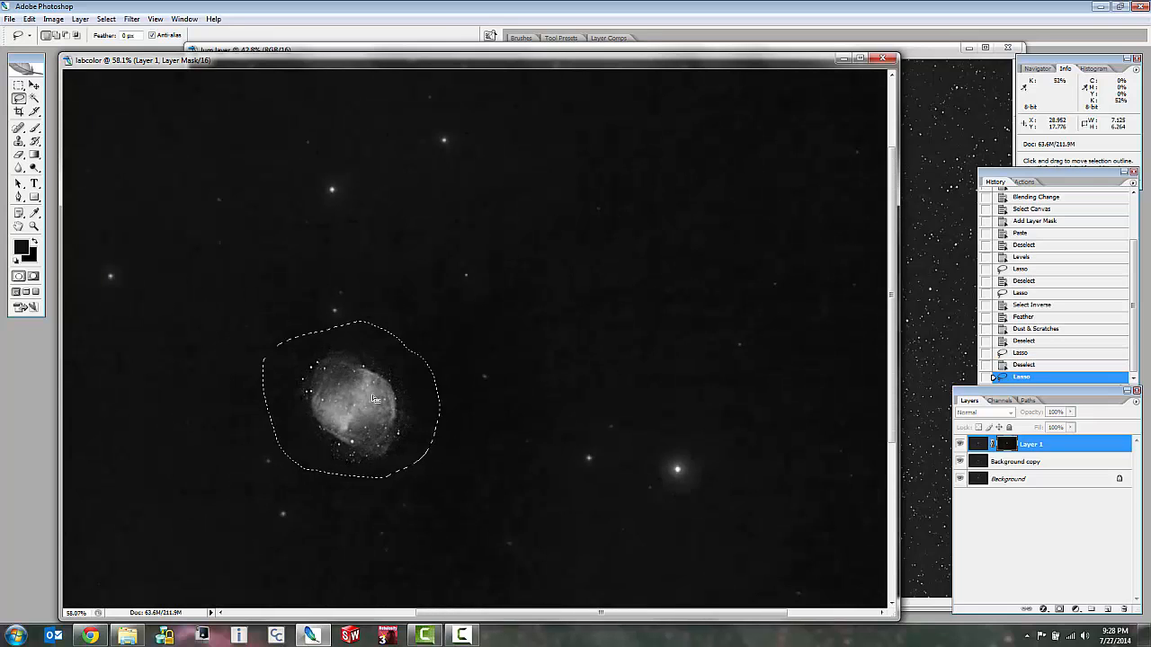
scroll(375, 399, down, 2)
scroll(472, 310, up, 4)
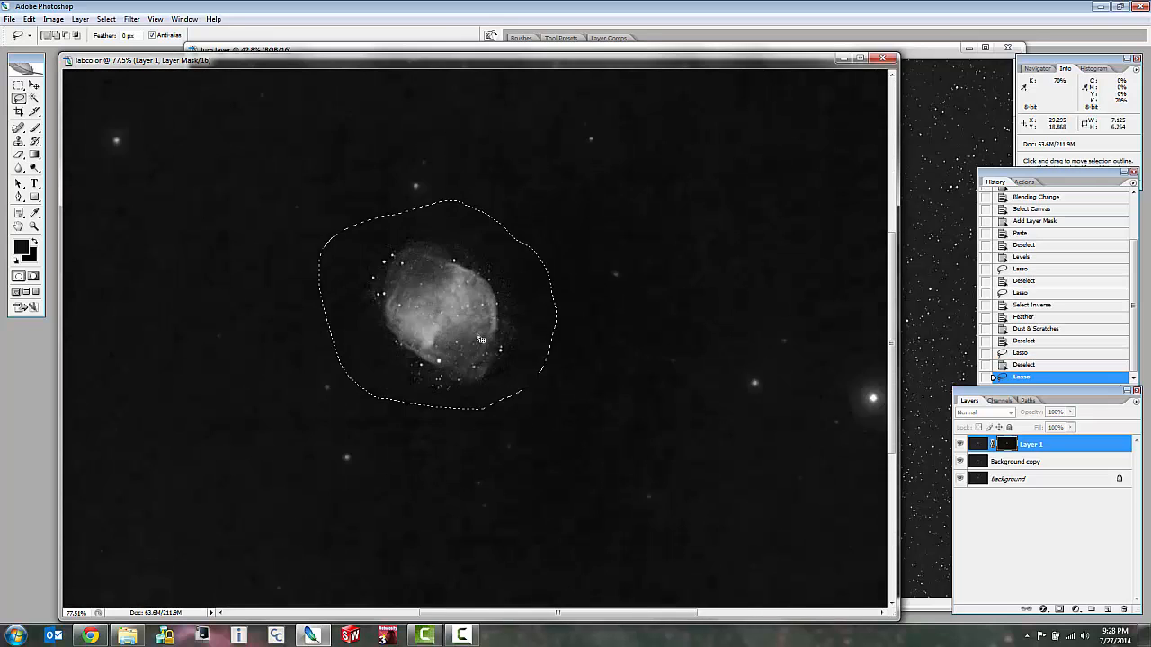
scroll(480, 339, up, 3)
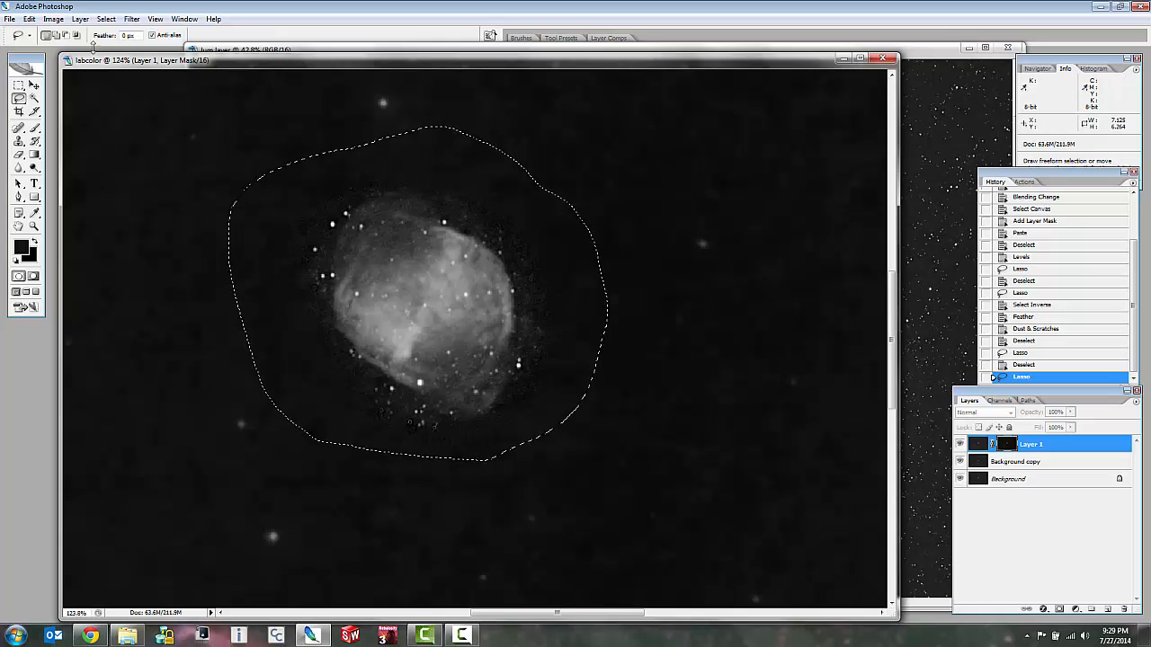
Try Dust & Scratches with radius 4 pixels and threshold 1 on the selected nebula area, and undo it.
click(131, 18)
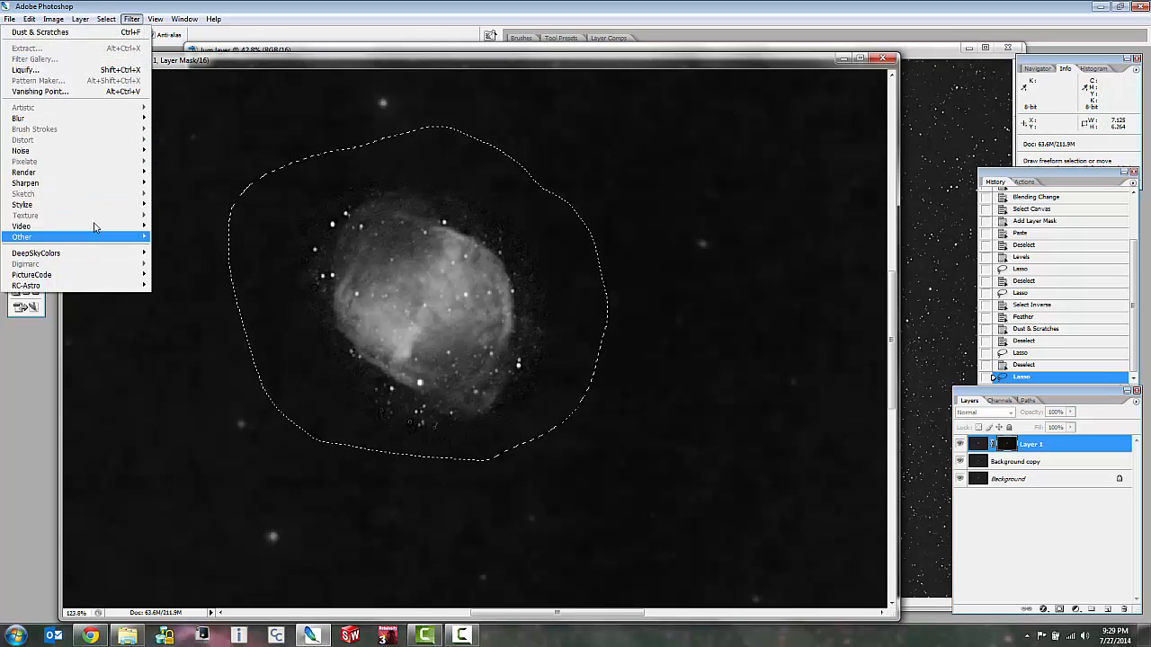
mouse_move(106, 151)
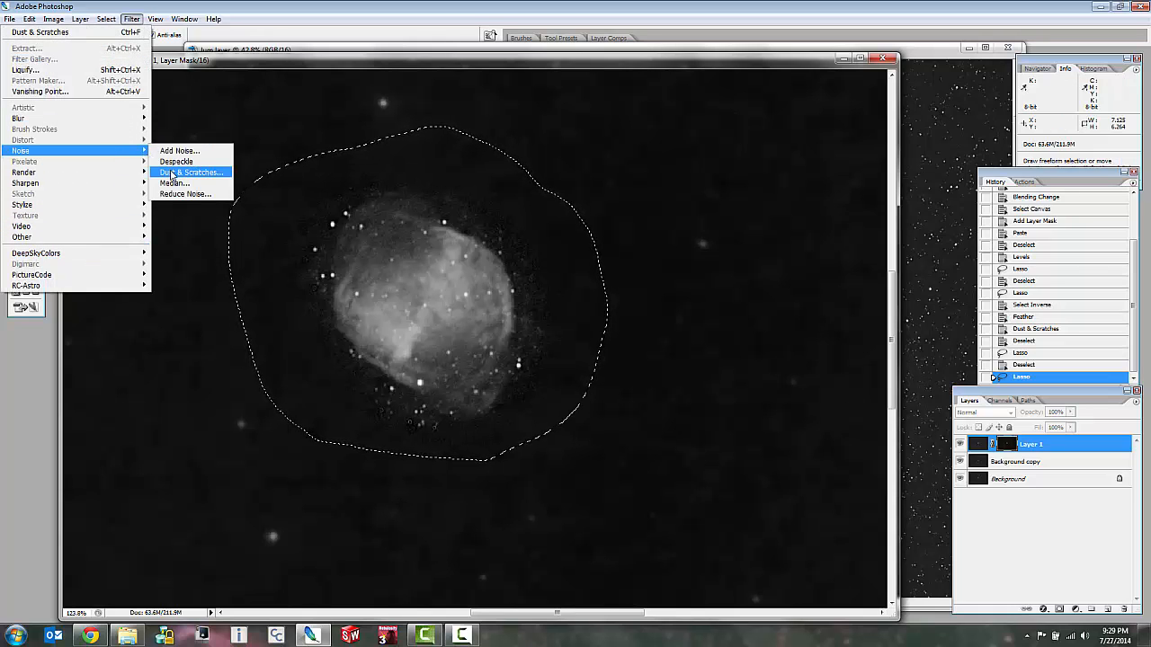
click(171, 173)
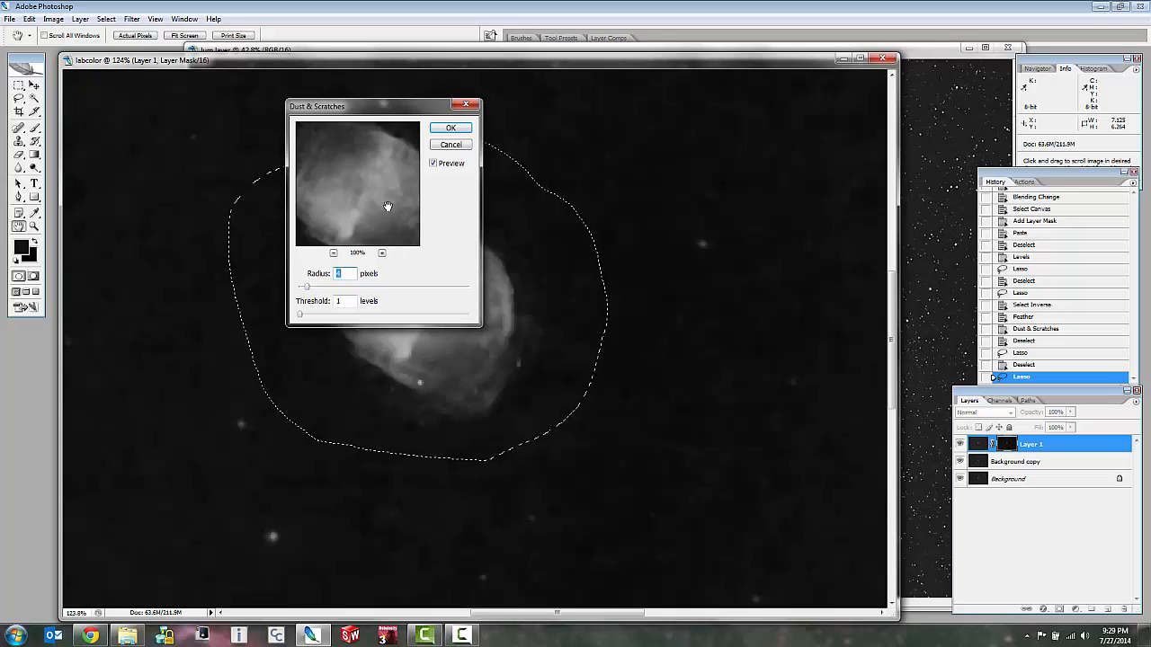
click(447, 129)
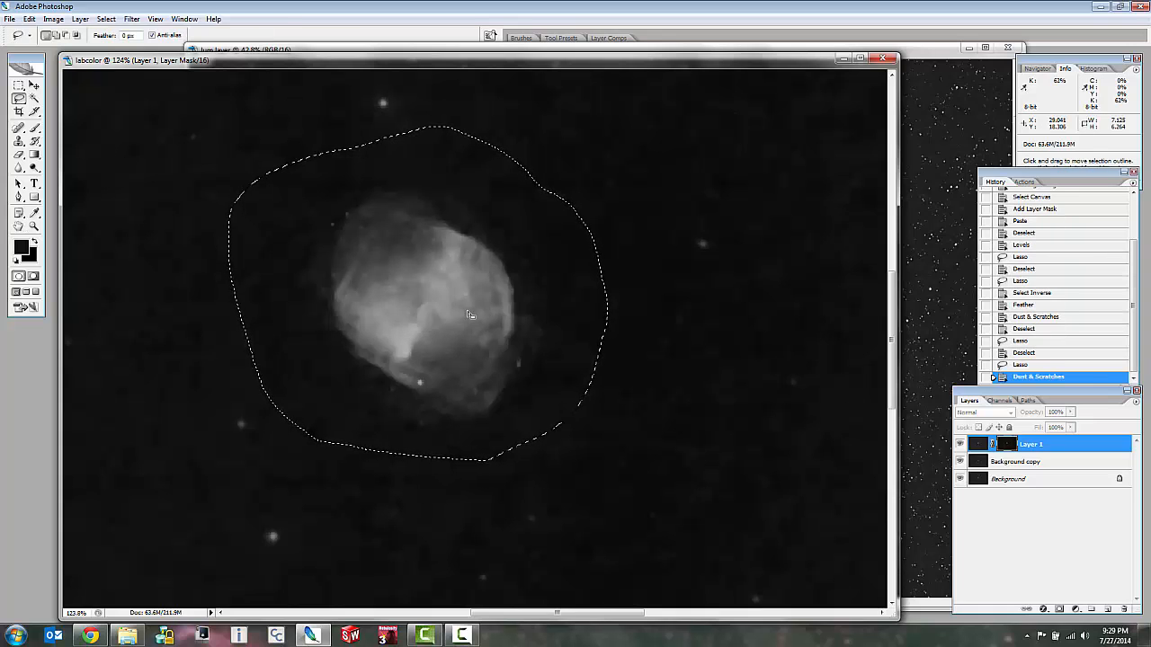
click(29, 19)
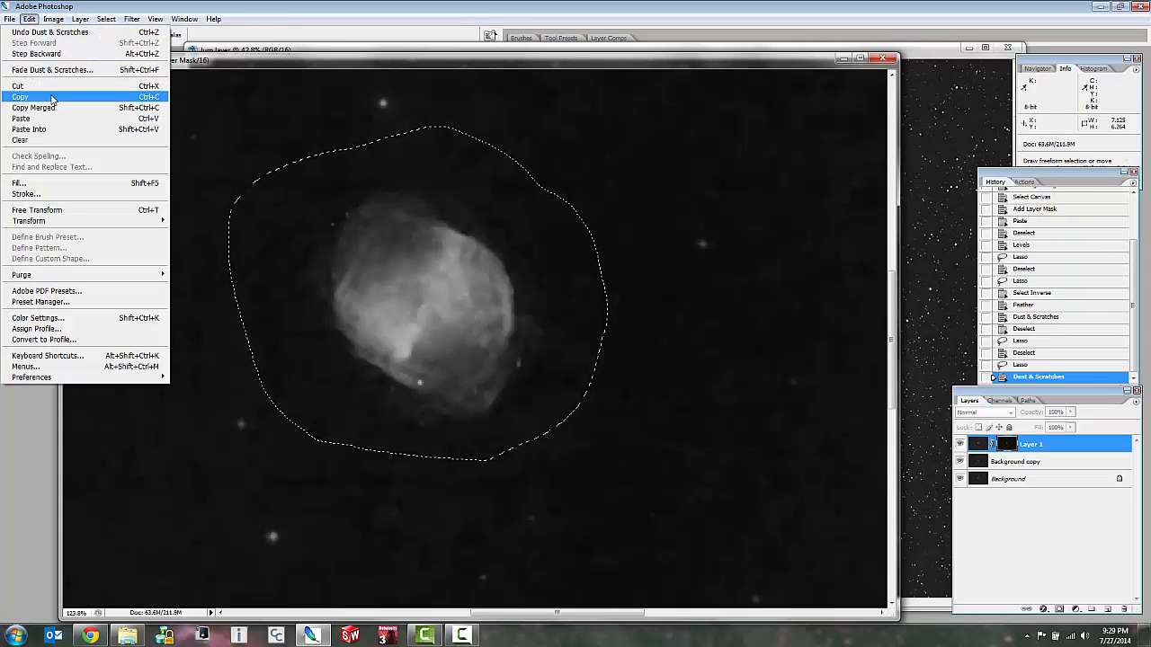
click(49, 32)
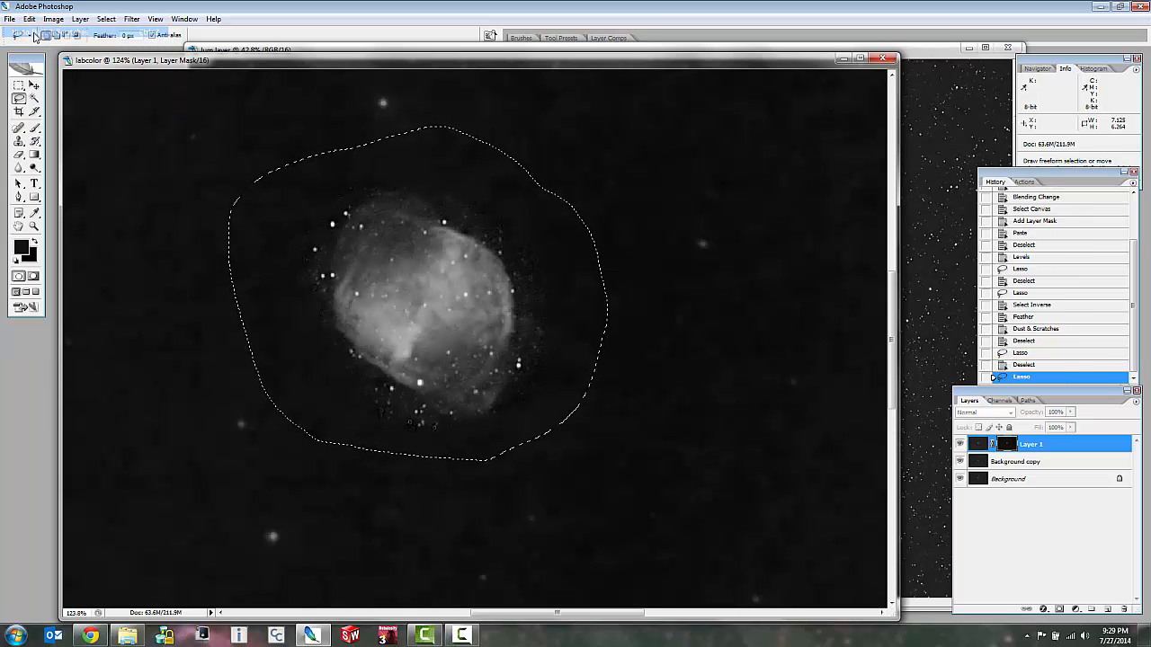
Apply Dust & Scratches with radius 3 pixels and threshold 1 to the selected nebula area of the mask and deselect.
click(107, 19)
mouse_move(51, 148)
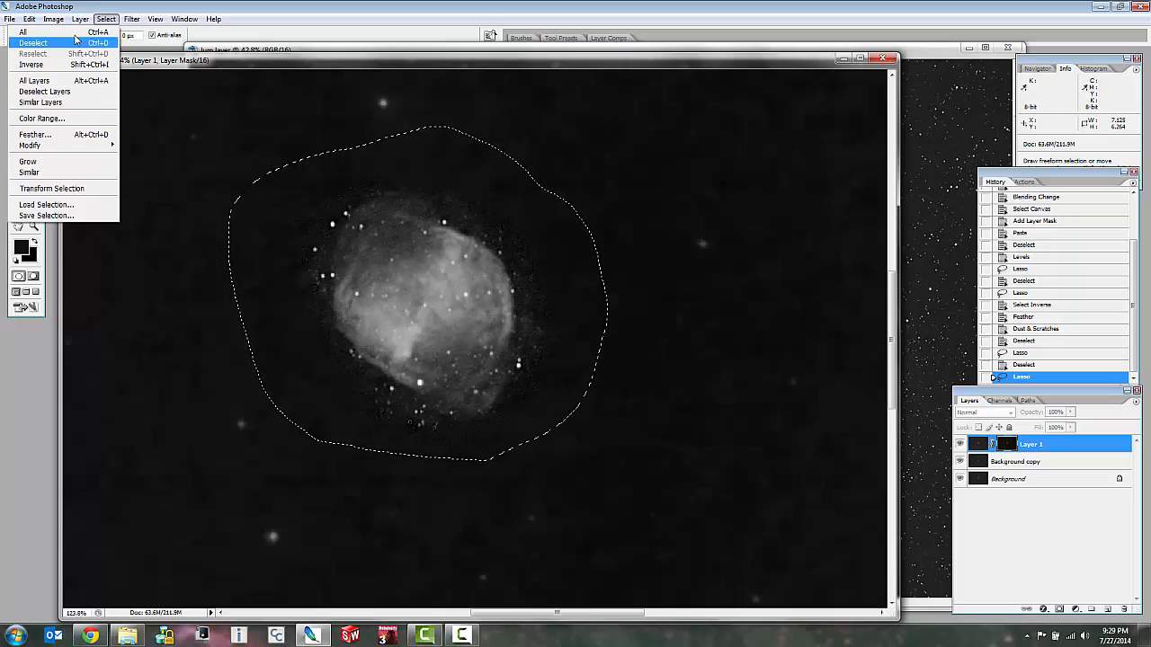
mouse_move(131, 19)
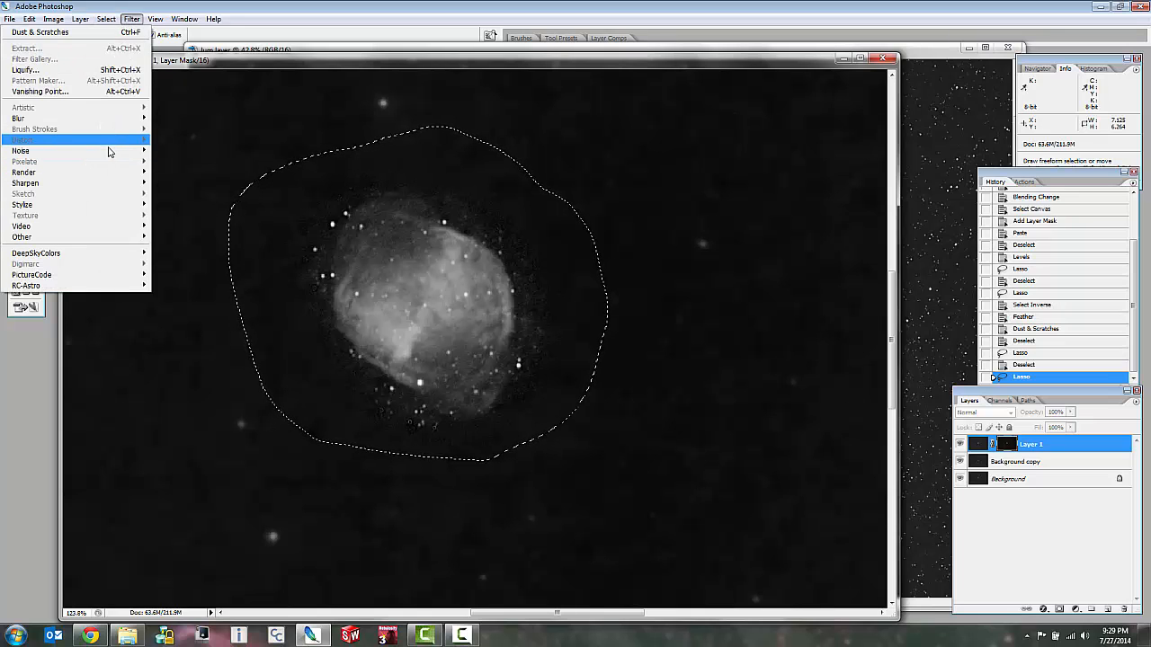
mouse_move(135, 151)
click(169, 173)
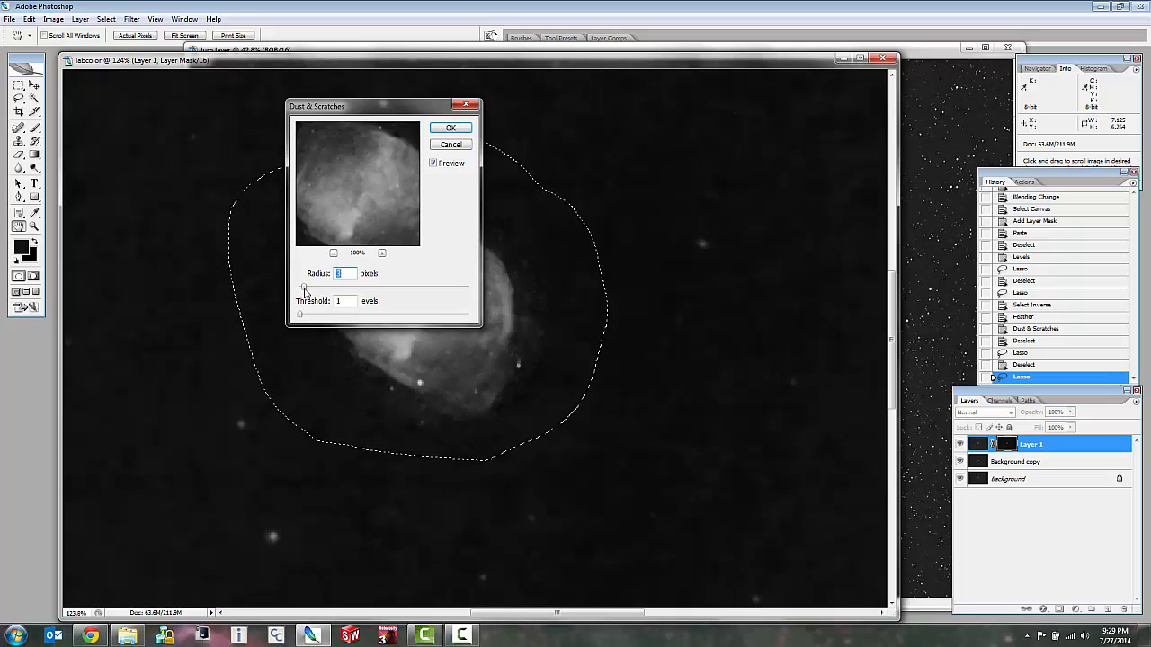
click(451, 127)
click(717, 323)
scroll(717, 324, down, 15)
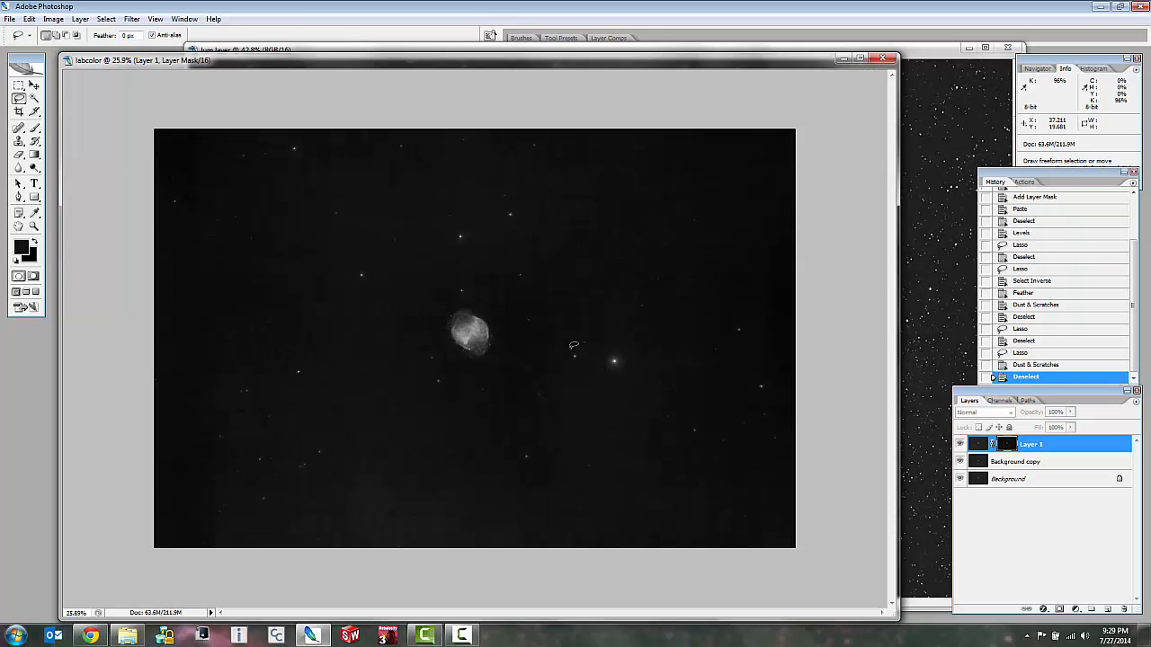
scroll(614, 364, up, 2)
scroll(975, 445, up, 1)
Return from the mask to Layer 1's image and toggle the layer's visibility to compare the nebula with and without luminance.
click(978, 445)
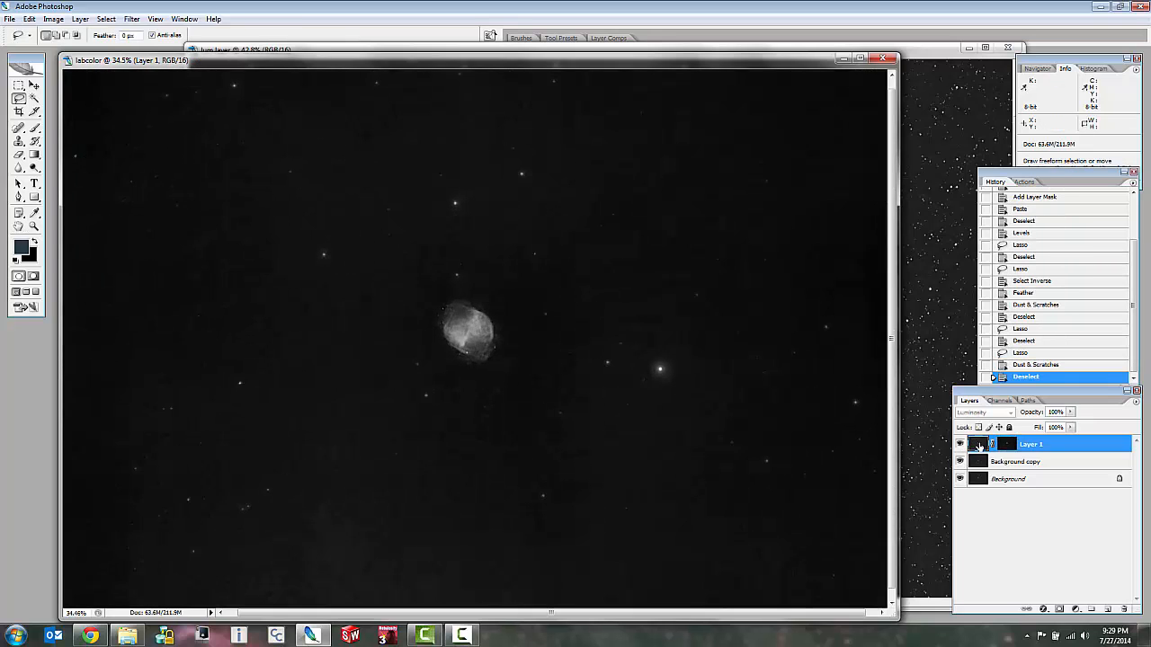
scroll(452, 301, up, 3)
scroll(451, 301, up, 4)
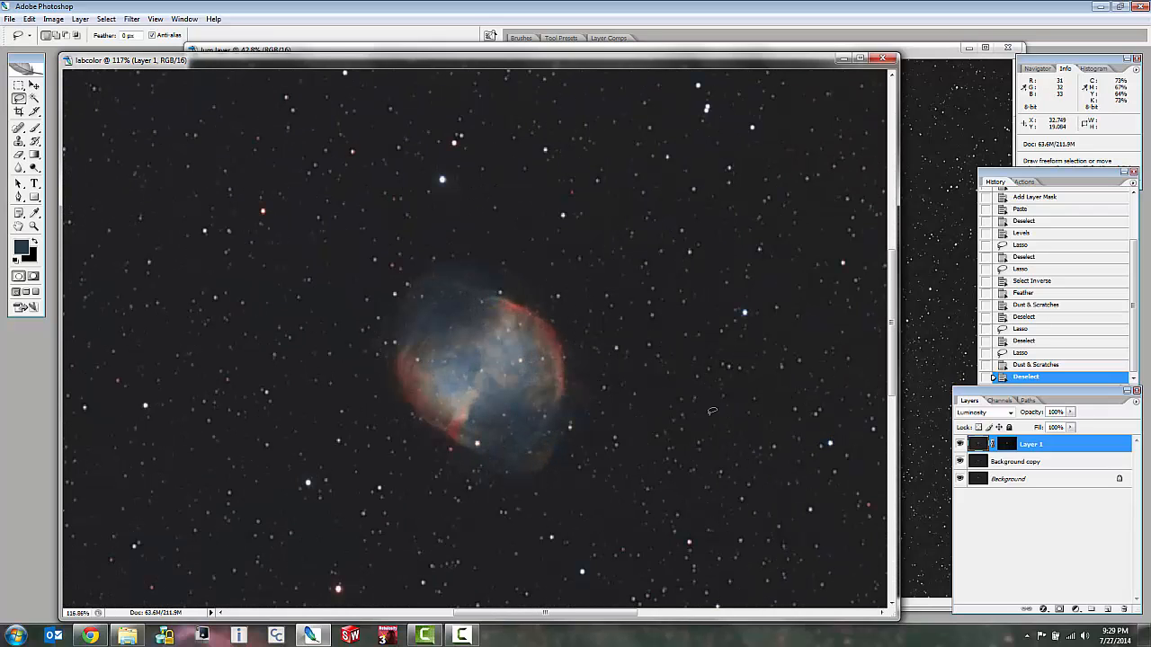
click(958, 445)
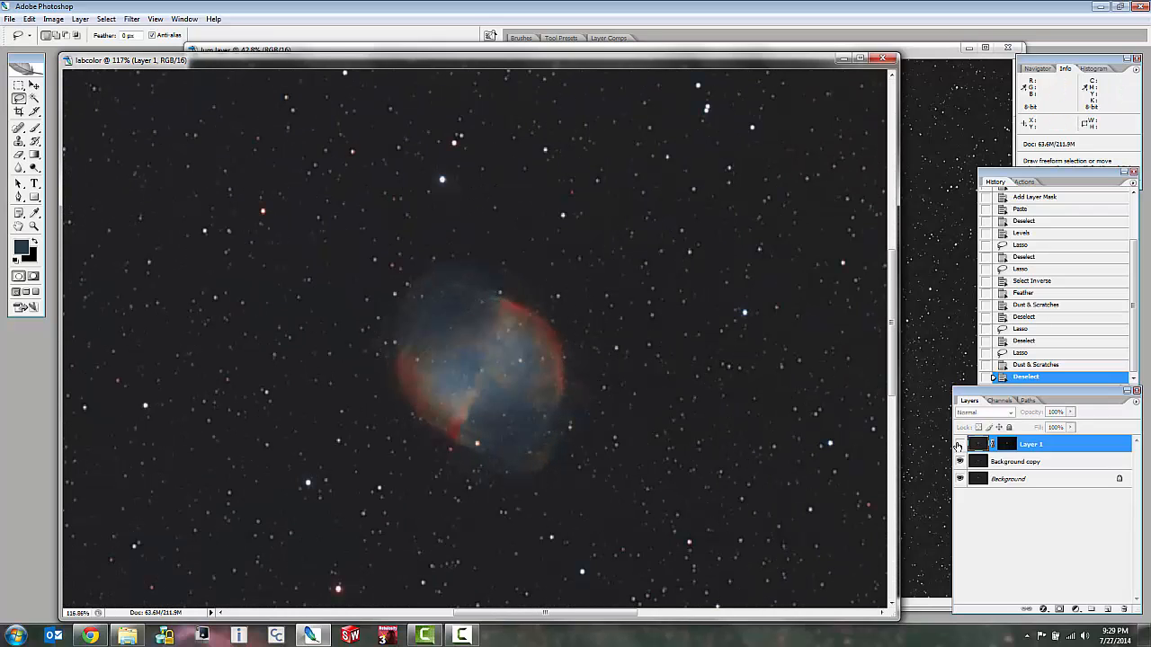
click(958, 445)
scroll(279, 177, up, 2)
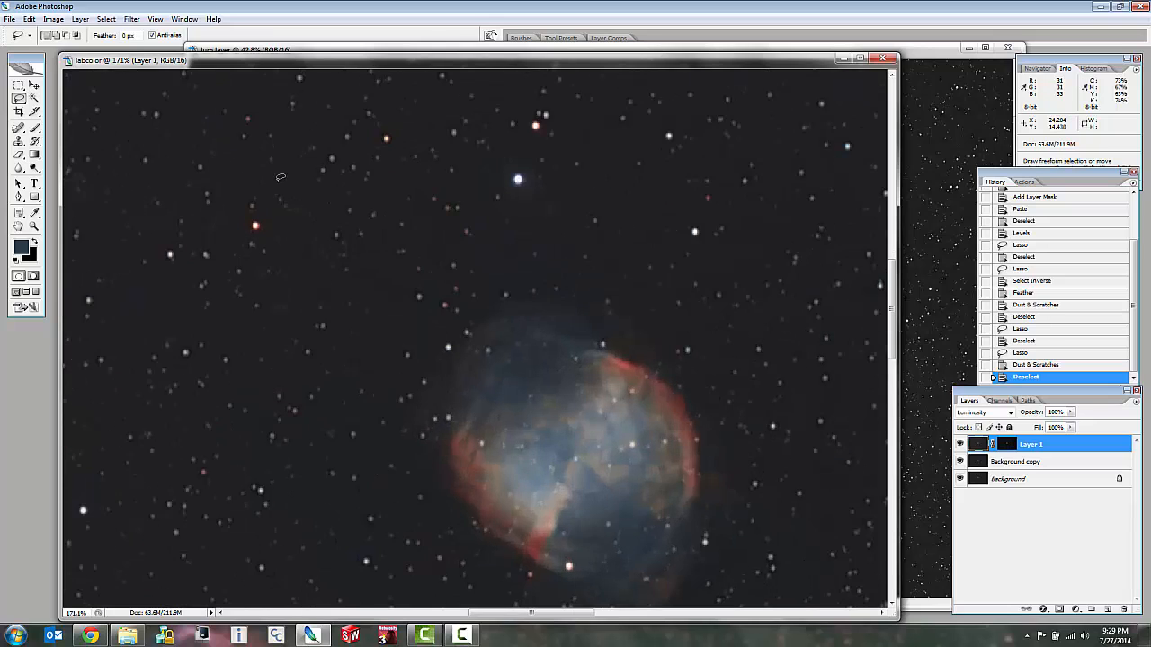
scroll(280, 177, down, 2)
scroll(280, 177, up, 1)
scroll(279, 177, down, 3)
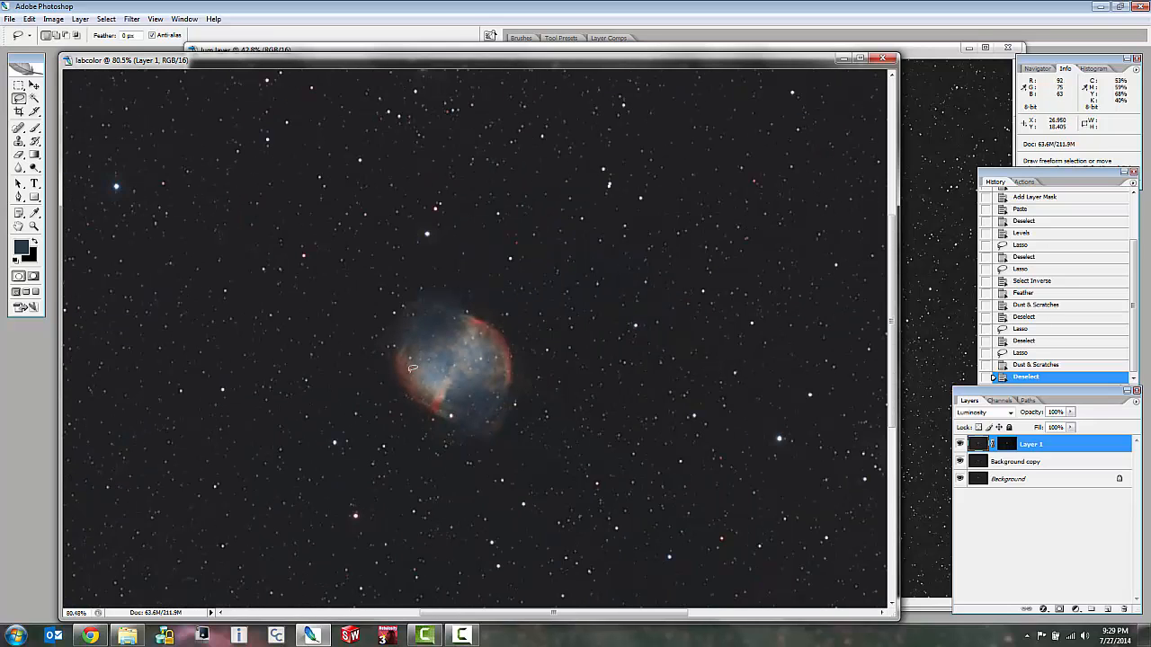
Flatten all layers of the labcolor image into a single background and inspect the nebula.
right_click(1034, 480)
click(1046, 584)
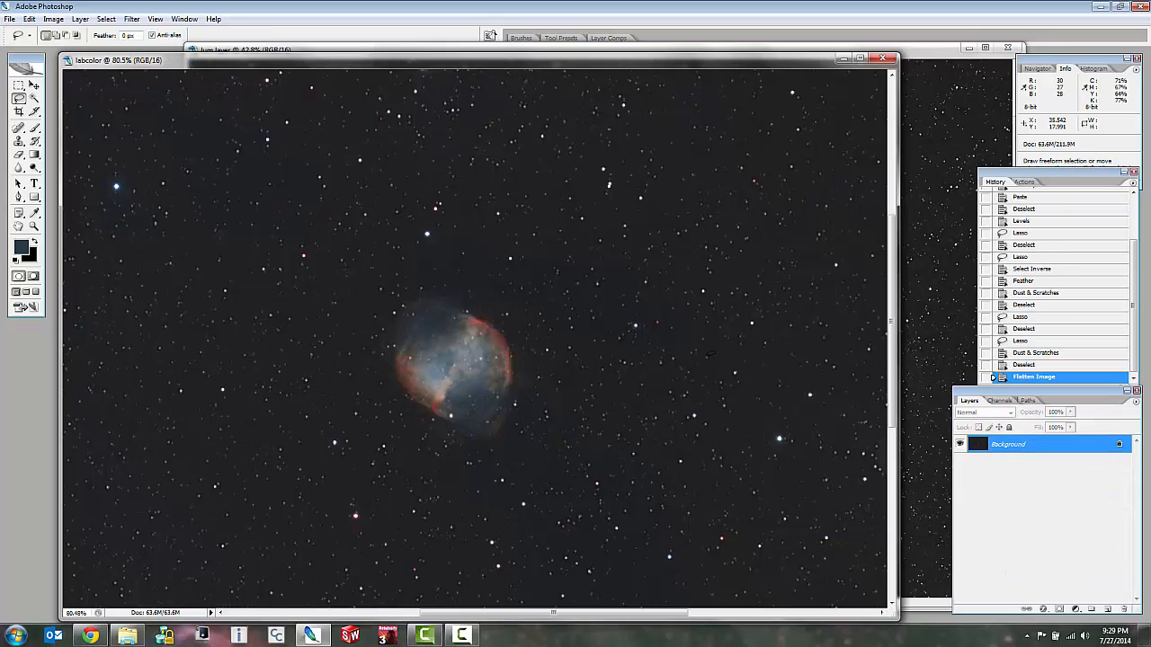
scroll(534, 304, down, 2)
scroll(441, 332, up, 4)
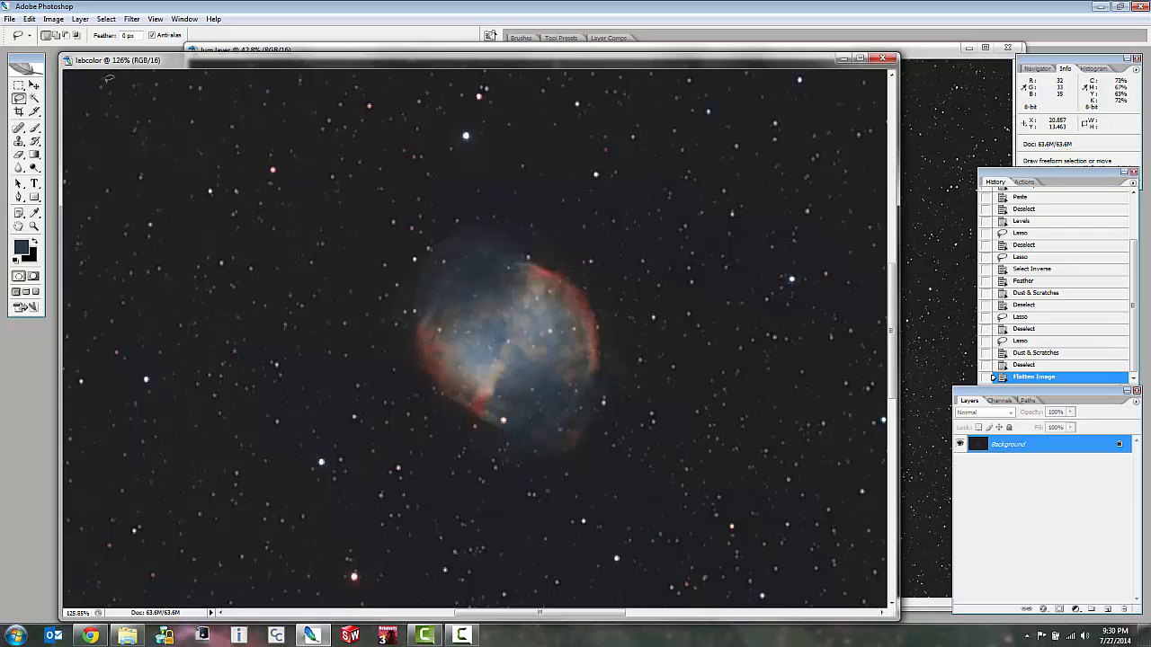
Save a copy of the image as "m27 processed" in the dumbbell folder, in TIFF format without compression.
click(9, 18)
click(37, 151)
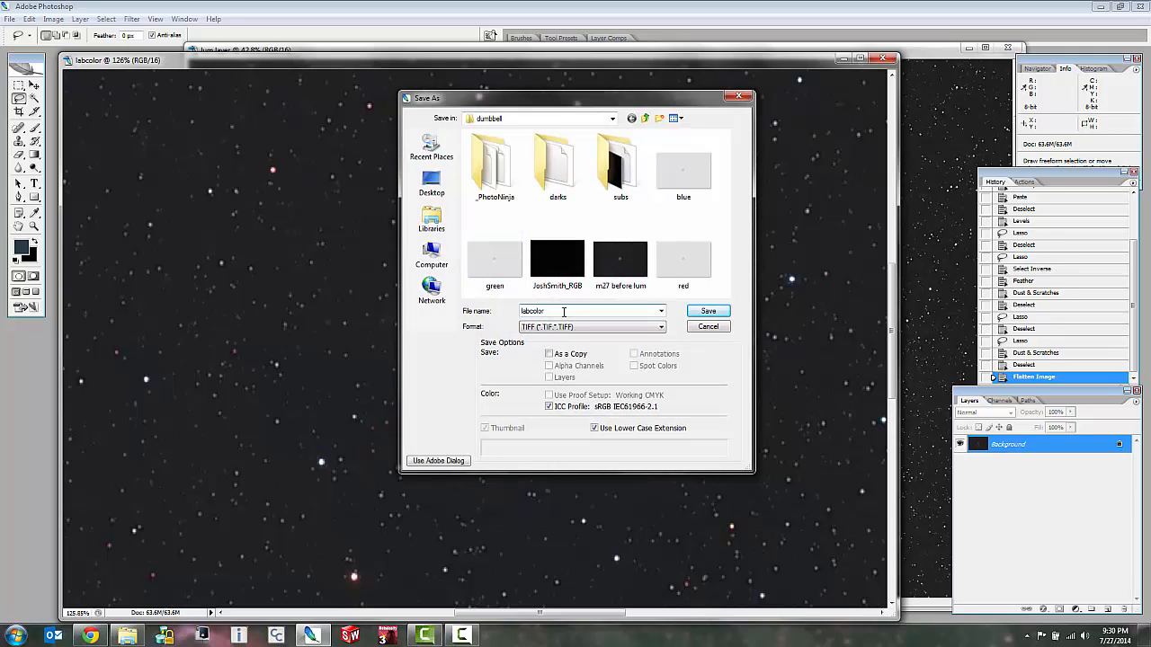
text(m27)
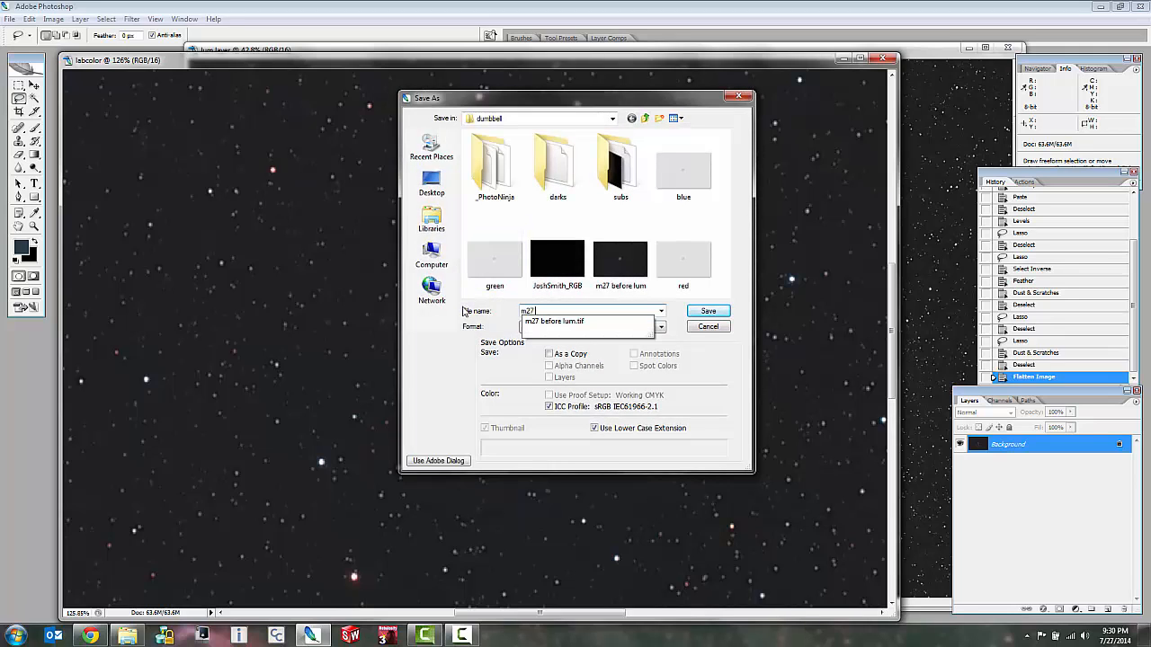
text( processed)
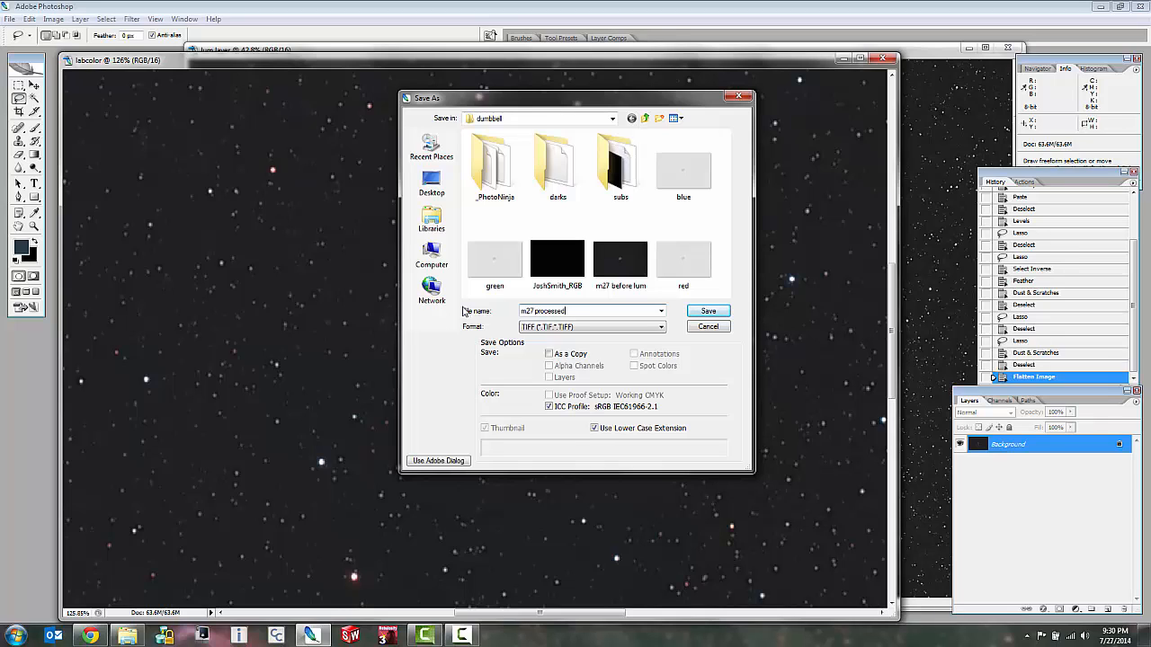
click(549, 354)
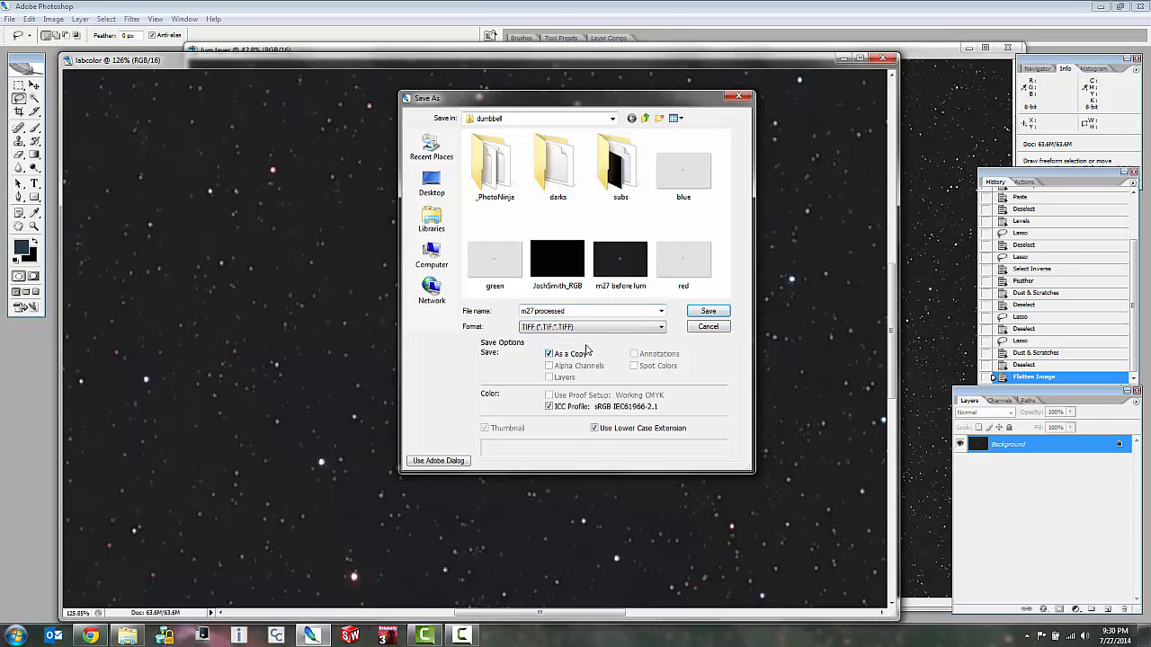
click(710, 311)
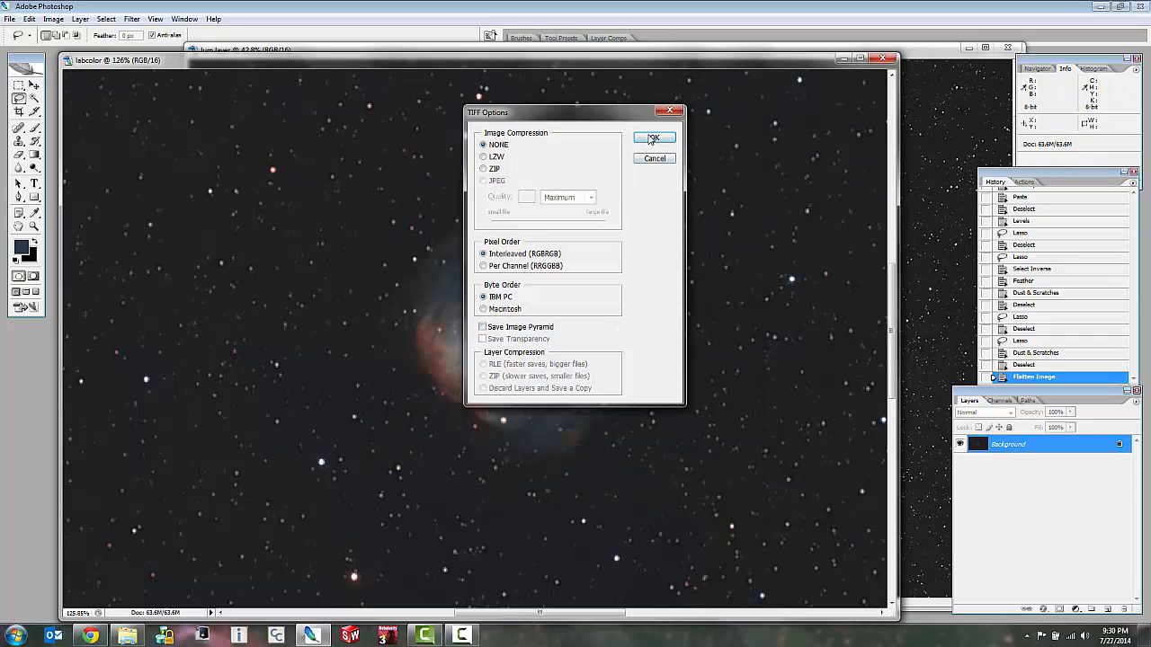
click(653, 137)
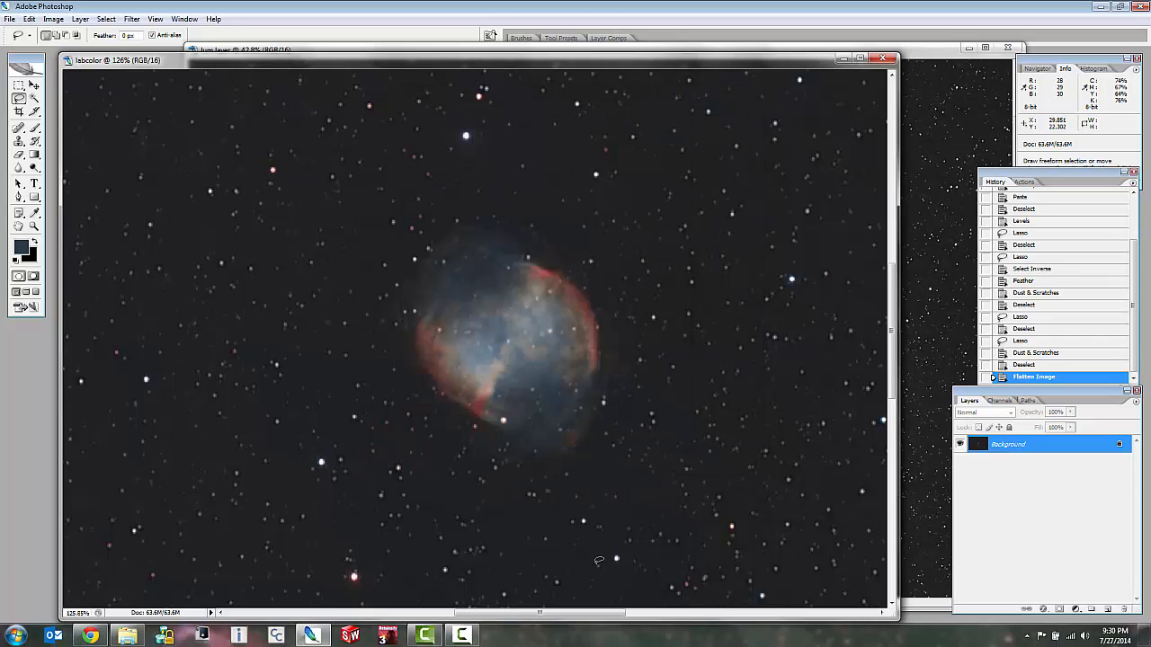
click(471, 636)
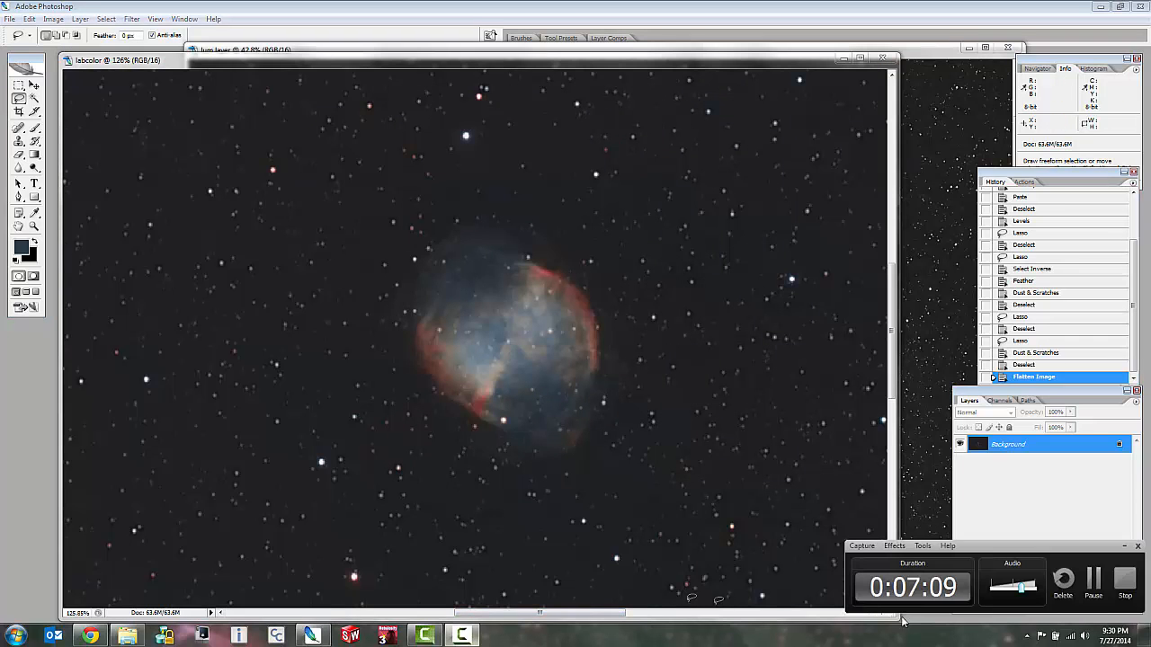